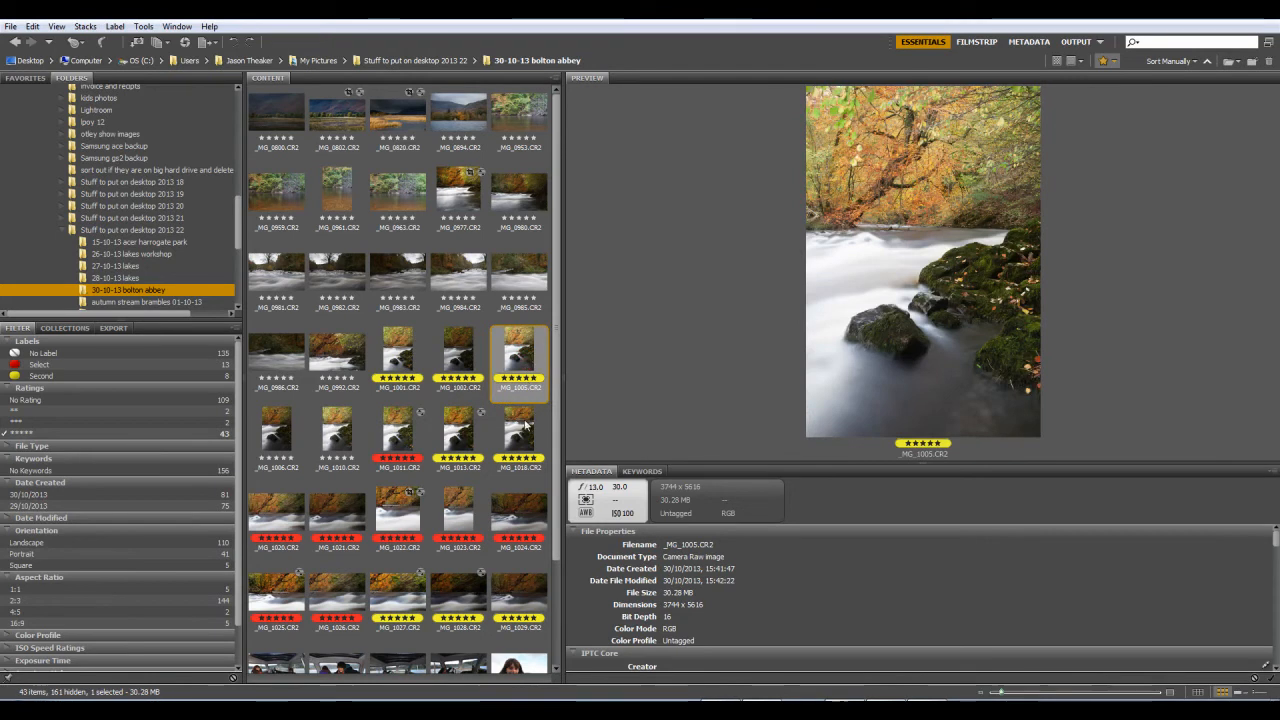
Step: Preview the portrait river shots _MG_1006, _MG_1010, _MG_1011, _MG_1013 and _MG_1018 to compare their compositions and exposures
left_click(470, 440)
left_click(397, 438)
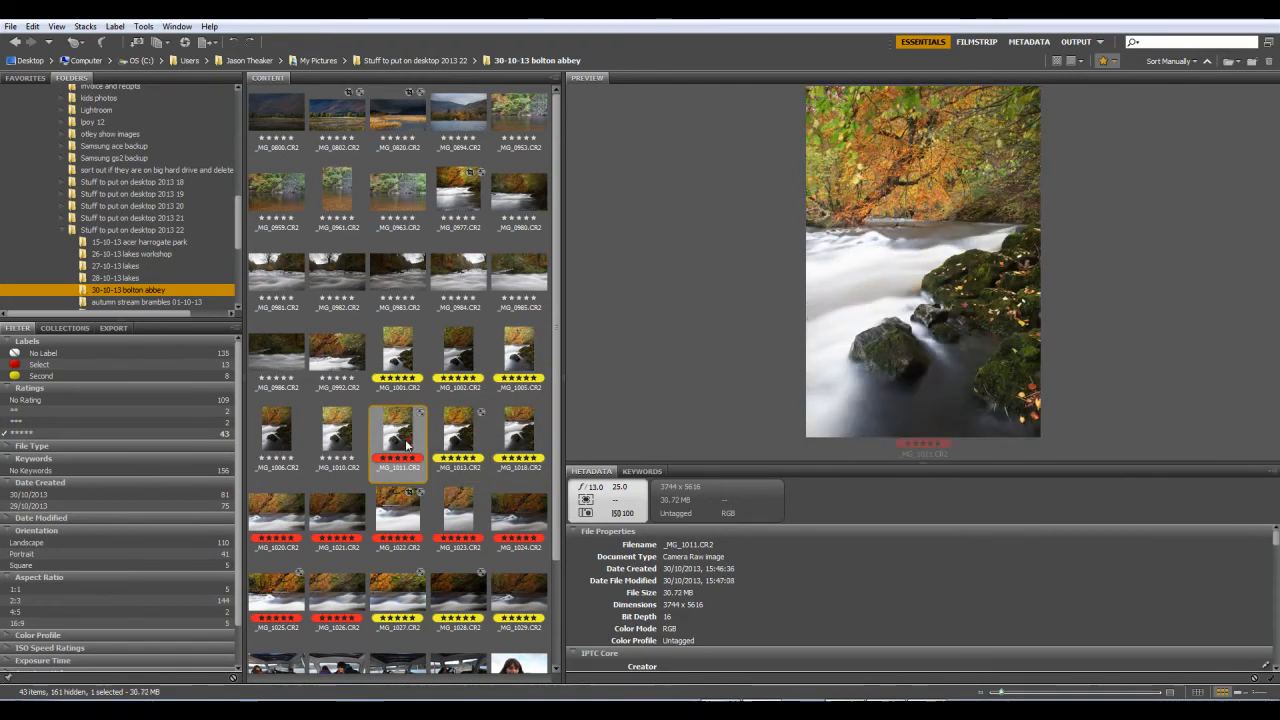
left_click(348, 440)
left_click(299, 455)
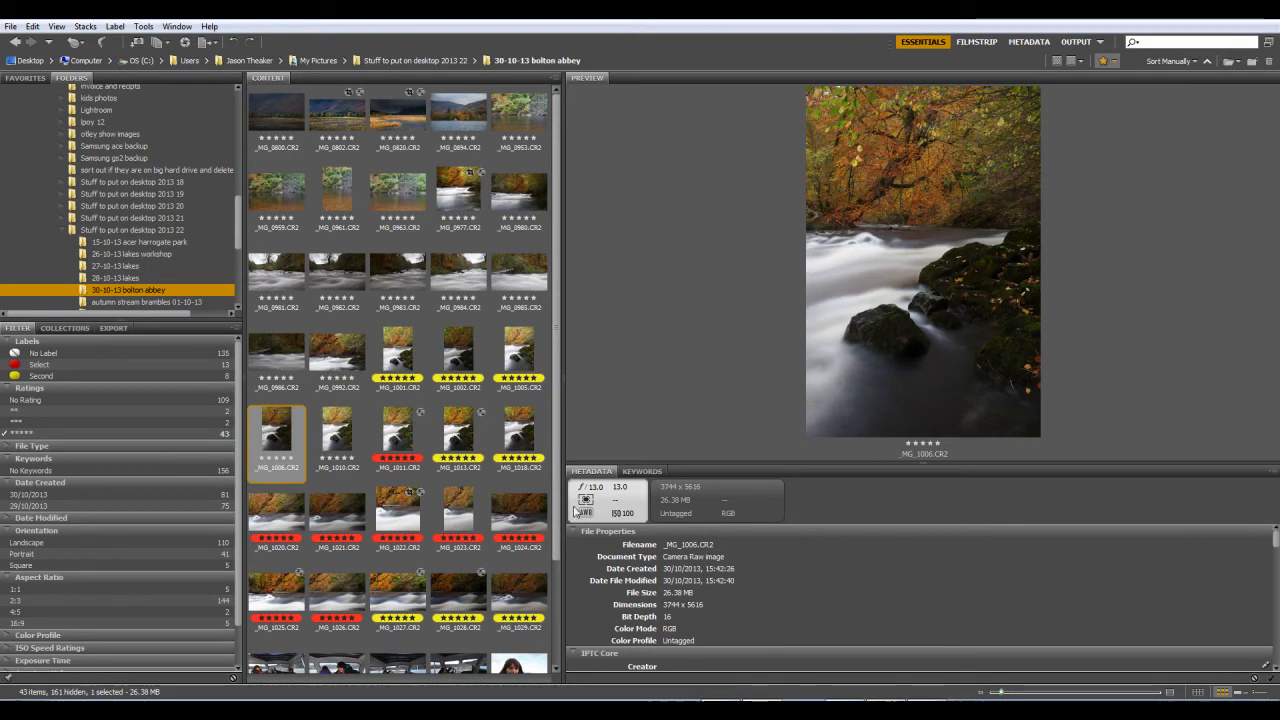
left_click(348, 443)
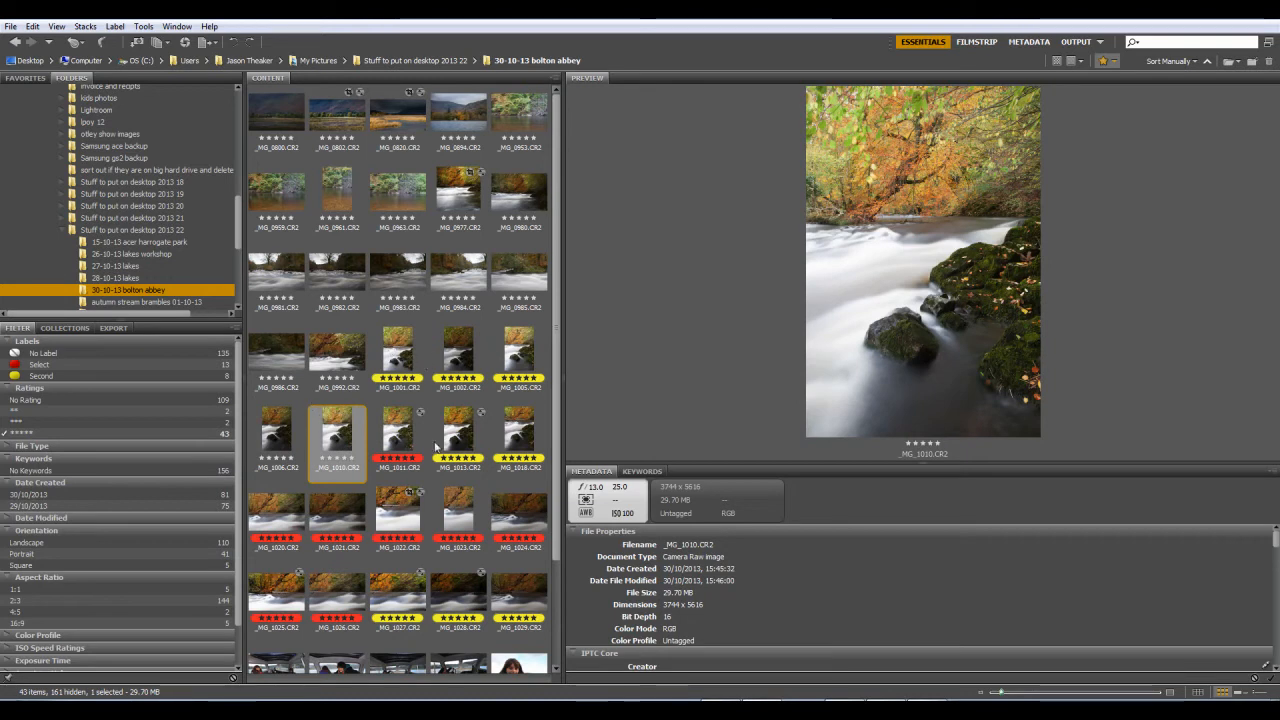
left_click(525, 432)
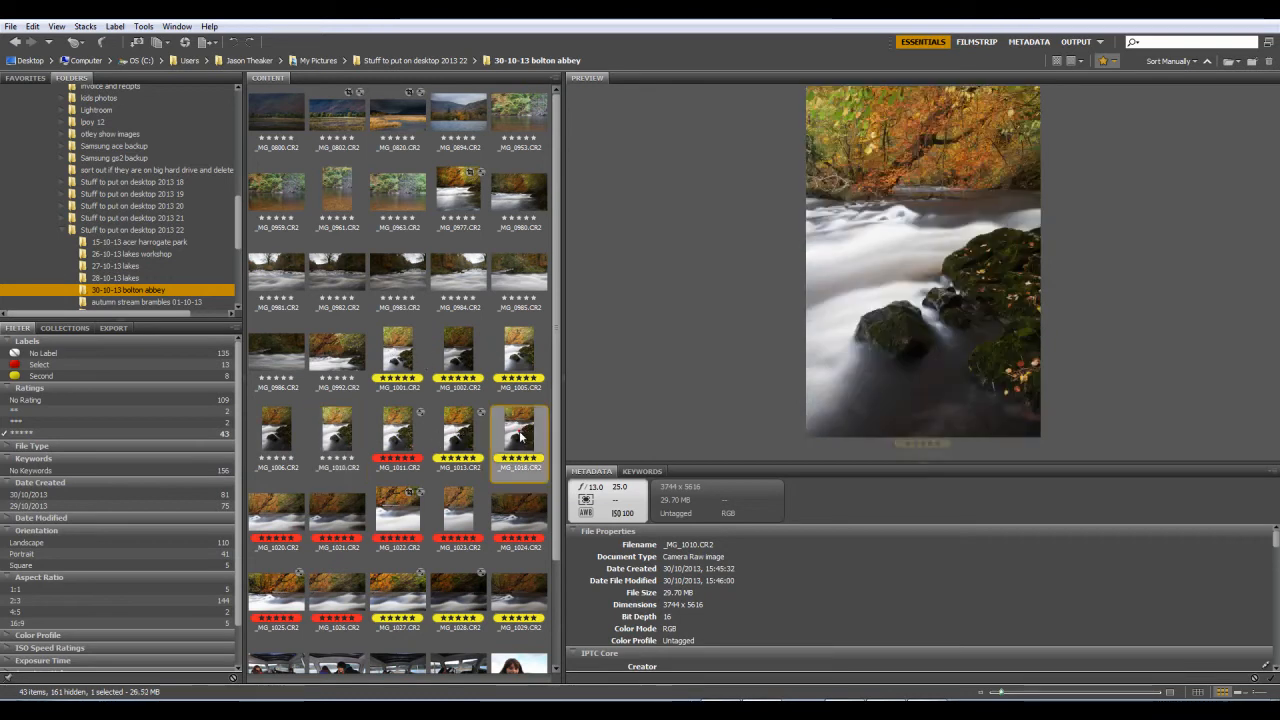
left_click(458, 436)
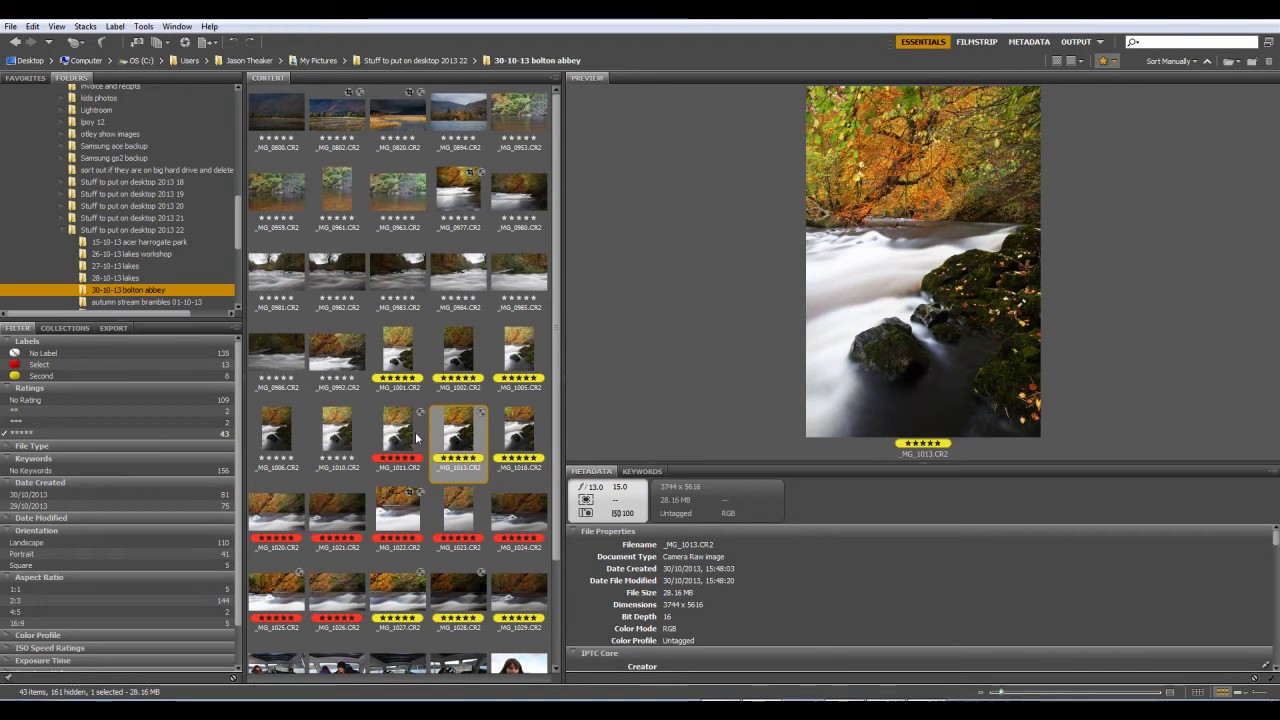
left_click(398, 436)
left_click(340, 436)
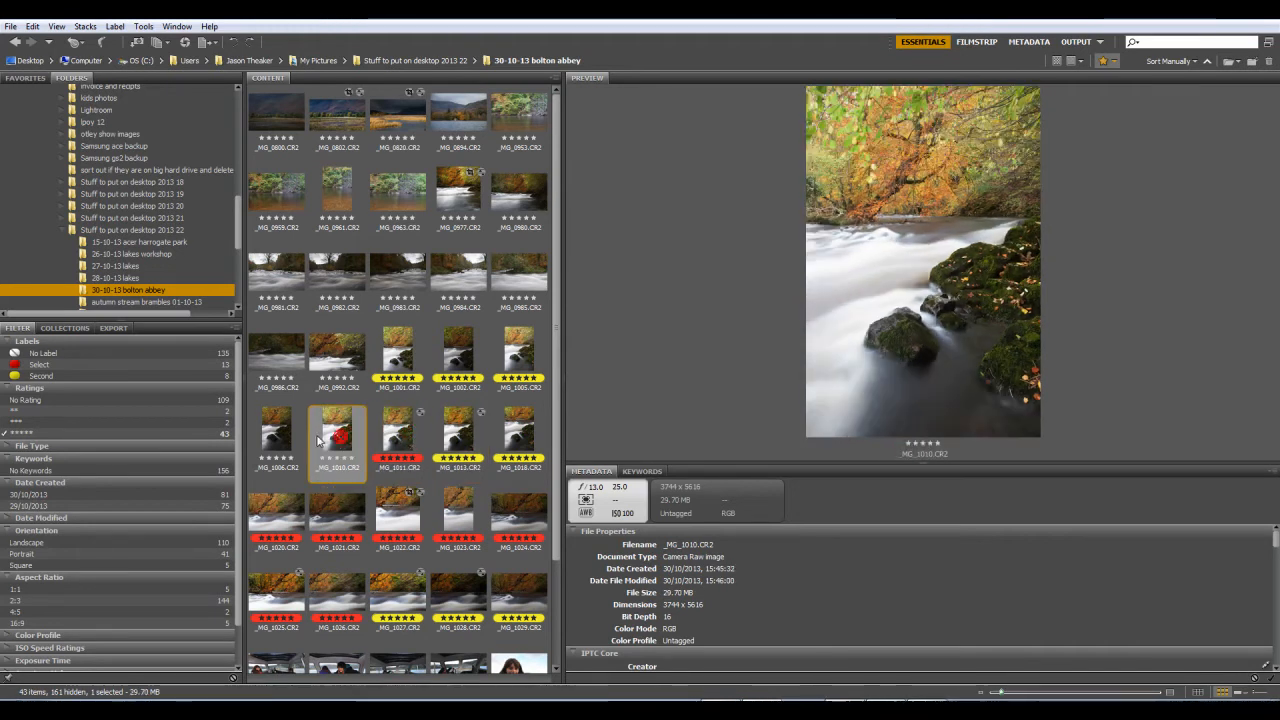
key("Left")
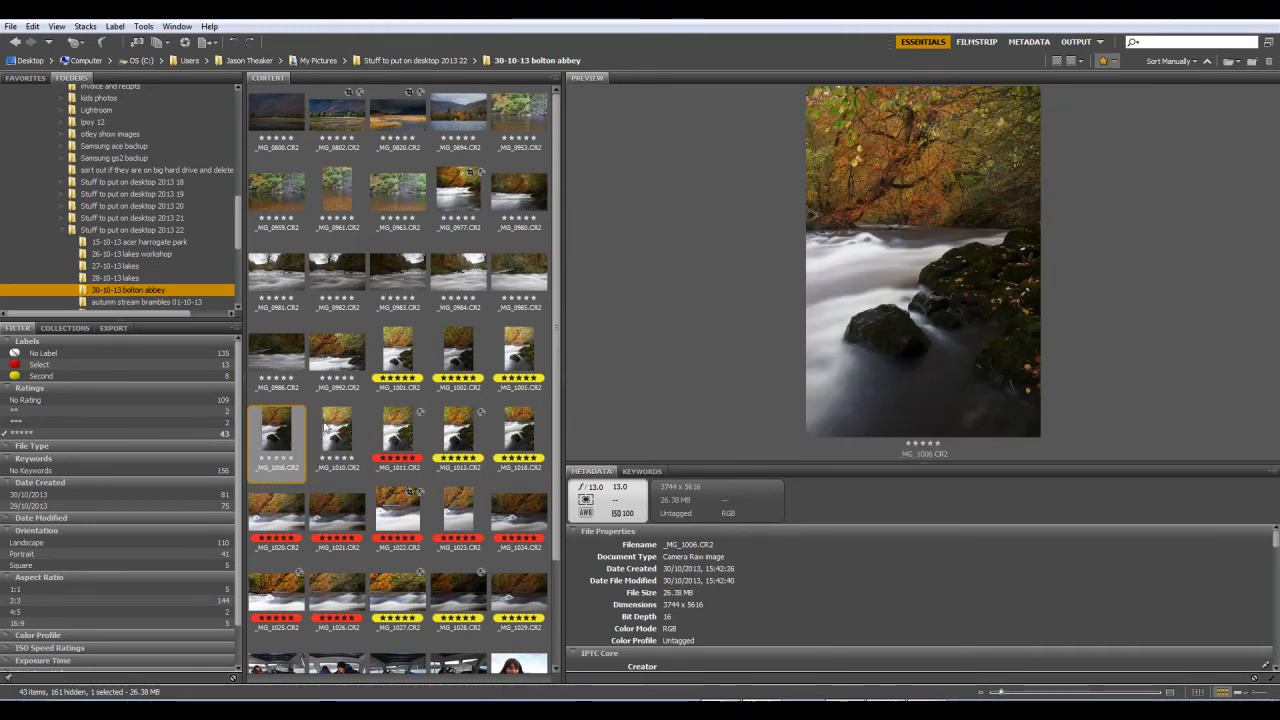
Step: Compare _MG_1001.CR2 and _MG_1002.CR2 by switching the preview back and forth between them
left_click(398, 356)
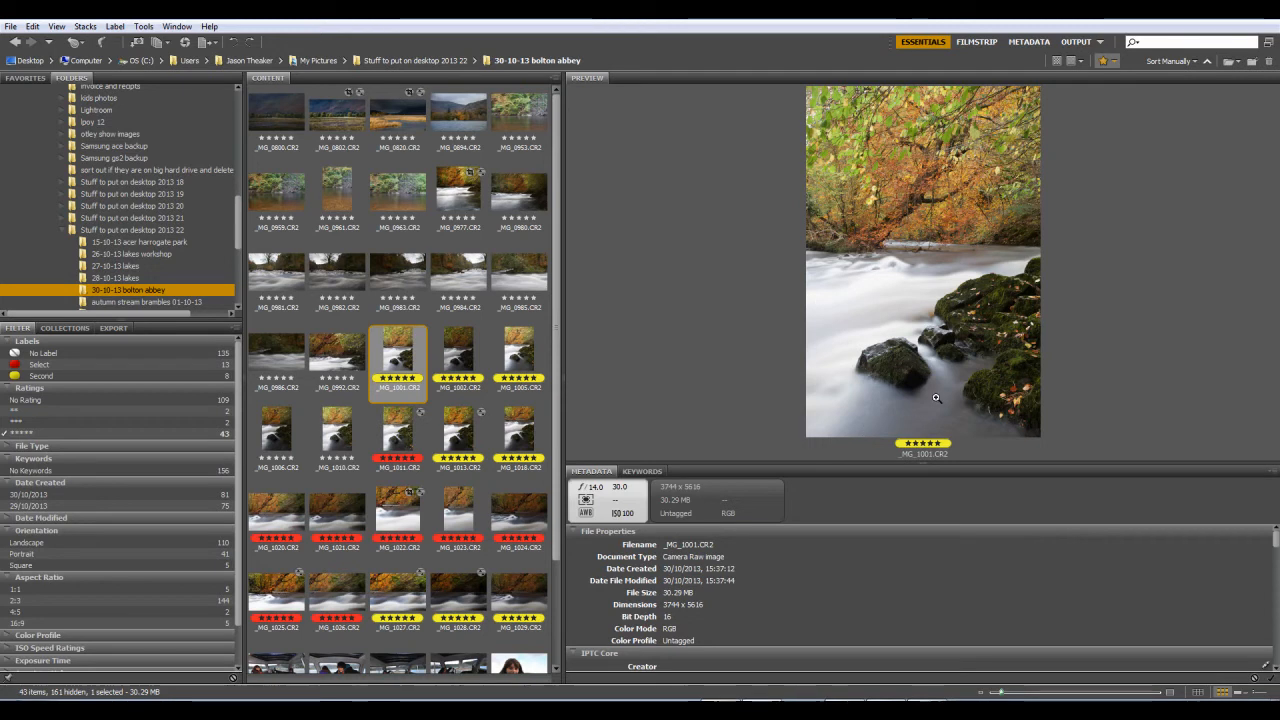
left_click(466, 357)
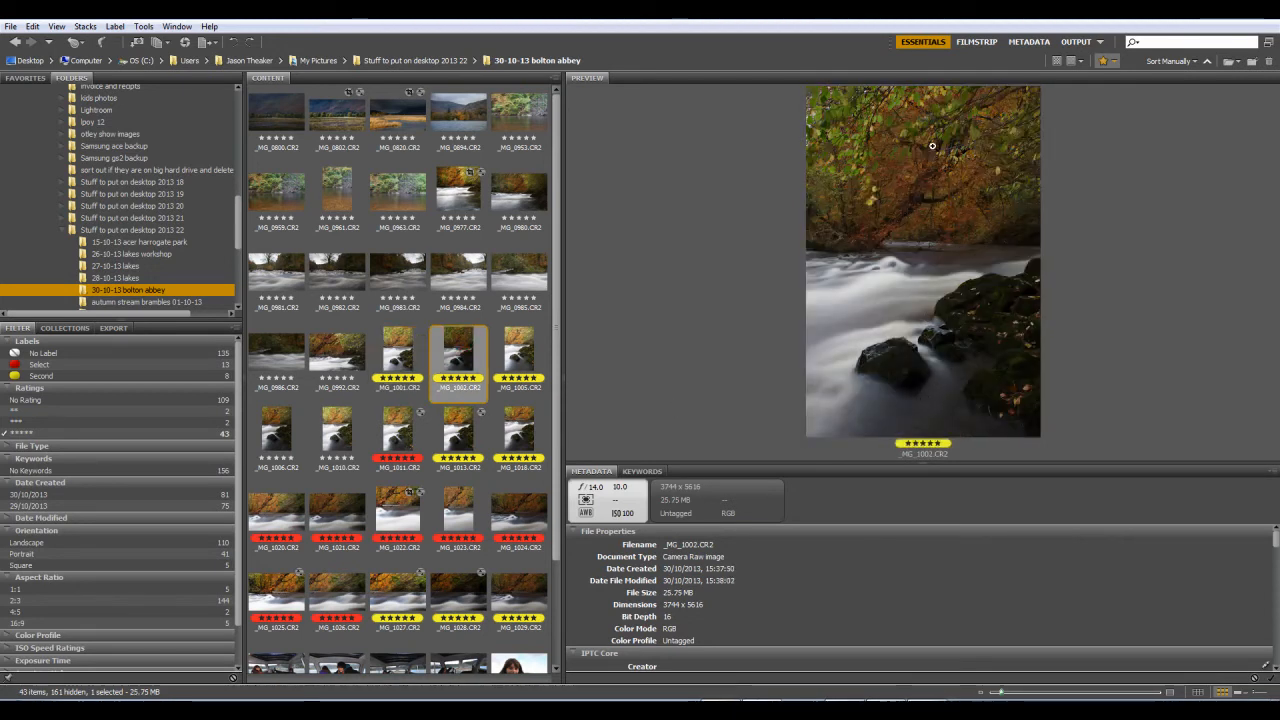
left_click(409, 361)
left_click(463, 361)
left_click(411, 363)
left_click(466, 361)
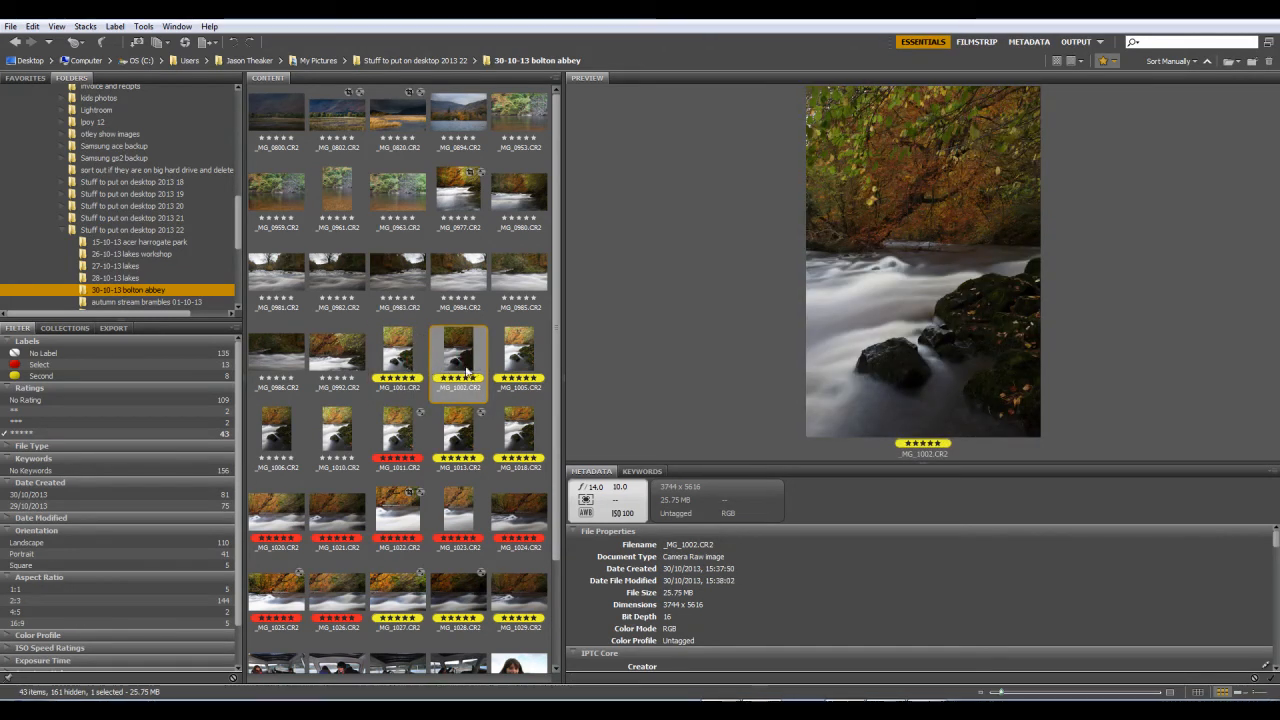
left_click(400, 366)
left_click(450, 370)
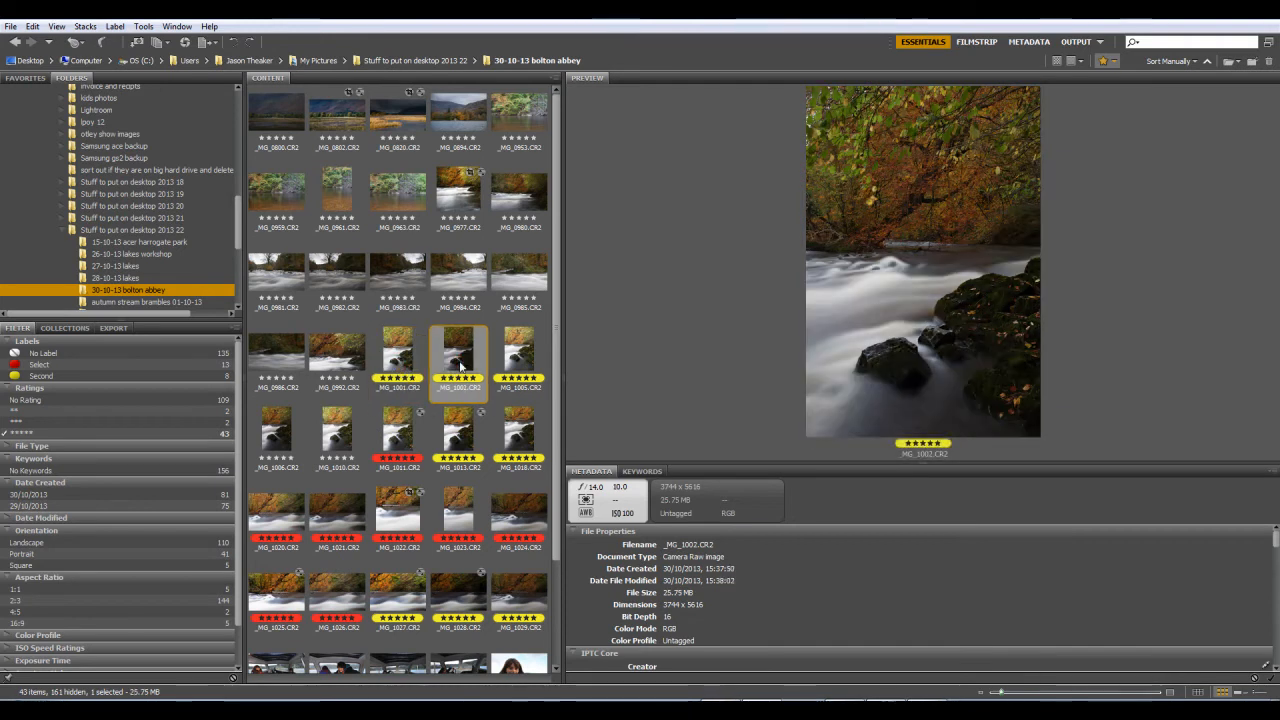
Step: Preview the river shots in shooting order from _MG_1005.CR2 through _MG_1018.CR2 to examine how the composition develops
left_click(533, 366)
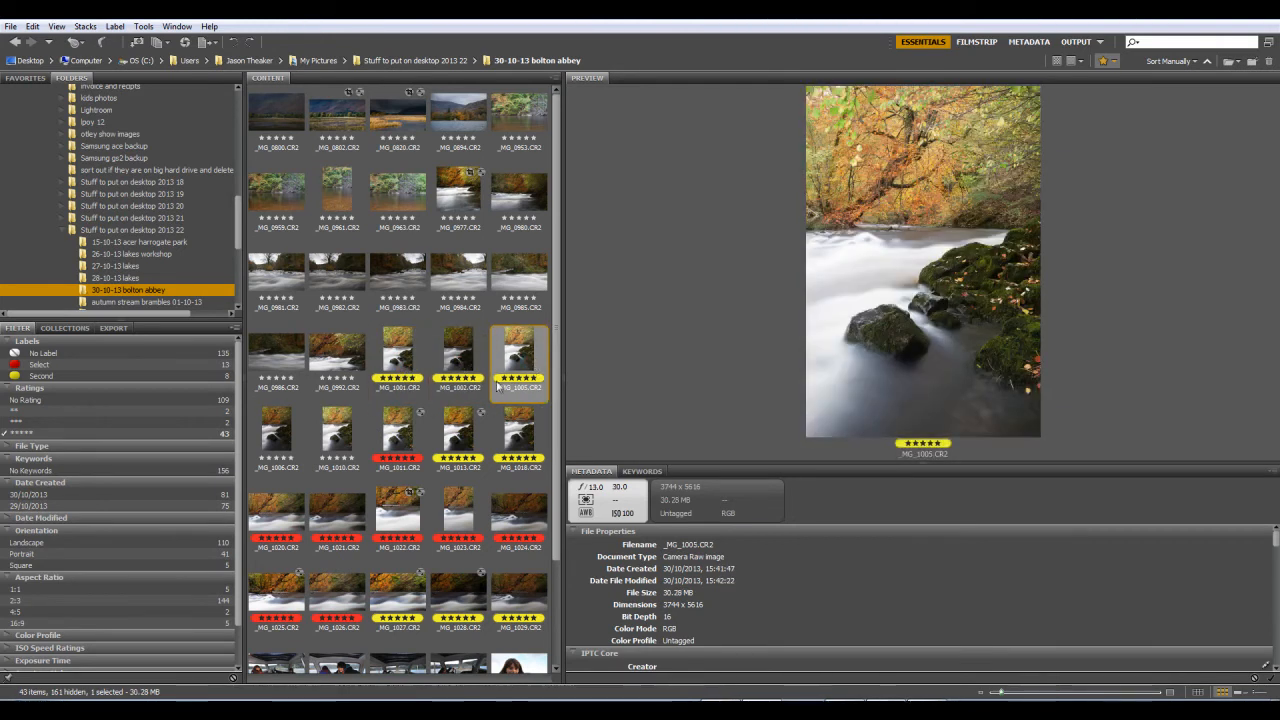
left_click(278, 432)
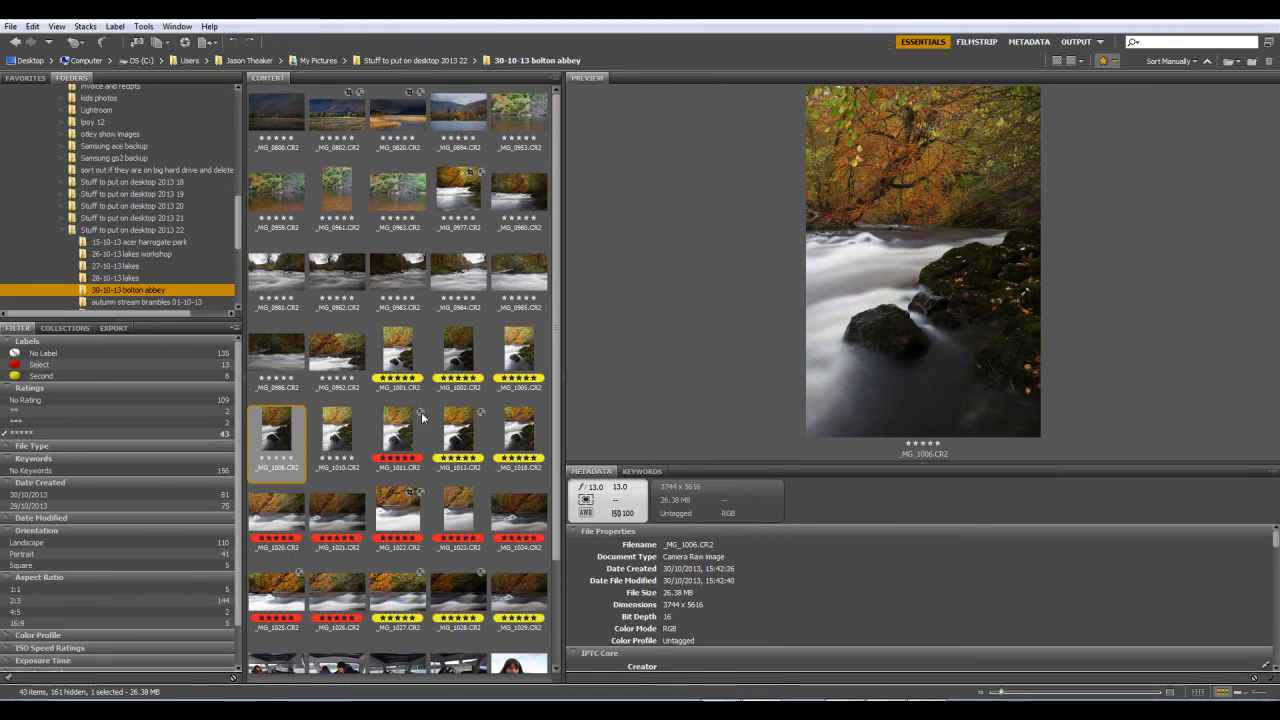
left_click(348, 430)
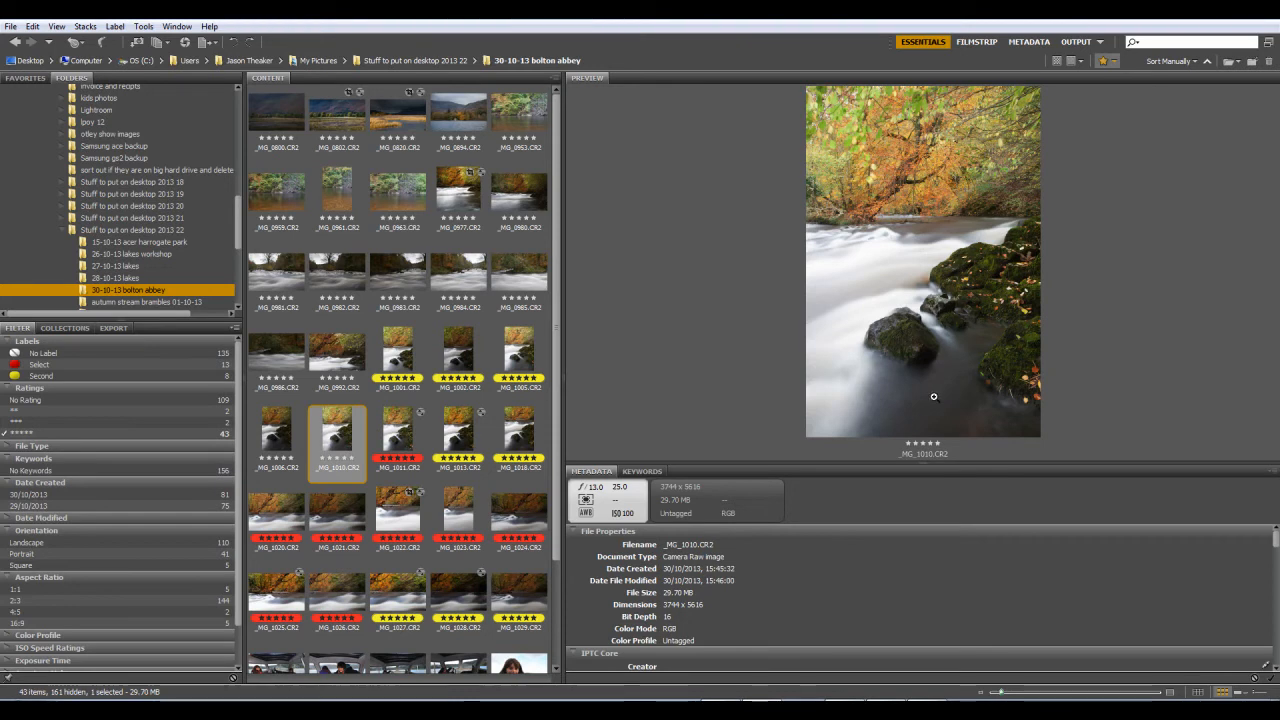
left_click(403, 433)
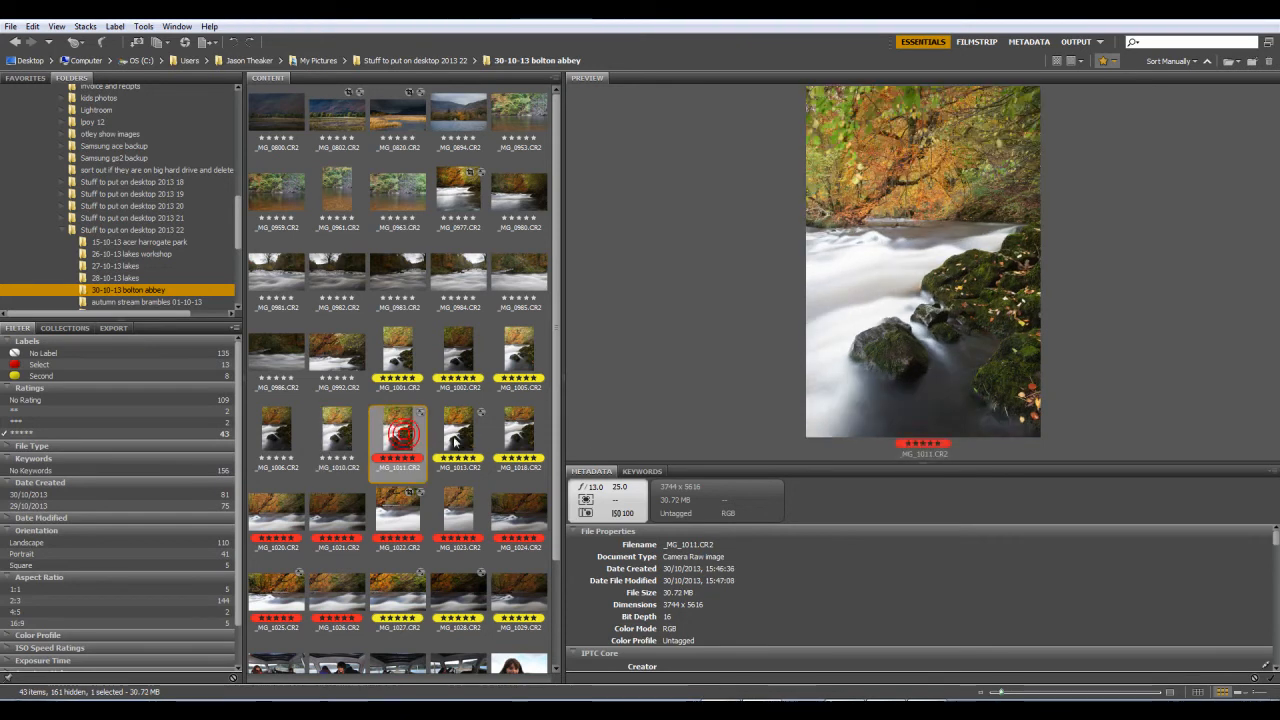
left_click(460, 440)
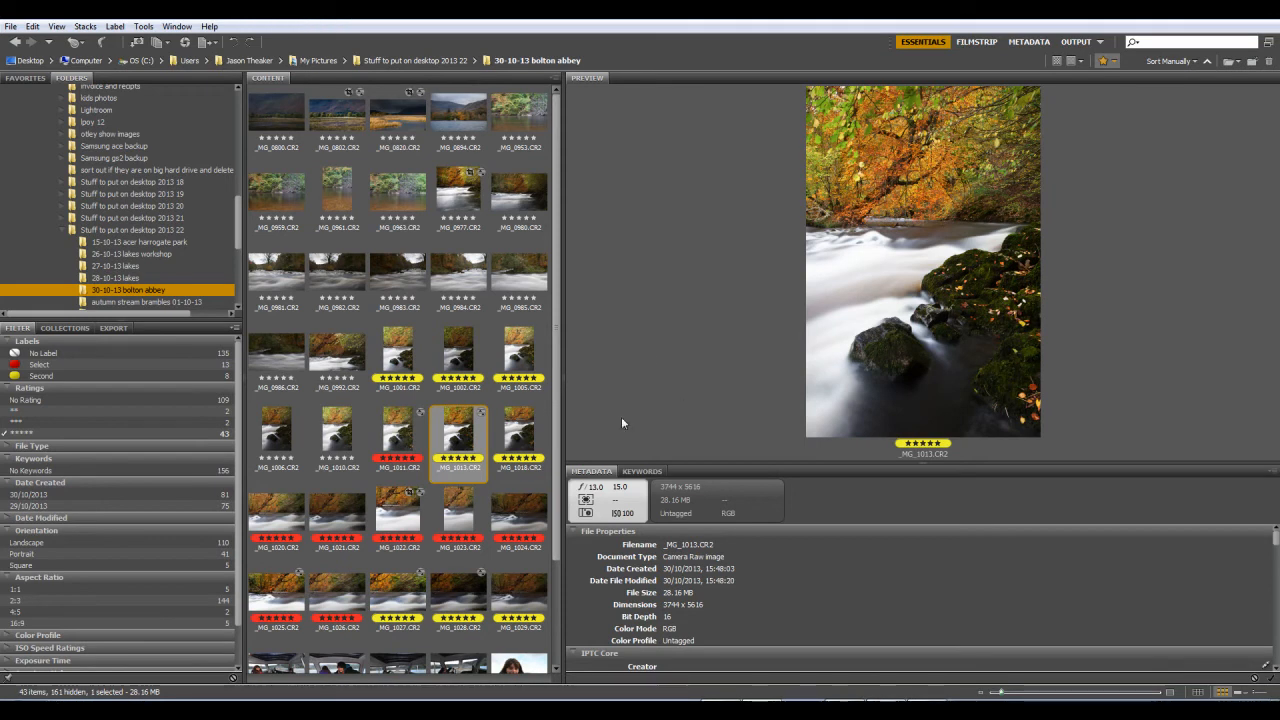
left_click(522, 444)
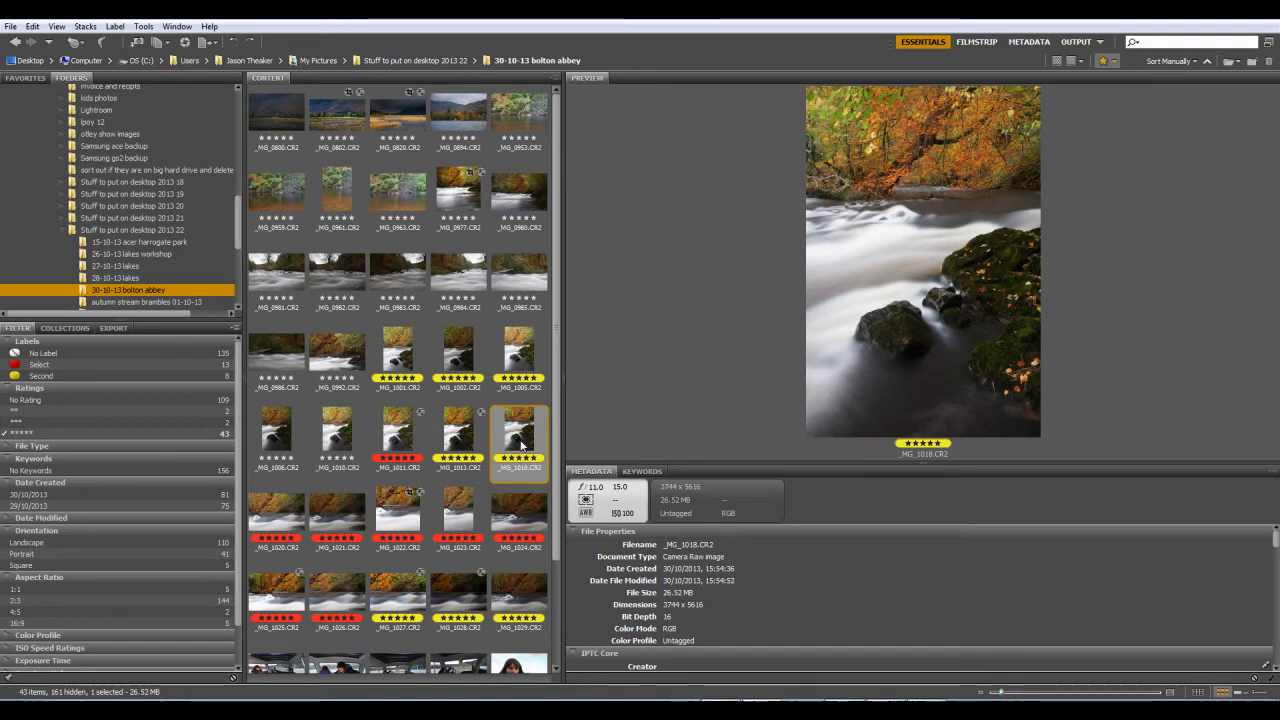
Step: Compare the first river composition, _MG_1001.CR2, with _MG_1013.CR2 by previewing them alternately
left_click(401, 358)
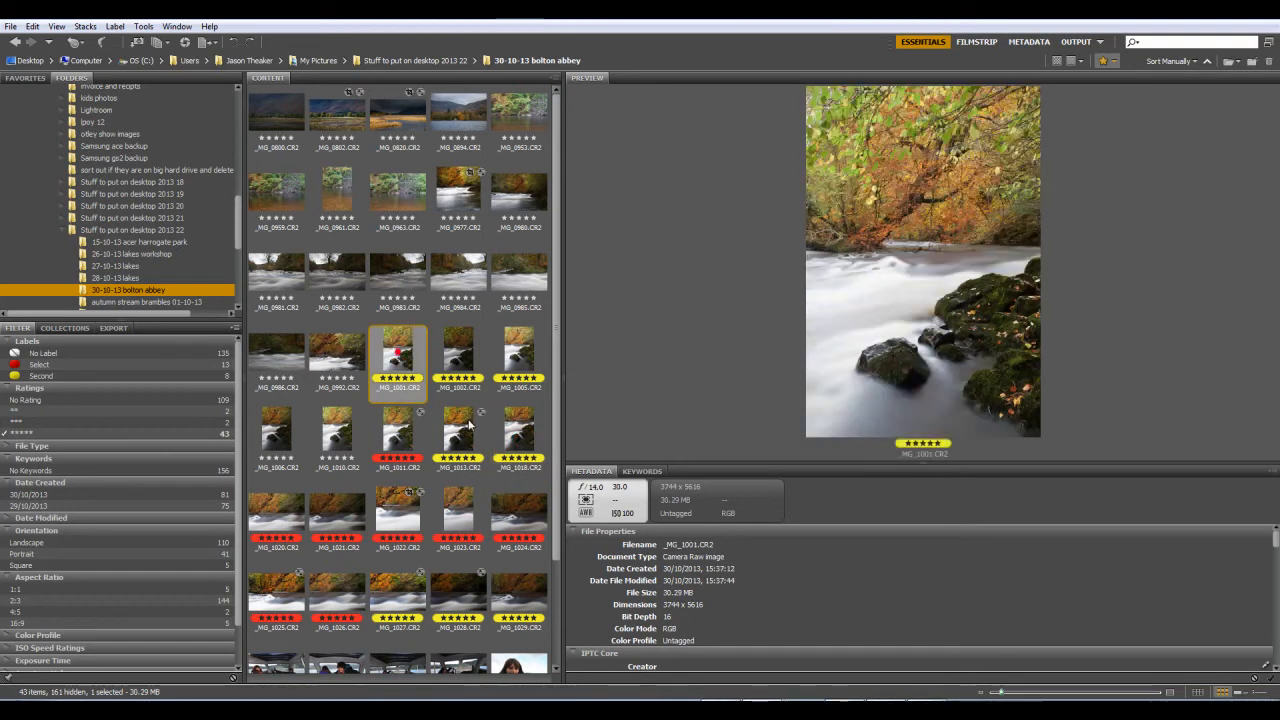
left_click(468, 430)
left_click(402, 380)
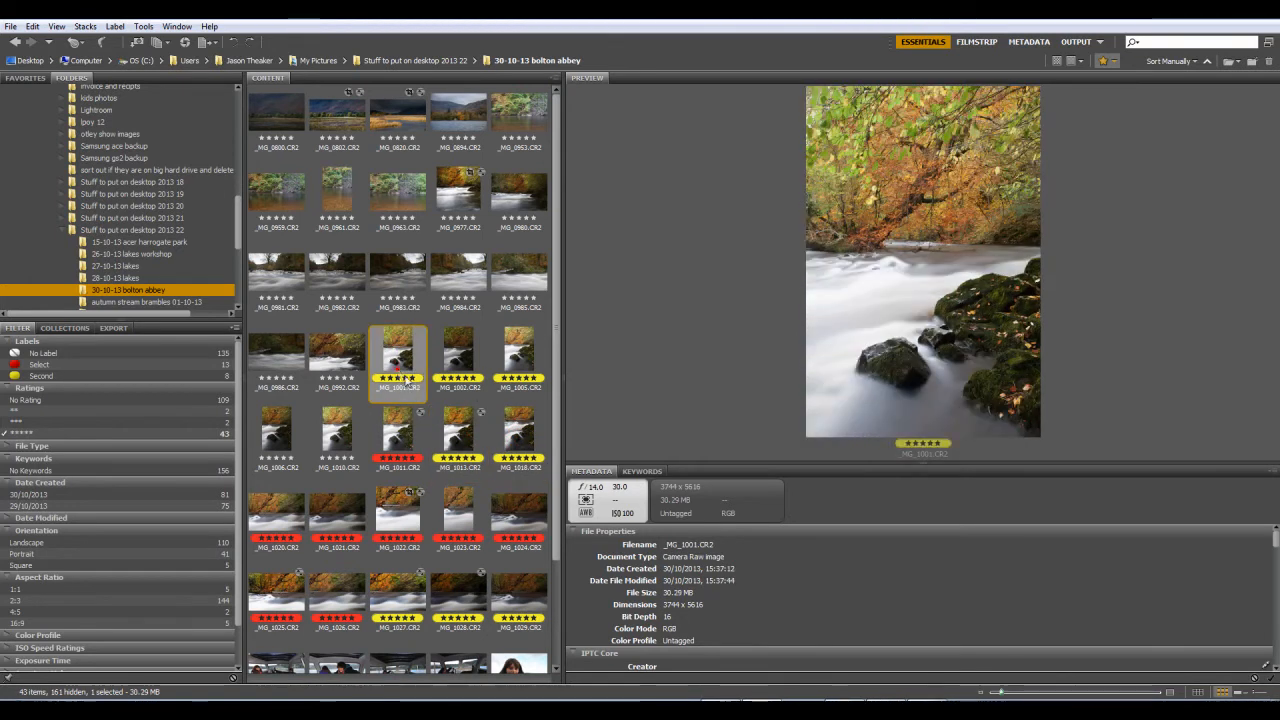
left_click(460, 436)
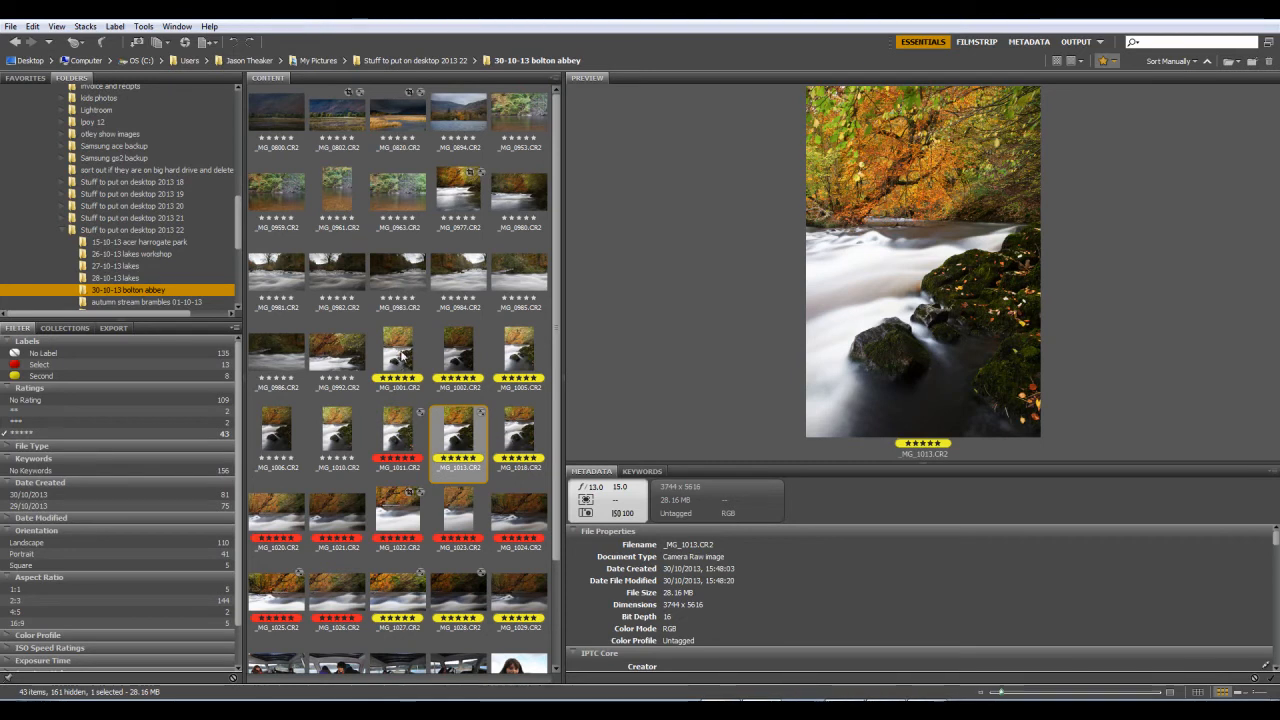
left_click(394, 356)
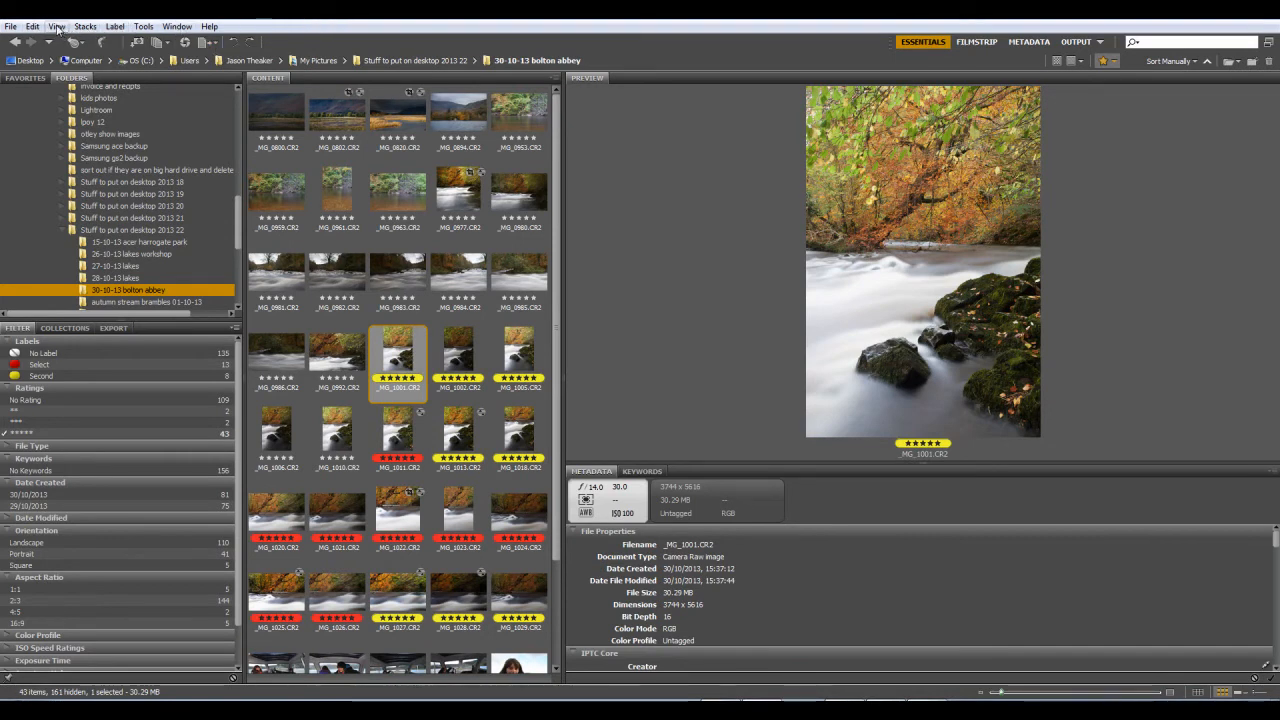
Step: View the river photos full screen starting from _MG_1001.CR2, return to the browser and reselect _MG_1001.CR2
left_click(58, 28)
left_click(93, 57)
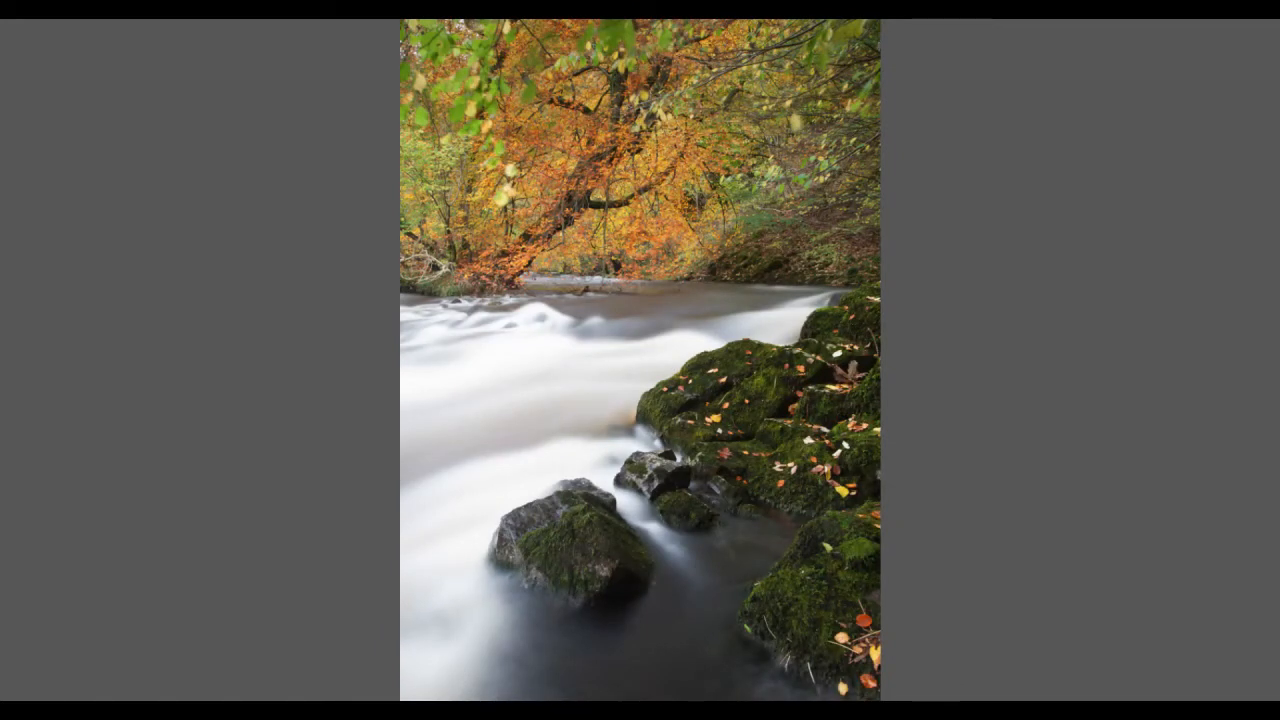
key("Escape")
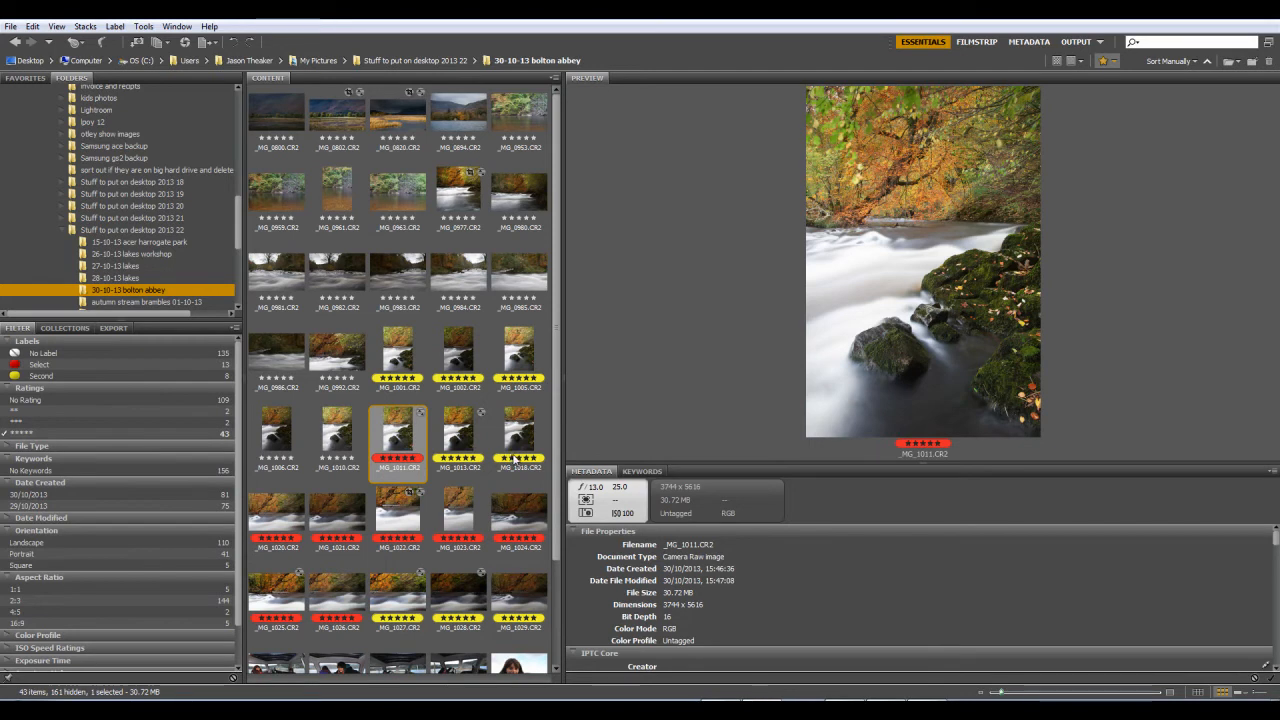
left_click(401, 362)
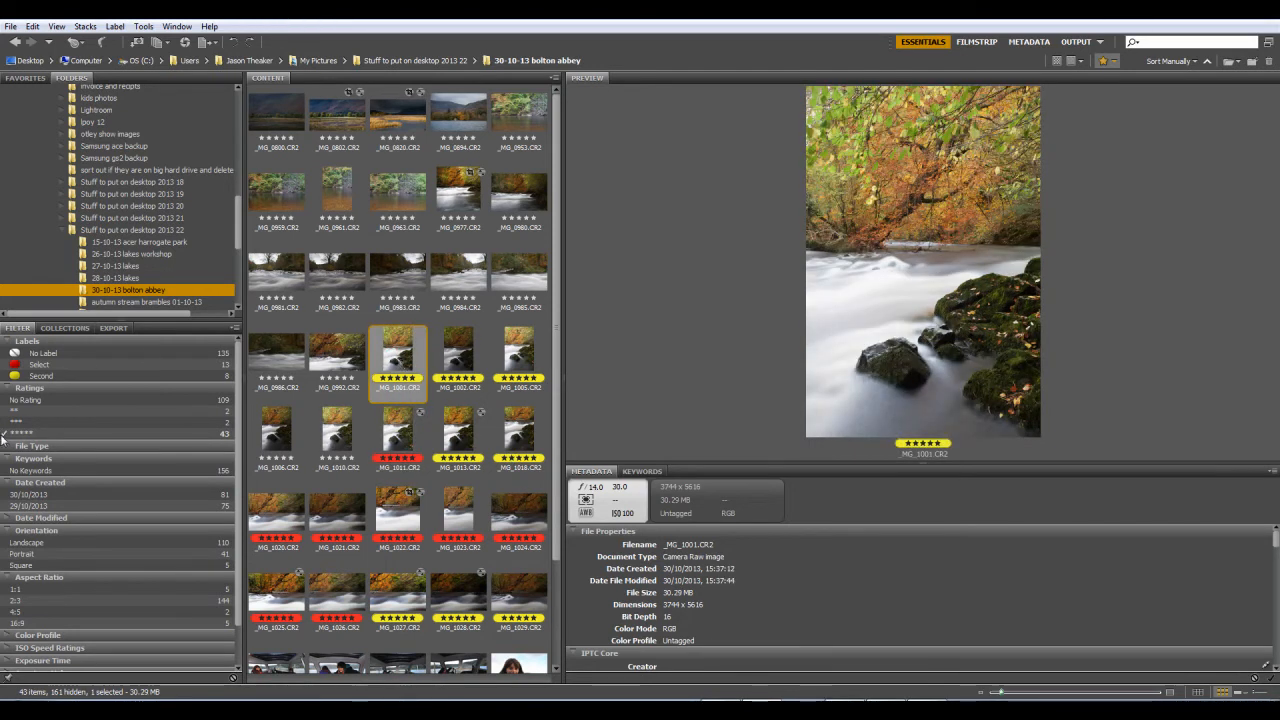
Step: Filter the folder by the Second label instead of five stars and step through the matching photos up to _MG_1028.CR2
left_click(40, 375)
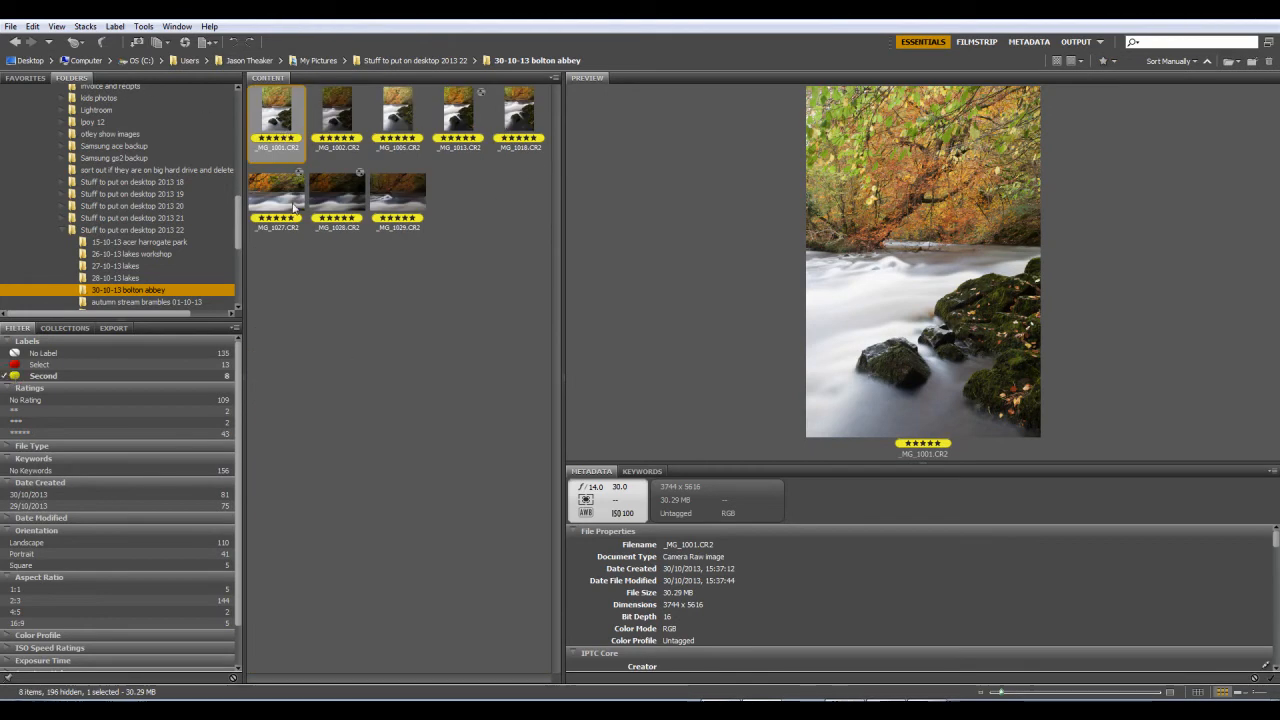
key("Right")
key("Right")
key("Right")
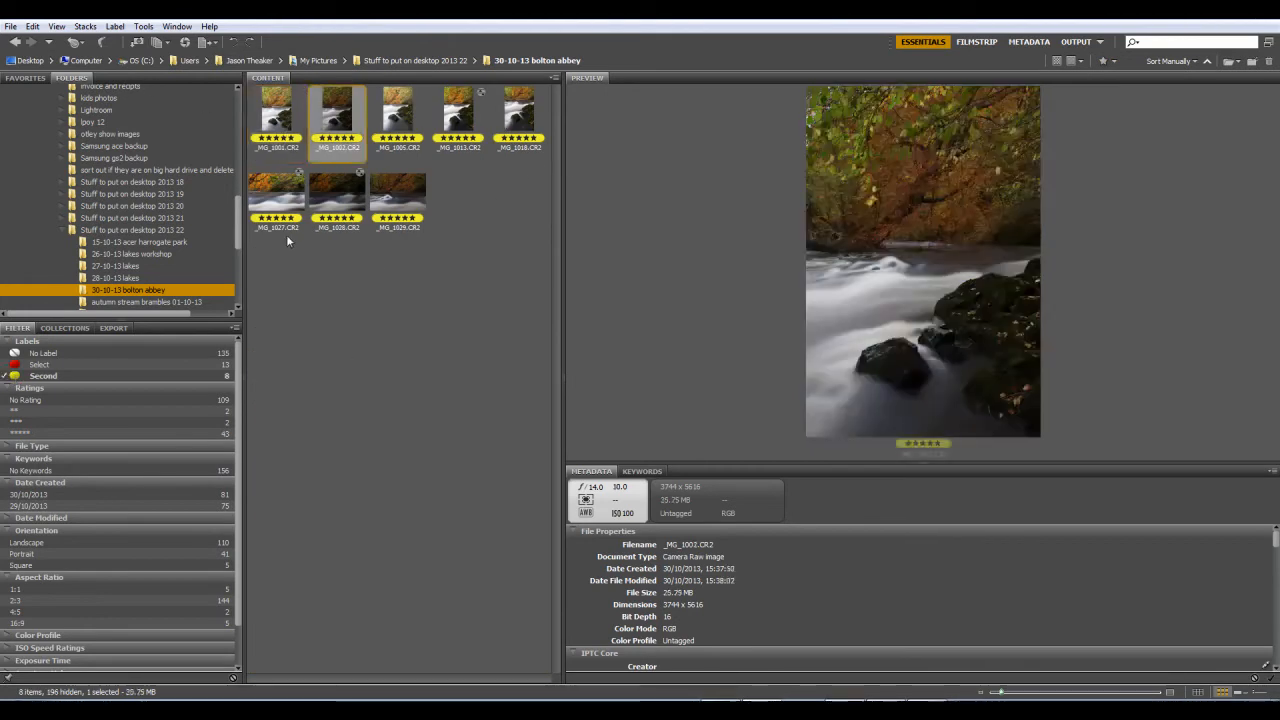
key("Right")
key("Left")
key("Left")
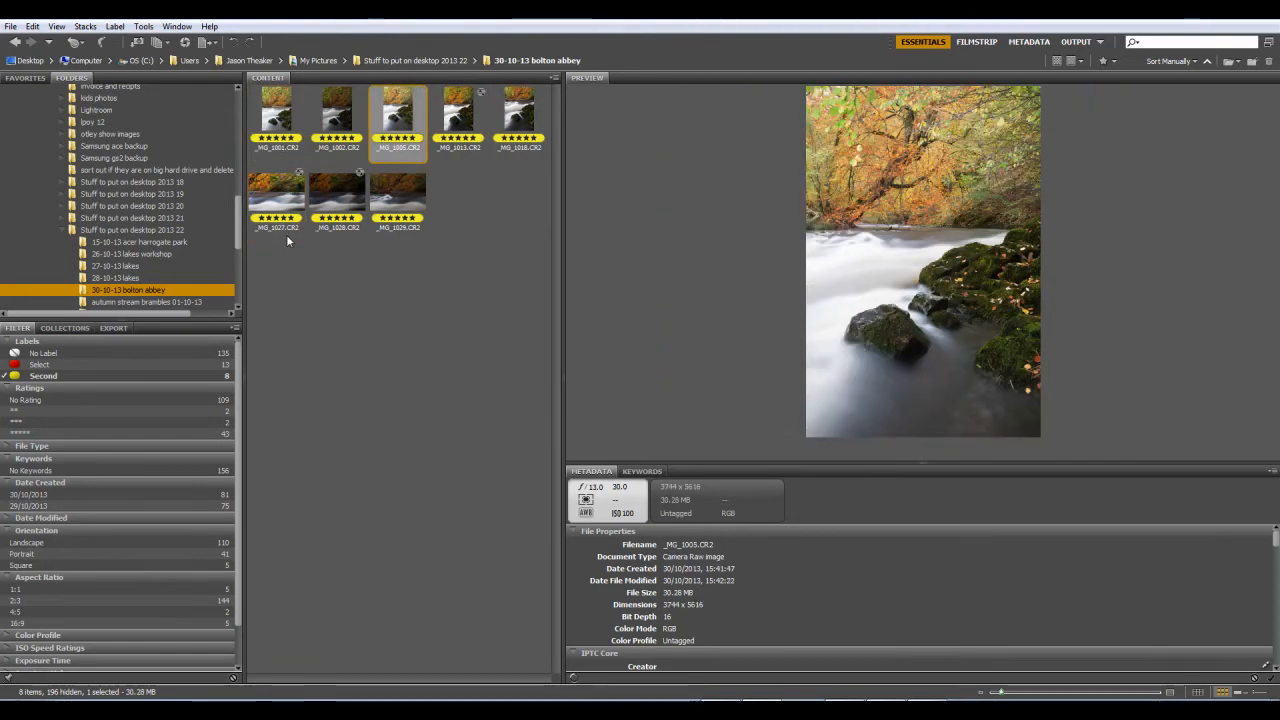
key("Right")
key("Right")
key("Right")
key("Right")
key("Right")
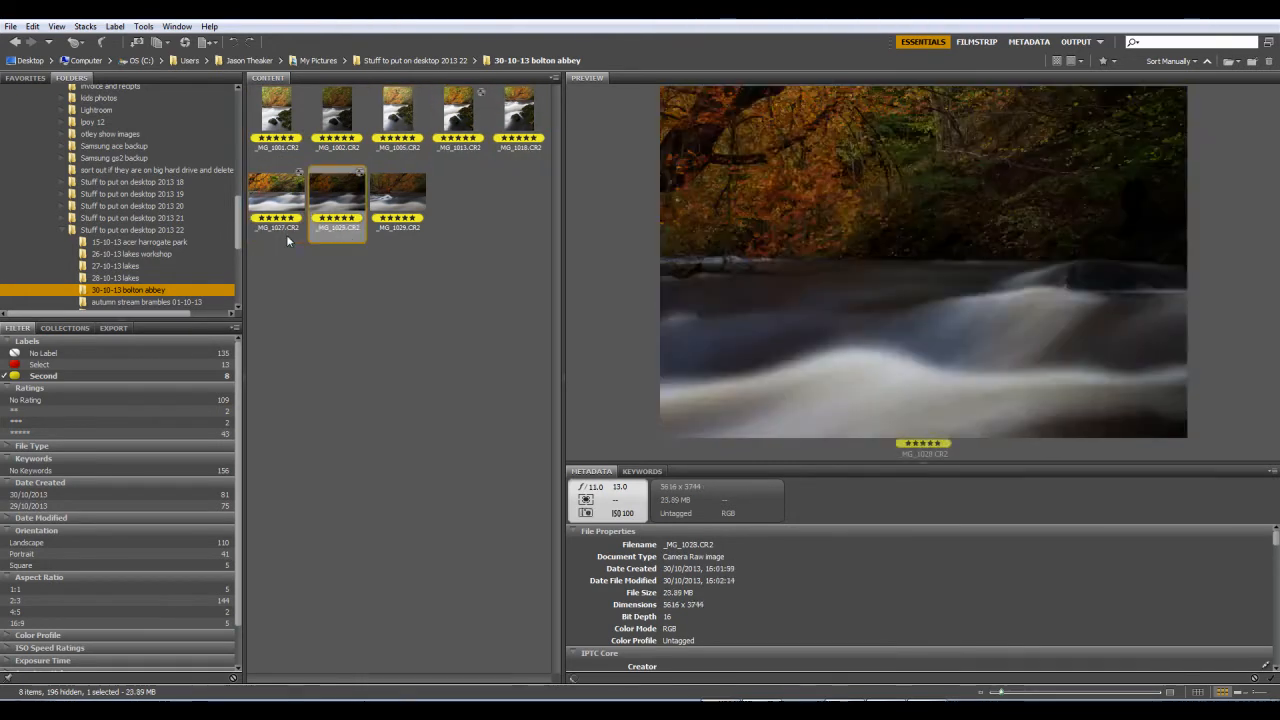
key("Left")
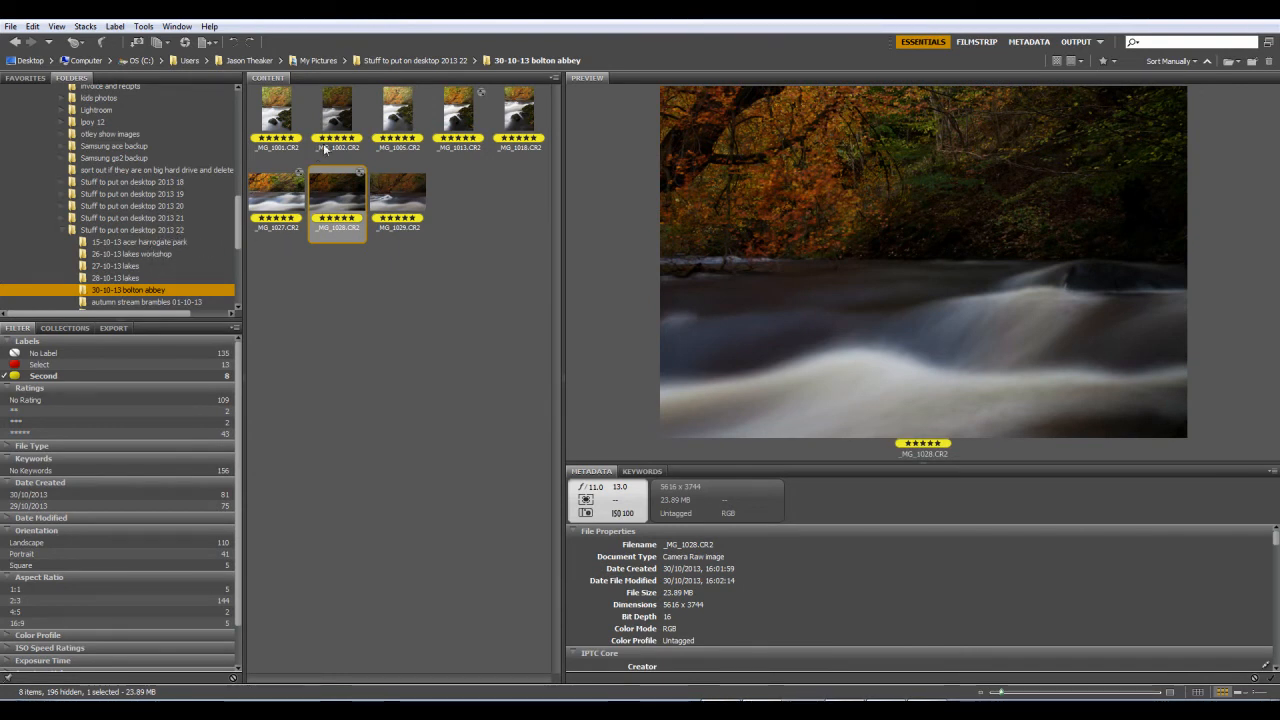
Step: Open the folder Stuff to put on desktop 2013 22 and preview the river images _MG_1027.tif and _MG_1025.tif
left_click(138, 231)
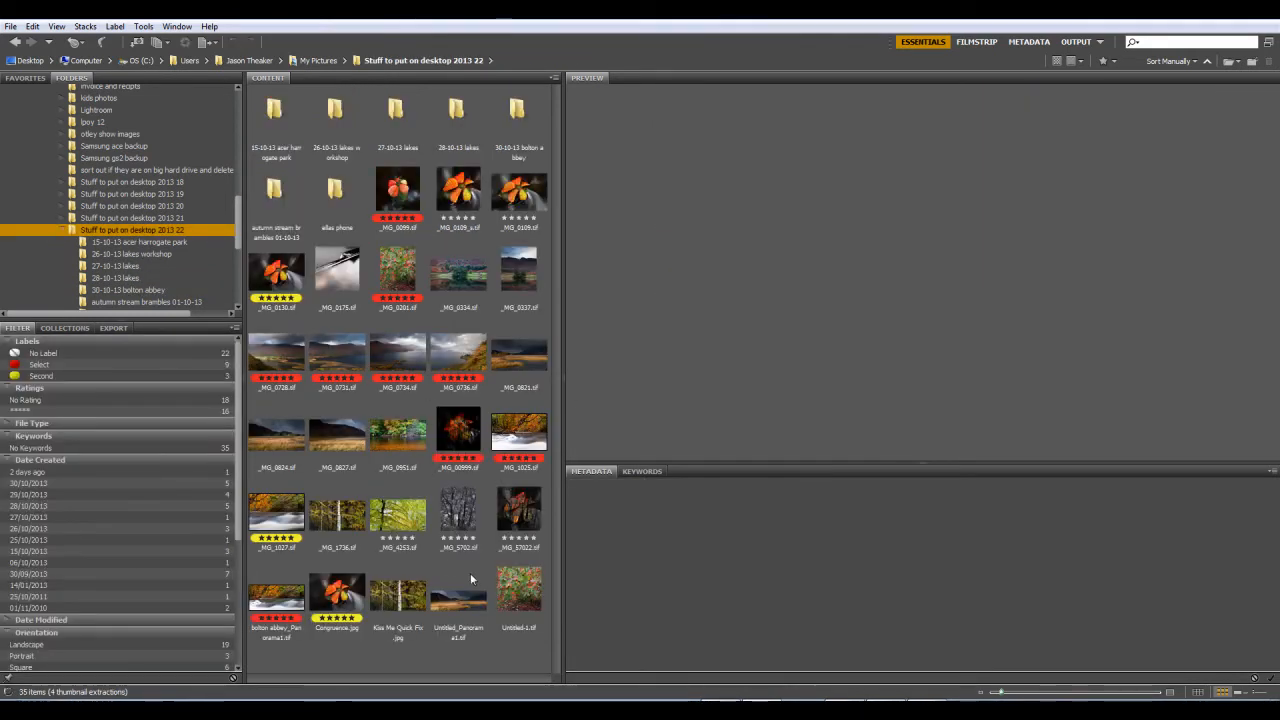
left_click(296, 522)
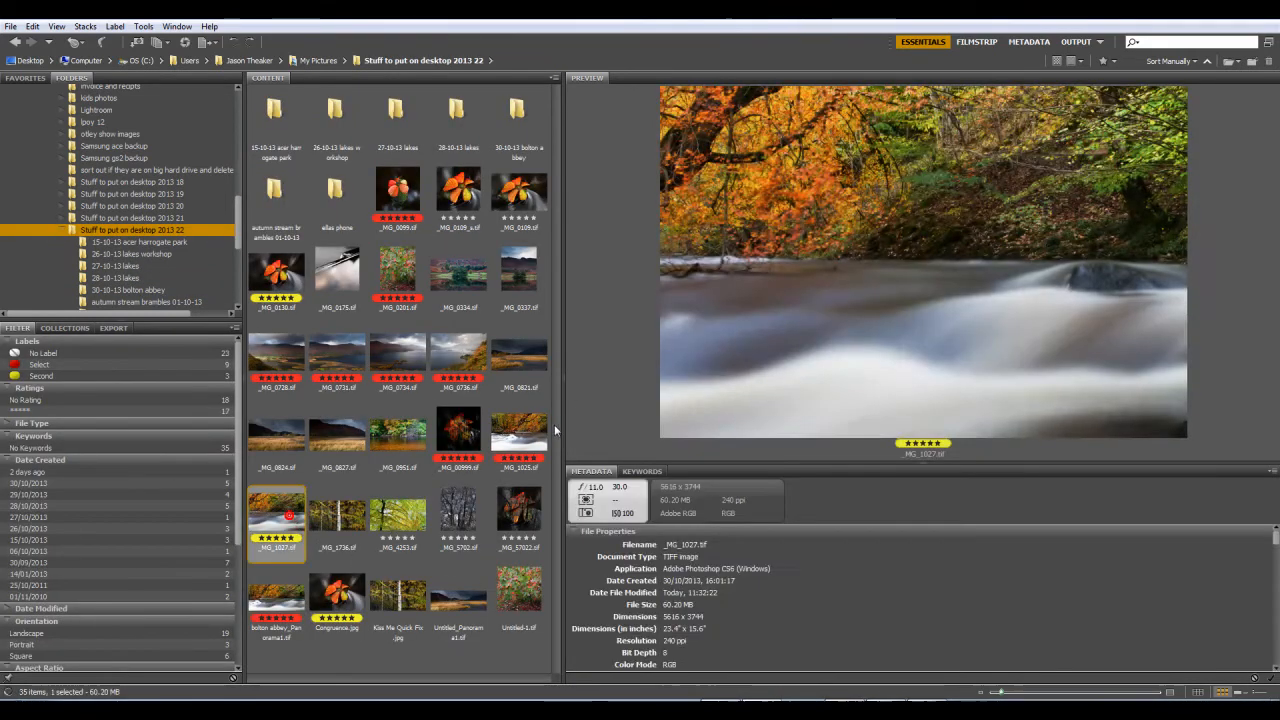
left_click(519, 435)
Step: Preview the landscapes _MG_0827.tif and _MG_0824.tif and the panoramas Untitled_Panorama1.tif and bolton abbey_Panorama1.tif
left_click(337, 435)
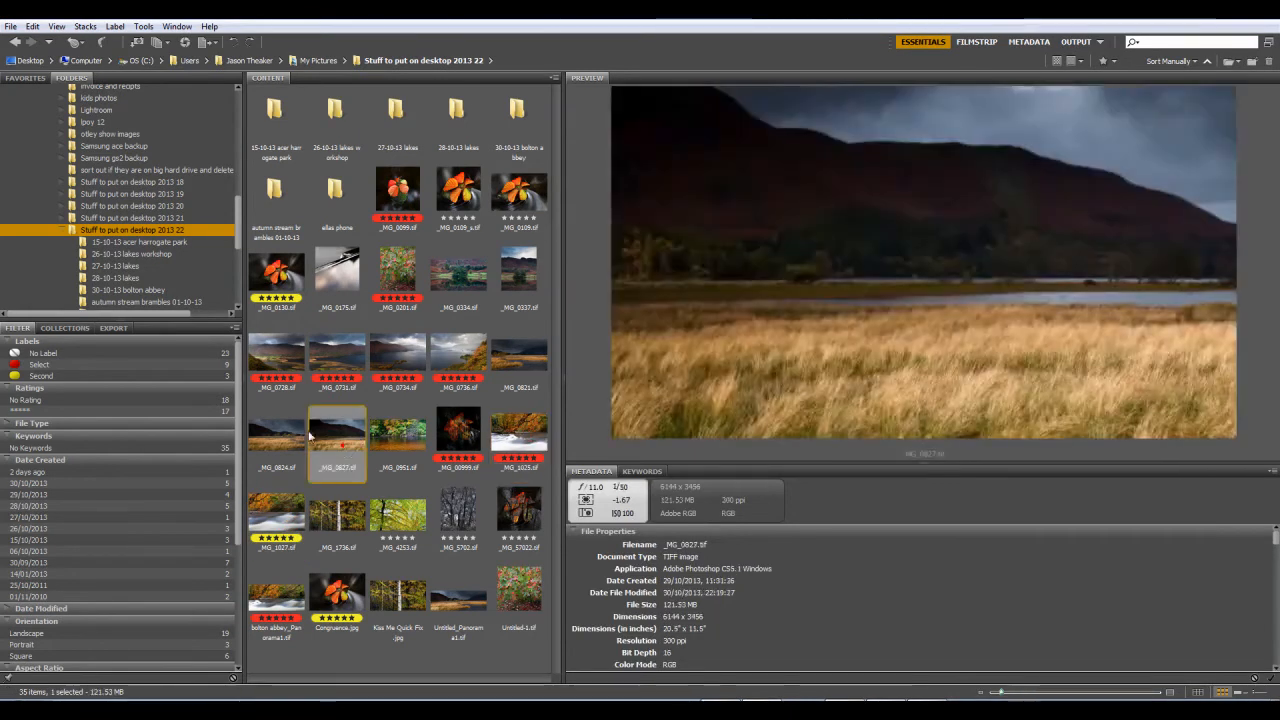
left_click(276, 435)
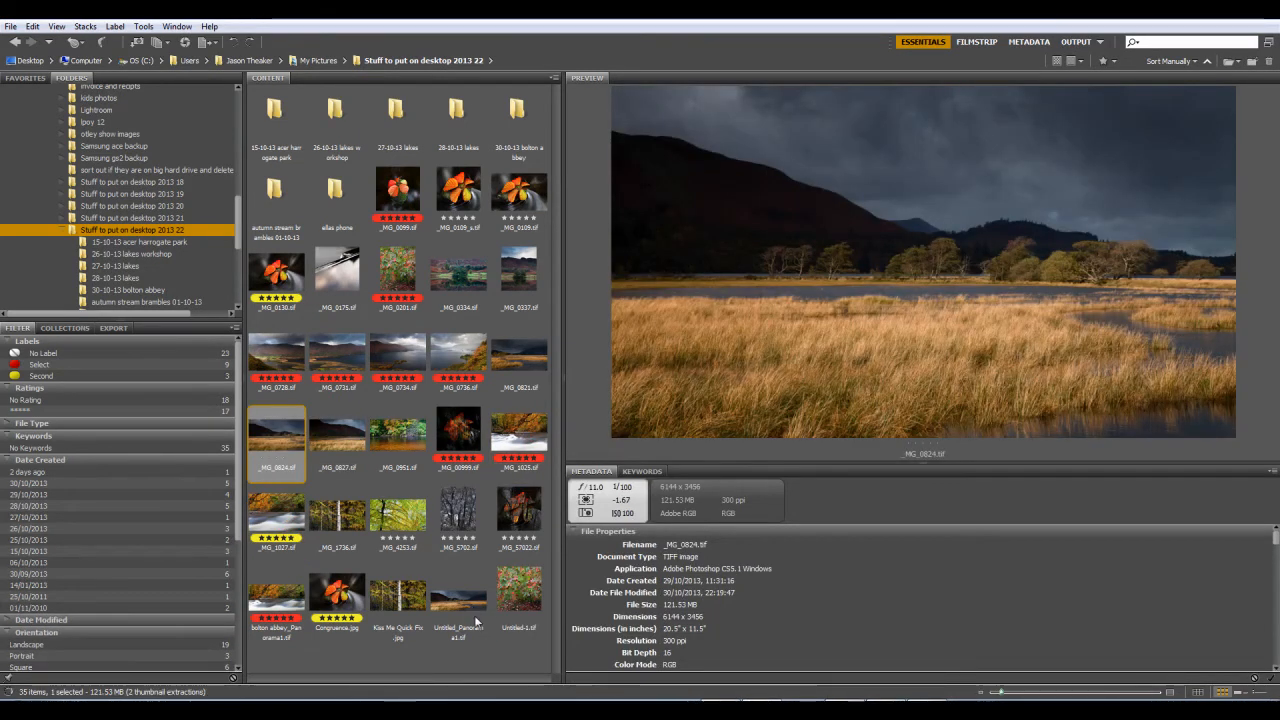
left_click(474, 606)
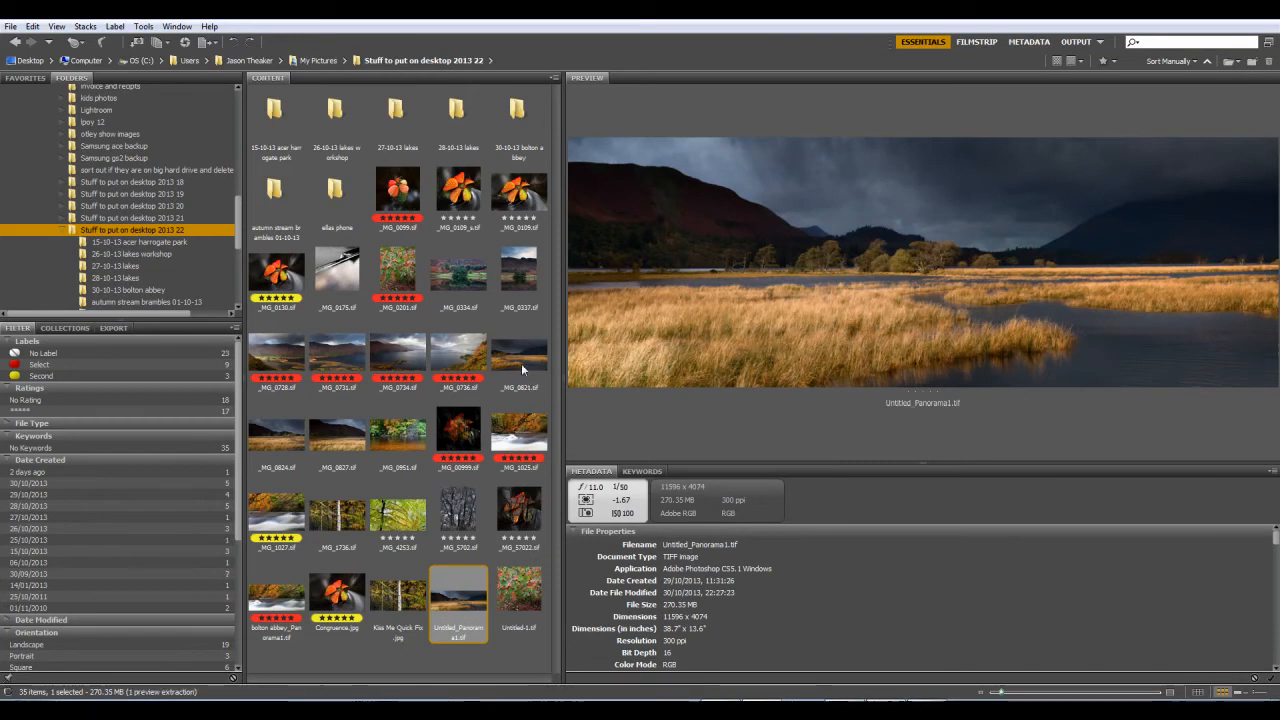
left_click(288, 598)
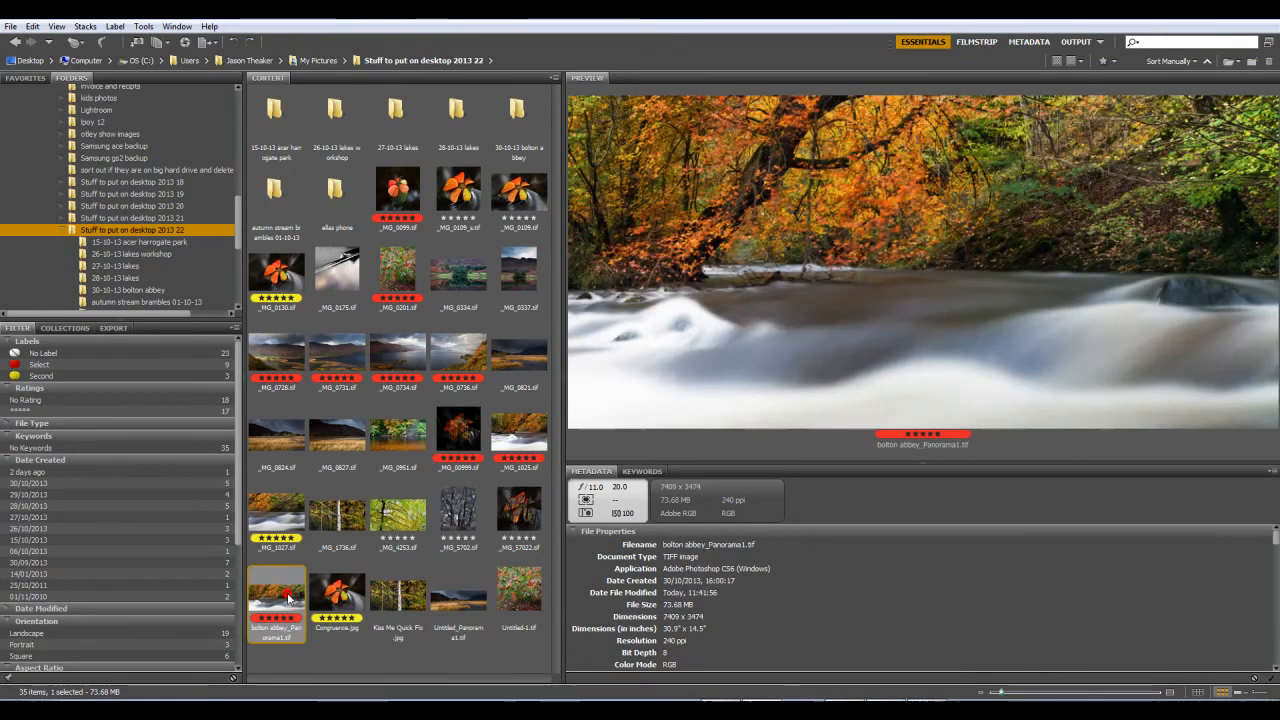
Step: Preview the river image _MG_1027.tif, the woodland images _MG_4253.tif, _MG_1736.tif, _MG_5702.tif and _MG_57022.tif, and the foliage image Untitled-1.tif
left_click(282, 526)
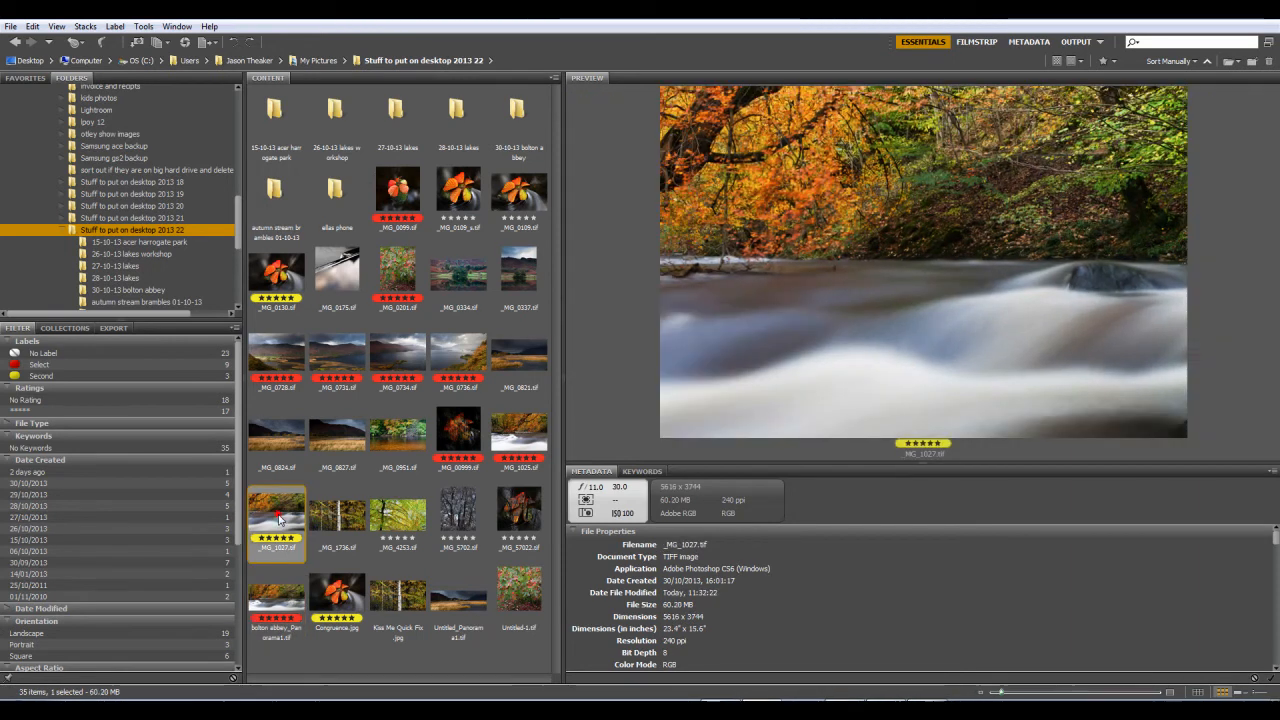
left_click(412, 527)
left_click(340, 522)
left_click(476, 525)
left_click(505, 521)
left_click(522, 575)
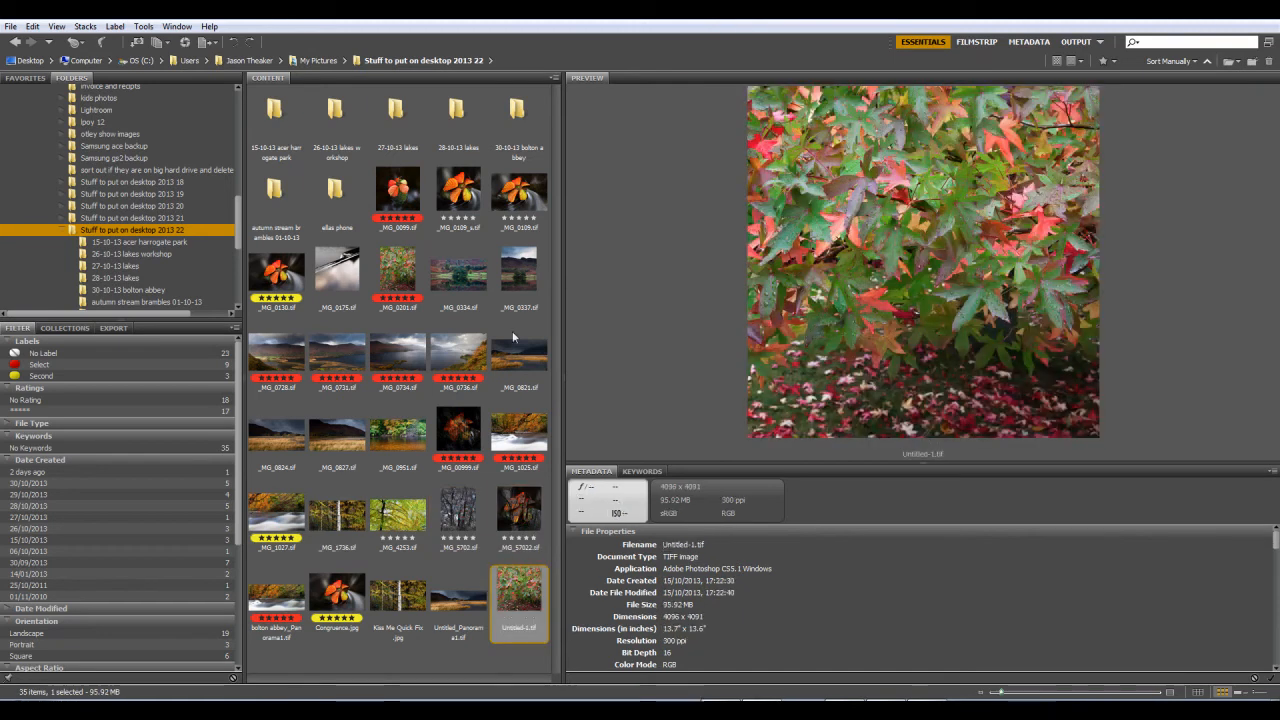
Step: Preview the lake and valley images _MG_0334.tif, _MG_0951.tif, _MG_0728.tif, _MG_0734.tif and _MG_0736.tif, and the river image _MG_1025.tif
left_click(460, 272)
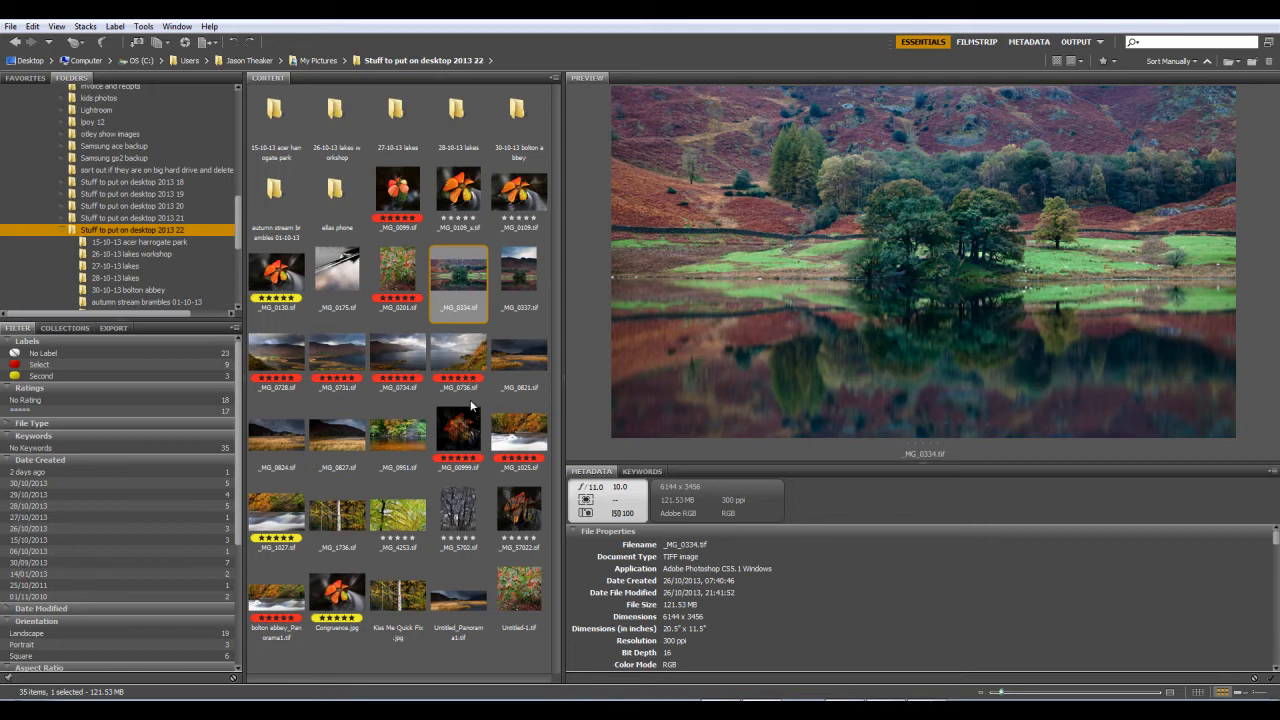
left_click(398, 432)
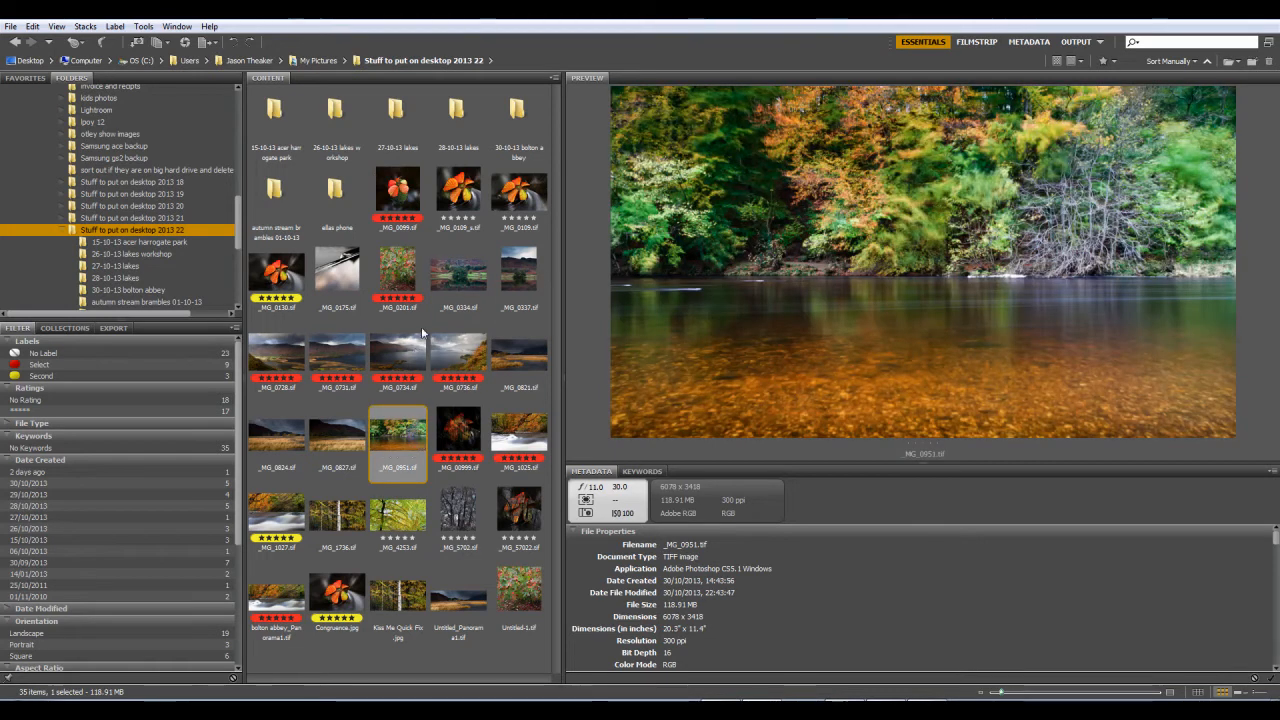
left_click(457, 280)
left_click(277, 352)
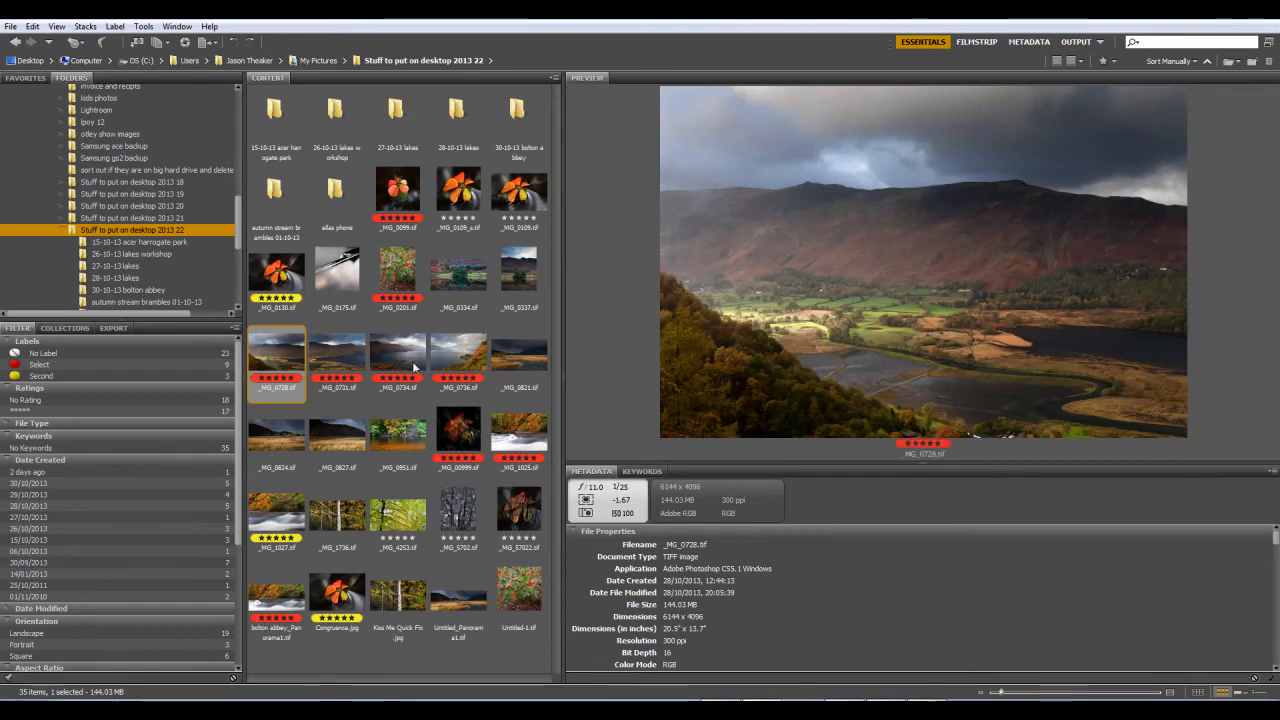
left_click(405, 358)
left_click(453, 354)
left_click(298, 360)
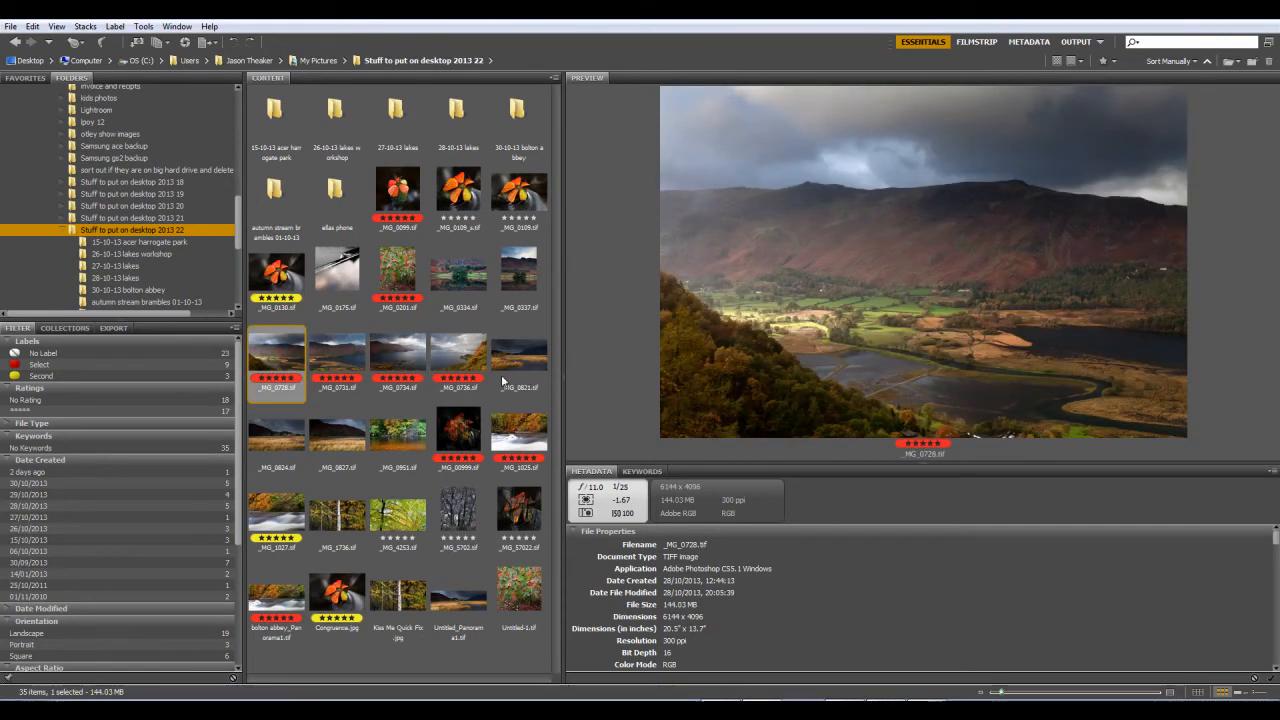
left_click(525, 434)
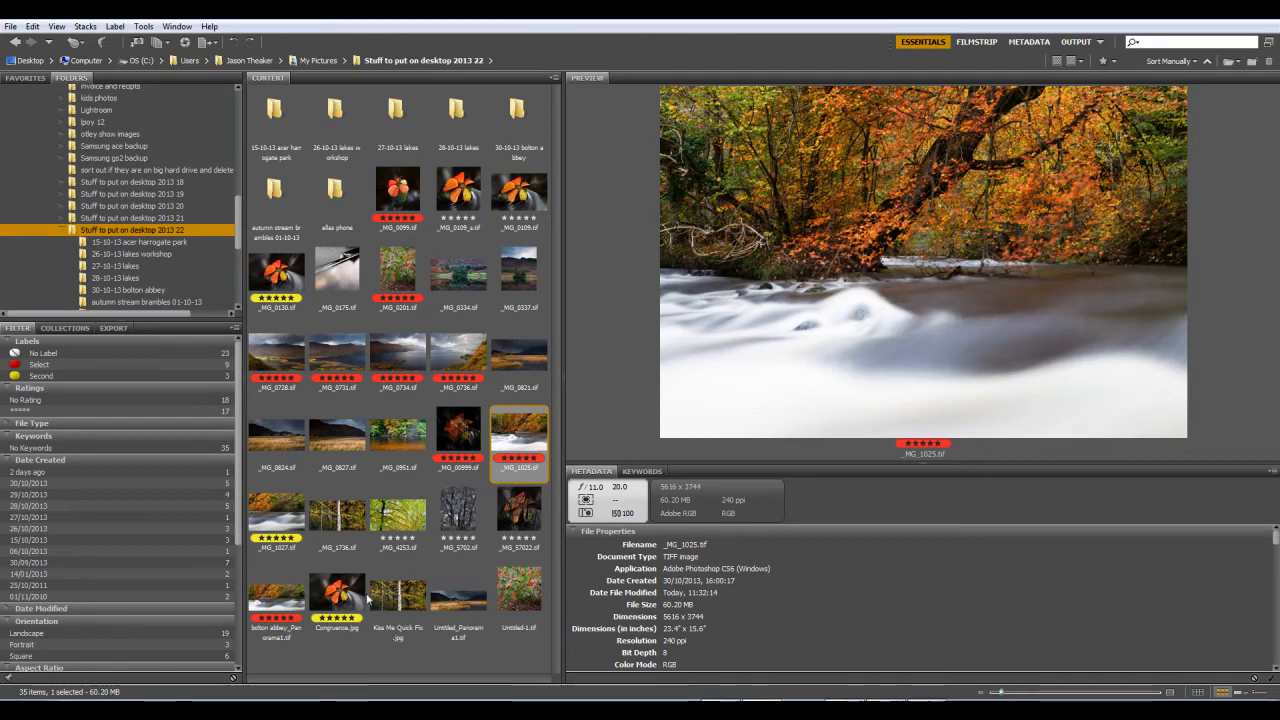
Step: Open the folder 30-10-13 bolton abbey, filter it to five-star photos and preview _MG_1001.CR2
left_click(145, 291)
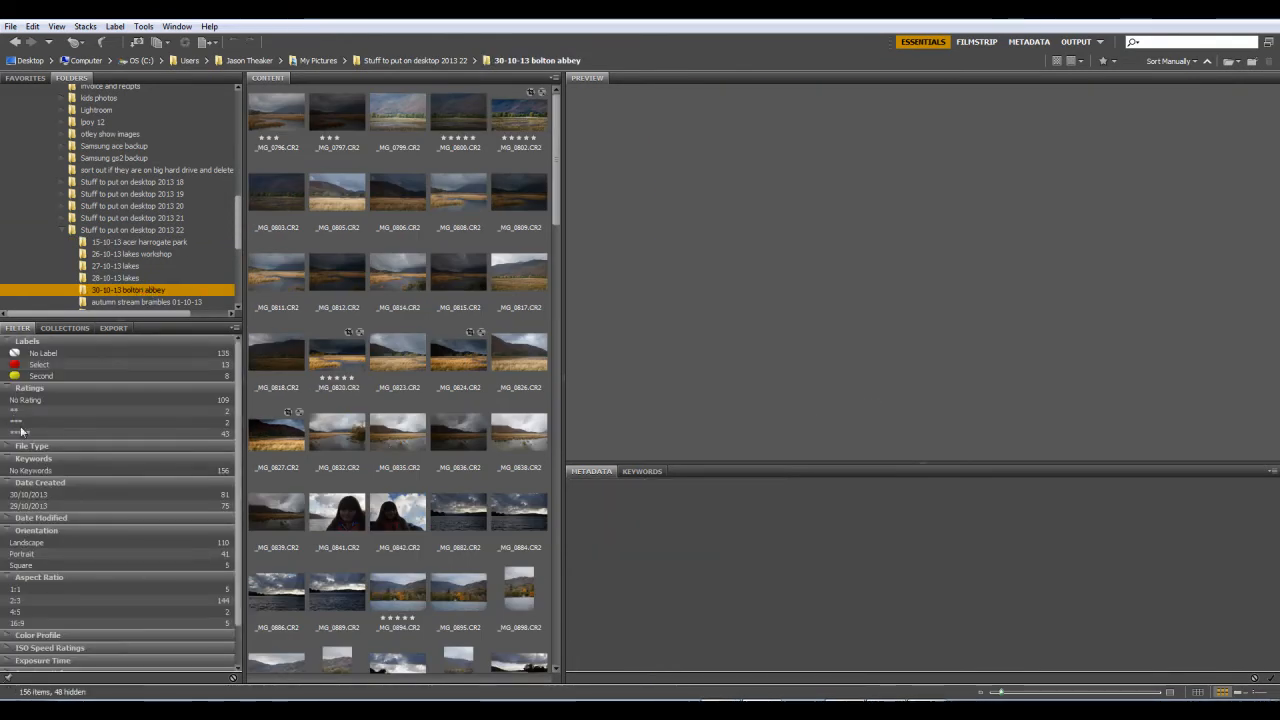
left_click(12, 432)
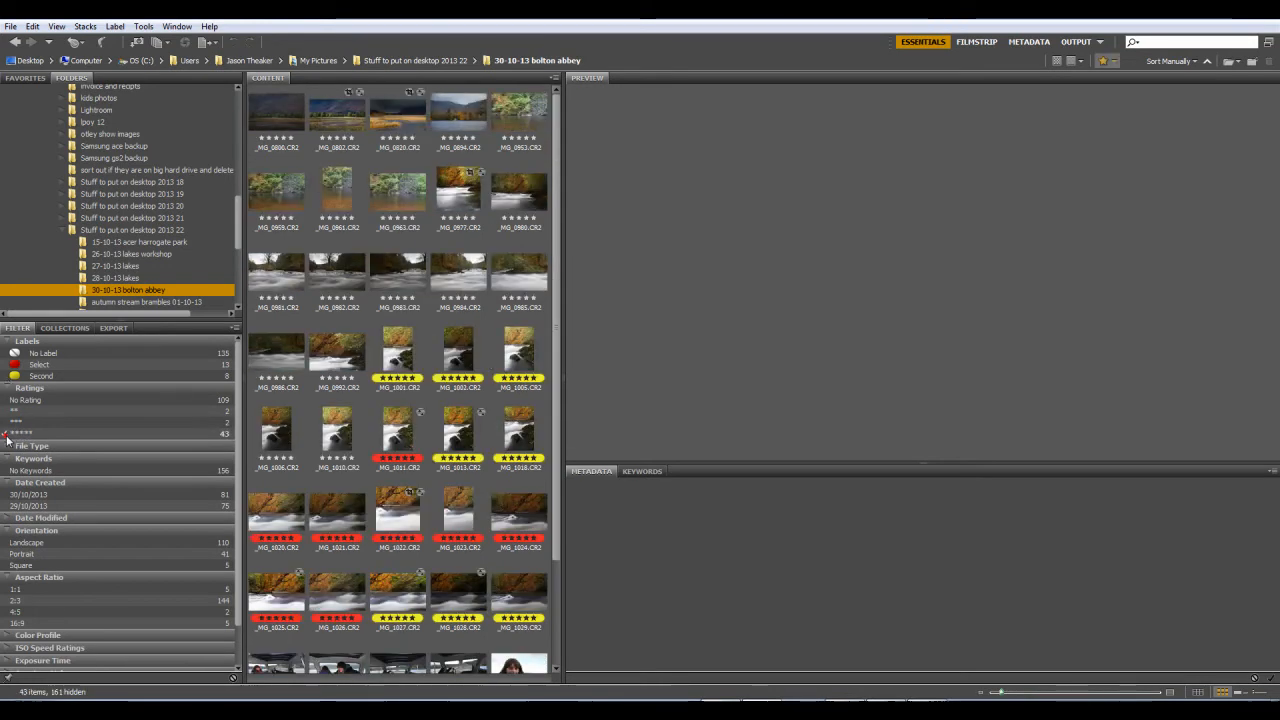
left_click(412, 368)
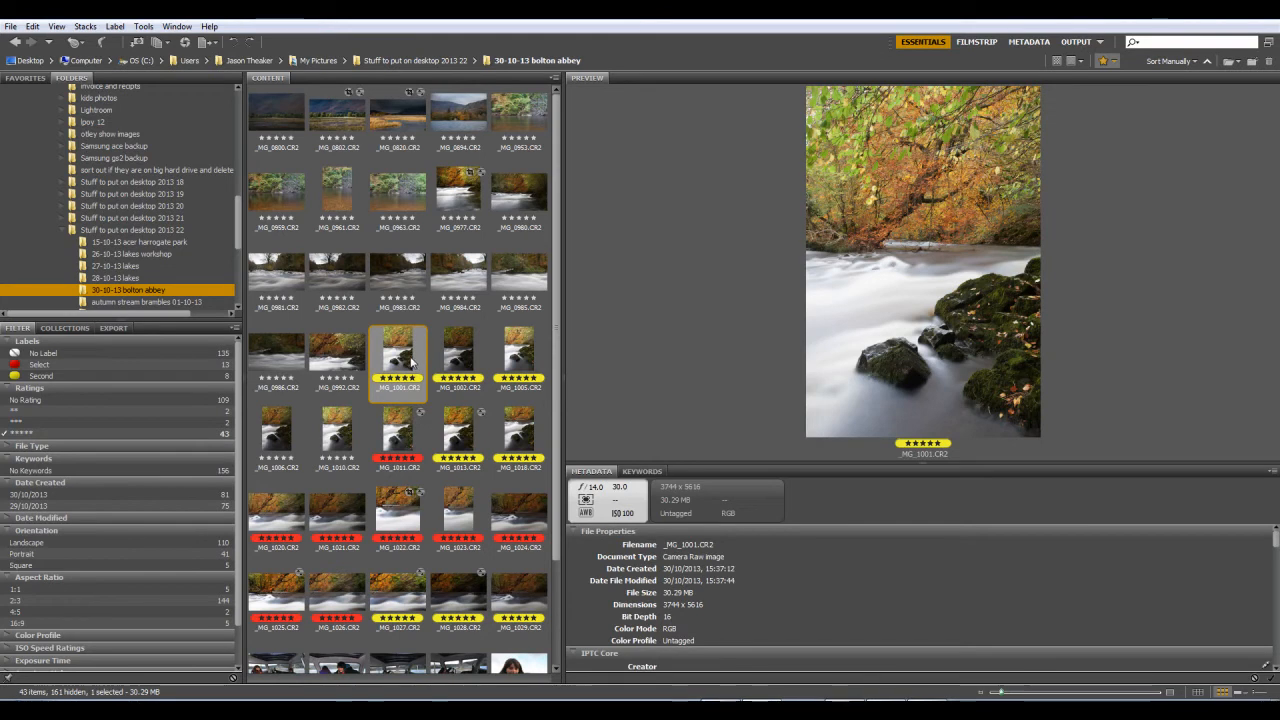
Step: Compare _MG_1002.CR2 with _MG_1001.CR2 and enlarge the preview area in height and width
left_click(461, 363)
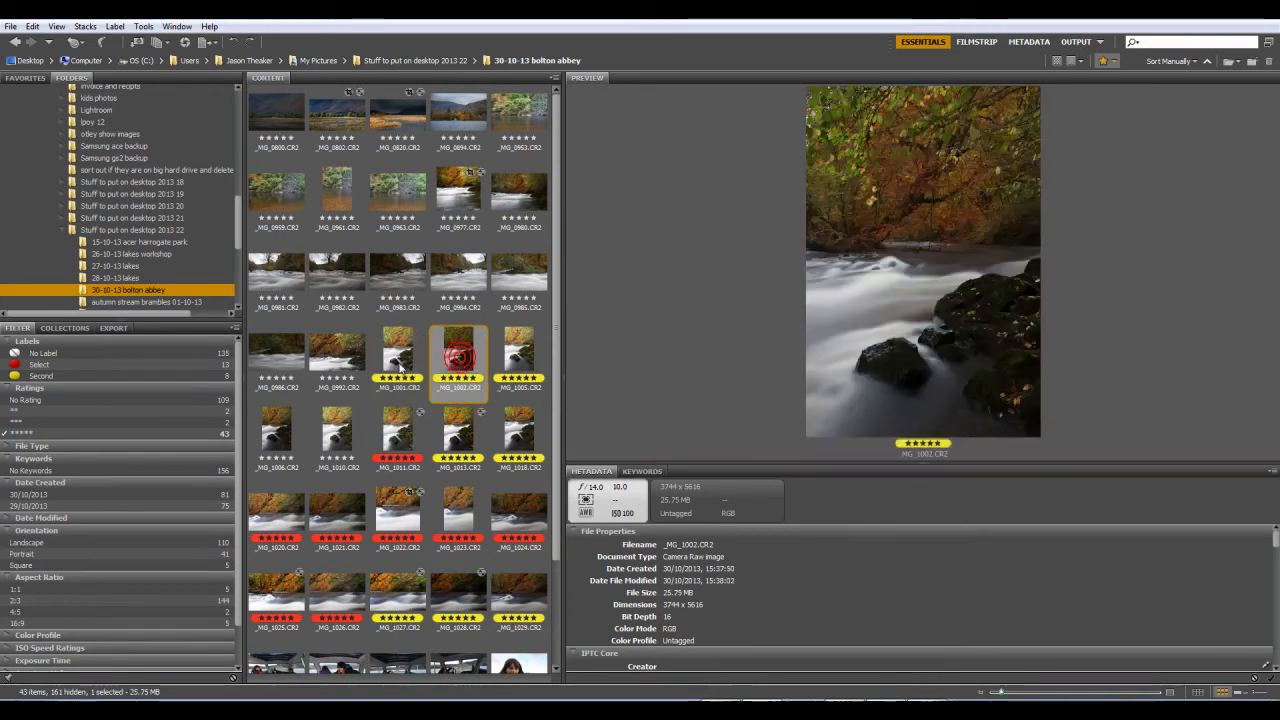
key("Left")
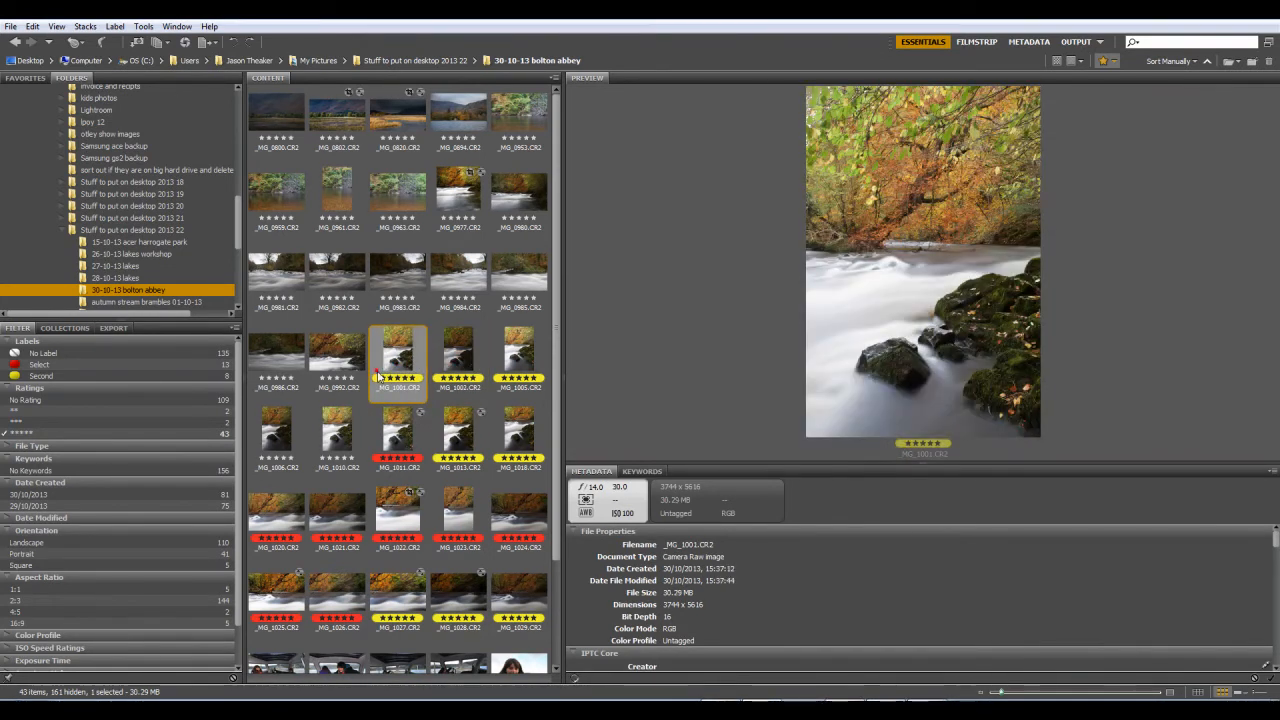
left_click(449, 370)
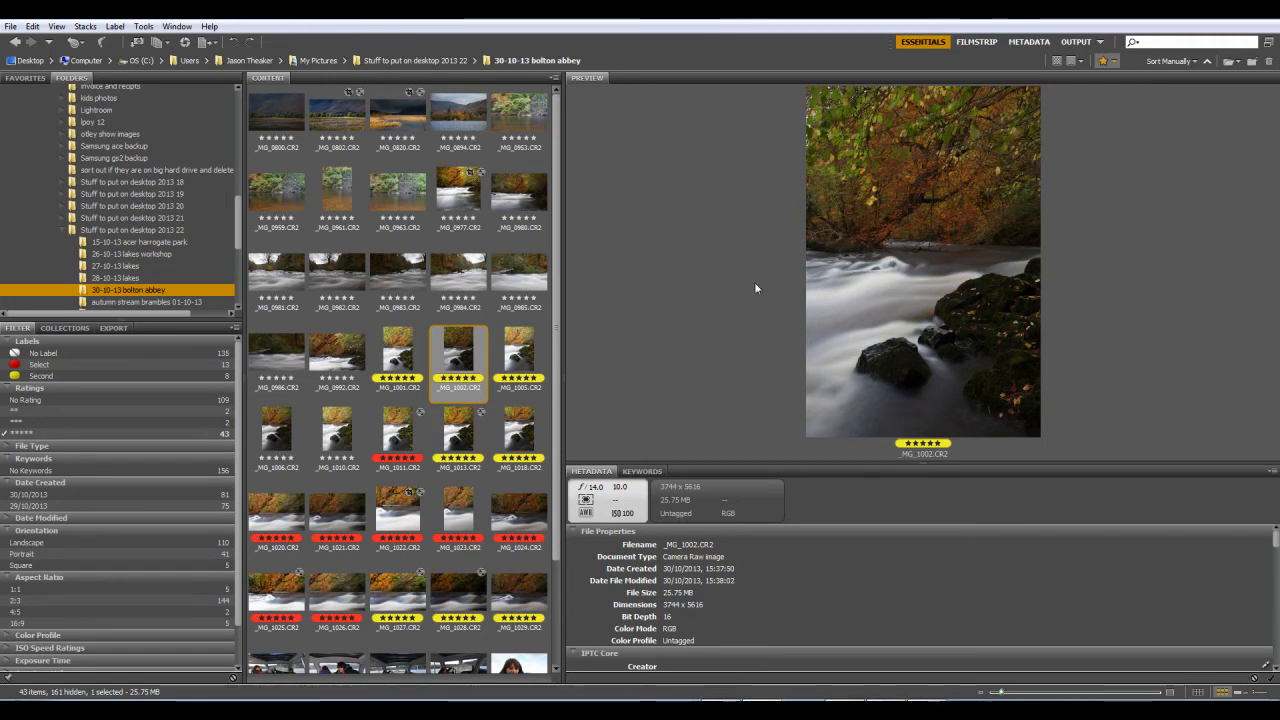
left_click_drag(920, 465, 920, 668)
left_click_drag(560, 412, 474, 412)
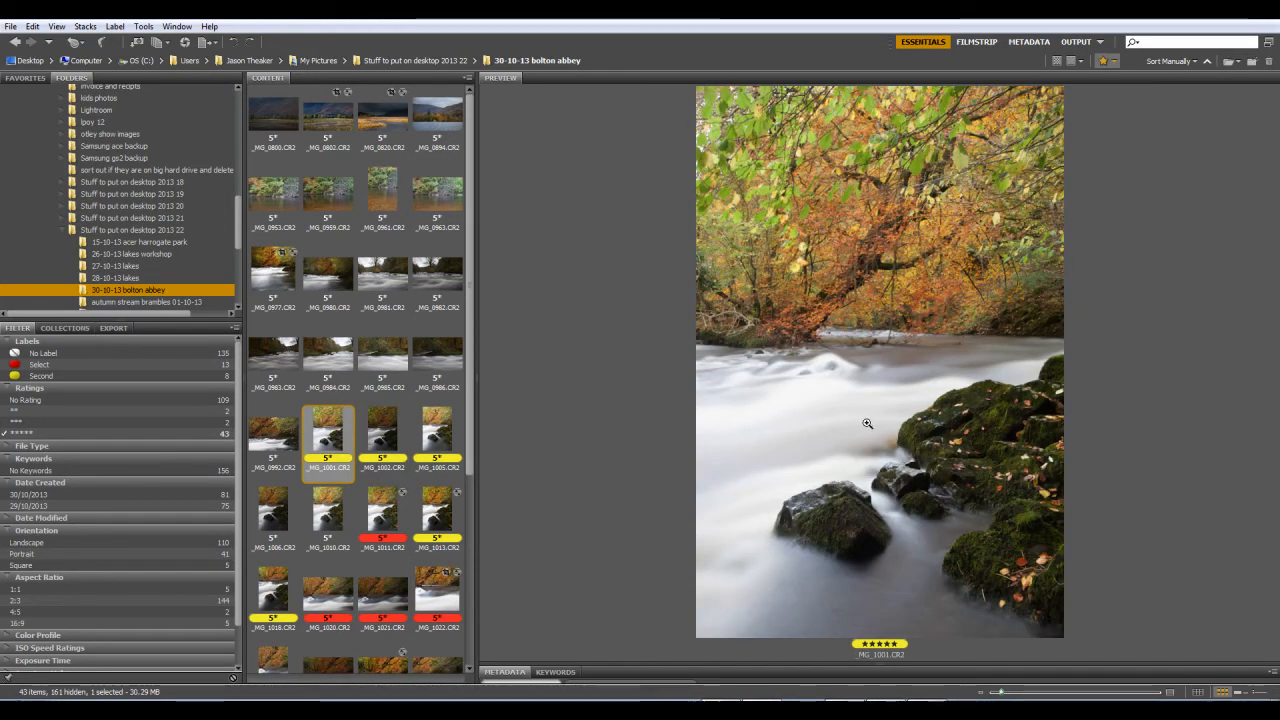
Step: Switch repeatedly between _MG_1001.CR2 and _MG_1002.CR2 in the enlarged preview to compare their exposure and water blur
left_click(389, 438)
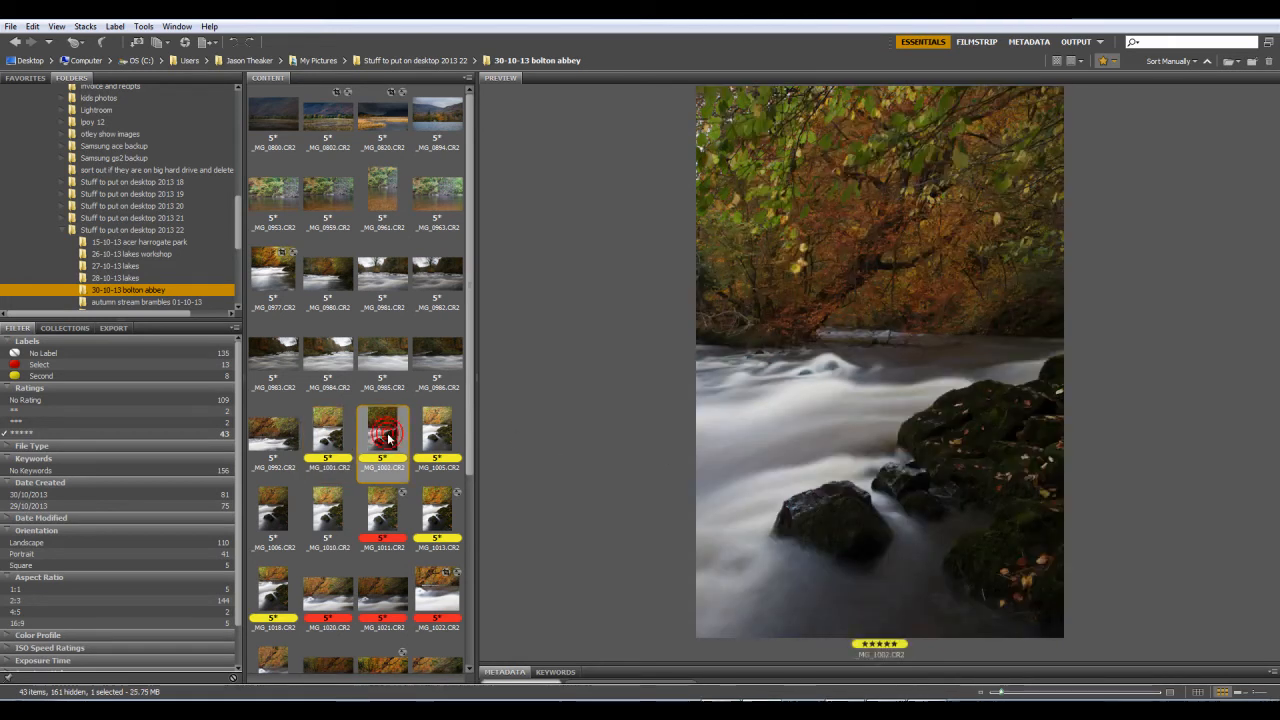
left_click(324, 443)
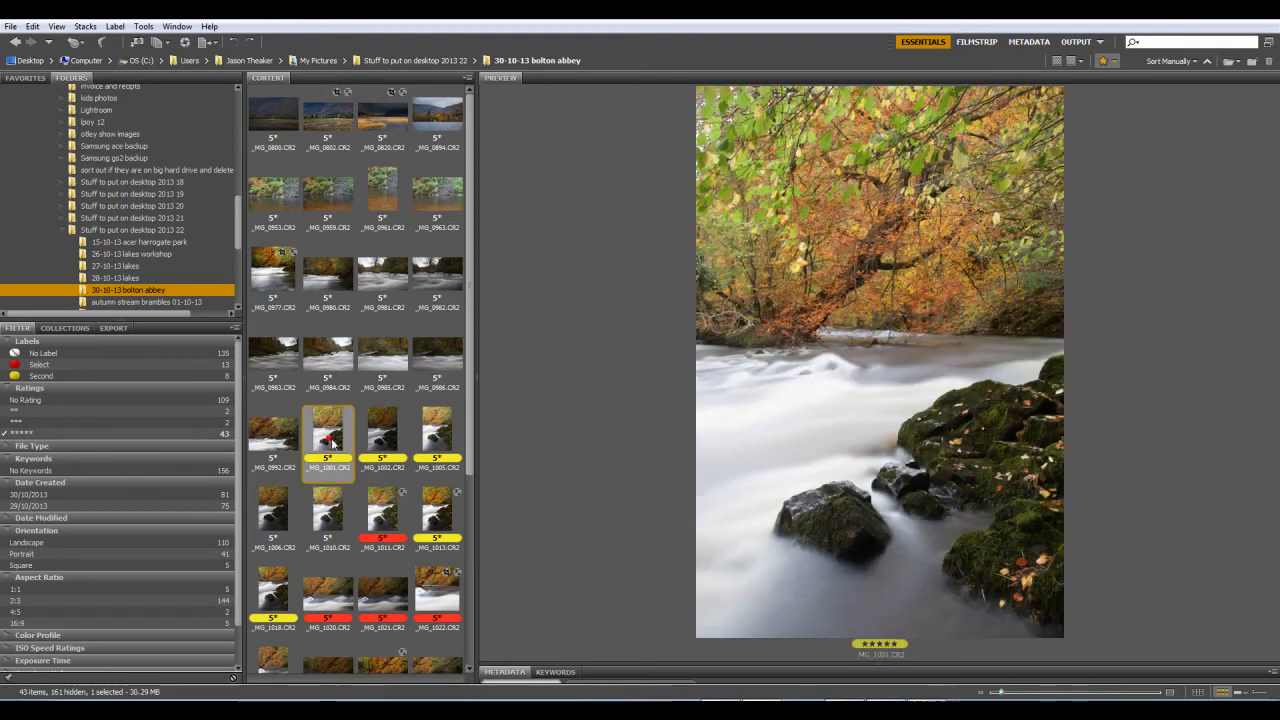
left_click(378, 440)
left_click(335, 444)
left_click(381, 446)
left_click(338, 446)
left_click(400, 445)
left_click(345, 447)
left_click(385, 445)
left_click(368, 445)
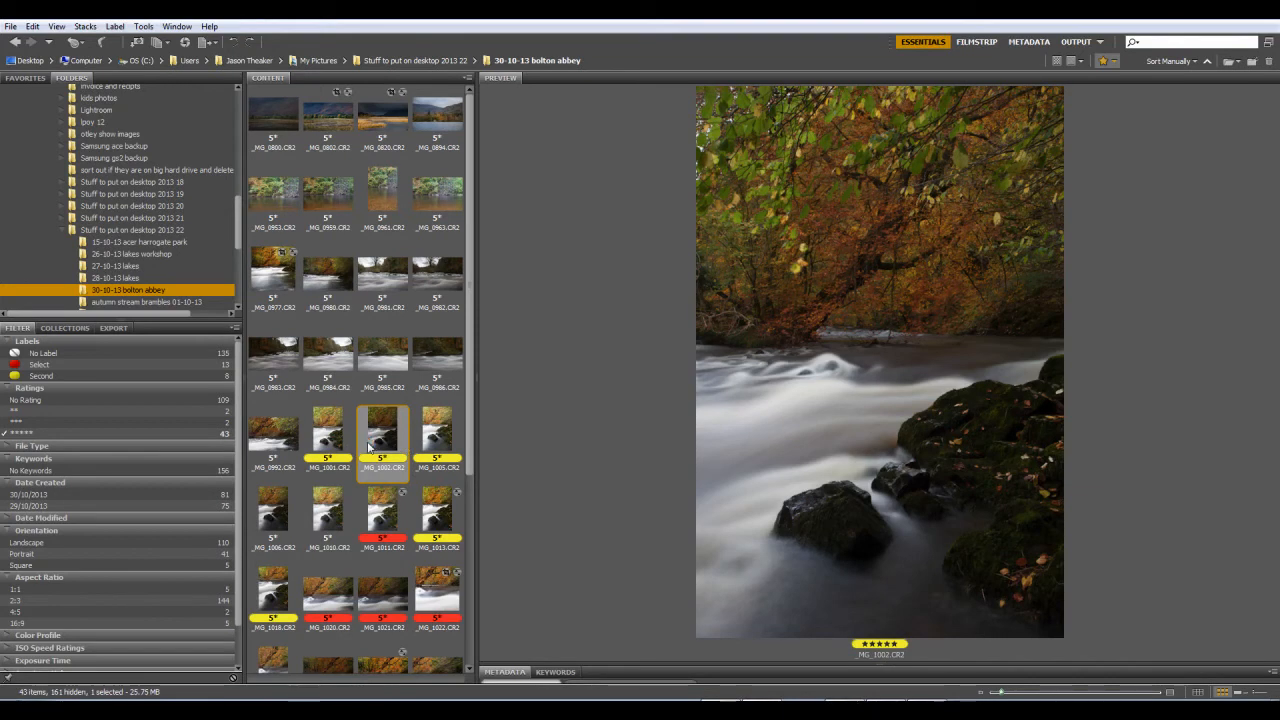
Step: Select _MG_1001.CR2 and open it in Camera Raw
left_click(337, 443)
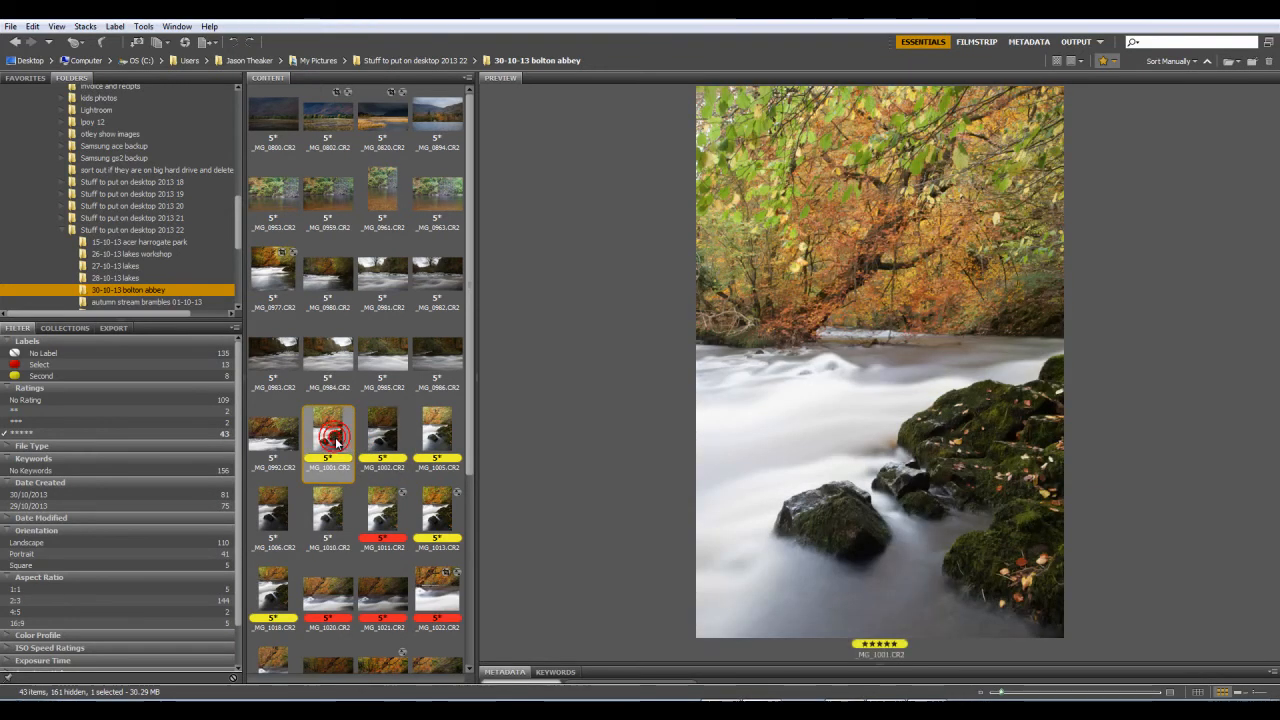
double_click(337, 443)
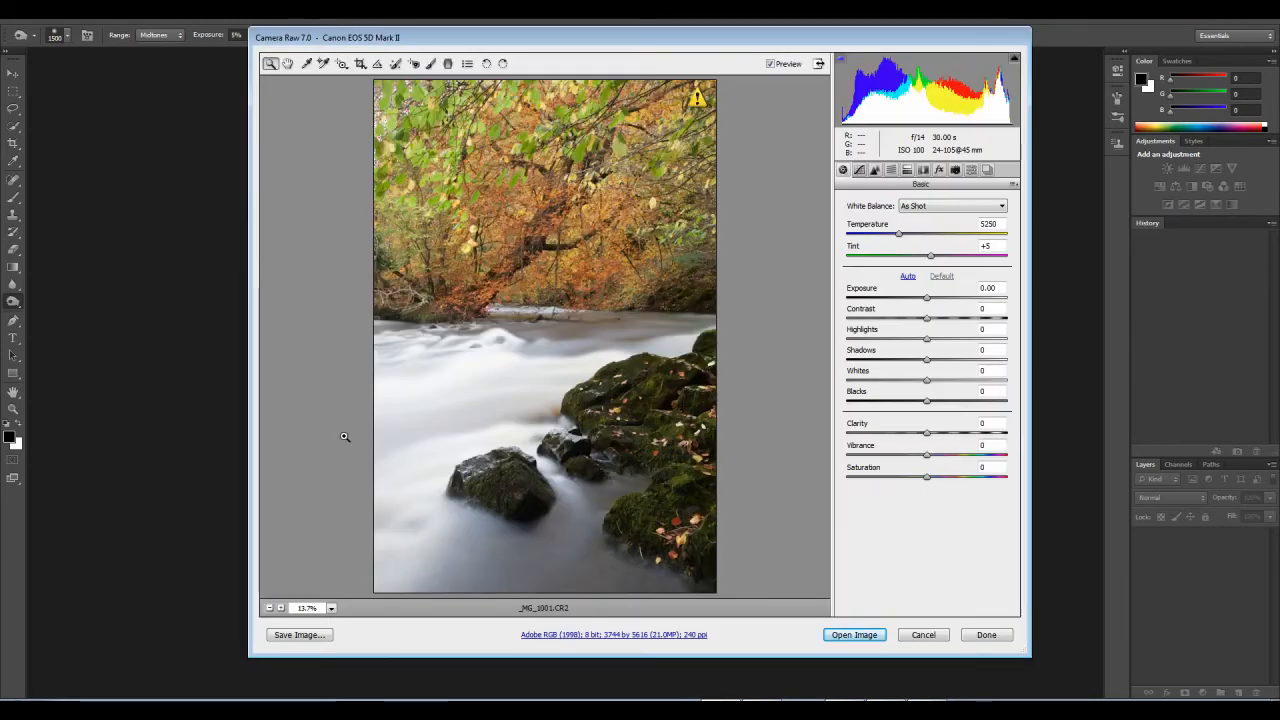
left_click_drag(588, 40, 569, 57)
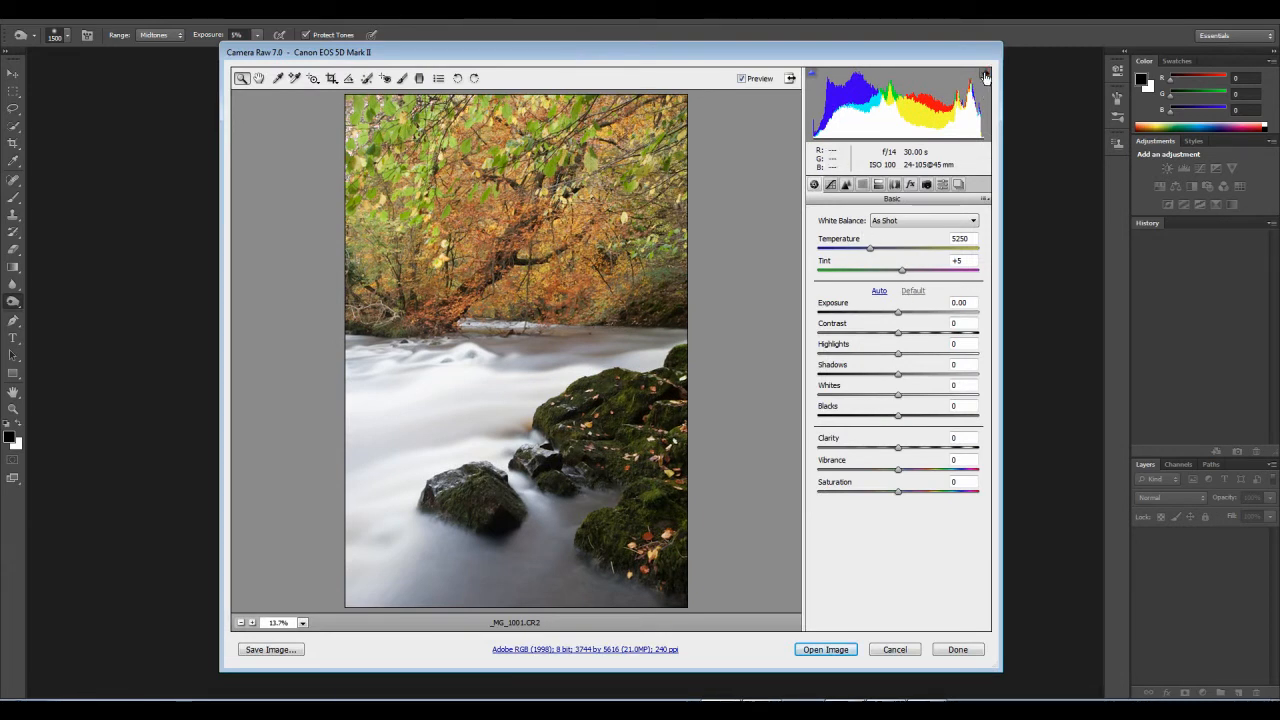
Step: Turn on the highlight clipping warning and set Lights to +48 in the parametric tone curve
left_click(830, 184)
left_click(899, 449)
left_click_drag(901, 452, 984, 454)
left_click(985, 72)
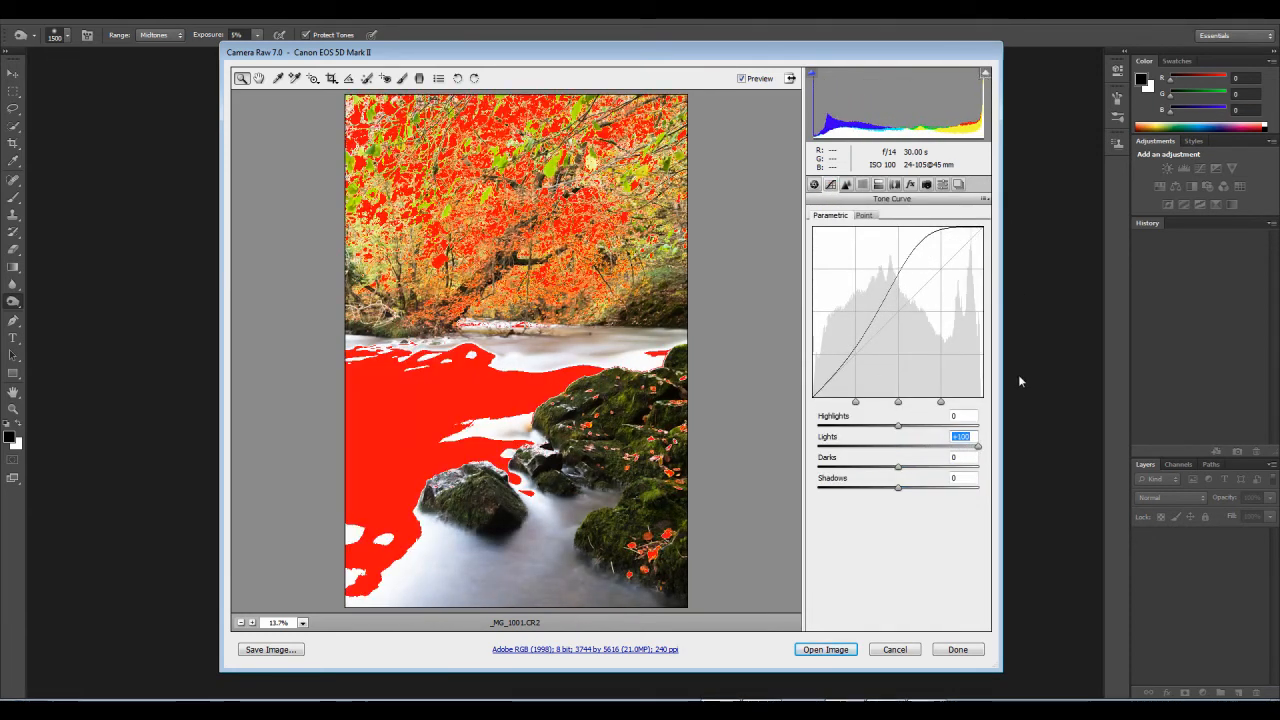
left_click_drag(979, 452, 938, 467)
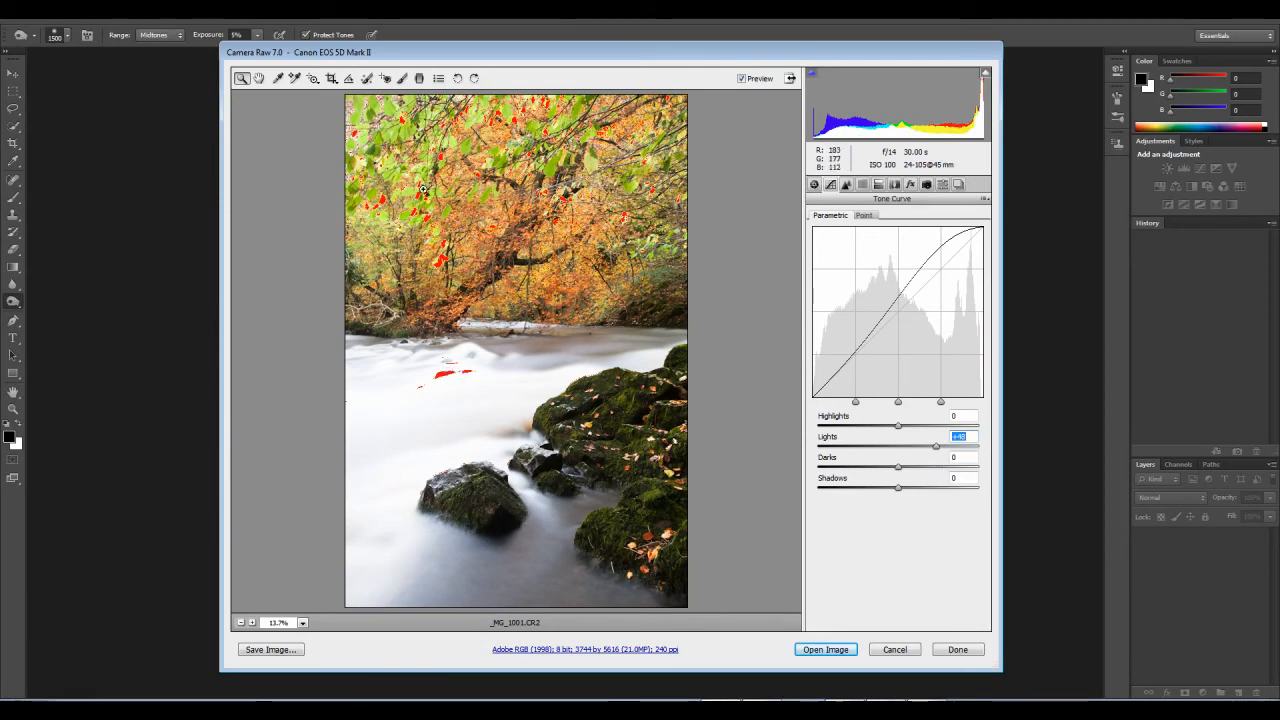
Step: Examine the foliage up close with and without the highlight clipping warning, and reduce the tone curve's Lights to +38
left_click_drag(395, 140, 486, 272)
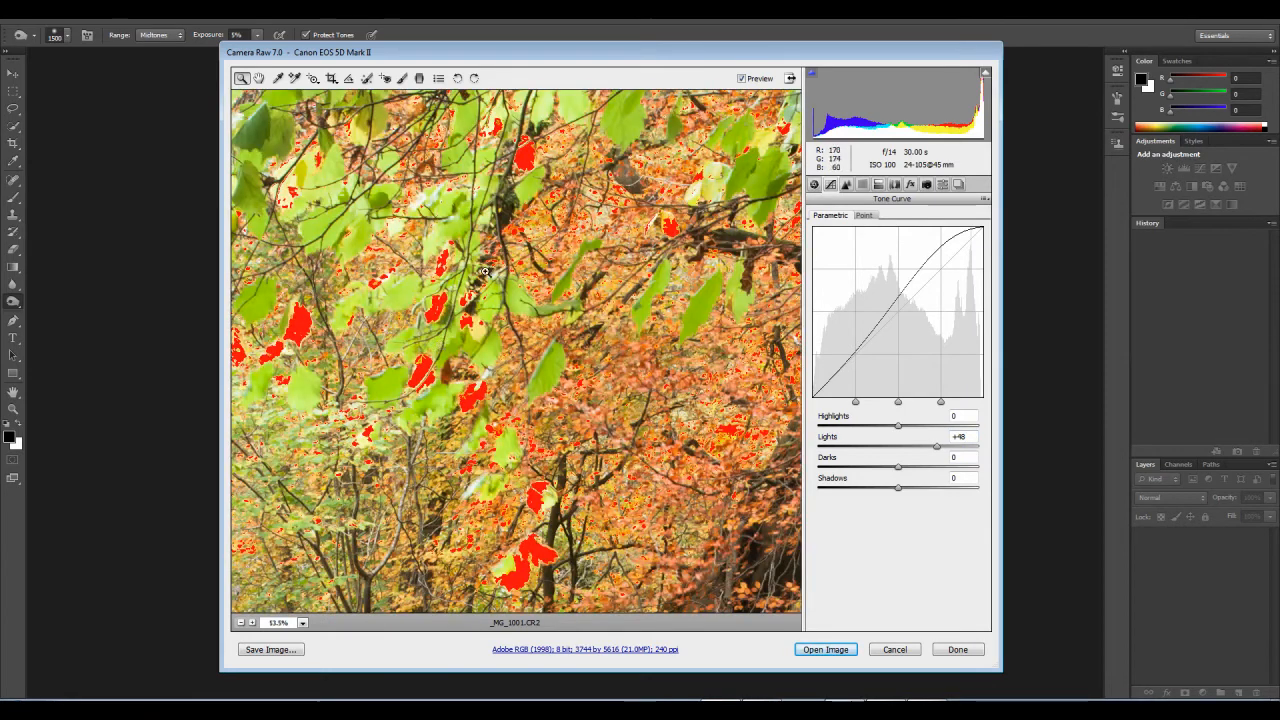
left_click(985, 73)
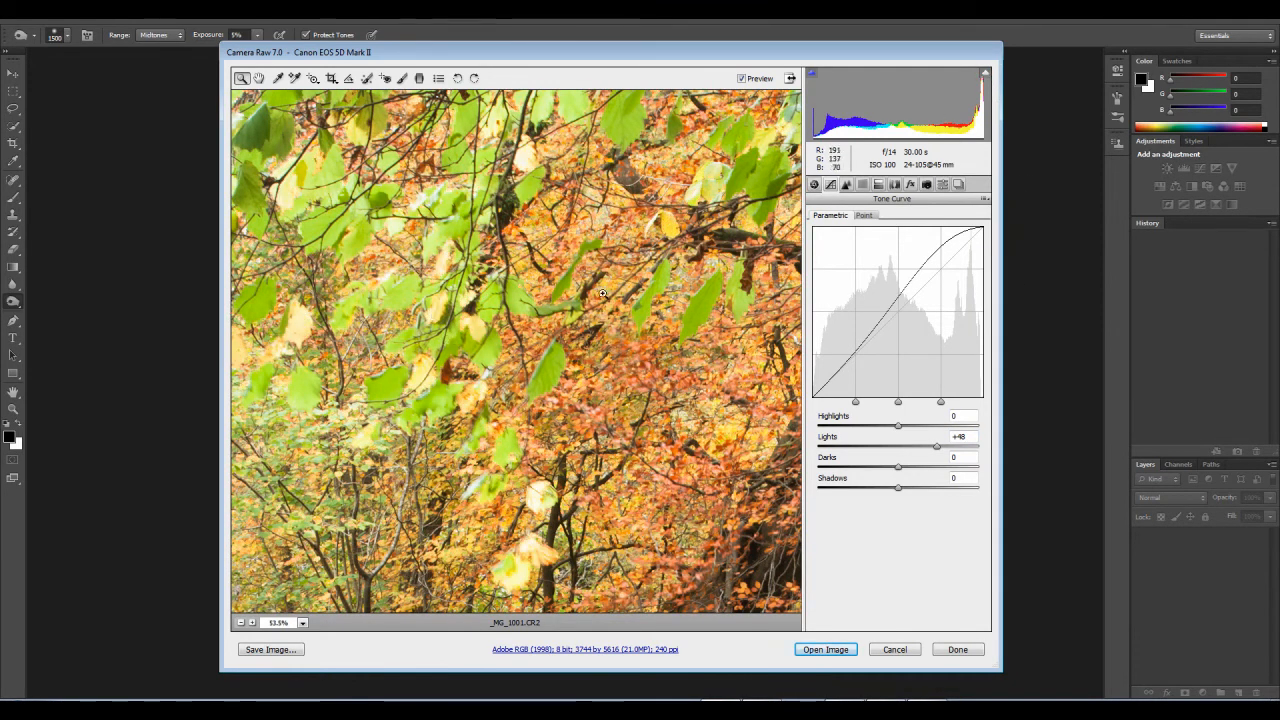
left_click(985, 74)
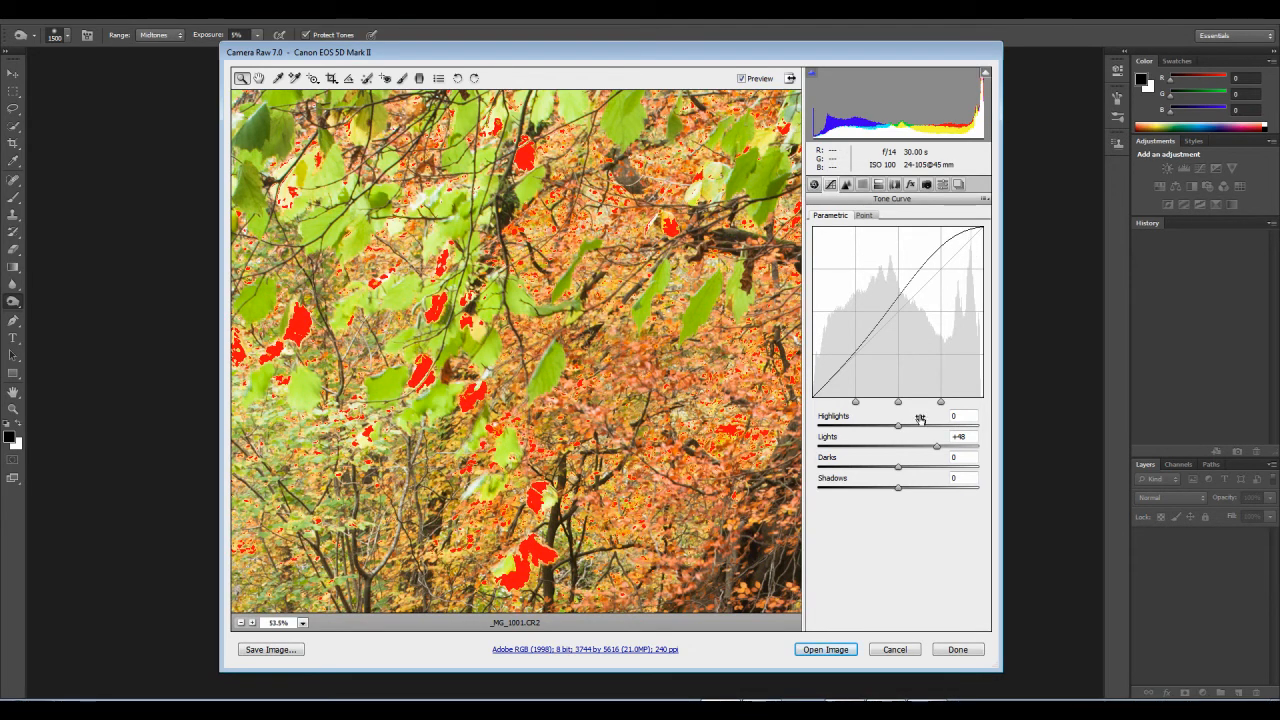
left_click_drag(934, 449, 929, 447)
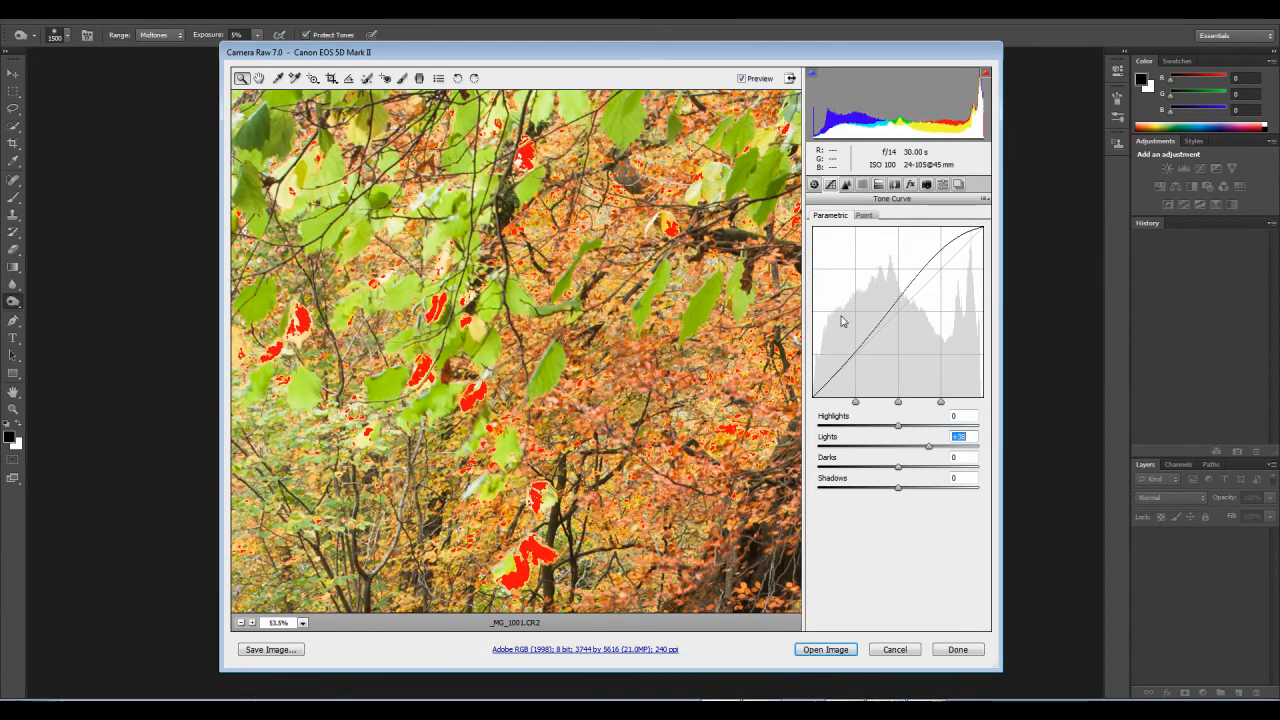
Step: Set the basic Highlights to -28 and Exposure to -0.45
left_click(814, 185)
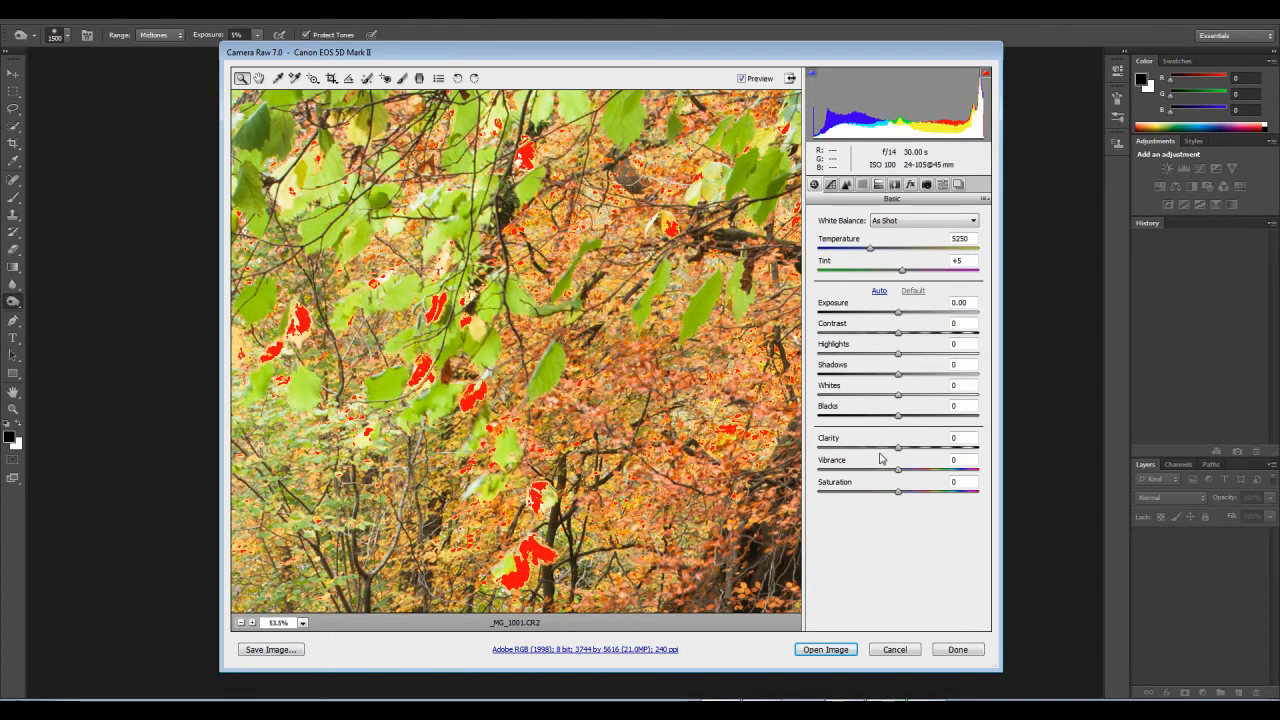
mouse_move(893, 357)
left_mouse_down()
mouse_move(869, 364)
mouse_move(925, 362)
mouse_move(867, 374)
mouse_move(876, 363)
left_mouse_up()
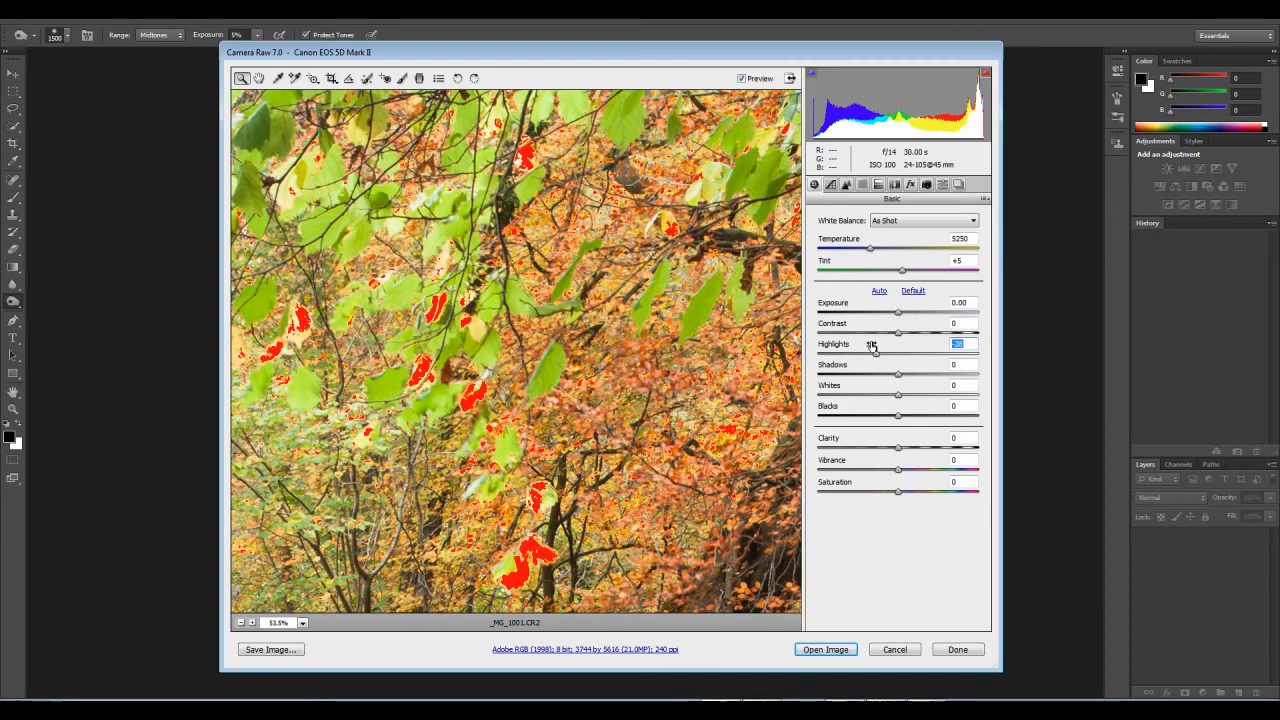
left_click_drag(897, 312, 890, 312)
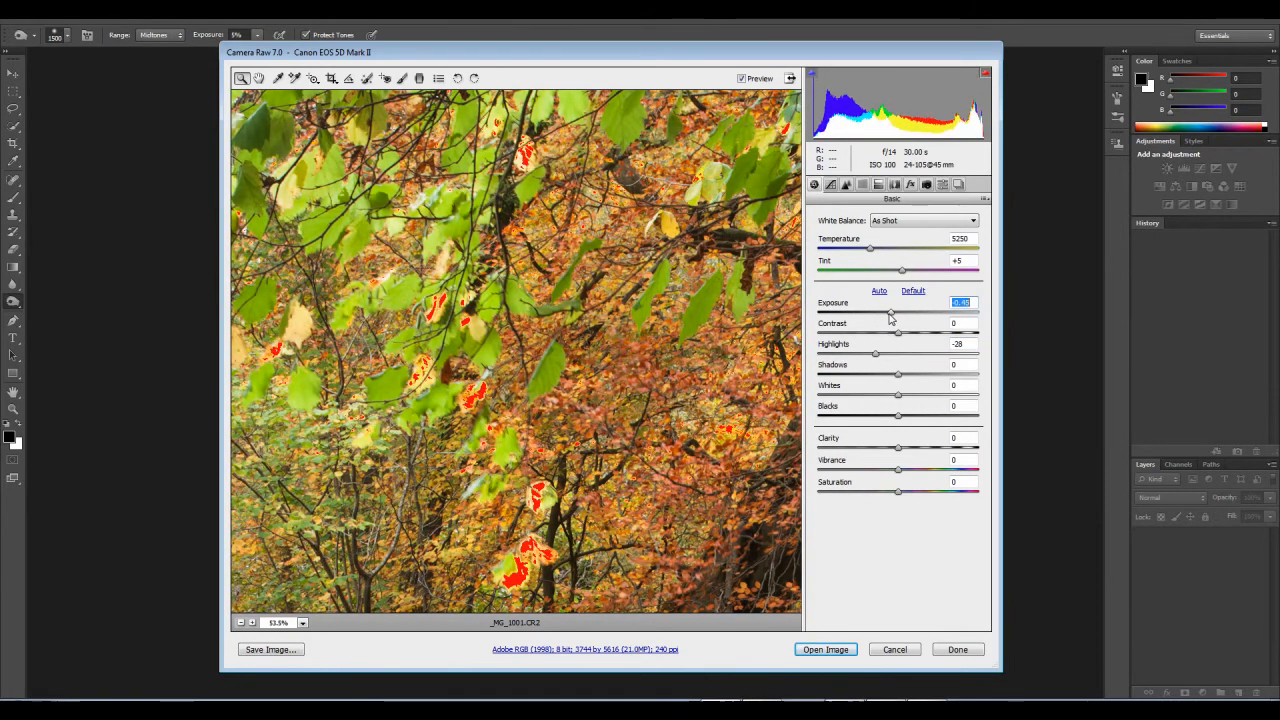
Step: Fit the whole photo in view and raise the parametric tone curve's Lights to +59
right_click(550, 304)
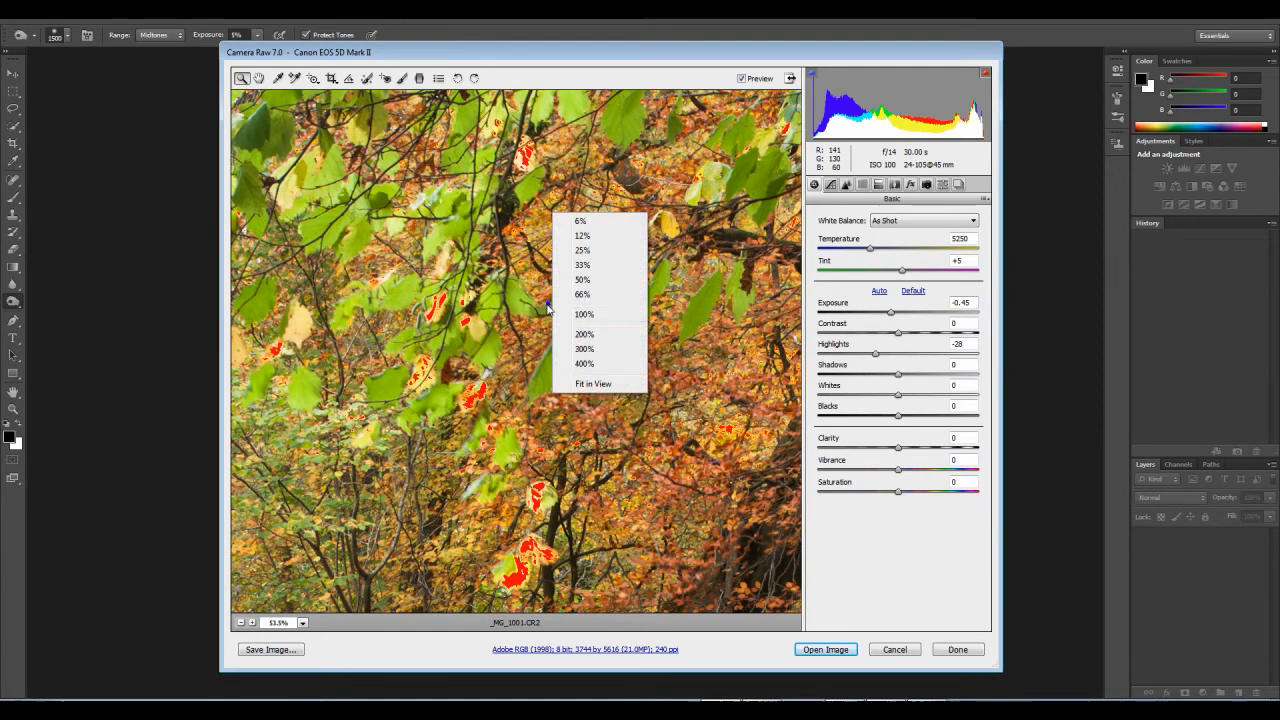
left_click(593, 385)
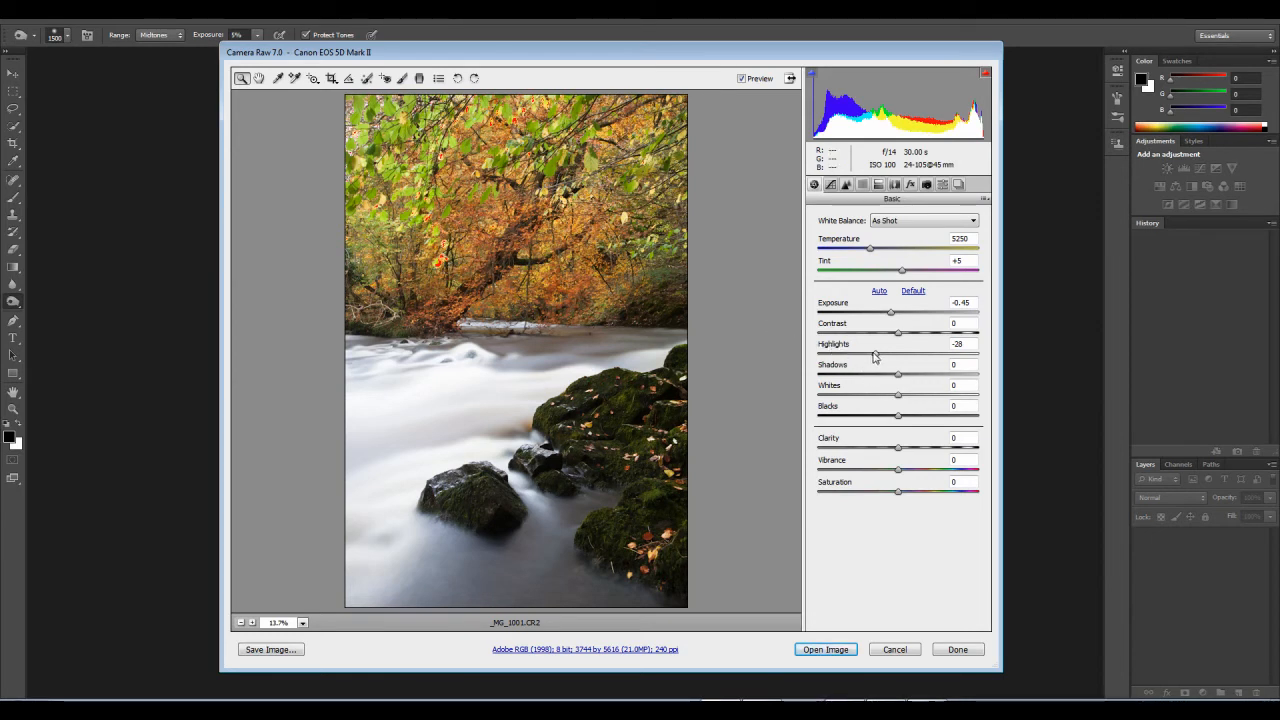
left_click(830, 184)
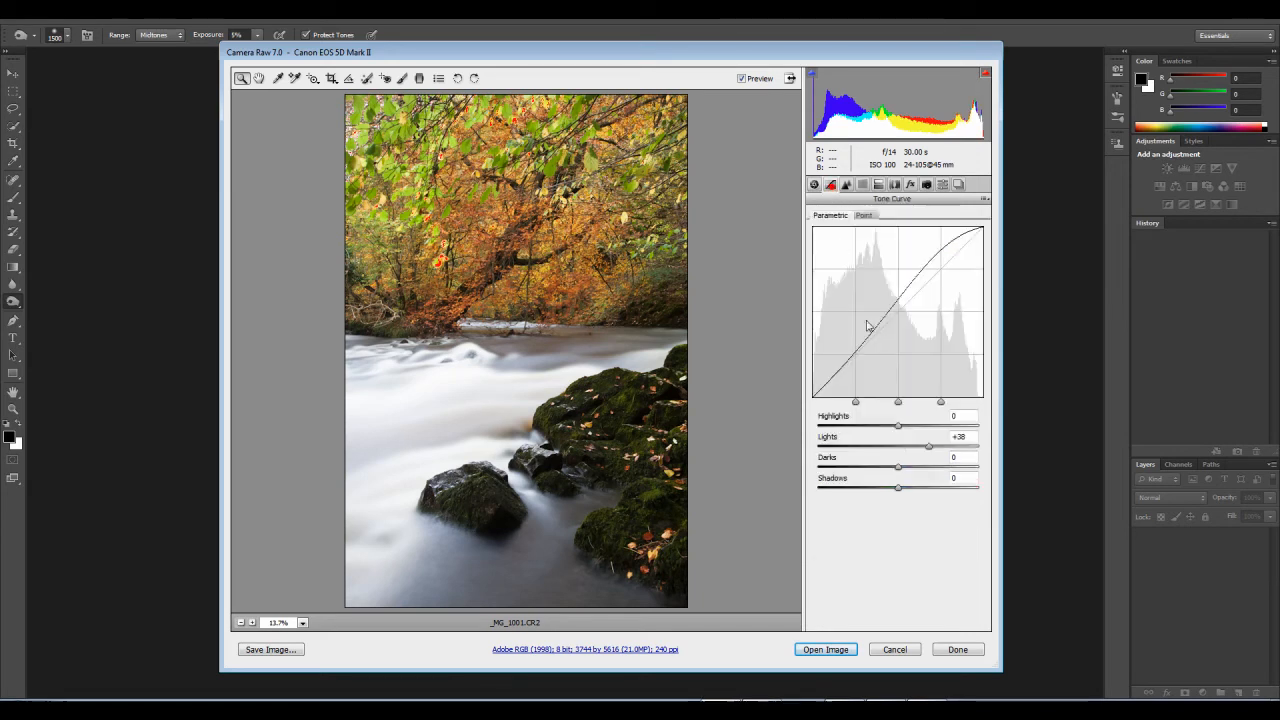
left_click_drag(928, 447, 947, 445)
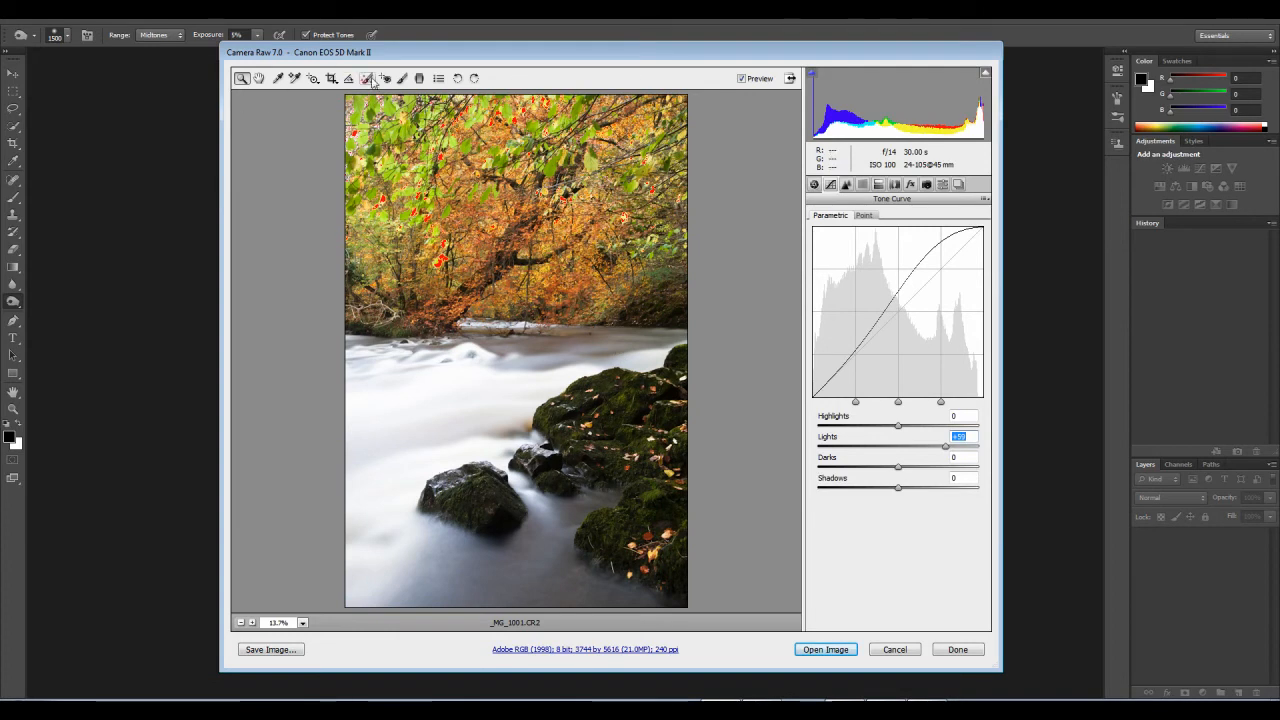
Step: Add a graduated filter running vertically from the middle of the trees down to the upper part of the river
left_click(420, 78)
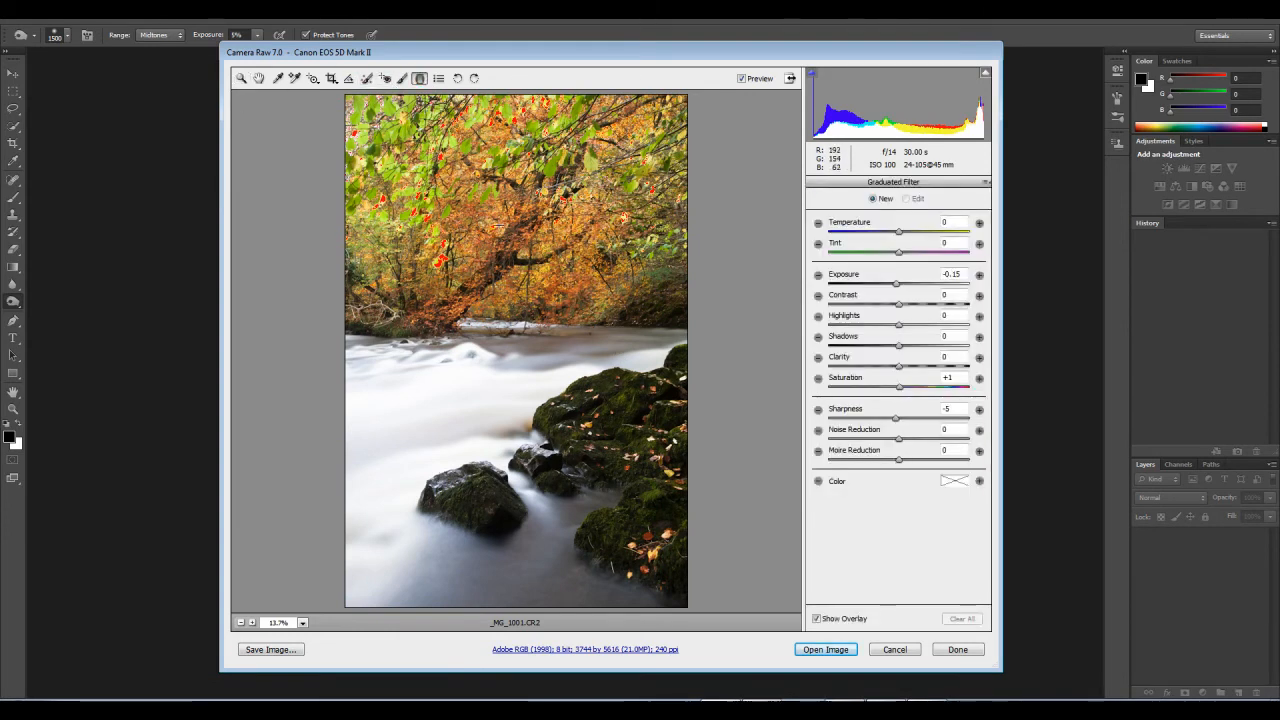
left_click_drag(497, 225, 498, 369)
left_click_drag(497, 225, 502, 264)
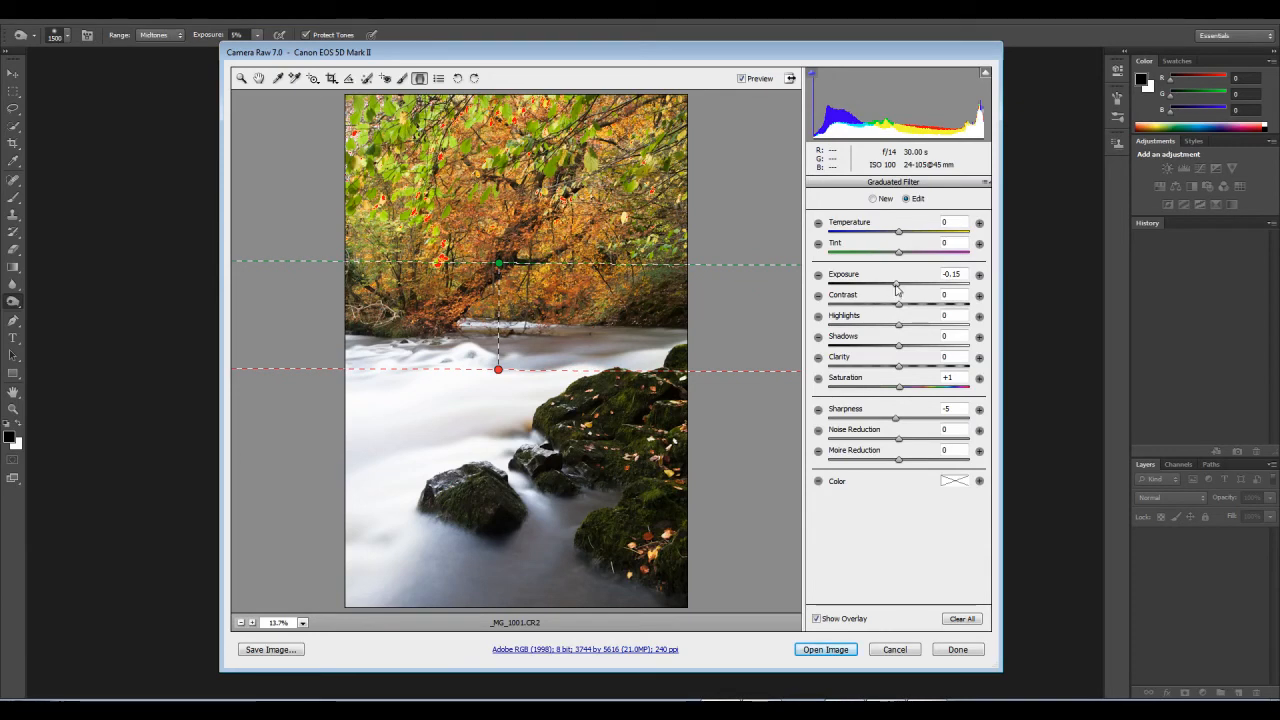
Step: Set the graduated filter's Exposure to -0.40 and nudge its river end so that the gradient tilts slightly
left_click_drag(896, 286, 891, 288)
mouse_move(501, 372)
left_mouse_down()
mouse_move(502, 356)
mouse_move(505, 370)
left_mouse_up()
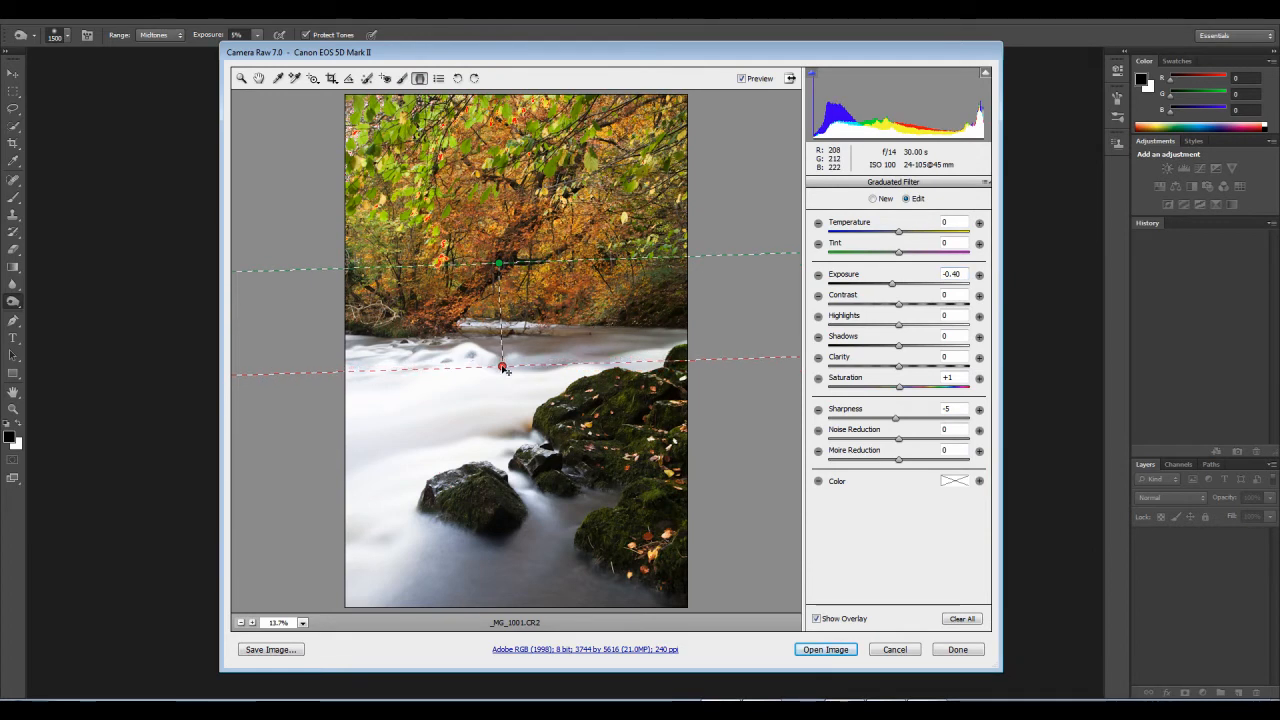
Step: Leave the graduated filter and set the parametric tone curve's Lights to +62 and Darks to -1
left_click(242, 79)
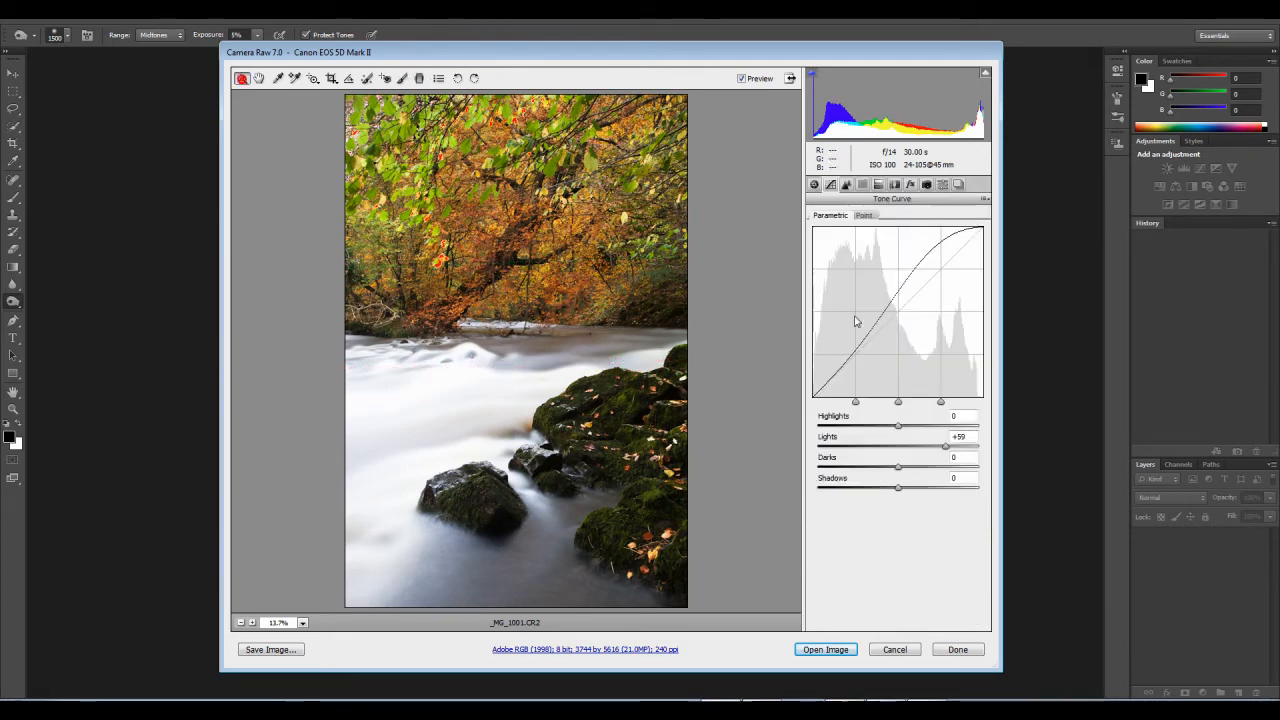
mouse_move(943, 449)
left_mouse_down()
mouse_move(929, 451)
mouse_move(950, 456)
left_mouse_up()
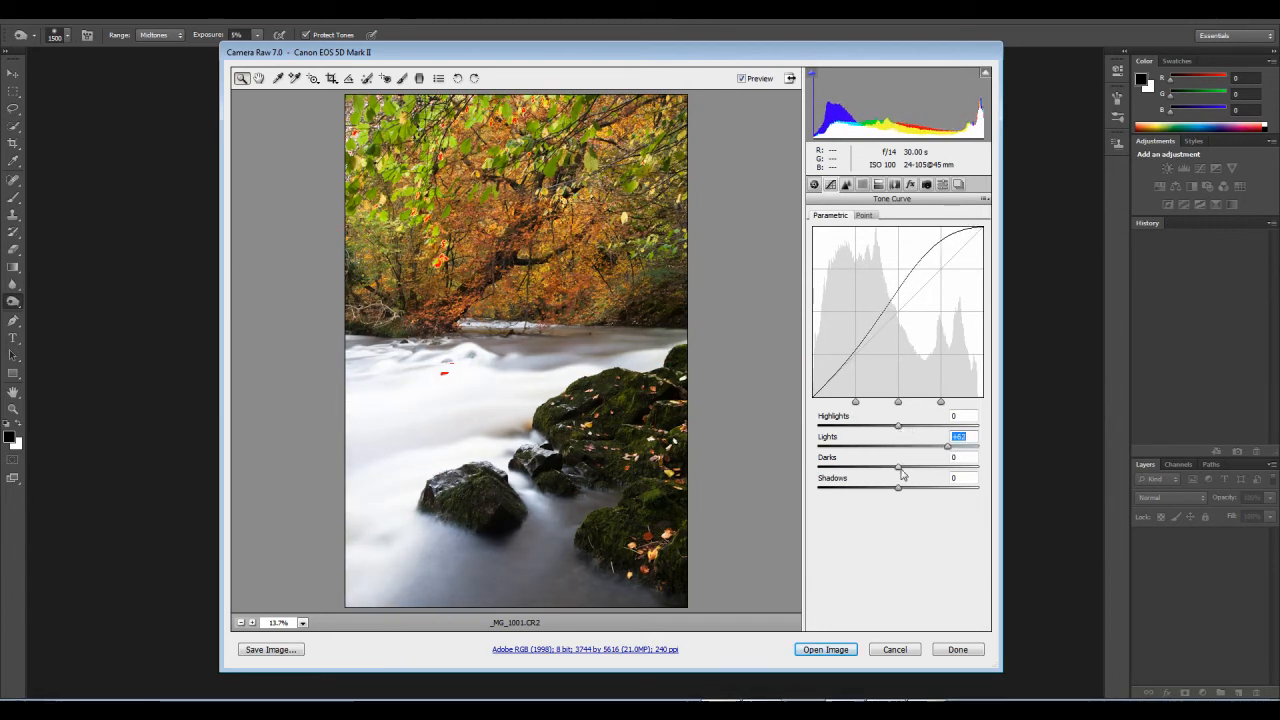
mouse_move(898, 467)
left_mouse_down()
mouse_move(921, 469)
mouse_move(897, 482)
left_mouse_up()
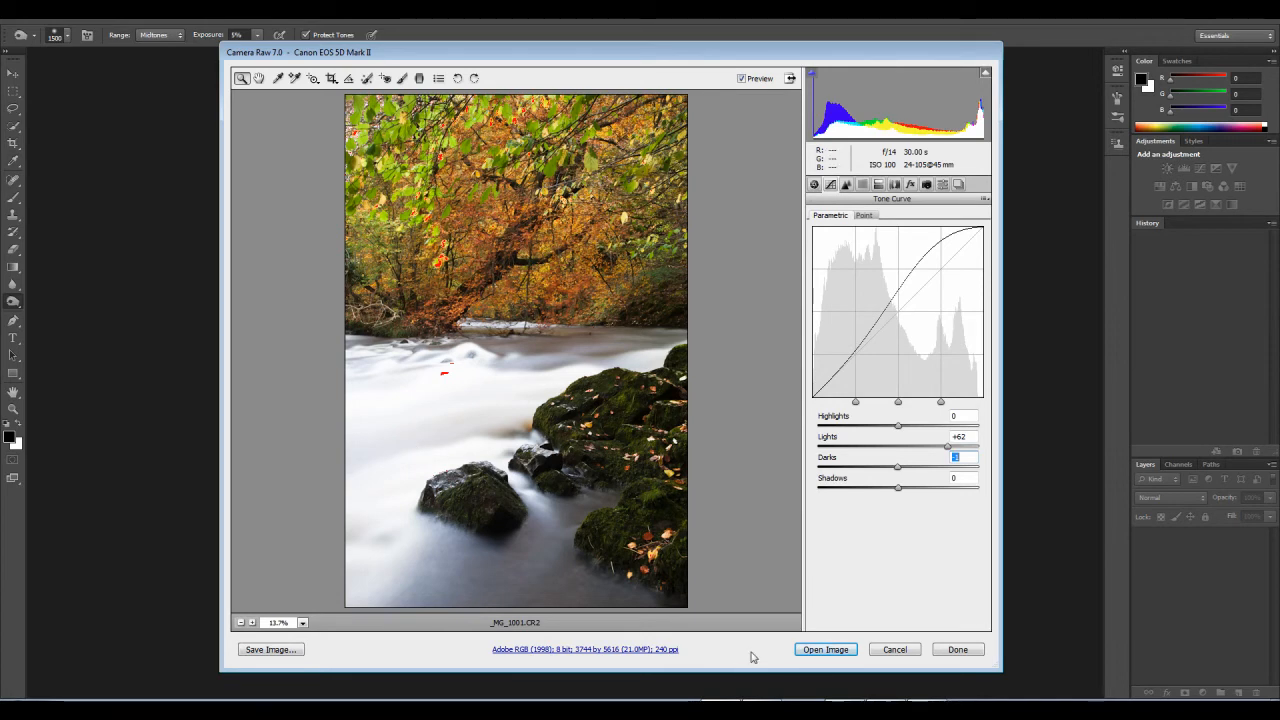
Step: Set the basic Contrast to +6 and Shadows to +38, and try a slightly lower Exposure
left_click(846, 184)
left_click(854, 239)
left_click(829, 346)
left_click(815, 185)
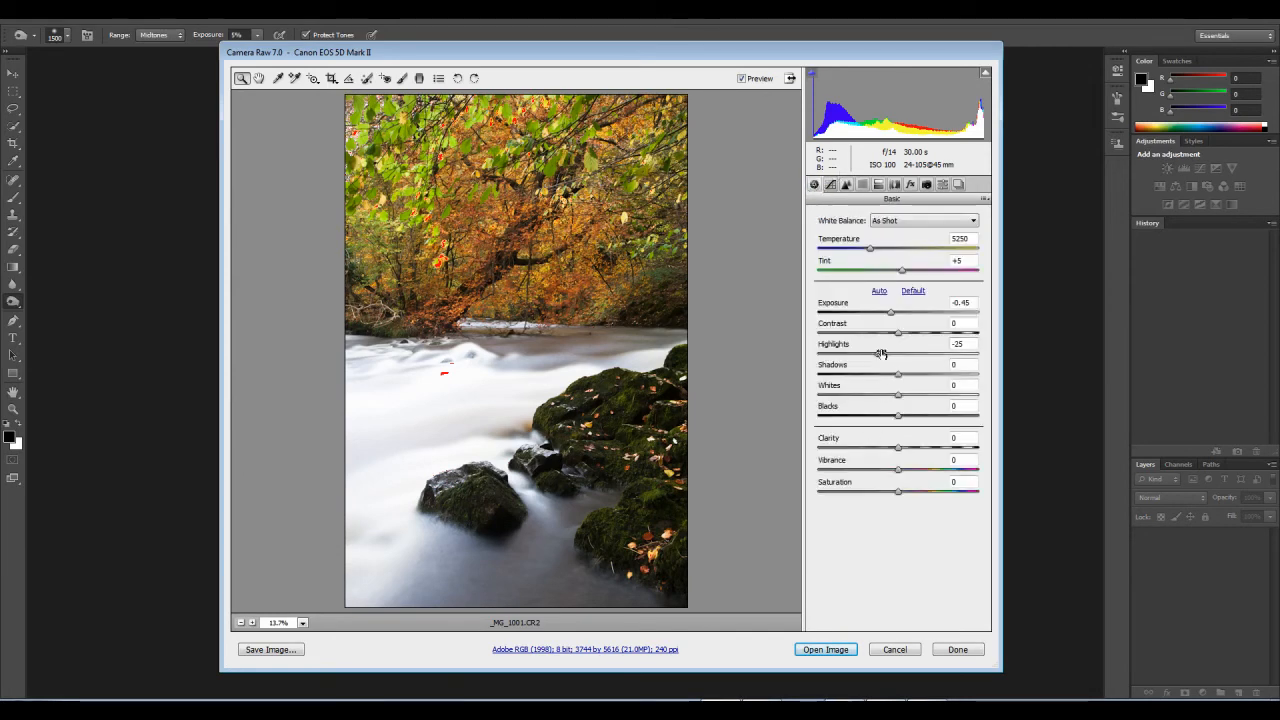
left_click_drag(897, 340, 905, 342)
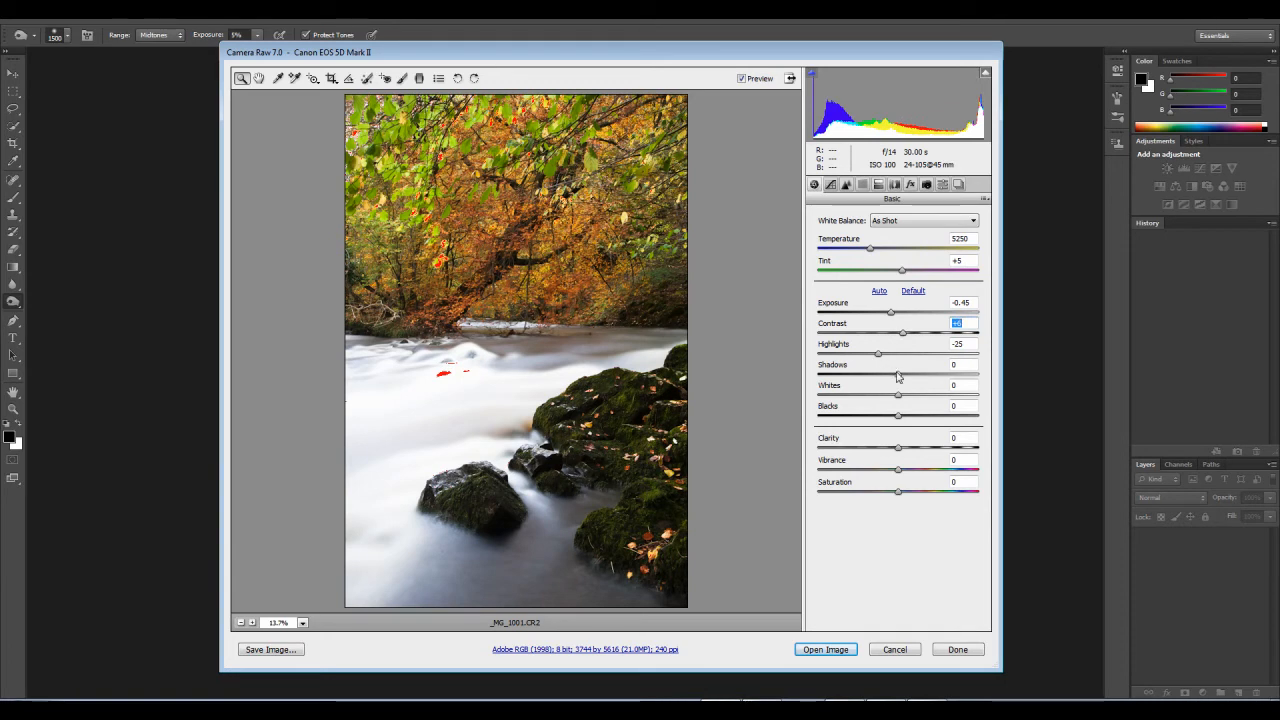
mouse_move(895, 378)
left_mouse_down()
mouse_move(880, 374)
mouse_move(910, 382)
left_mouse_up()
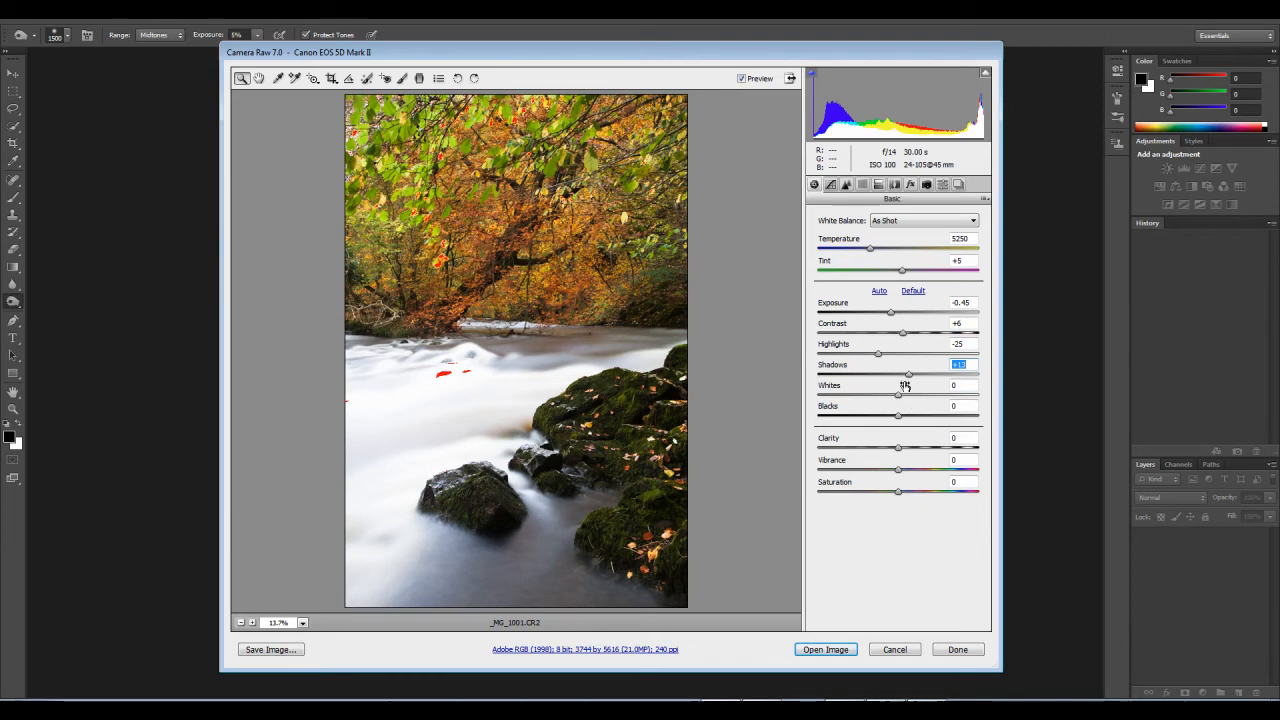
left_click_drag(892, 377, 925, 379)
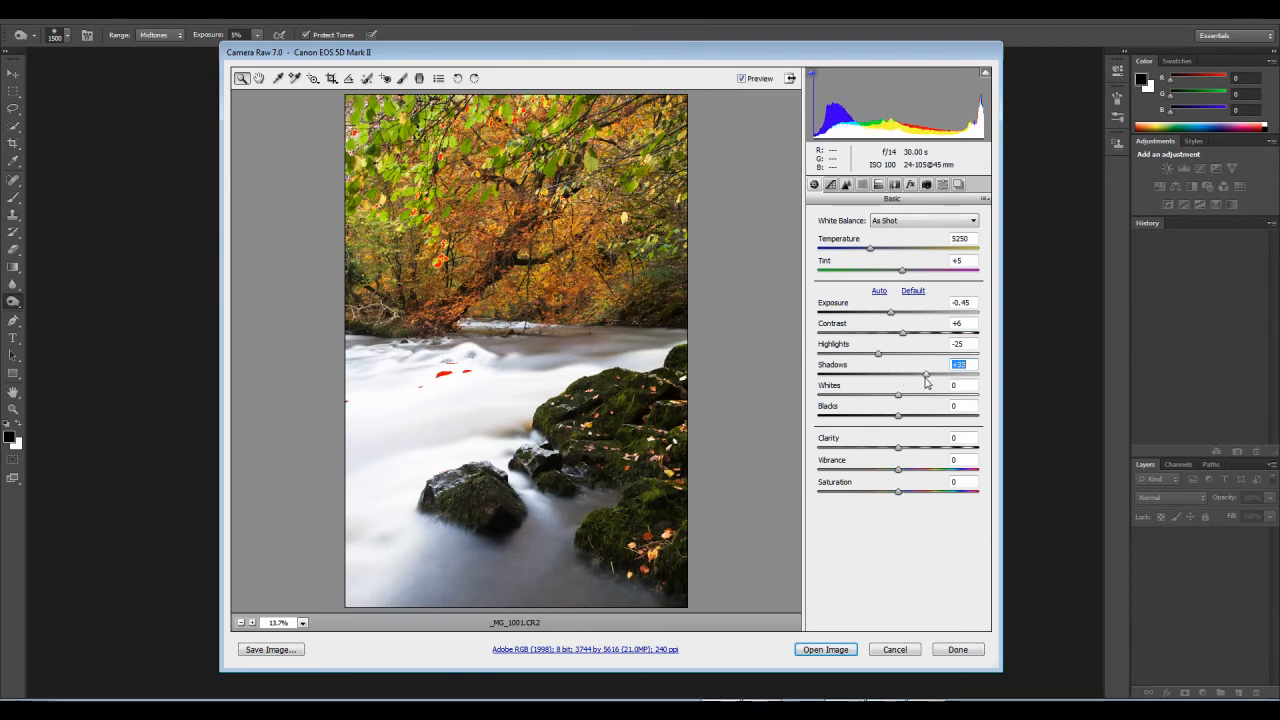
left_click(891, 313)
left_click_drag(890, 313, 889, 323)
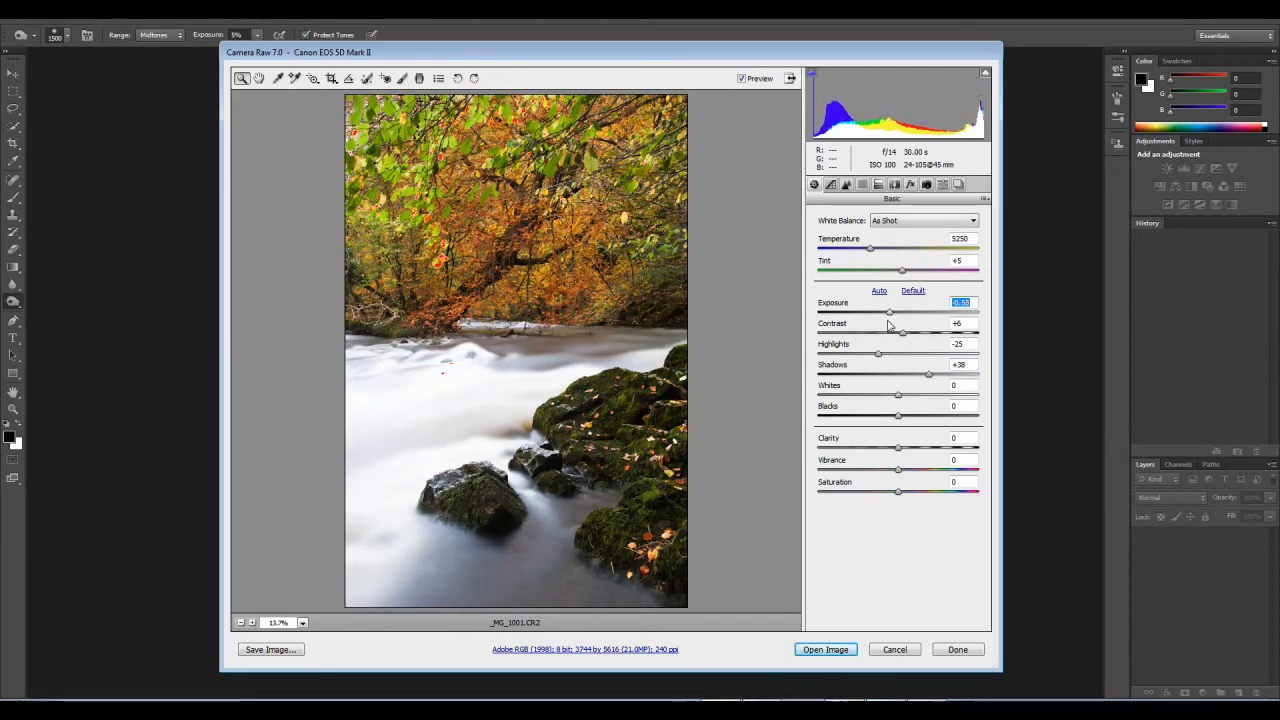
Step: Set the parametric tone curve to Highlights -3, Lights +64 and Darks -9
left_click(831, 185)
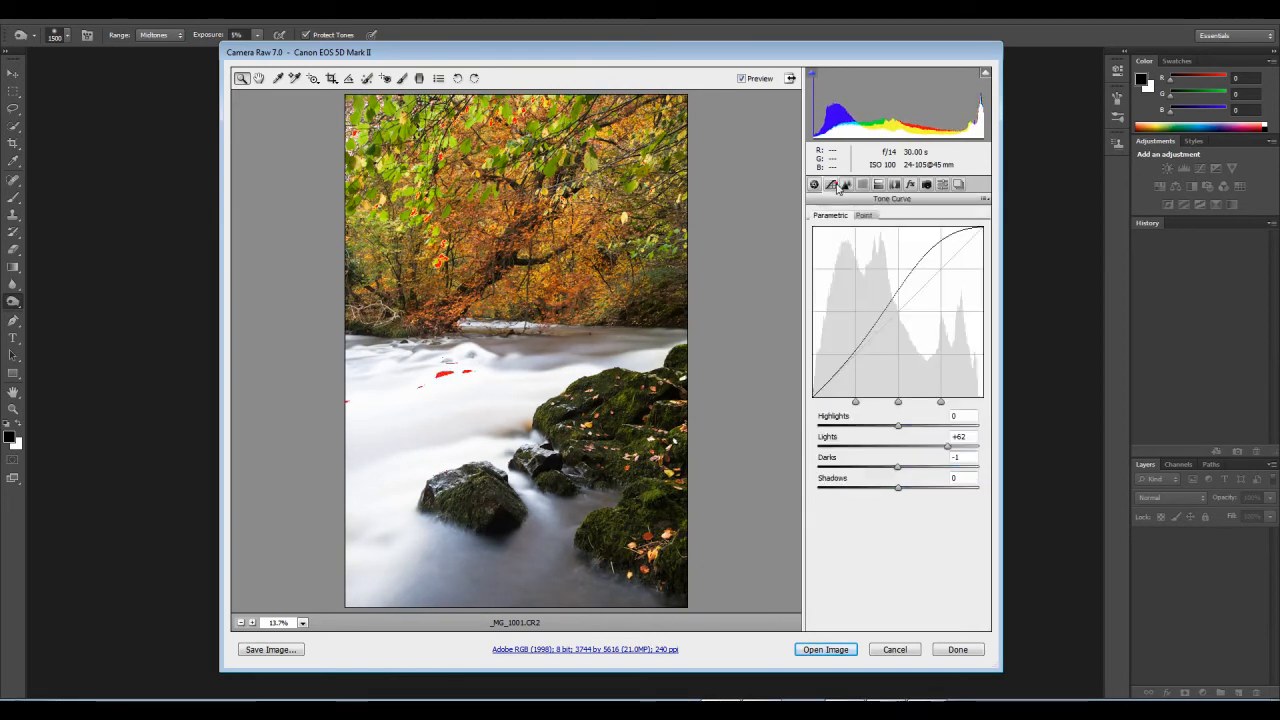
left_click_drag(897, 471, 891, 469)
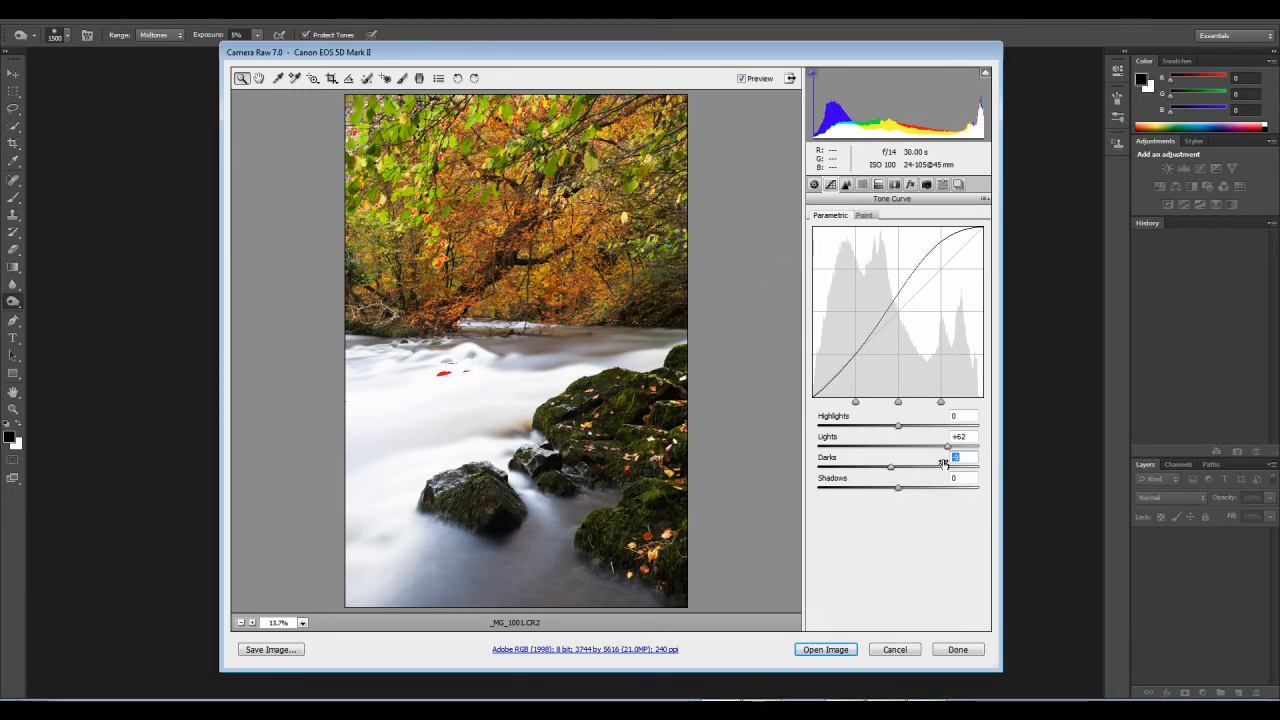
left_click_drag(898, 426, 949, 452)
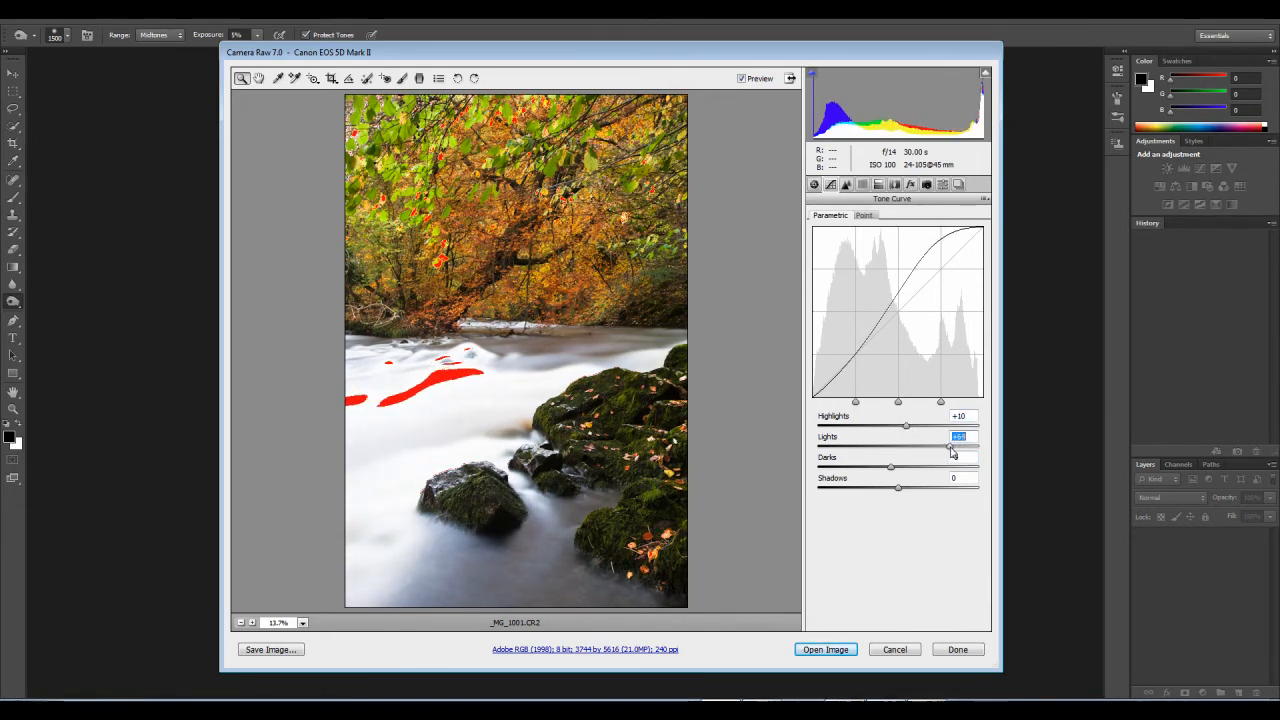
left_click_drag(903, 428, 895, 428)
Step: Edit the existing graduated filter to Exposure -0.20, Contrast +6, Highlights -10 and Saturation -5
left_click(420, 78)
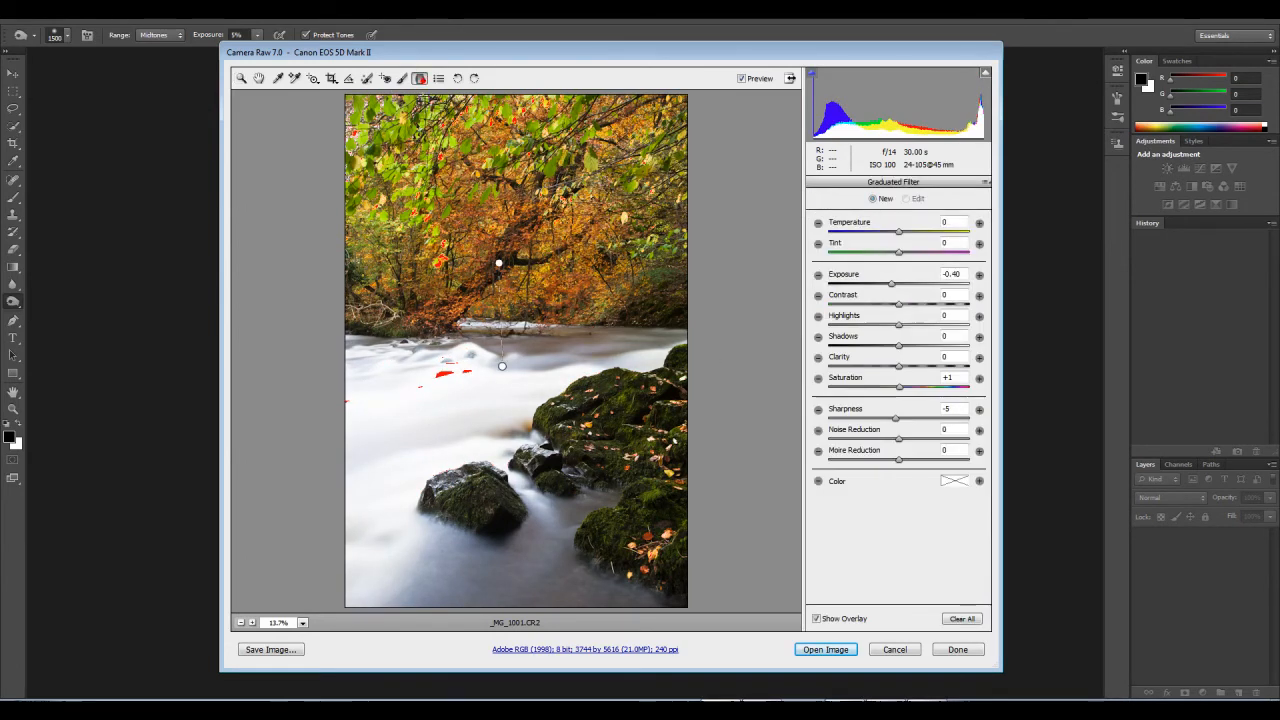
left_click(498, 264)
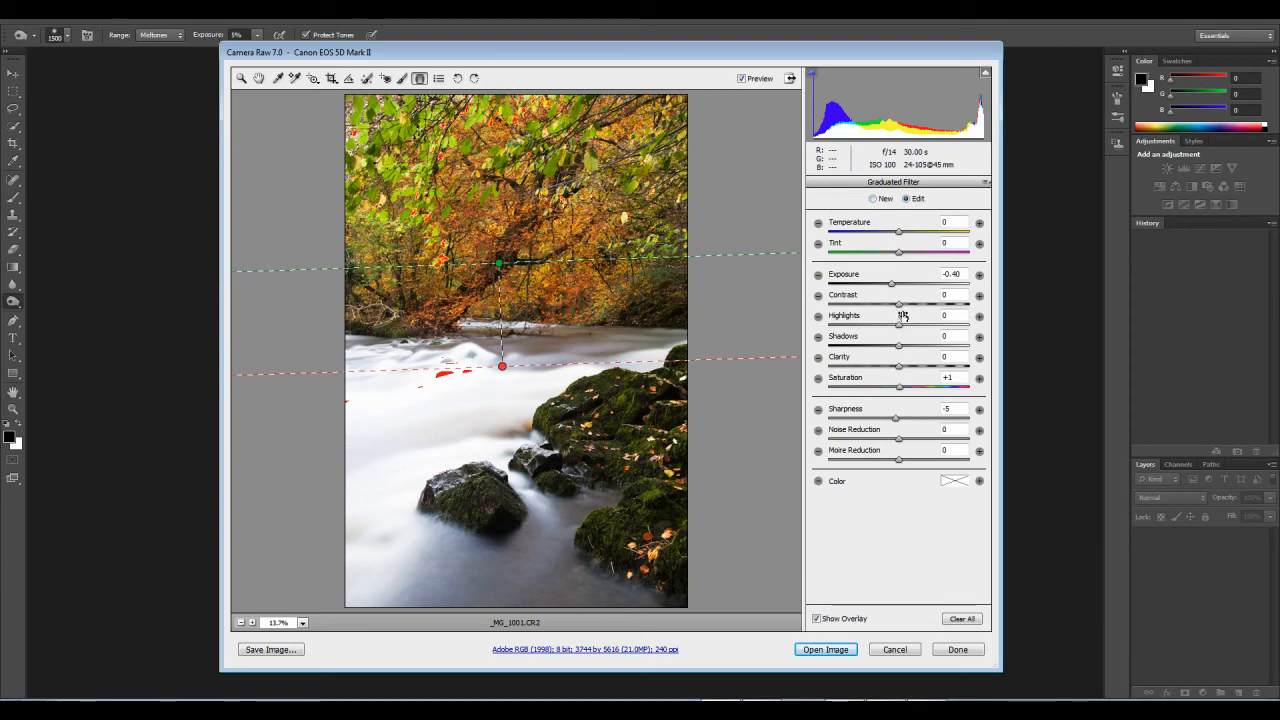
left_click_drag(900, 306, 893, 328)
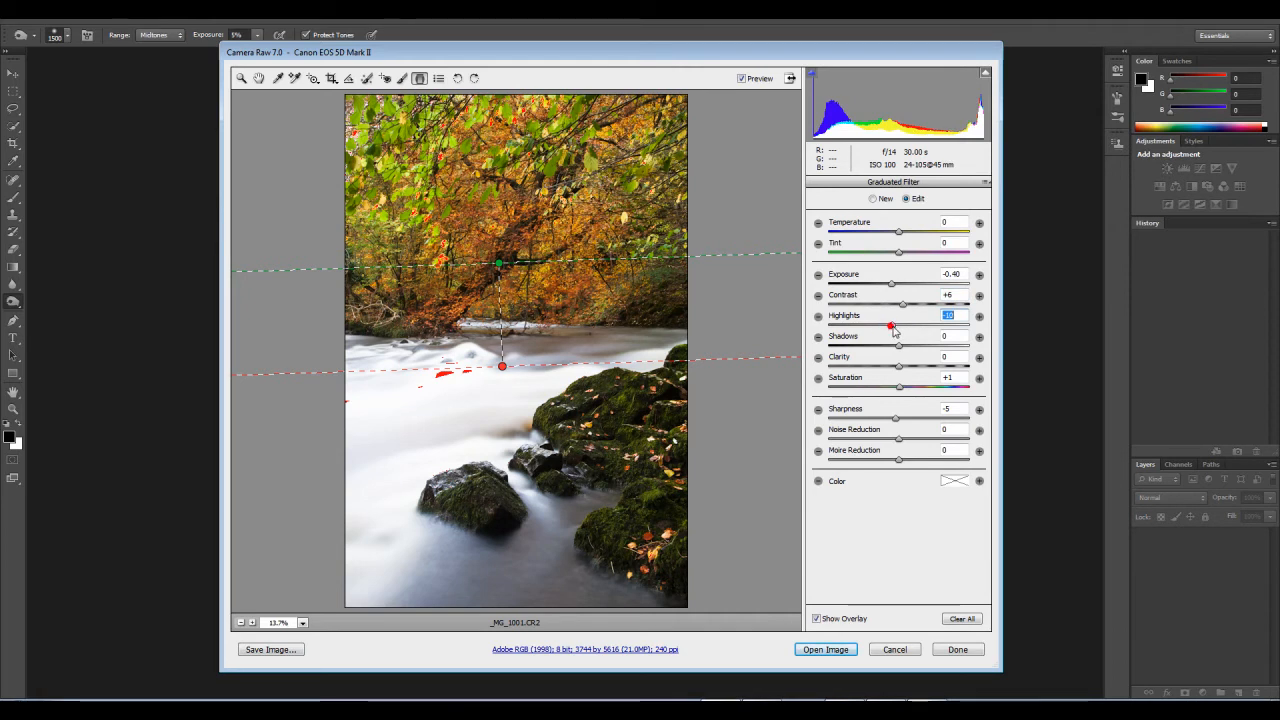
left_click_drag(893, 284, 896, 286)
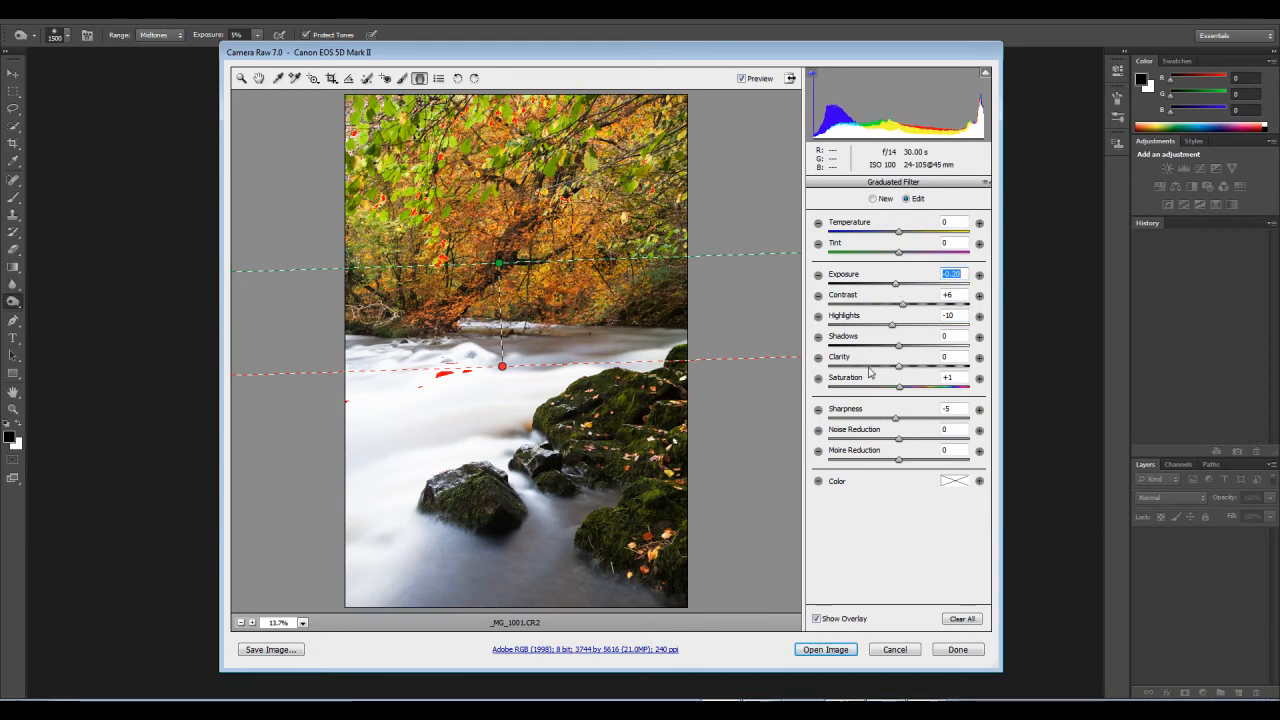
left_click(895, 388)
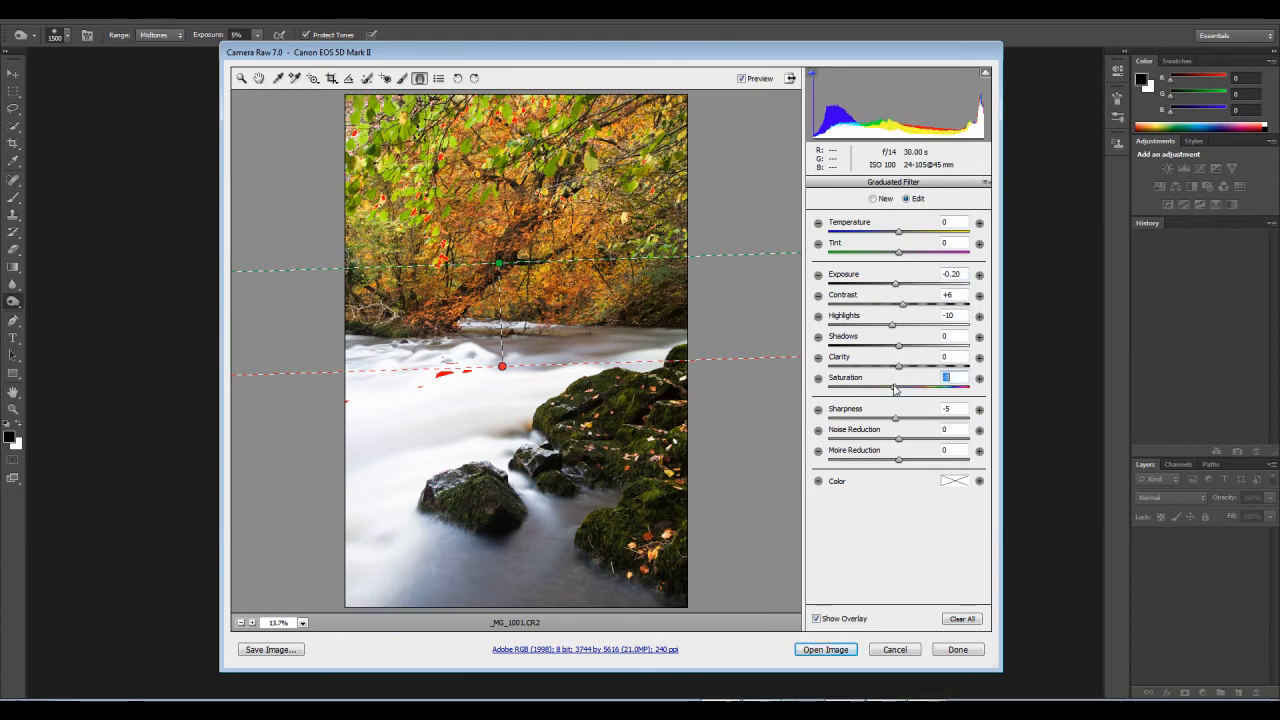
left_click_drag(893, 389, 889, 389)
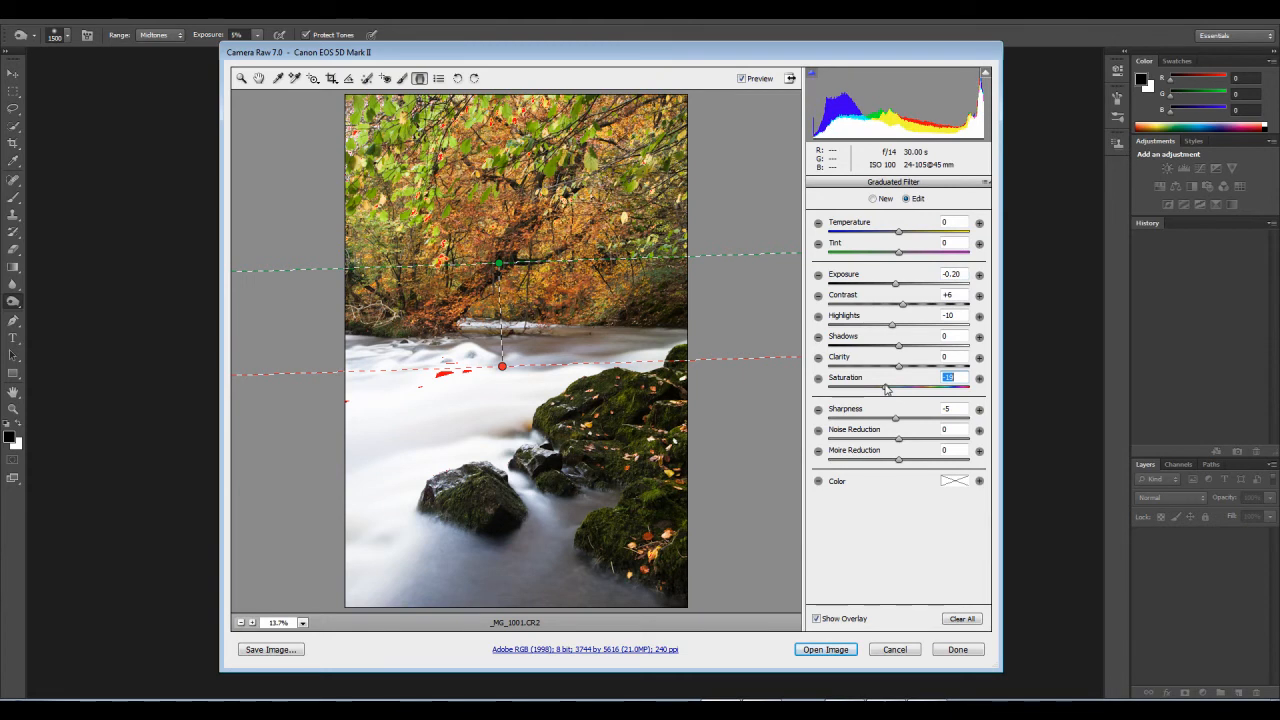
left_click_drag(886, 388, 894, 388)
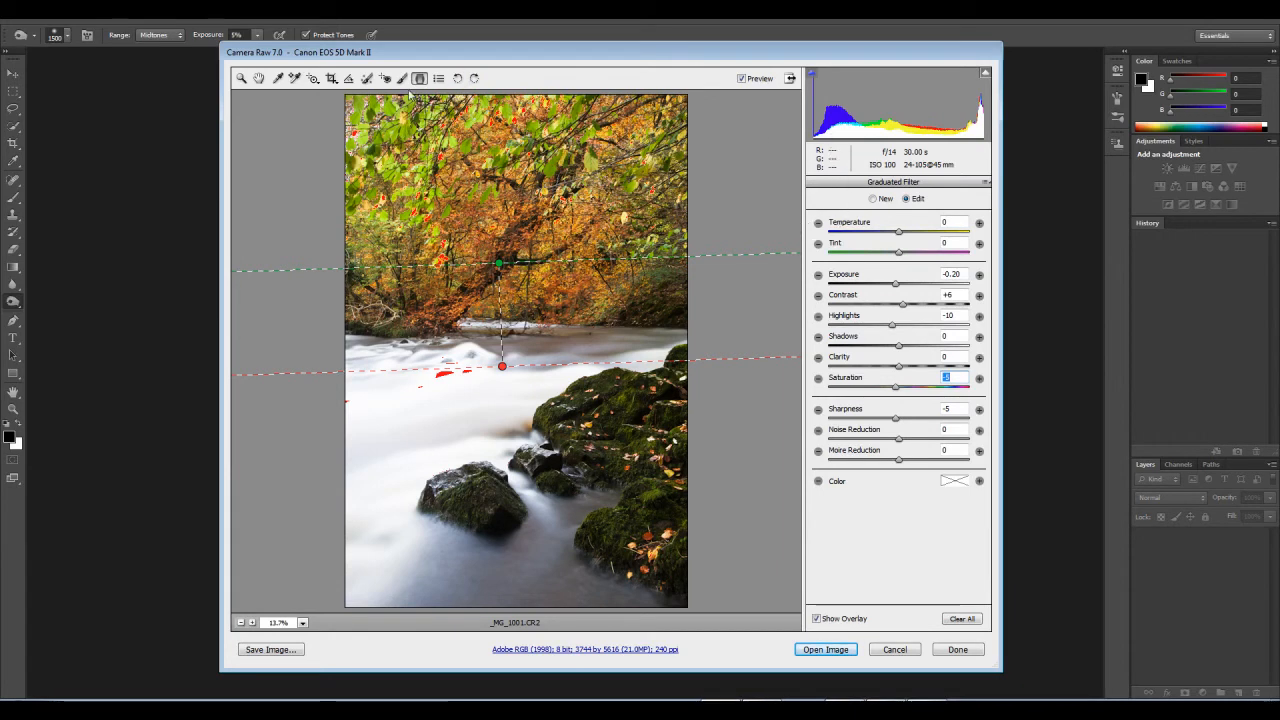
Step: Set the parametric tone curve to Lights +69, Darks +31 and Shadows -8, inspecting the tree foliage at 100%
left_click(243, 79)
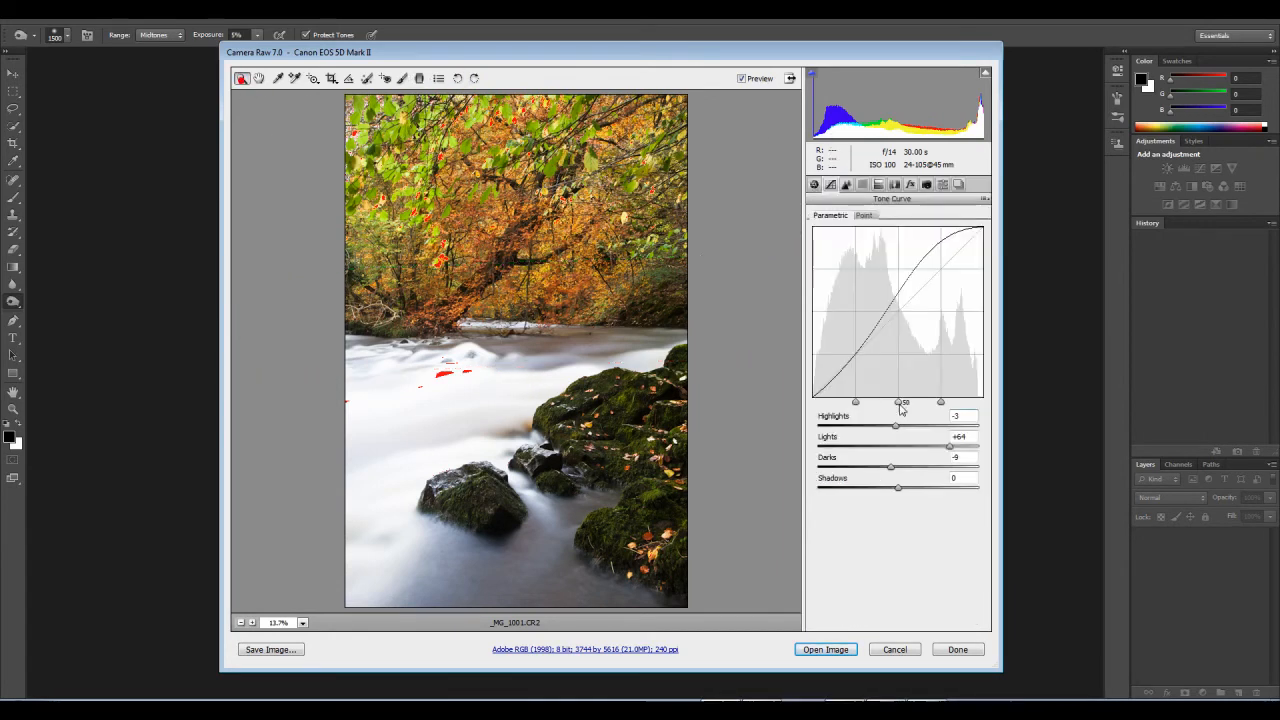
left_click(948, 446)
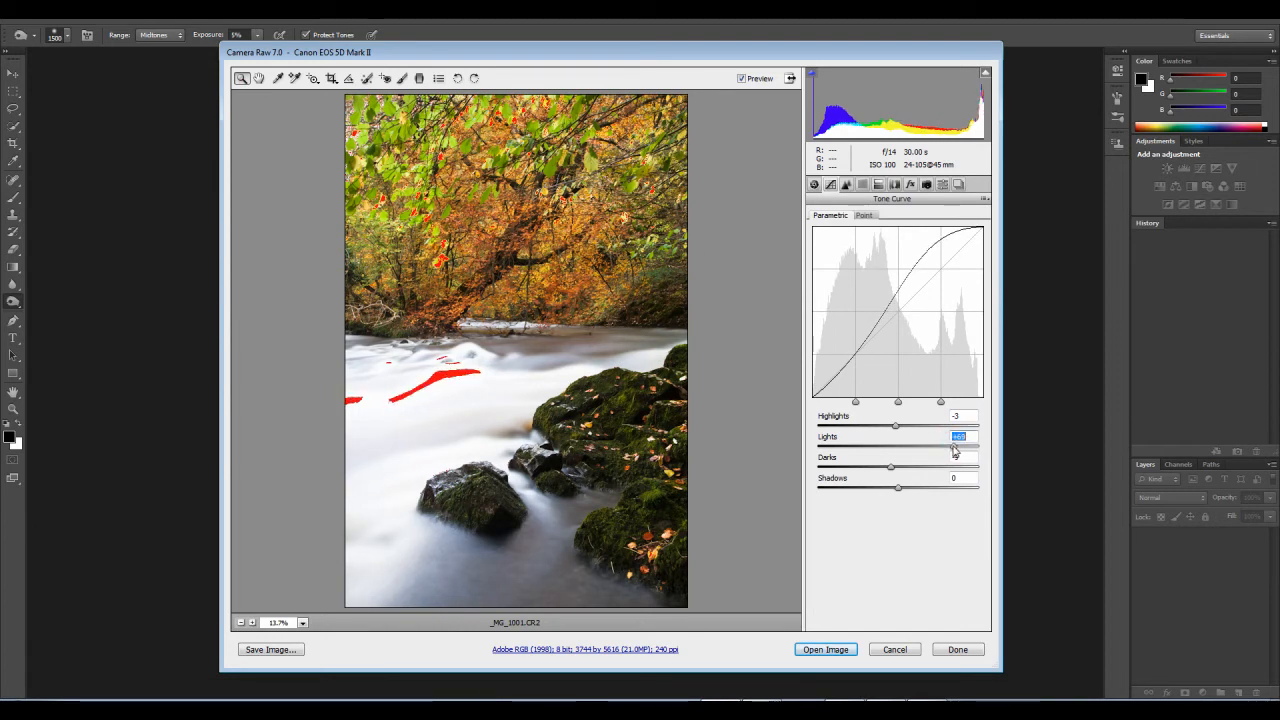
left_click_drag(558, 309, 569, 321)
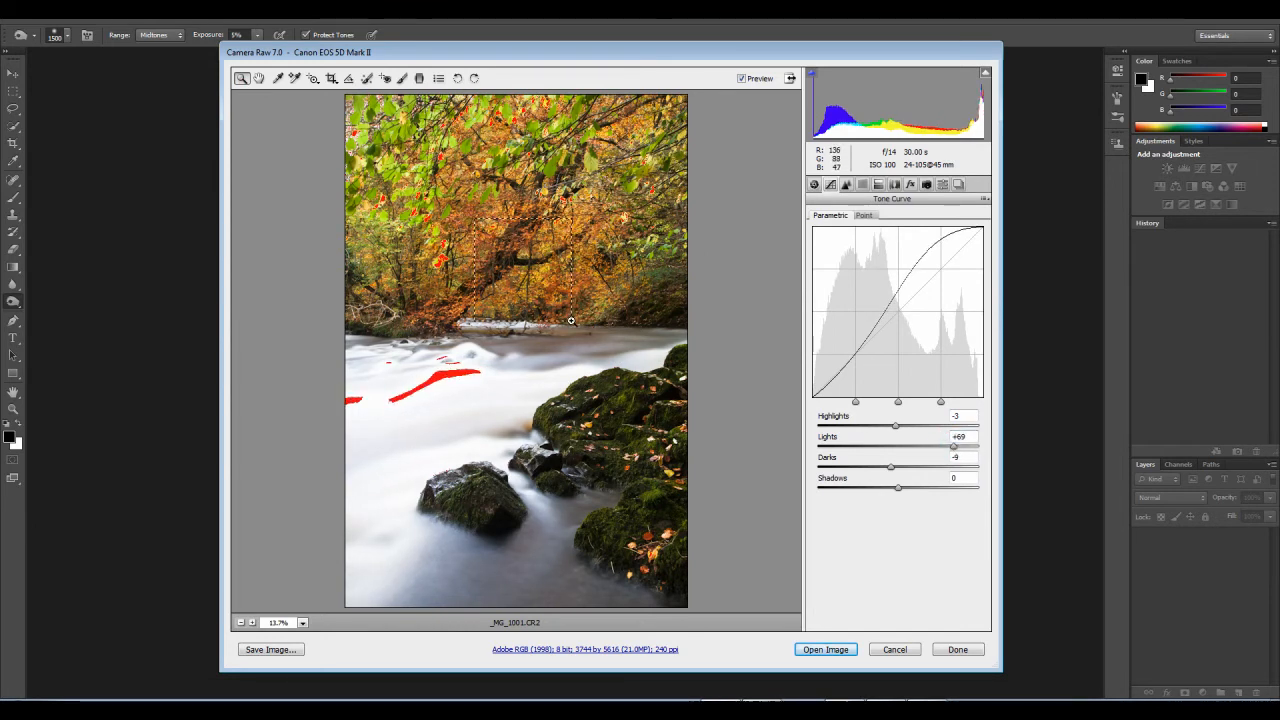
right_click(548, 300)
left_click(564, 312)
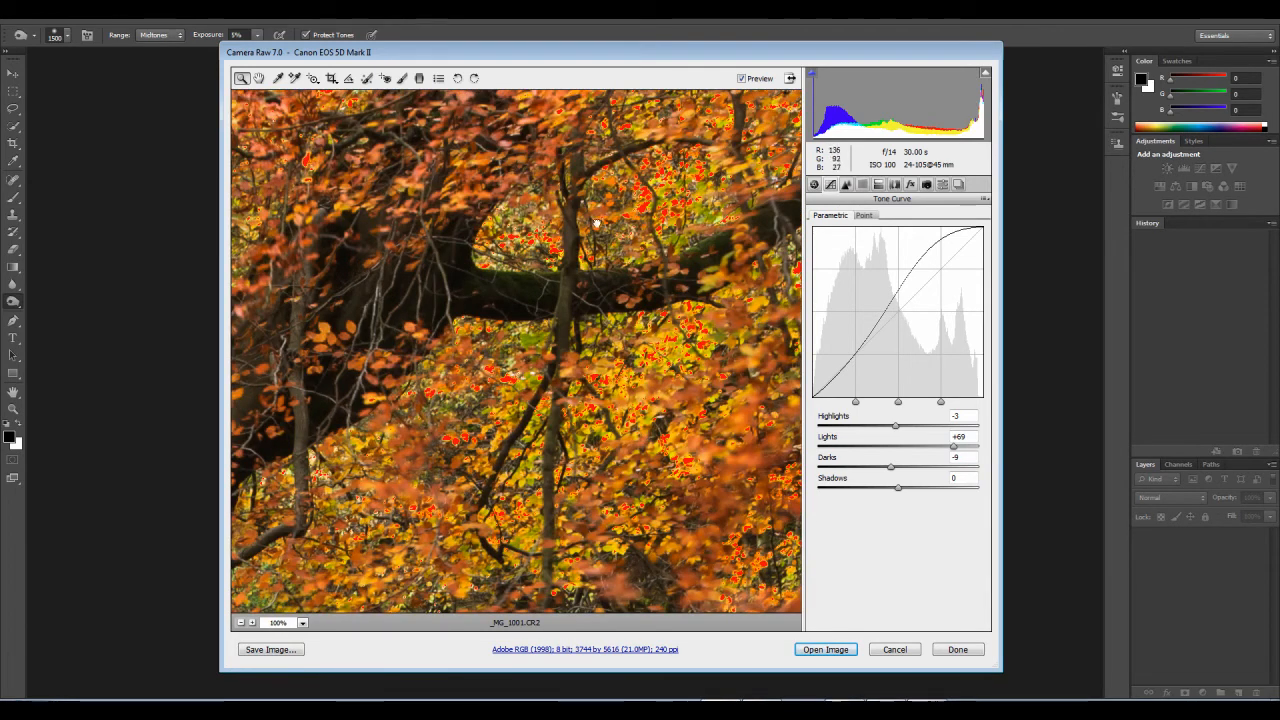
left_click_drag(597, 222, 611, 436)
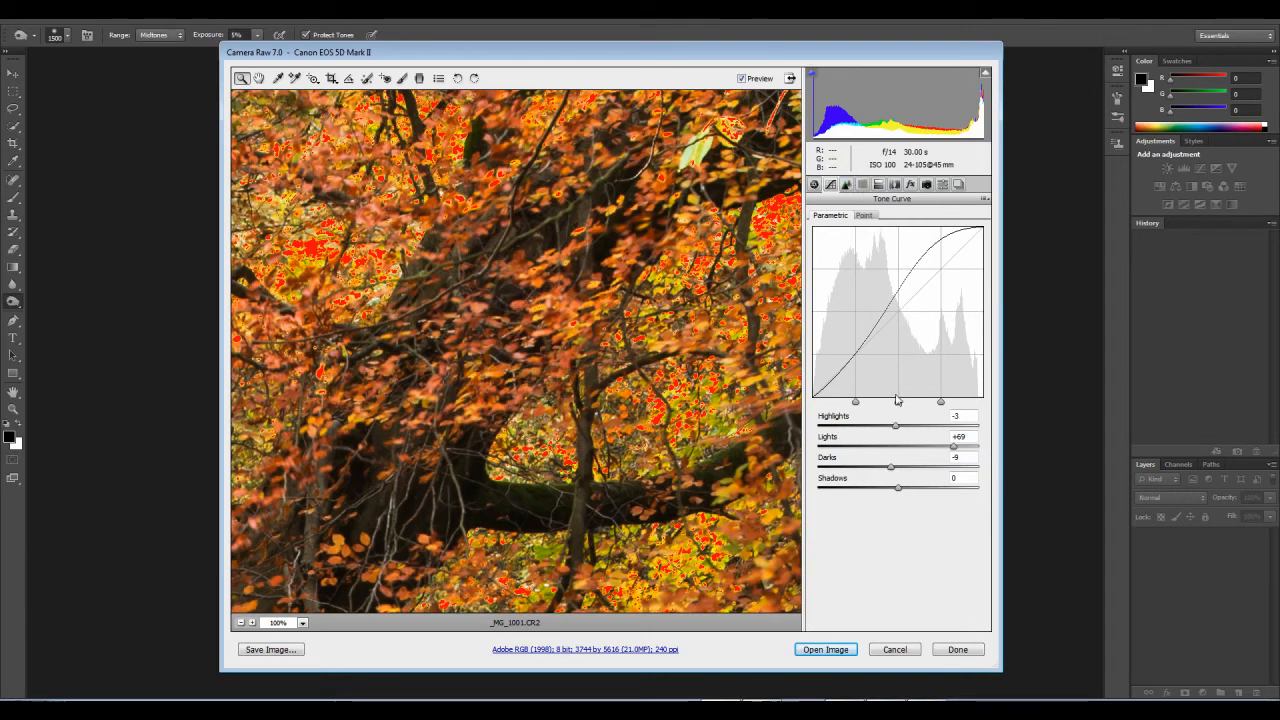
left_click_drag(896, 472, 923, 472)
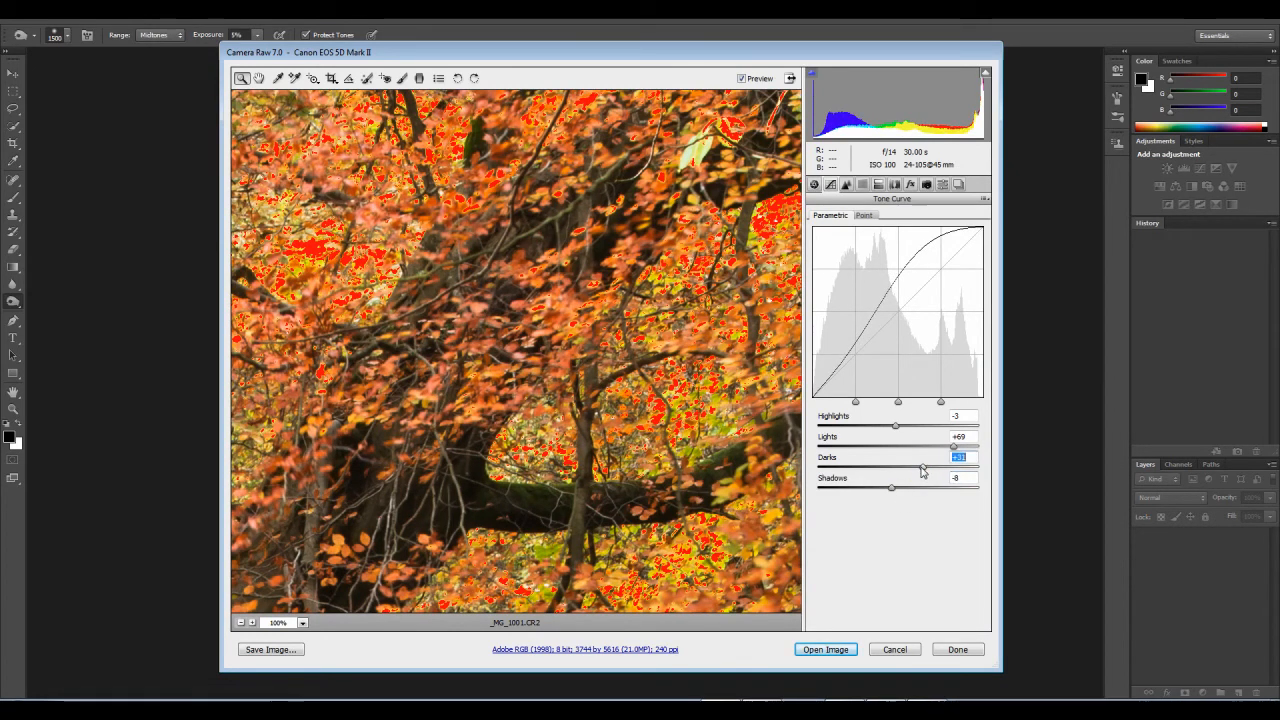
right_click(607, 358)
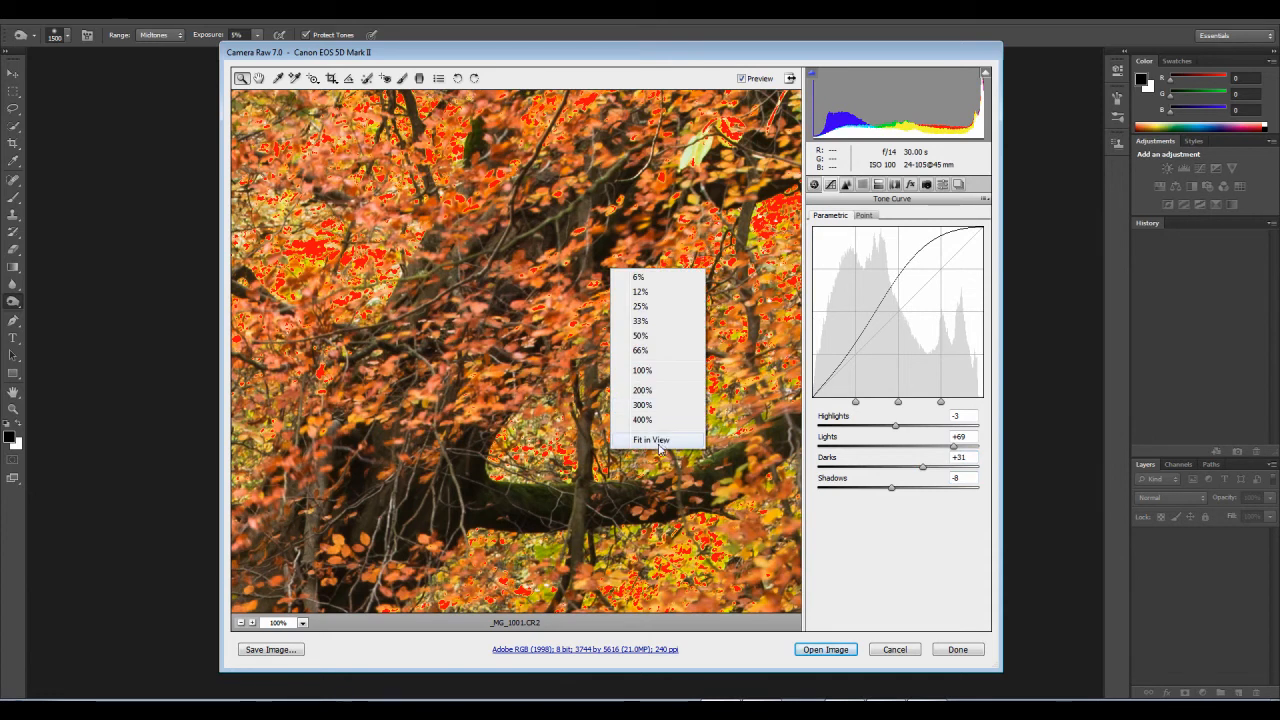
left_click(650, 438)
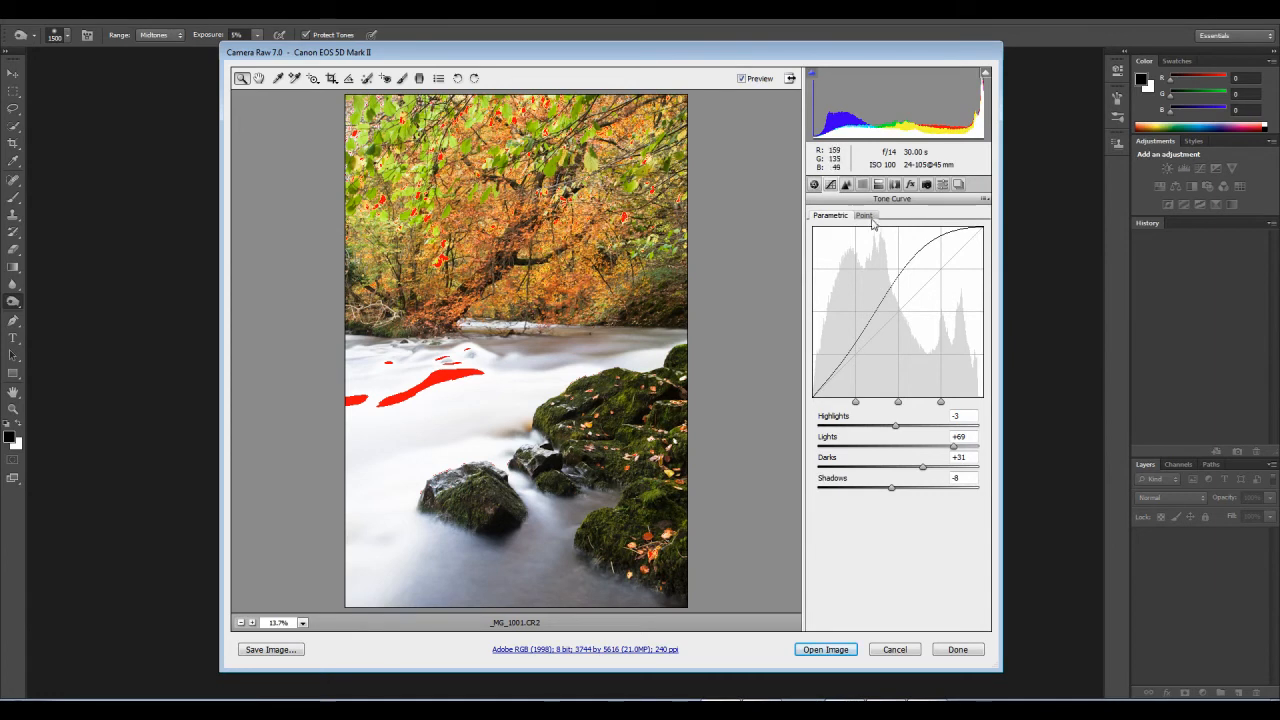
Step: Set the basic Shadows to +19 and Whites to +27, trying a lower Exposure before settling on -0.45
left_click(815, 186)
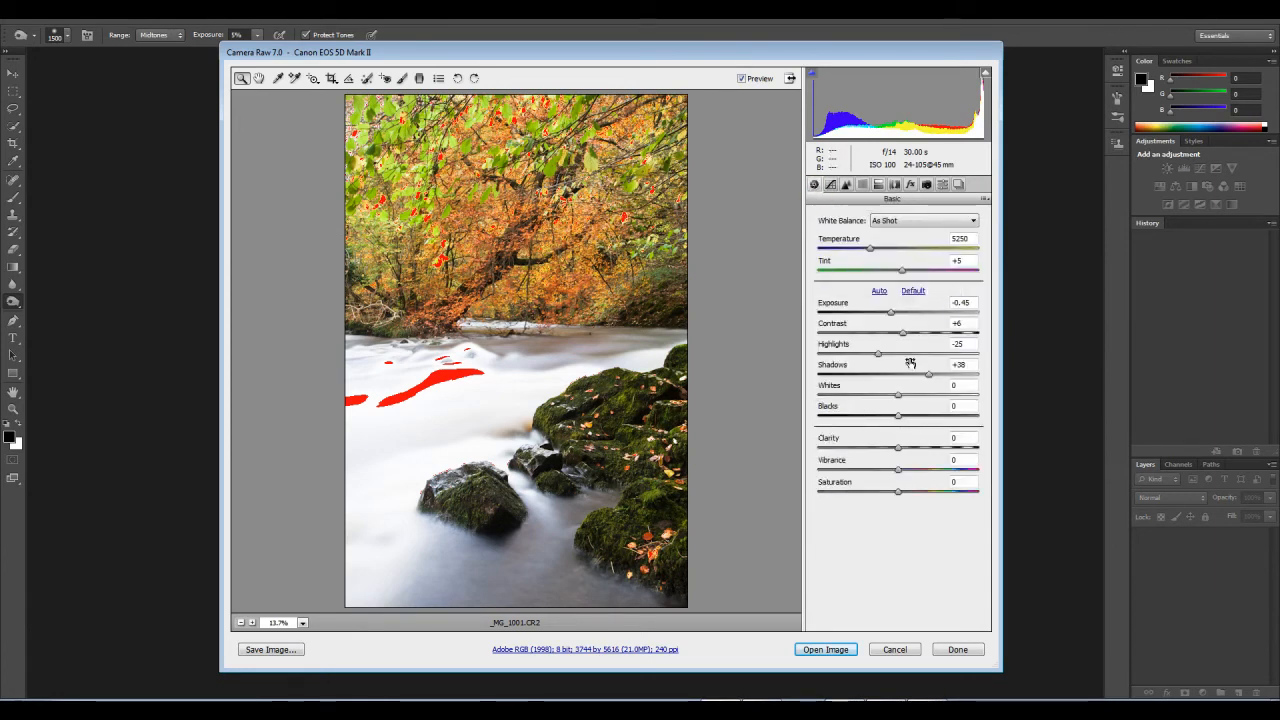
left_click_drag(891, 316, 888, 318)
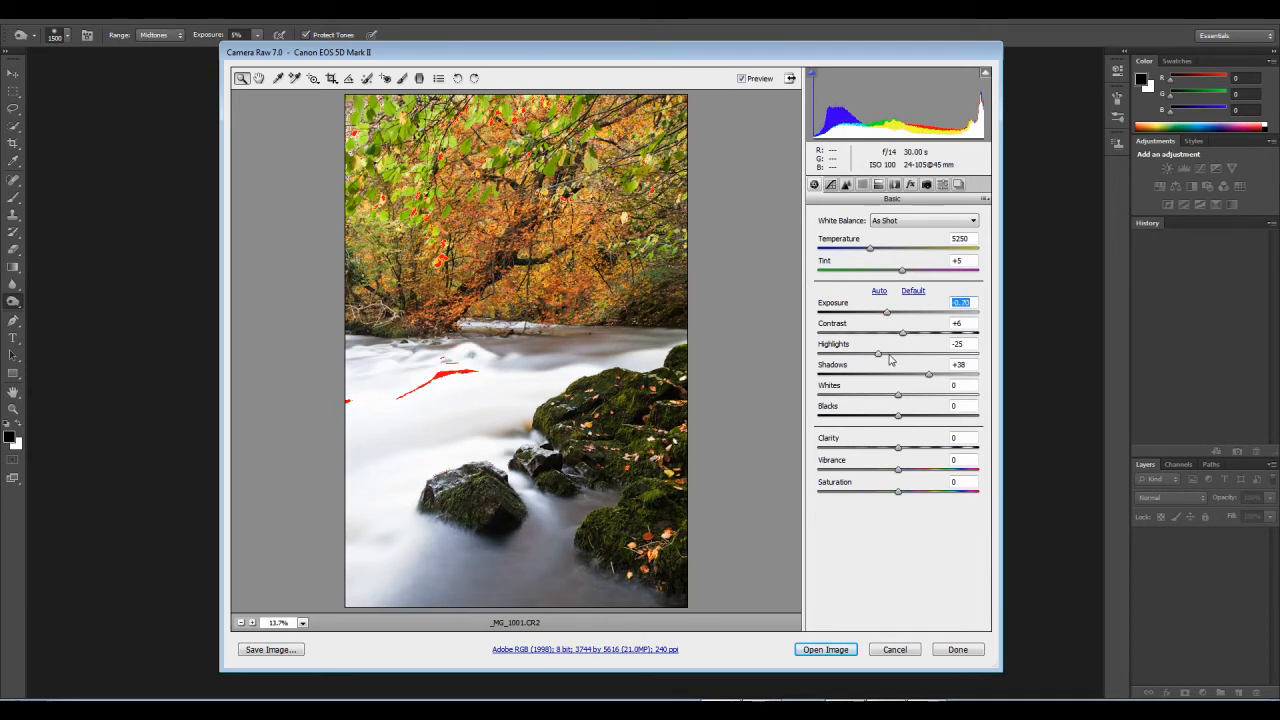
left_click_drag(928, 375, 919, 399)
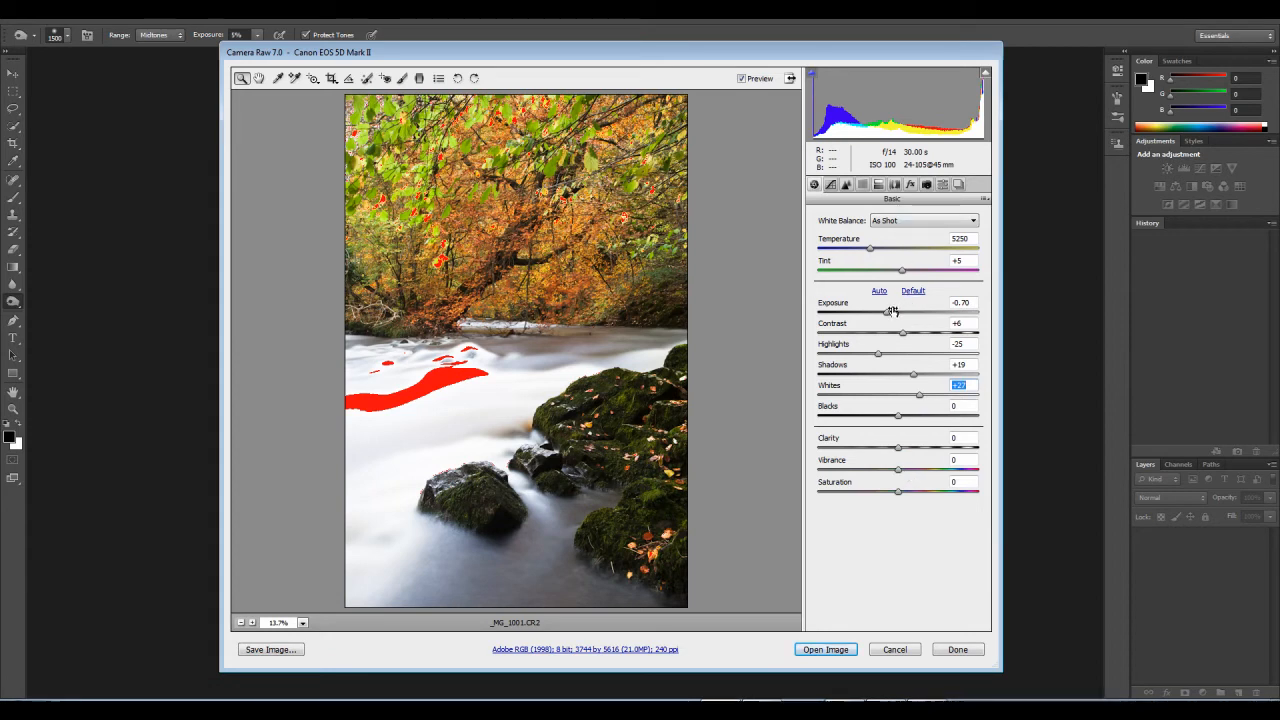
left_click_drag(889, 312, 892, 318)
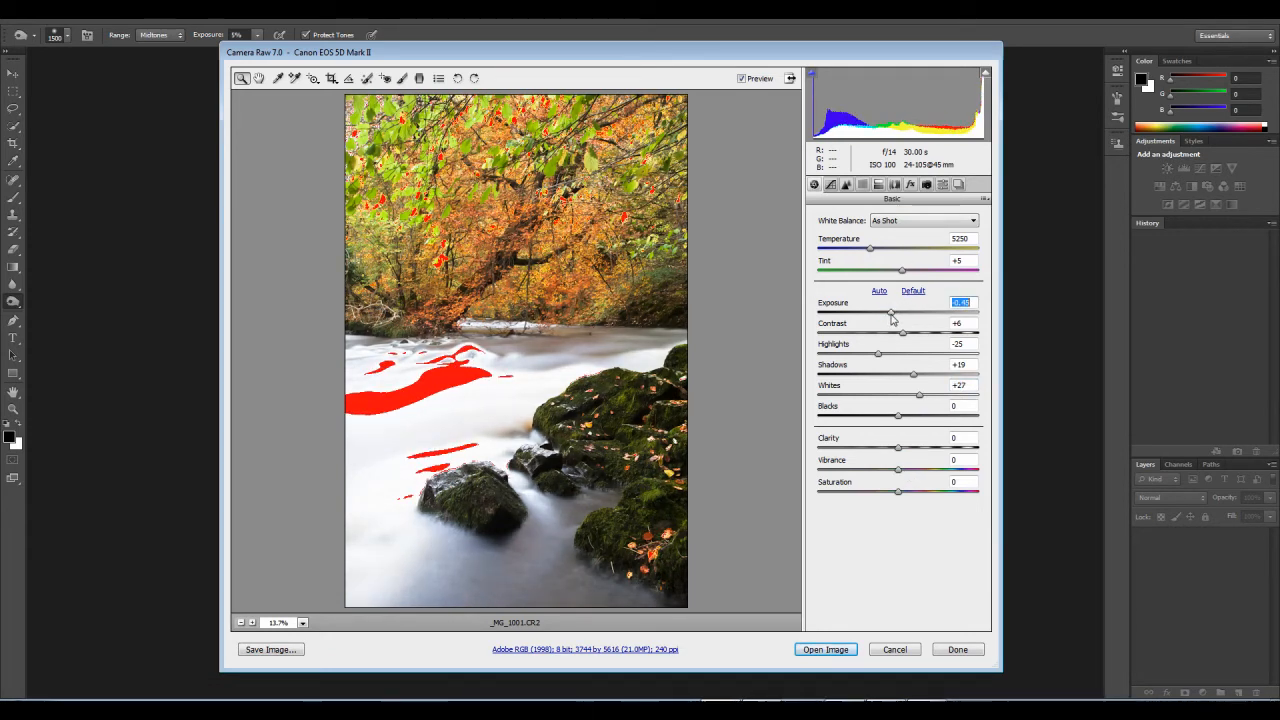
Step: Set the graduated filter's Exposure to -0.50, level it, and shorten it to run from the lower trees to the river's far edge
left_click(418, 78)
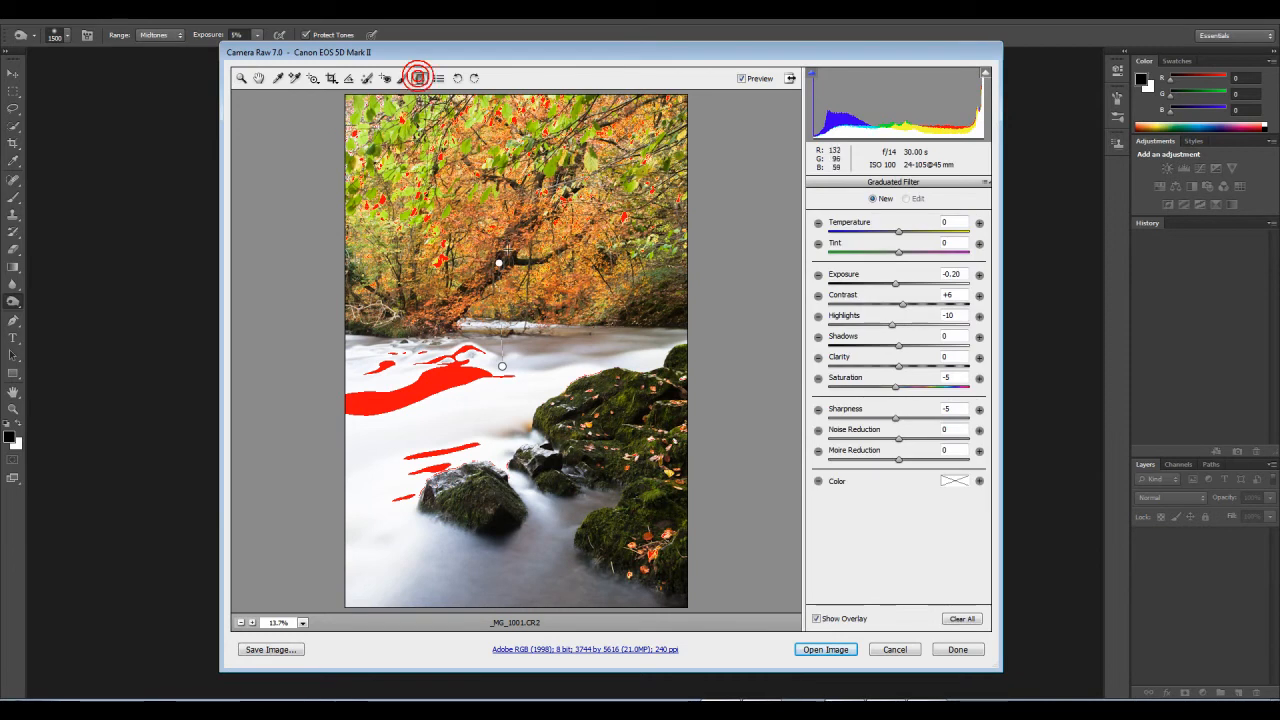
left_click(499, 263)
left_click_drag(897, 289, 893, 289)
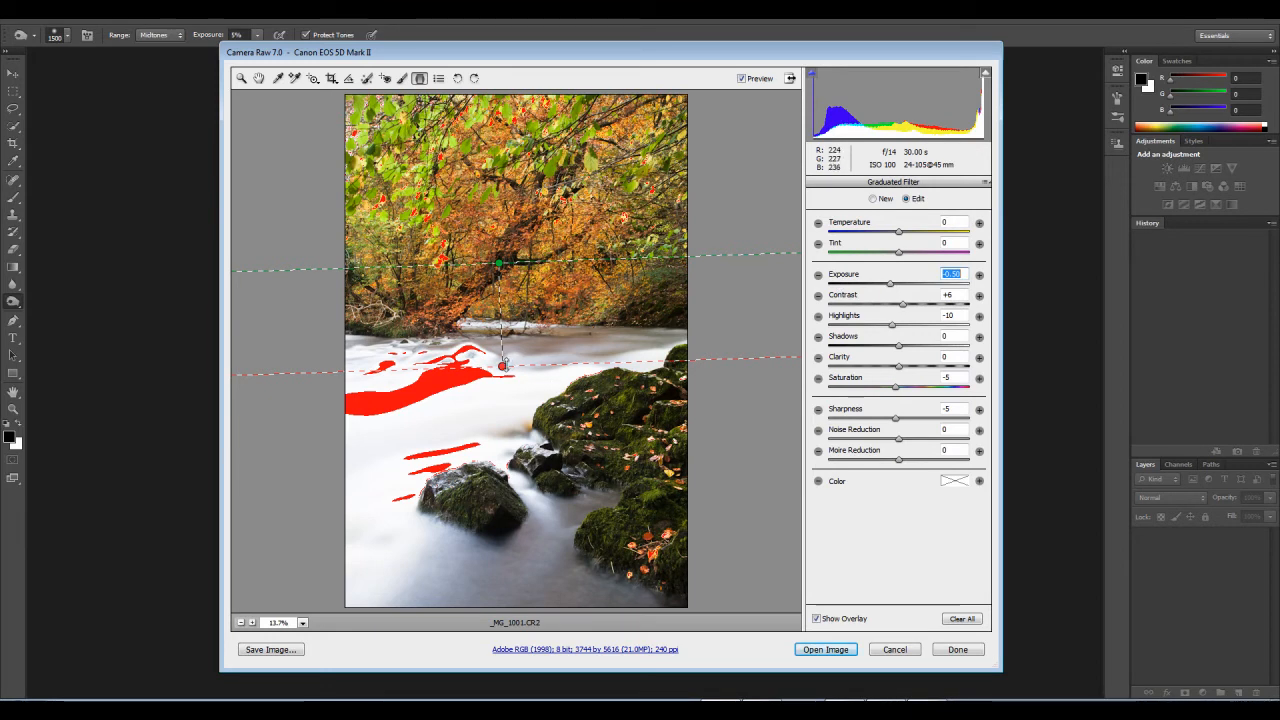
key("Caps_Lock")
left_click_drag(505, 372, 498, 346)
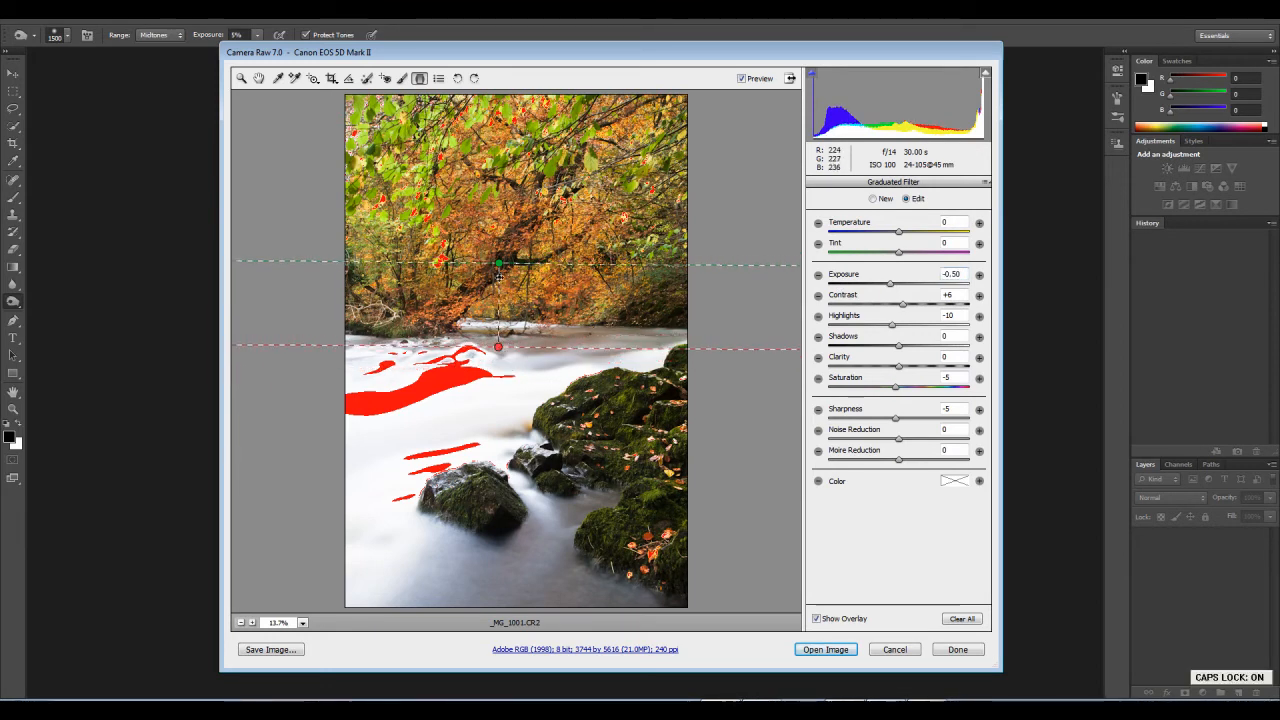
left_click_drag(502, 266, 499, 275)
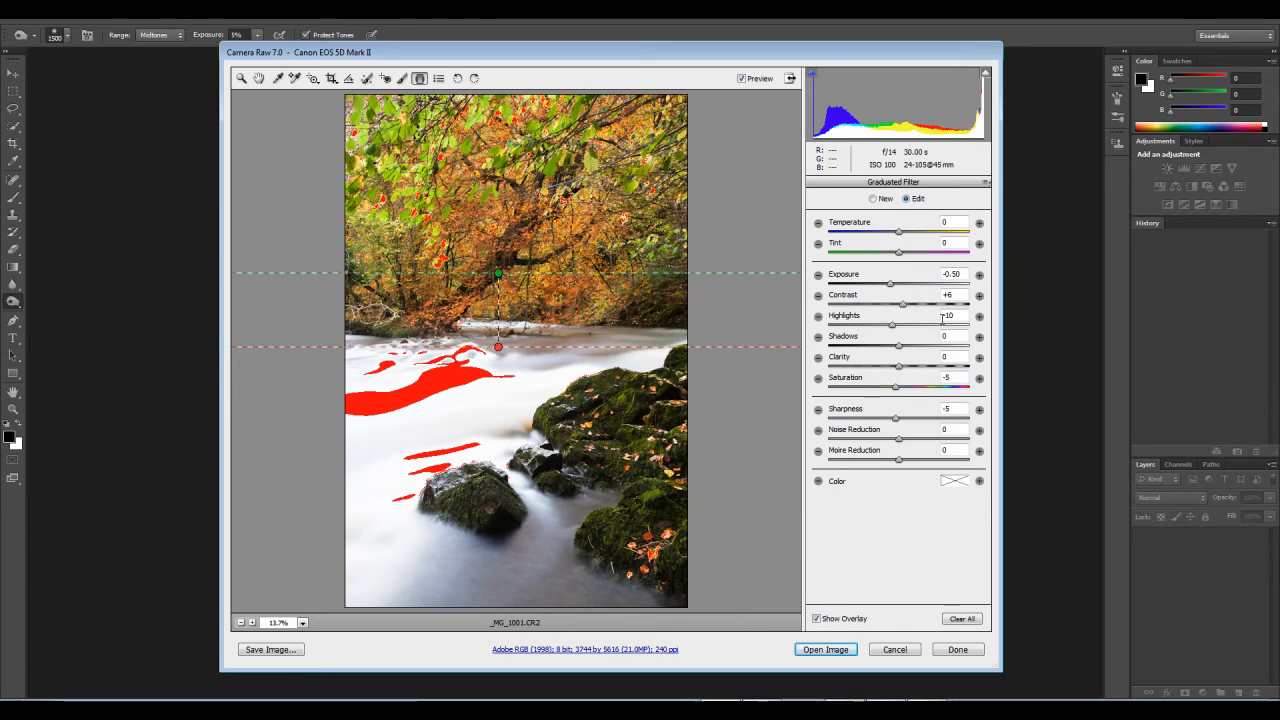
Step: Set the graduated filter's Contrast to +22, Highlights to -28 and Saturation to +3, and leave the filter
left_click(907, 304)
left_click(914, 304)
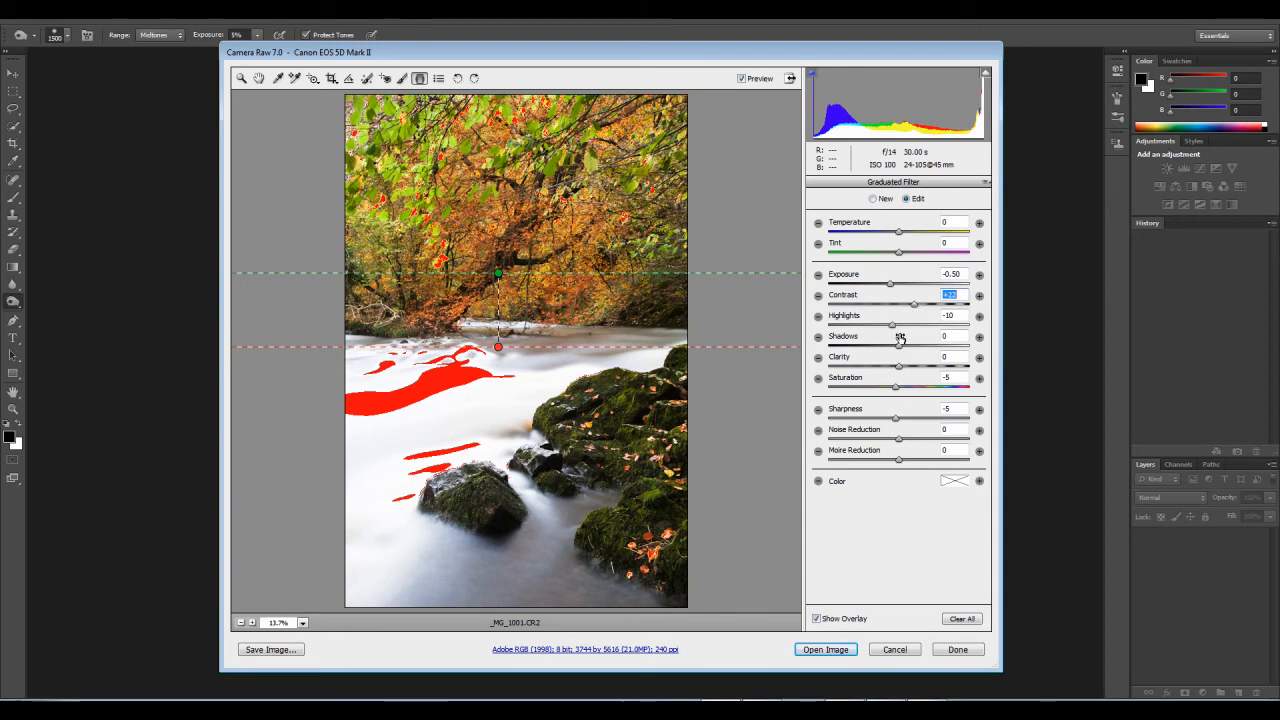
left_click(880, 324)
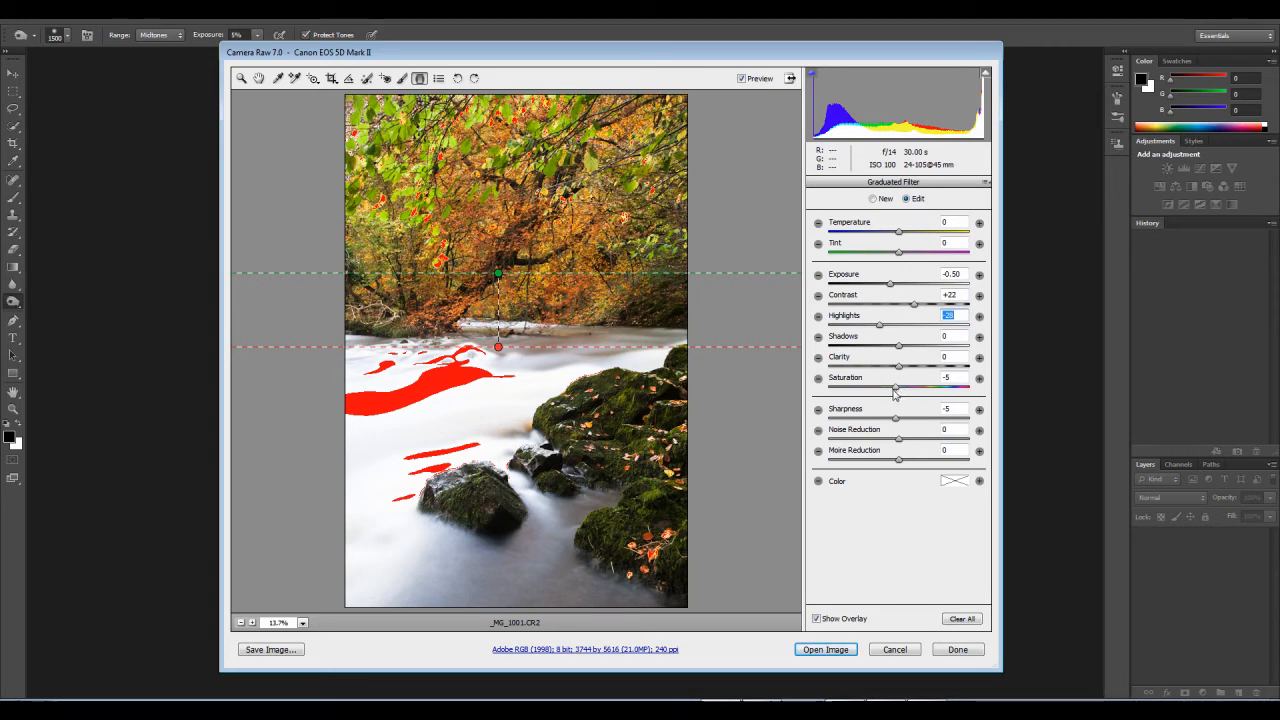
left_click_drag(898, 392, 903, 393)
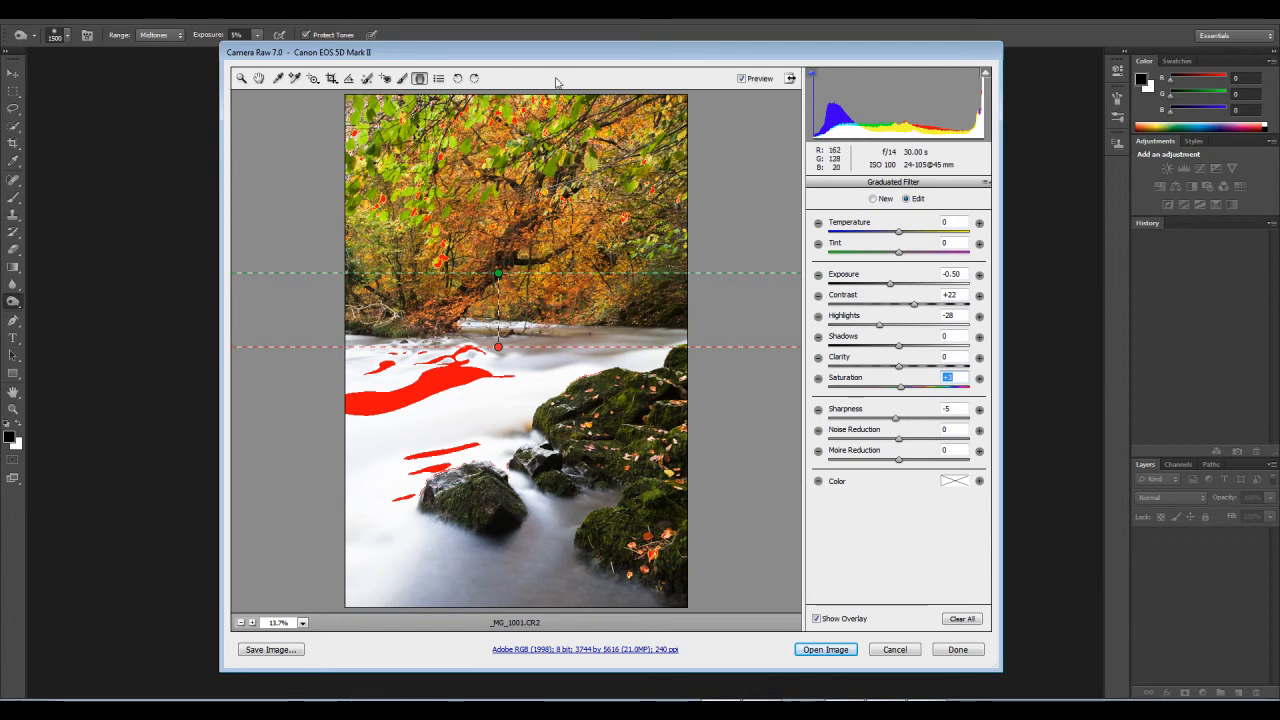
key("z")
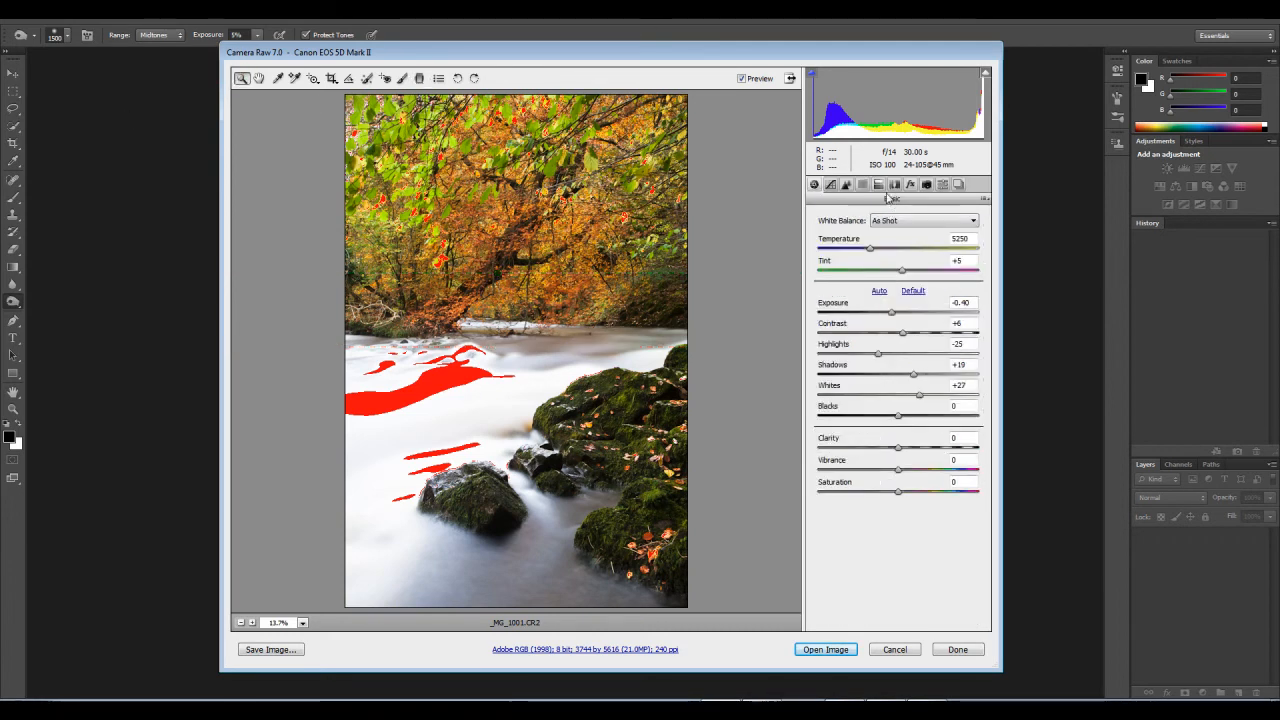
Step: Set the HSL saturation of Oranges to +11, Greens to -9 and Aquas to -13, and reduce Yellows slightly
left_click(864, 185)
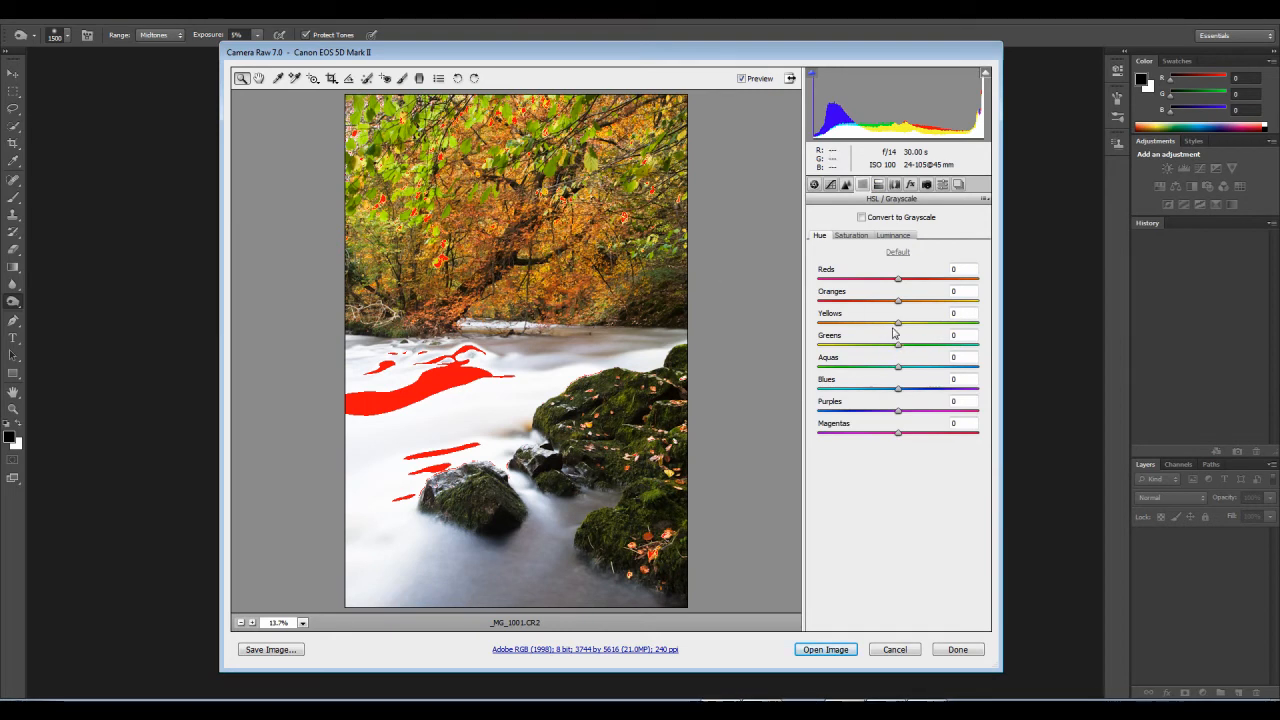
left_click(858, 235)
left_click(884, 344)
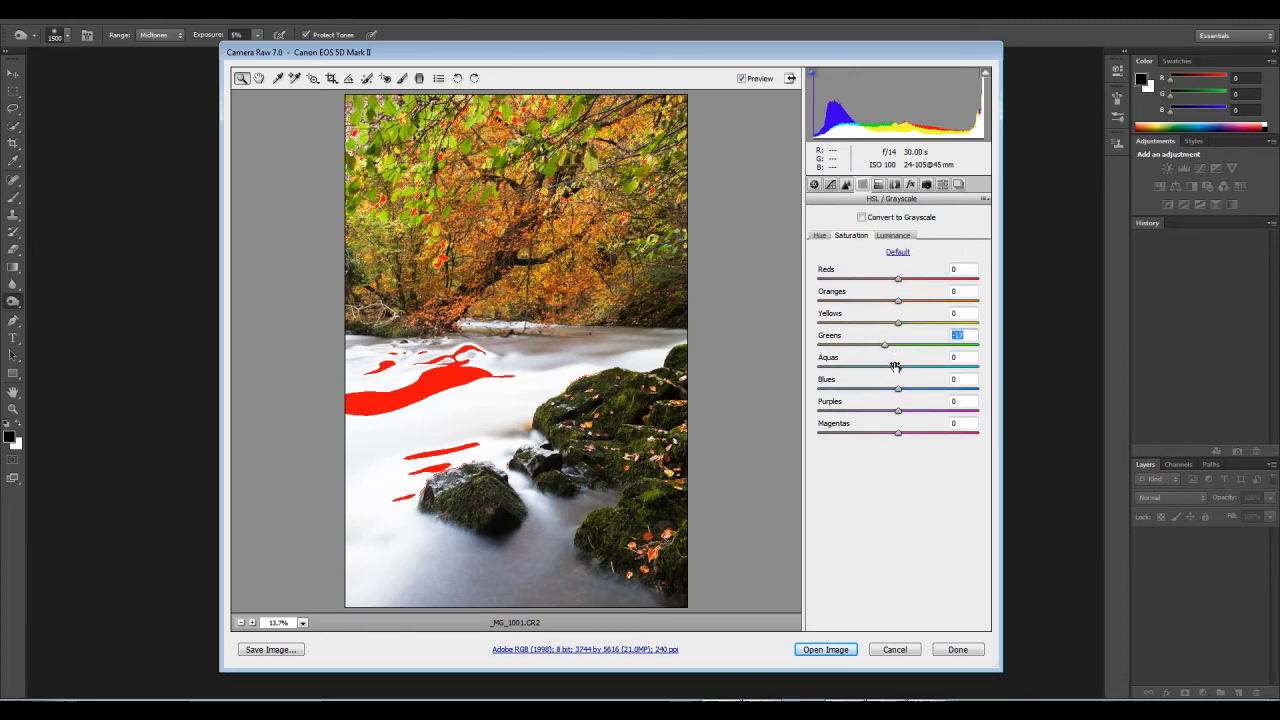
left_click(888, 367)
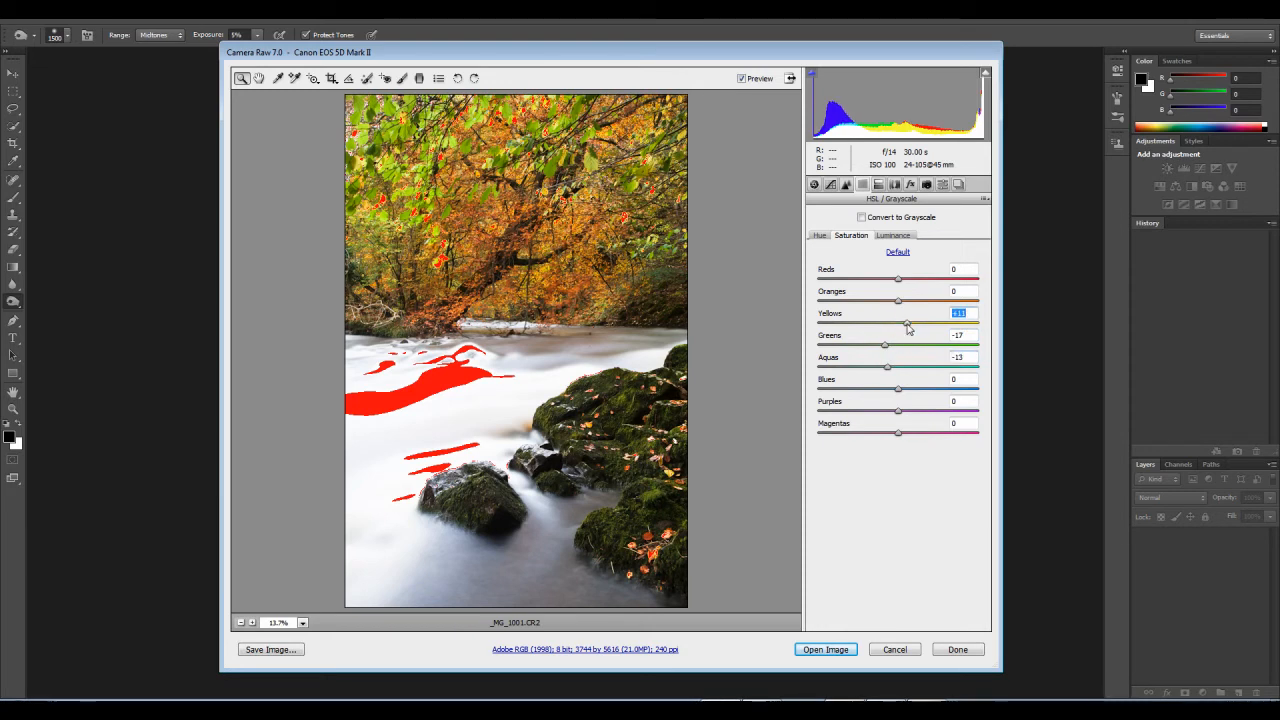
mouse_move(903, 328)
left_mouse_down()
mouse_move(928, 330)
mouse_move(893, 331)
mouse_move(910, 332)
mouse_move(908, 307)
left_mouse_up()
left_click_drag(888, 347, 897, 328)
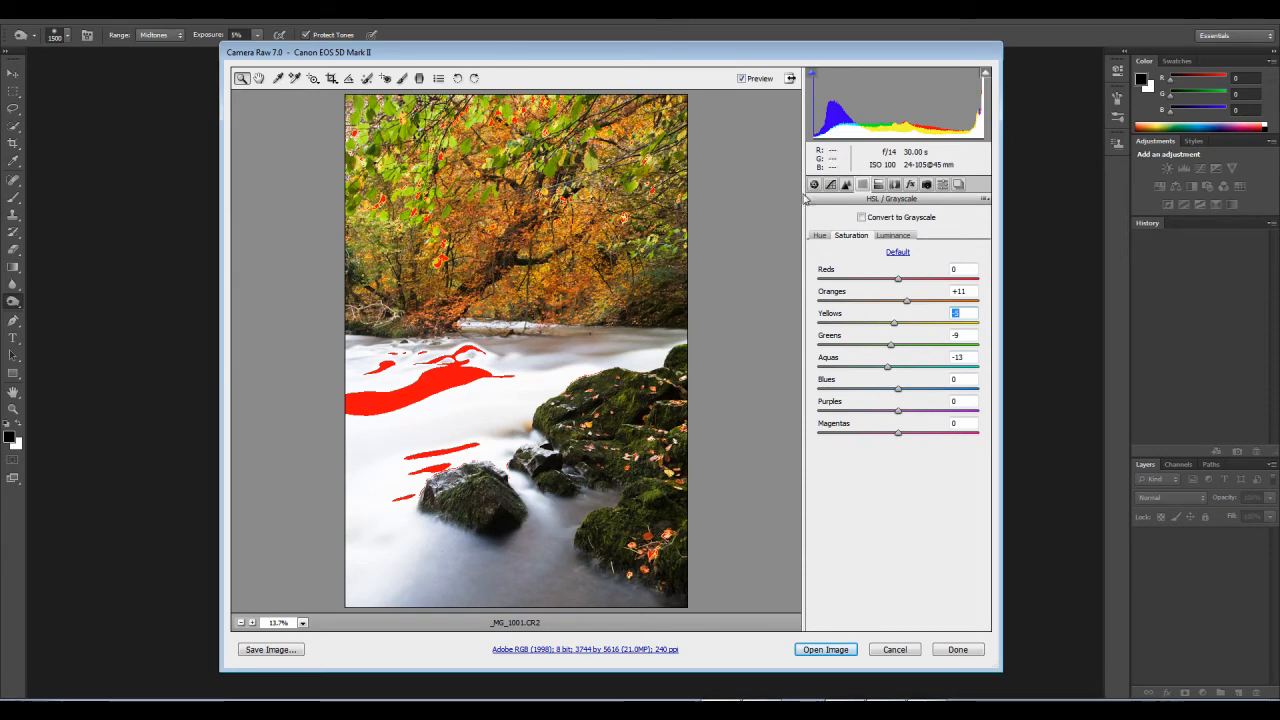
Step: Enable lens profile corrections with the default Canon EF 24-105mm f/4L IS profile
left_click(893, 184)
left_click(845, 234)
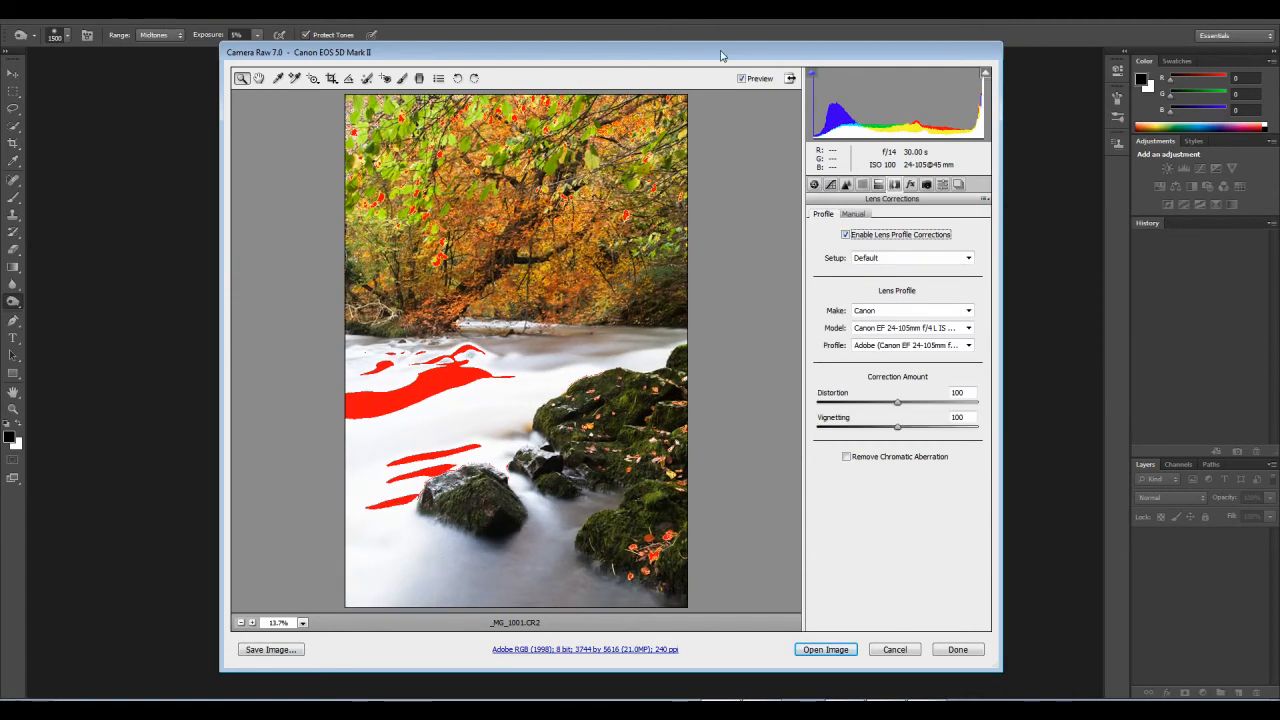
left_click_drag(723, 57, 692, 62)
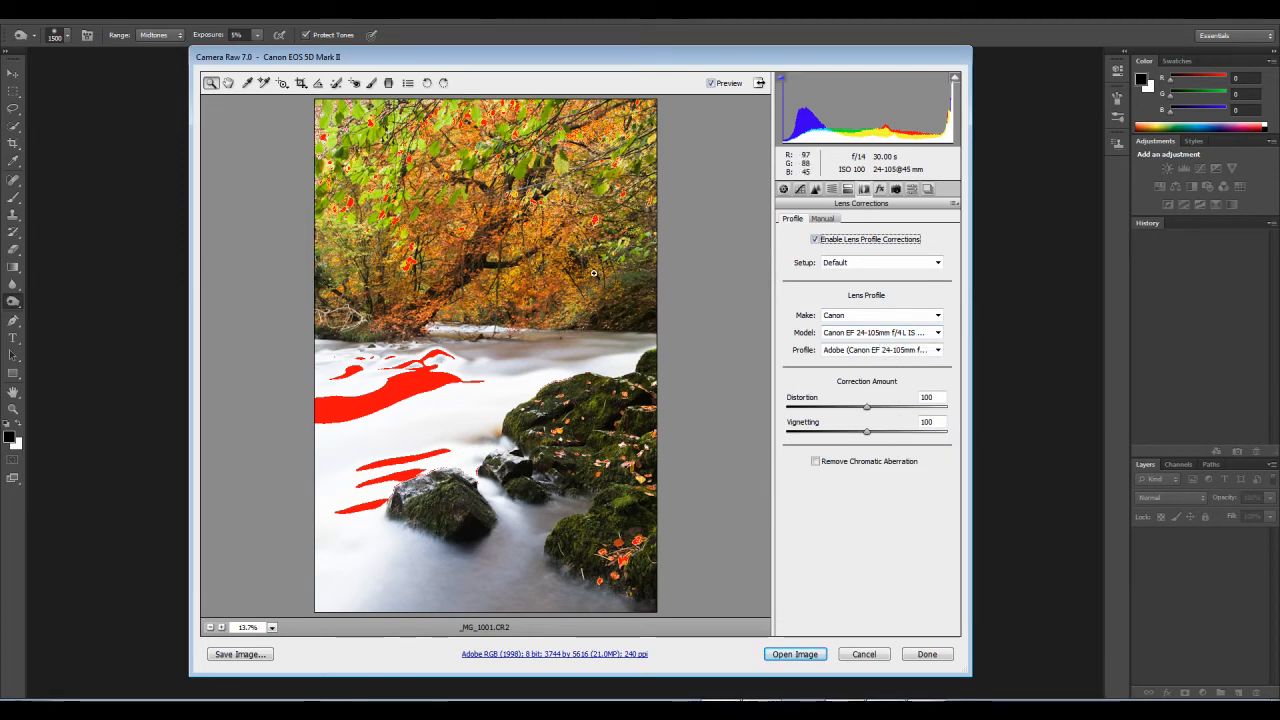
Step: Check the Defringe options, keeping Off, and enable Remove Chromatic Aberration in the lens corrections
left_click(821, 218)
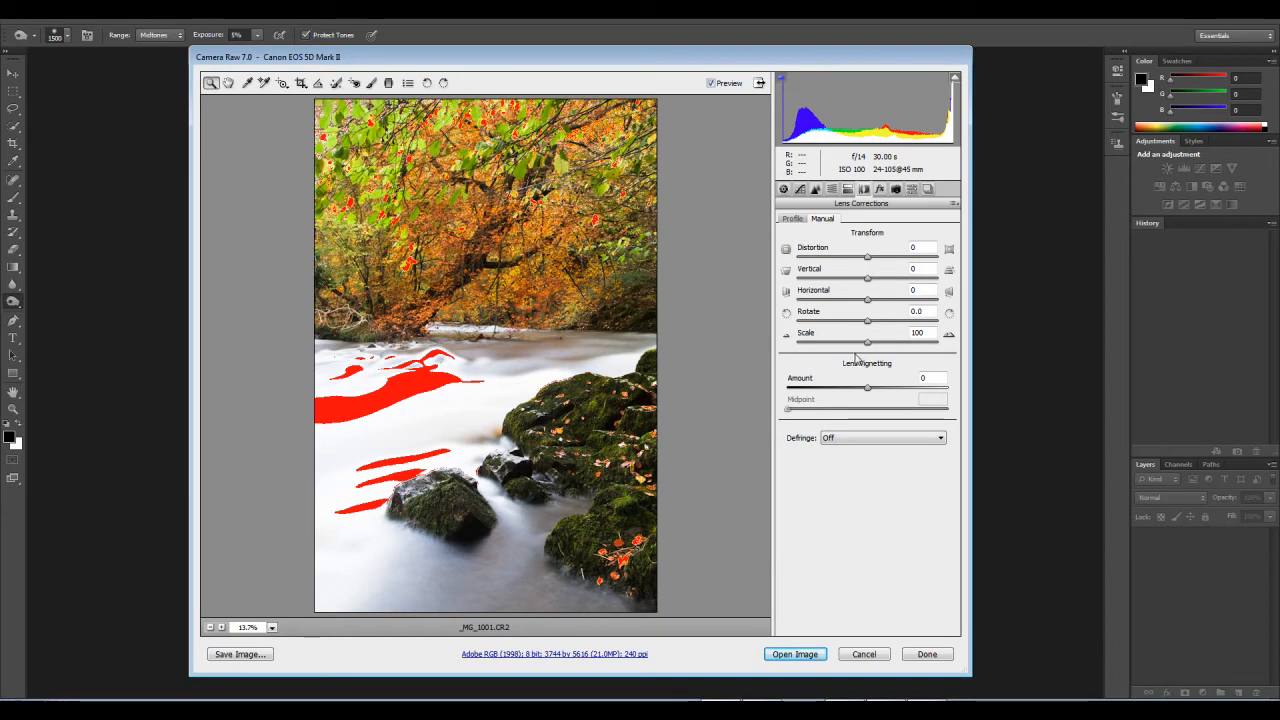
left_click(855, 439)
left_click(852, 448)
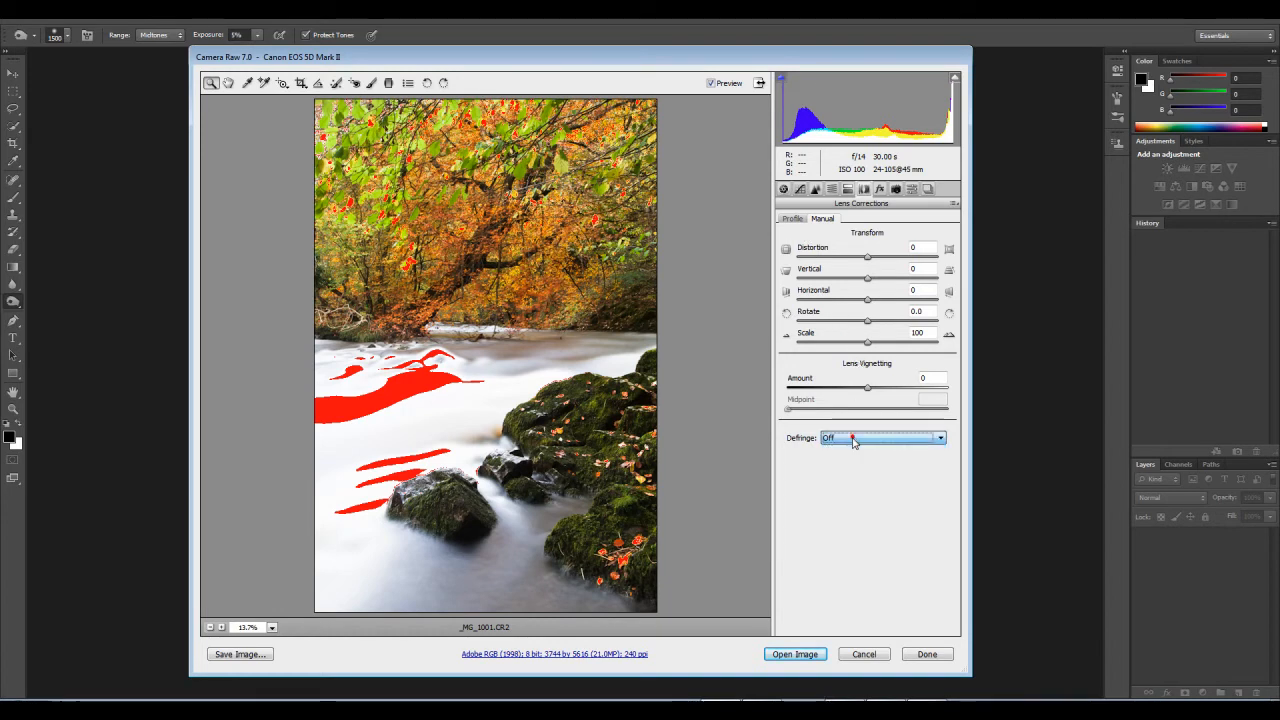
left_click(792, 220)
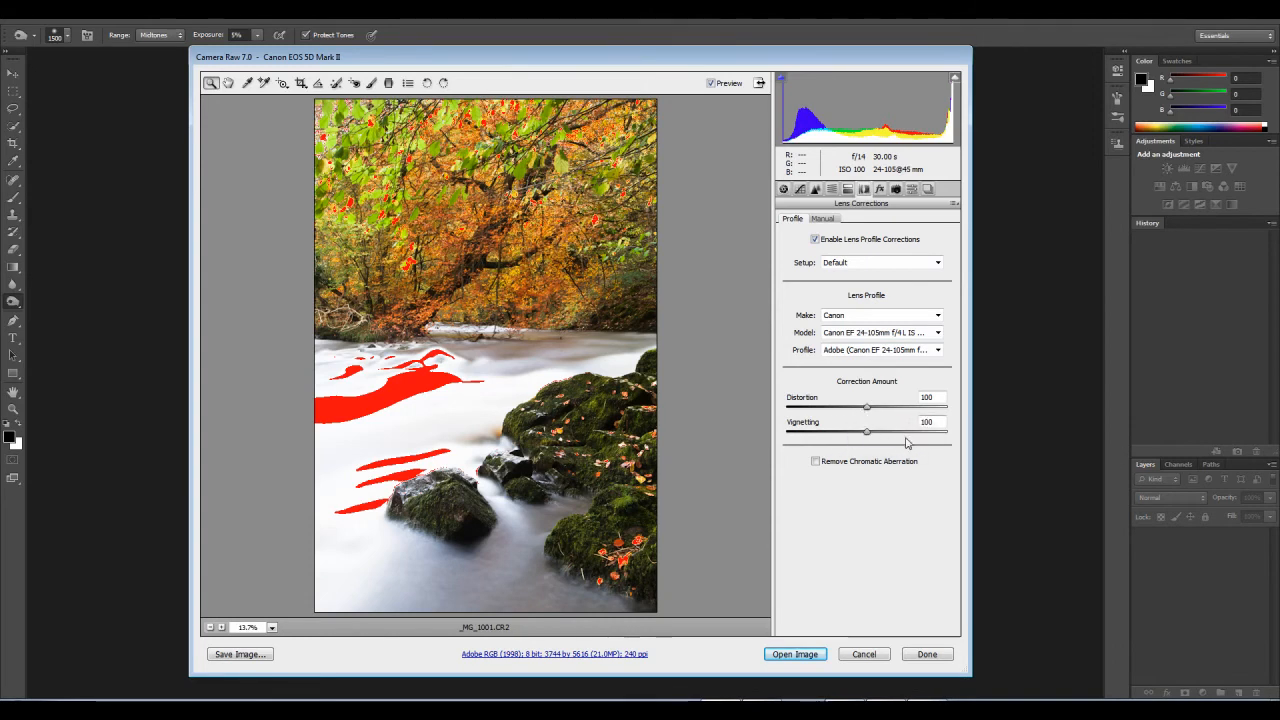
left_click(815, 462)
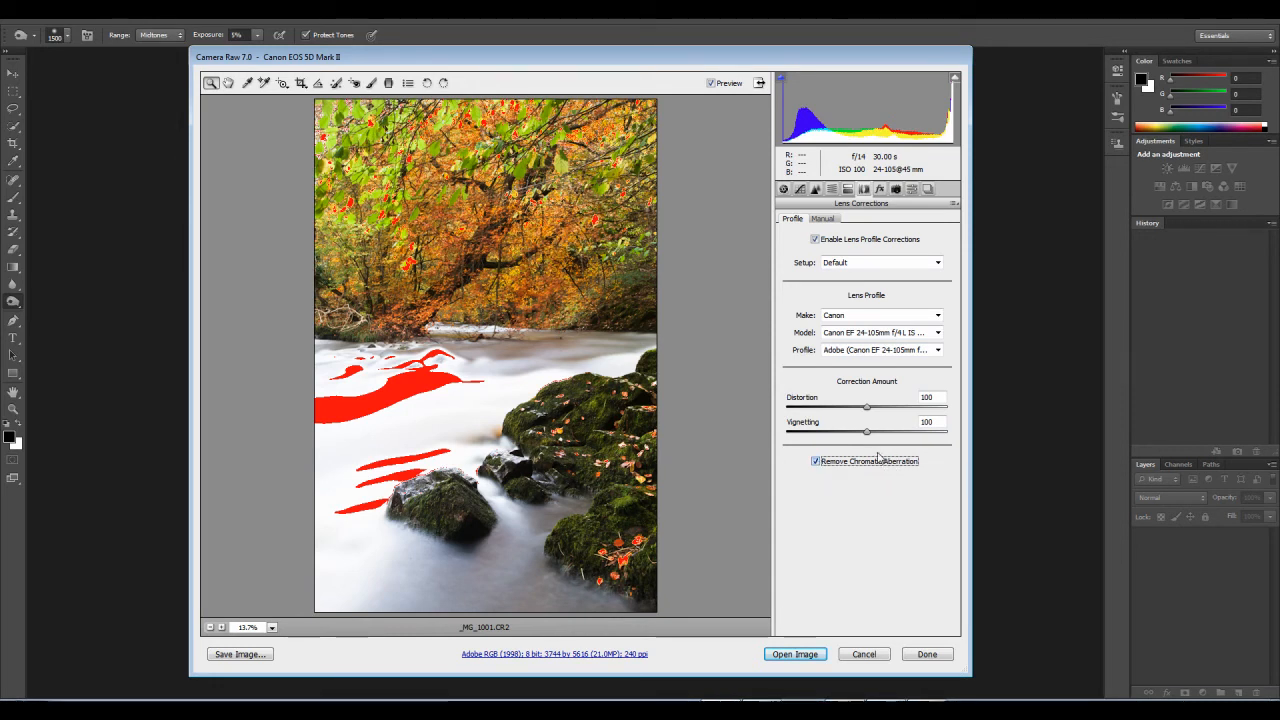
left_click(824, 219)
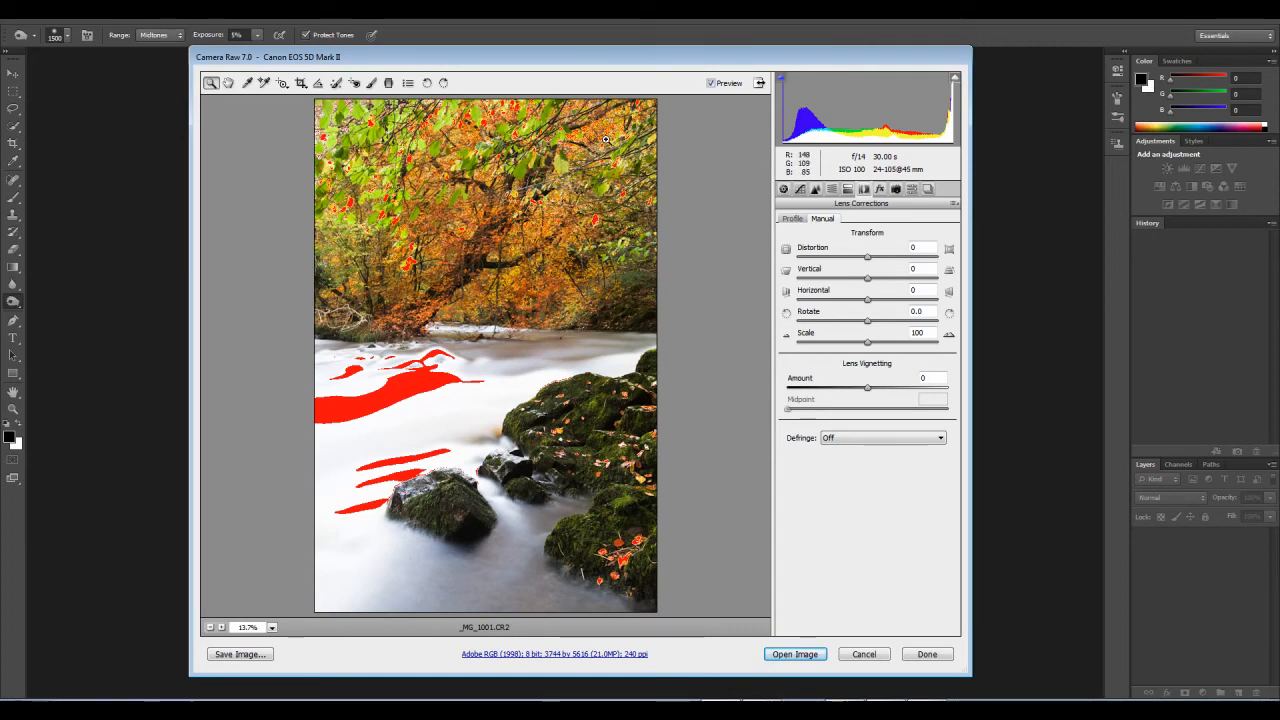
Step: Add diagonal graduated filters inward from the photo's upper-left and upper-right corners, setting the right one's Exposure to -0.10
left_click(390, 84)
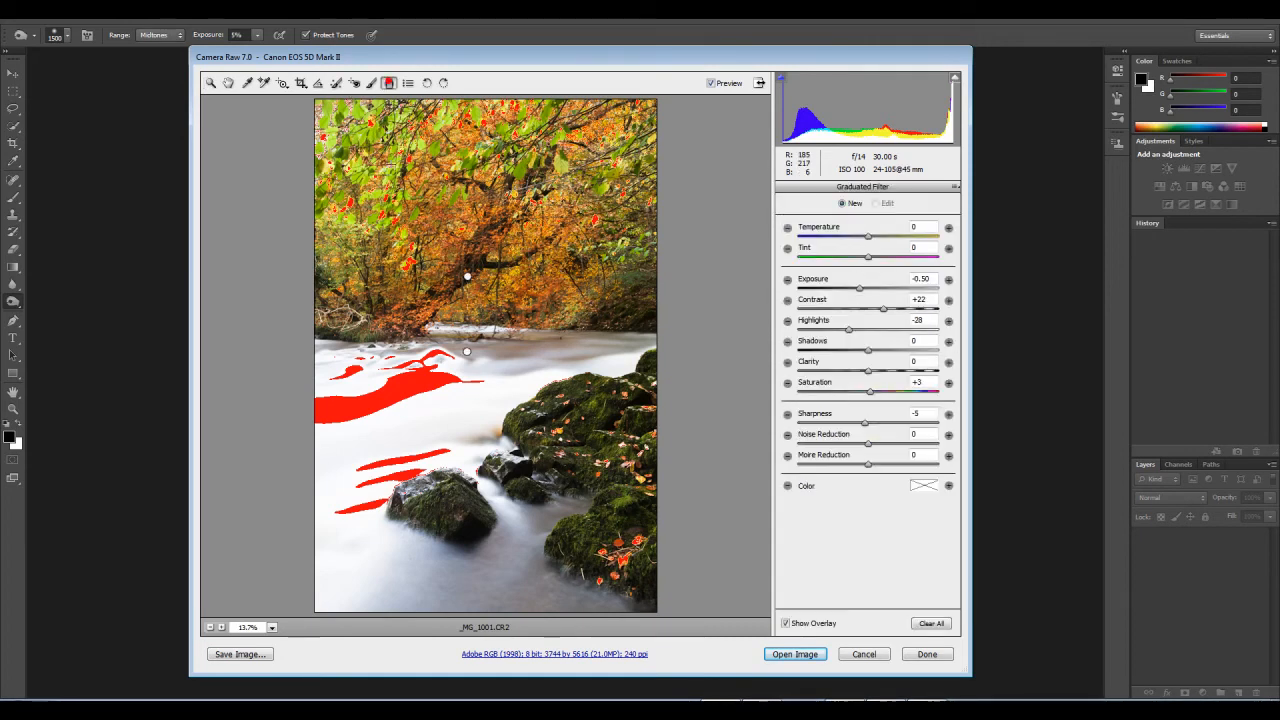
left_click_drag(306, 106, 384, 258)
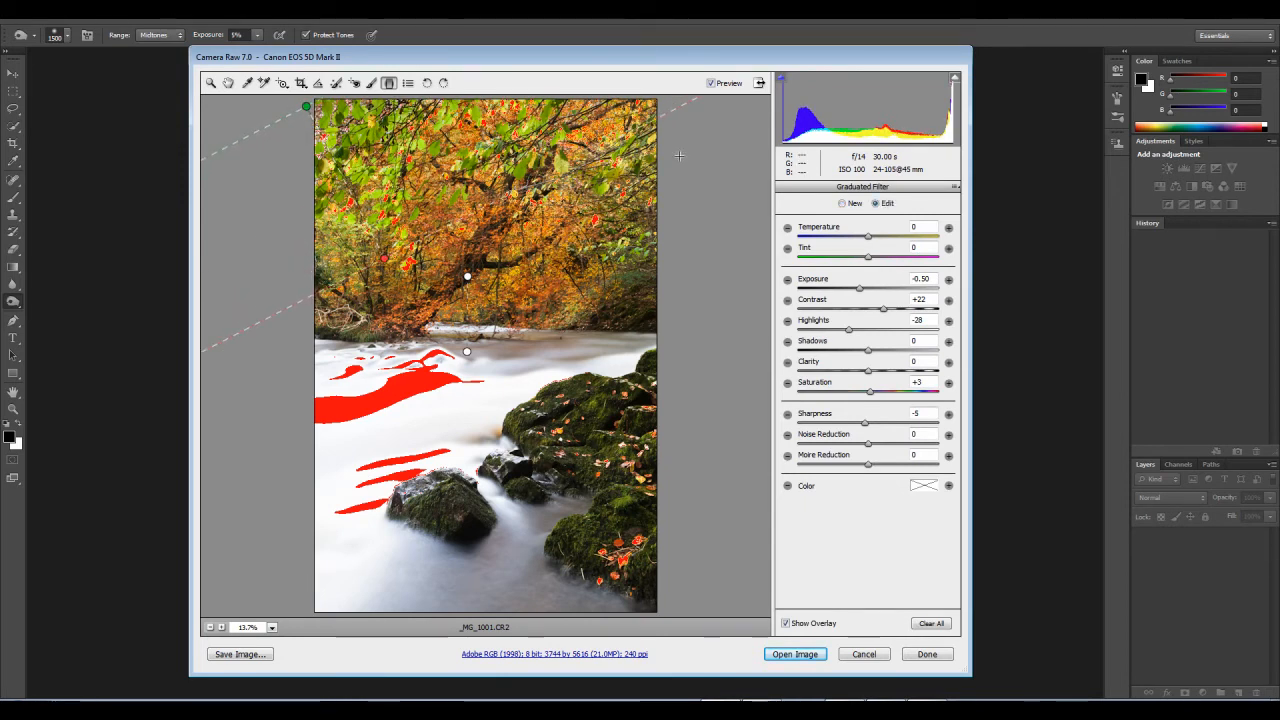
left_click_drag(694, 128, 645, 229)
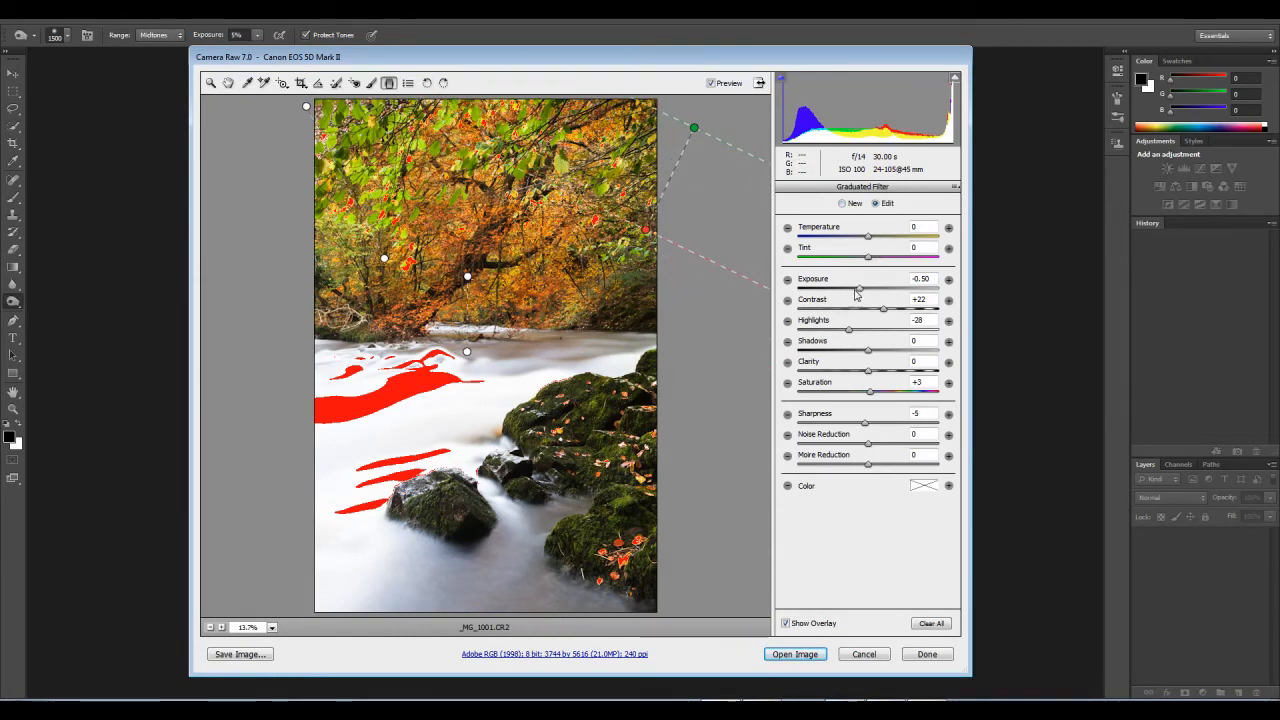
left_click_drag(860, 291, 867, 291)
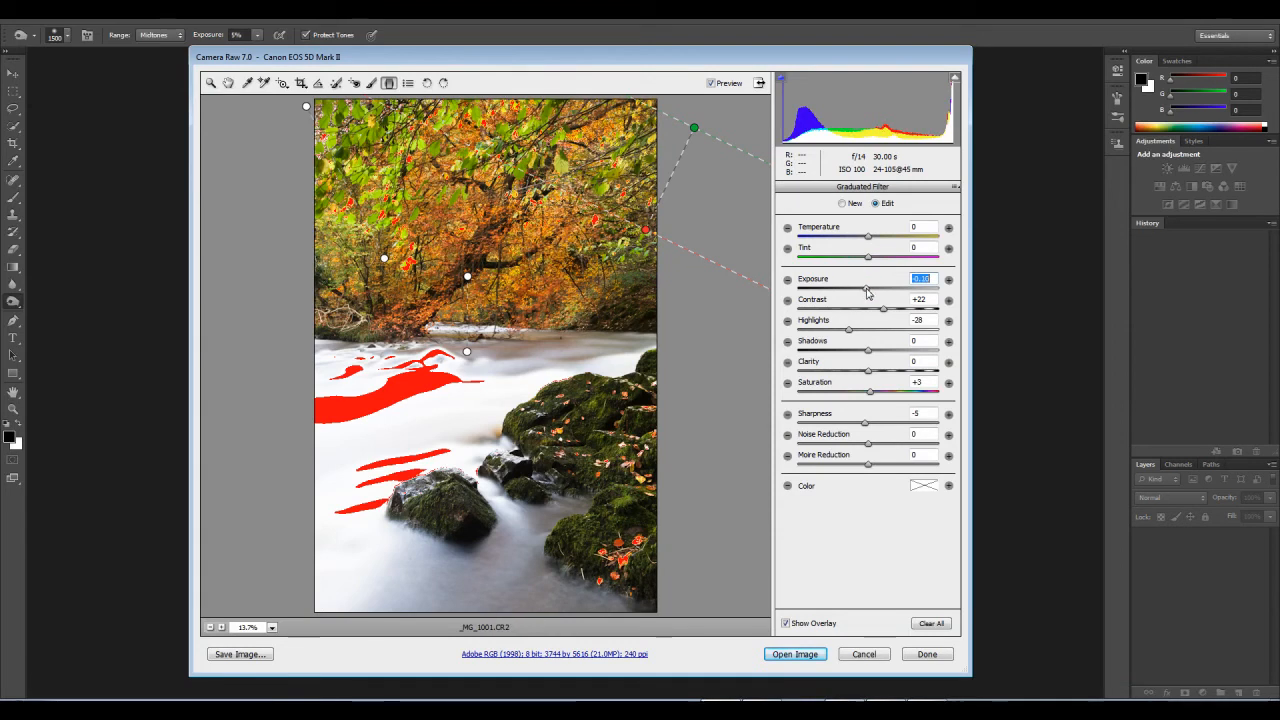
Step: Extend the upper-left corner graduated filter towards the lower trees and set its Exposure to -0.50 and Contrast to -5
left_click(306, 106)
left_click_drag(860, 291, 856, 290)
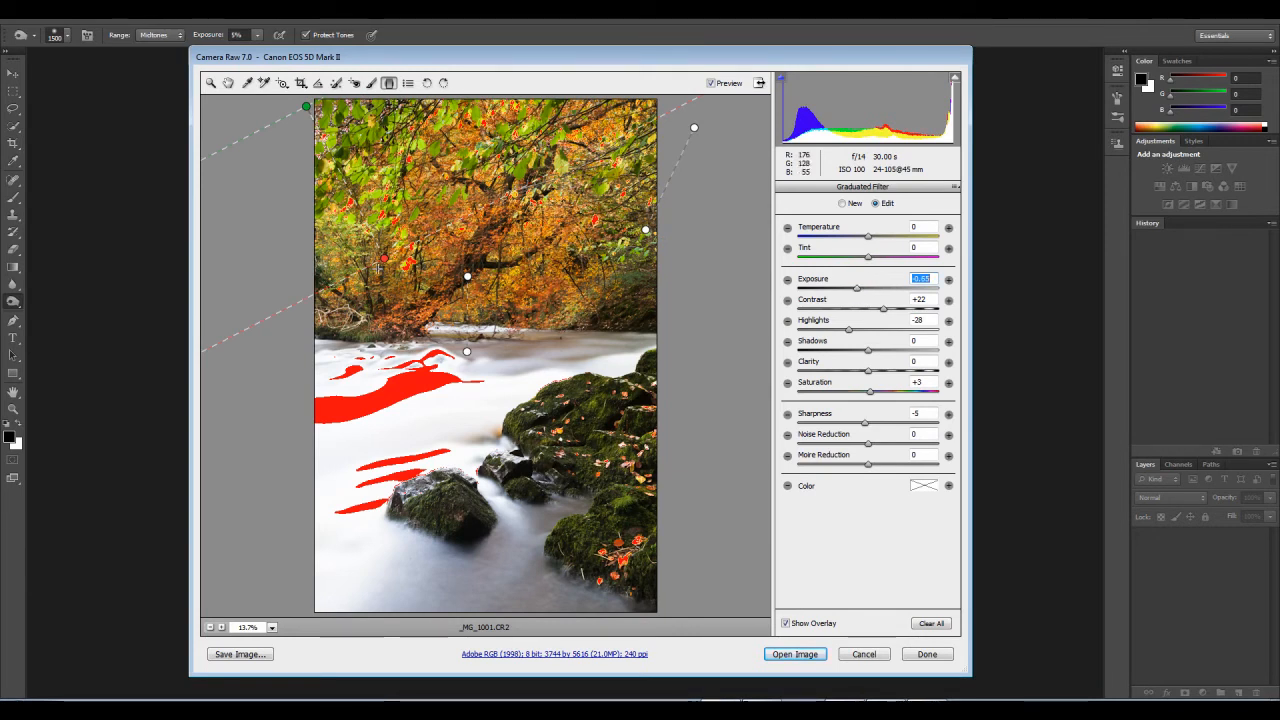
left_click_drag(386, 260, 412, 286)
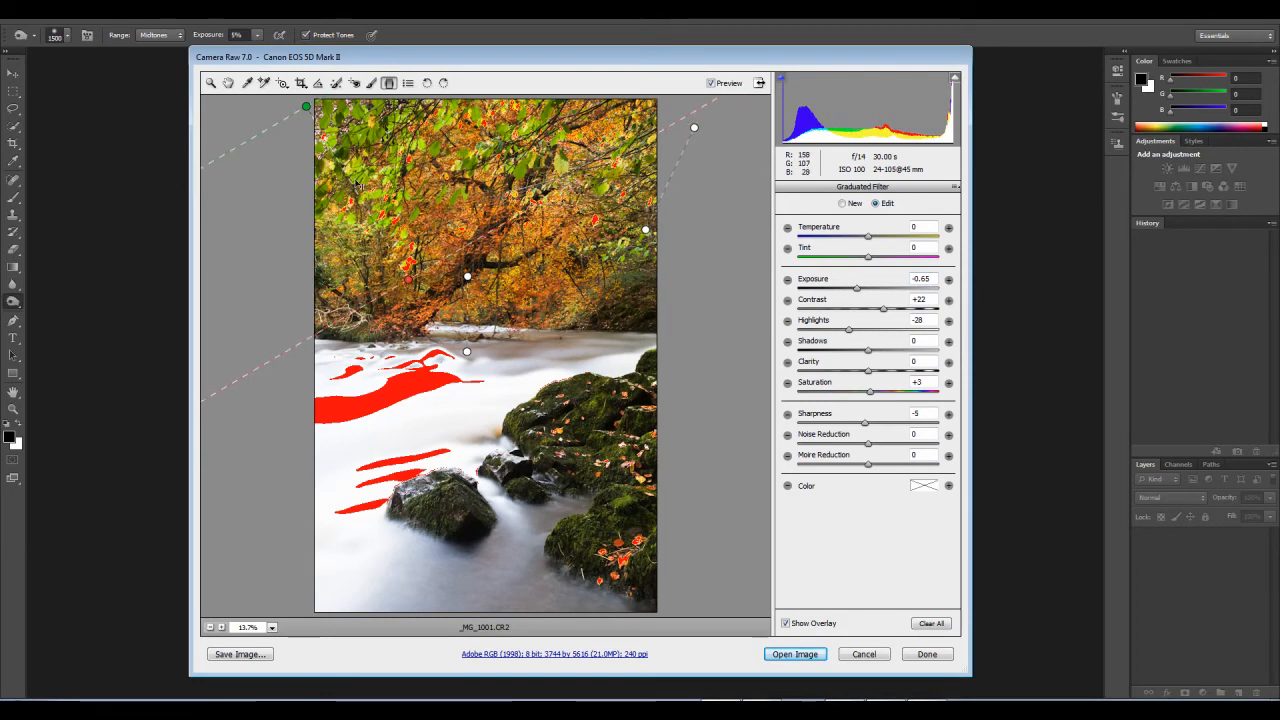
left_click_drag(311, 110, 316, 118)
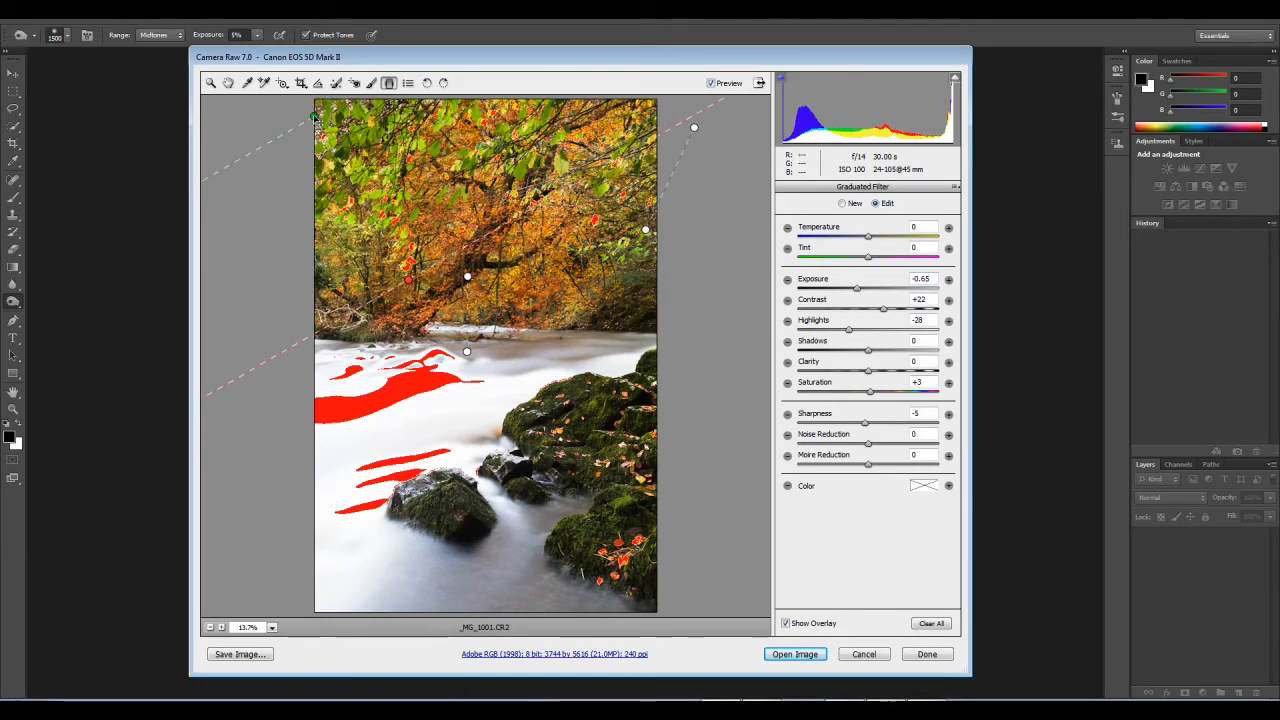
left_click(857, 289)
left_click_drag(857, 290, 862, 290)
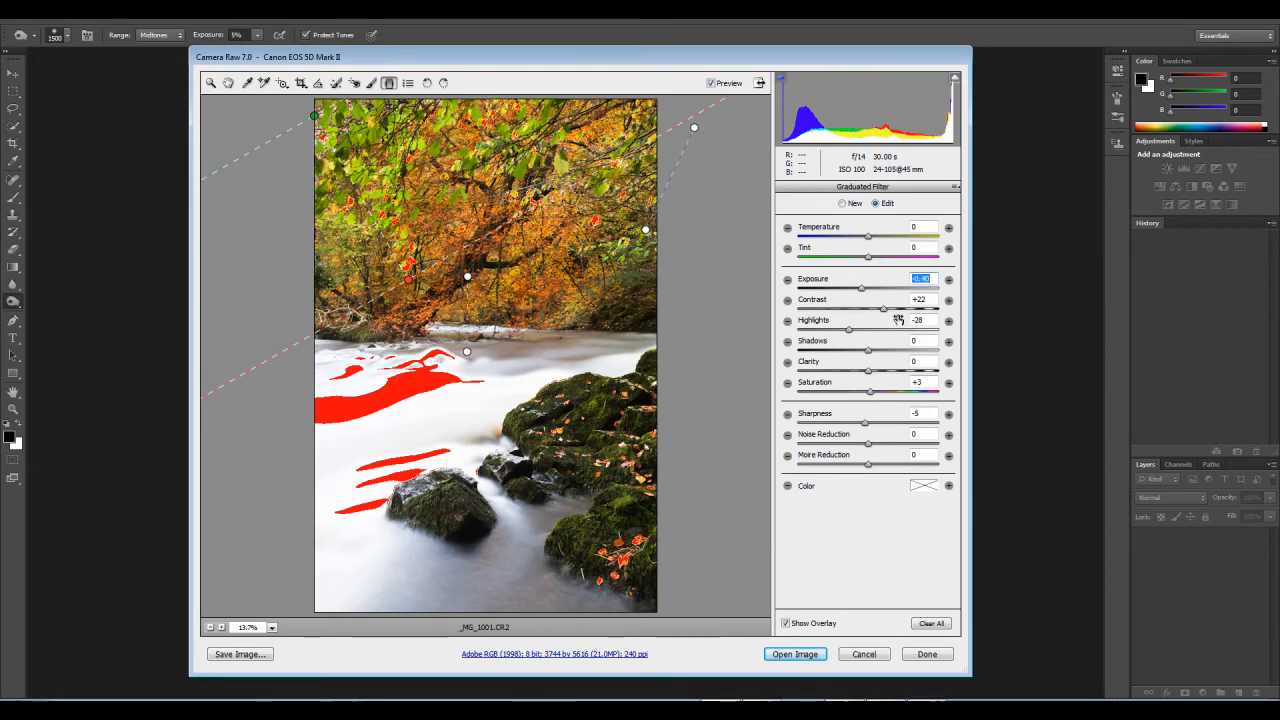
left_click(867, 309)
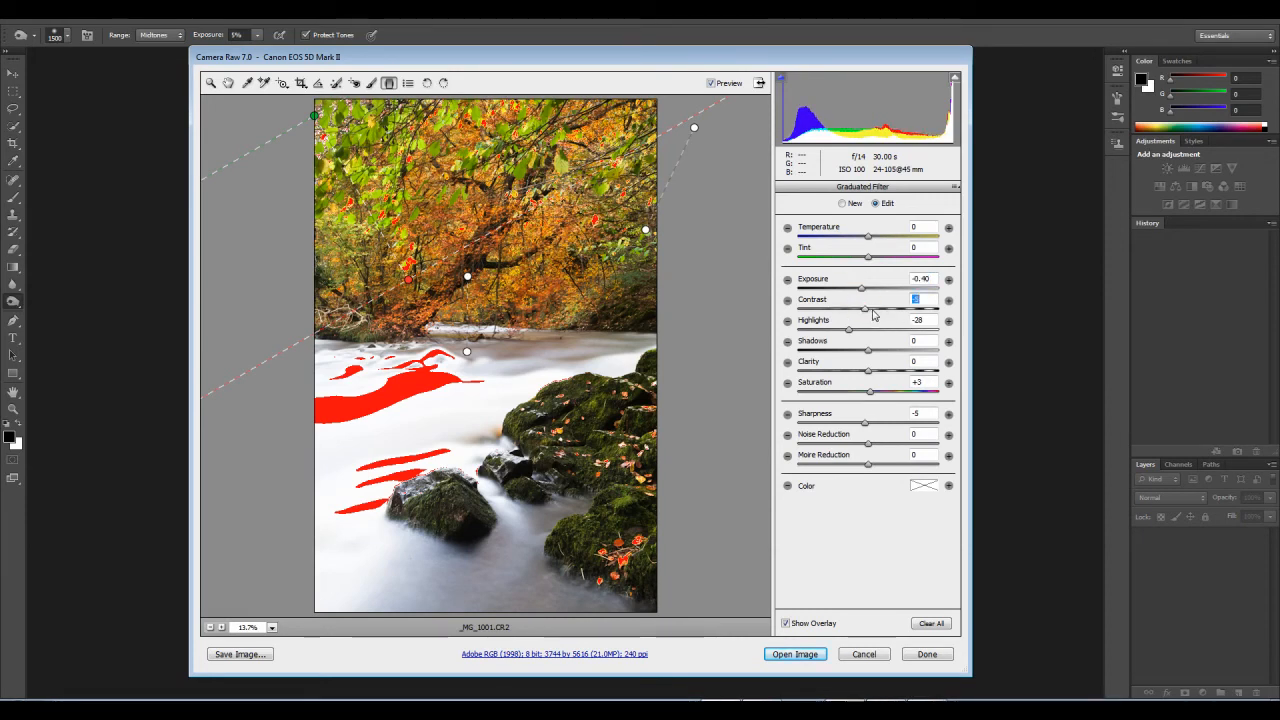
left_click(860, 290)
left_click_drag(859, 290, 857, 292)
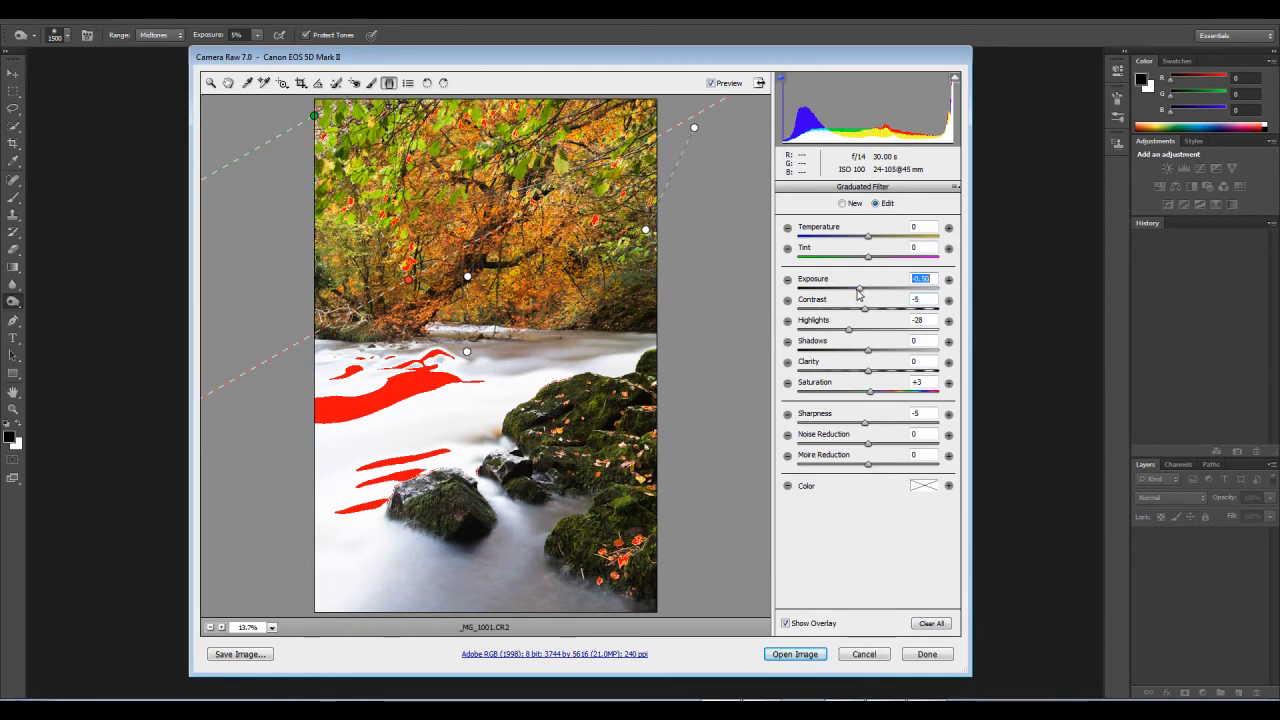
Step: Set the upper-right corner graduated filter's Contrast to -4 and Highlights to -15, and leave the filter
left_click(694, 127)
left_click(867, 310)
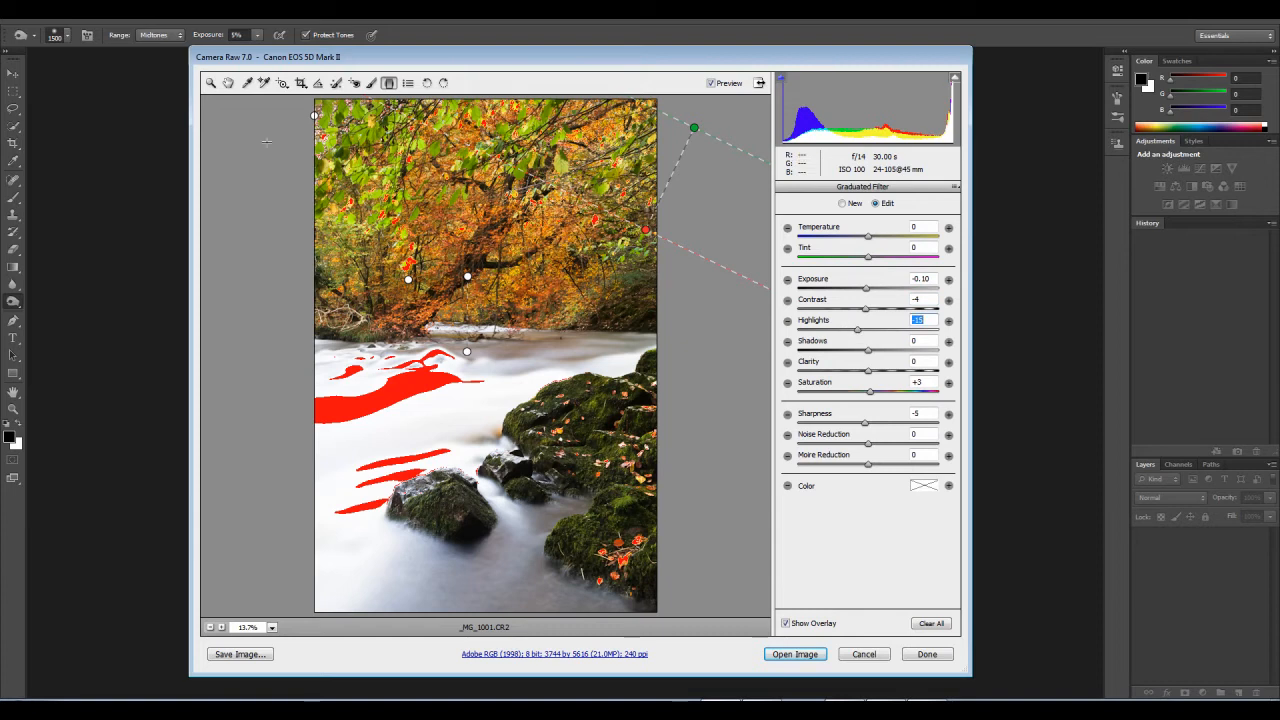
left_click(211, 83)
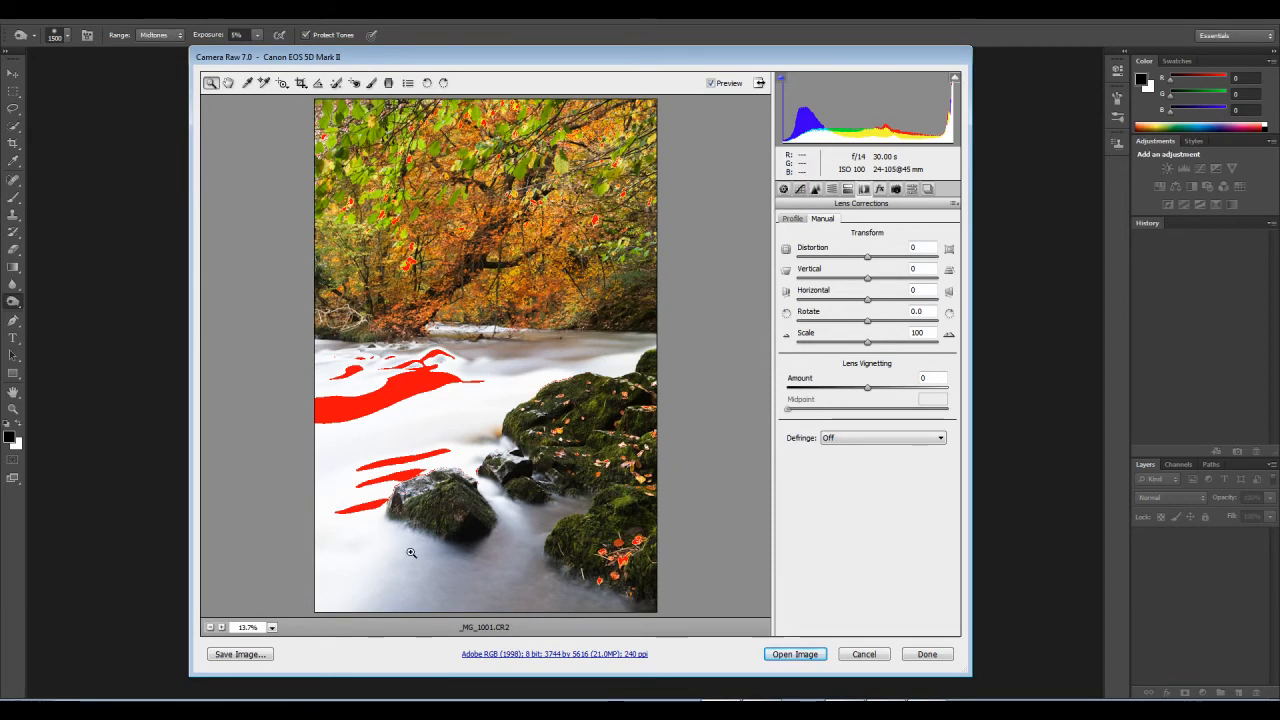
Step: Reduce the parametric tone curve's Lights to +68 and Darks to +23
left_click(799, 189)
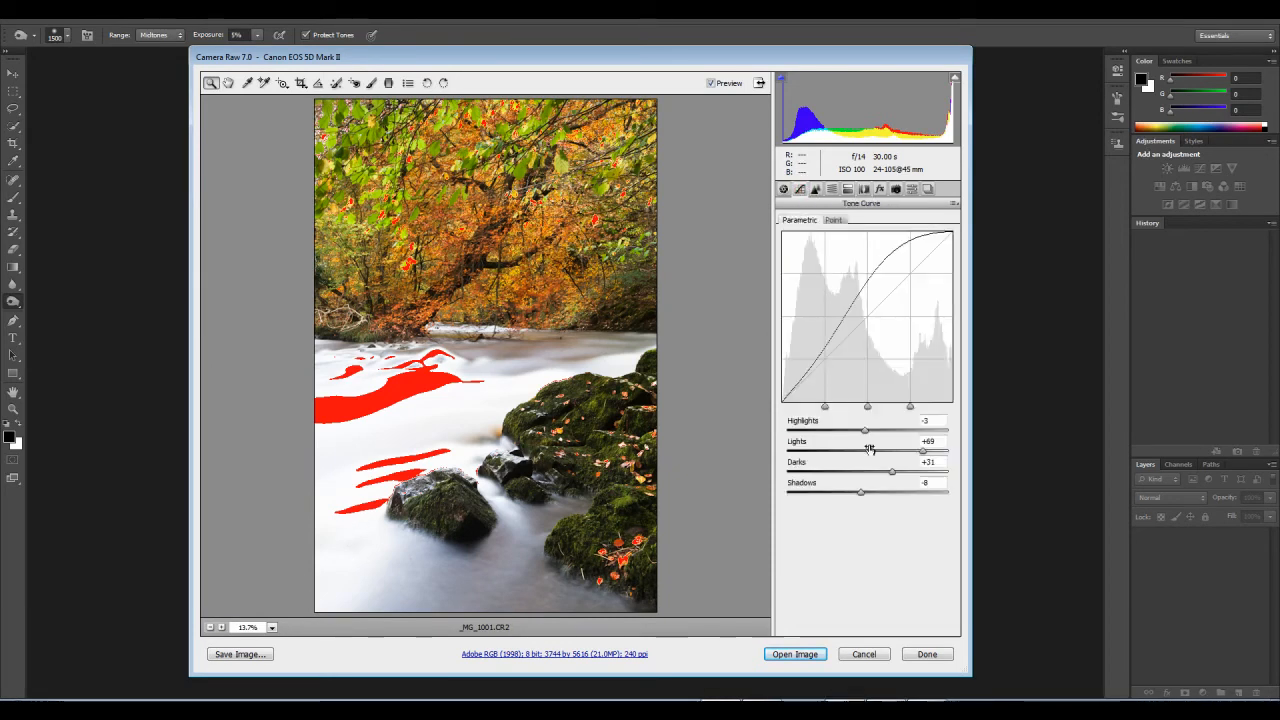
left_click_drag(924, 457, 921, 455)
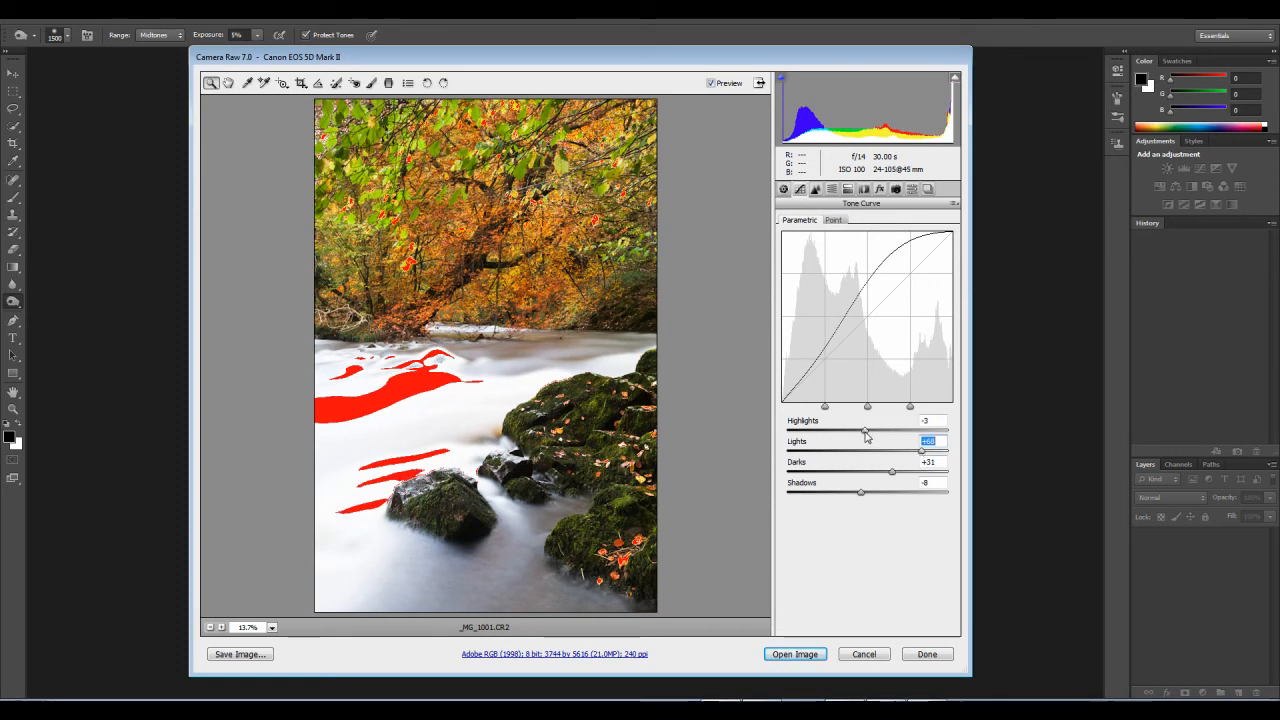
left_click(891, 471)
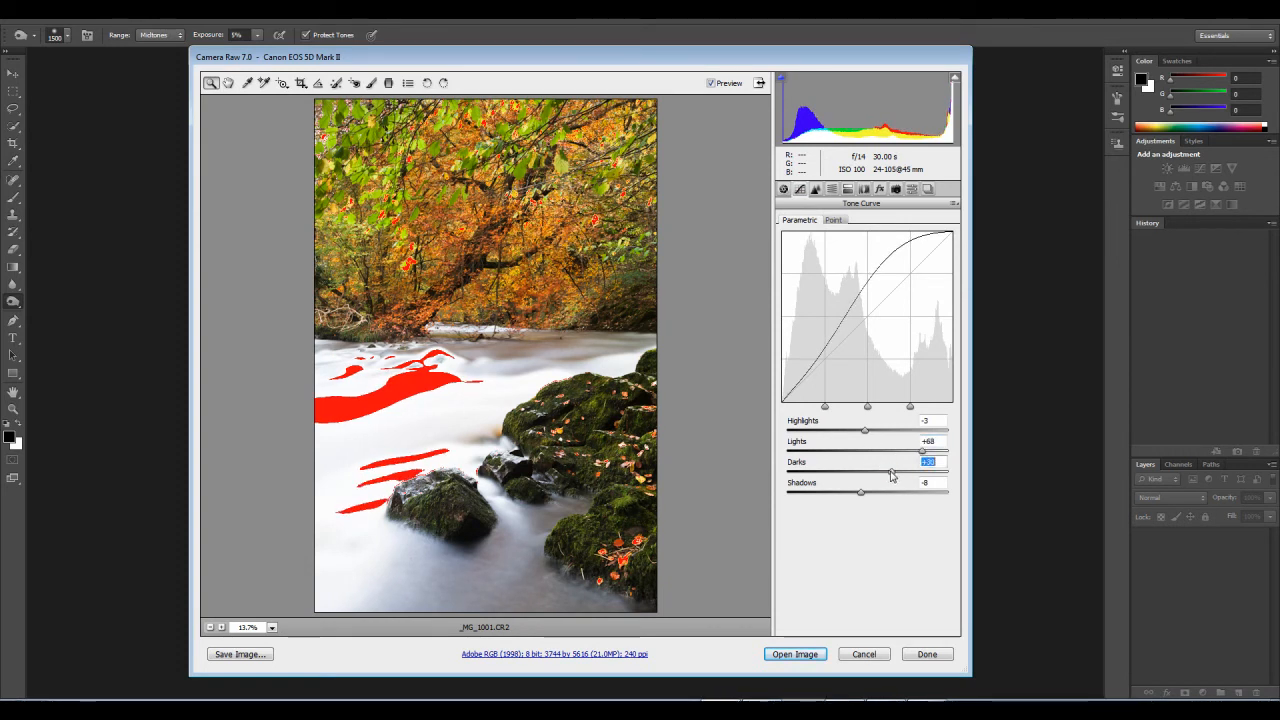
left_click_drag(890, 476, 886, 474)
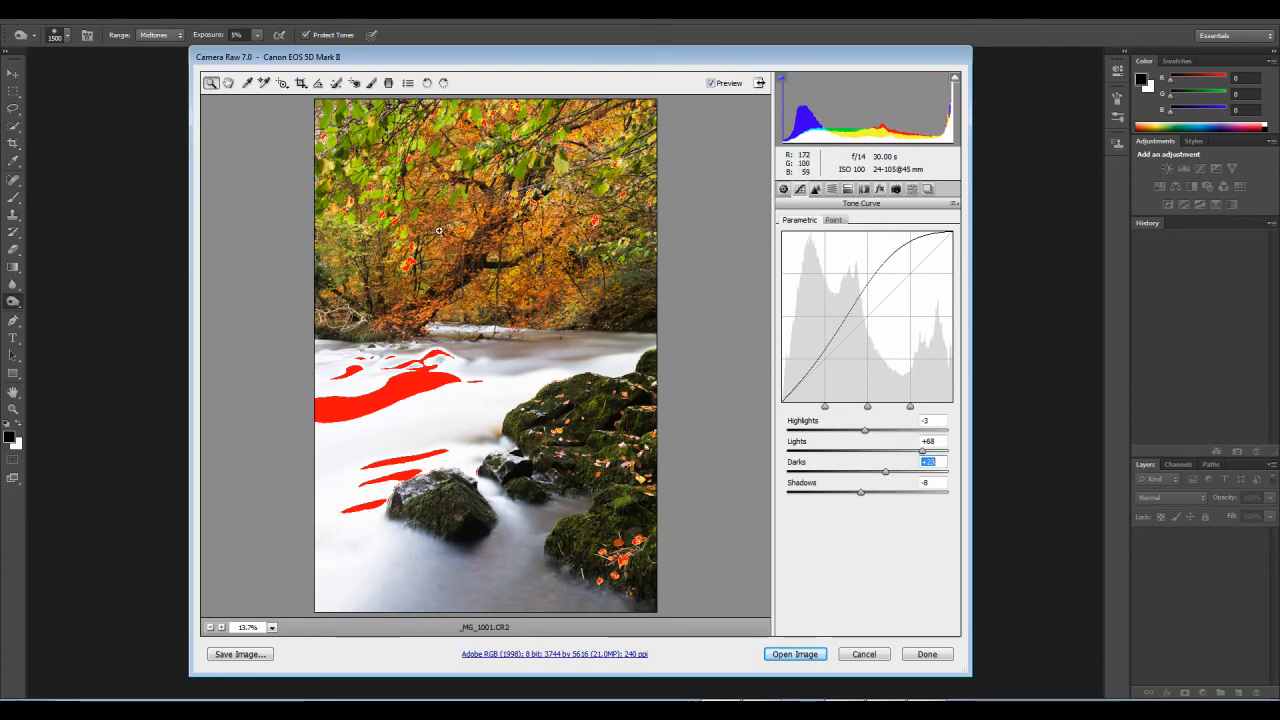
Step: View the photo at 100% around the river's far bank and raise the Luminance noise reduction to 16
left_click_drag(449, 244, 552, 396)
right_click(516, 419)
left_click(548, 431)
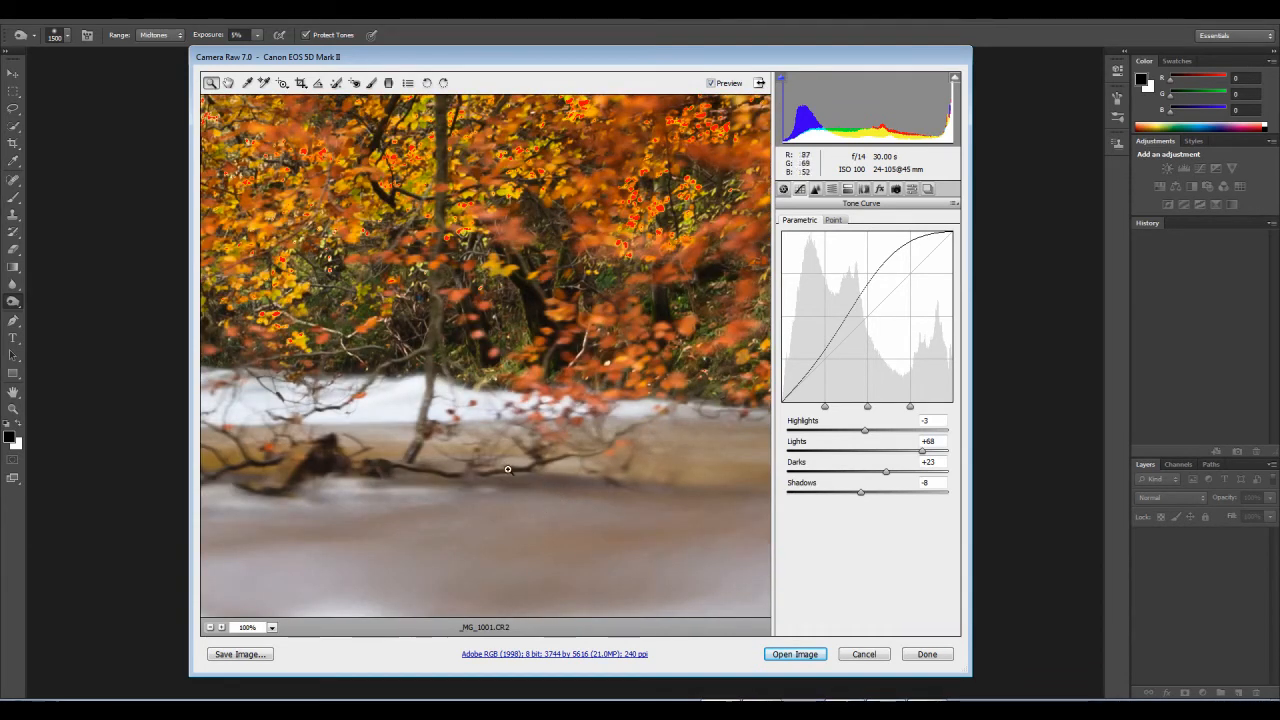
left_click_drag(526, 513, 493, 361)
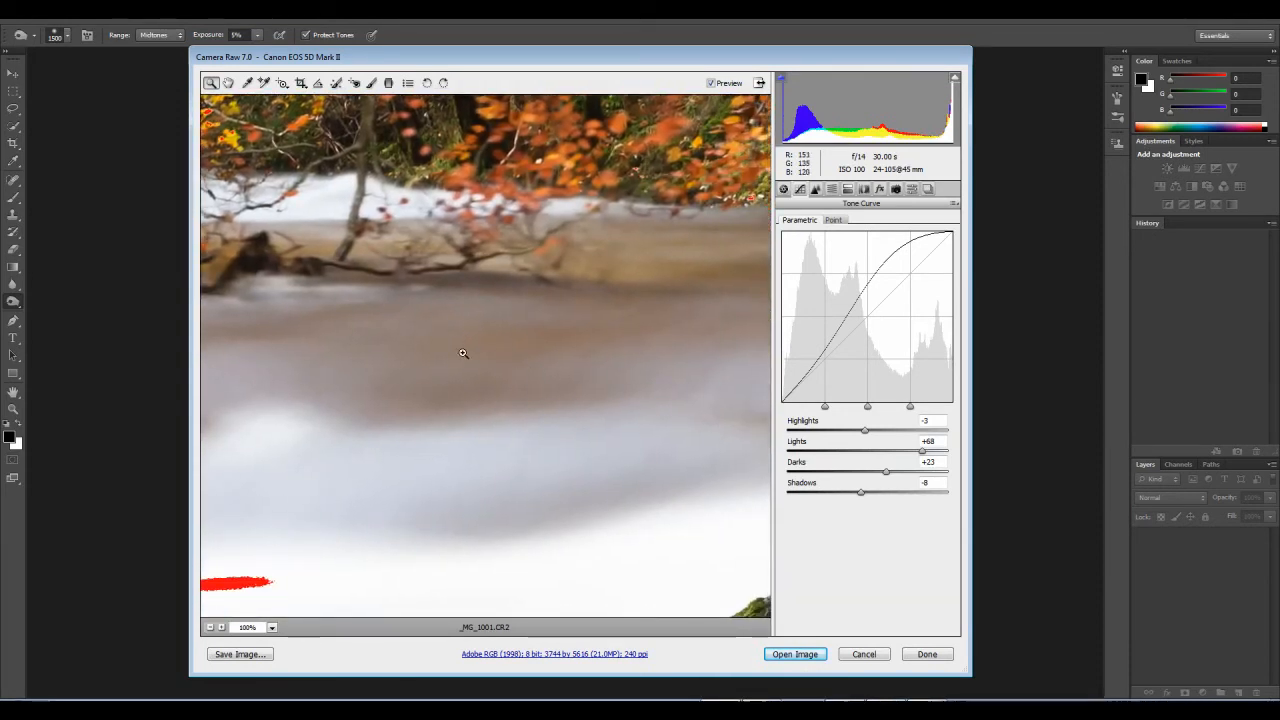
left_click(815, 189)
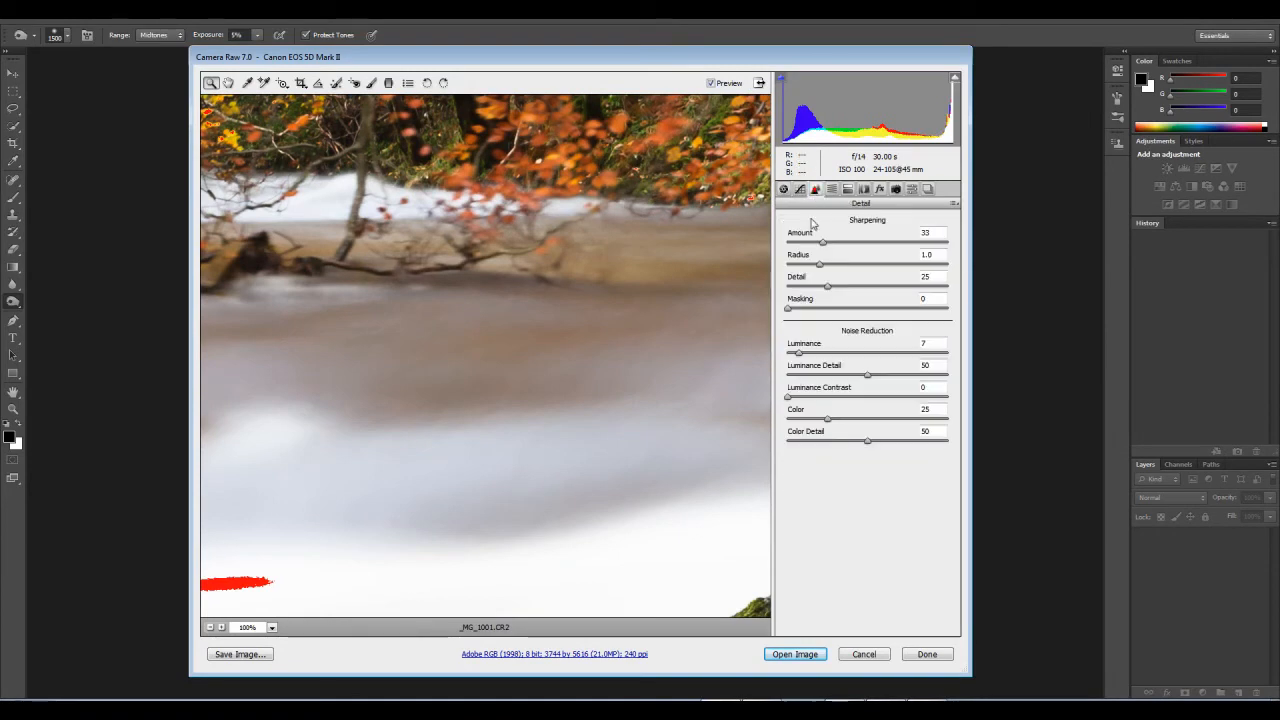
left_click(813, 352)
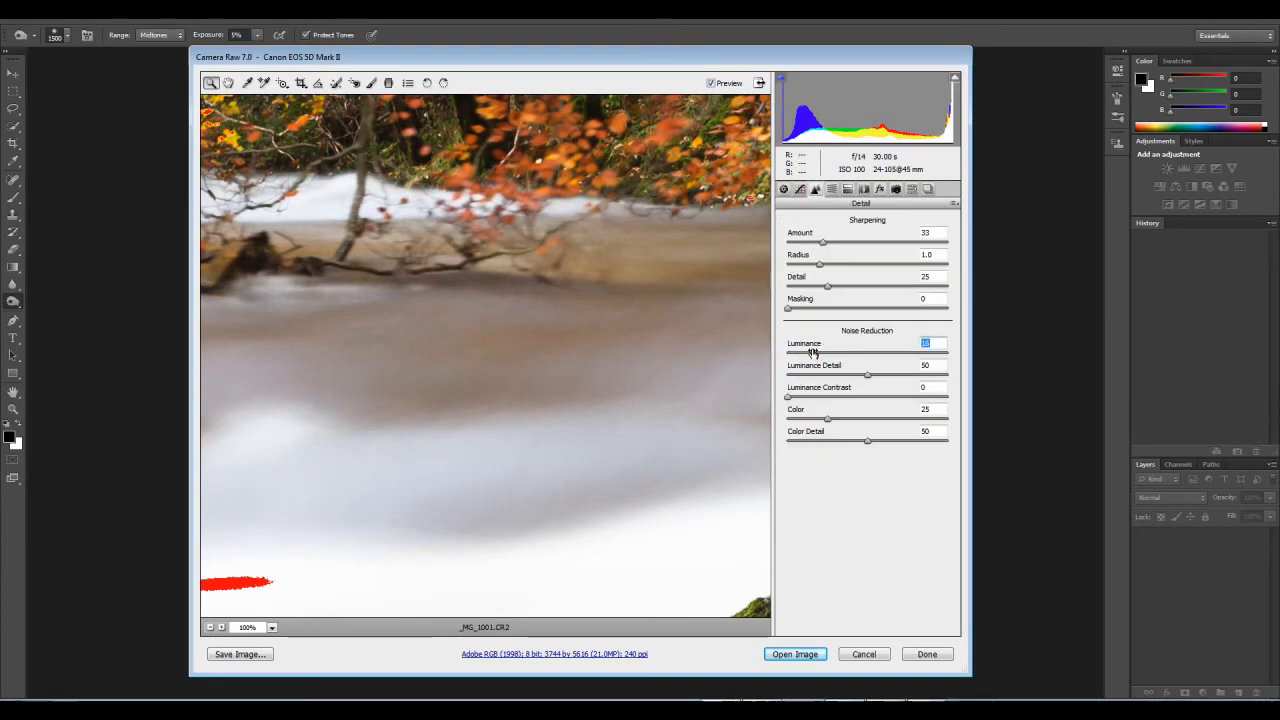
Step: Try a Luminance noise reduction of 64 and inspect its effect on the foliage and the water
left_click_drag(560, 410, 431, 390)
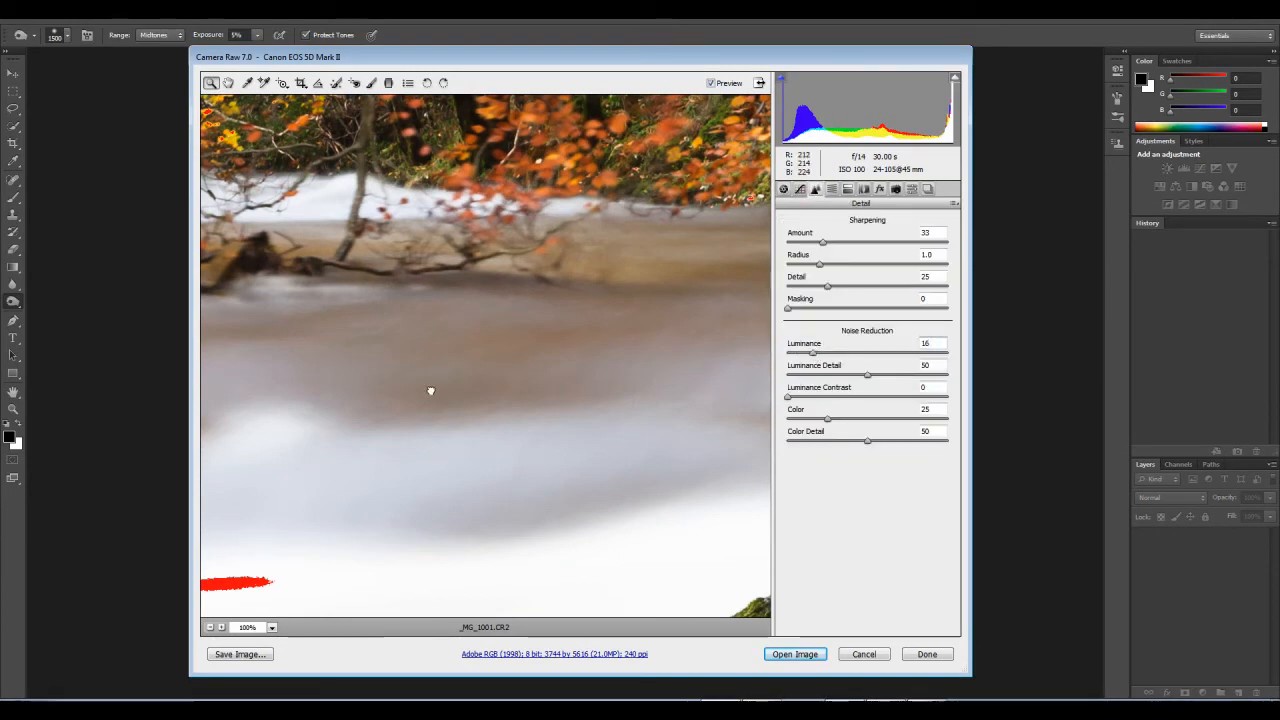
left_click_drag(569, 406, 411, 414)
left_click_drag(503, 224, 497, 509)
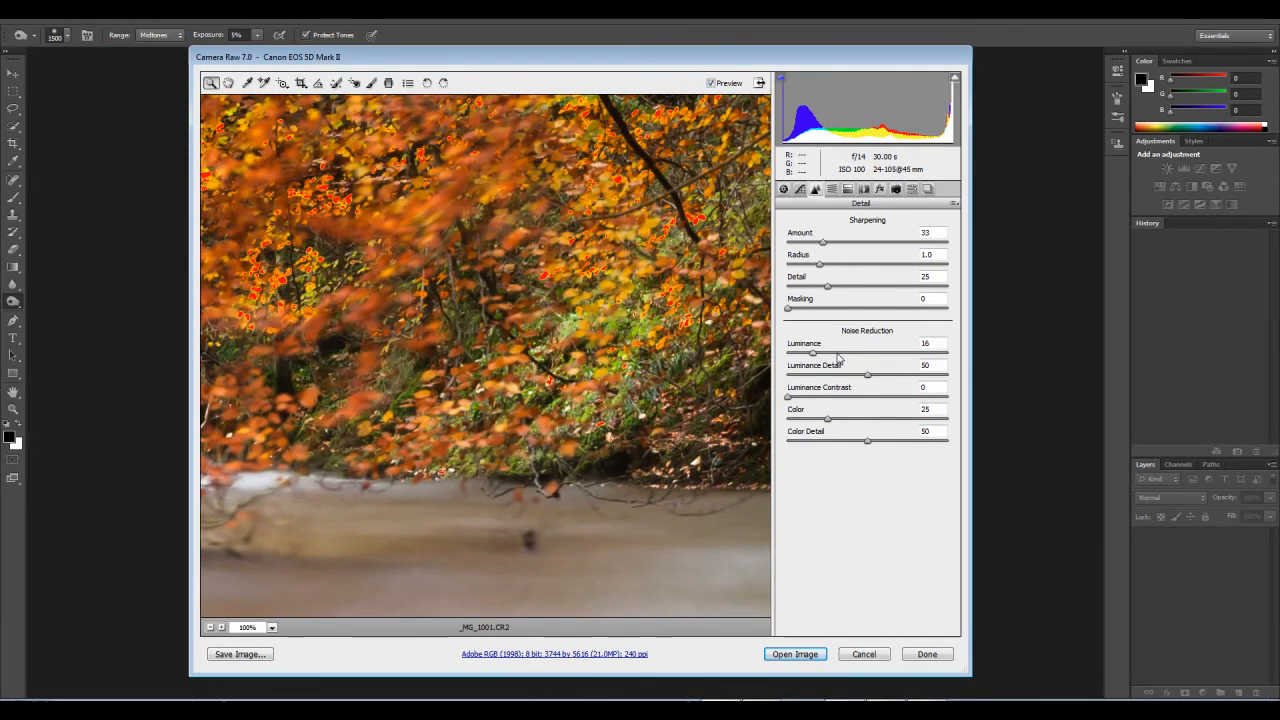
left_click(890, 352)
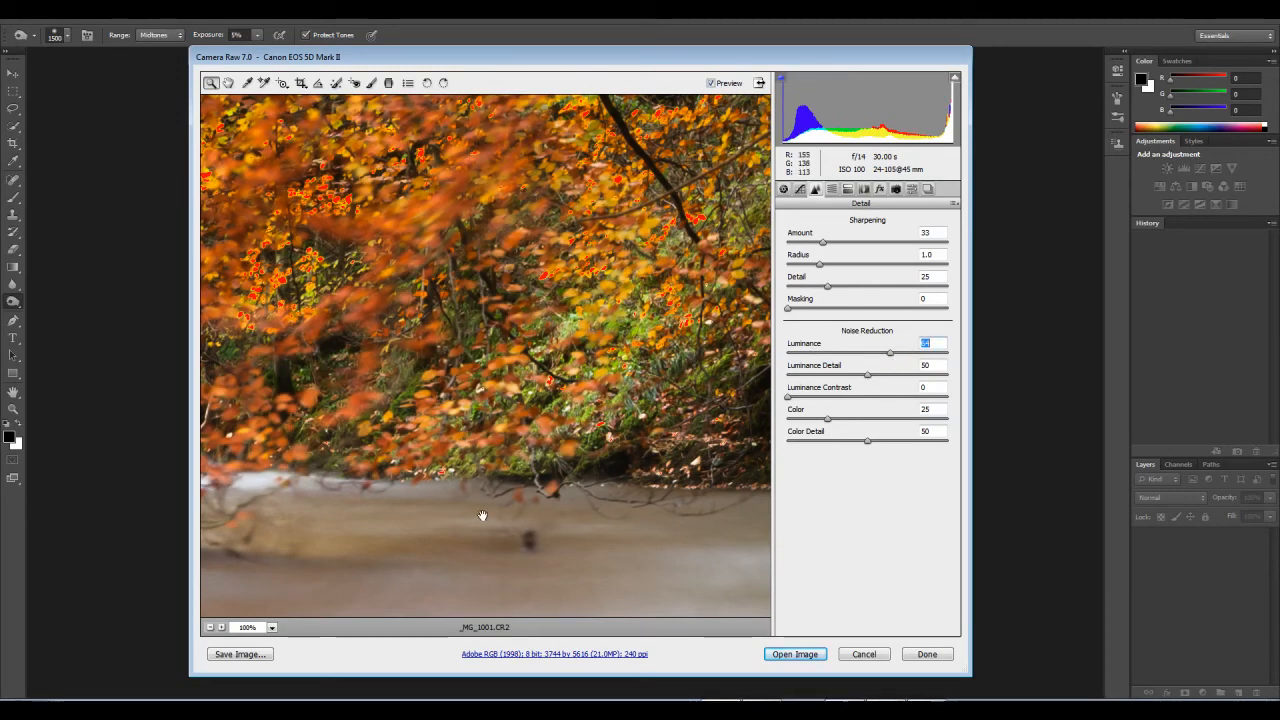
left_click_drag(481, 515, 525, 253)
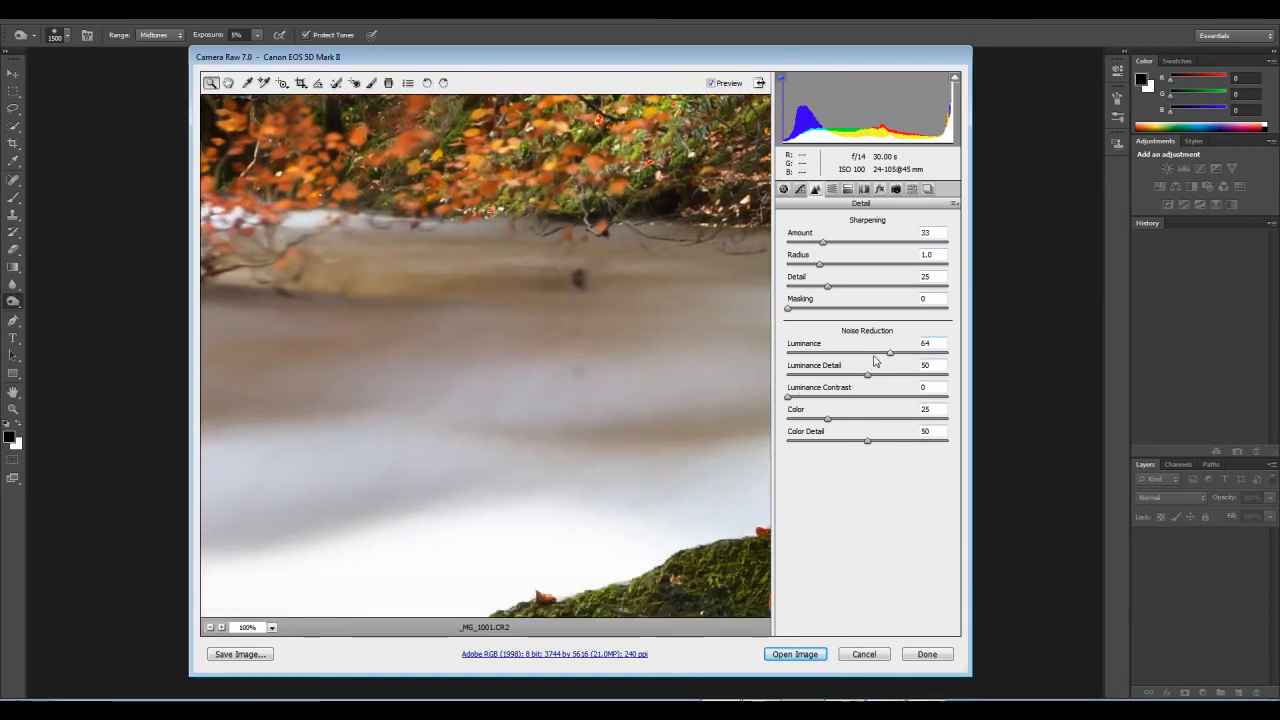
Step: Set the Luminance noise reduction to 28 and inspect the white water and the far bank
left_click(828, 353)
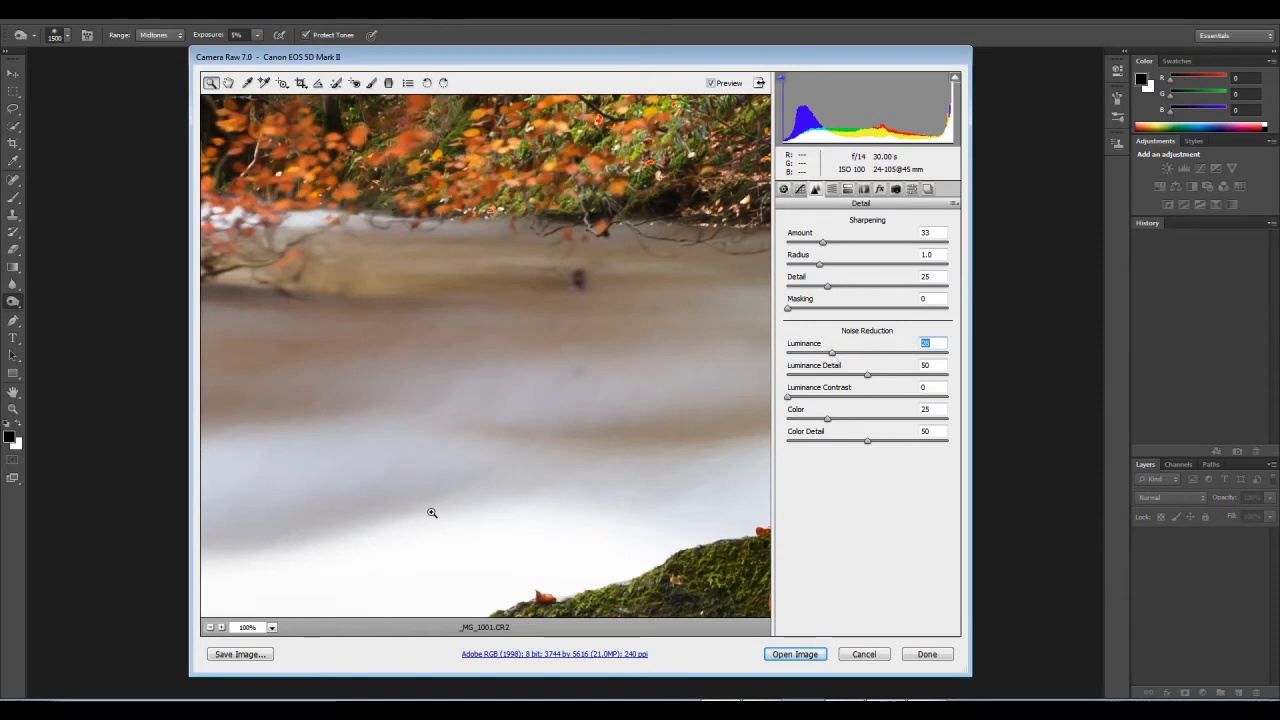
left_click_drag(353, 410, 686, 373)
left_click_drag(324, 459, 746, 400)
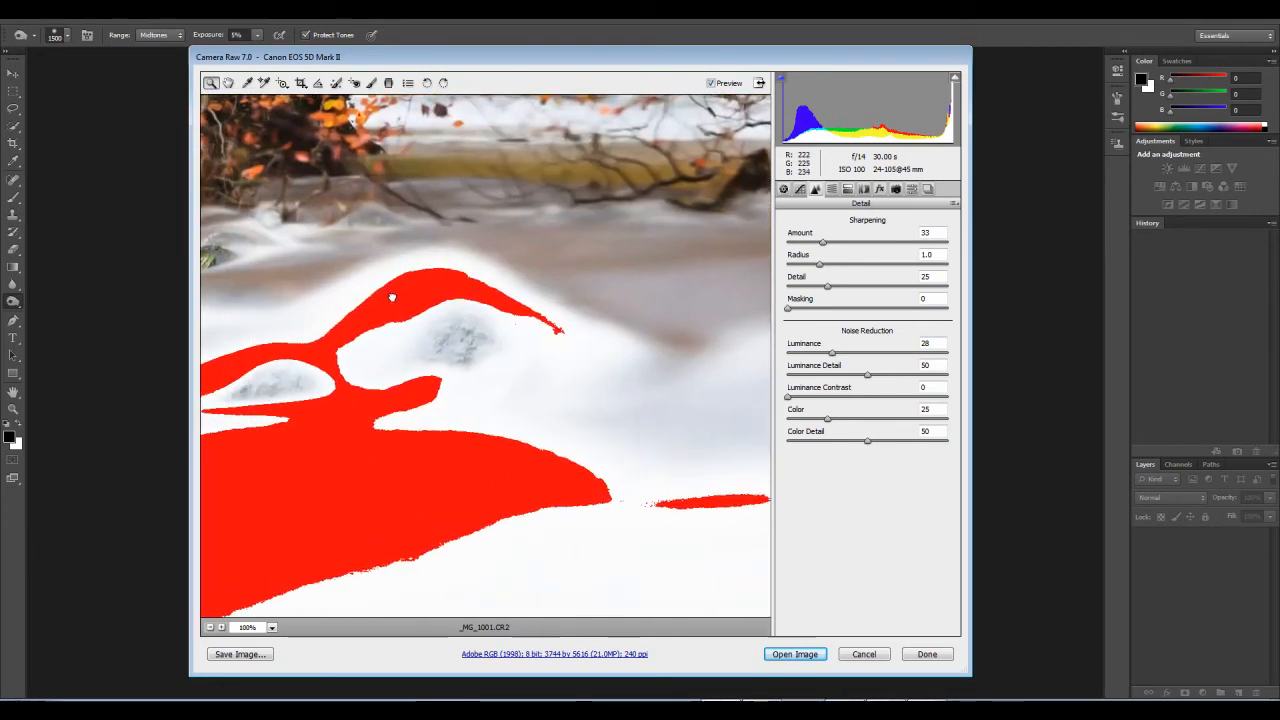
left_click_drag(451, 242, 702, 278)
Step: Set the sharpening Amount to 45 and inspect the autumn leaves and overhanging green foliage
left_click_drag(831, 237, 835, 242)
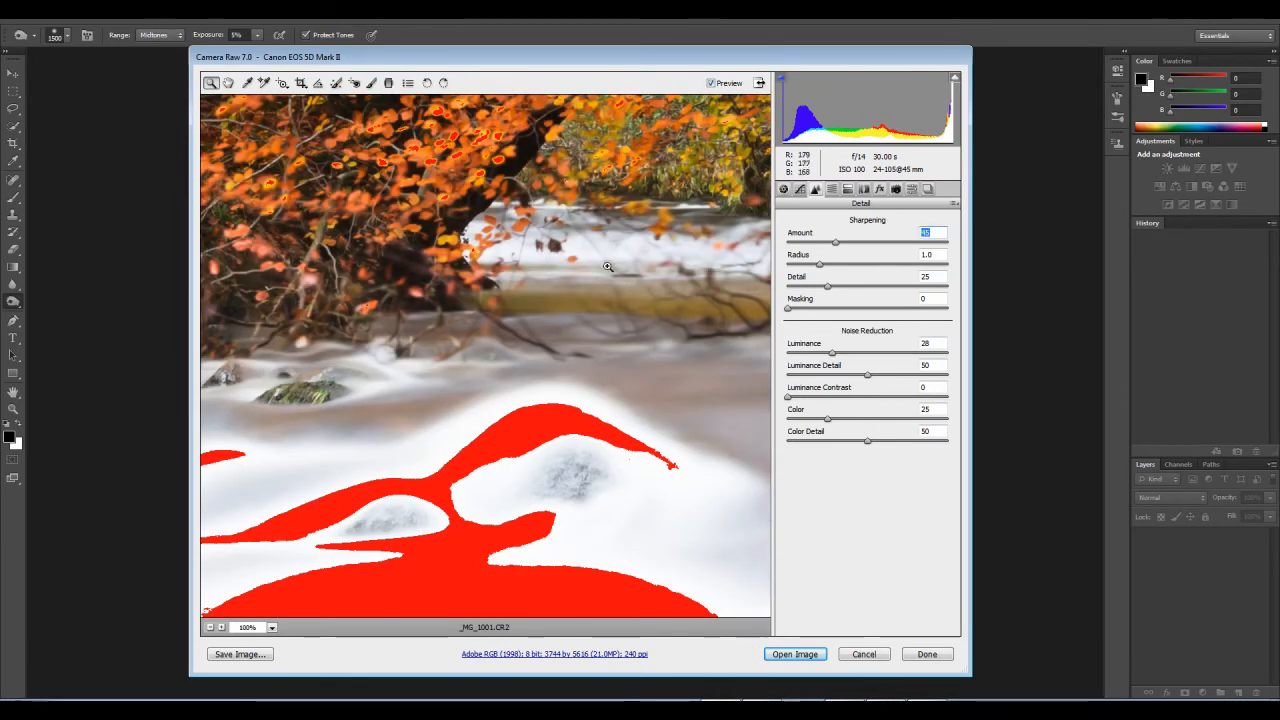
left_click_drag(582, 236, 575, 465)
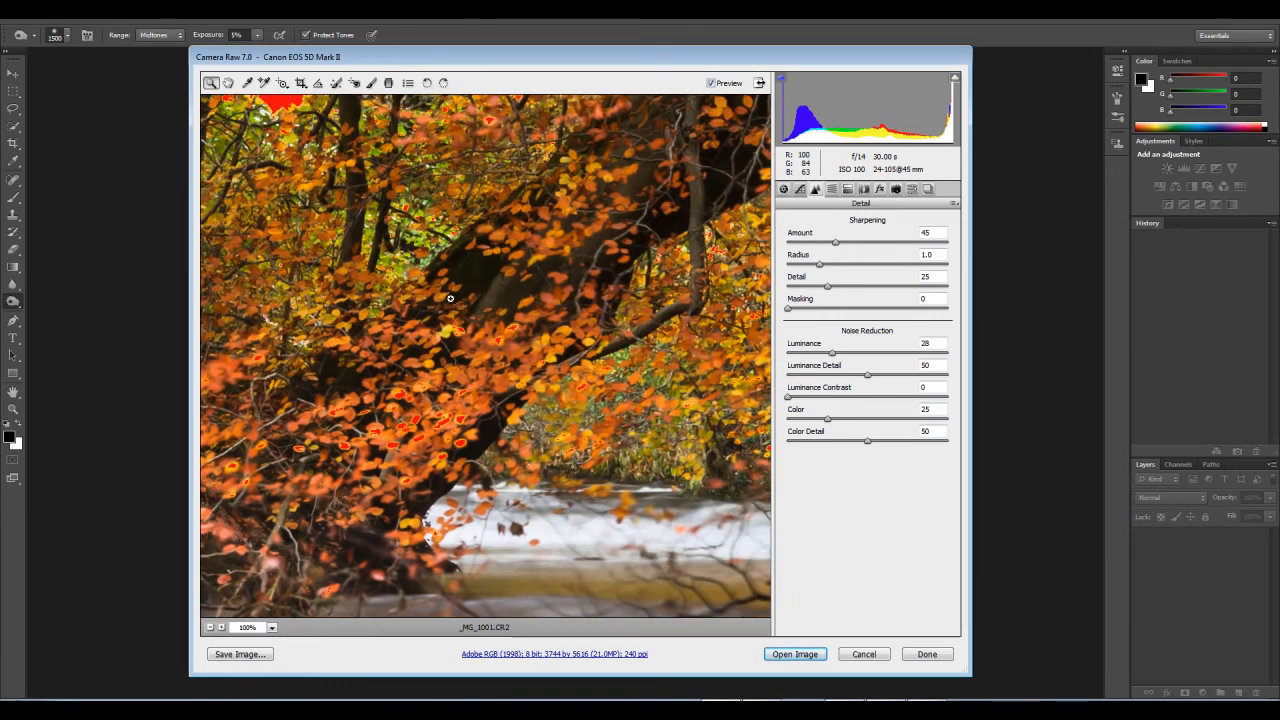
scroll(419, 291, "up", 2)
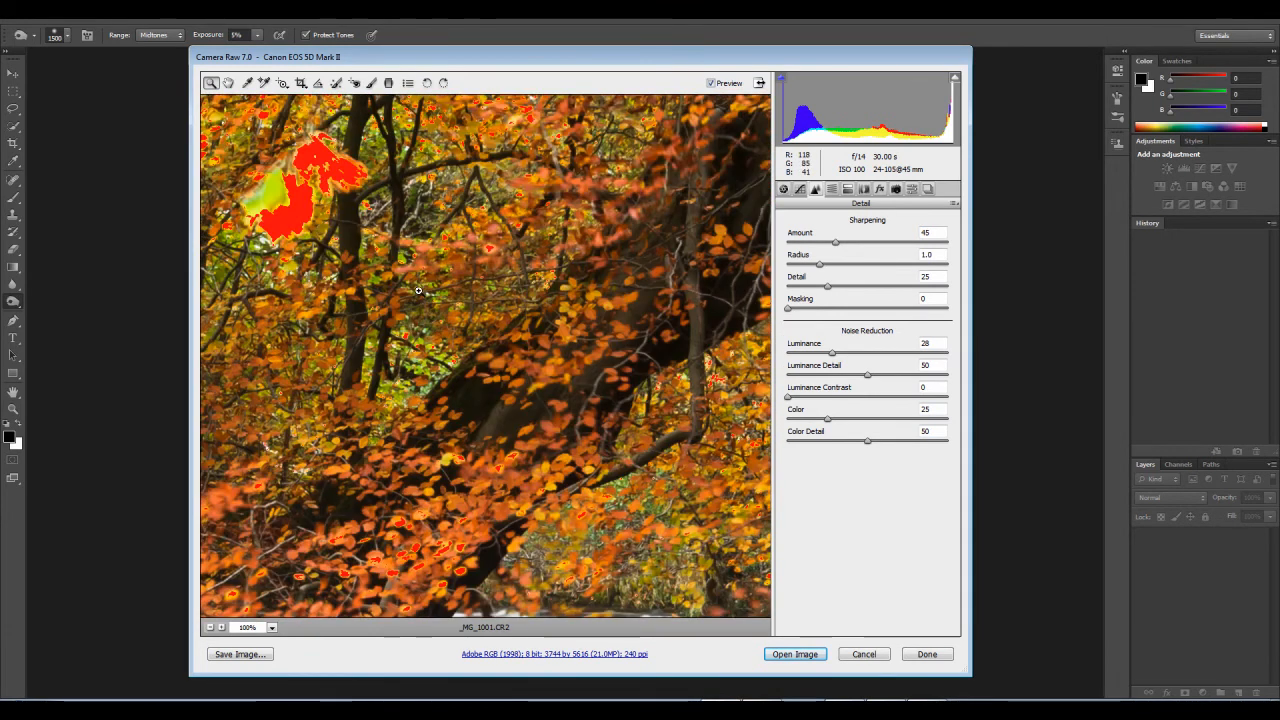
scroll(419, 291, "up", 2)
scroll(419, 291, "up", 4)
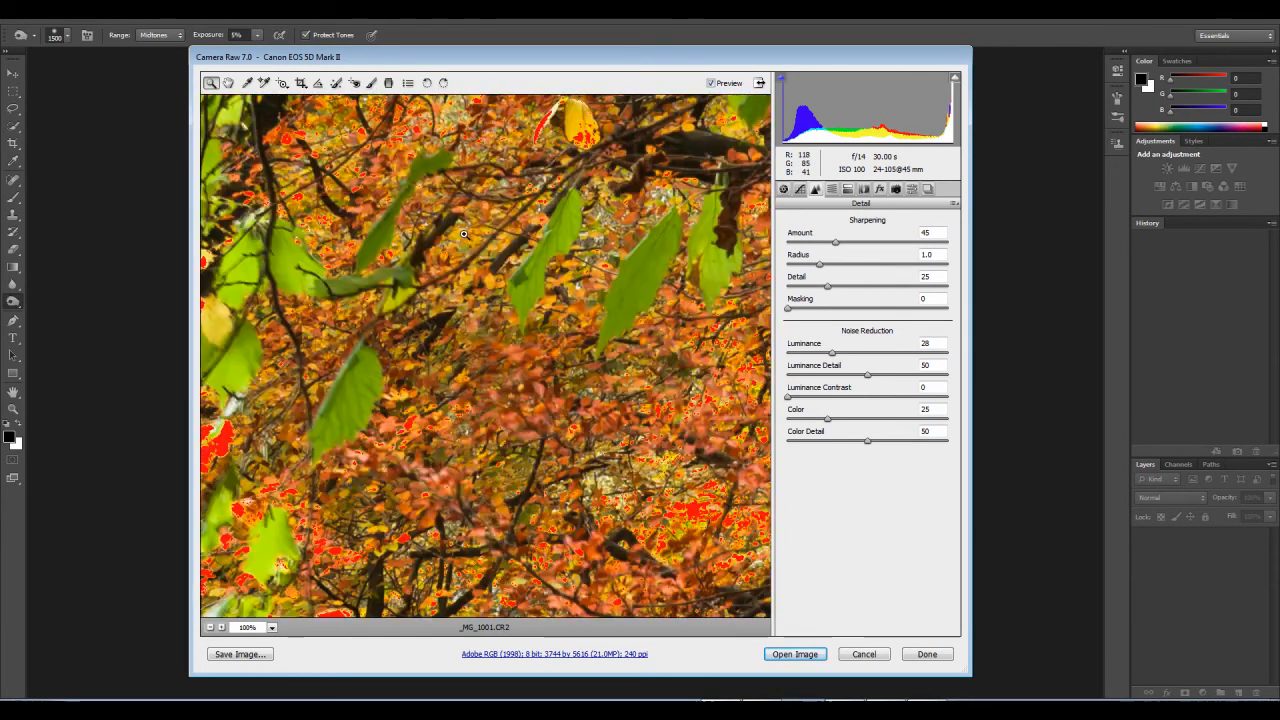
Step: Fit the whole photo in view and open the adjusted _MG_1001.CR2 in Photoshop
right_click(549, 292)
left_click(590, 463)
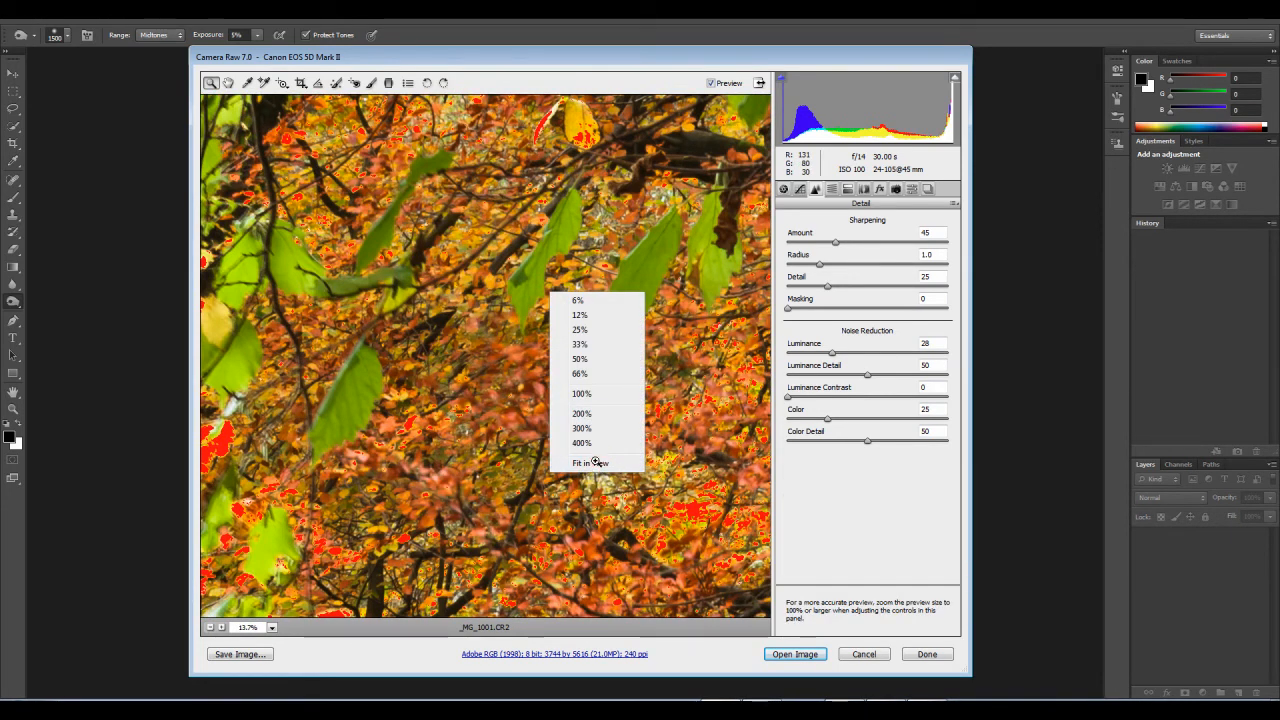
left_click(594, 461)
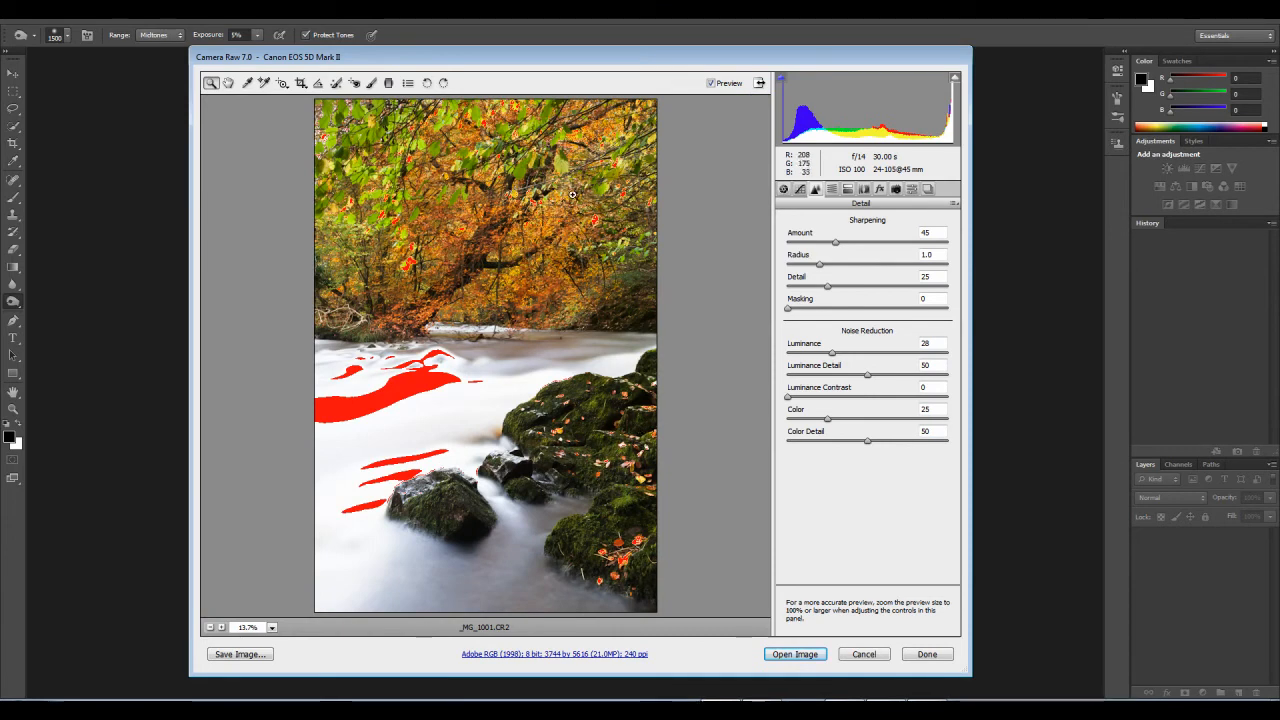
left_click(810, 655)
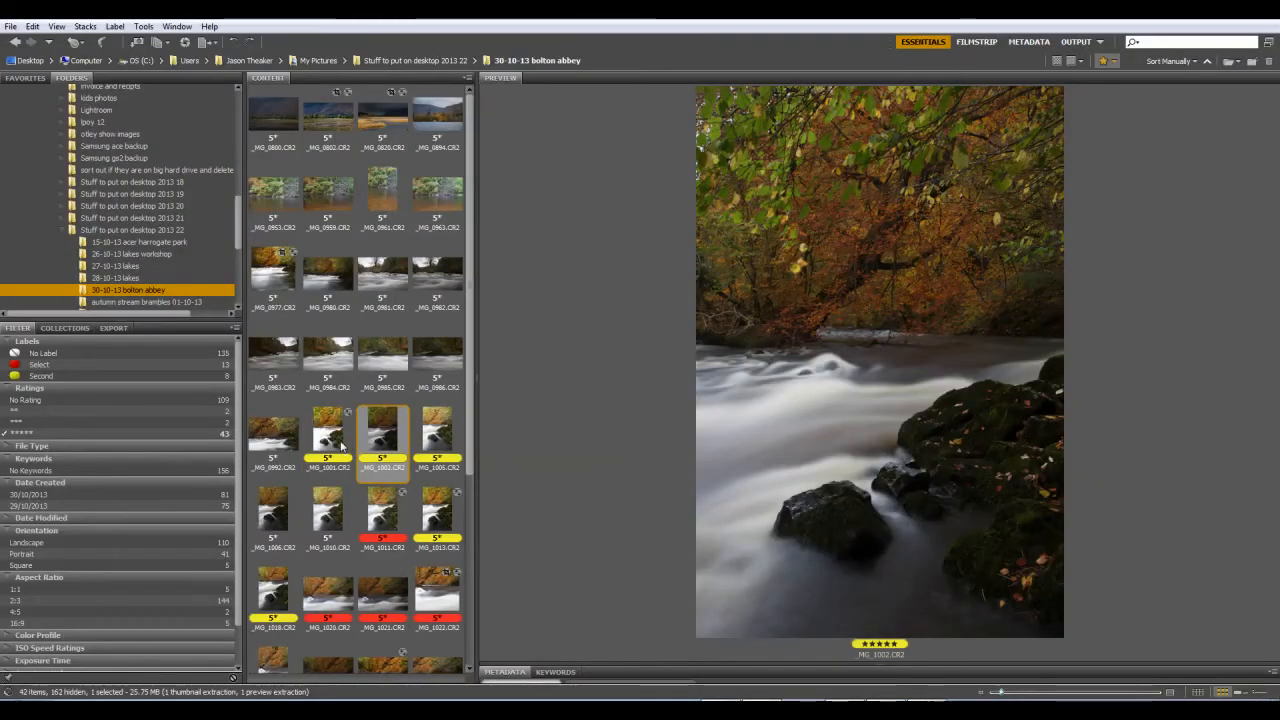
Step: In Bridge, copy the develop settings of _MG_1001.CR2
left_click(341, 445)
right_click(340, 424)
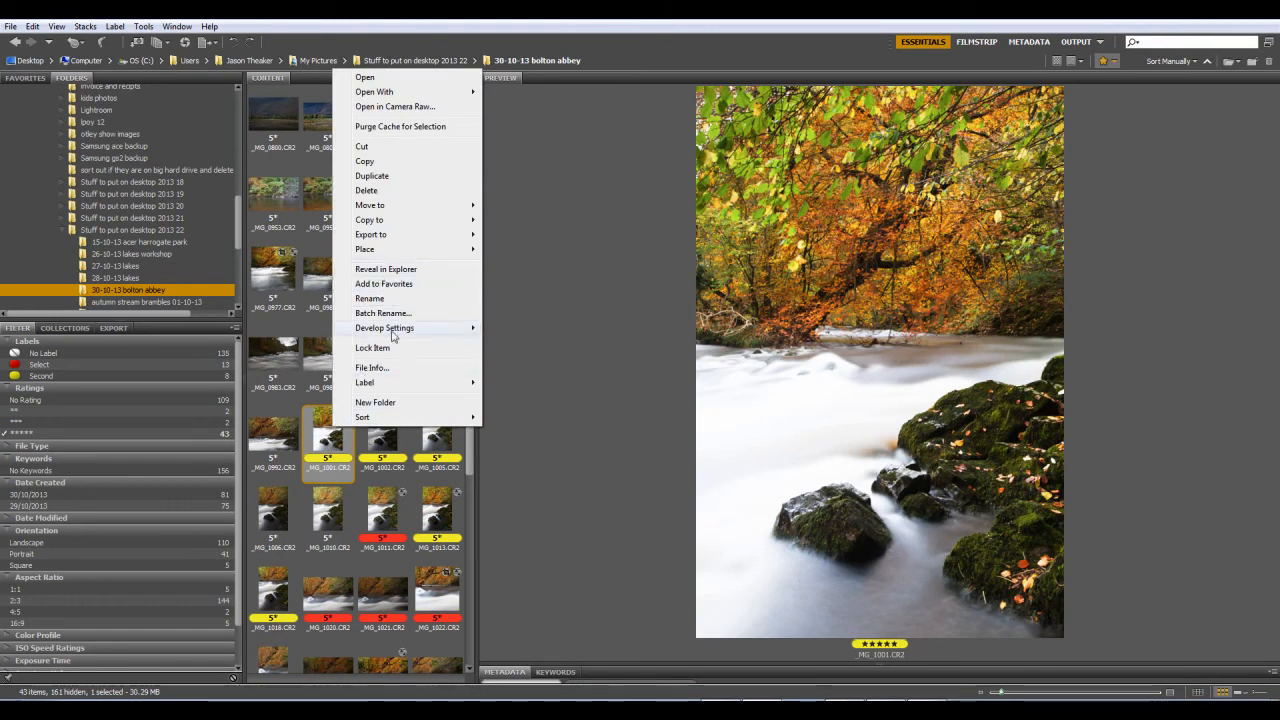
mouse_move(400, 330)
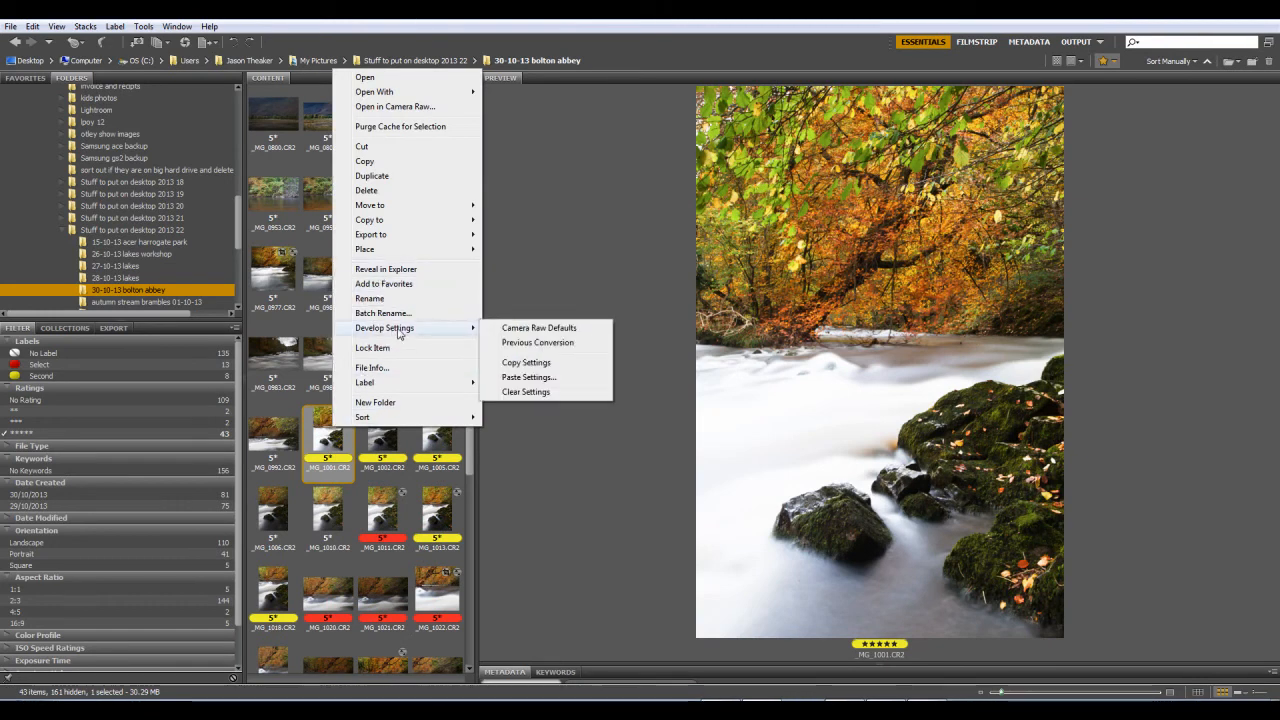
left_click(535, 366)
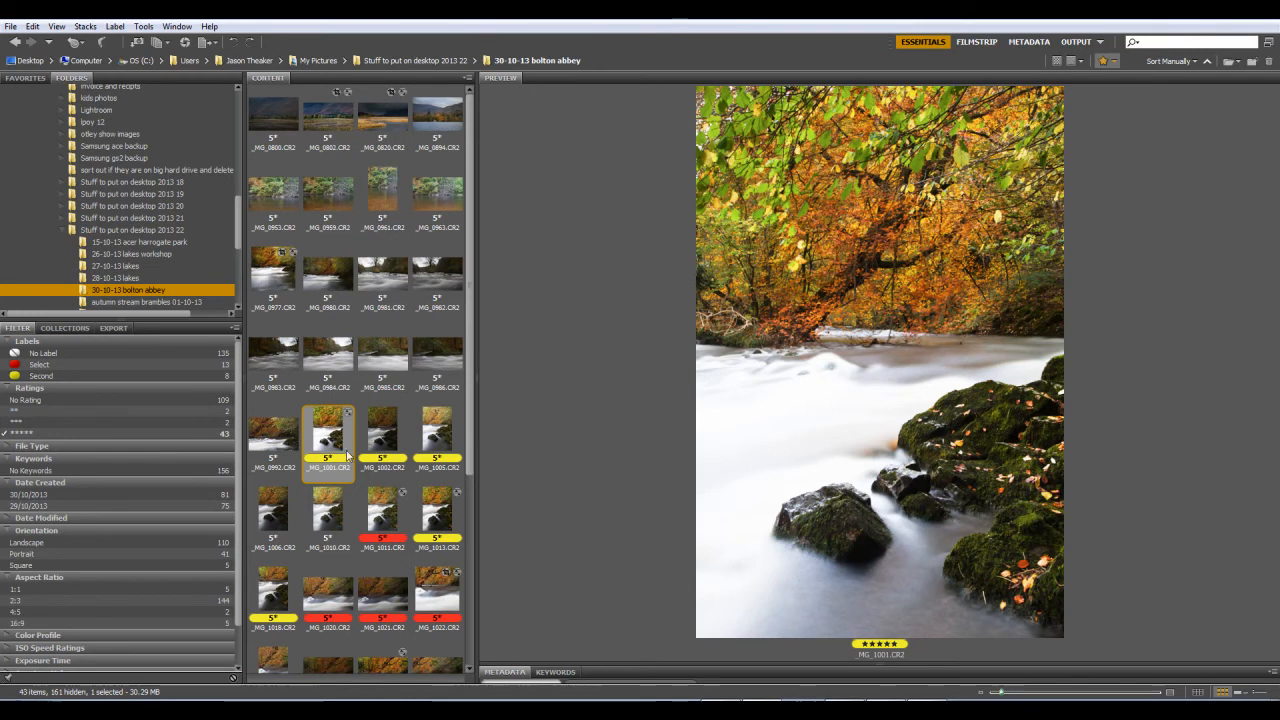
Step: Paste the copied Camera Raw settings onto _MG_1002.CR2, leaving out Crop, Spot Removal and Local Adjustments
left_click(384, 434)
right_click(390, 433)
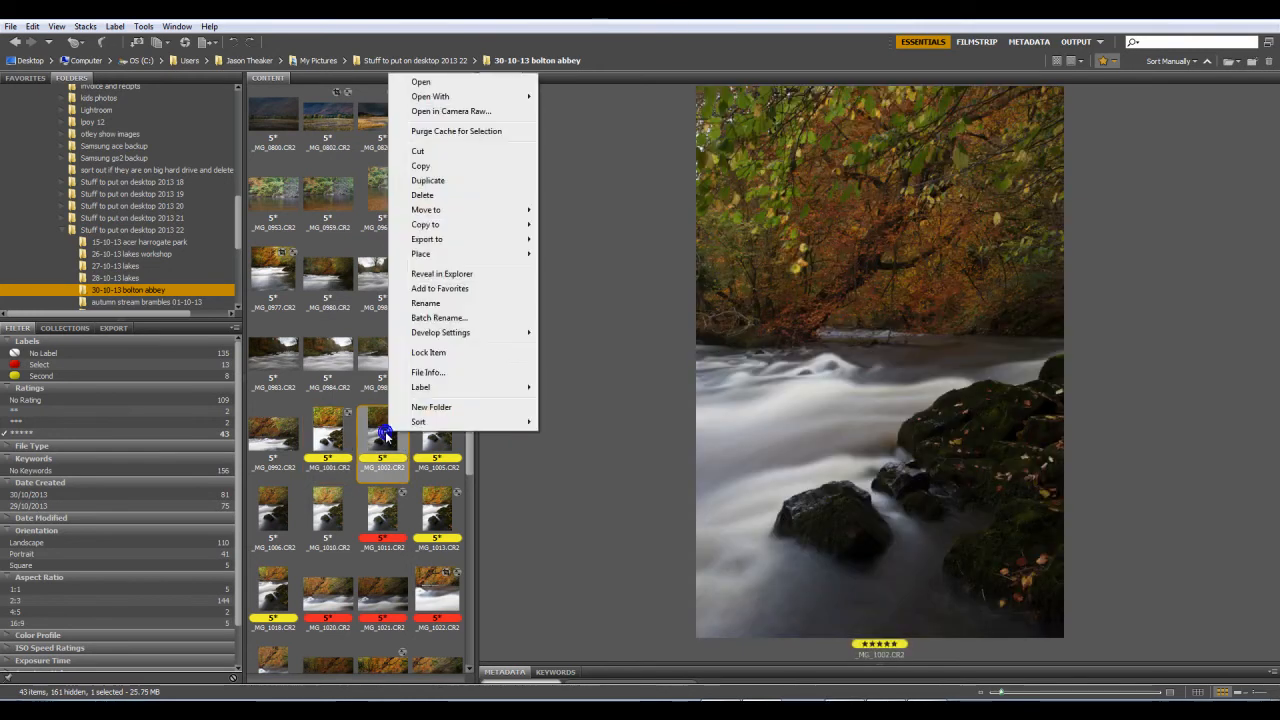
mouse_move(440, 332)
left_click(592, 382)
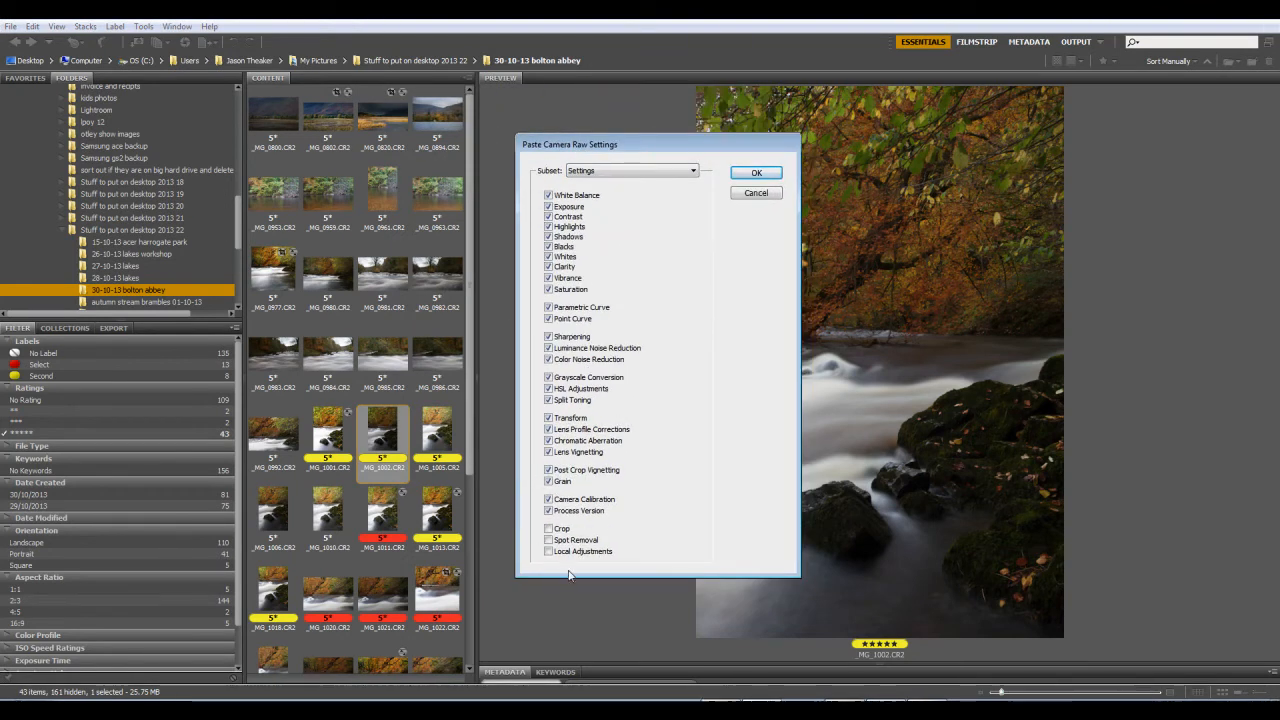
left_click(756, 173)
Step: Compare the previews of _MG_1001.CR2 and _MG_1002.CR2, checking the trees, water and rocks
key("Right")
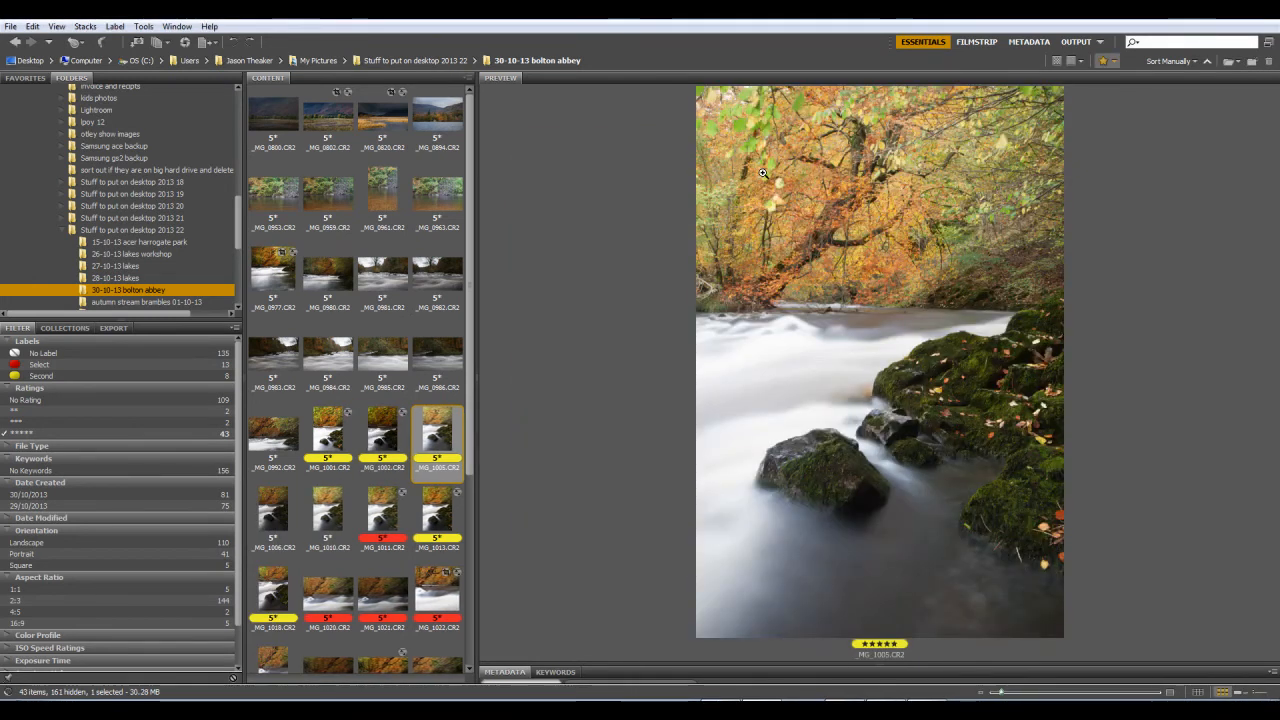
left_click(390, 436)
left_click(338, 438)
left_click(393, 444)
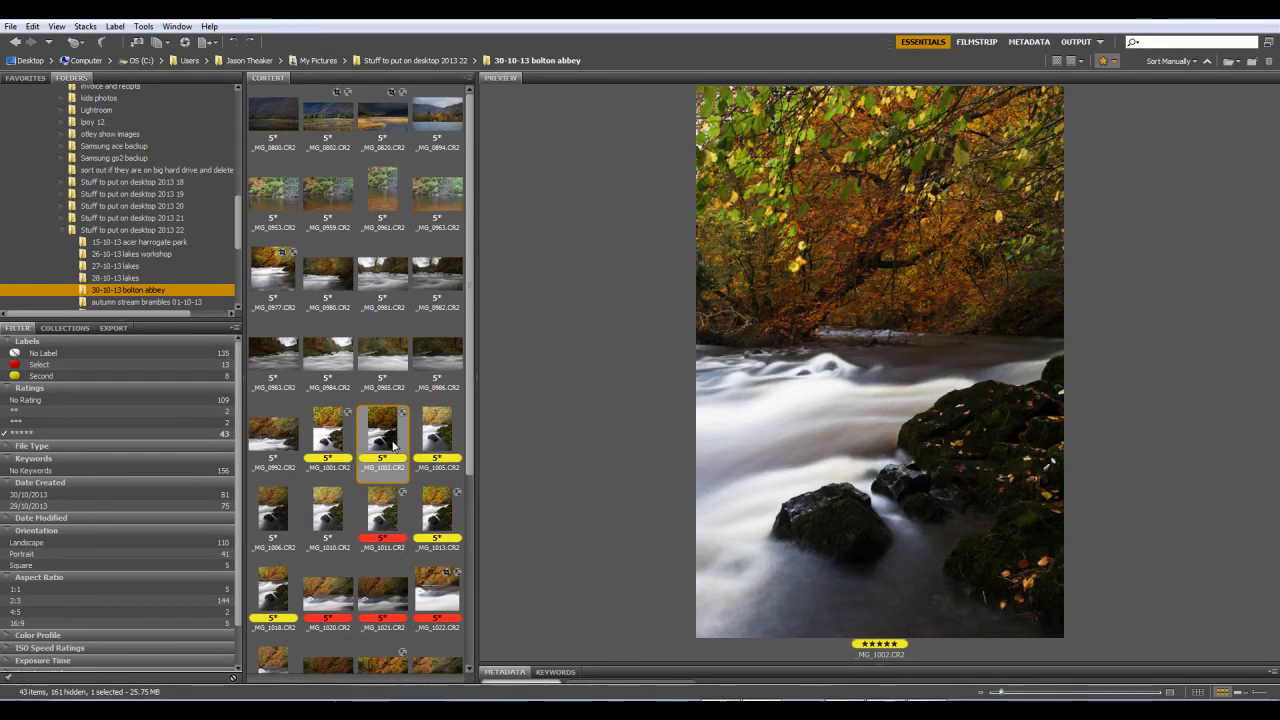
left_click(330, 436)
left_click(386, 444)
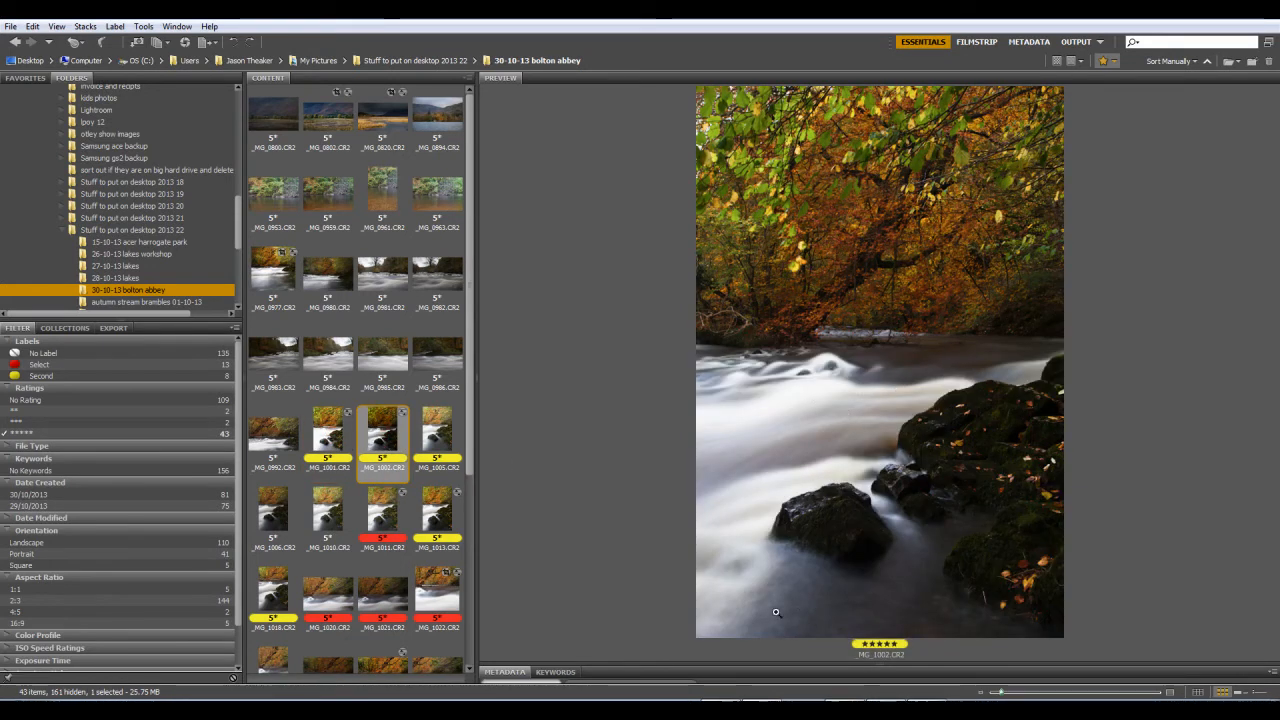
left_click(335, 425)
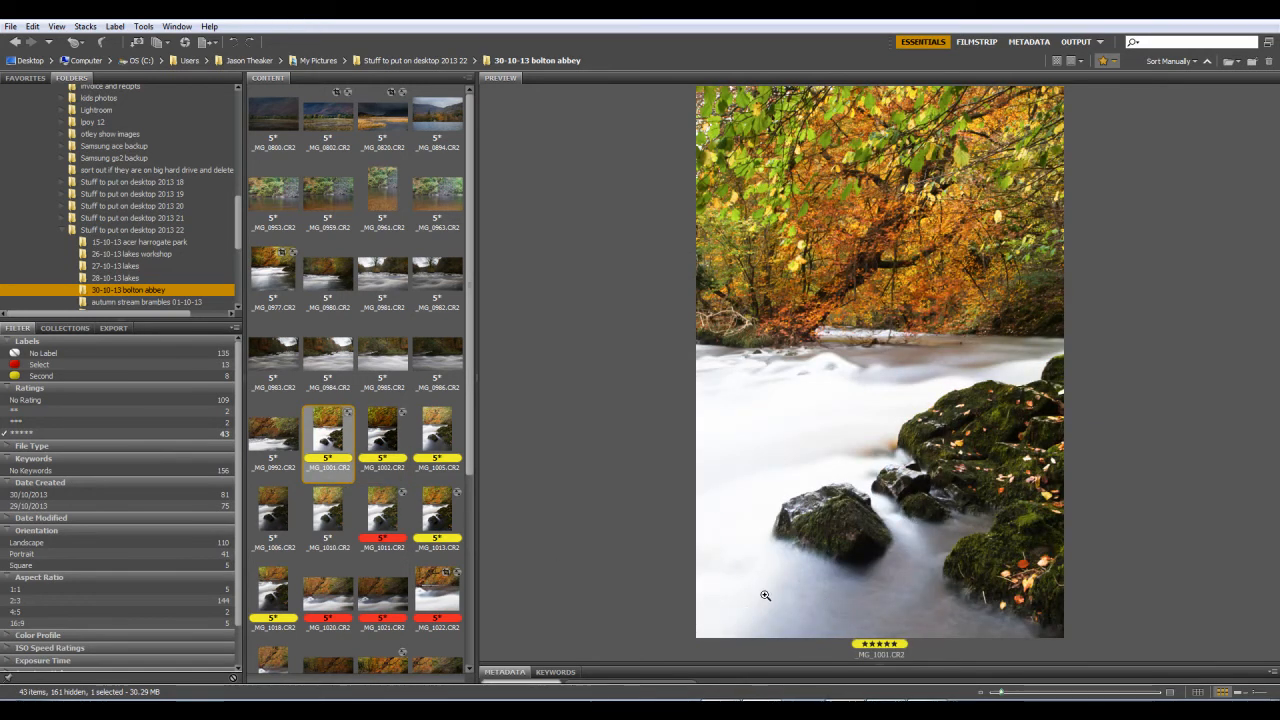
left_click(377, 434)
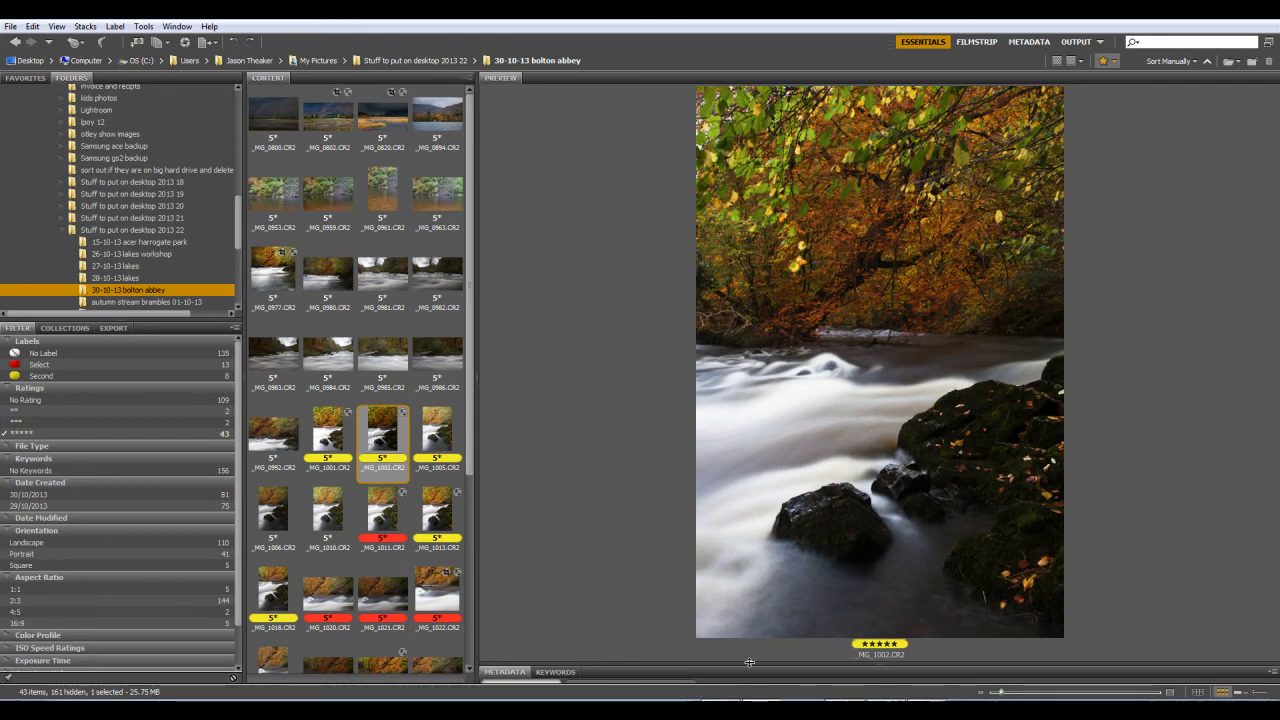
Step: Open _MG_1002.CR2 in Camera Raw and set its Contrast to -8 and Highlights to -3
double_click(381, 438)
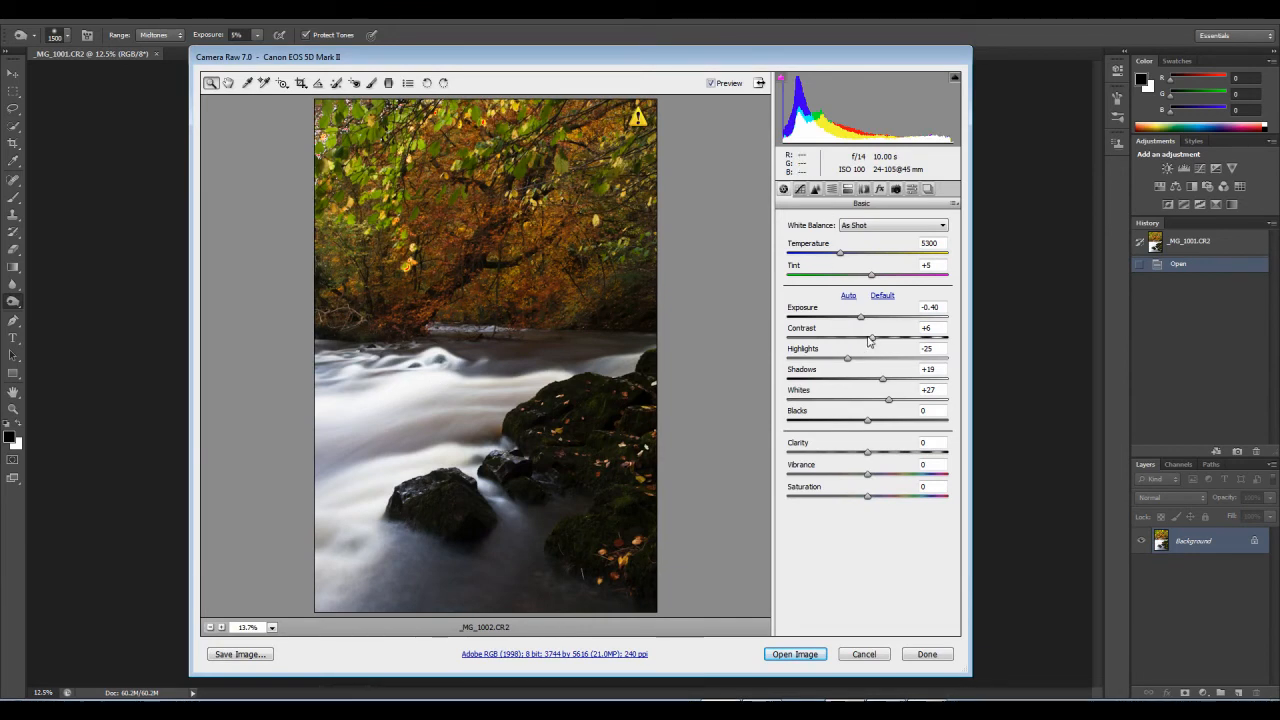
left_click_drag(868, 340, 862, 346)
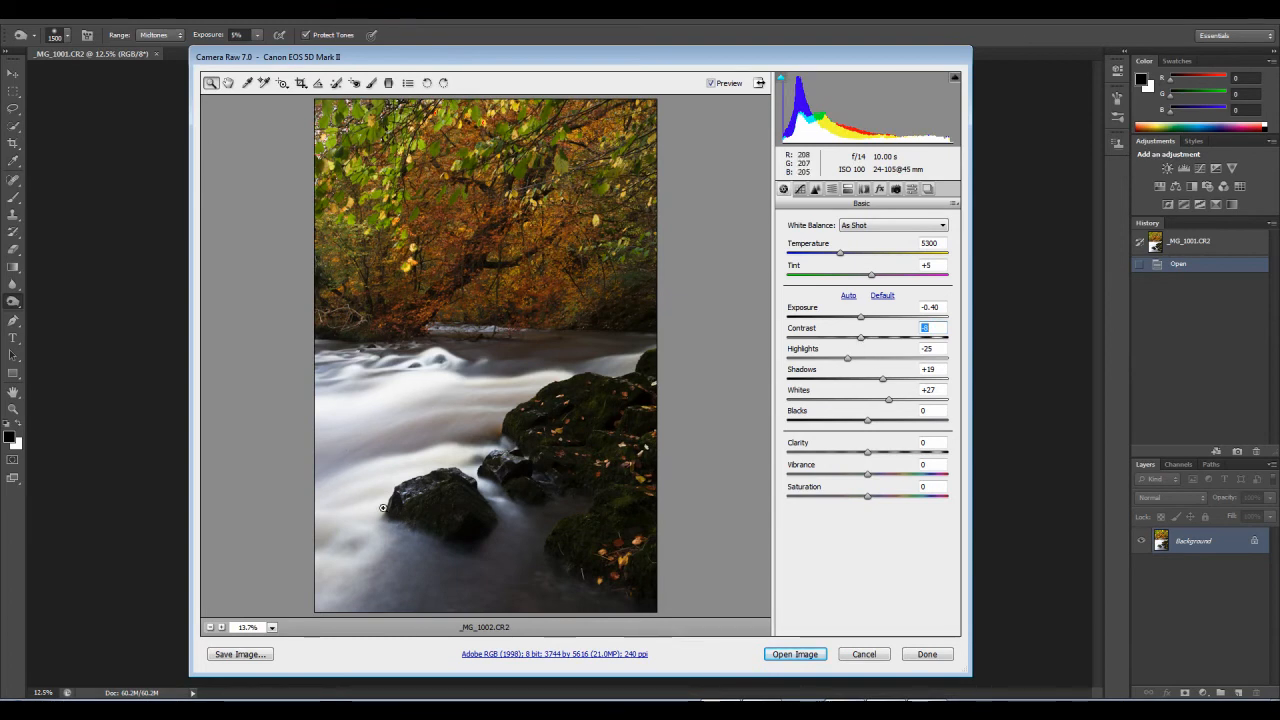
left_click_drag(852, 365, 865, 363)
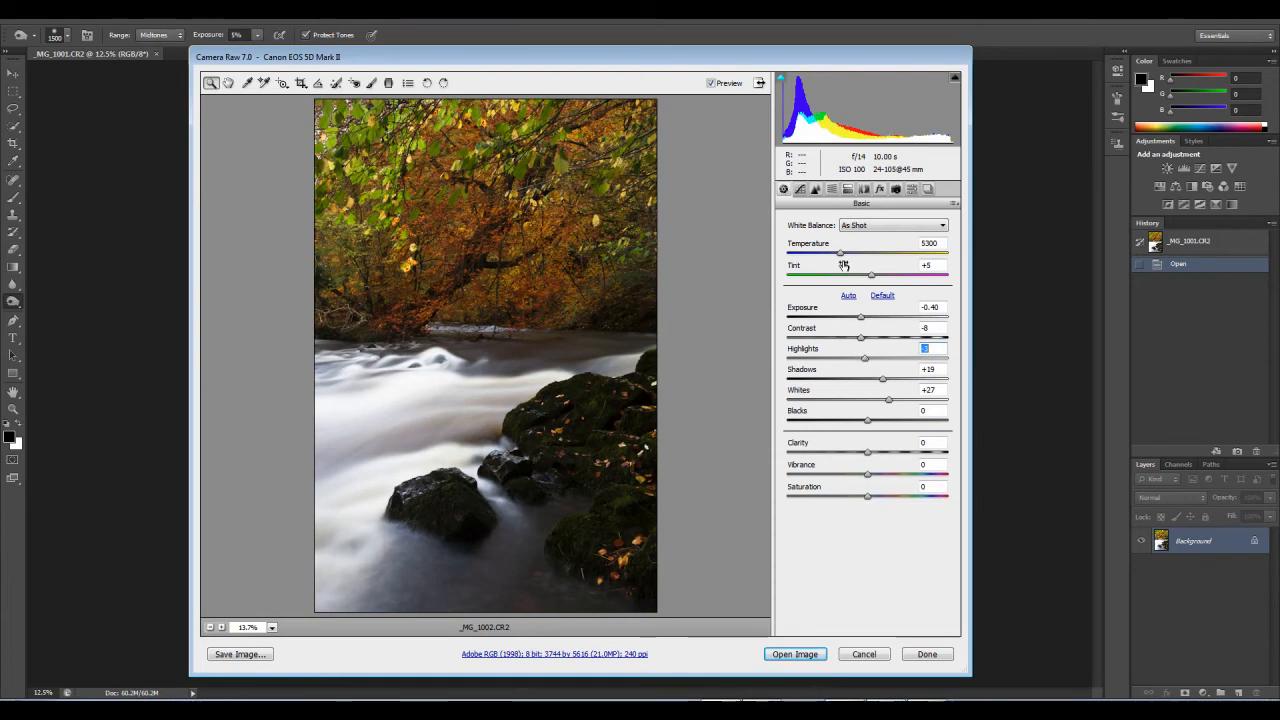
Step: Set the parametric tone curve's Highlights to +28, Lights to +85 and Shadows to +3, moving the split between Lights and Highlights slightly brighter
left_click(799, 189)
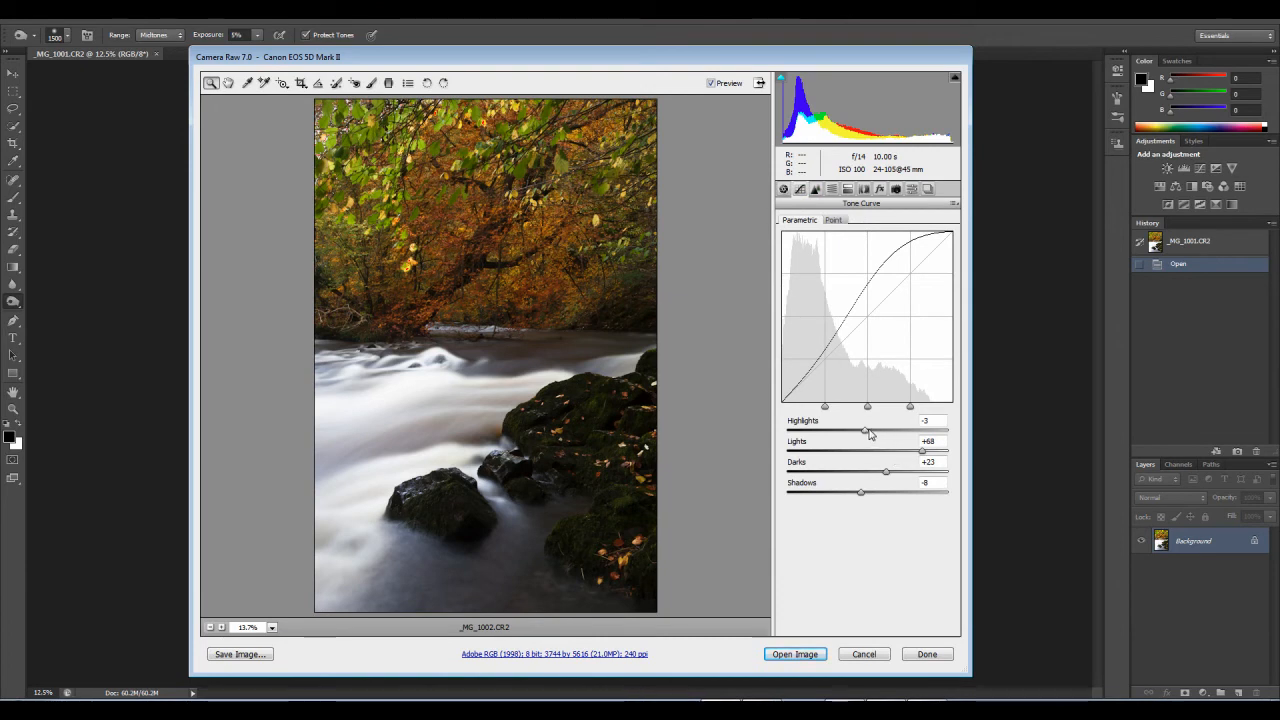
left_click_drag(868, 432, 873, 433)
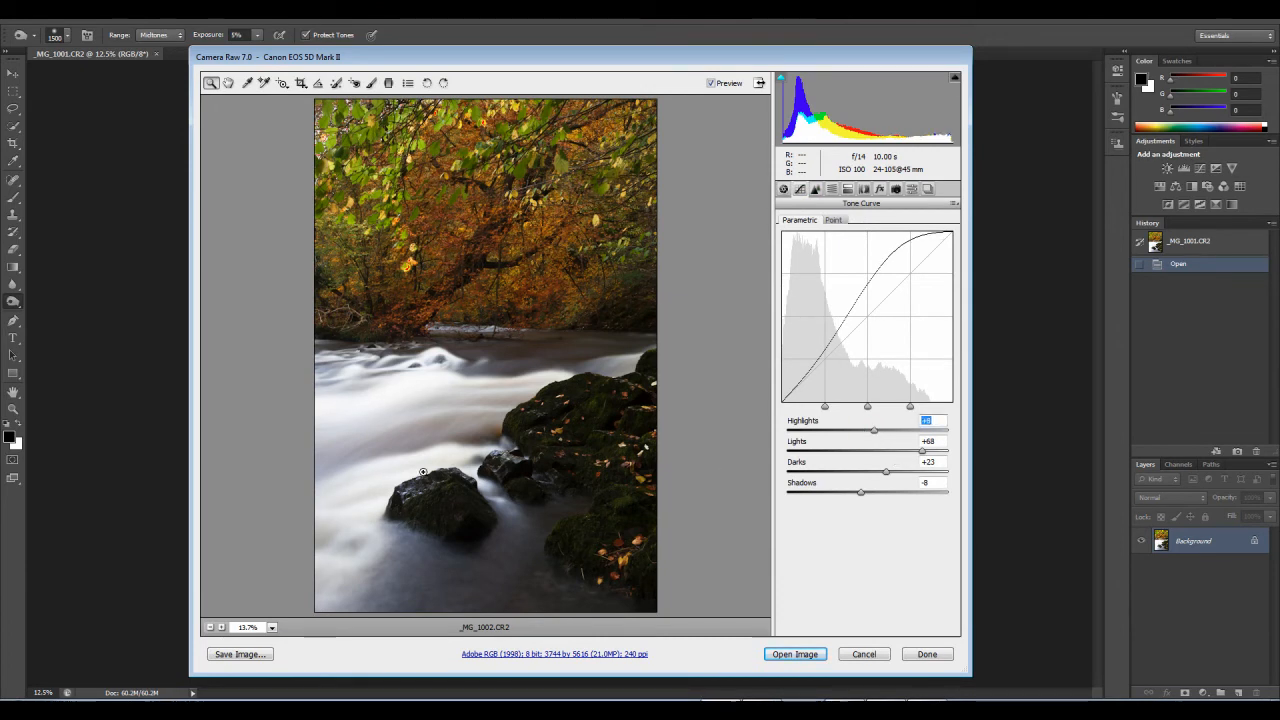
left_click(909, 407)
left_click_drag(909, 407, 922, 452)
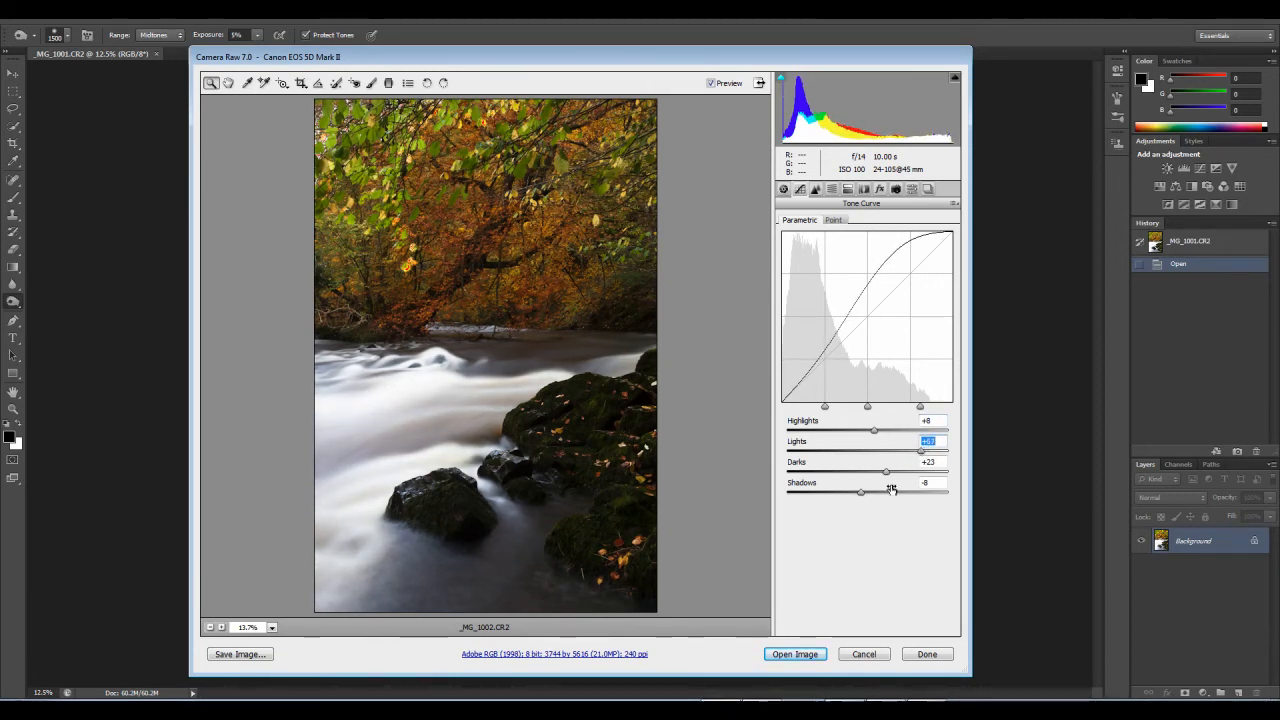
left_click_drag(862, 491, 873, 496)
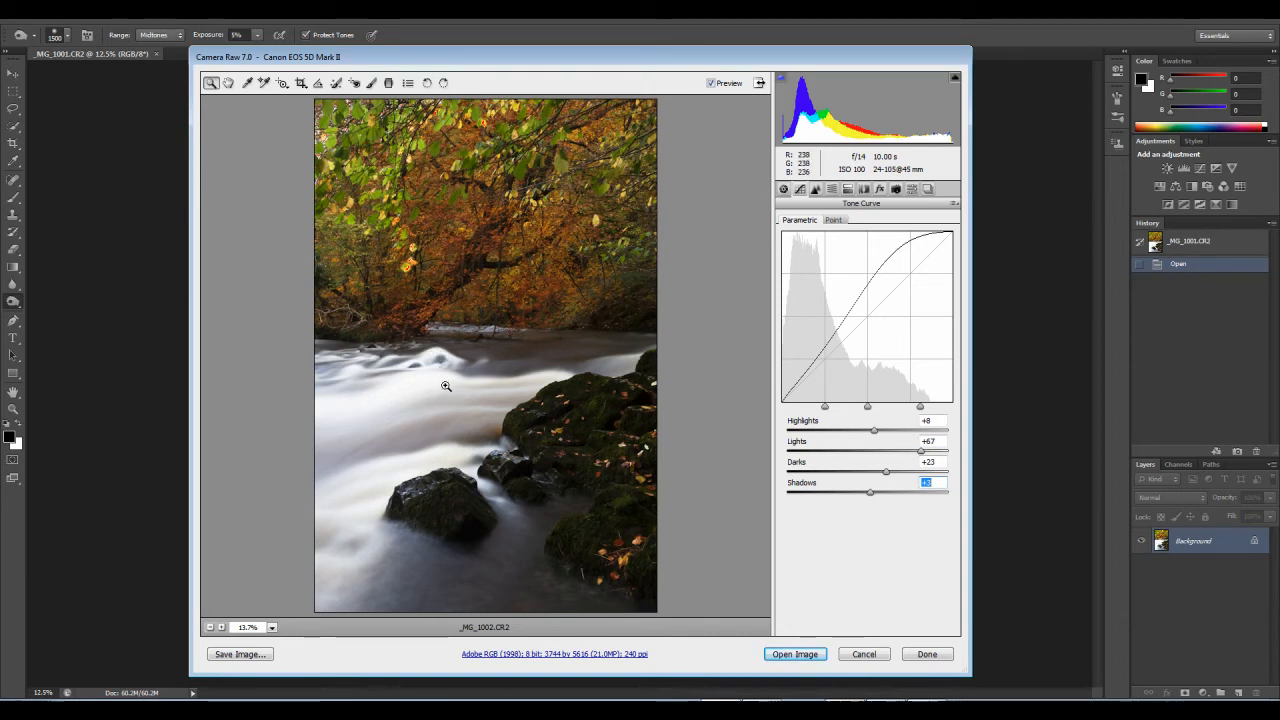
left_click_drag(874, 430, 937, 455)
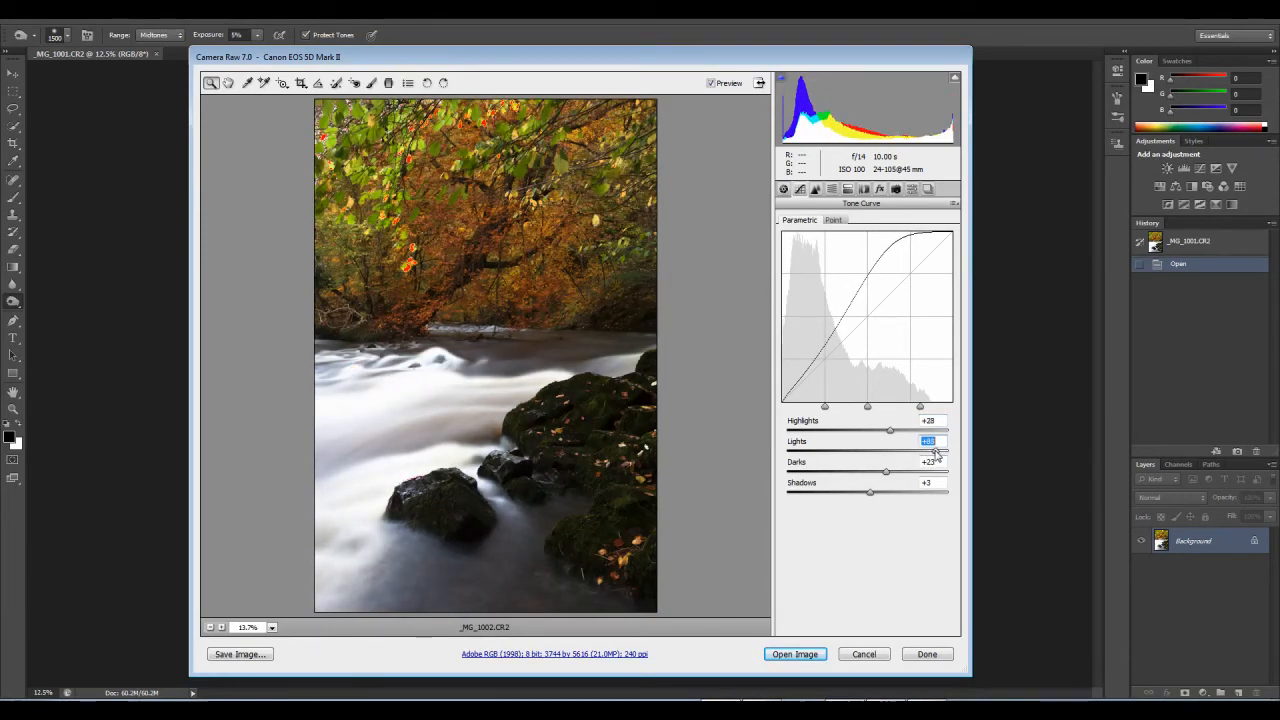
Step: Set the parametric tone curve's Lights to +86 and inspect the river water at 100% magnification
left_click(936, 452)
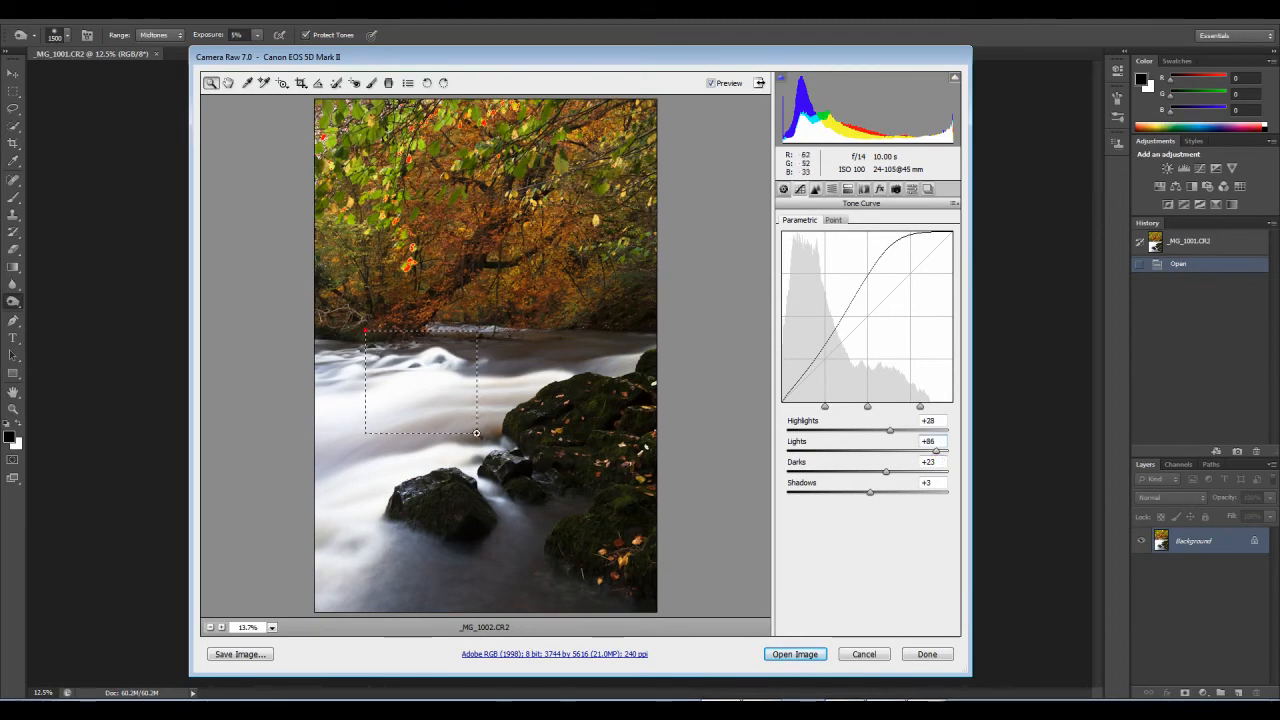
left_click(484, 438)
right_click(478, 340)
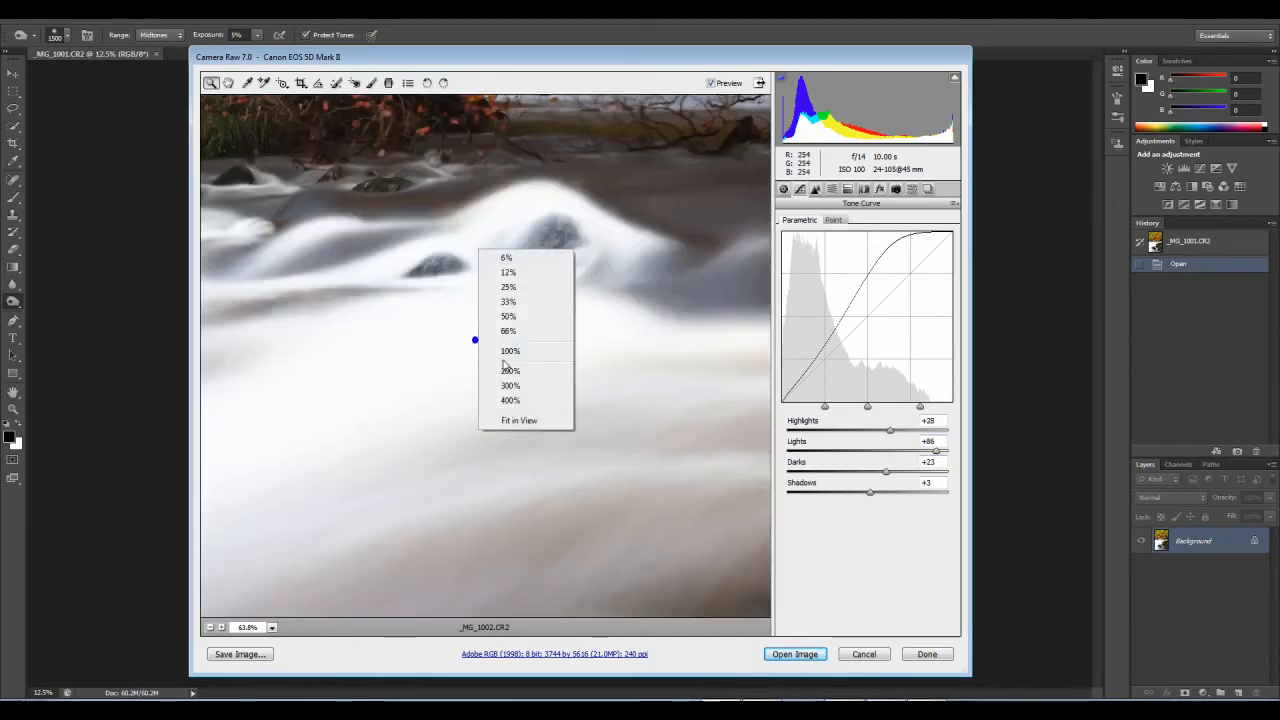
left_click(512, 351)
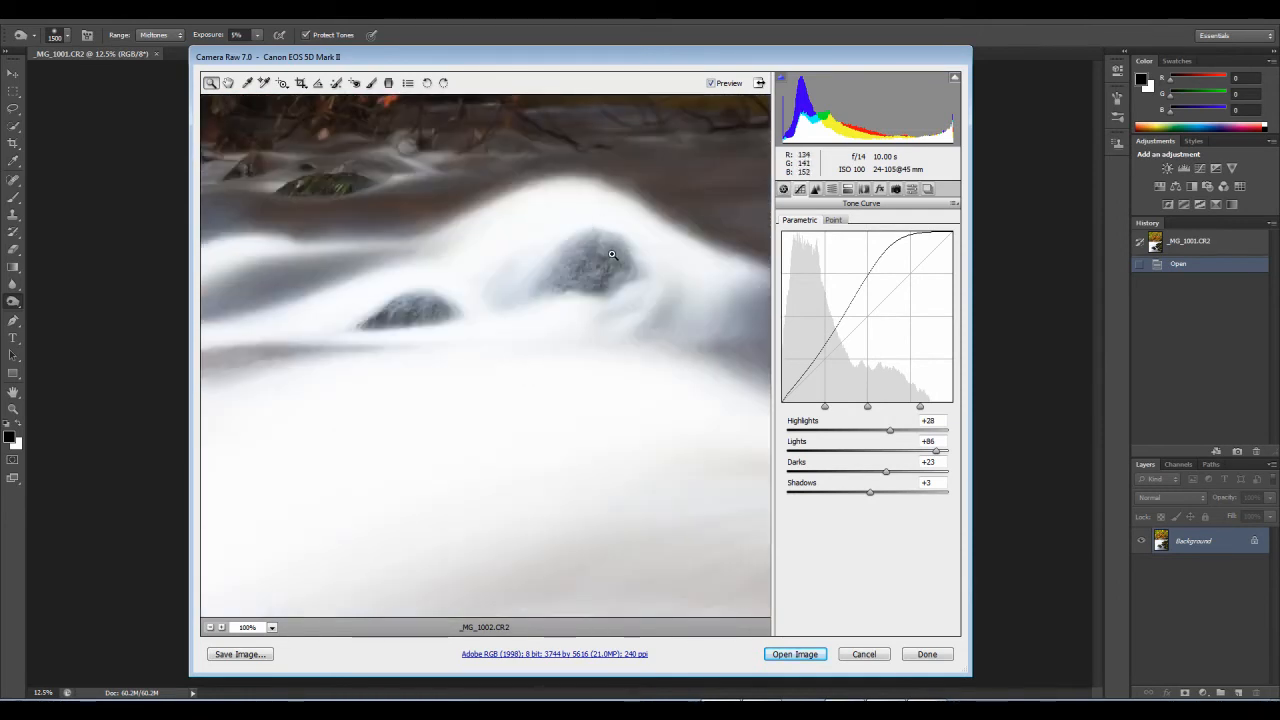
scroll(602, 222, "up", 3)
scroll(537, 217, "down", 12)
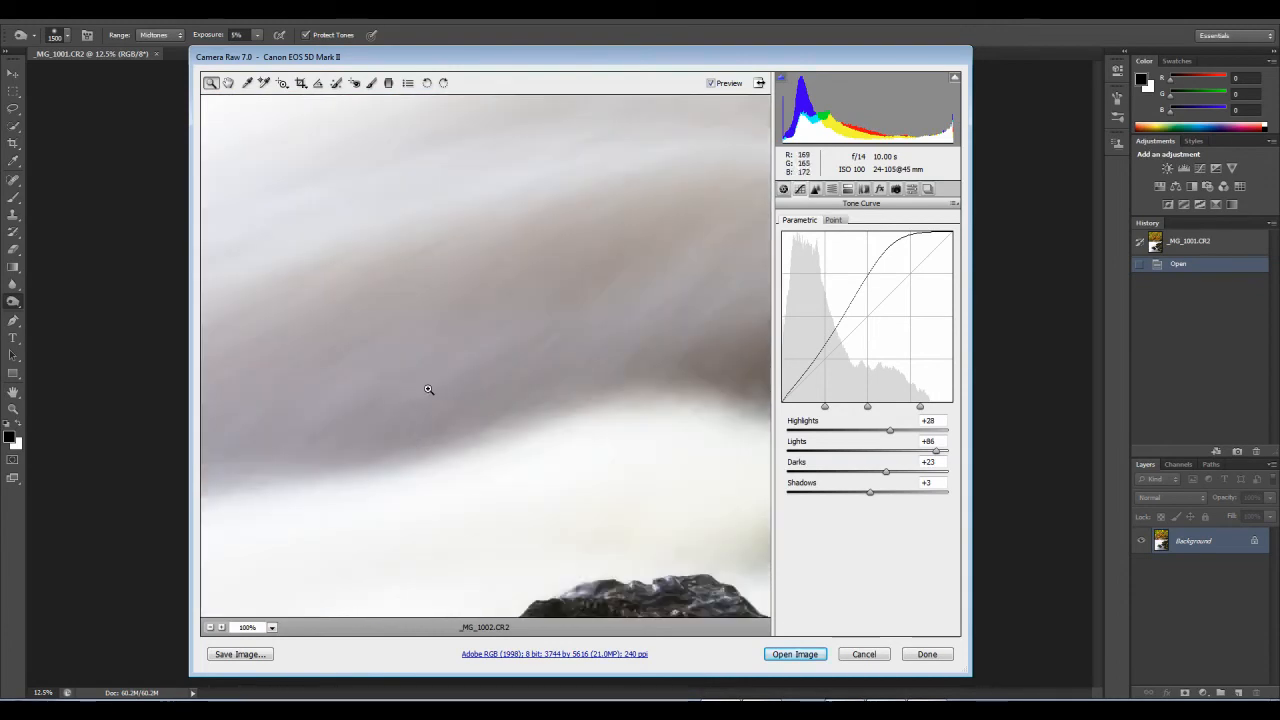
Step: Set the sharpening Amount to 29 and the Luminance noise reduction to 18
left_click(816, 189)
left_click(818, 243)
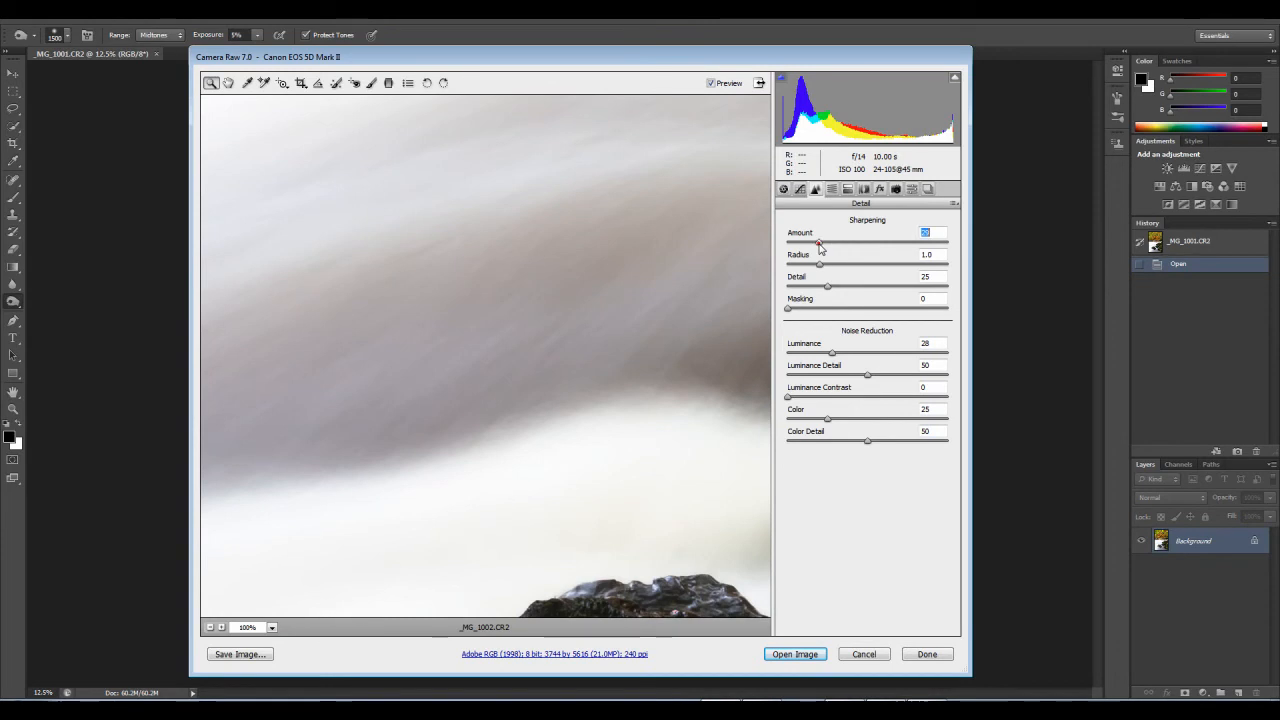
left_click(809, 351)
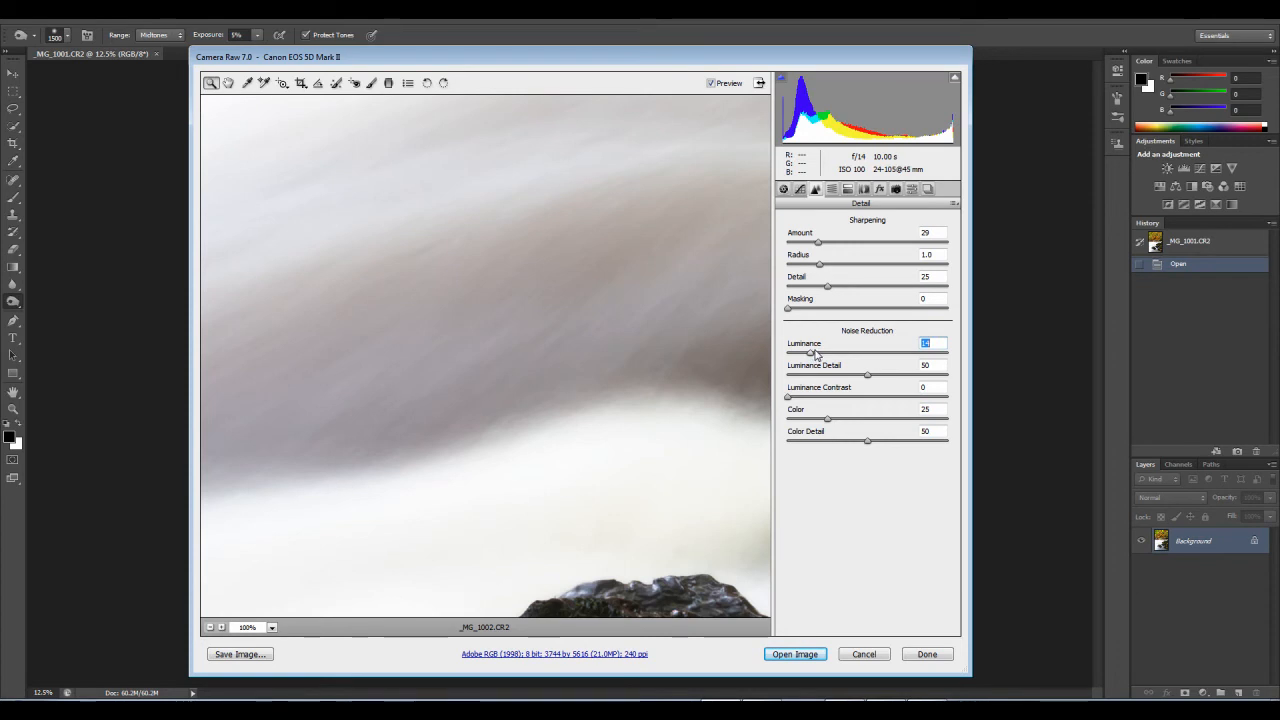
left_click(816, 352)
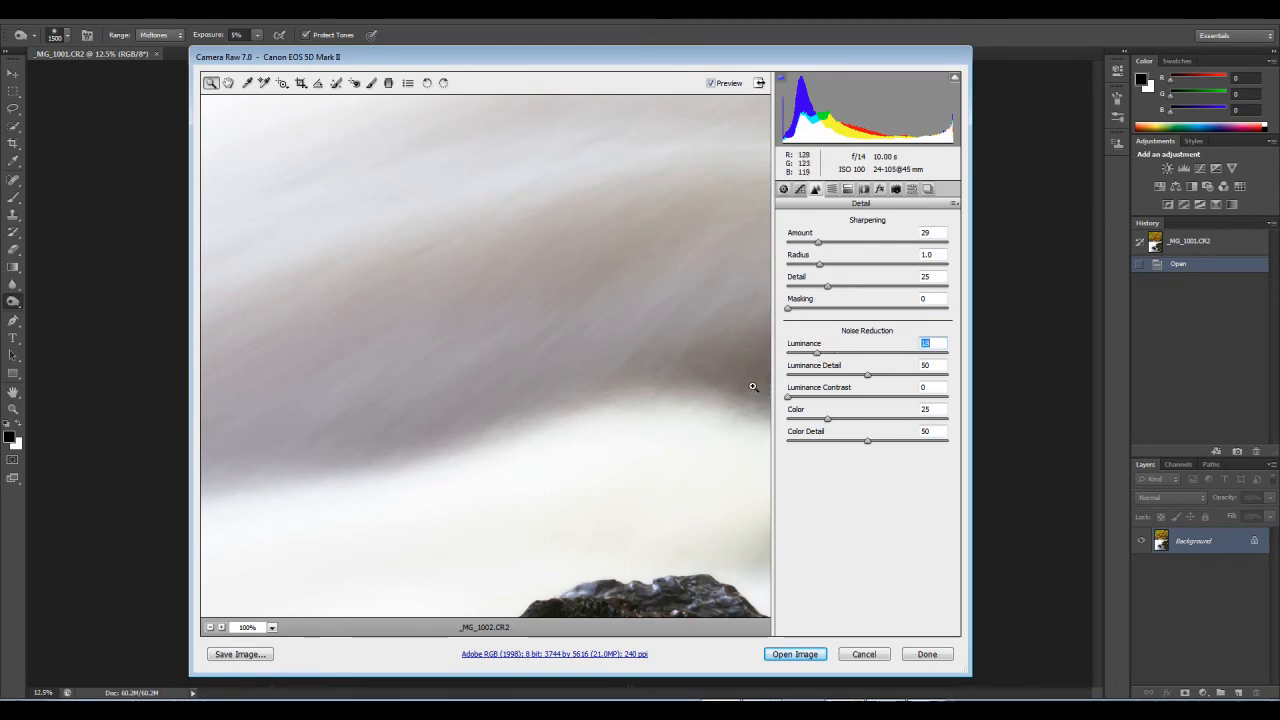
Step: Check the water around the mossy rocks and lower the parametric tone curve's Highlights to +21
left_click_drag(640, 360, 351, 376)
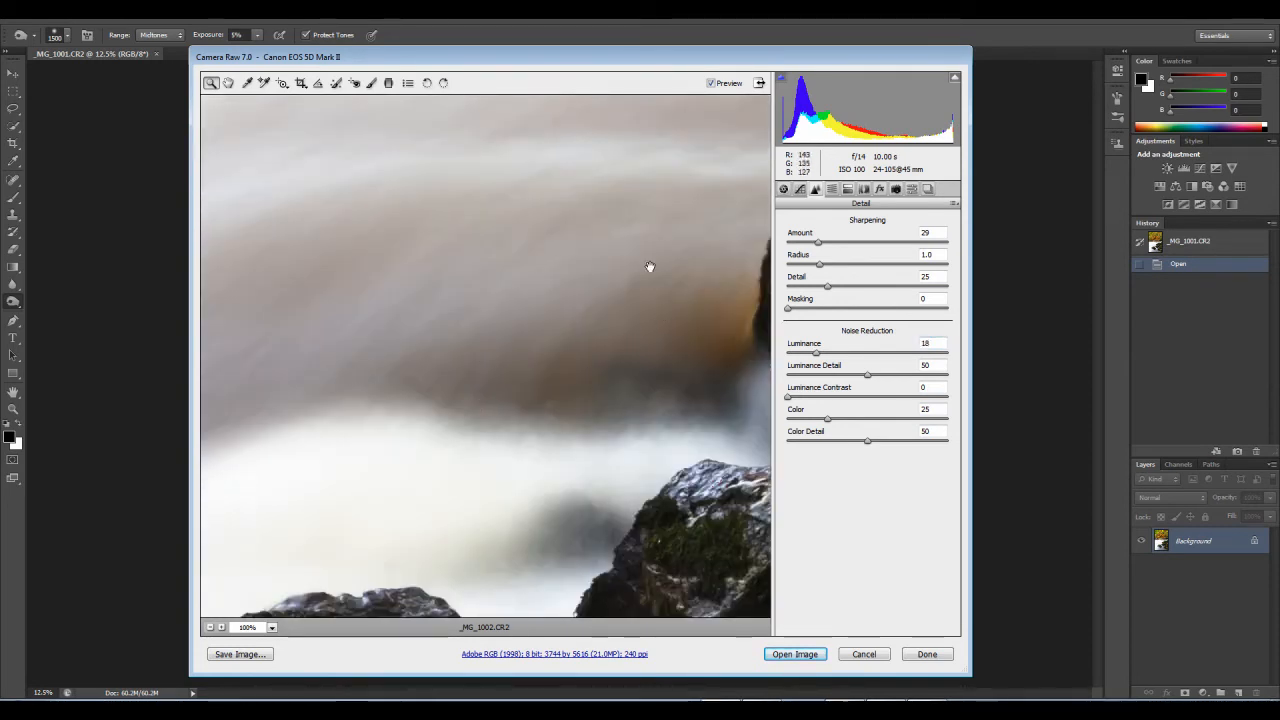
left_click_drag(646, 249, 514, 429)
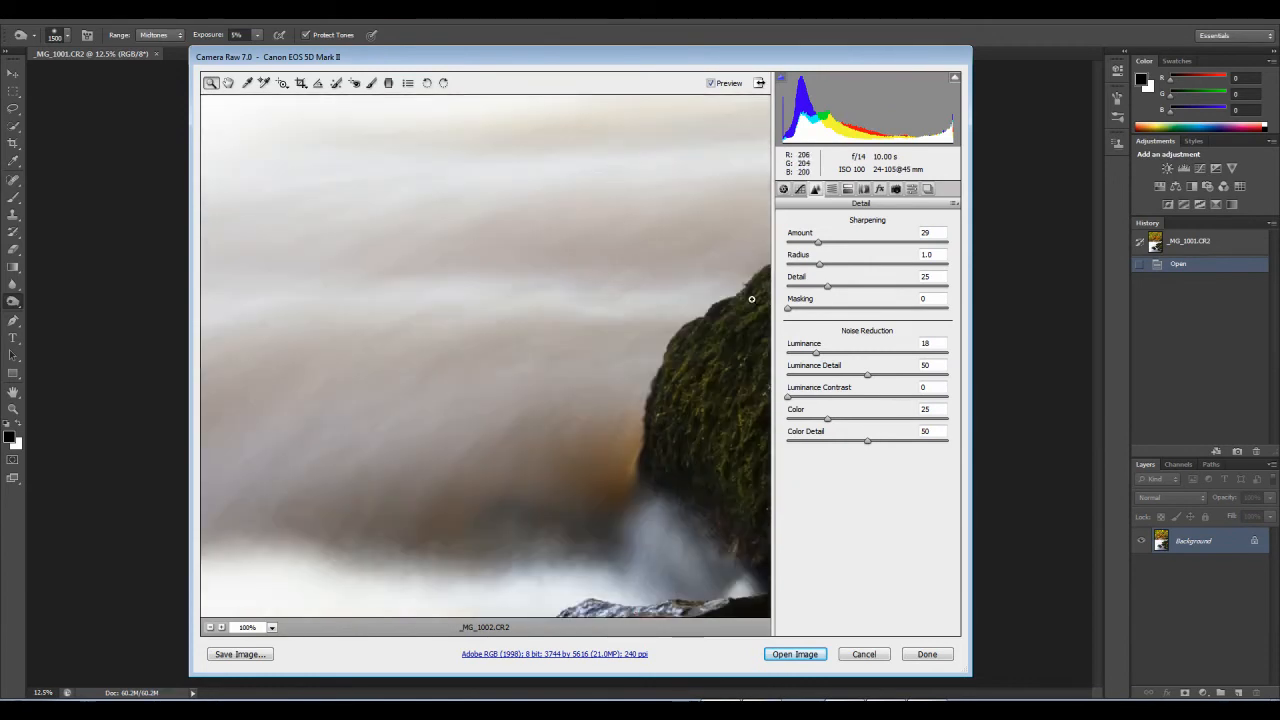
left_click(799, 189)
left_click_drag(888, 430, 883, 430)
left_click_drag(531, 497, 517, 249)
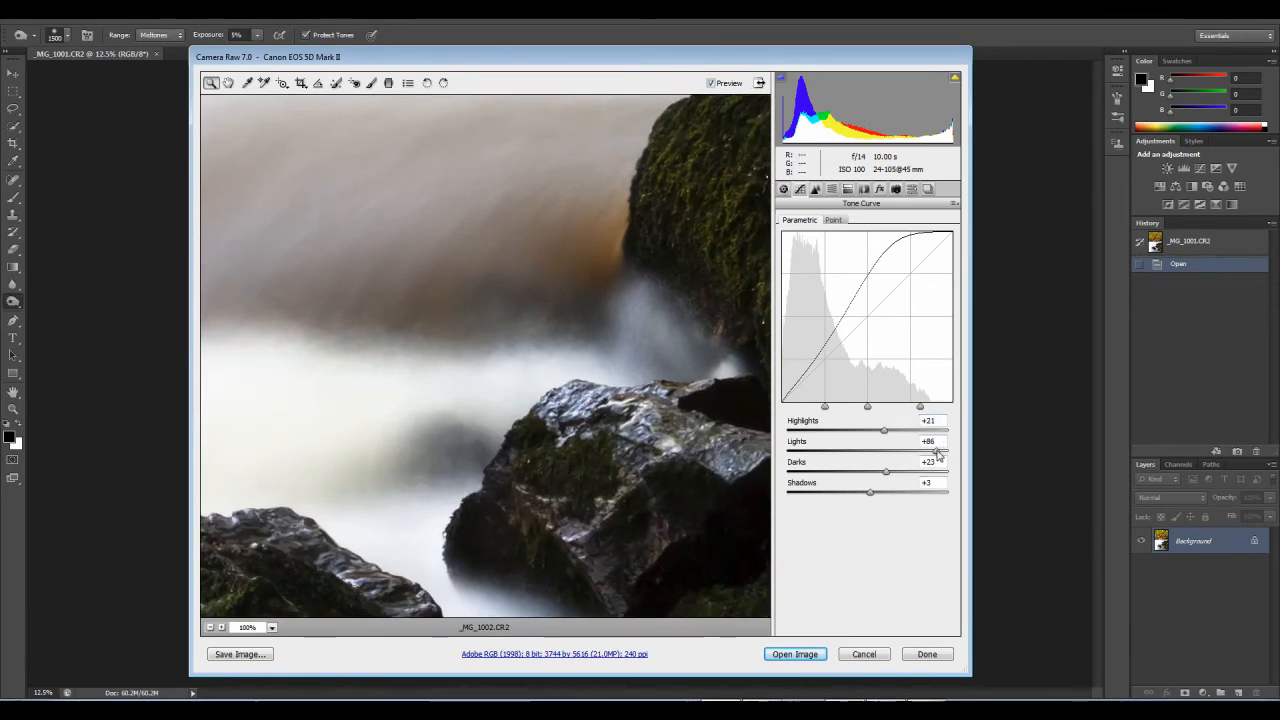
right_click(484, 300)
left_click(526, 374)
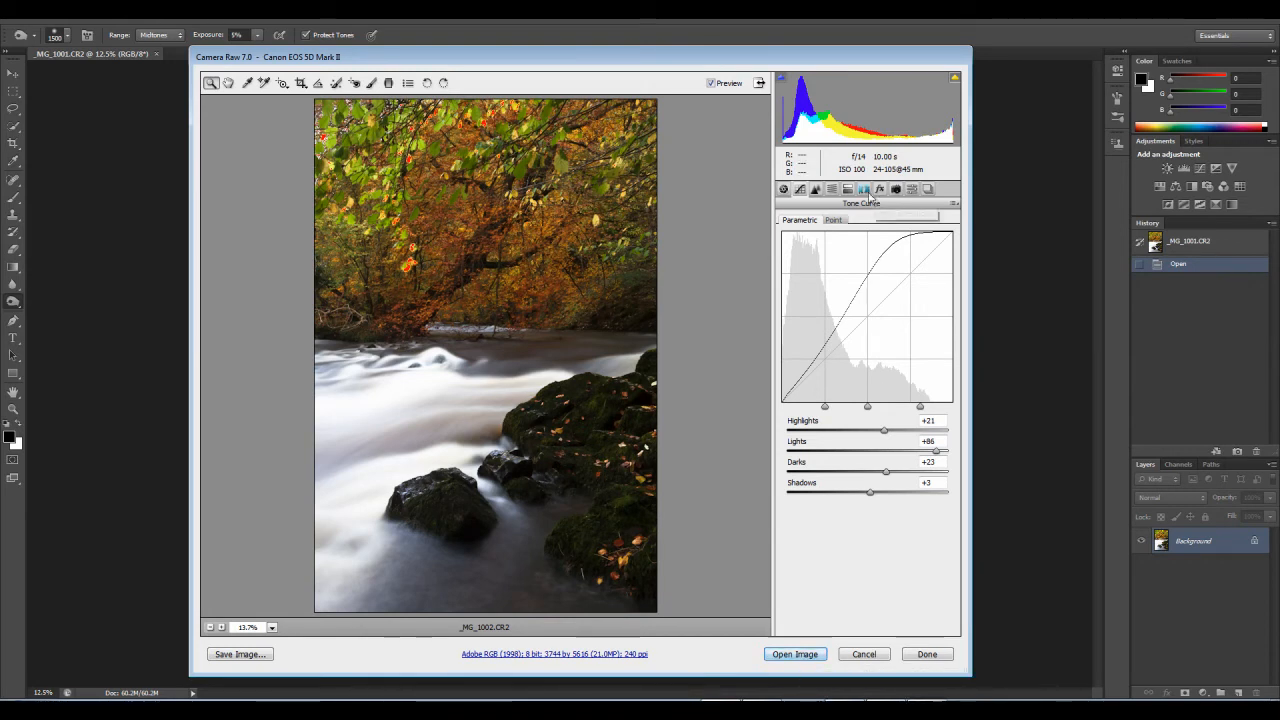
Step: Review the HSL saturation and lens profile correction settings, and open _MG_1002.CR2 in Photoshop
left_click(864, 189)
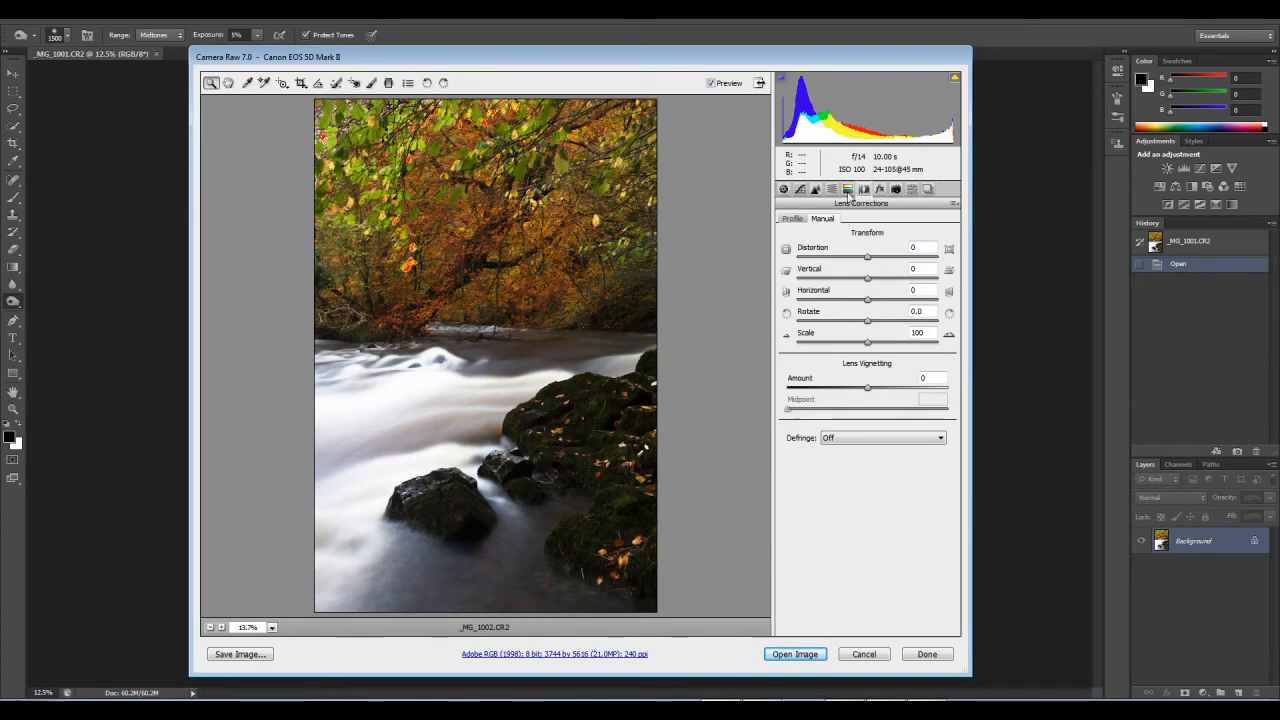
left_click(835, 190)
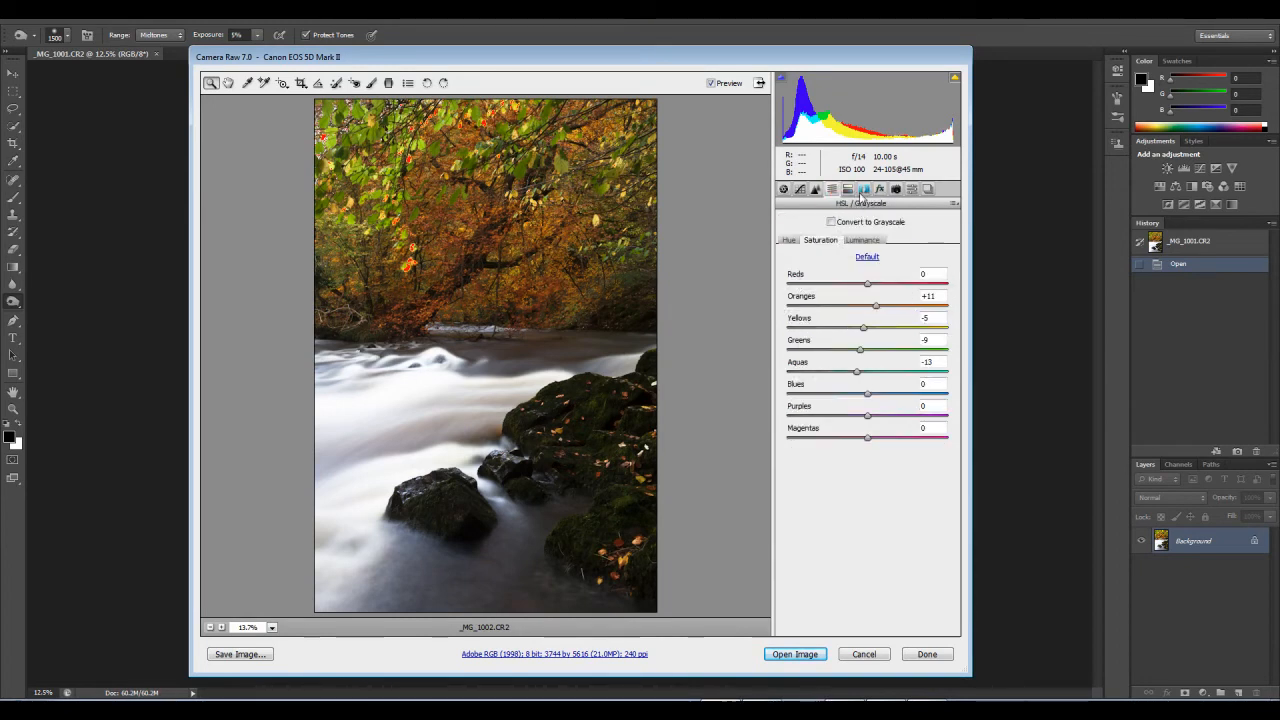
left_click(864, 189)
left_click(794, 218)
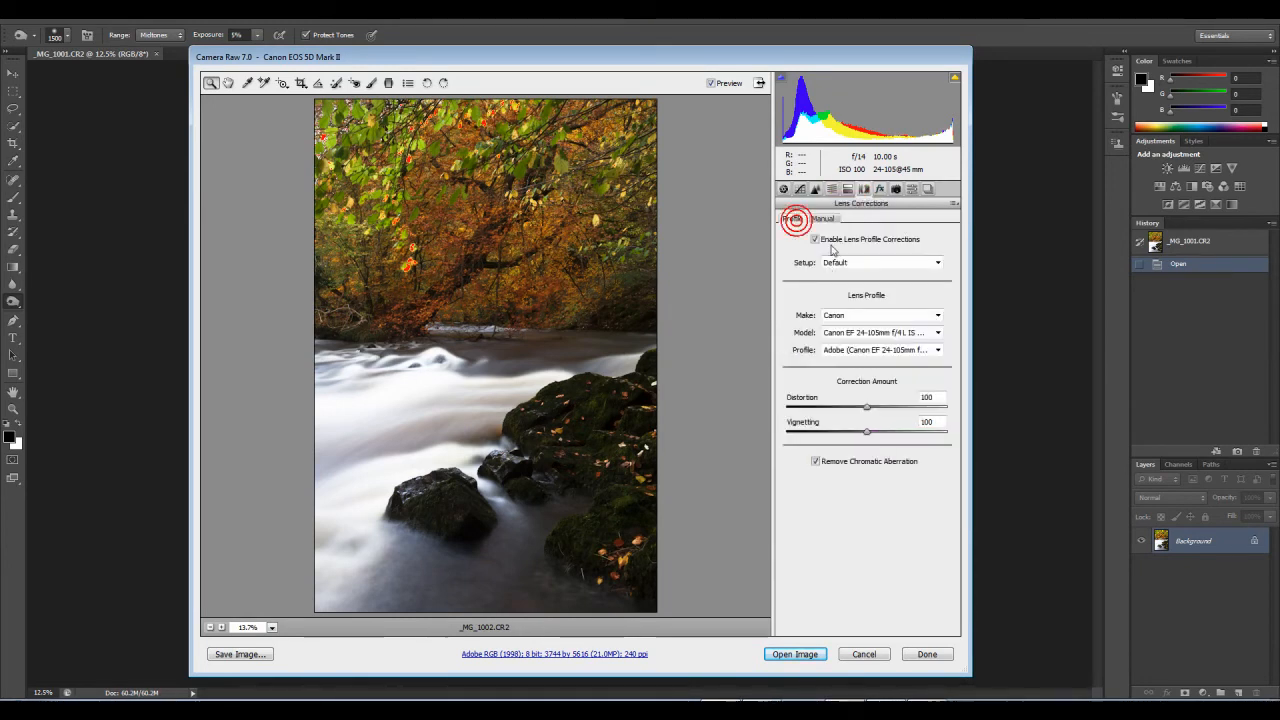
left_click(803, 655)
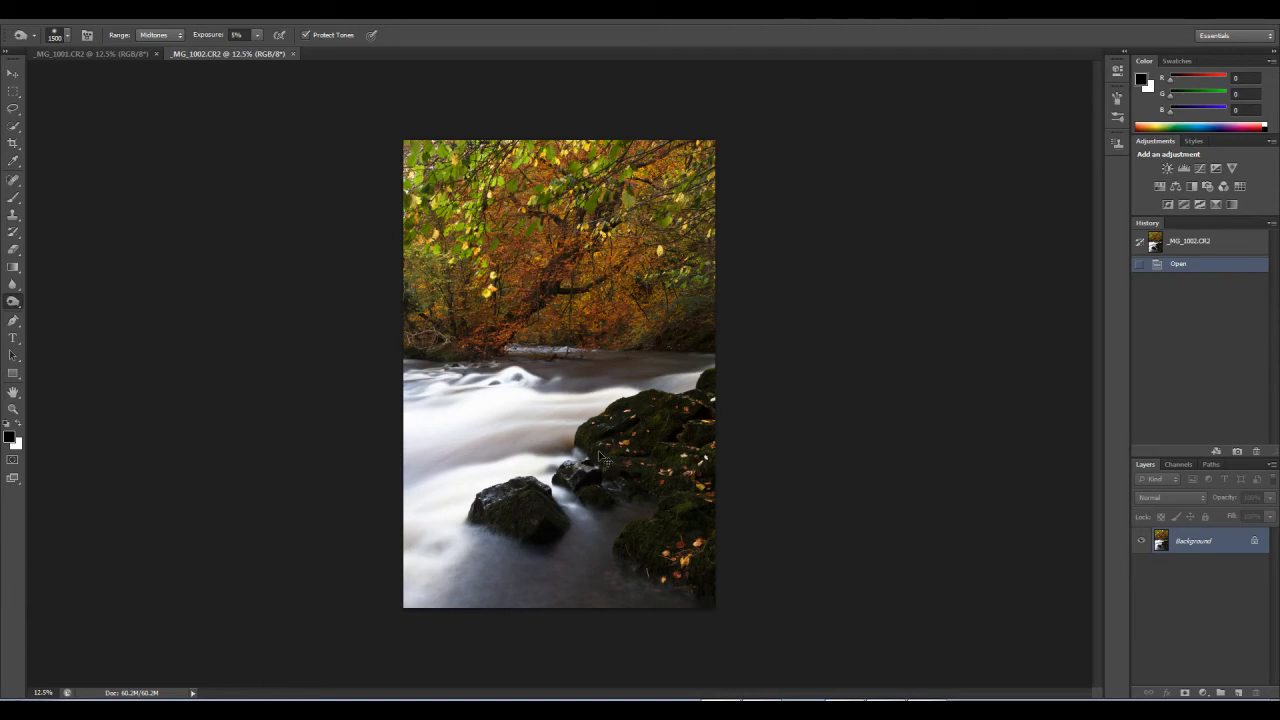
Step: Copy the whole _MG_1002.CR2 image into _MG_1001.CR2 as a new layer, closing the source document without saving
key("ctrl+a")
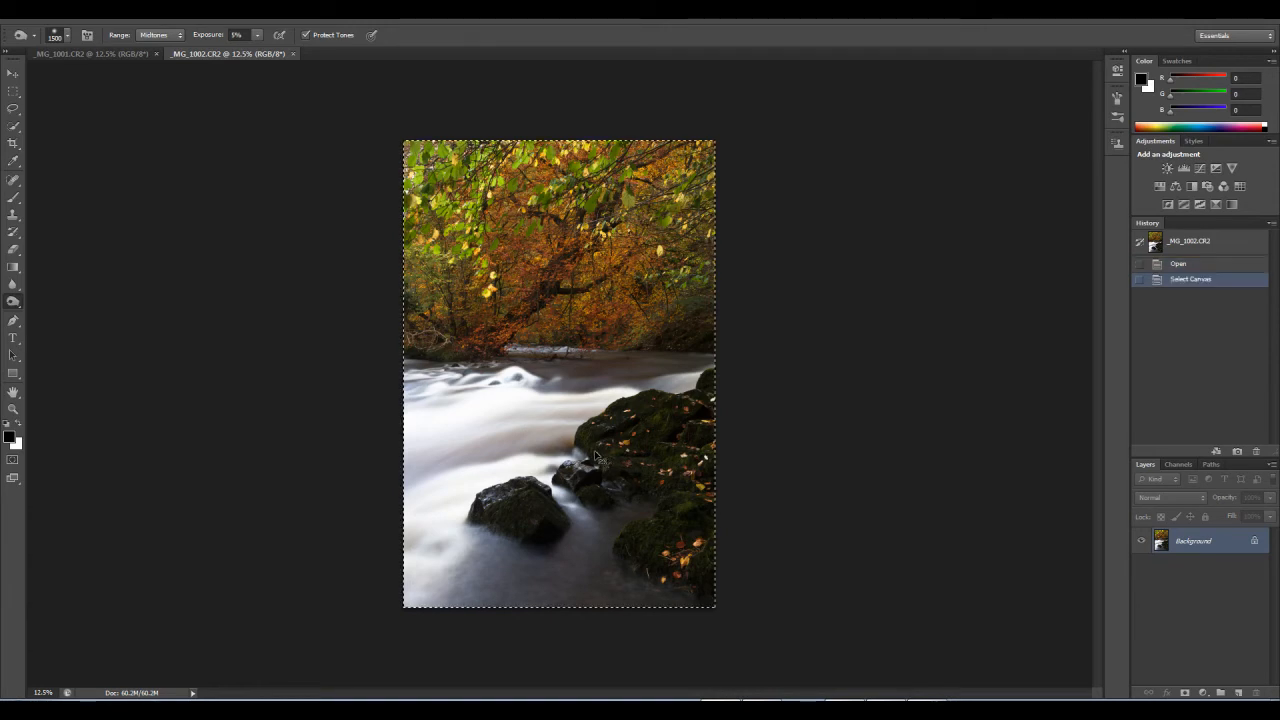
left_click(293, 53)
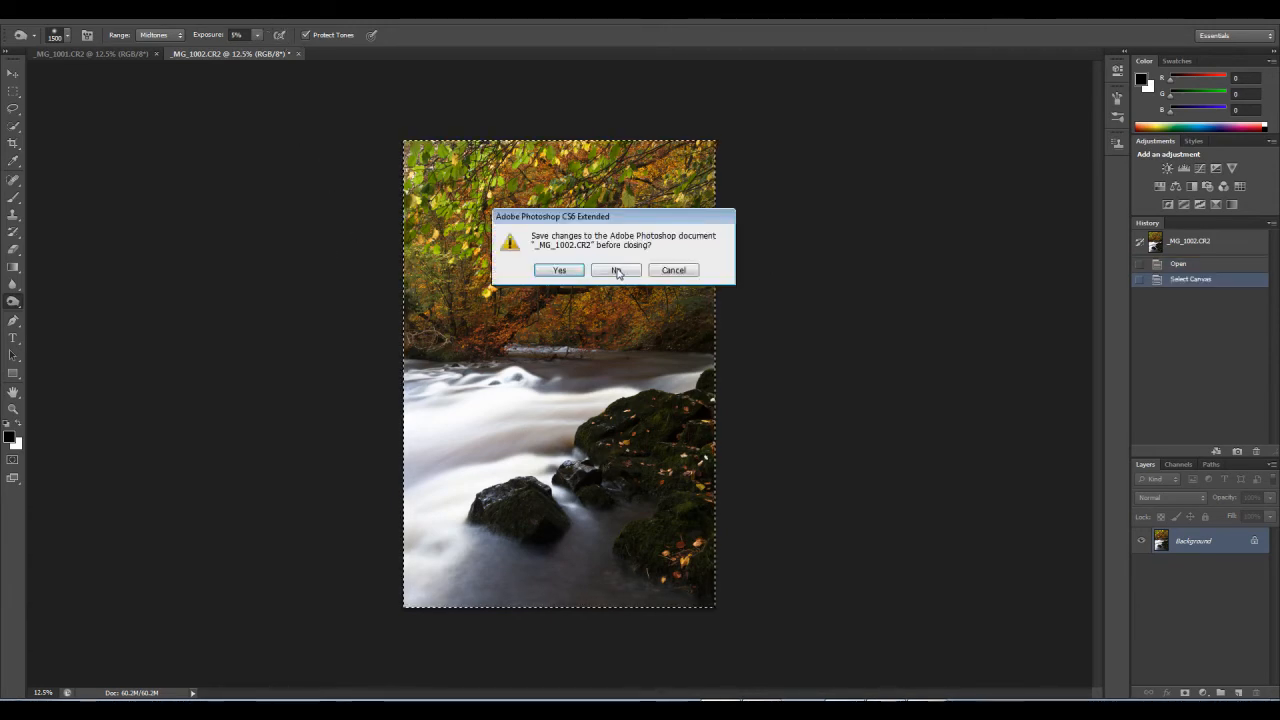
left_click(616, 272)
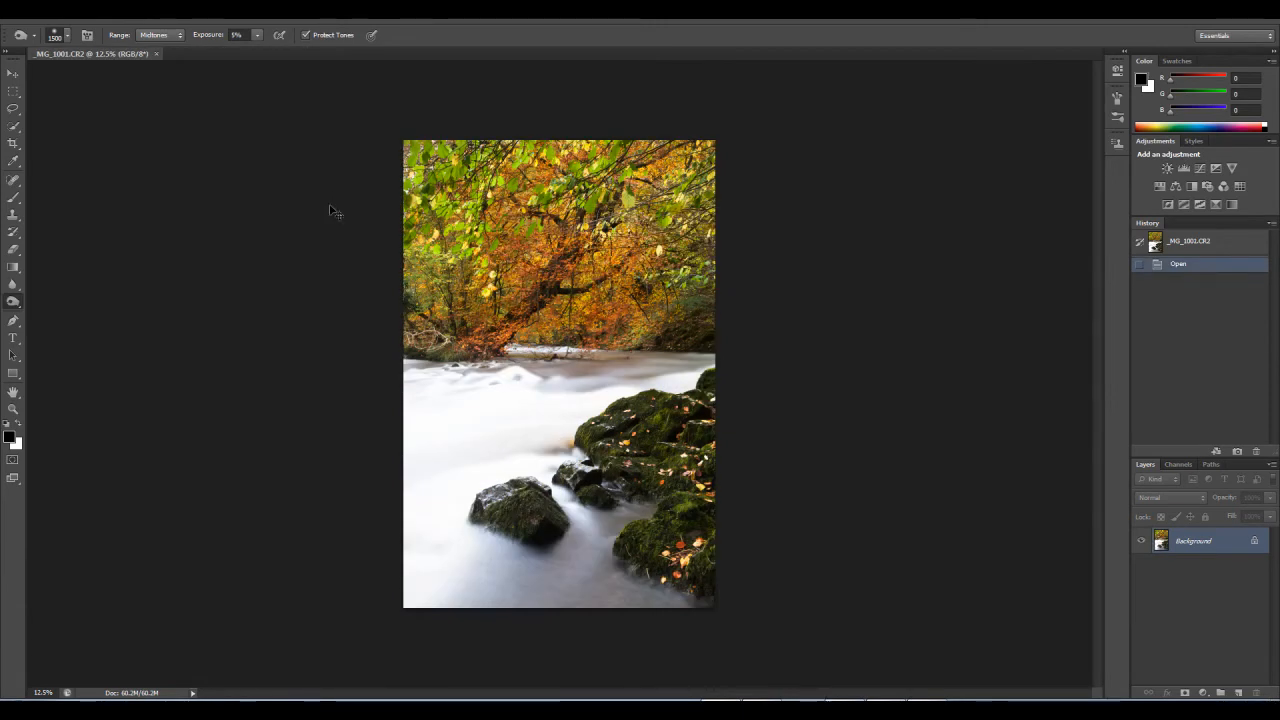
key("ctrl+v")
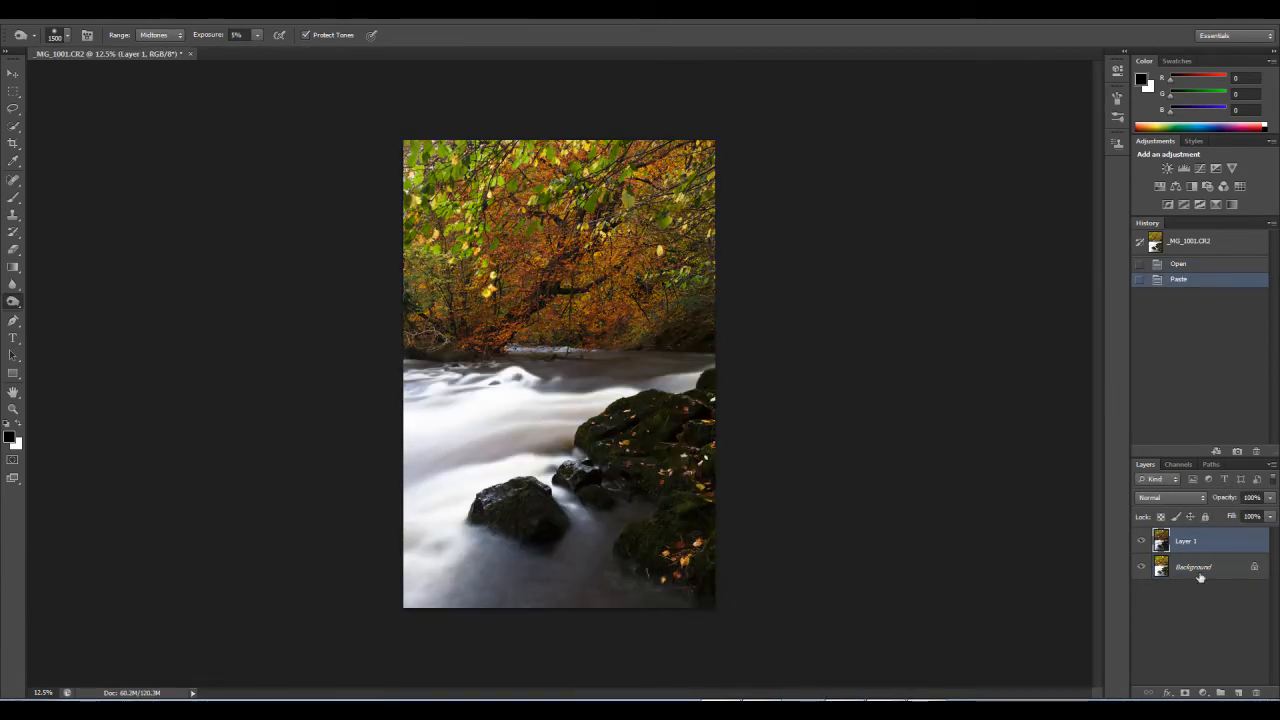
Step: Replace the locked Background layer with a duplicate of it and move the hidden pasted layer beneath that duplicate
left_click(1143, 543)
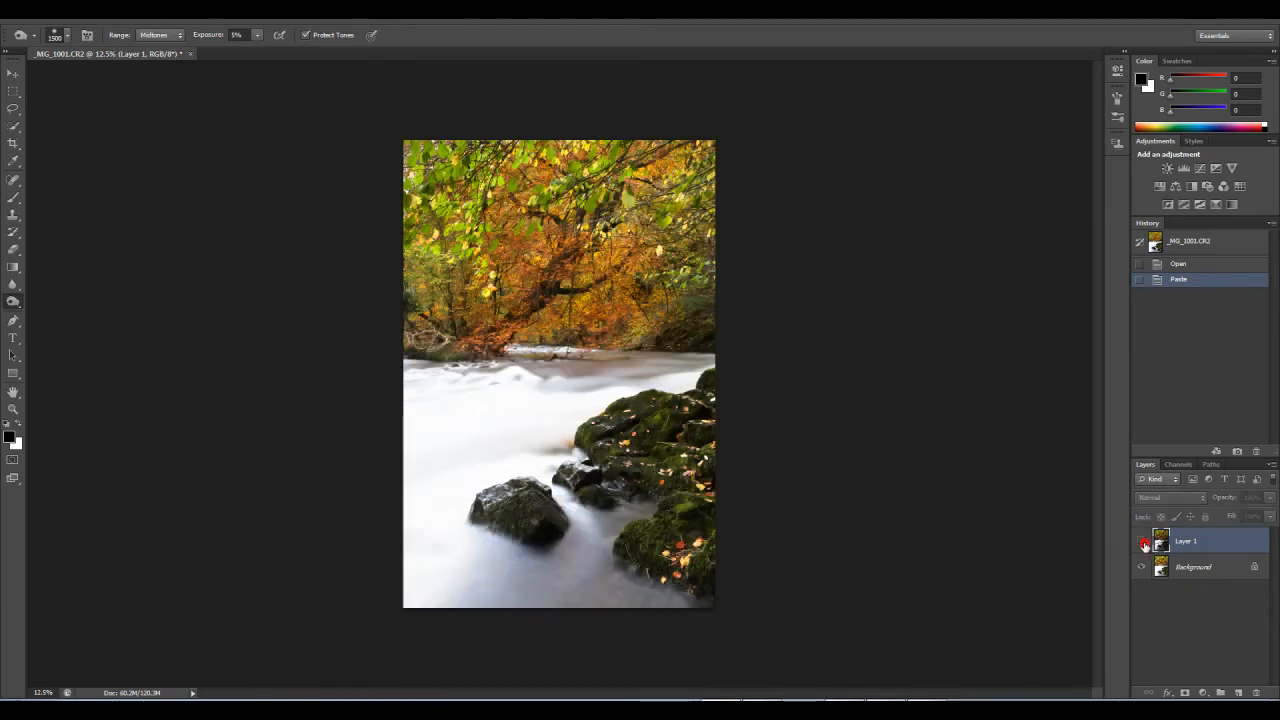
left_click_drag(1189, 578, 1238, 692)
left_click_drag(1204, 604, 1256, 692)
left_click_drag(1189, 541, 1205, 605)
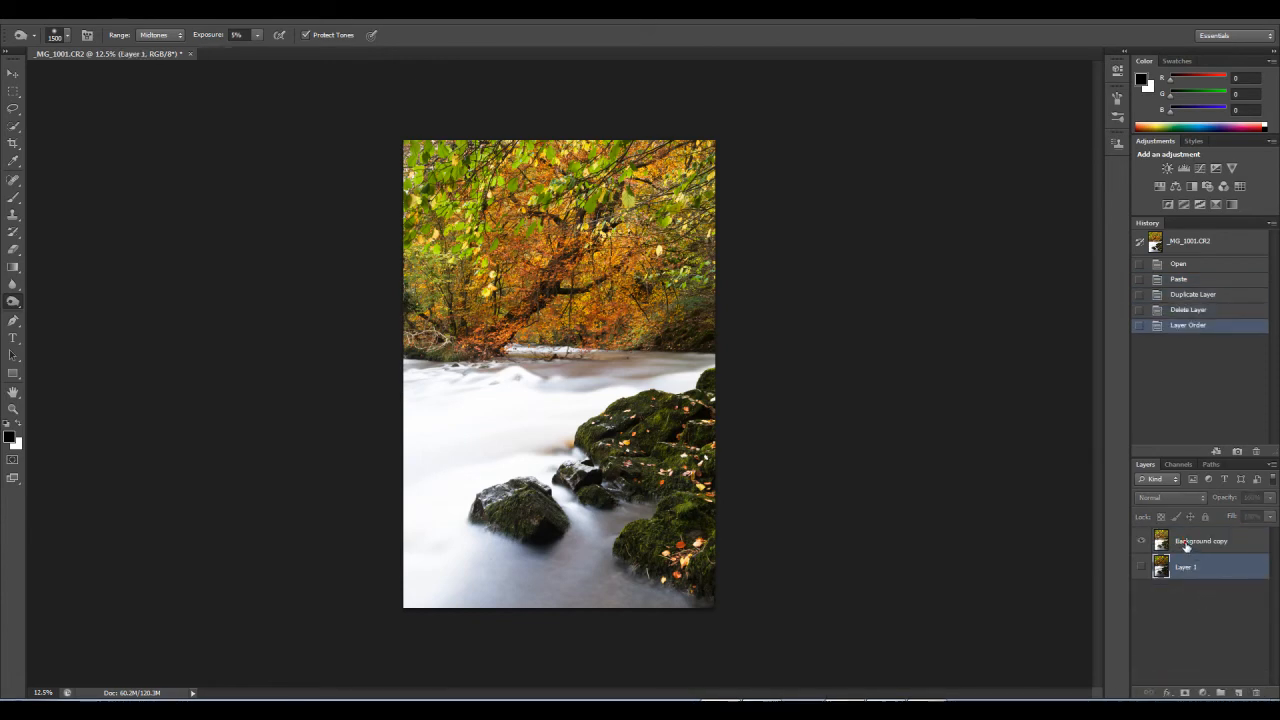
Step: Compare Background copy with the darker layer beneath, add a layer mask to Background copy and choose the Brush tool
left_click(1186, 542)
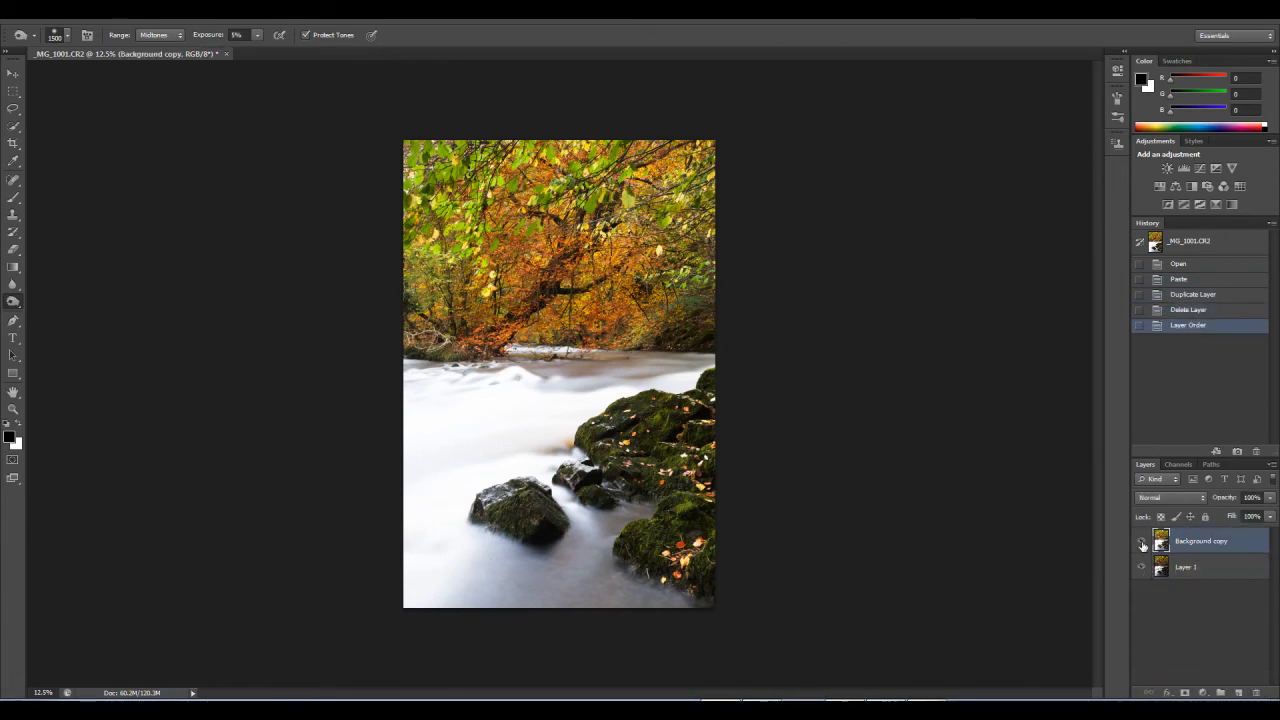
left_click(1142, 542)
left_click(1142, 542)
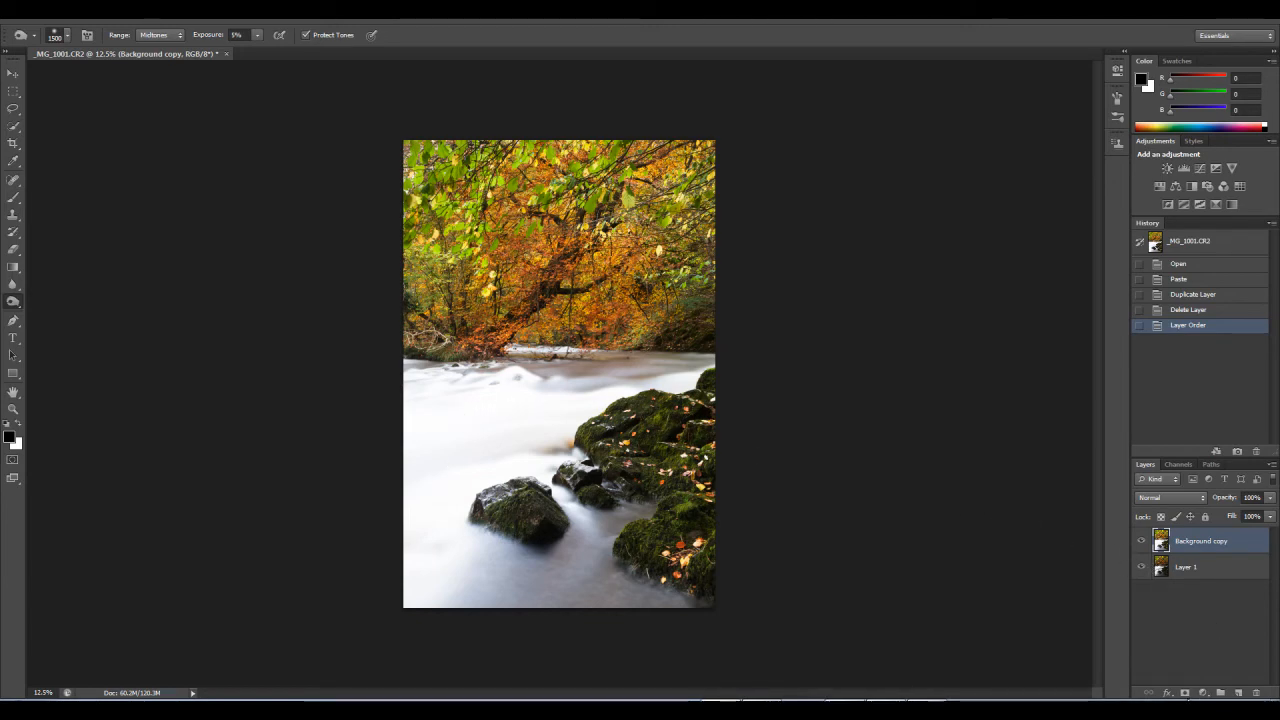
left_click(1183, 693)
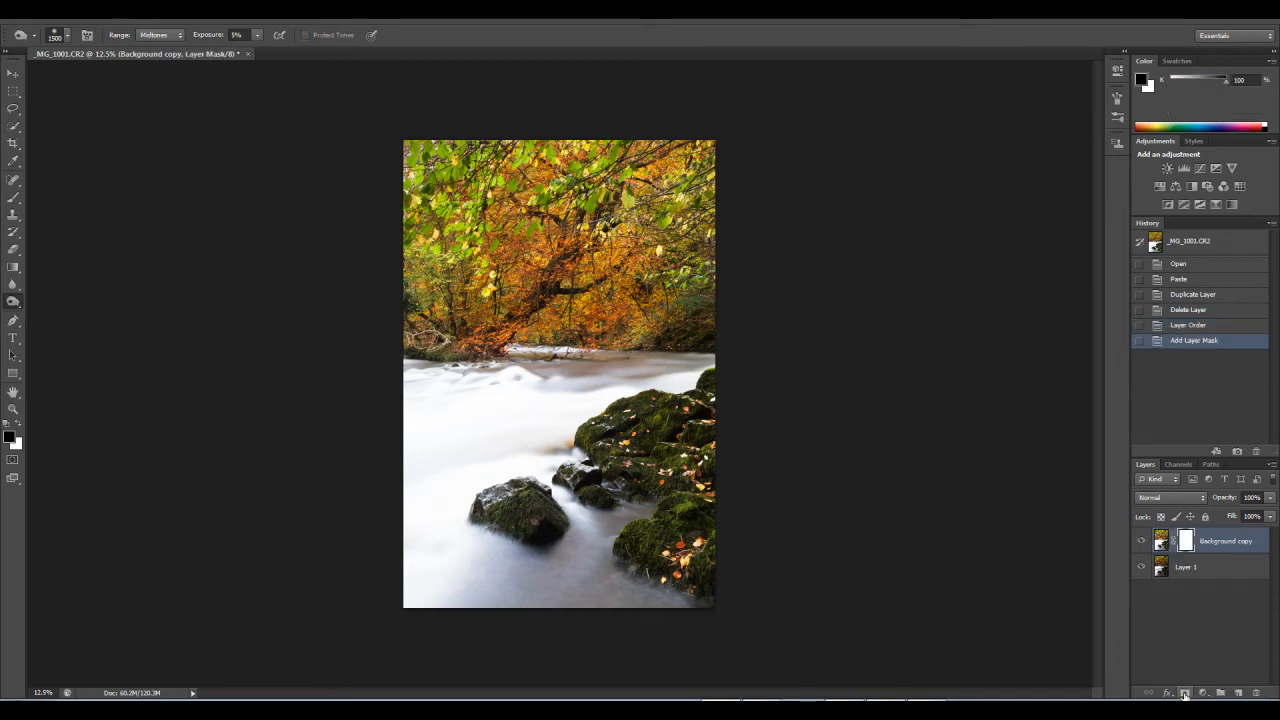
left_click(13, 197)
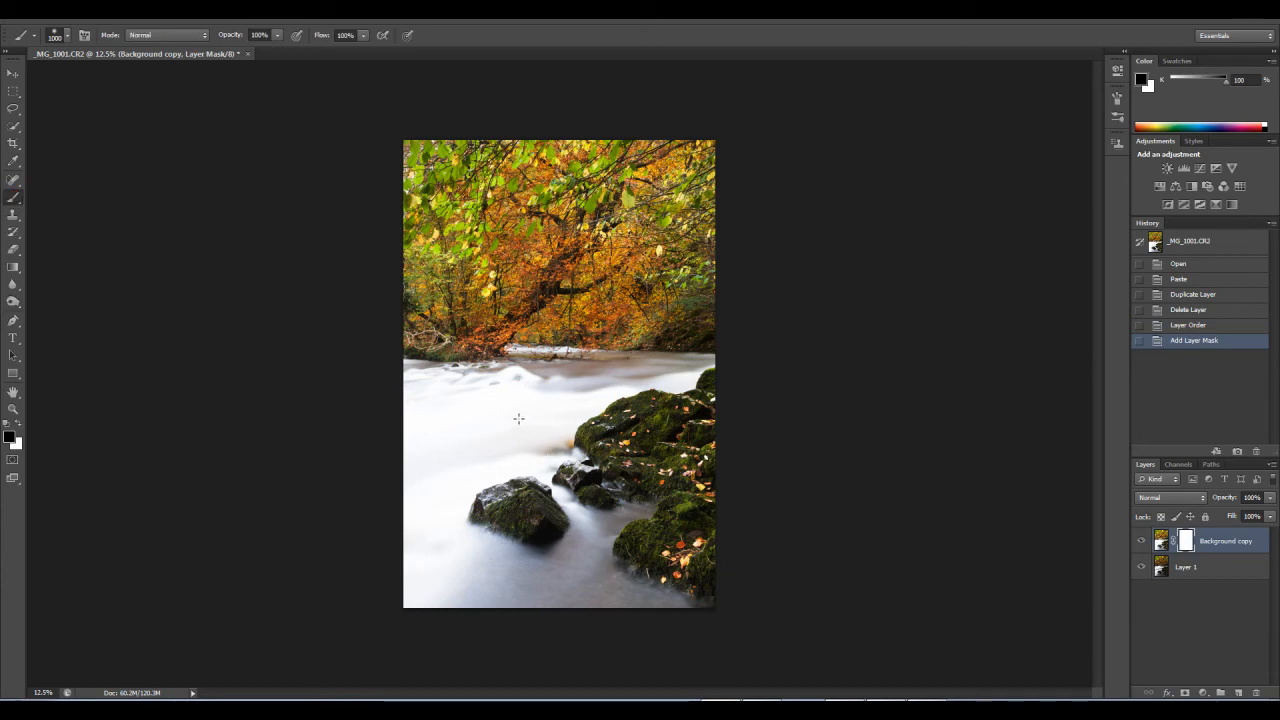
Step: Try larger and smaller brush sizes for painting on the Background copy layer mask
key("bracketright")
key("bracketright")
key("bracketright")
key("bracketright")
key("bracketright")
key("bracketright")
key("bracketright")
key("bracketright")
key("bracketright")
key("bracketright")
key("bracketright")
key("bracketright")
key("bracketright")
key("bracketright")
key("bracketright")
key("bracketright")
key("bracketright")
key("bracketright")
key("bracketleft")
key("bracketleft")
key("bracketleft")
key("bracketleft")
key("bracketleft")
key("bracketleft")
key("bracketleft")
key("bracketleft")
key("bracketleft")
key("bracketleft")
key("bracketleft")
key("bracketleft")
key("bracketleft")
key("bracketleft")
key("bracketleft")
key("bracketleft")
key("bracketleft")
key("bracketleft")
key("bracketleft")
key("bracketleft")
key("bracketleft")
key("bracketleft")
key("bracketleft")
key("bracketleft")
key("bracketleft")
key("bracketleft")
key("bracketleft")
key("bracketleft")
key("bracketleft")
key("bracketleft")
left_click(928, 709)
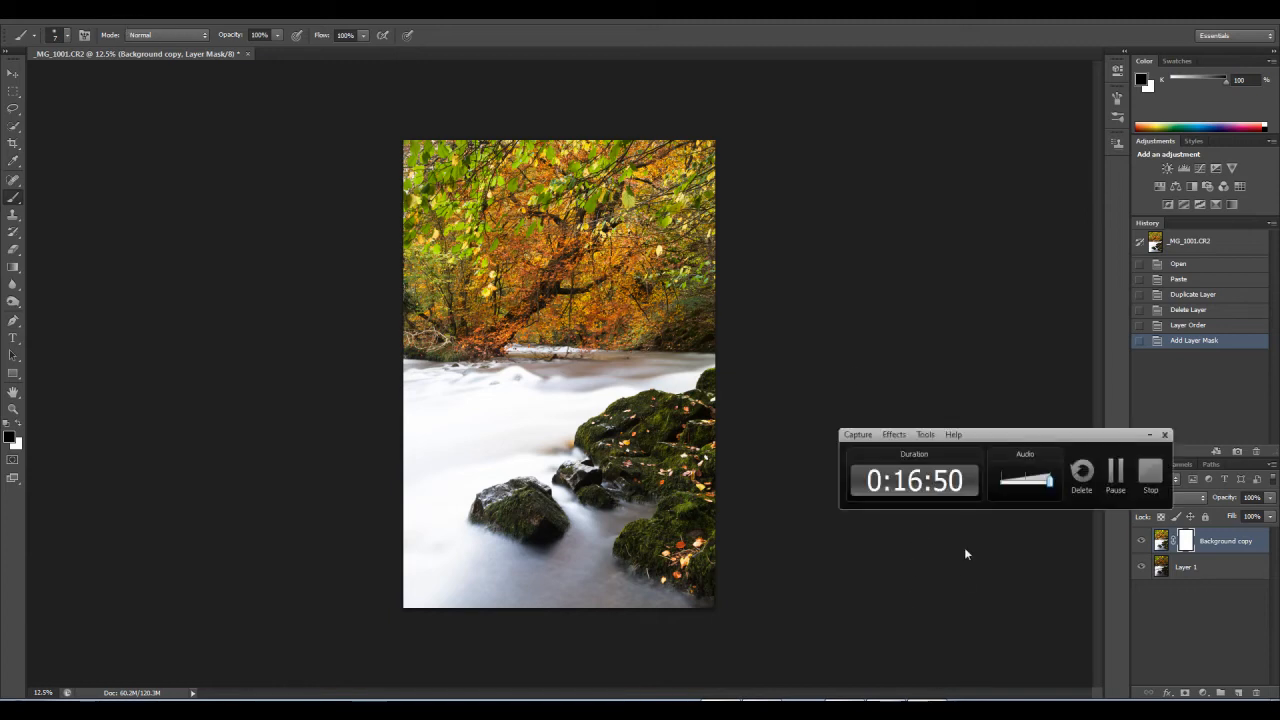
left_click(1115, 480)
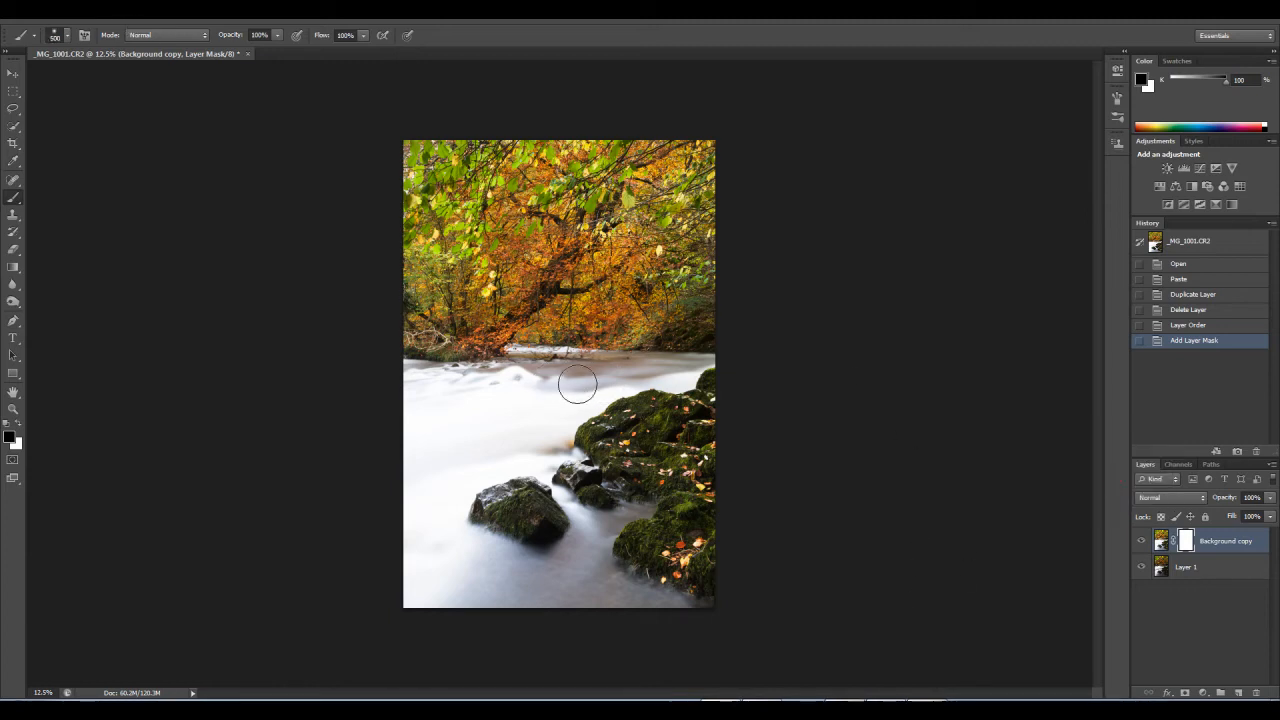
Step: Resize the mask brush to 700 over the river area
key("bracketright")
key("bracketright")
key("bracketright")
key("bracketright")
key("bracketleft")
key("bracketleft")
key("bracketleft")
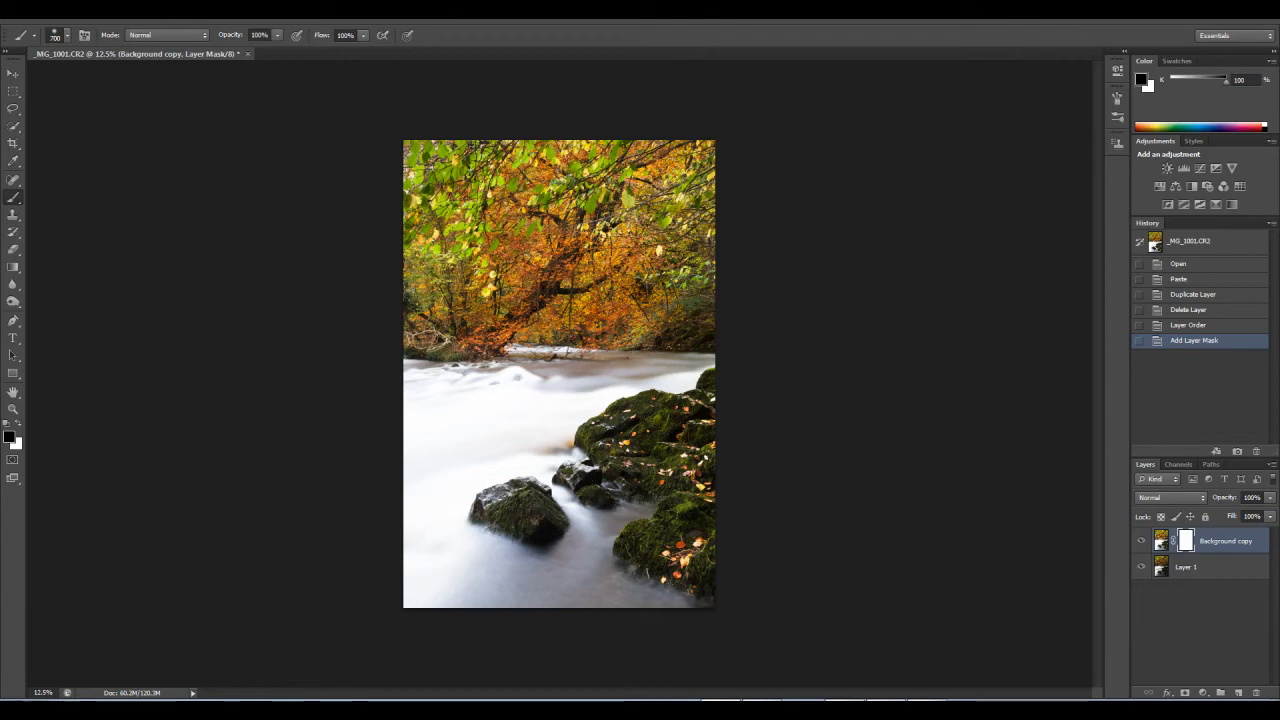
Step: Try the Normal Brush Tip painting cursor in the cursor preferences, then restore Precise and return to the Brush tool
left_click(62, 10)
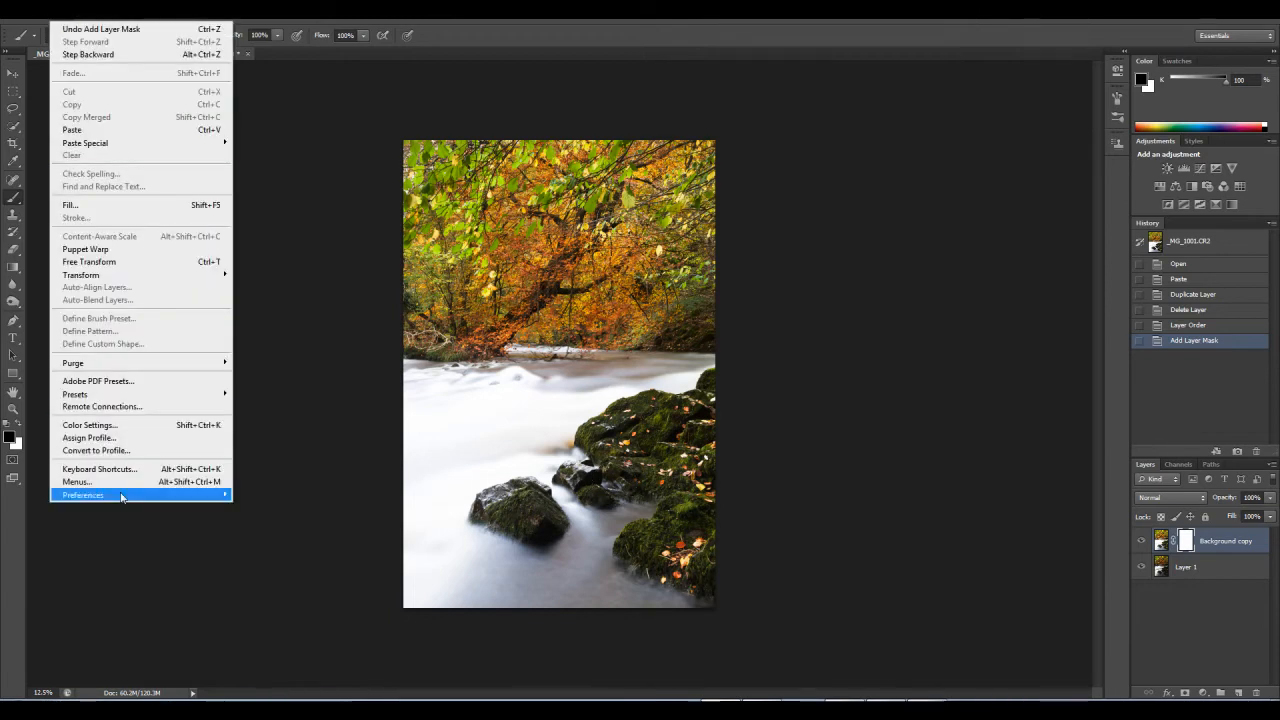
mouse_move(128, 494)
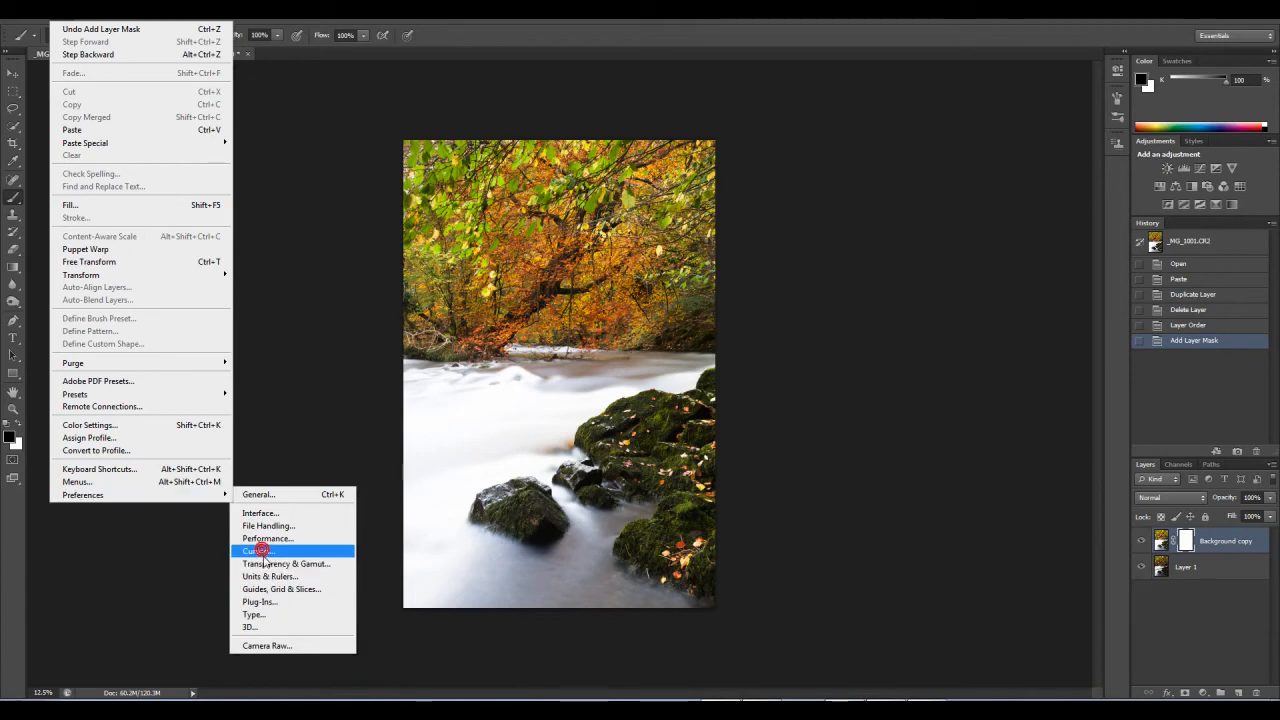
left_click(260, 551)
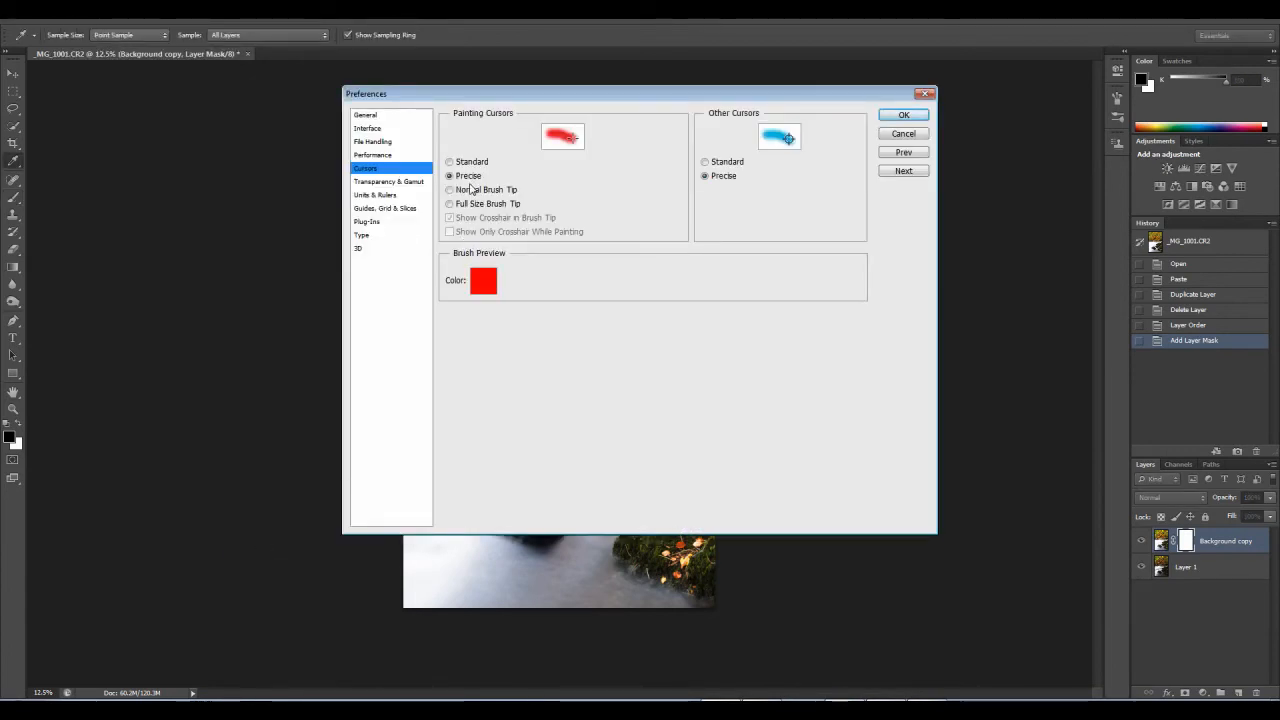
left_click(464, 190)
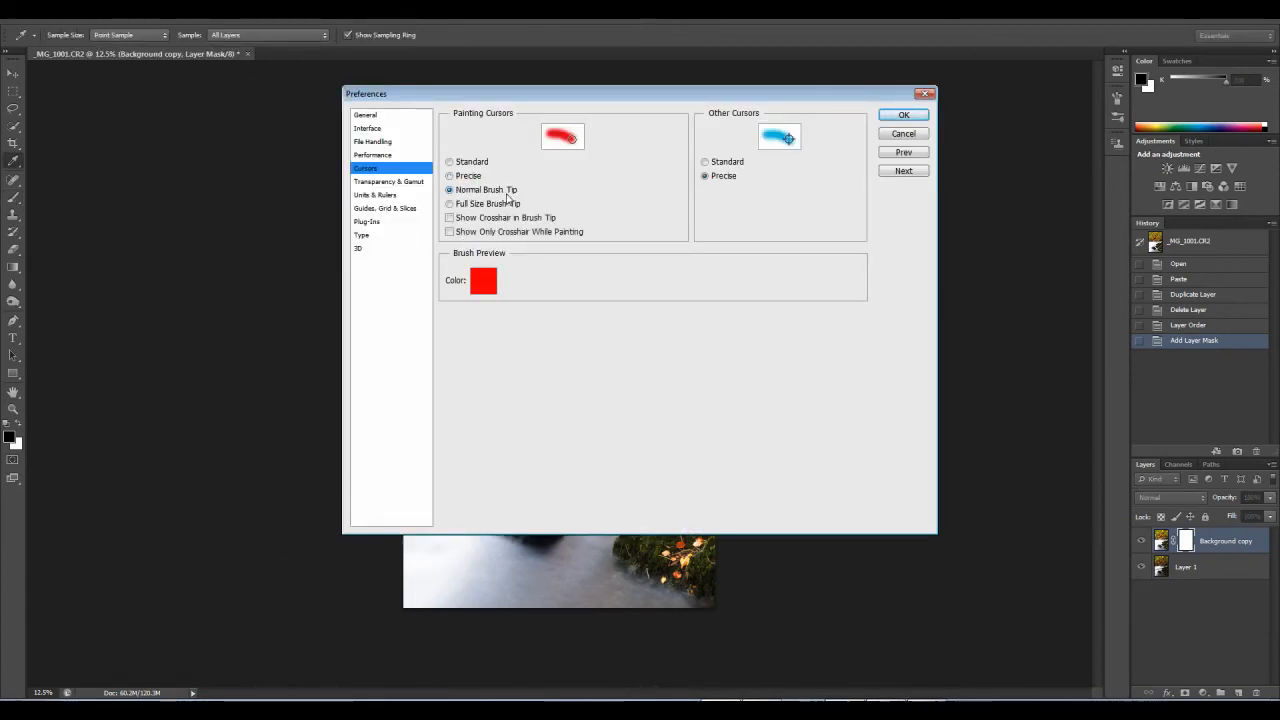
left_click(465, 177)
left_click(903, 115)
key("b")
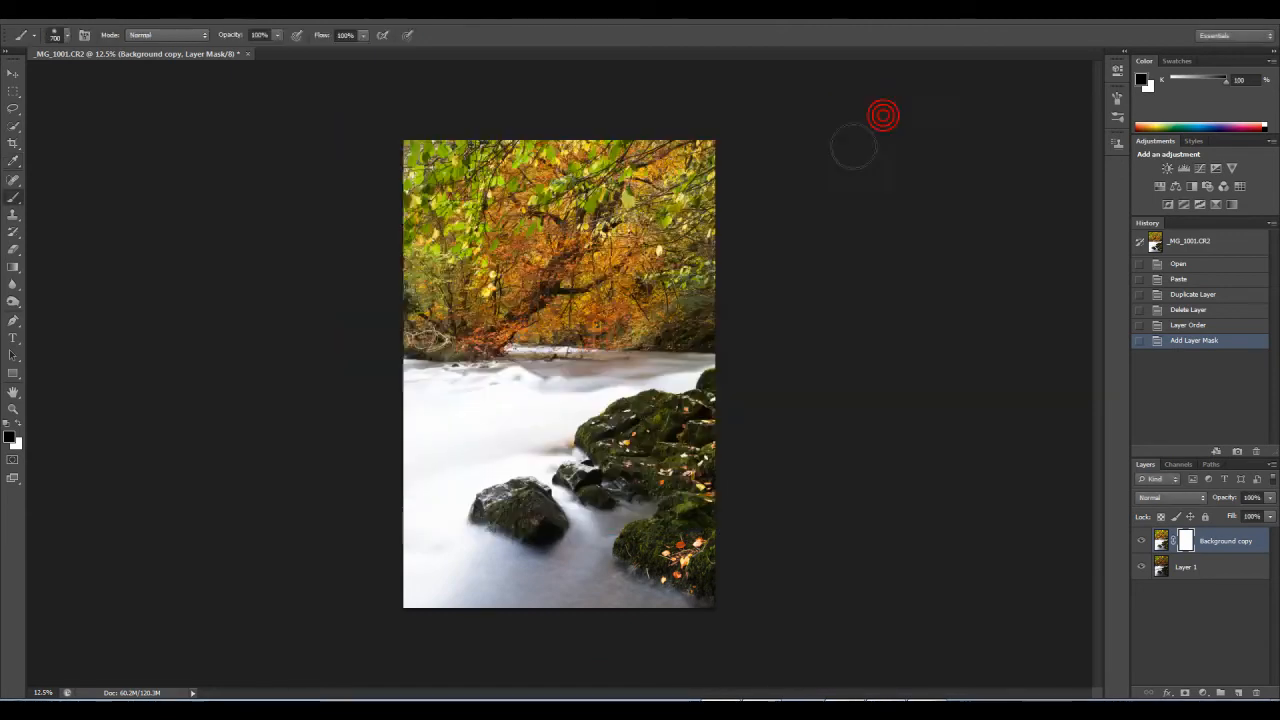
Step: Adjust the mask brush size and compare the two exposures by hiding and showing the Background copy layer
key("bracketright")
key("bracketright")
key("bracketright")
key("bracketright")
left_click(1141, 541)
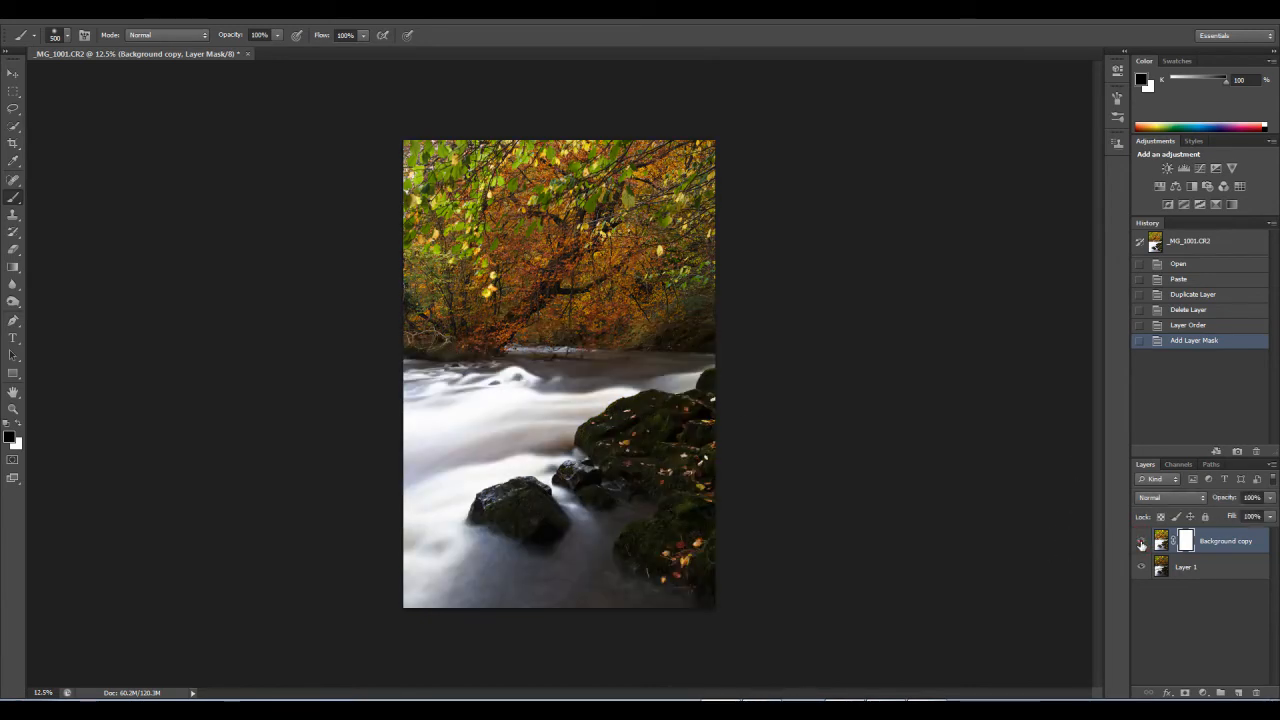
left_click(1141, 541)
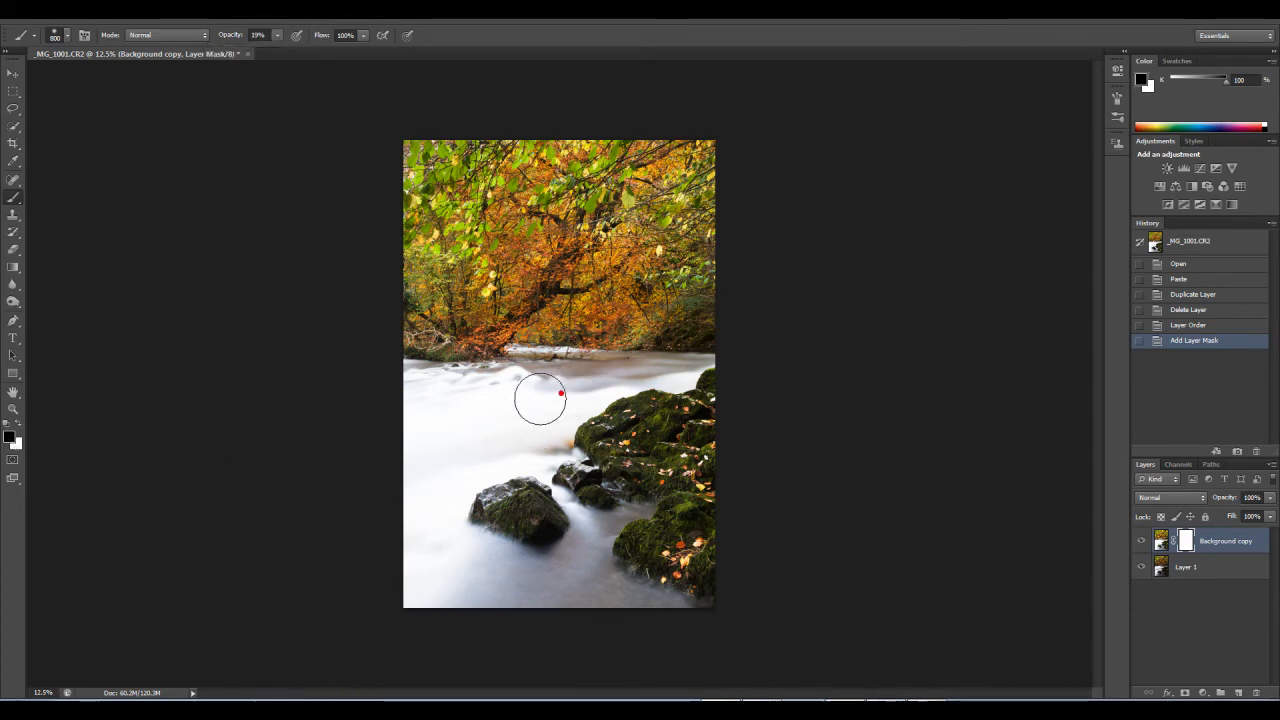
Step: Paint black at 19% opacity over the upper river on the Background copy mask, varying the brush size
left_click_drag(424, 449, 400, 457)
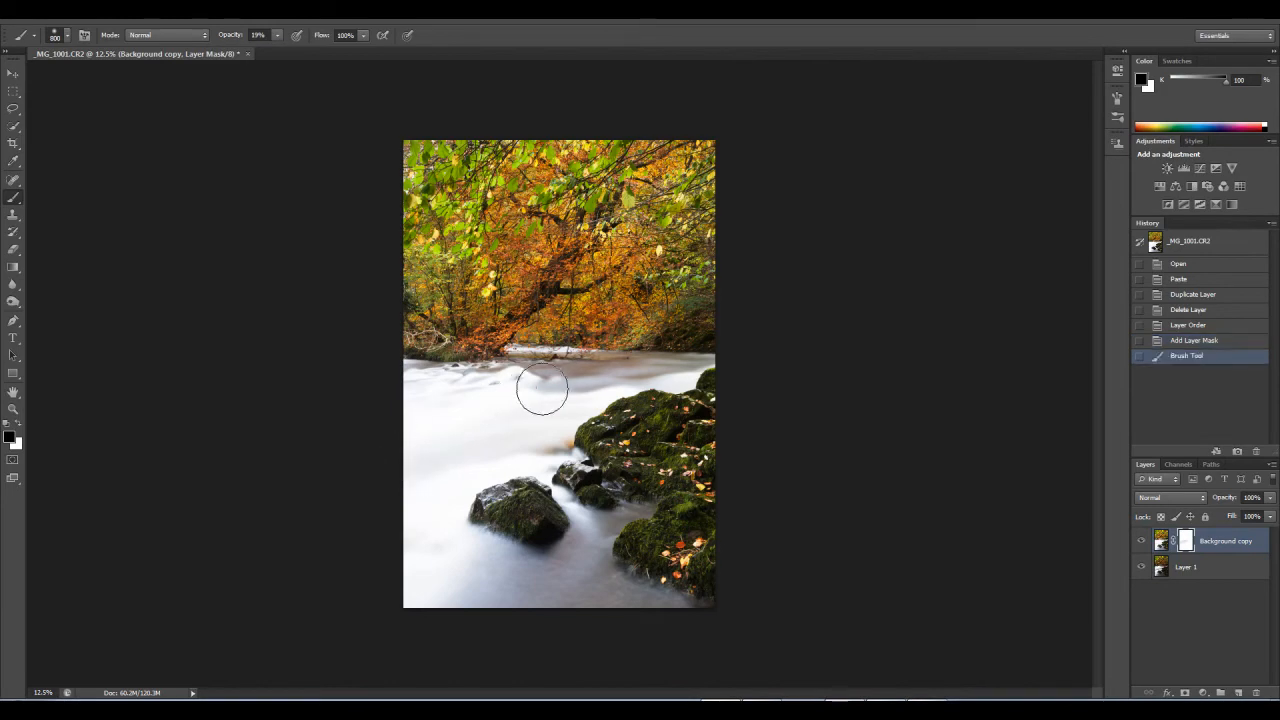
left_click_drag(426, 415, 425, 421)
key("bracketleft")
key("bracketleft")
key("bracketleft")
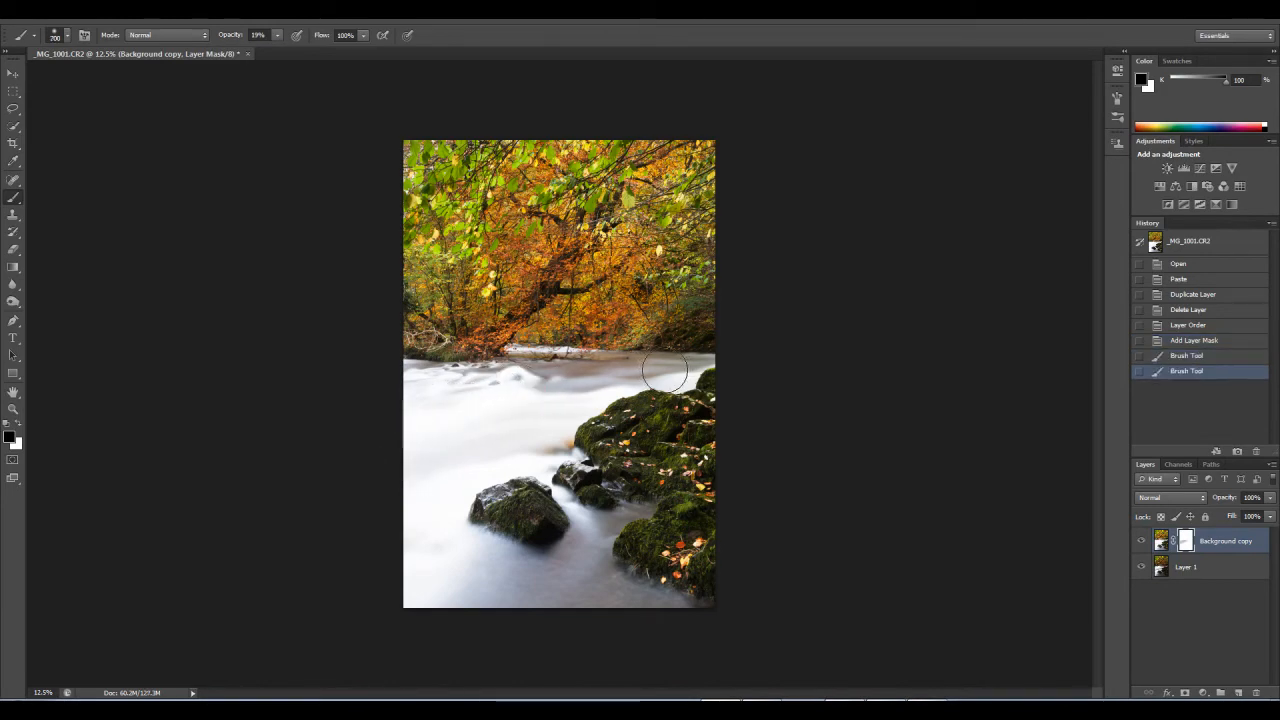
left_click_drag(675, 368, 533, 398)
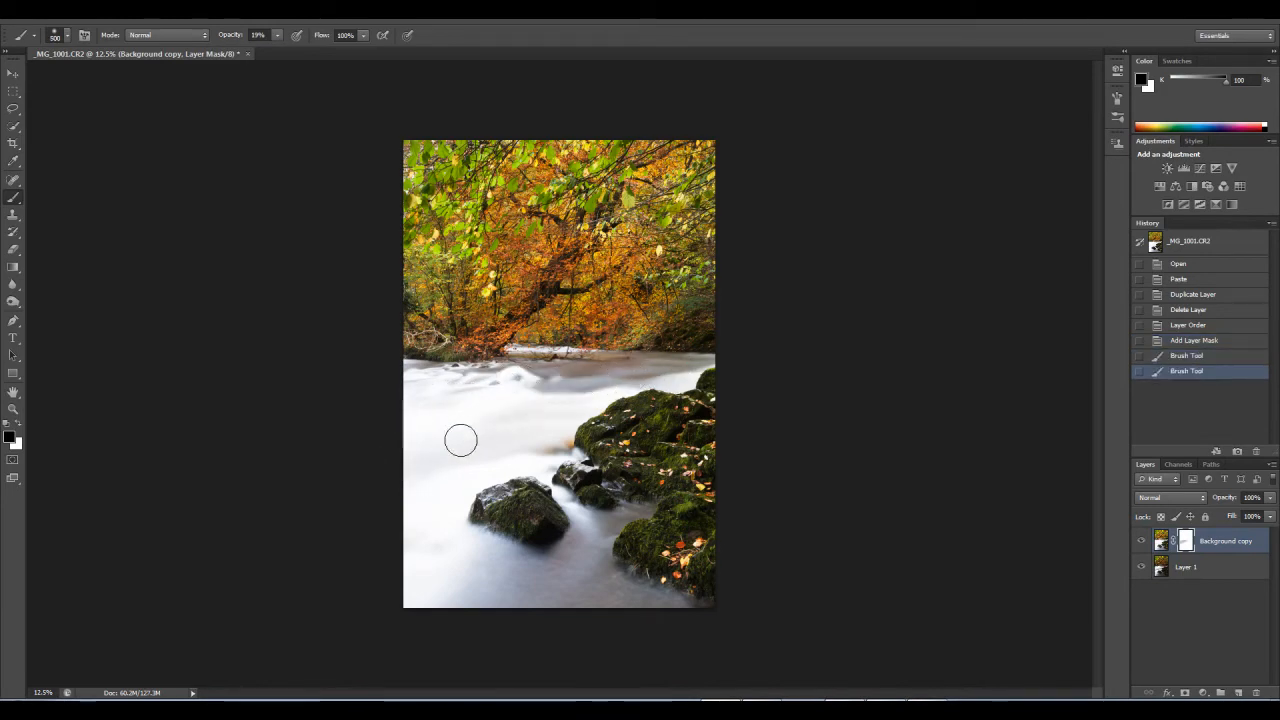
left_click_drag(466, 434, 457, 446)
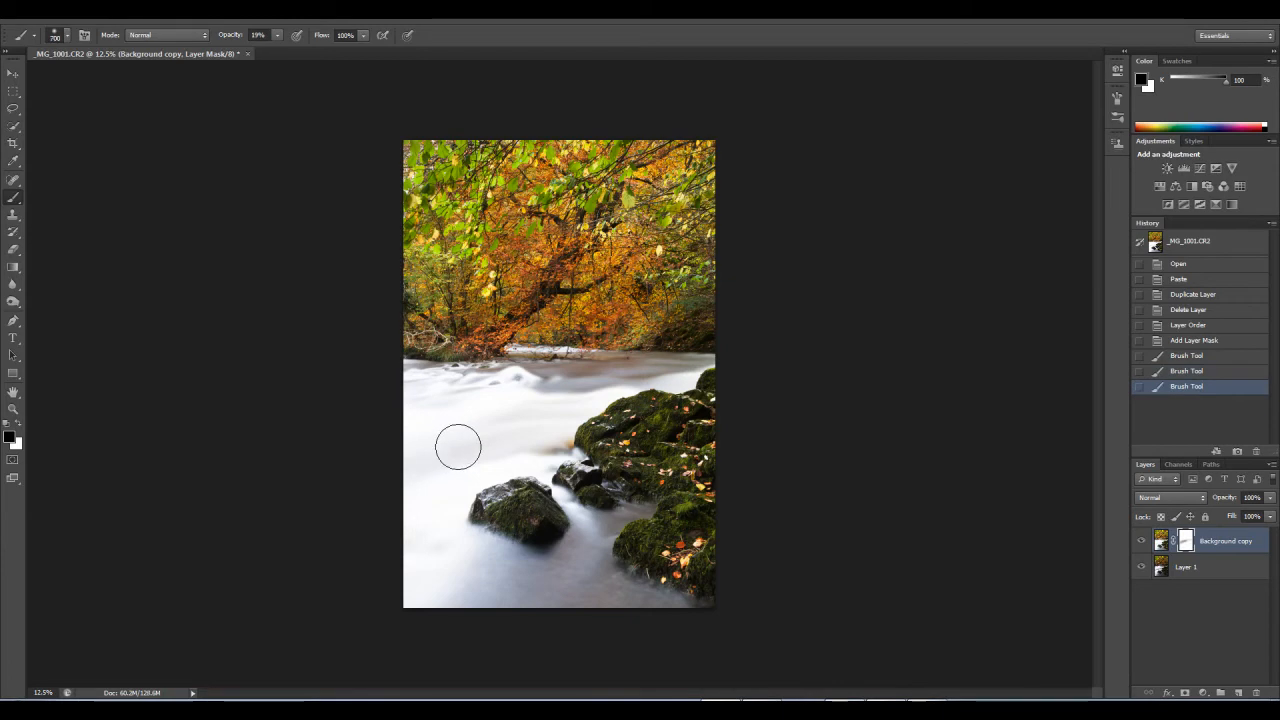
left_click(387, 386)
left_click_drag(494, 386, 402, 388)
Step: Raise the brush opacity to 55% and paint the mask from the far bank across the river to the image's left edge
left_click(278, 37)
left_click_drag(279, 47, 304, 52)
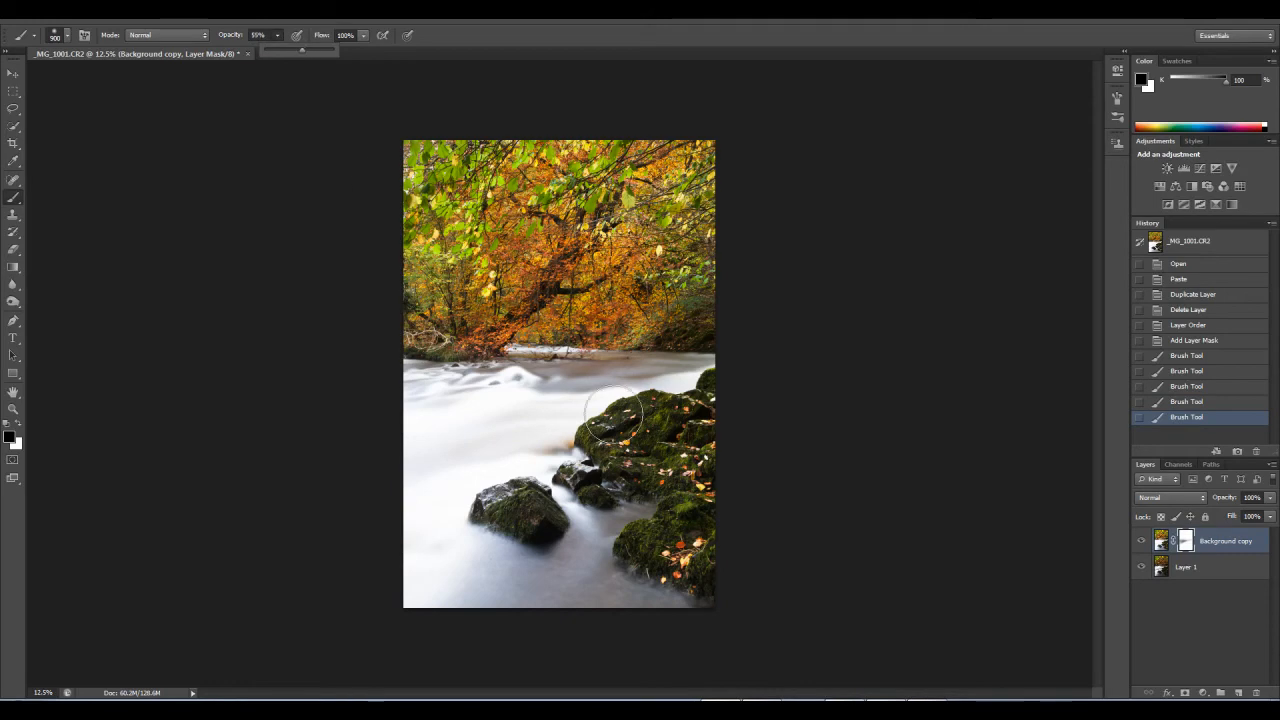
left_click(690, 372)
mouse_move(688, 372)
left_mouse_down()
mouse_move(601, 385)
mouse_move(526, 436)
left_mouse_up()
key("bracketright")
key("bracketright")
key("bracketright")
mouse_move(612, 378)
left_mouse_down()
mouse_move(477, 394)
mouse_move(431, 391)
mouse_move(563, 368)
mouse_move(401, 380)
left_mouse_up()
left_click_drag(481, 397, 417, 467)
mouse_move(490, 447)
left_mouse_down()
mouse_move(443, 487)
mouse_move(460, 471)
mouse_move(443, 514)
mouse_move(456, 551)
mouse_move(524, 591)
mouse_move(472, 551)
mouse_move(437, 543)
left_mouse_up()
Step: Paint the mask with smaller brush sizes over the water around the foreground boulder and the small rocks beside it
key("bracketleft")
key("bracketleft")
key("bracketleft")
key("bracketleft")
key("bracketleft")
key("bracketleft")
mouse_move(538, 464)
left_mouse_down()
mouse_move(499, 468)
mouse_move(460, 511)
mouse_move(489, 475)
left_mouse_up()
key("bracketright")
key("bracketright")
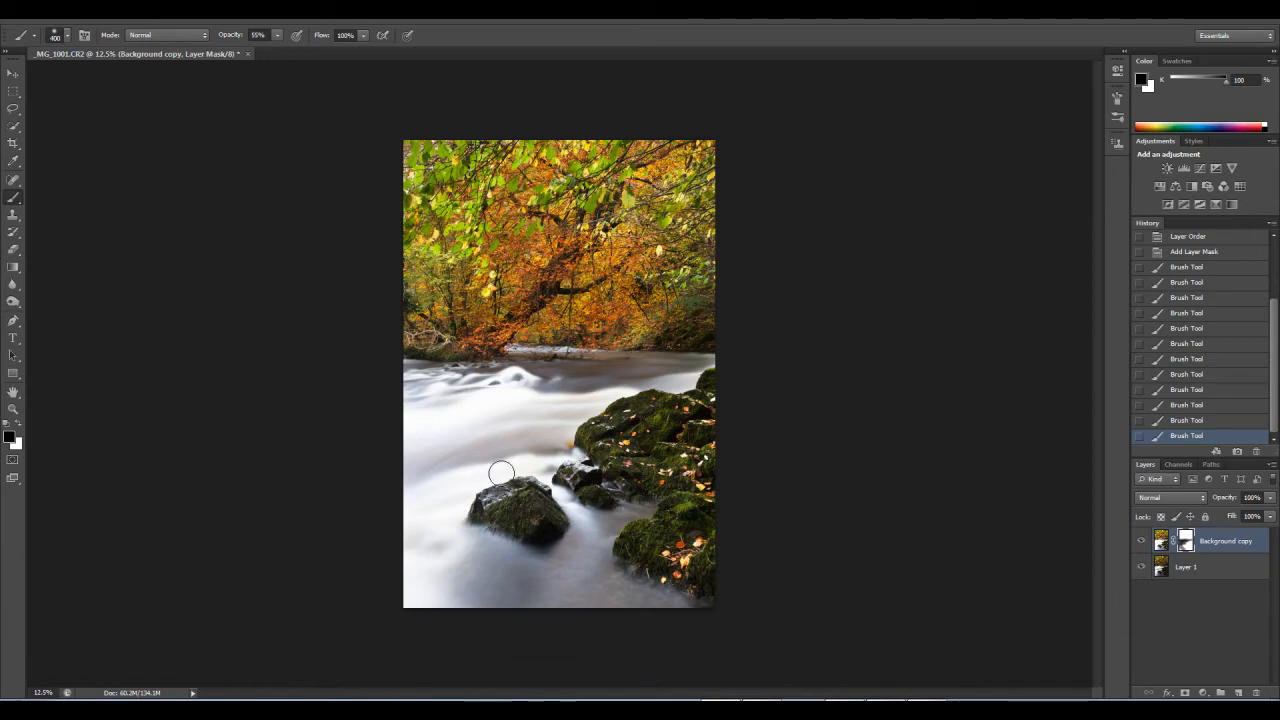
left_click_drag(566, 495, 585, 515)
left_click_drag(543, 475, 535, 479)
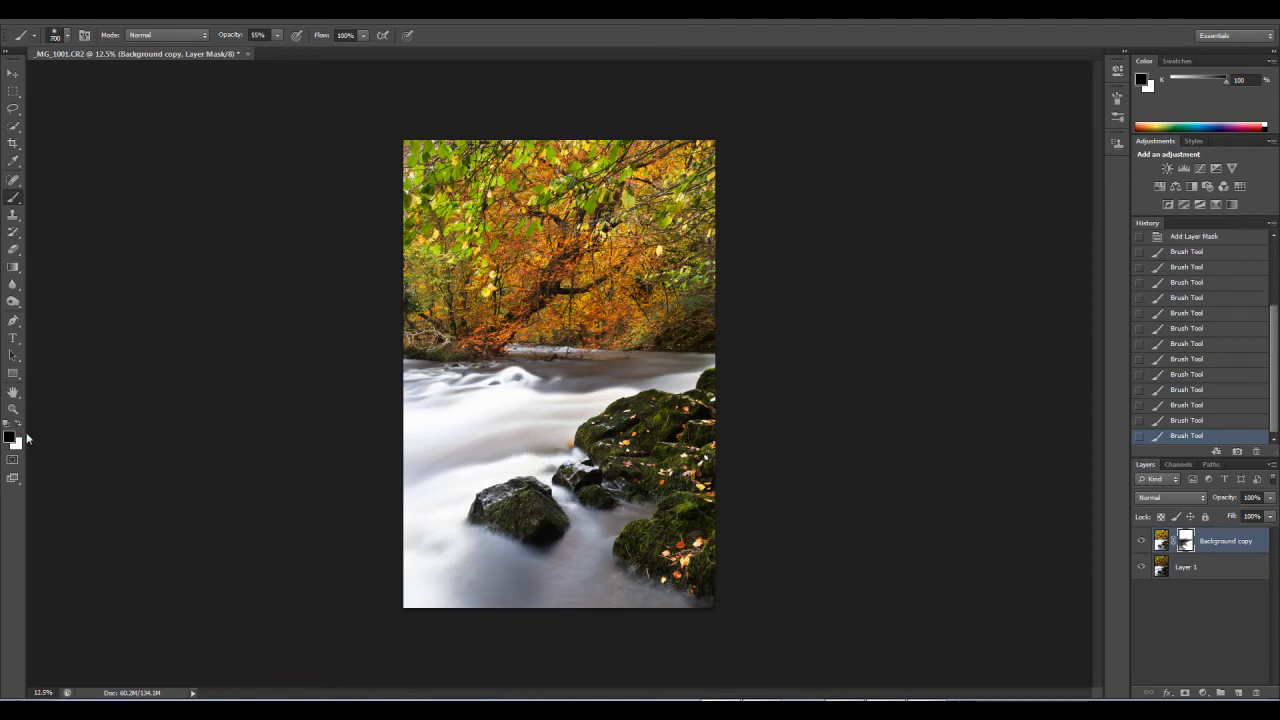
Step: Swap the foreground colour to white and paint the mask back over the water below the boulder
left_click(20, 424)
left_click(507, 577)
mouse_move(515, 584)
left_mouse_down()
mouse_move(475, 559)
mouse_move(458, 594)
mouse_move(476, 568)
mouse_move(511, 563)
mouse_move(503, 595)
mouse_move(537, 574)
mouse_move(505, 565)
mouse_move(459, 606)
mouse_move(535, 566)
mouse_move(583, 580)
mouse_move(609, 610)
mouse_move(657, 606)
left_mouse_up()
key("bracketright")
key("bracketright")
key("bracketright")
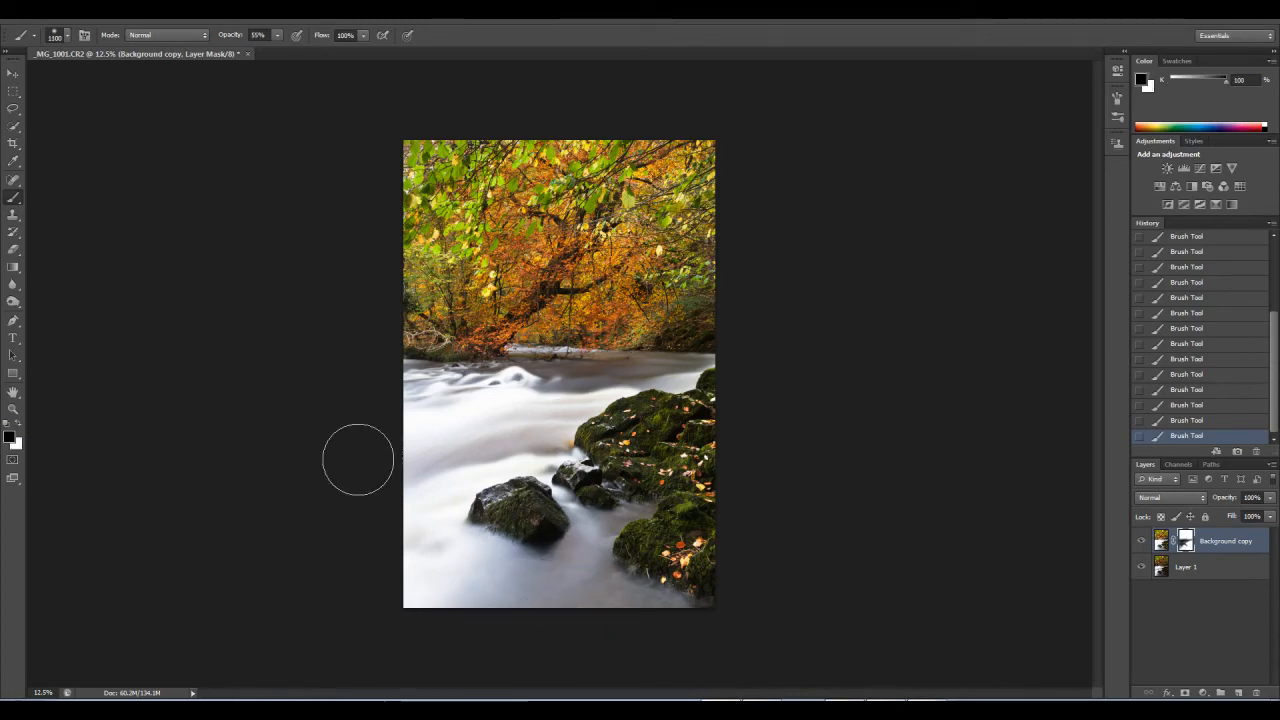
Step: Hide Layer 1 and paint black over the left part of the river with the brush at 1000
left_click(1141, 567)
key("bracketleft")
key("bracketleft")
key("bracketleft")
mouse_move(444, 453)
left_mouse_down()
mouse_move(417, 520)
mouse_move(394, 529)
left_mouse_up()
left_click_drag(483, 391, 384, 408)
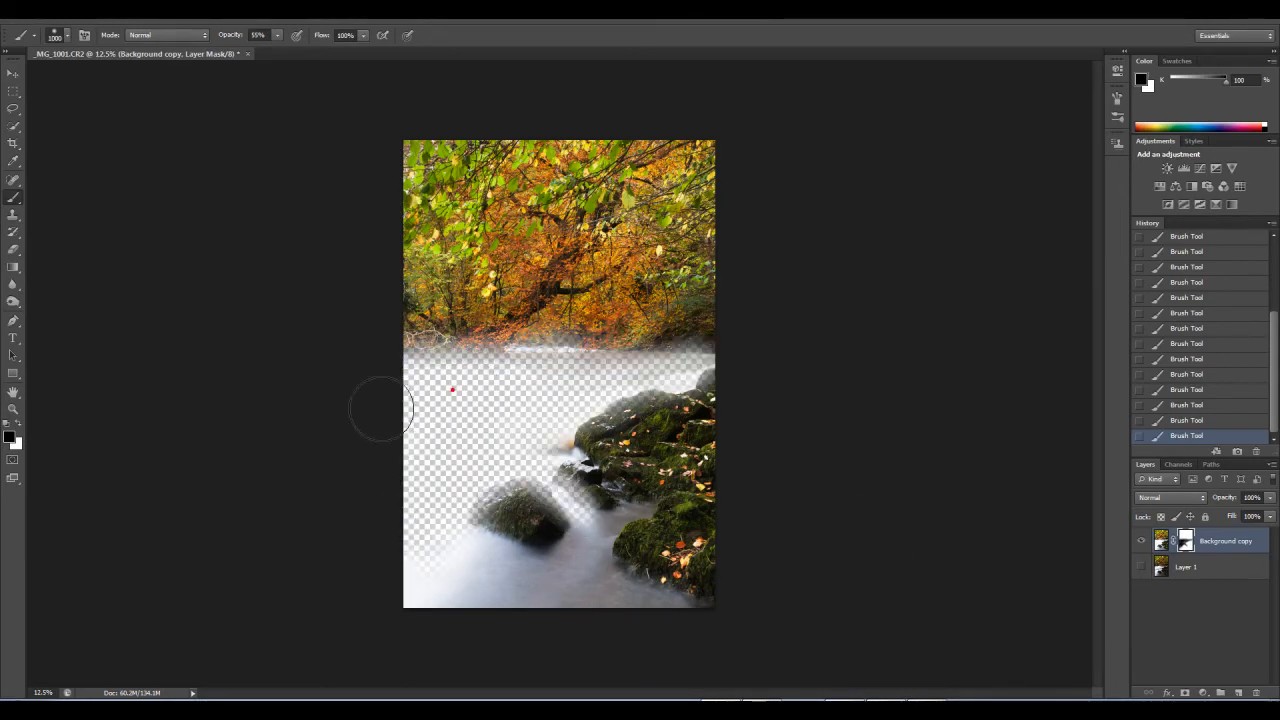
Step: Set the brush opacity to 100% and mask out the remaining water near the far right bank with a smaller brush
key("bracketleft")
key("bracketleft")
key("bracketleft")
key("bracketleft")
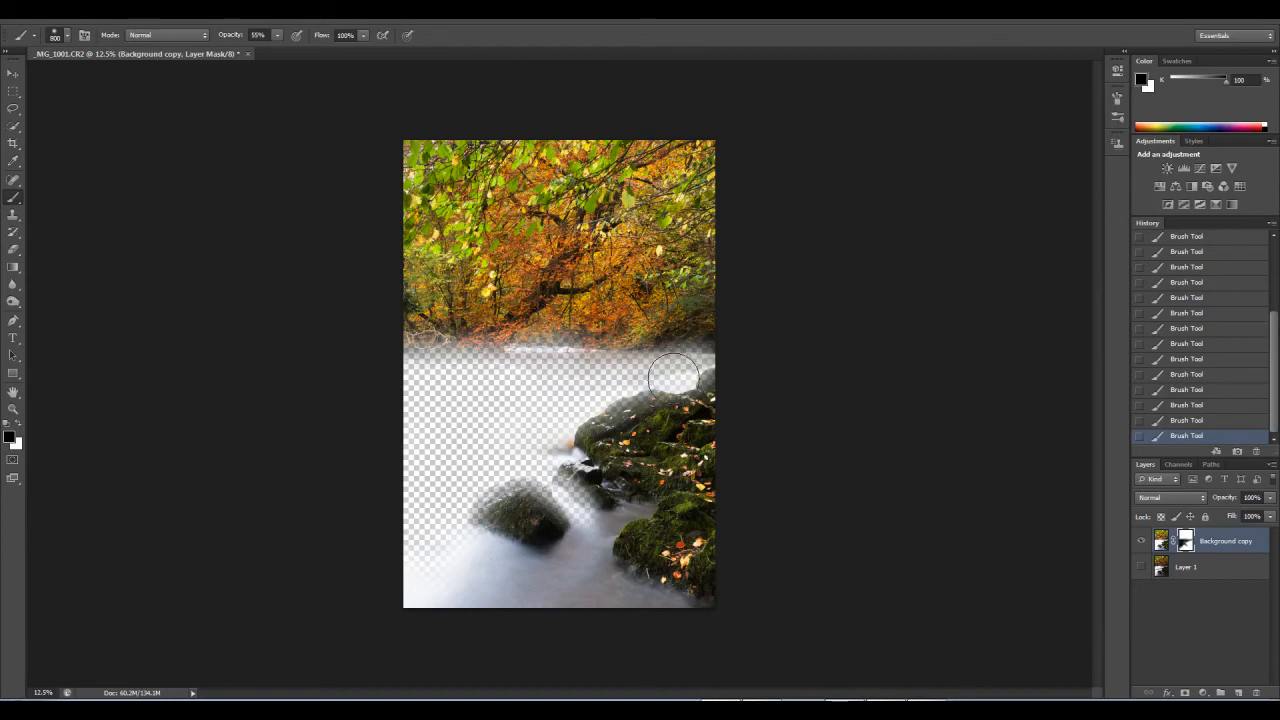
left_click(278, 41)
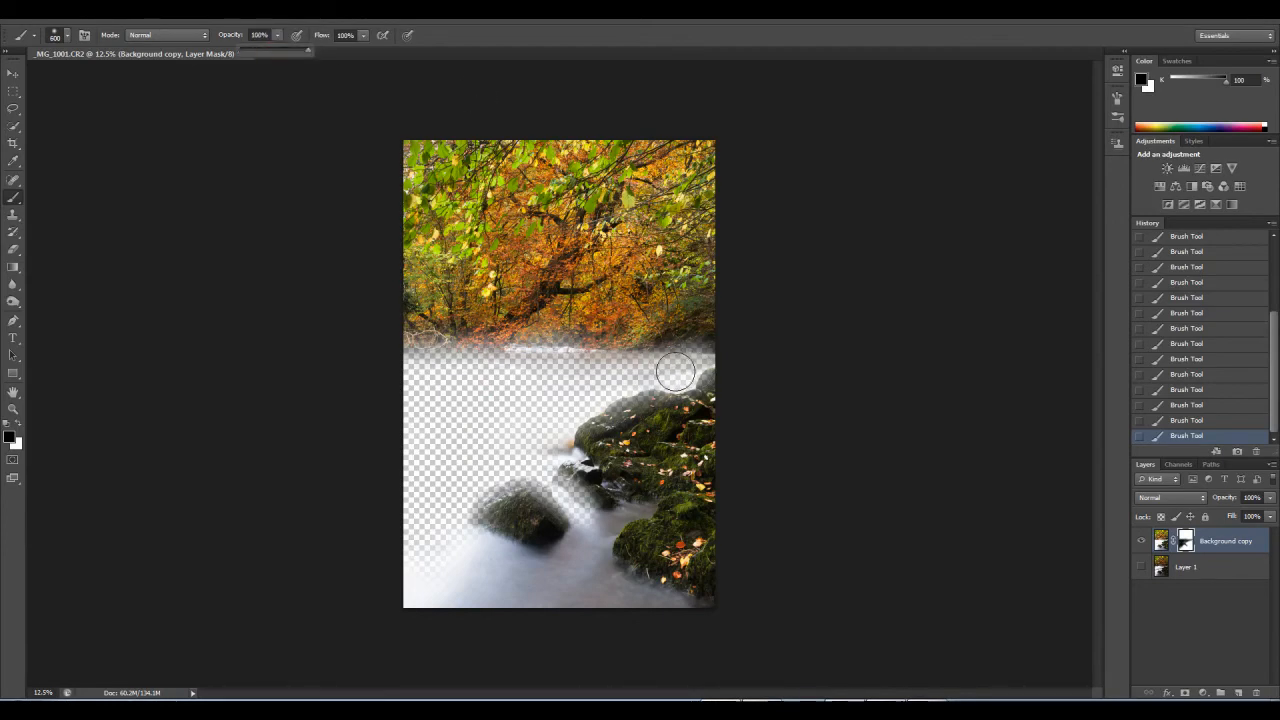
key("bracketleft")
key("bracketleft")
key("bracketleft")
key("bracketright")
left_click_drag(690, 361, 530, 370)
key("bracketright")
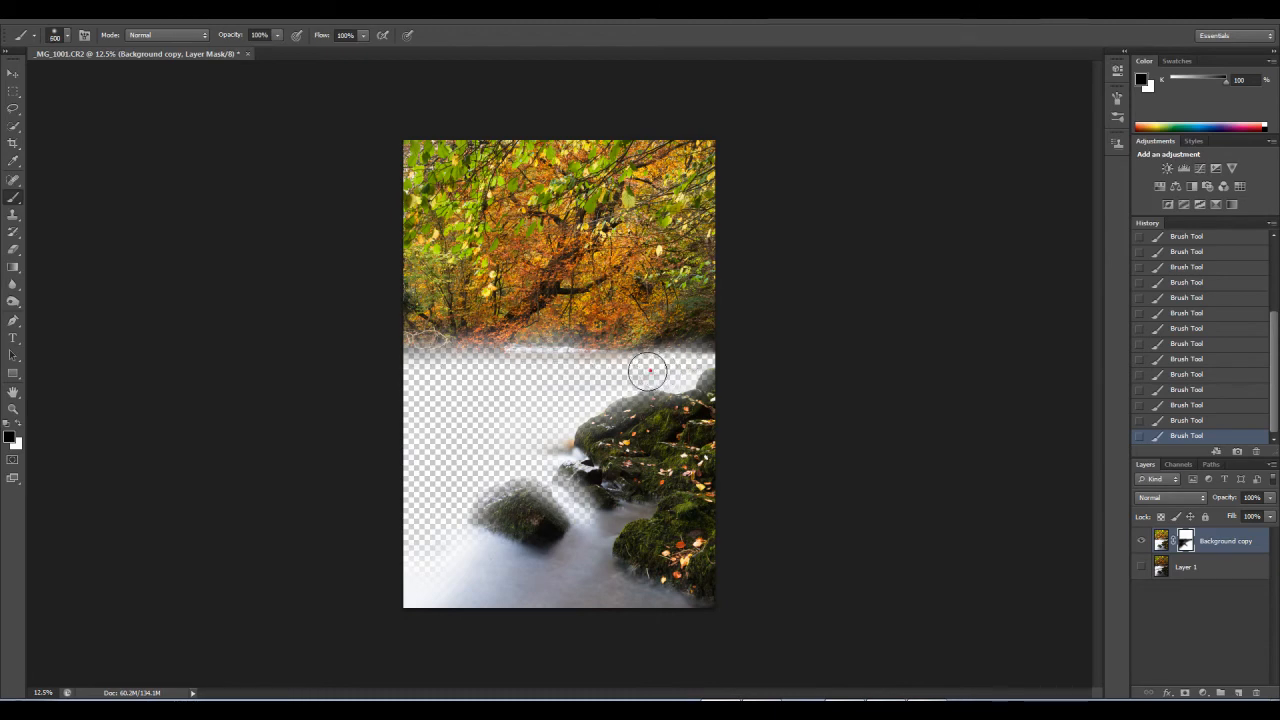
left_click(651, 371)
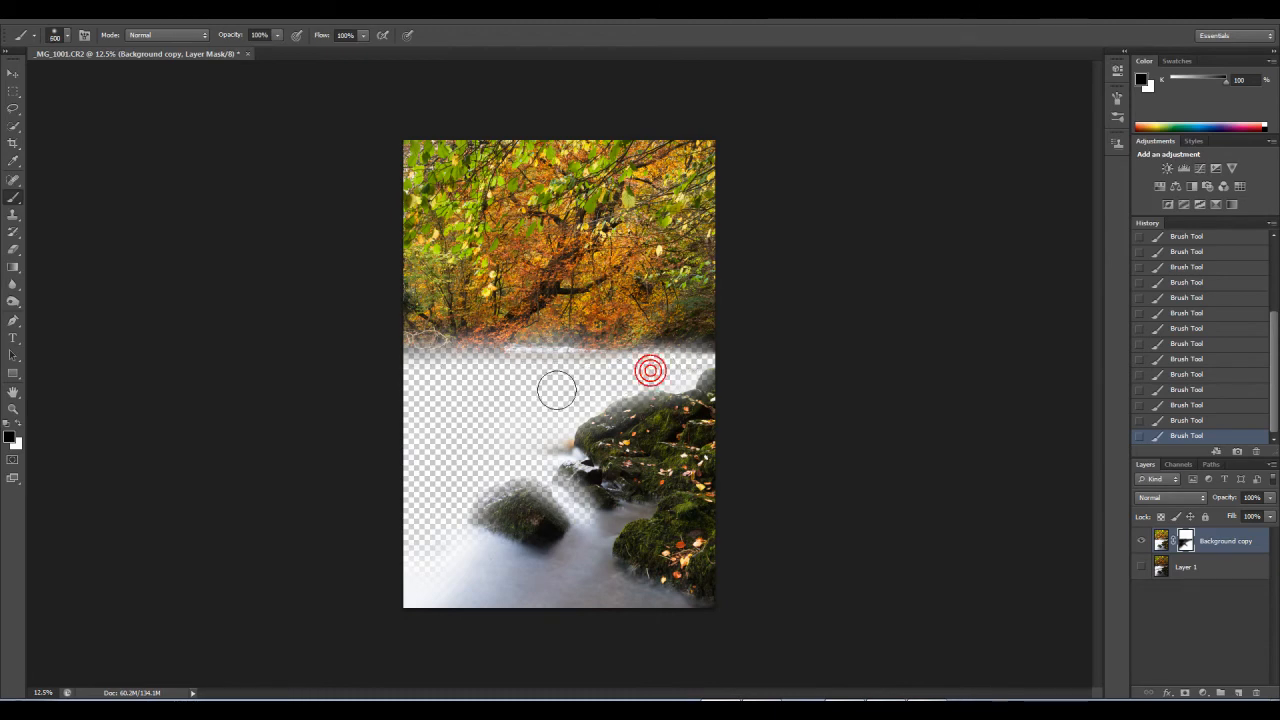
Step: Raise the hardness of the 600 px brush, paint out the remaining river water, and show Layer 1 again
left_click(69, 39)
left_click_drag(21, 109, 60, 109)
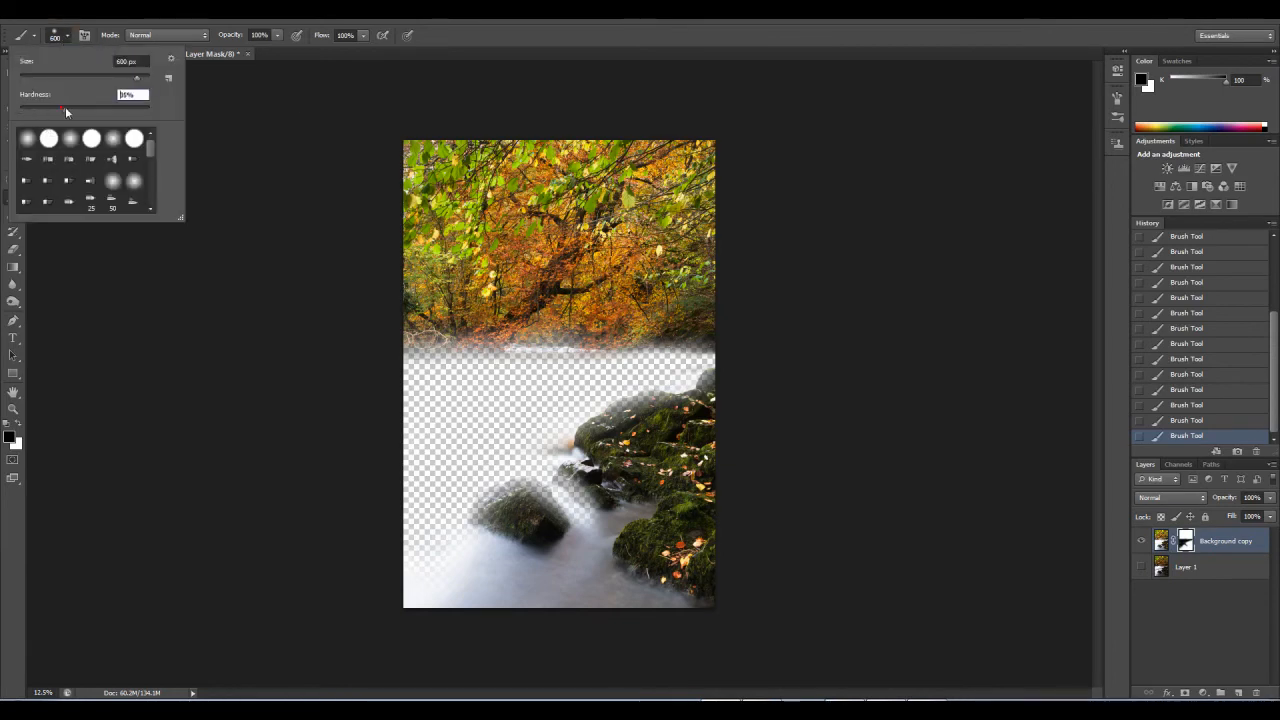
left_click(583, 378)
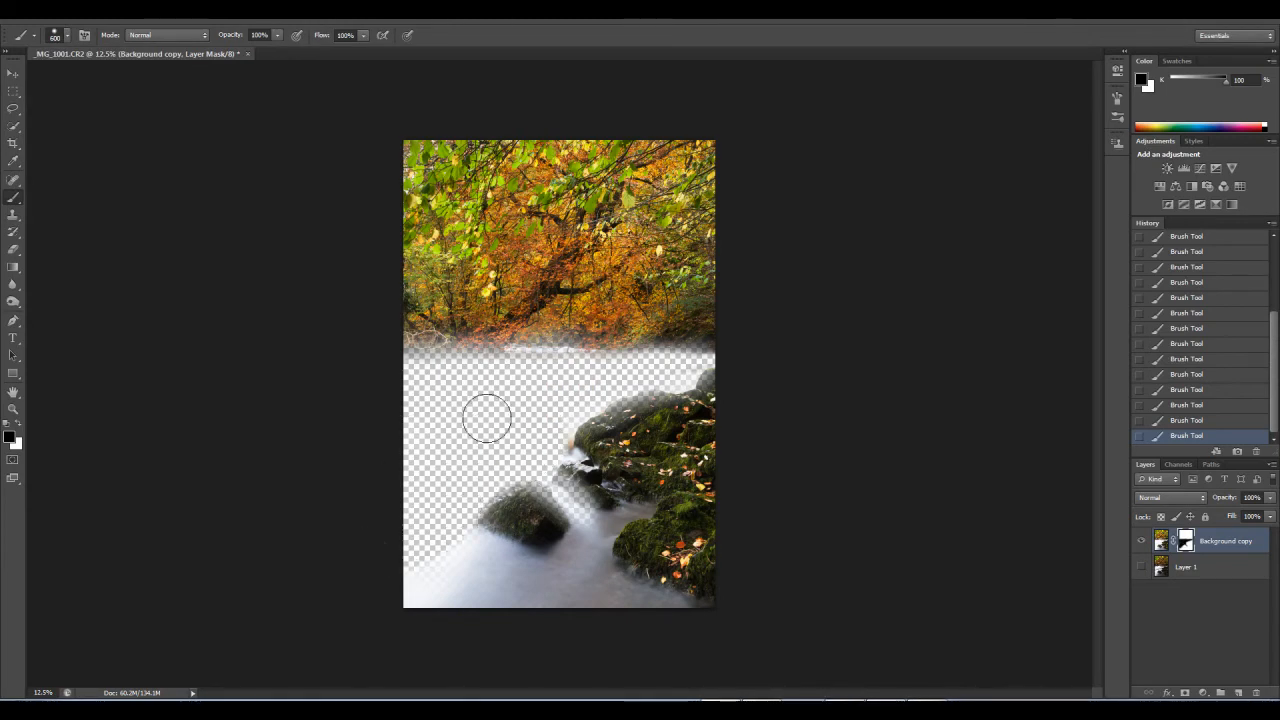
left_click(566, 387)
left_click(501, 384)
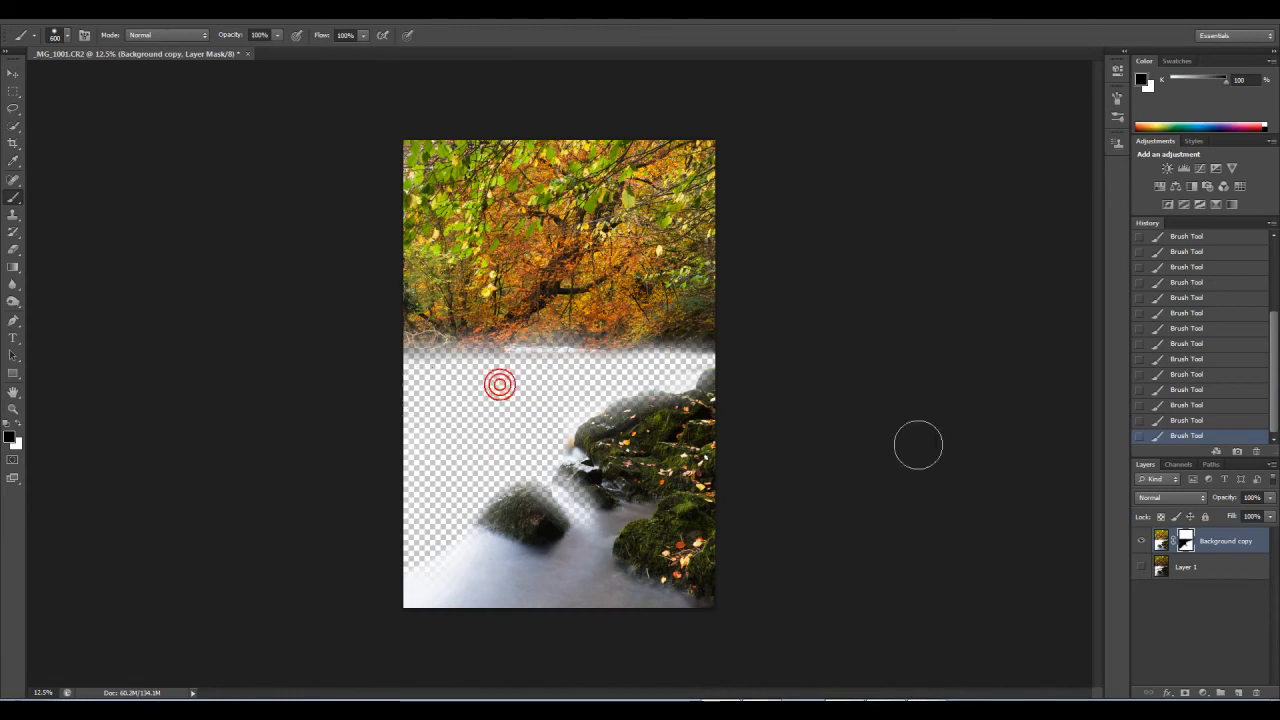
left_click(1142, 568)
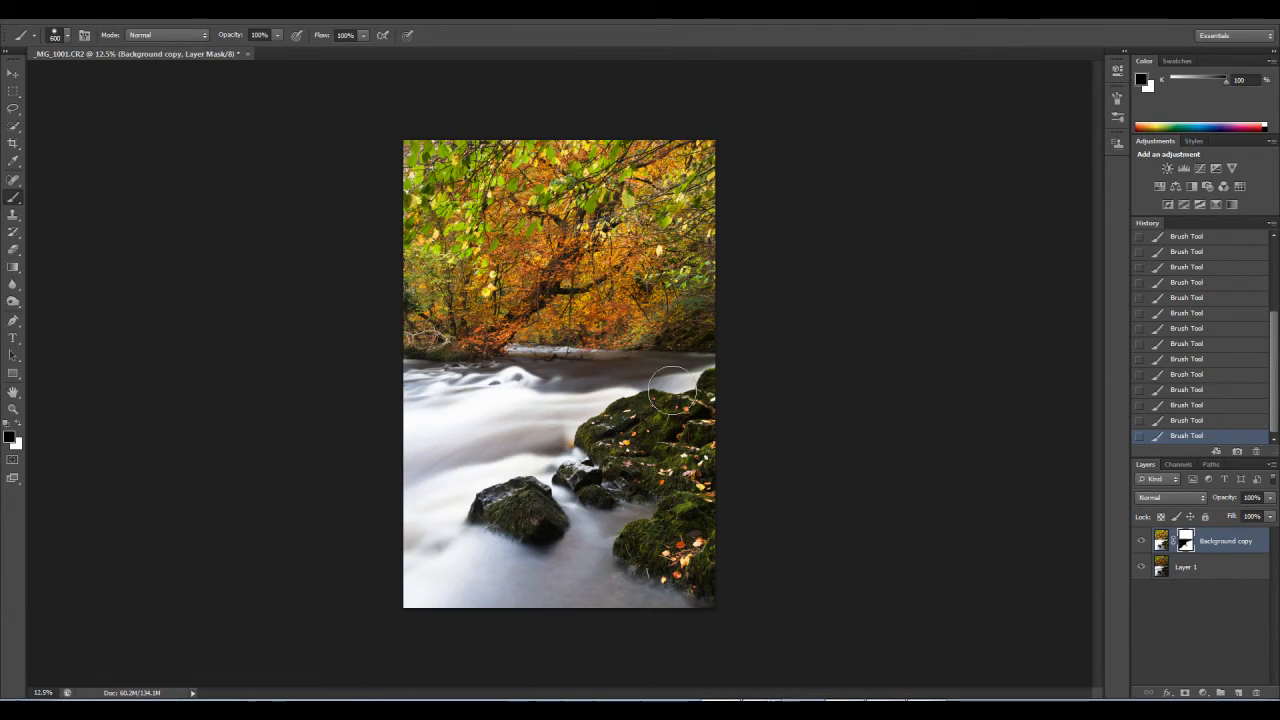
Step: Compare the river and mossy rocks up close with the Background copy layer mask disabled and enabled
left_click(13, 409)
left_click_drag(621, 362, 741, 492)
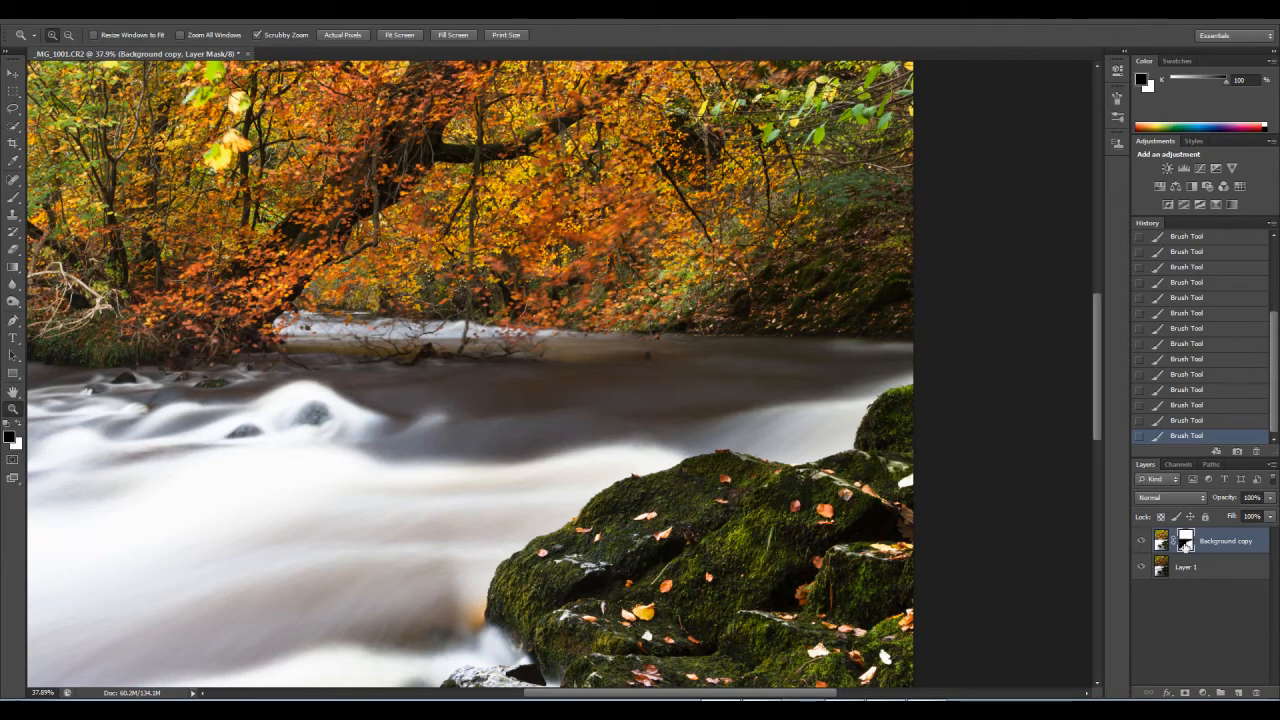
right_click(1185, 543)
left_click(1187, 547)
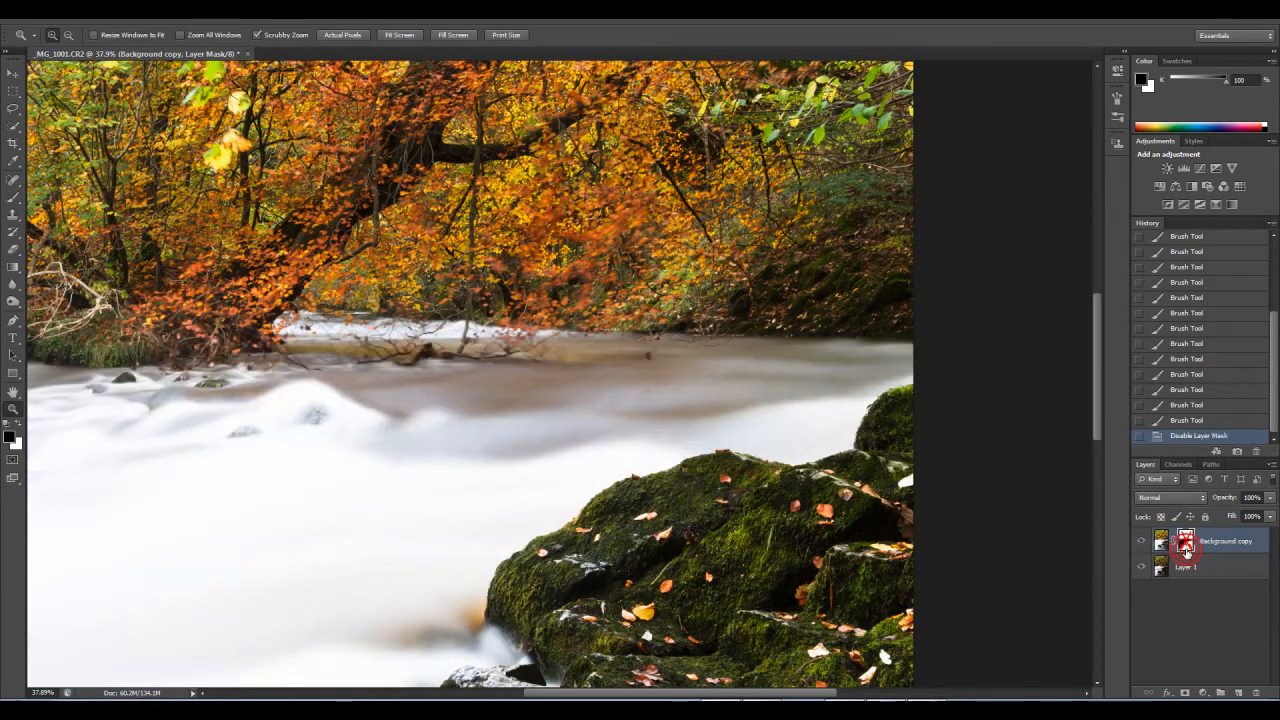
key("ctrl+z")
key("ctrl+z")
key("ctrl+z")
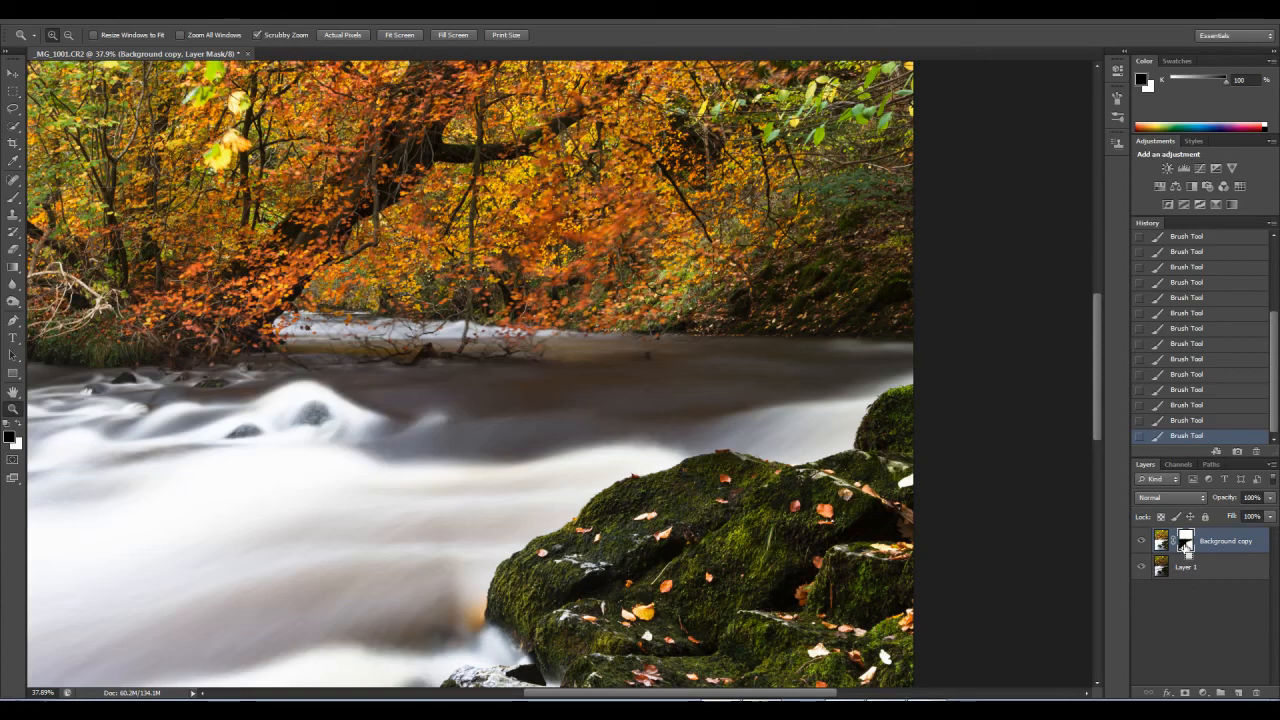
key("ctrl+z")
key("ctrl+z")
key("ctrl+z")
key("ctrl+z")
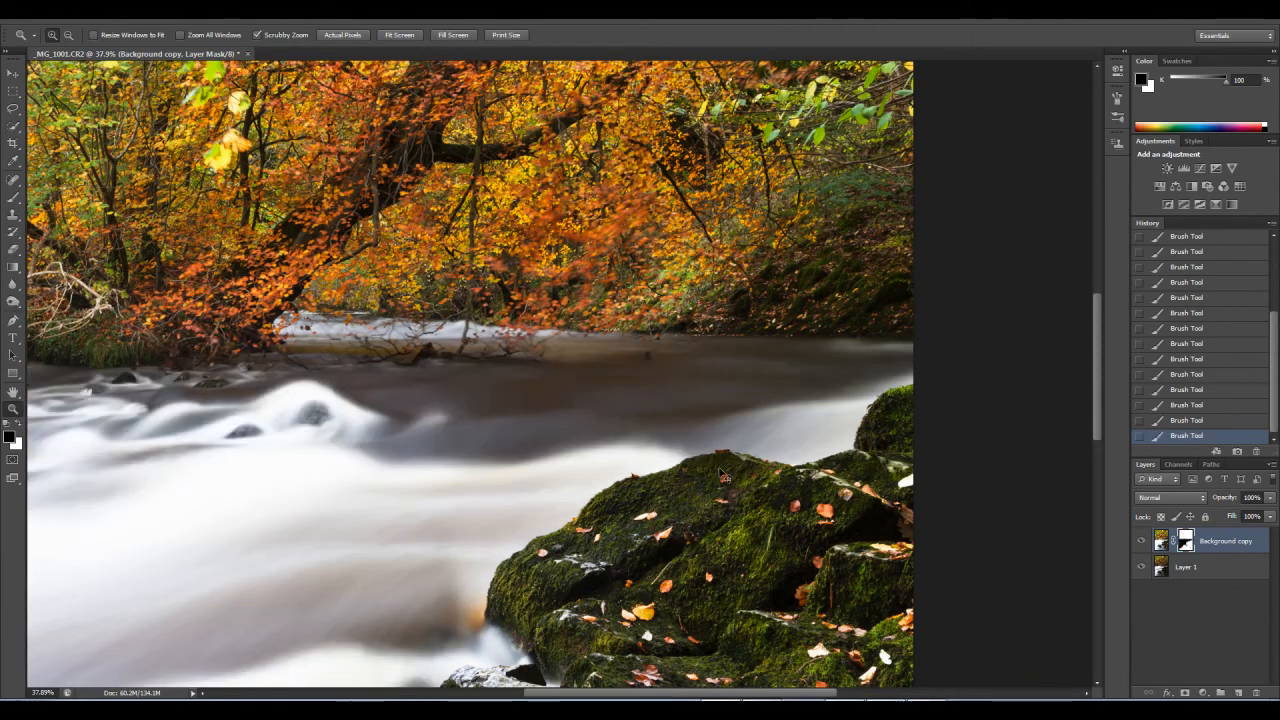
key("ctrl+z")
key("ctrl+z")
Step: Hide and show the Background copy layer to compare the blend with the darker exposure
left_click(1143, 543)
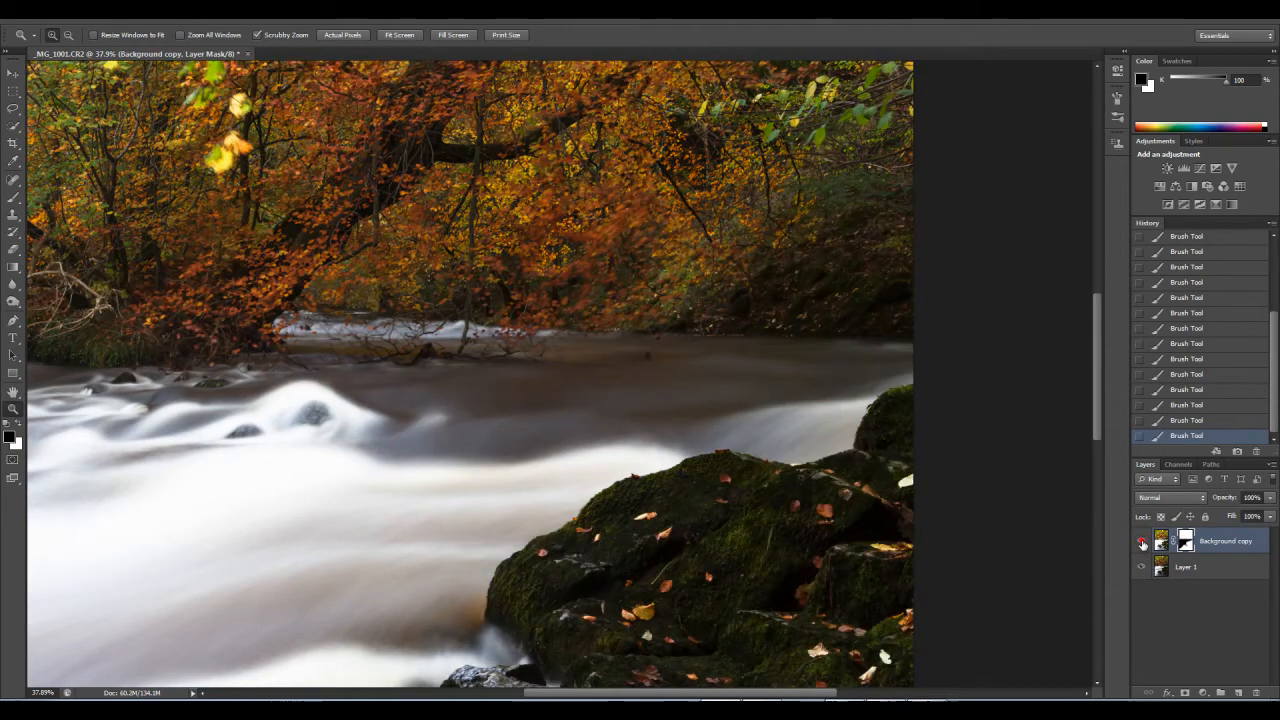
left_click(1143, 543)
left_click(1143, 543)
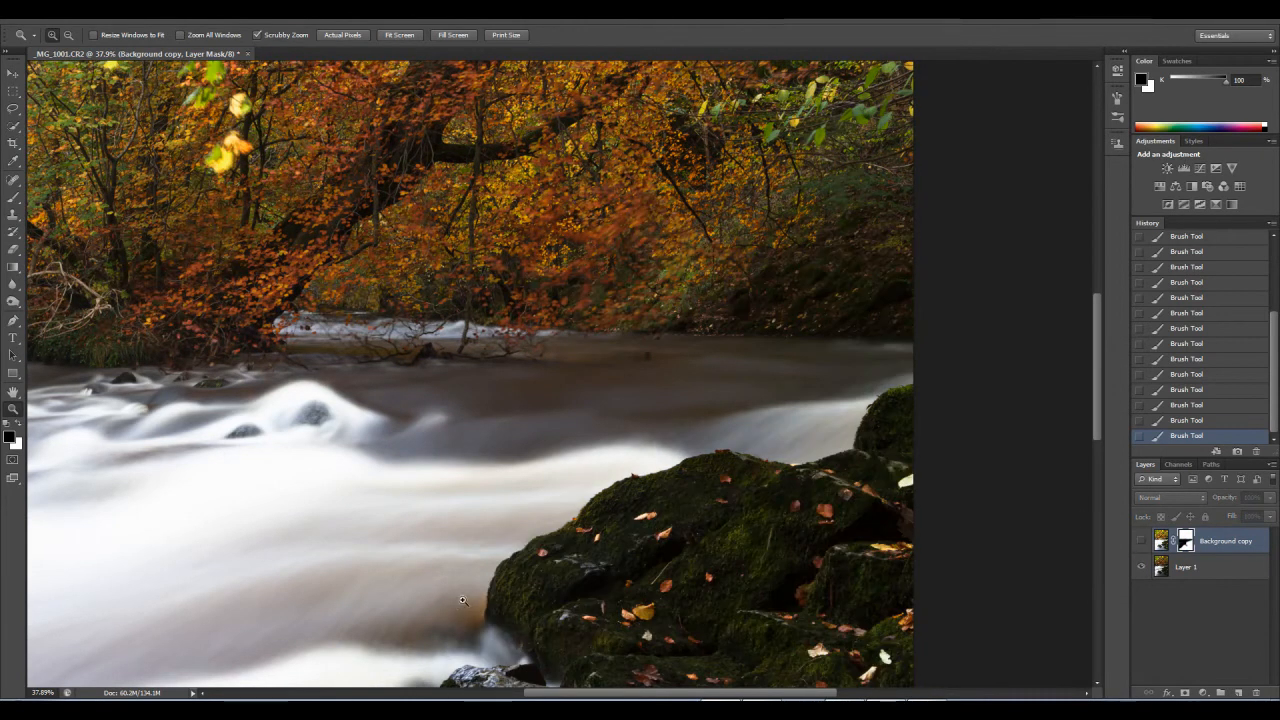
left_click(1140, 543)
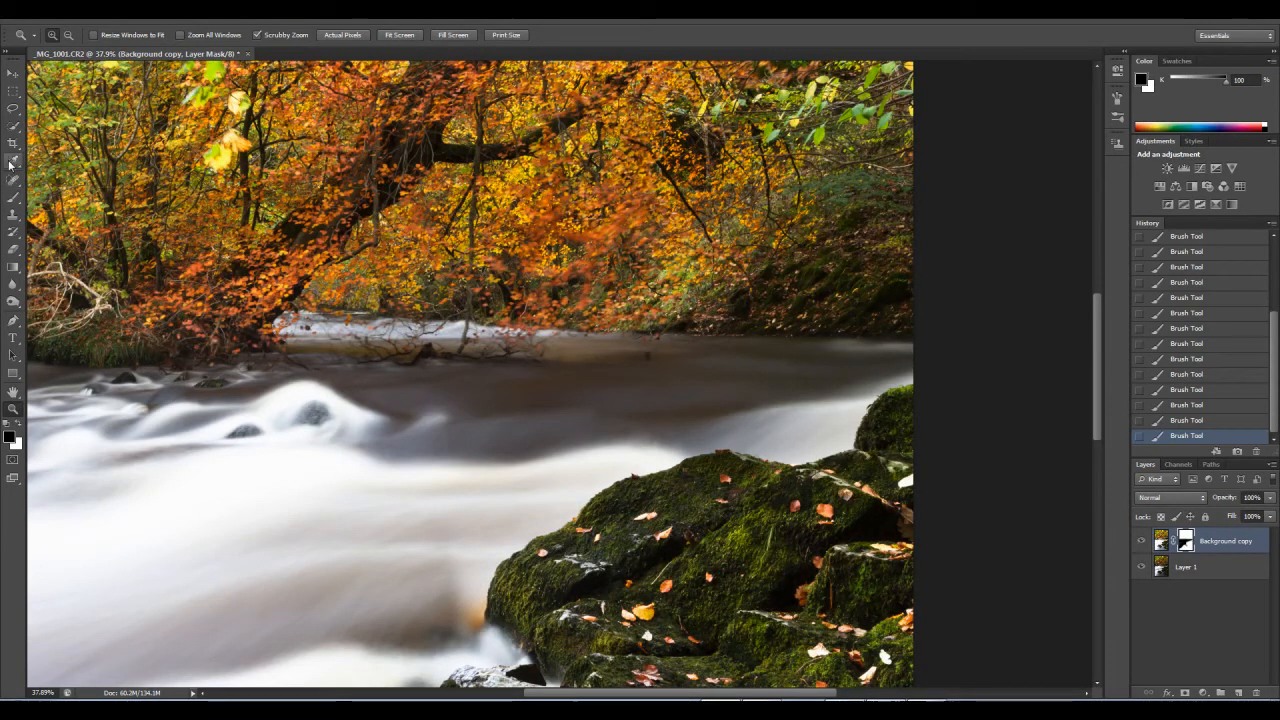
Step: Try painting out the orange patch beside the mossy rock on the layer mask at 100% opacity, and undo the stroke
left_click(13, 197)
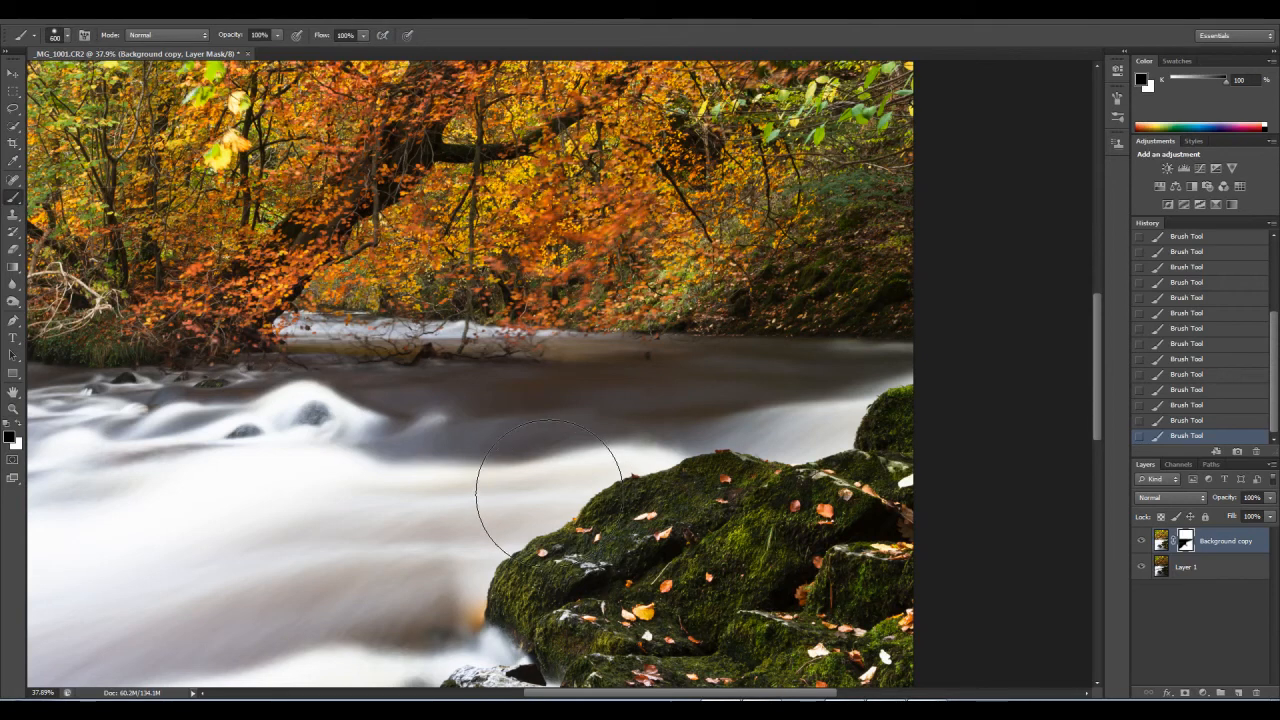
key("bracketleft")
key("bracketleft")
key("bracketleft")
key("bracketleft")
key("bracketleft")
key("bracketleft")
left_click(1191, 546)
mouse_move(478, 556)
left_mouse_down()
mouse_move(445, 613)
mouse_move(467, 587)
left_mouse_up()
key("bracketright")
key("bracketright")
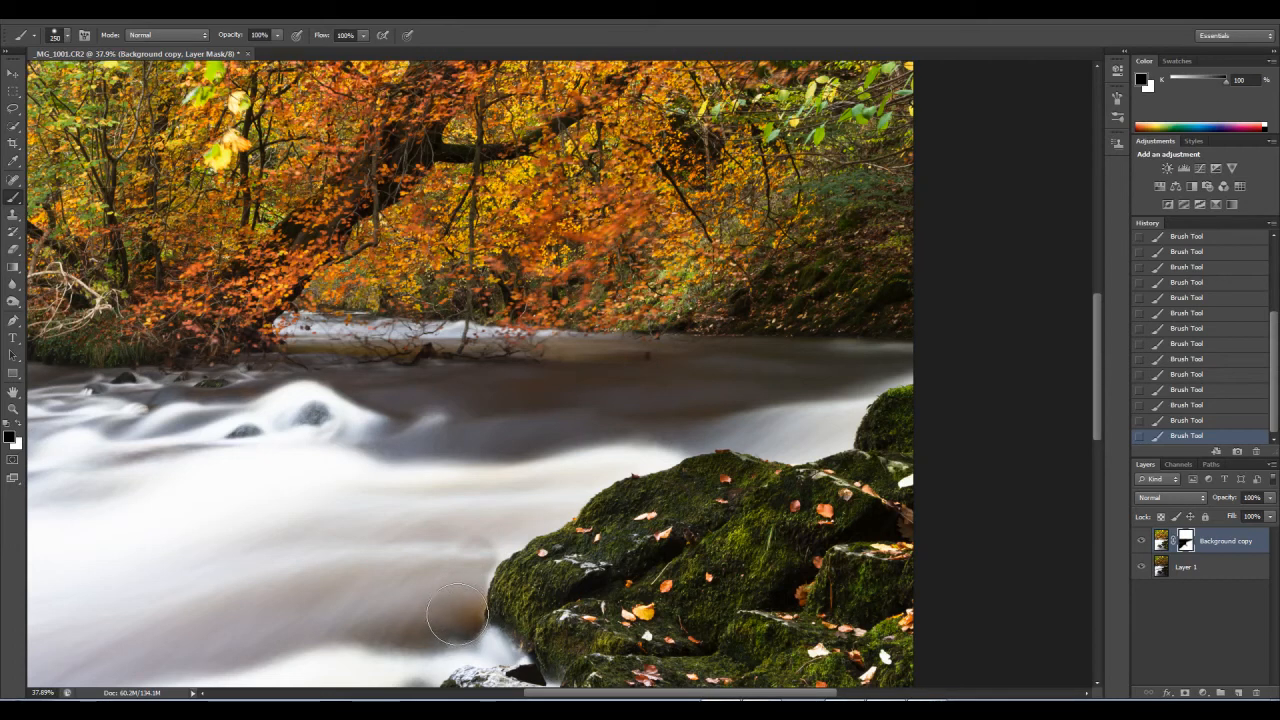
key("bracketleft")
left_click(1186, 421)
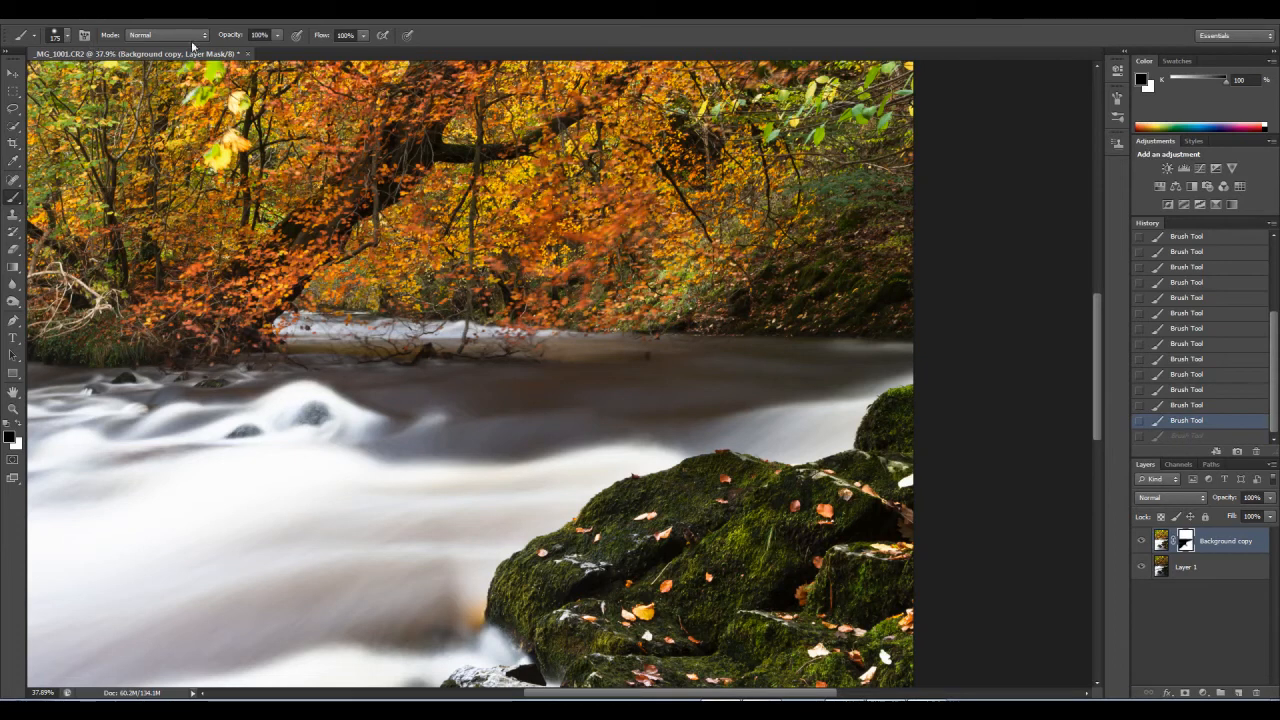
Step: Set the brush opacity to 37% and size to 125, and paint the mask over the orange patch beside the mossy rock
left_click(277, 36)
left_click_drag(237, 58, 235, 58)
key("bracketleft")
key("bracketleft")
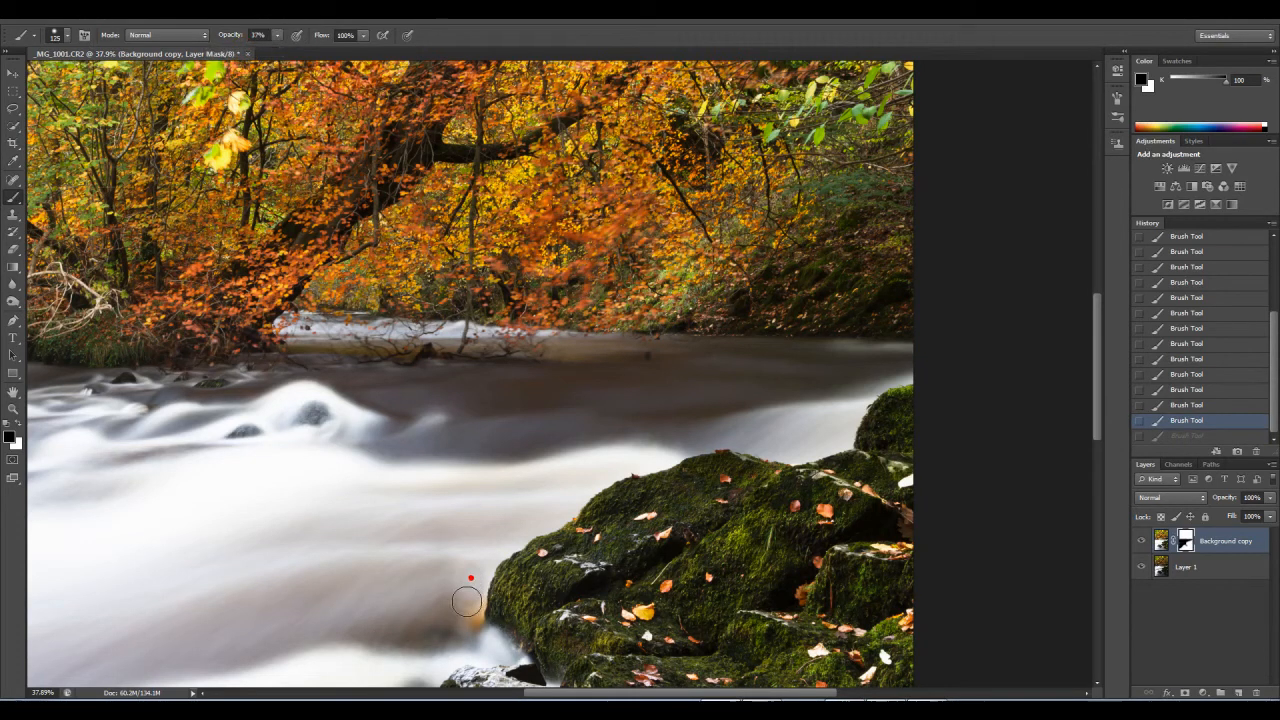
left_click_drag(468, 597, 460, 617)
Step: Lower the brush opacity to 19%, enlarge the brush to 250, and blend the water around the orange patch by the rock
left_click(277, 38)
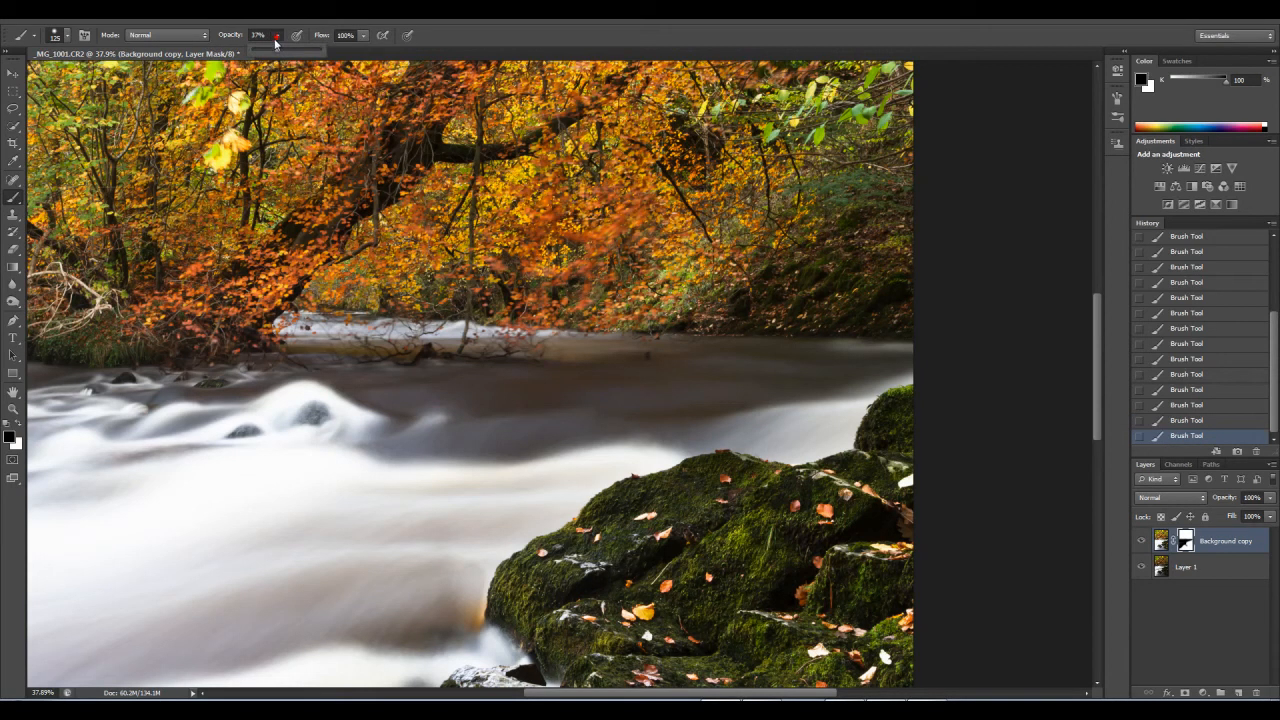
left_click_drag(267, 50, 261, 50)
left_click(66, 36)
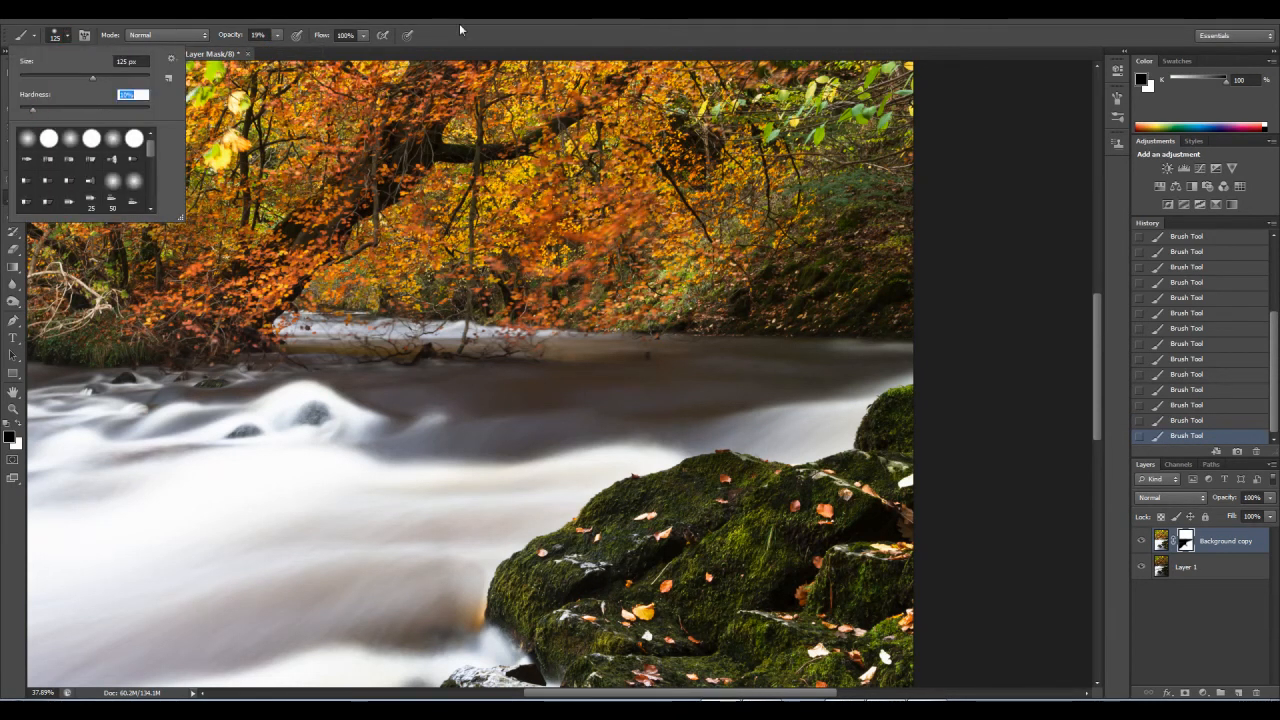
key("Return")
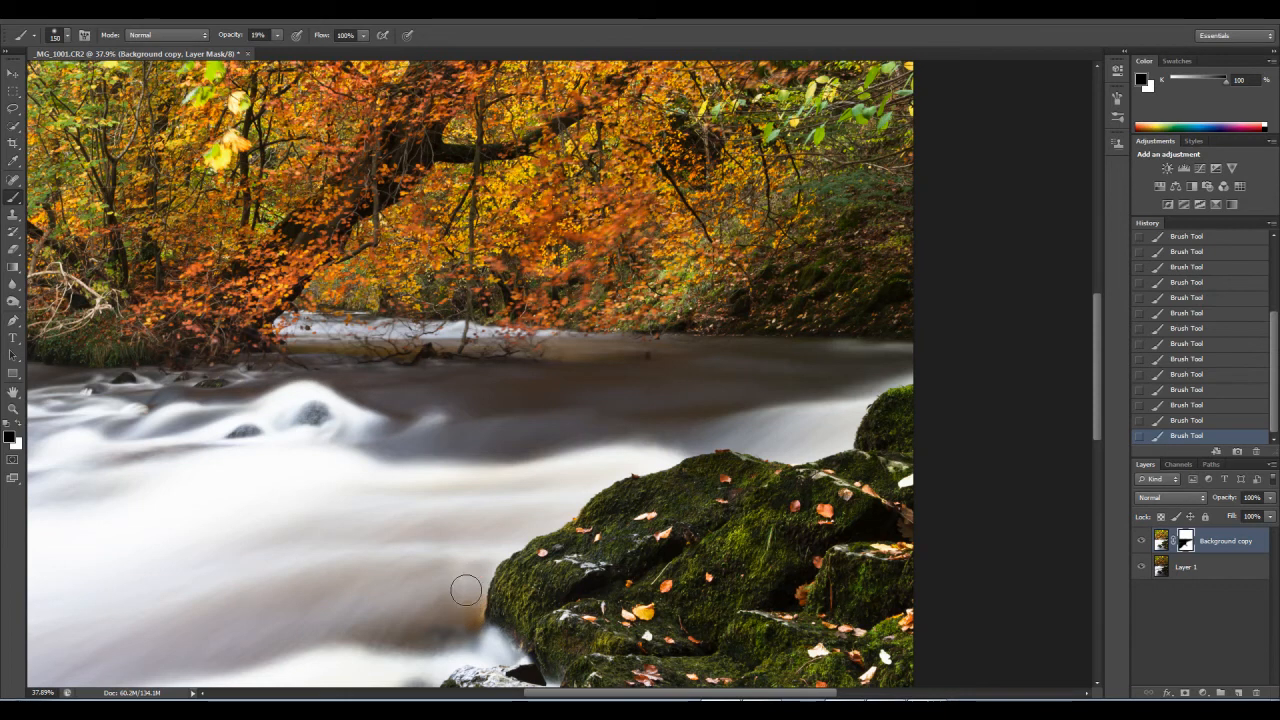
key("bracketright")
key("bracketright")
key("bracketright")
key("bracketright")
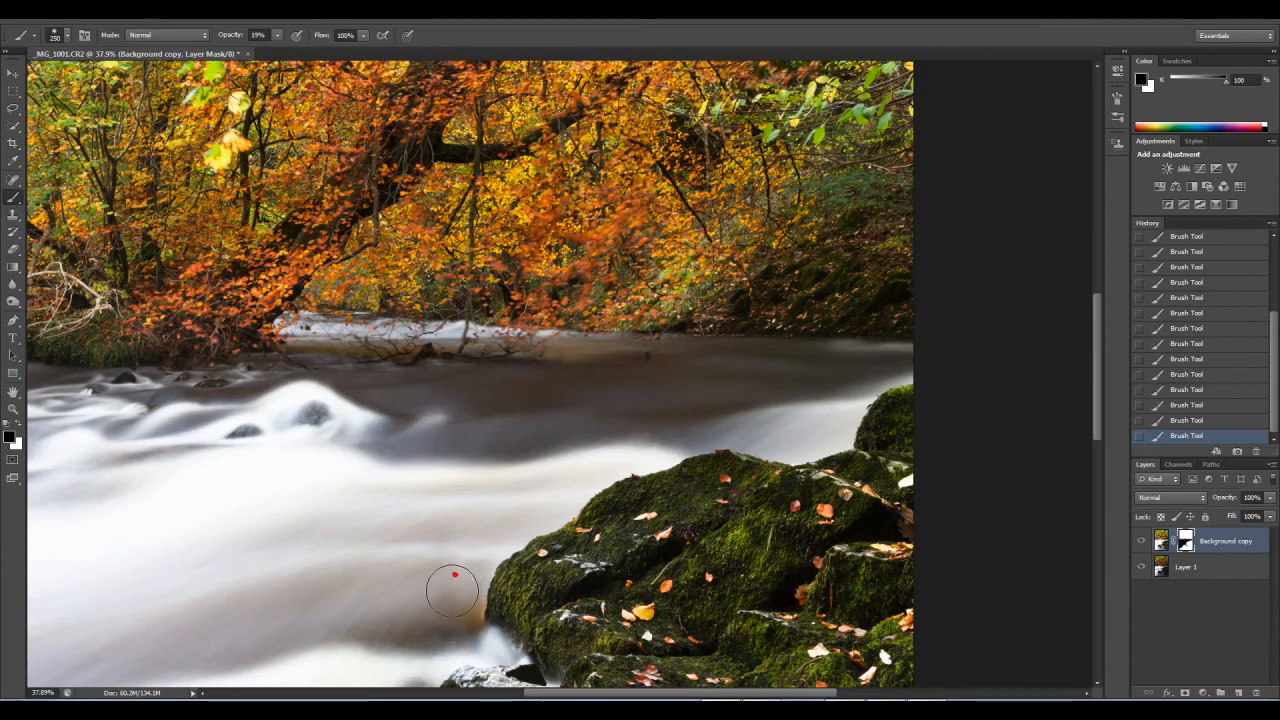
Step: Reduce the brush to 125 and paint black on the layer mask over the orange patch along the mossy rock's edge
scroll(489, 506, "down", 3)
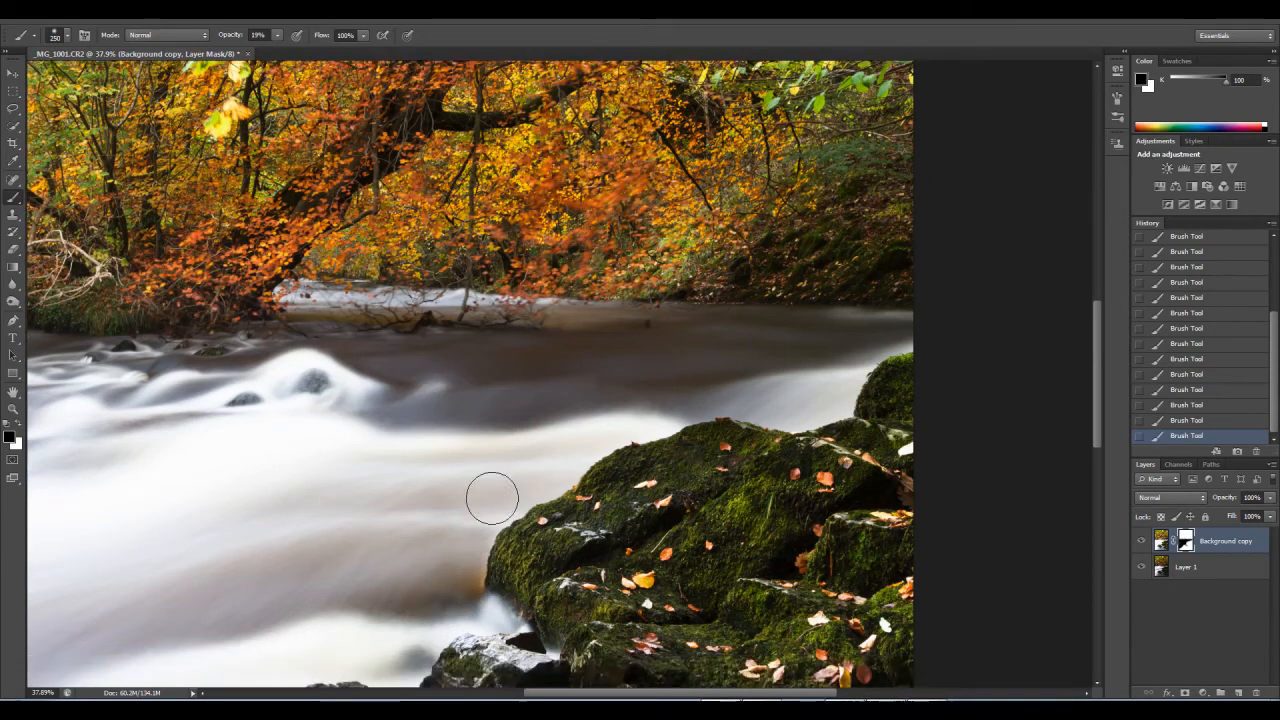
key("z")
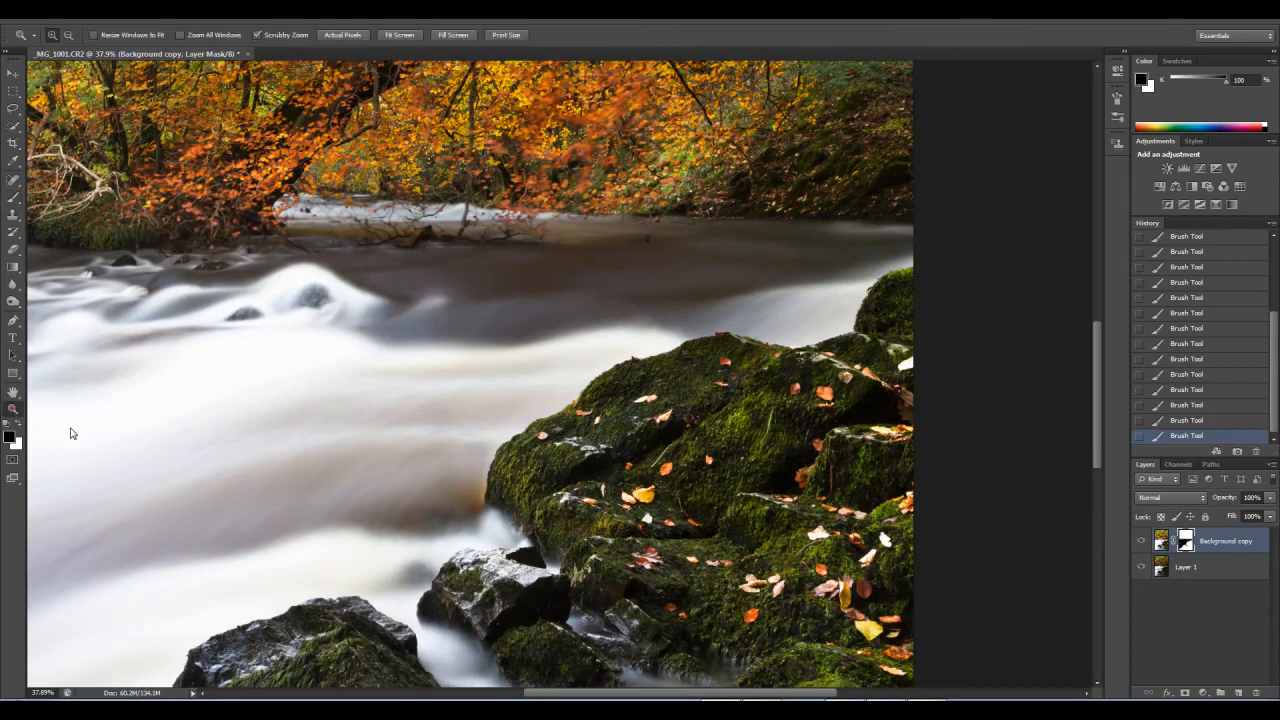
right_click(481, 476)
left_click(512, 500)
scroll(352, 526, "down", 4)
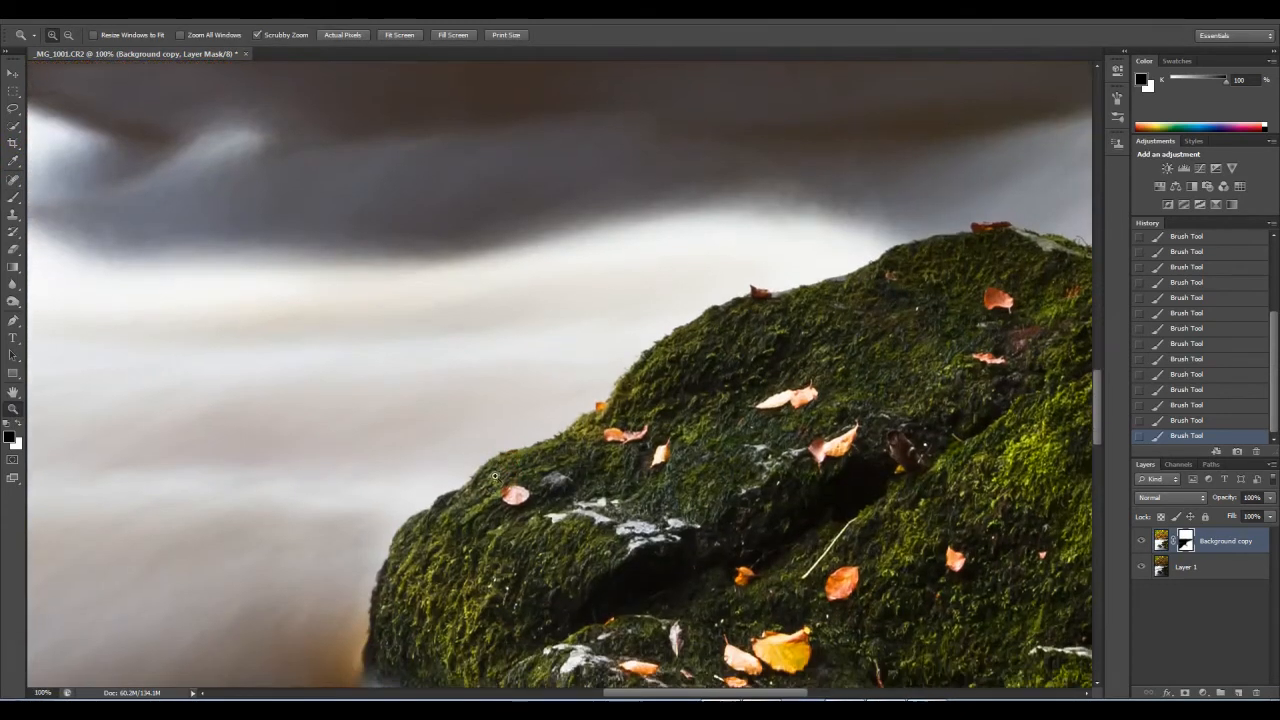
left_click(15, 198)
key("bracketleft")
key("bracketleft")
key("bracketleft")
key("bracketleft")
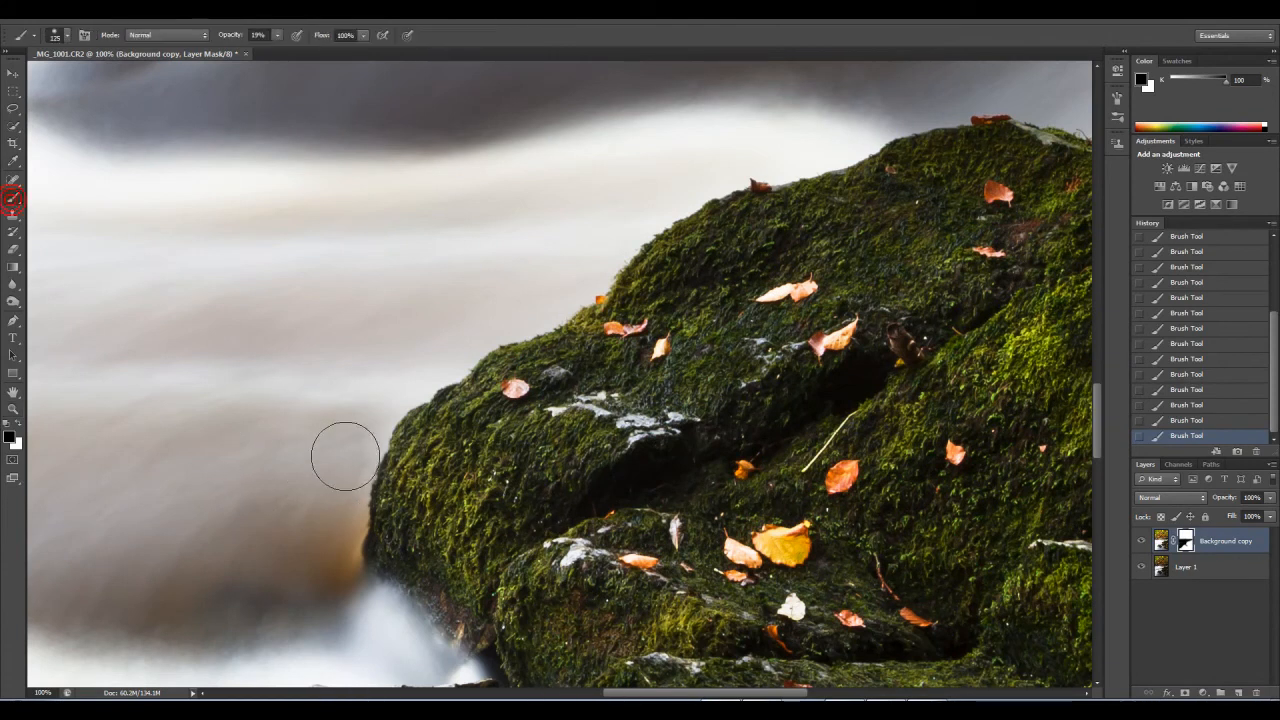
left_click(336, 493)
left_click_drag(344, 457, 325, 548)
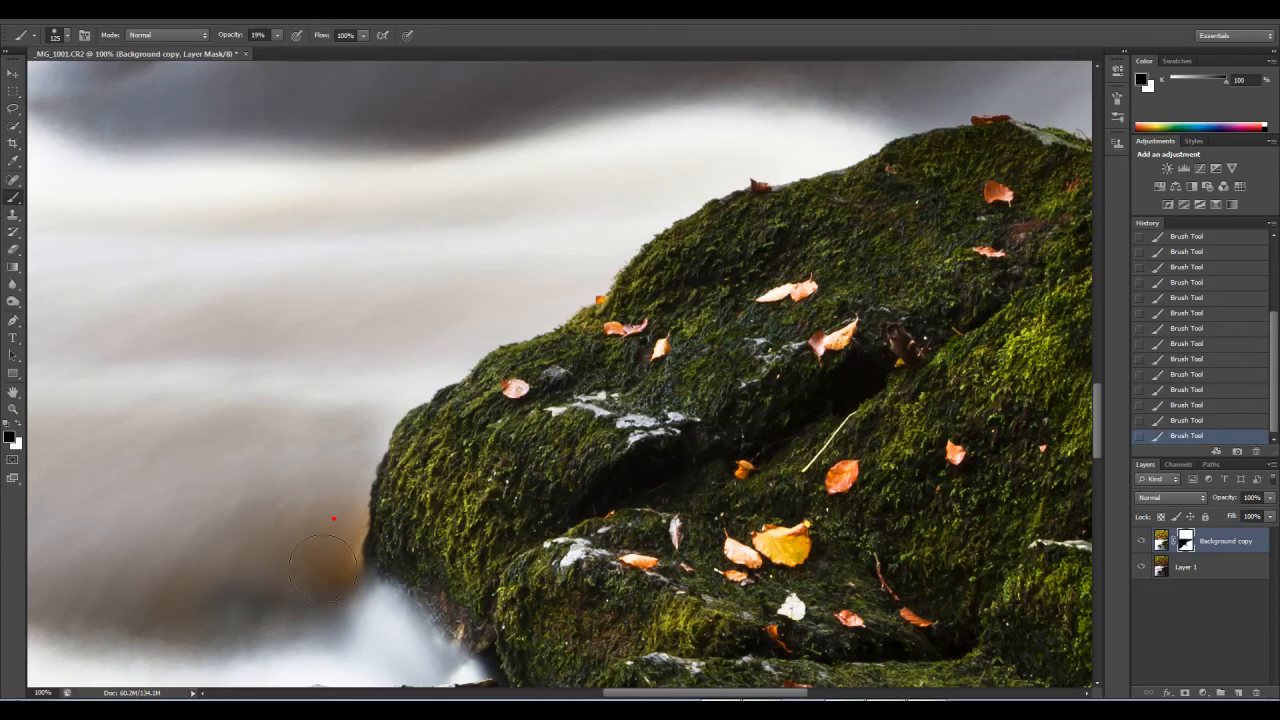
Step: Set the brush size to 60 and paint white on the mask at 19% opacity along the rock's water-side edge
key("bracketleft")
key("bracketleft")
key("bracketleft")
key("bracketleft")
left_click_drag(407, 464, 382, 521)
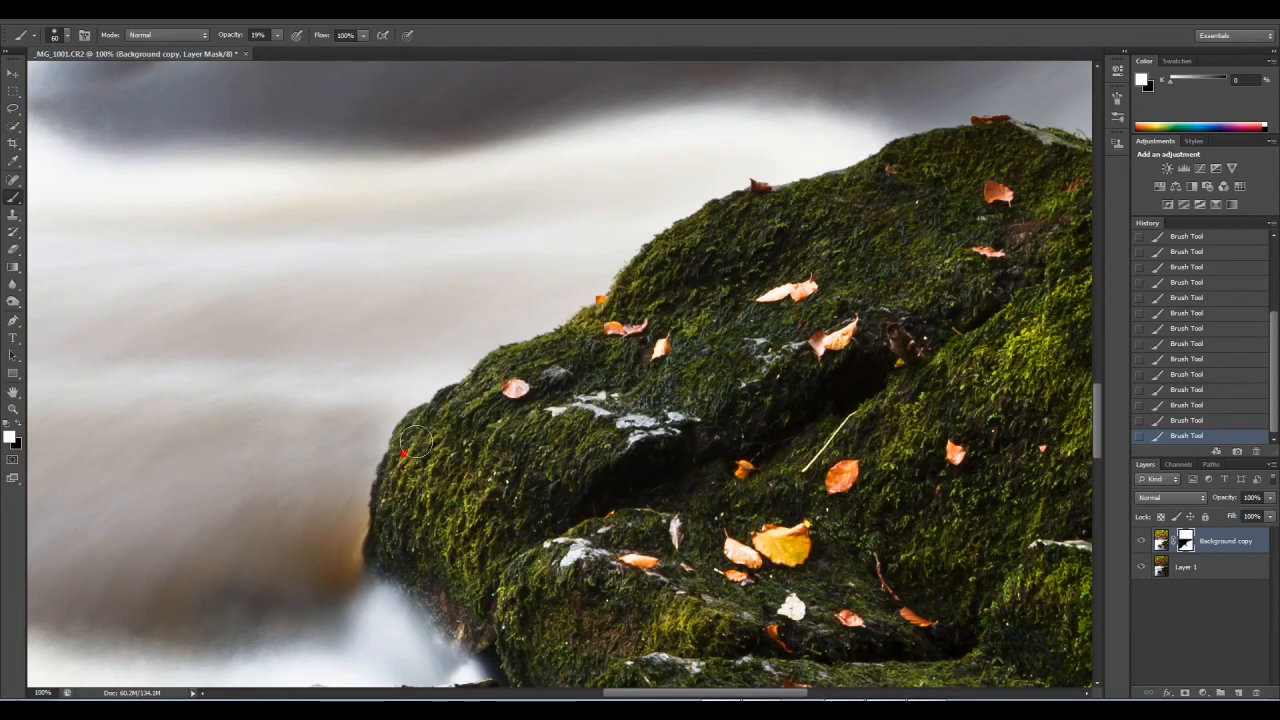
mouse_move(740, 327)
left_mouse_down()
mouse_move(507, 454)
mouse_move(437, 540)
left_mouse_up()
Step: Enlarge the brush, raise its opacity to 69%, and paint white on the mask over the crown of the mossy rock
key("bracketright")
key("bracketright")
left_click(707, 364)
left_click(277, 35)
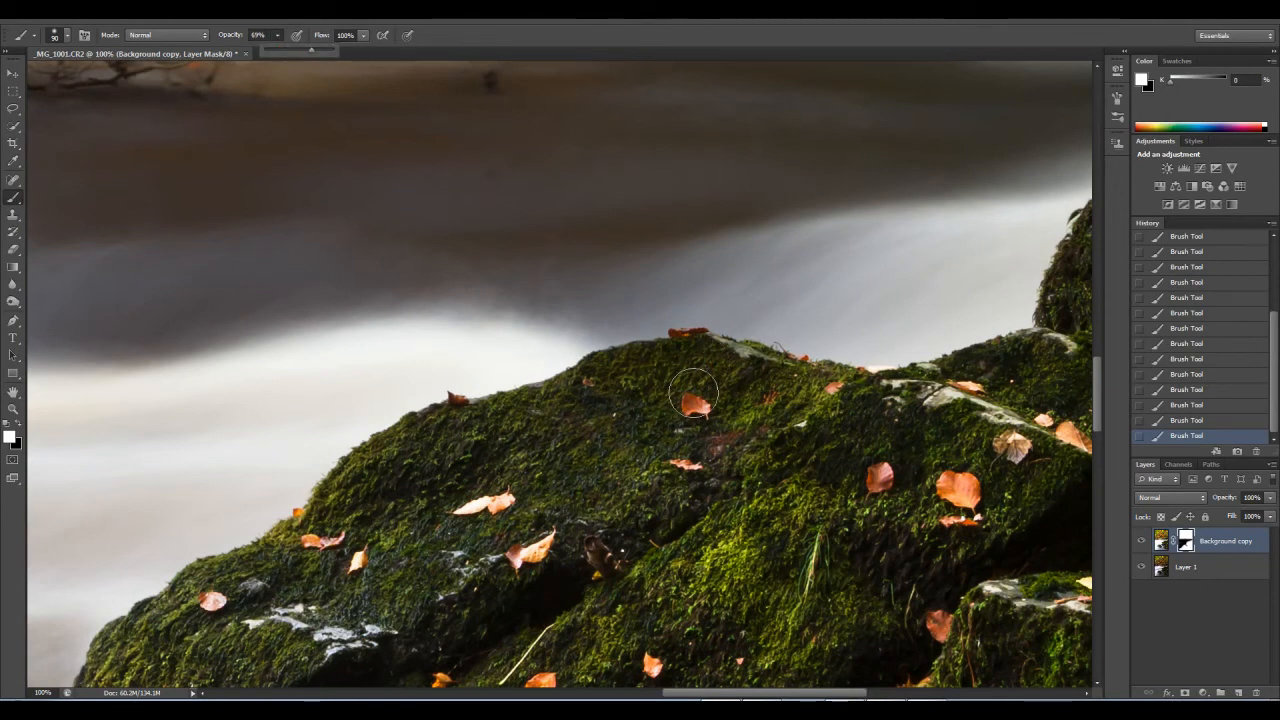
left_click(695, 361)
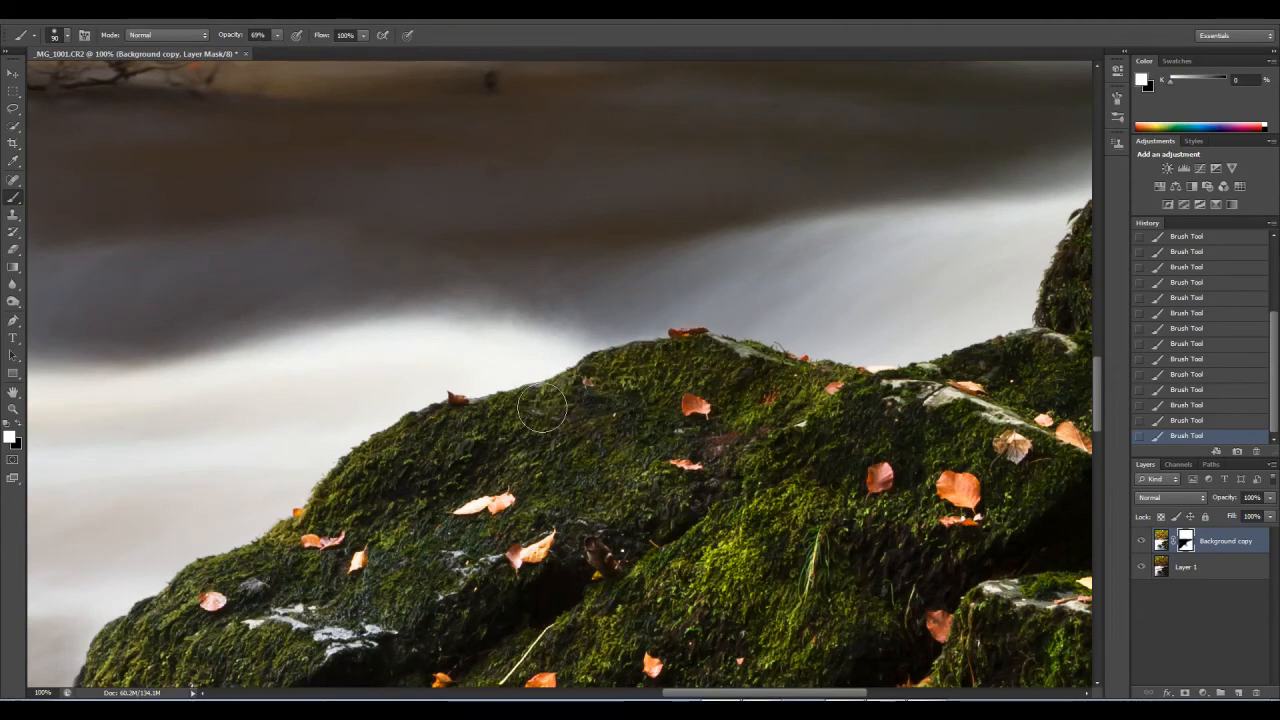
Step: Enlarge the brush to 125 and paint white on the mask across the rock's upper slope
key("bracketright")
key("bracketright")
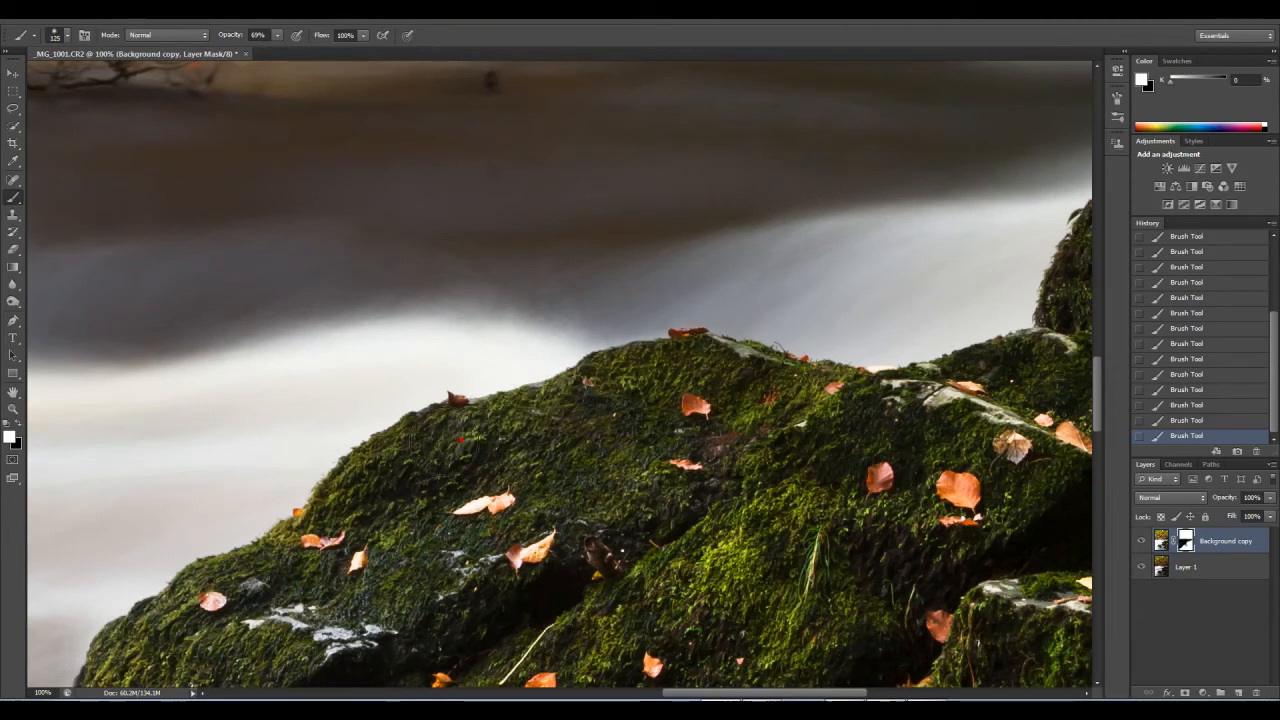
left_click(445, 442)
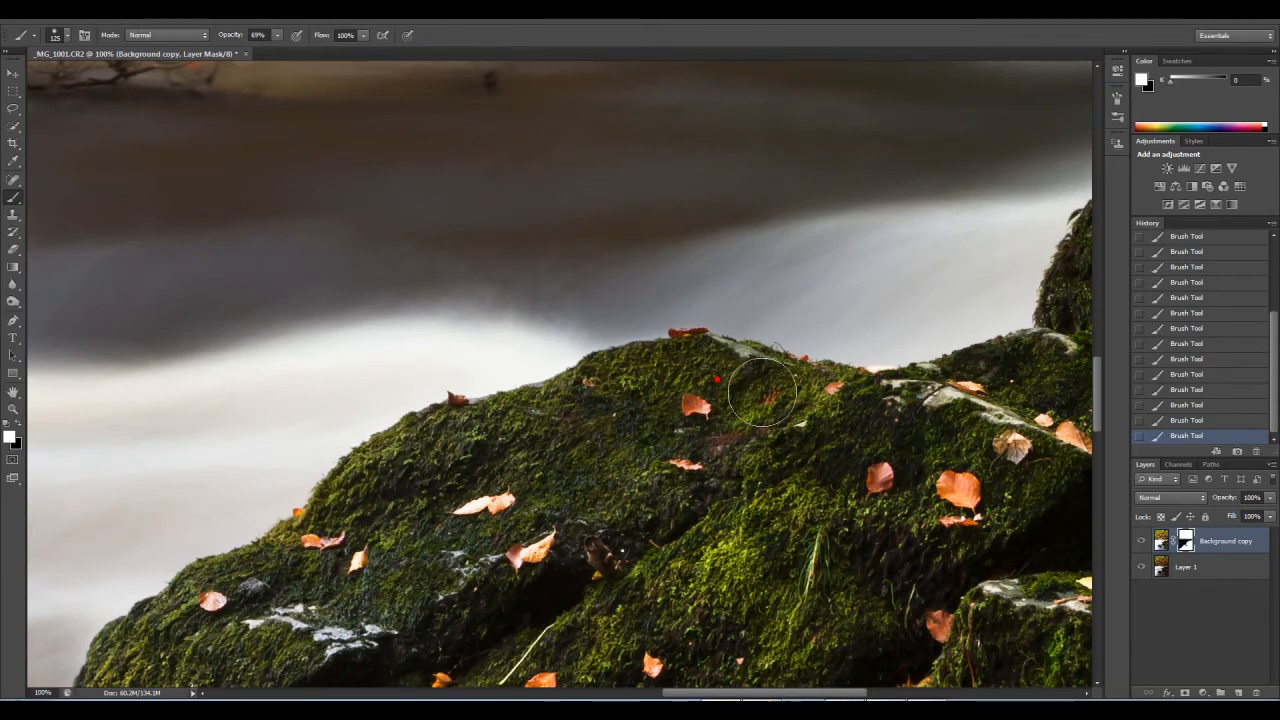
left_click(620, 409)
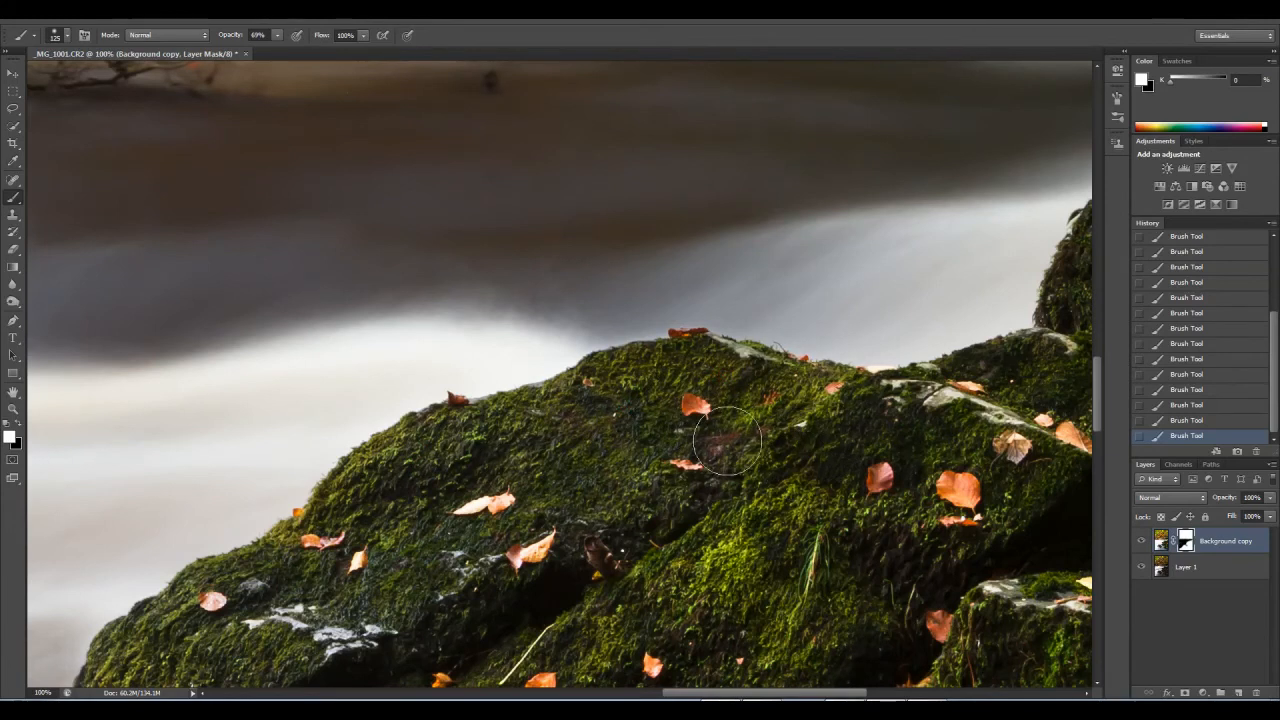
Step: Hide Layer 1 and use a larger white brush to fill the translucent mask area across the middle of the rock
left_click(1142, 568)
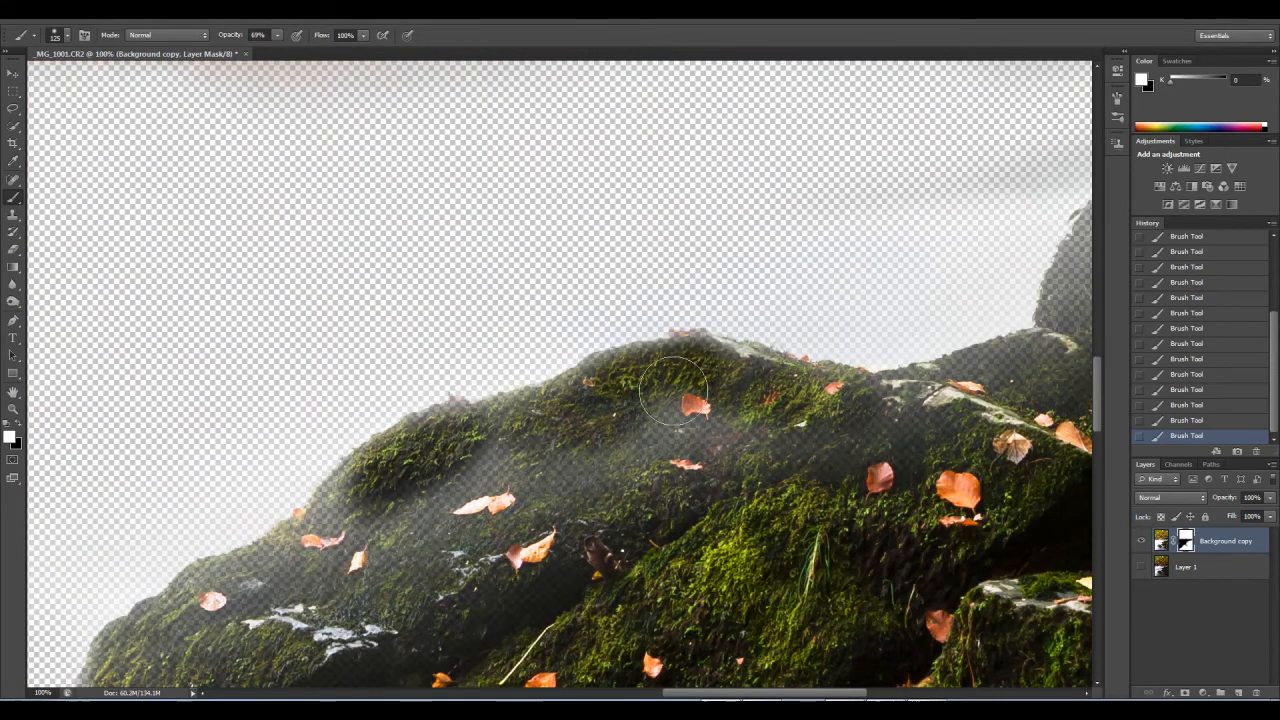
key("bracketright")
key("bracketright")
key("bracketright")
key("bracketright")
key("bracketright")
mouse_move(709, 451)
left_mouse_down()
mouse_move(538, 510)
mouse_move(586, 507)
mouse_move(440, 580)
mouse_move(486, 490)
mouse_move(428, 552)
mouse_move(396, 547)
mouse_move(403, 535)
mouse_move(376, 510)
mouse_move(319, 563)
mouse_move(355, 523)
left_mouse_up()
Step: Set the brush size to 150 and paint white on the mask over the rock's lower water-side slope and up towards its crown
key("bracketleft")
key("bracketleft")
key("bracketleft")
key("bracketleft")
mouse_move(301, 582)
left_mouse_down()
mouse_move(257, 580)
mouse_move(295, 573)
left_mouse_up()
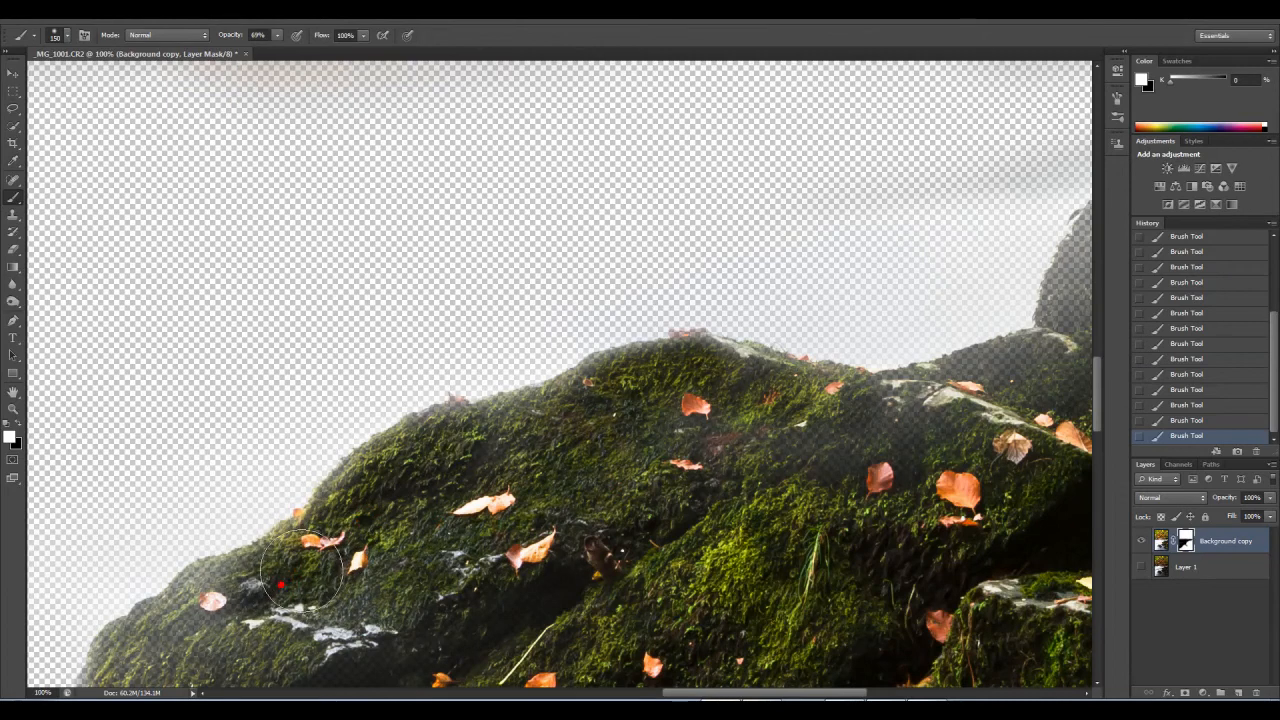
mouse_move(400, 532)
left_mouse_down()
mouse_move(455, 362)
mouse_move(545, 318)
mouse_move(525, 312)
mouse_move(490, 365)
mouse_move(468, 368)
mouse_move(432, 445)
mouse_move(495, 515)
mouse_move(595, 350)
mouse_move(685, 347)
left_mouse_up()
left_click_drag(791, 328, 650, 477)
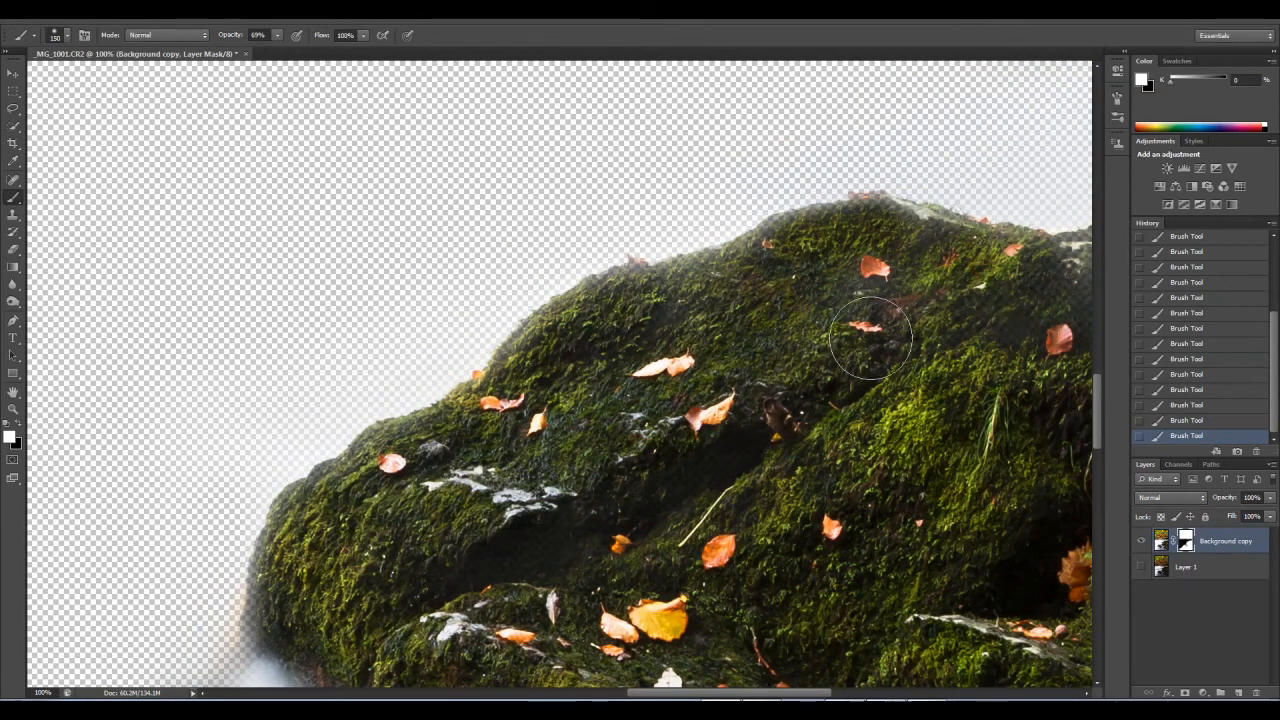
Step: Paint white on the mask over the remaining translucent areas around the rock's central crevice and upper slope at 69% opacity
left_click_drag(843, 332, 659, 392)
left_click_drag(584, 416, 569, 443)
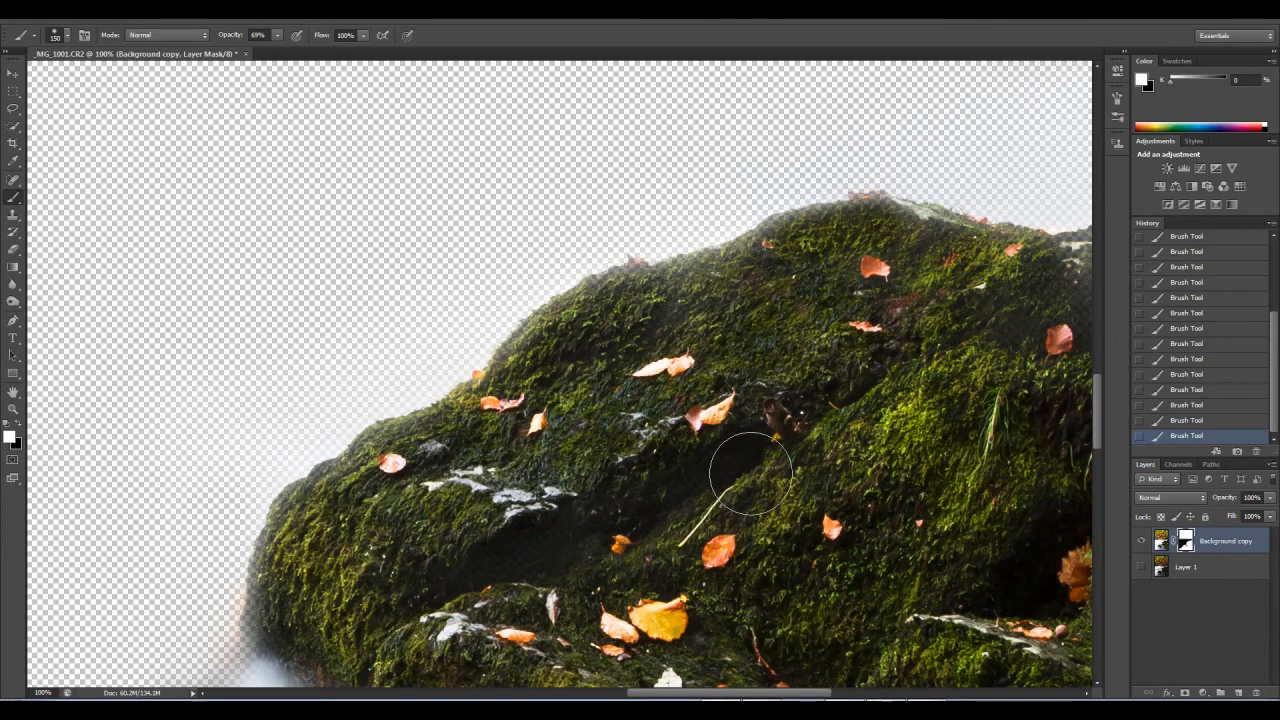
left_click_drag(746, 447, 486, 574)
left_click_drag(731, 488, 672, 512)
left_click_drag(814, 382, 670, 438)
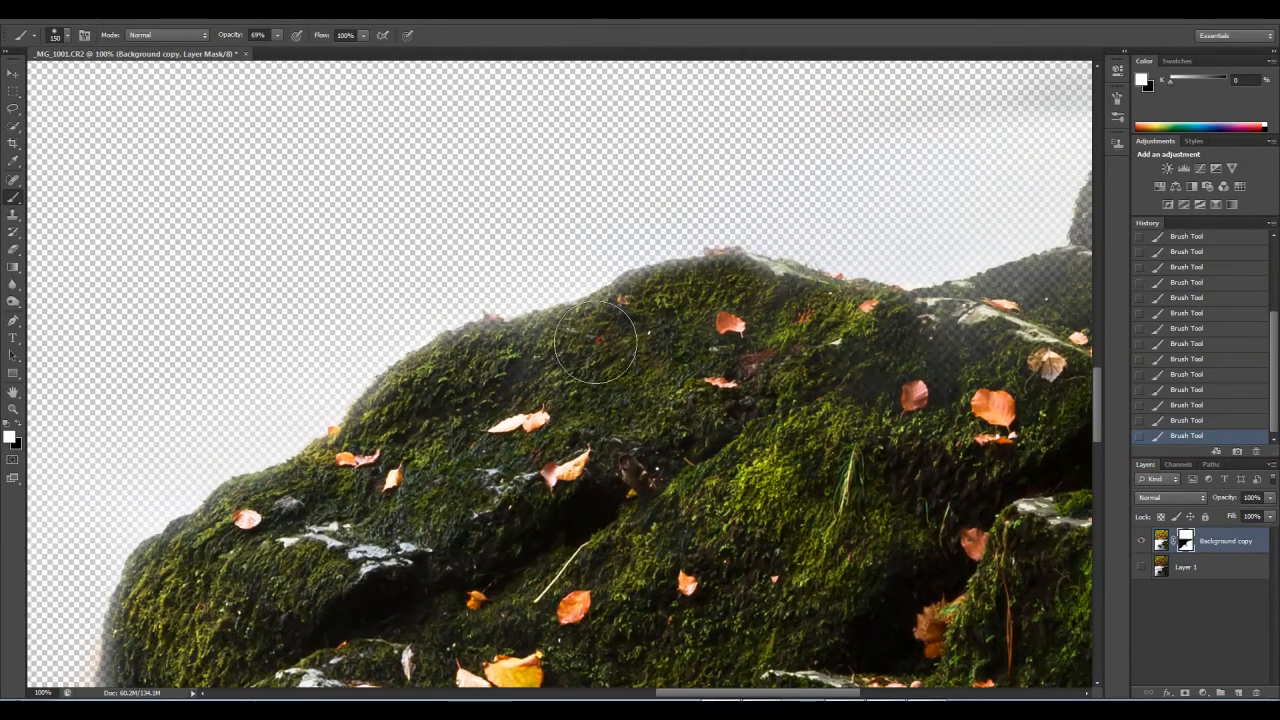
left_click_drag(520, 356, 474, 378)
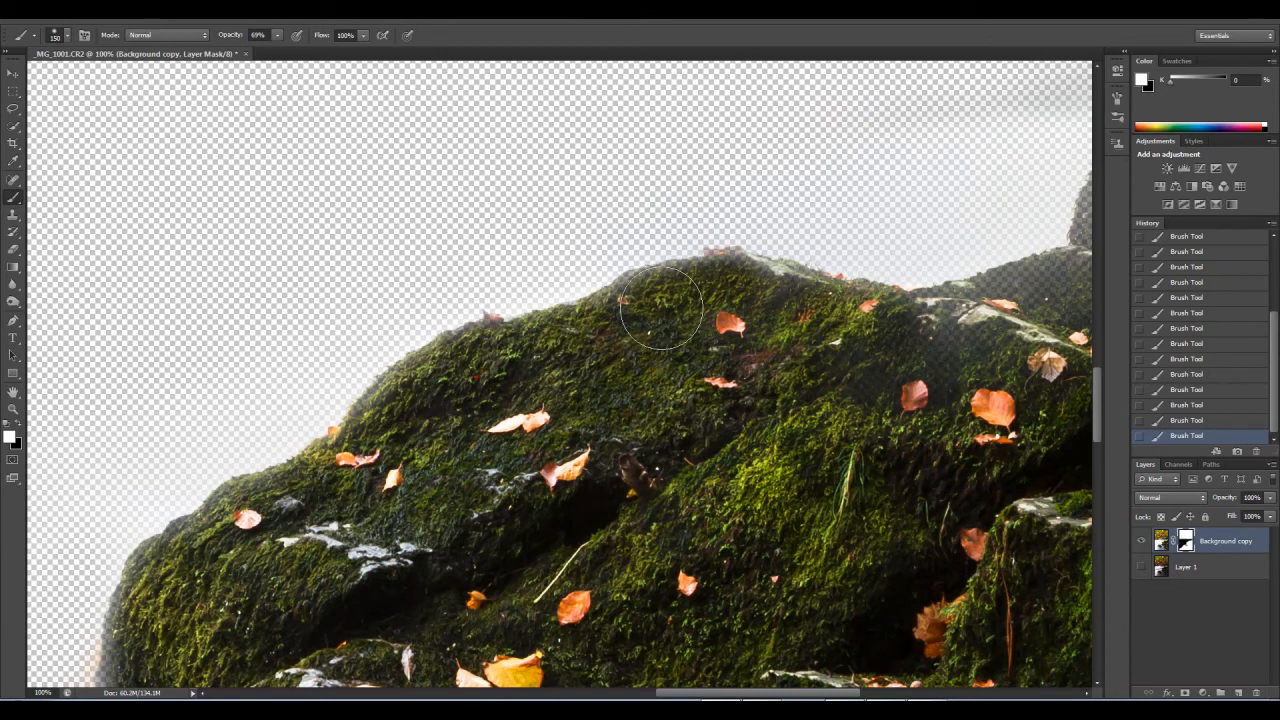
mouse_move(634, 332)
left_mouse_down()
mouse_move(731, 310)
mouse_move(871, 328)
mouse_move(495, 382)
left_mouse_up()
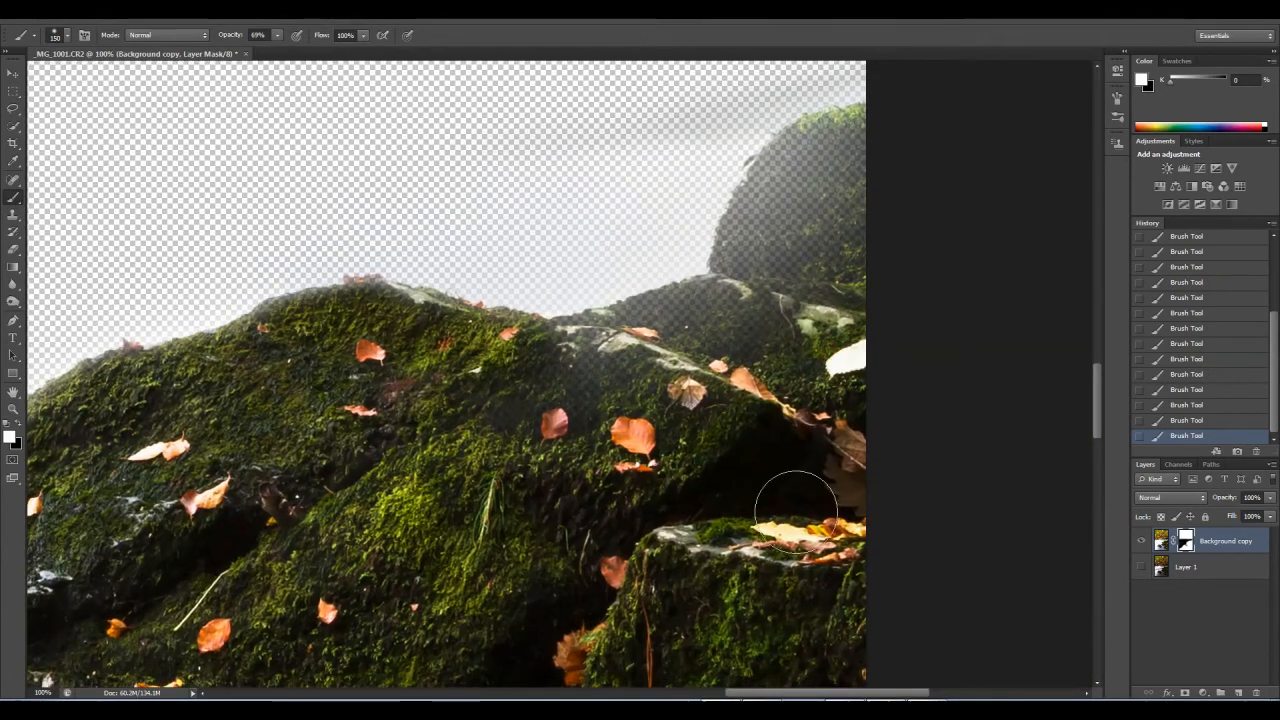
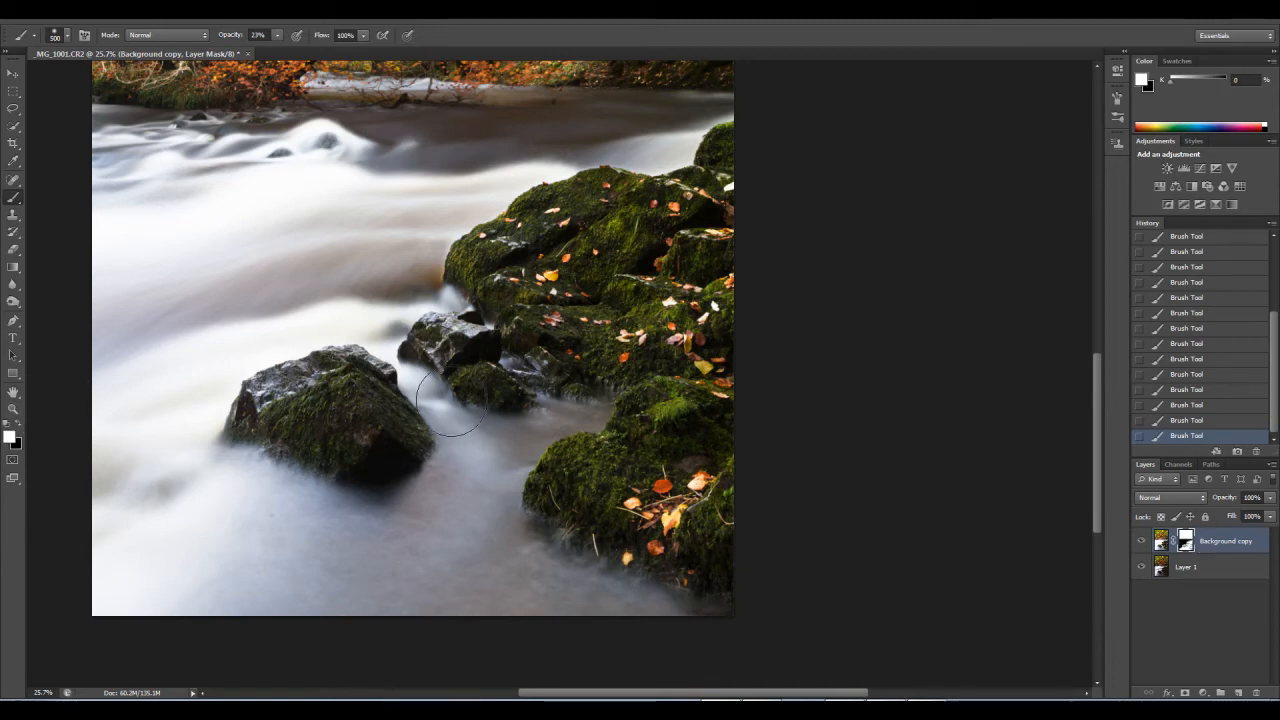
Step: Paint black on the mask at 10% opacity with a 700 brush along the image's right-edge rocks and the water at the left edge
key("bracketleft")
key("bracketleft")
key("bracketleft")
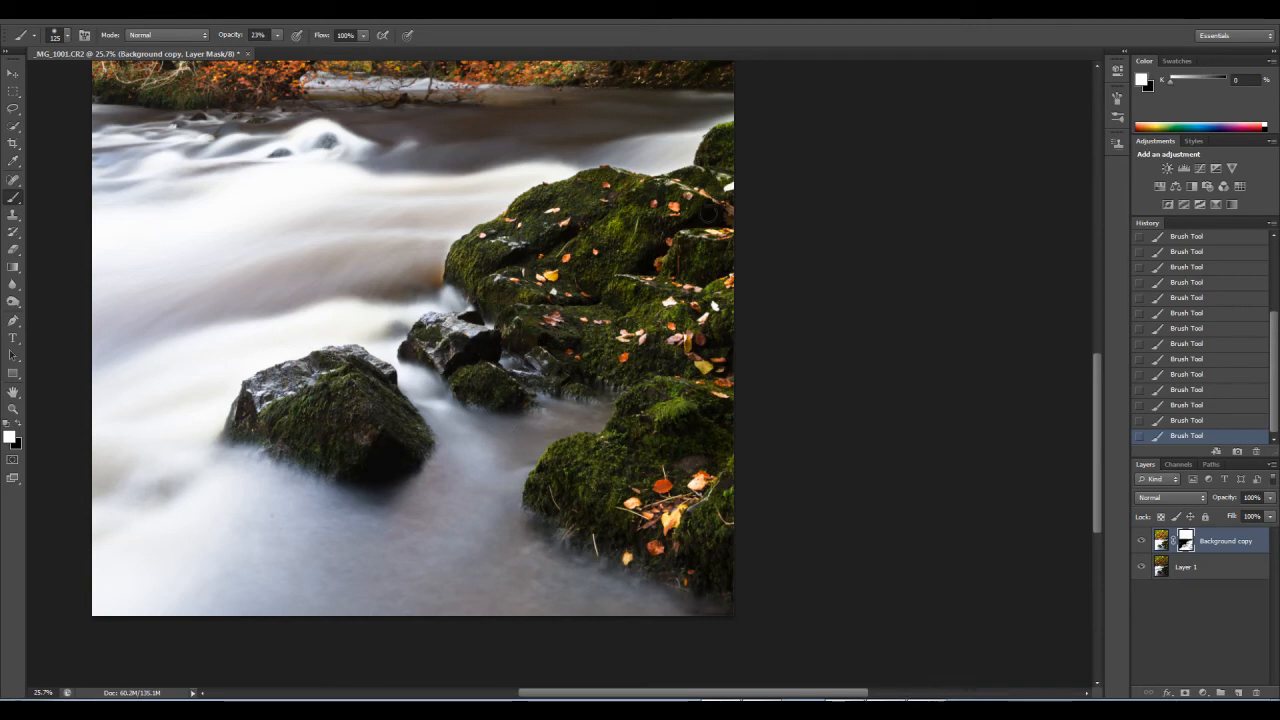
left_click(16, 424)
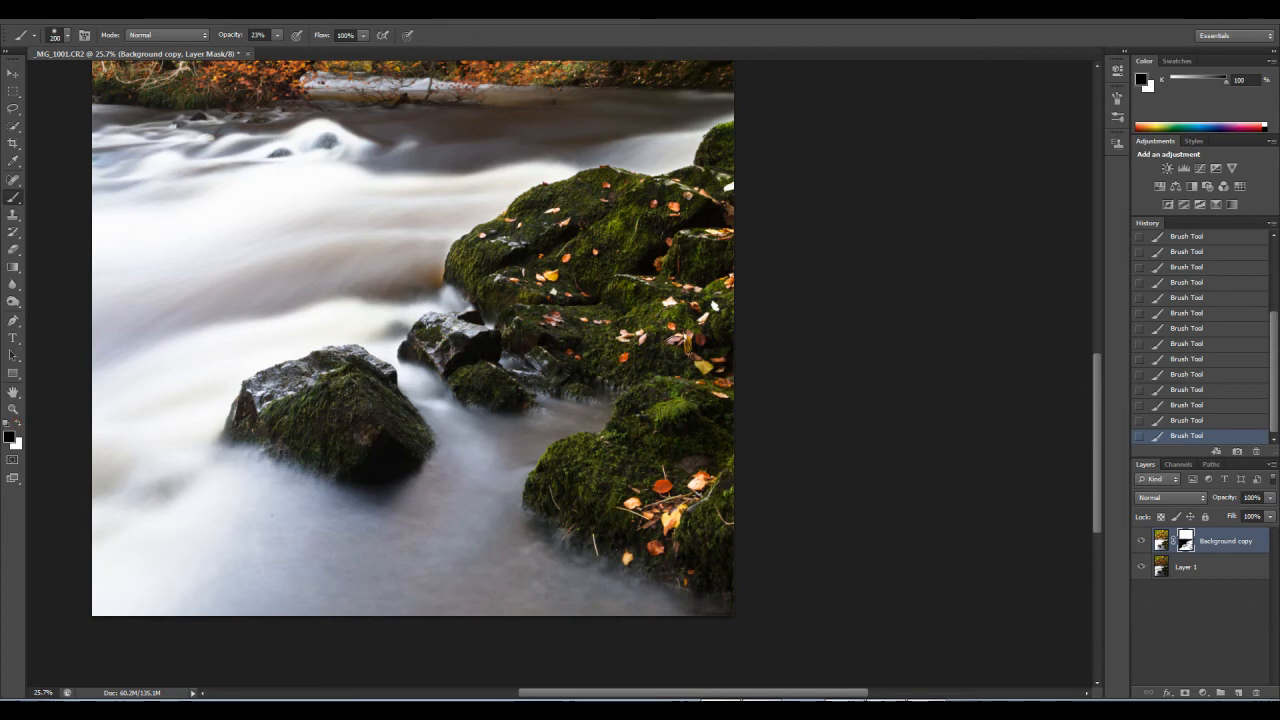
key("bracketright")
key("bracketright")
key("bracketright")
left_click(276, 35)
mouse_move(726, 220)
left_mouse_down()
mouse_move(717, 422)
mouse_move(734, 413)
mouse_move(747, 491)
mouse_move(747, 445)
left_mouse_up()
key("space")
left_click_drag(430, 278, 577, 383)
mouse_move(269, 309)
left_mouse_down()
mouse_move(287, 305)
mouse_move(284, 290)
left_mouse_up()
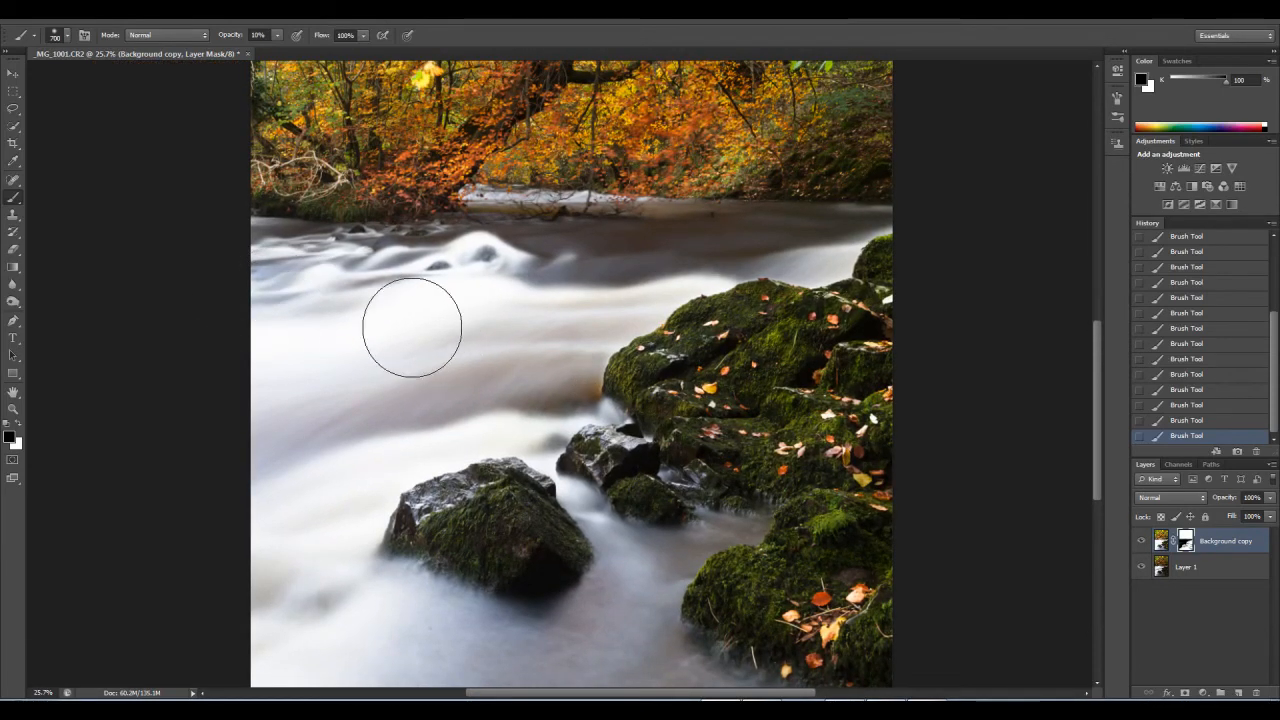
Step: Zoom to 100% on the large rock's water-side edge and temporarily disable Background copy's layer mask to compare the blend
key("space")
left_click_drag(437, 277, 380, 575)
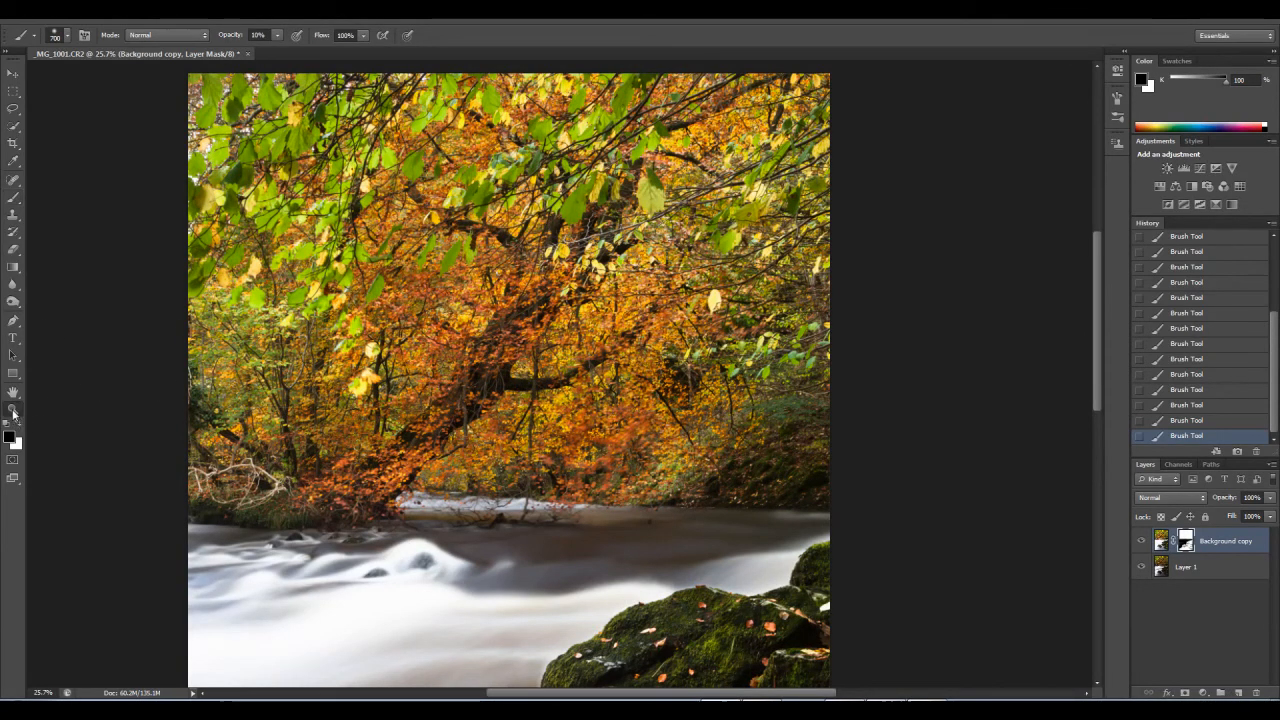
left_click(12, 409)
scroll(491, 560, "down", 2)
left_click_drag(530, 592, 490, 360)
right_click(490, 380)
left_click(535, 404)
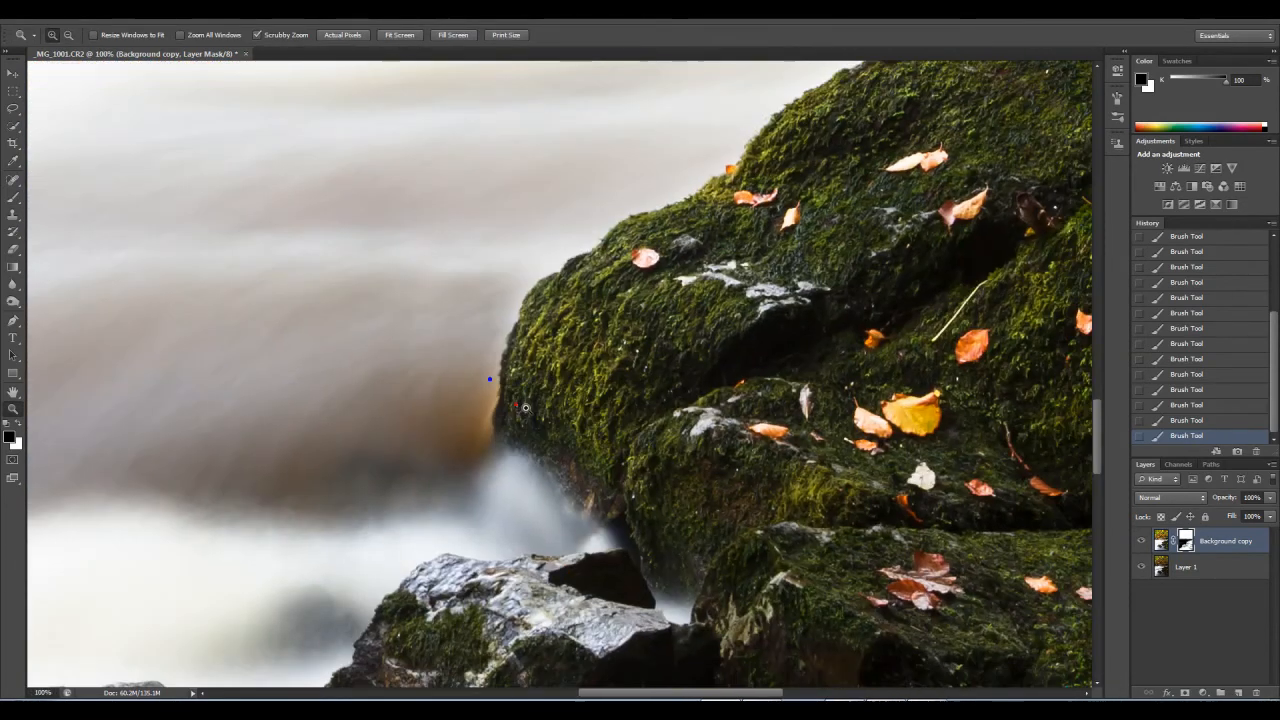
right_click(1186, 545)
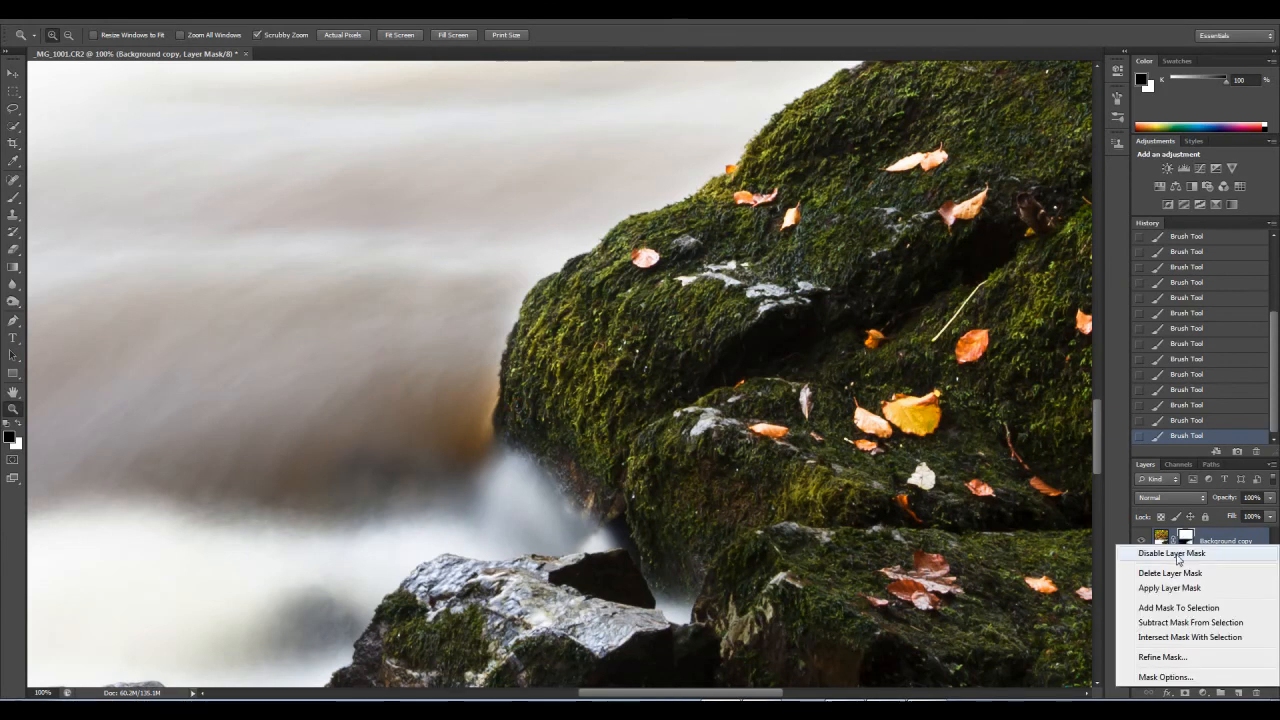
left_click(1165, 550)
key("ctrl+z")
key("ctrl+z")
key("ctrl+z")
key("ctrl+z")
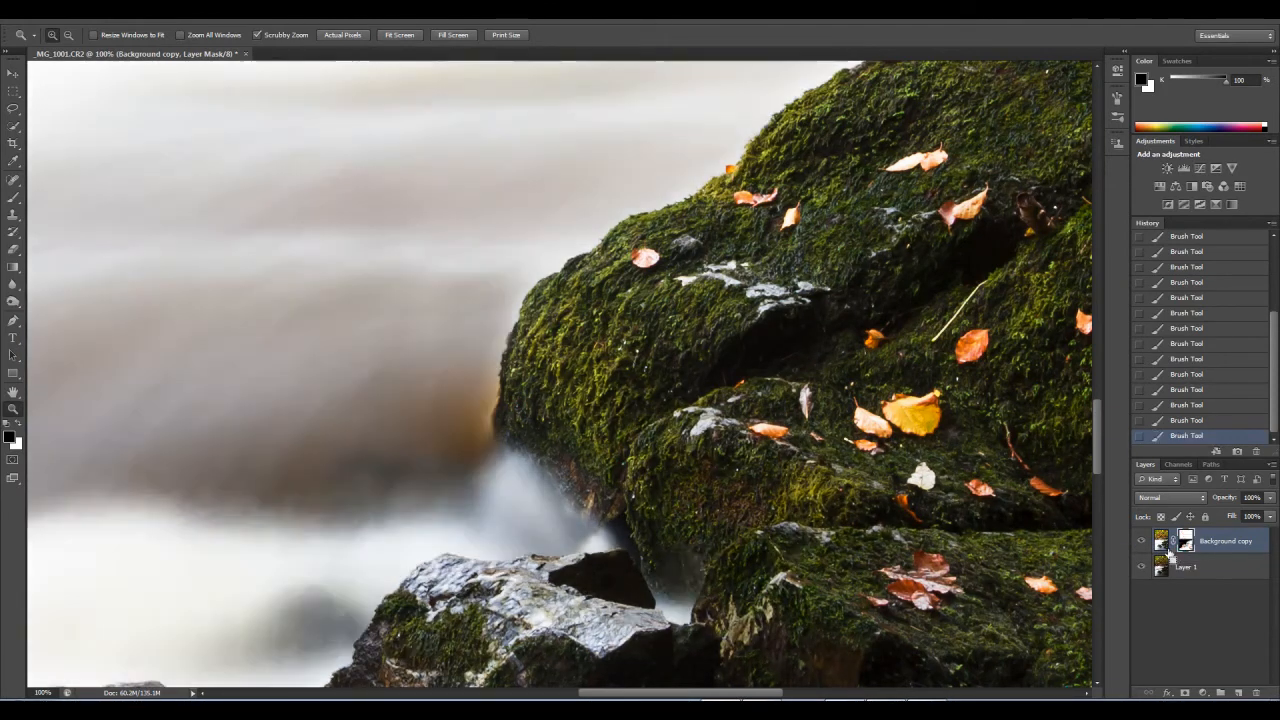
key("ctrl+z")
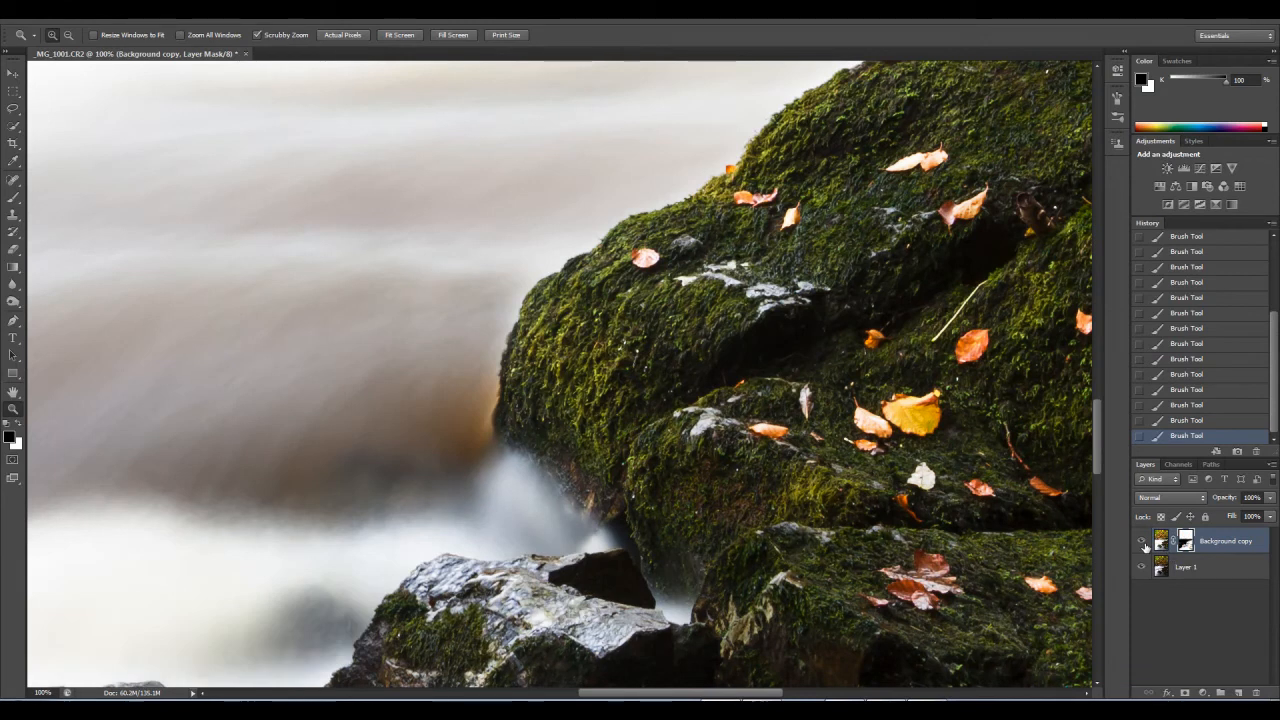
Step: Hide and show the Background copy layer repeatedly to compare the rock and its water-side edge
left_click(1142, 542)
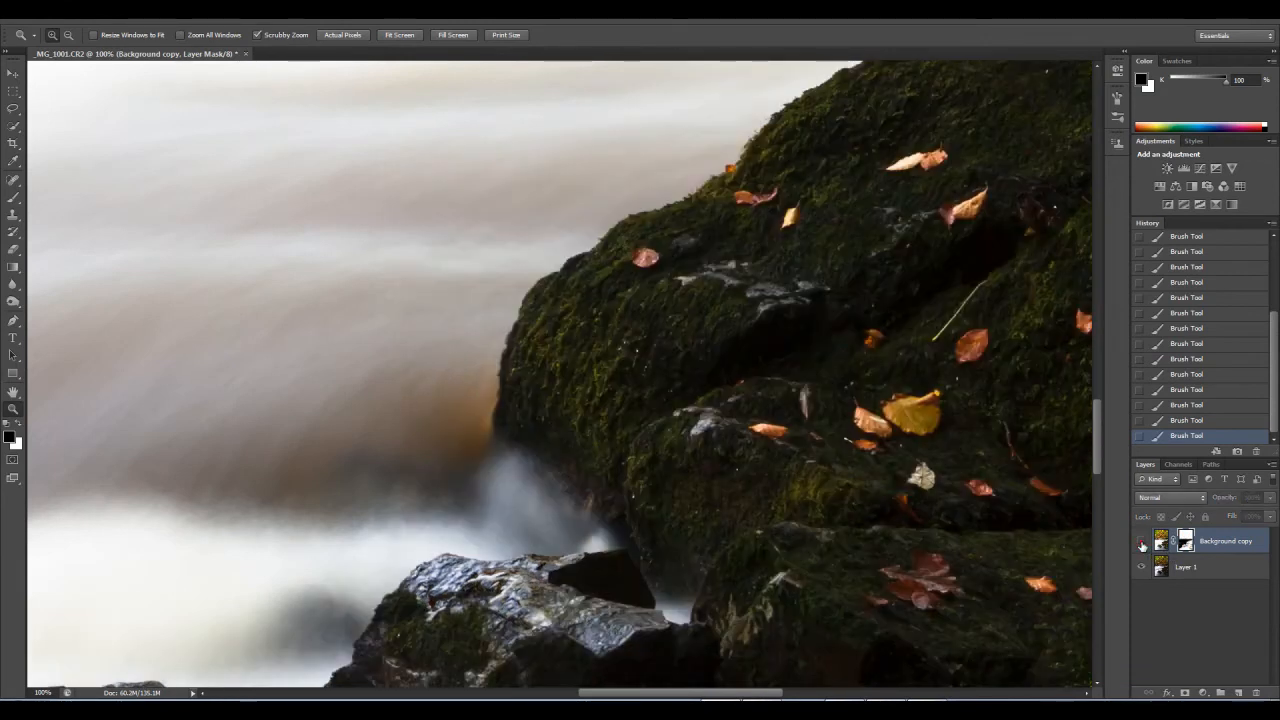
left_click(1142, 542)
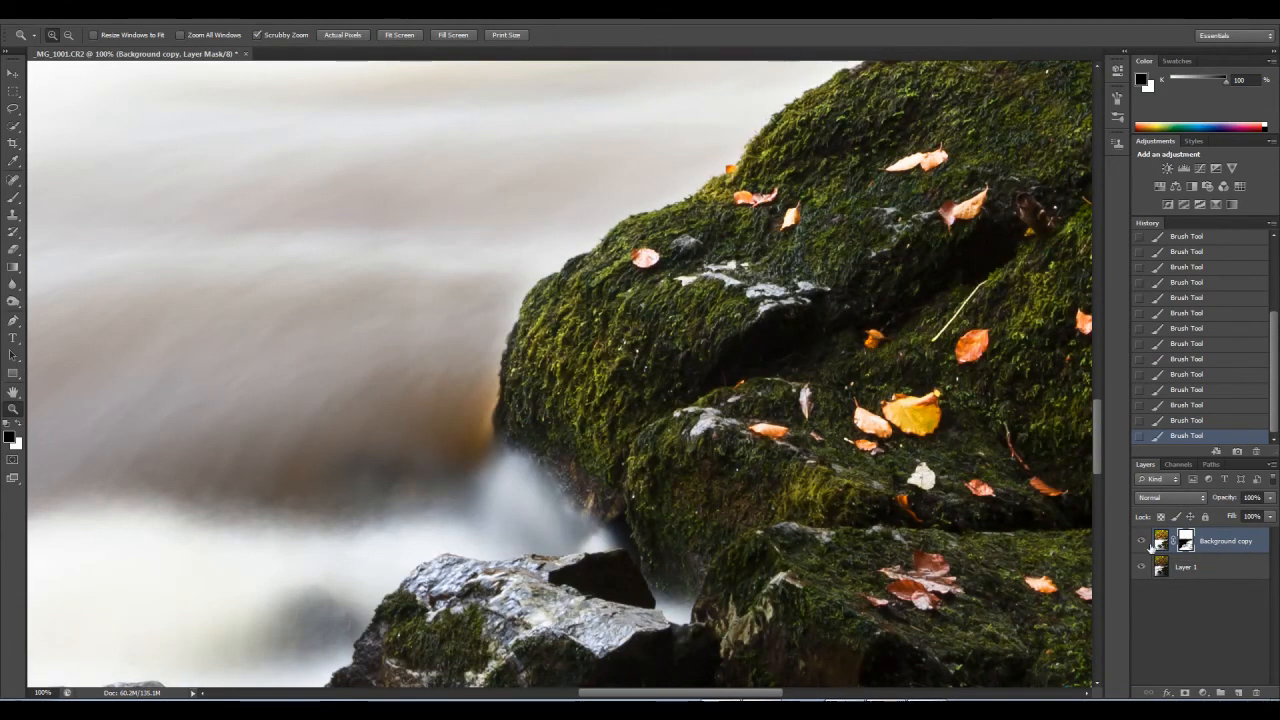
left_click(1141, 542)
left_click(1141, 542)
left_click(1141, 542)
left_click(1141, 542)
left_click(1141, 542)
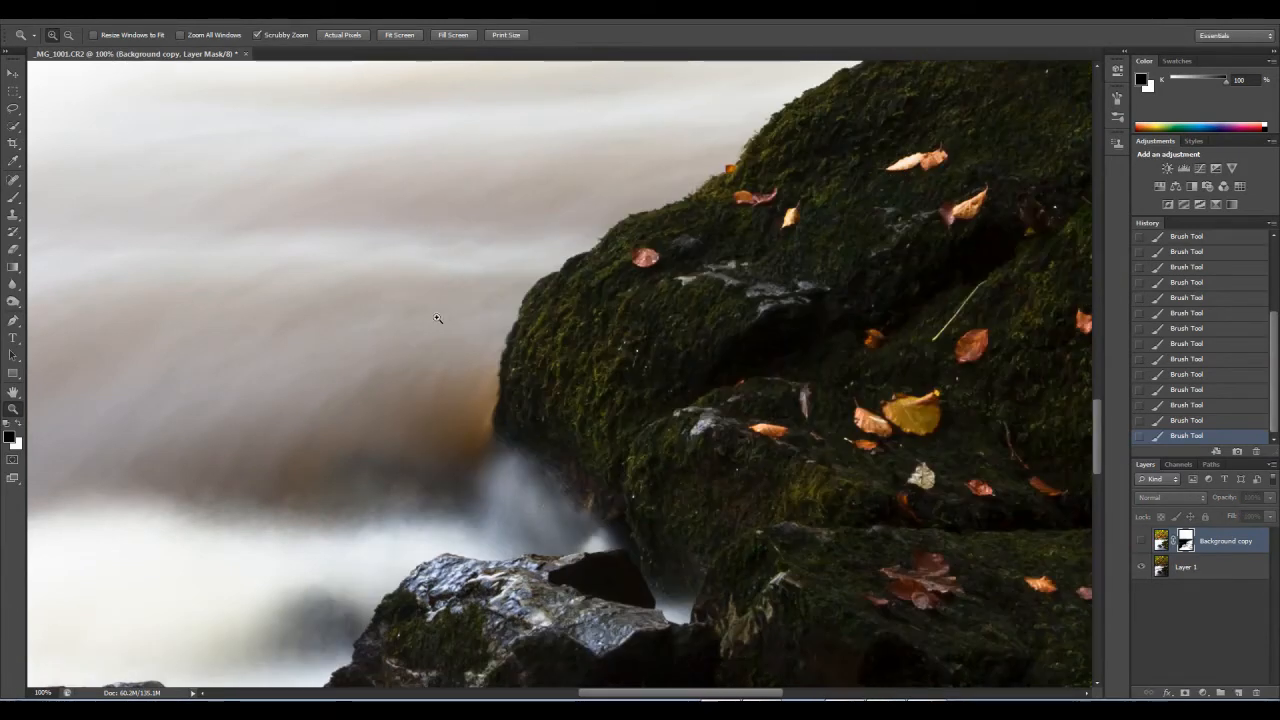
left_click(1141, 545)
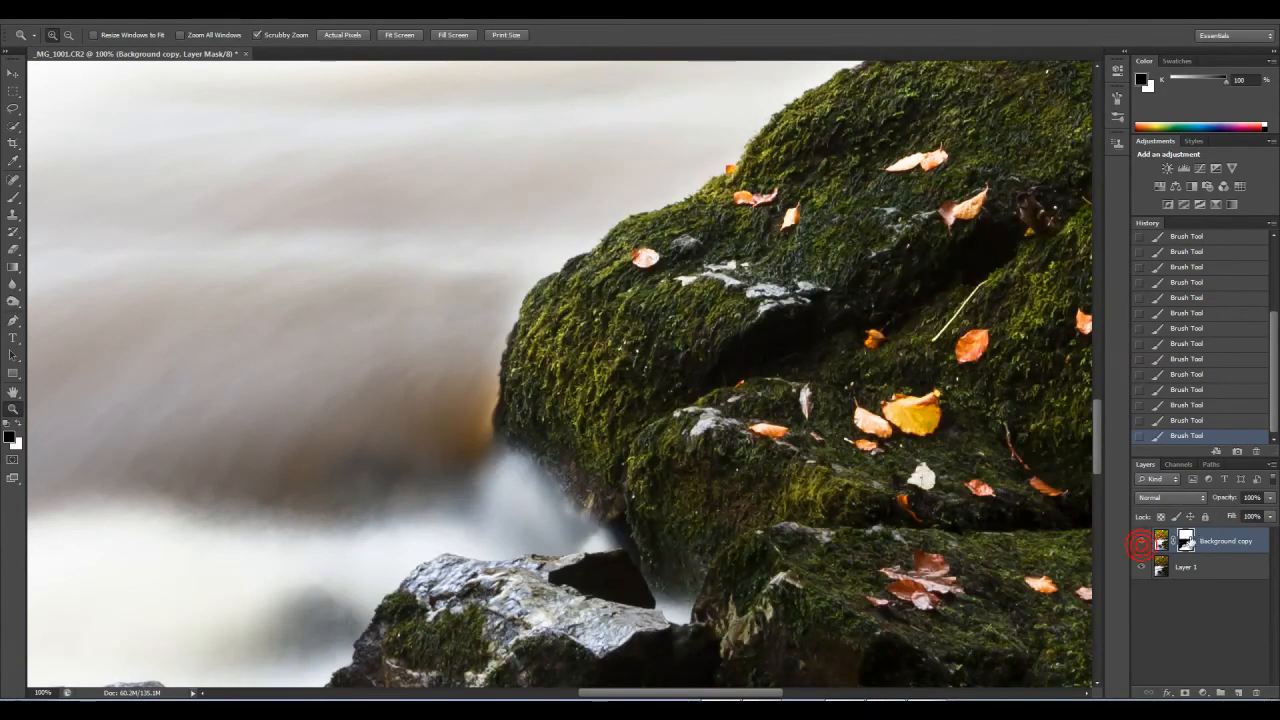
Step: Resize the brush and paint black on the mask at 10% opacity across the amber-tinted water beside the large rock's edge
left_click(13, 197)
key("bracketleft")
key("bracketleft")
key("bracketleft")
key("bracketleft")
key("bracketleft")
key("bracketleft")
key("bracketleft")
key("bracketleft")
key("bracketleft")
key("bracketleft")
key("bracketleft")
key("bracketleft")
key("bracketleft")
key("bracketleft")
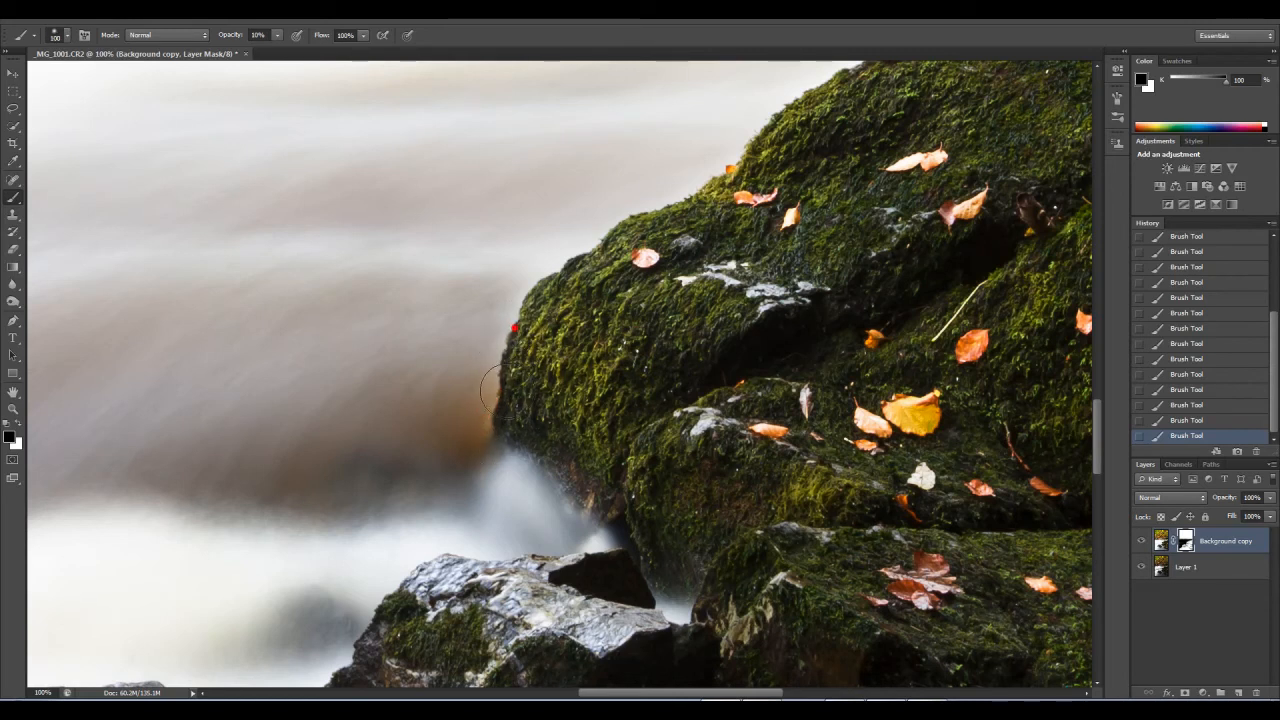
key("bracketright")
key("bracketright")
key("bracketright")
left_click_drag(394, 413, 527, 380)
Step: Hide Layer 1, paint black along the rock's outer edge on the mask with smaller brushes, and show Layer 1 again
left_click(1142, 569)
key("bracketleft")
key("bracketleft")
key("bracketleft")
left_click_drag(486, 377, 514, 294)
mouse_move(489, 337)
left_mouse_down()
mouse_move(479, 453)
mouse_move(456, 455)
mouse_move(430, 508)
mouse_move(405, 509)
mouse_move(480, 489)
left_mouse_up()
left_click_drag(548, 223, 540, 235)
key("bracketleft")
key("bracketleft")
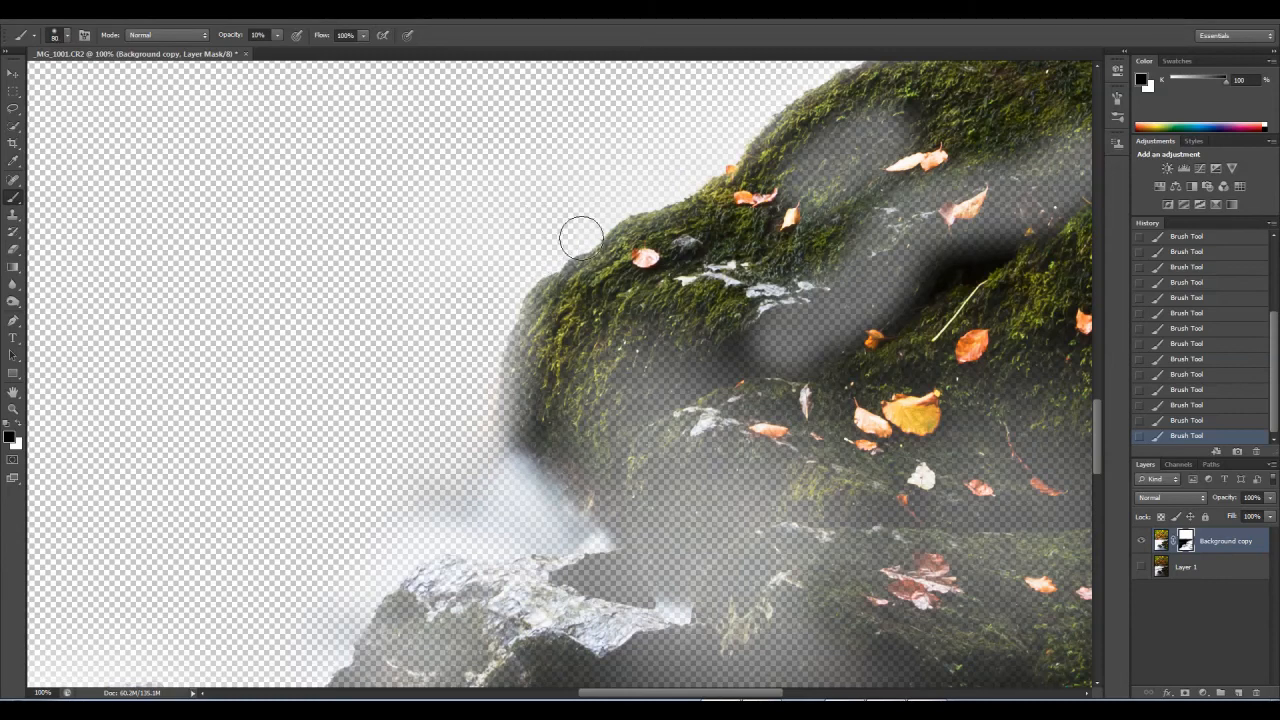
left_click(562, 243)
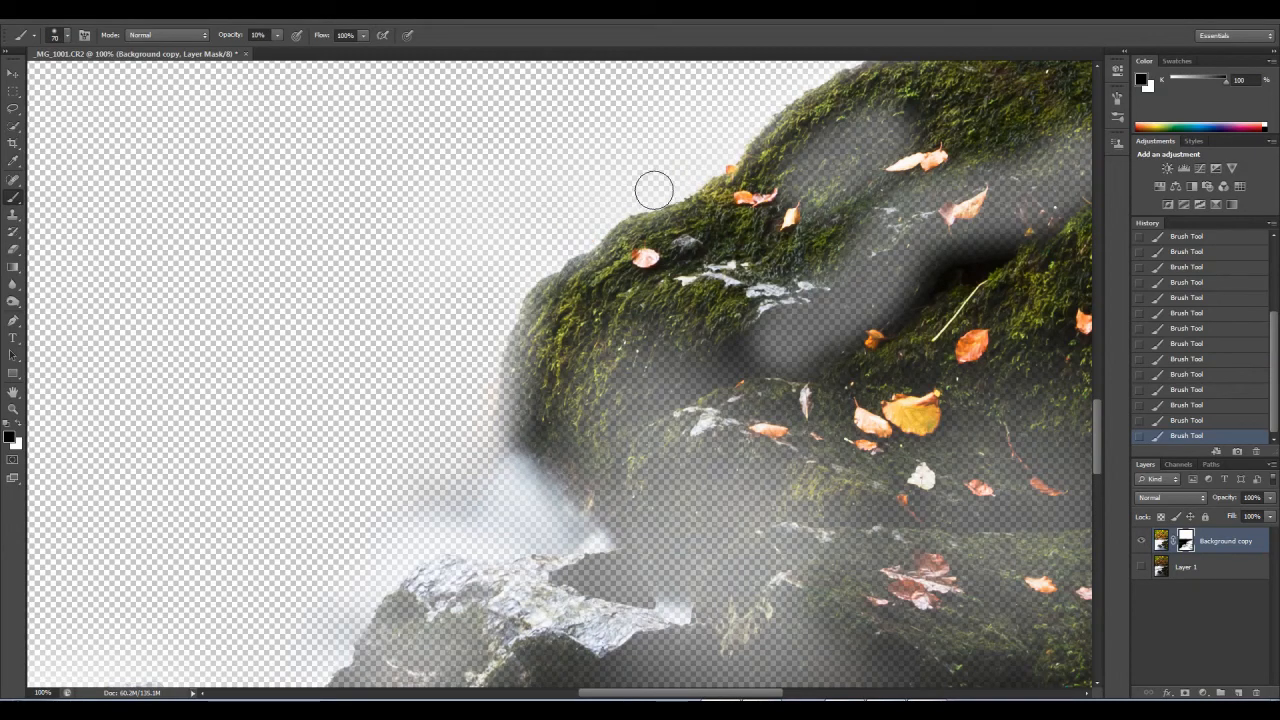
left_click(1142, 565)
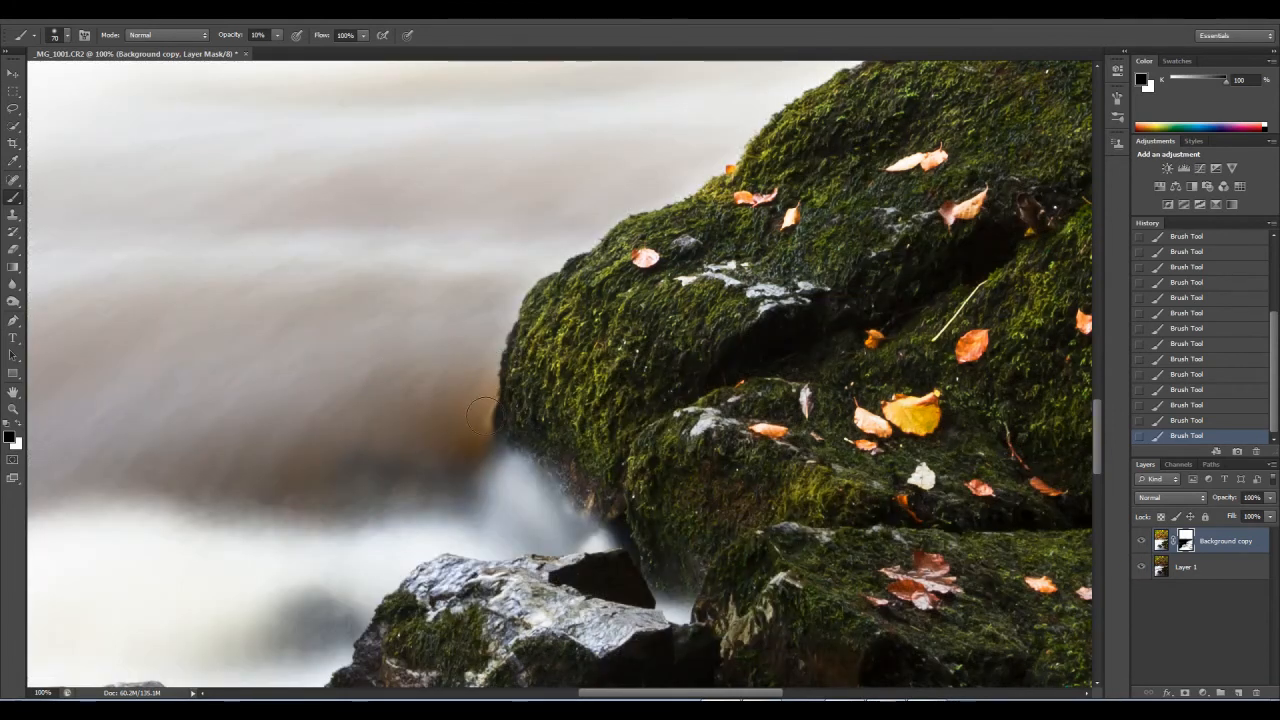
Step: Compare the river and mossy rocks at about 58.6% zoom with the Background copy layer hidden and shown
left_click(13, 408)
right_click(378, 402)
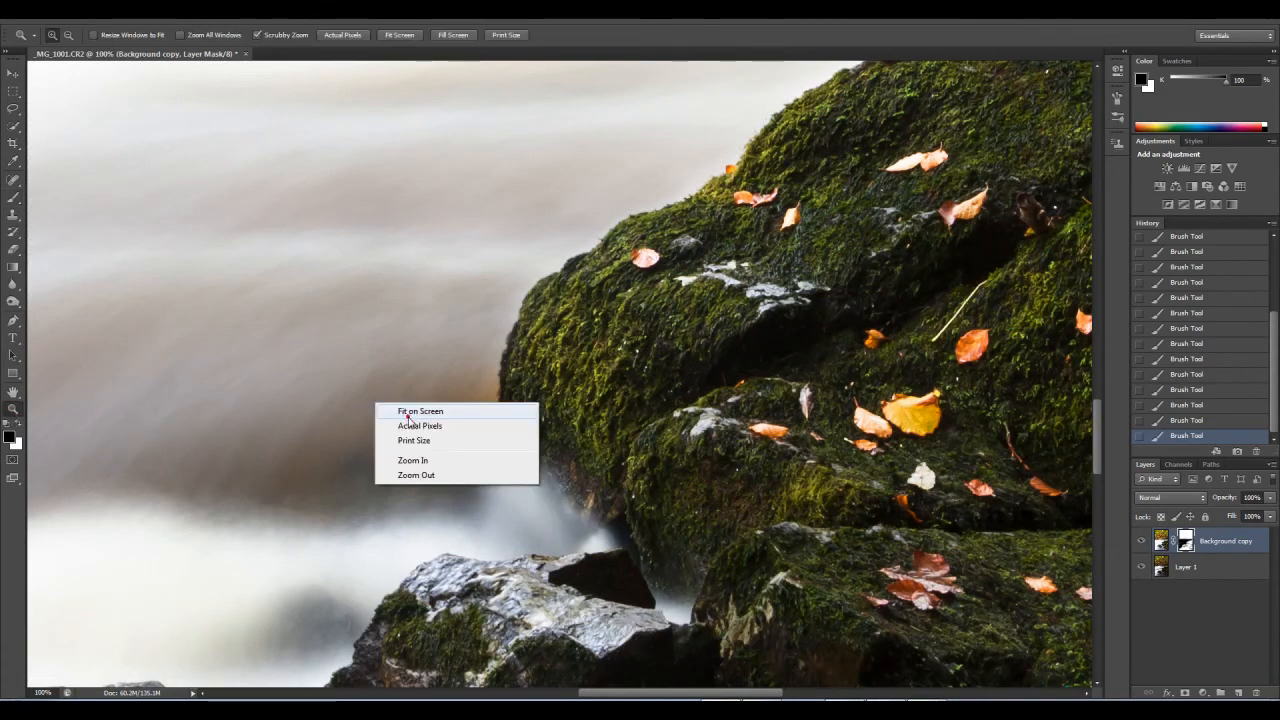
left_click(412, 410)
left_click_drag(587, 467, 655, 503)
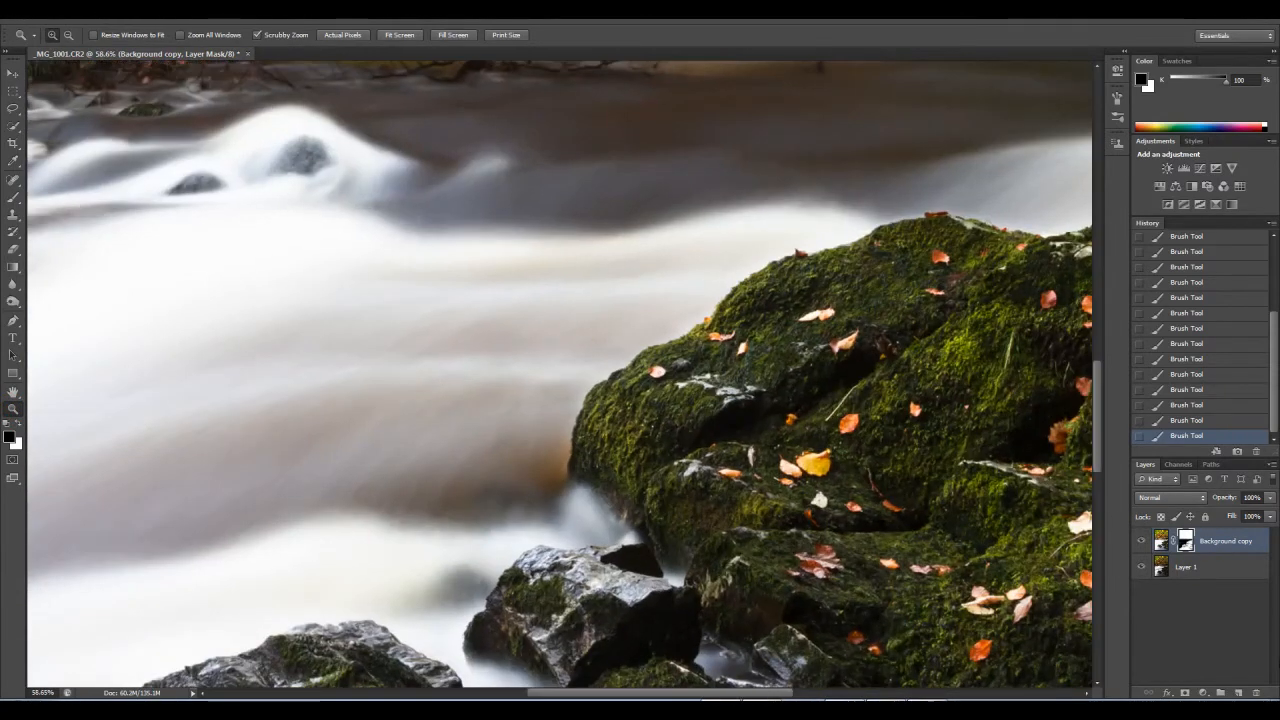
left_click(1142, 541)
left_click(1142, 541)
left_click(1142, 541)
left_click(1144, 541)
left_click_drag(641, 340, 642, 467)
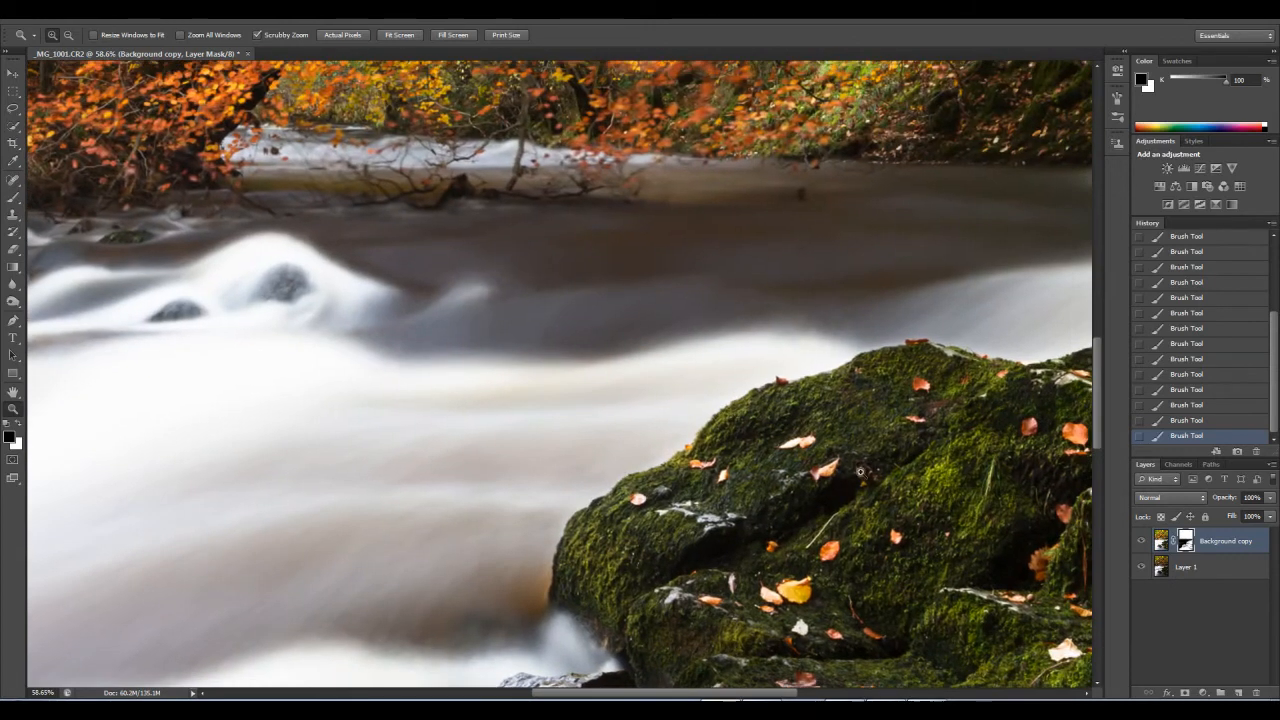
Step: Compare the whole image with and without the Background copy layer, and flatten it into a single layer
right_click(553, 409)
left_click(588, 417)
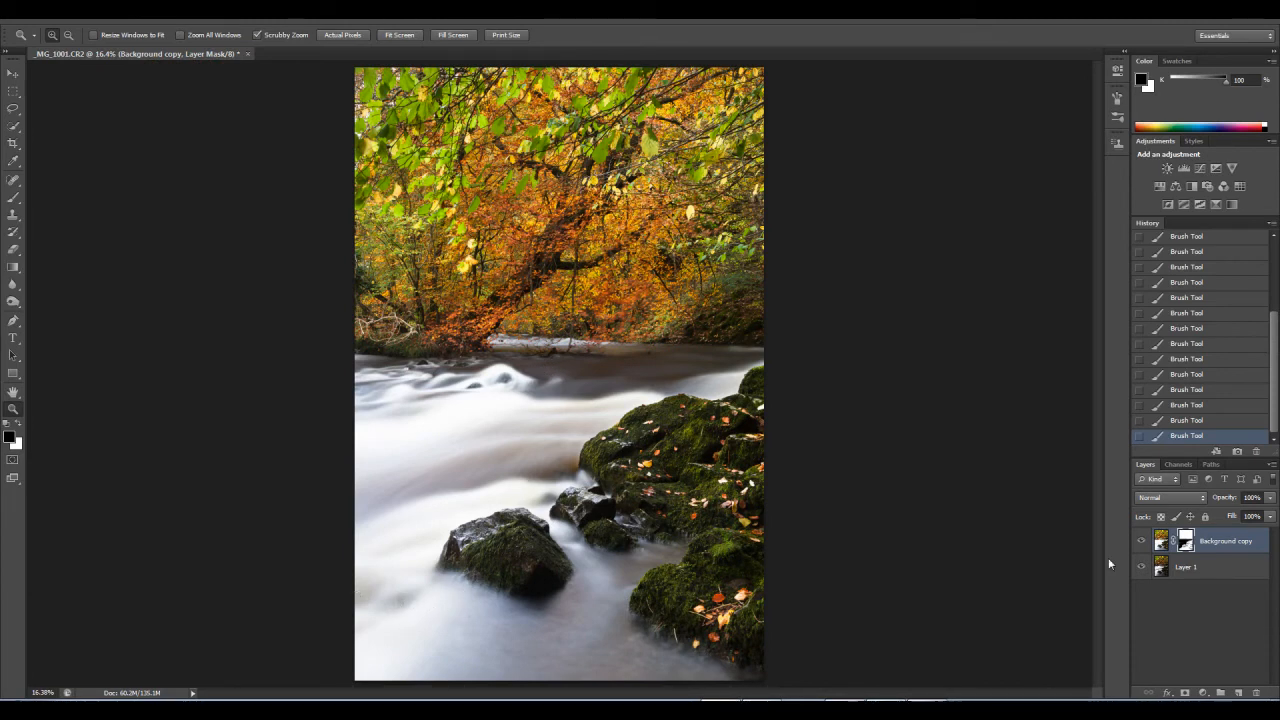
left_click(1142, 542)
left_click(1143, 542)
left_click(1273, 466)
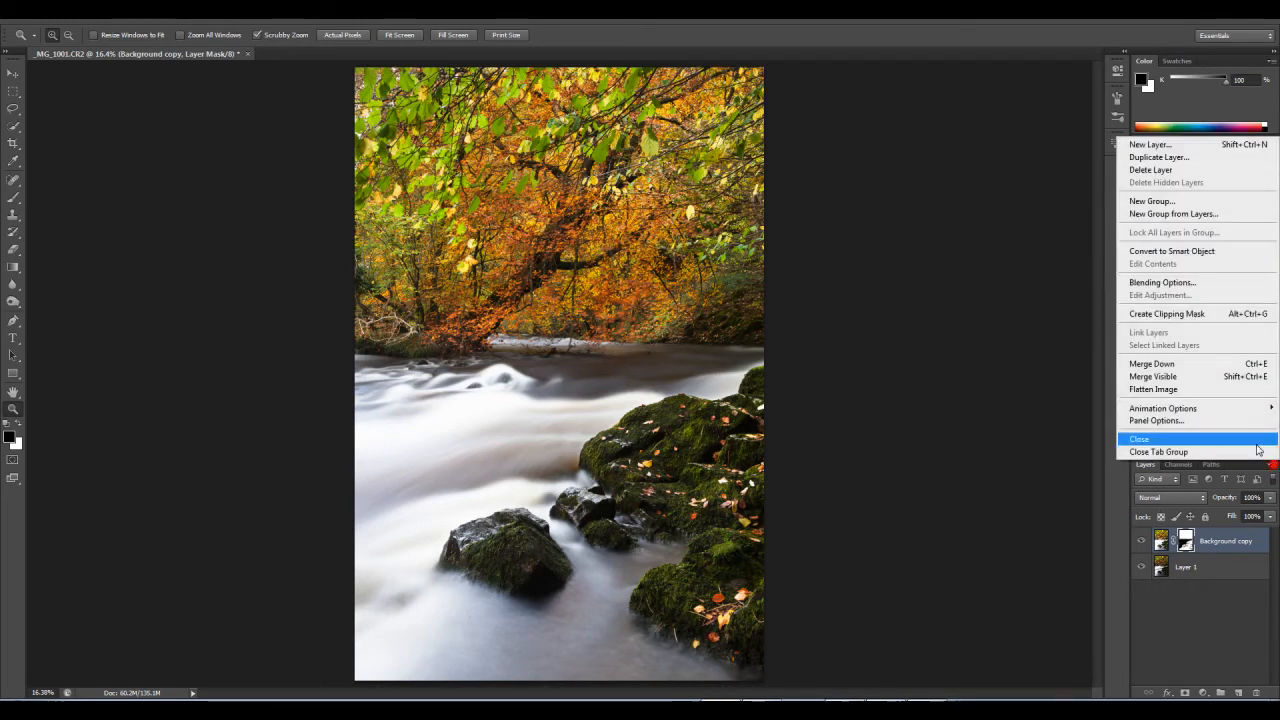
left_click(1172, 389)
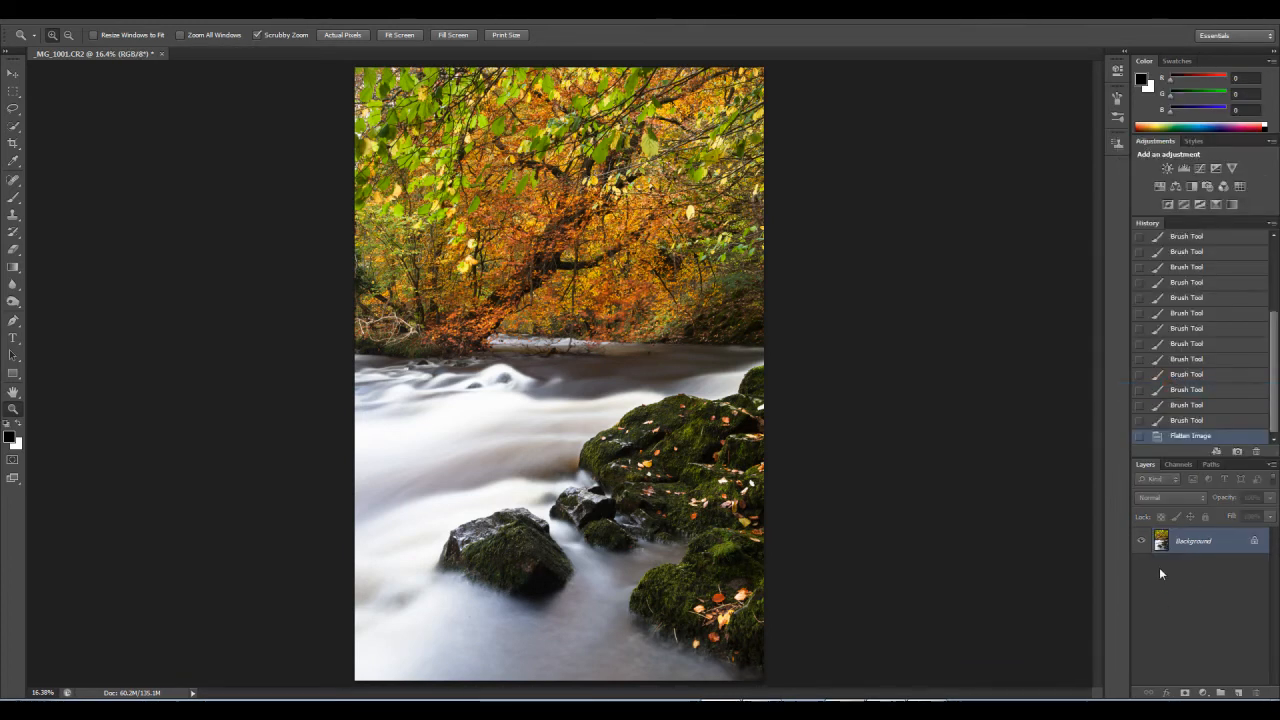
Step: Try Auto Contrast on the flattened image and undo it
left_click(88, 9)
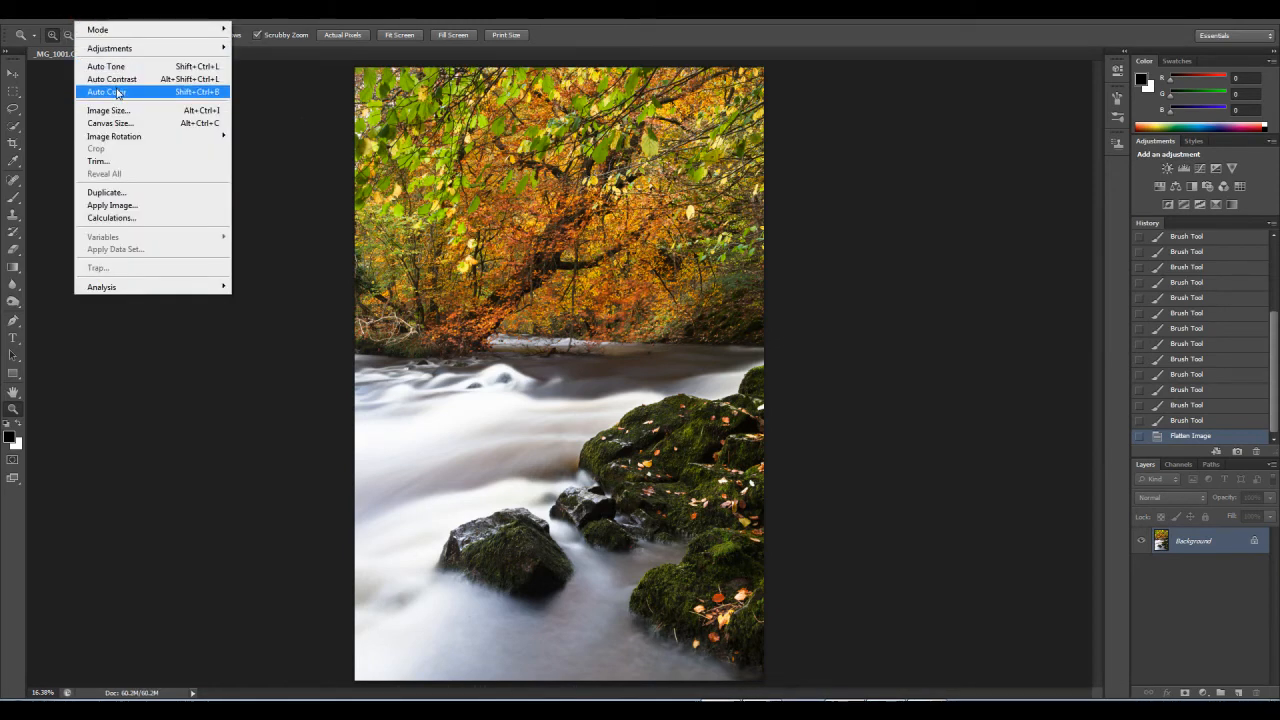
left_click(122, 80)
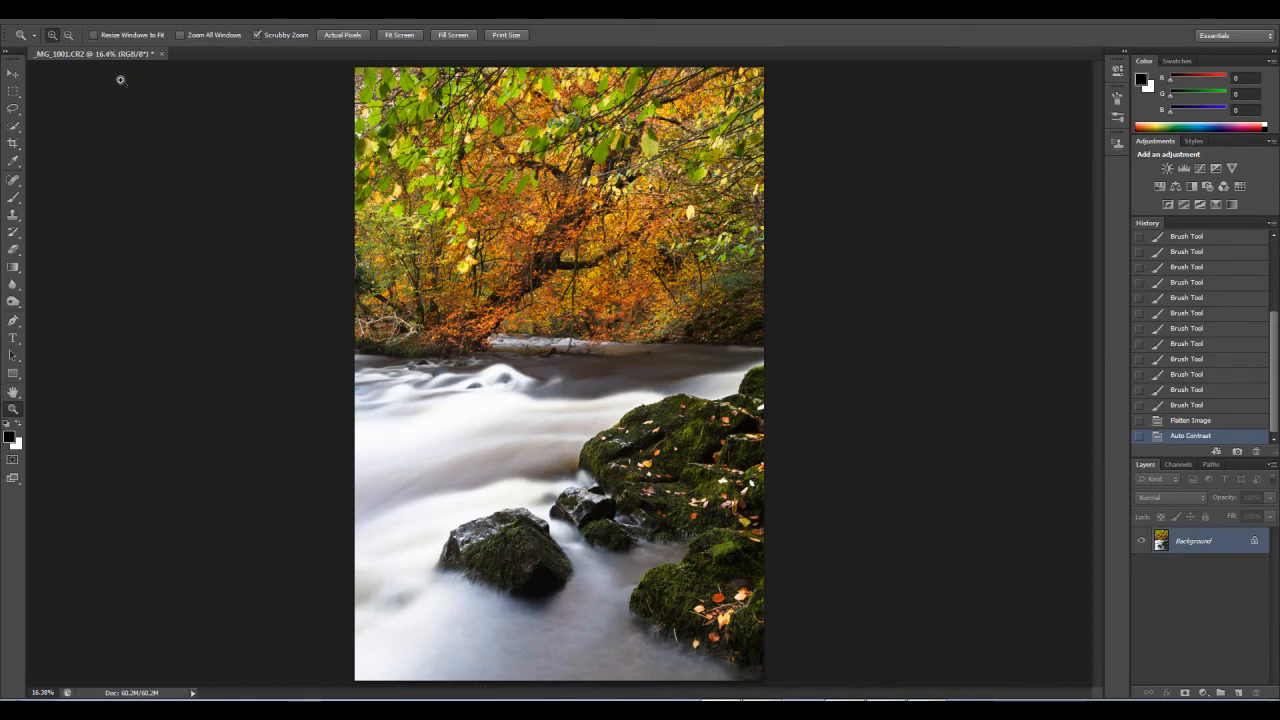
key("ctrl+z")
Step: Look through the channels, paths and collapsed docked panels for the histogram
left_click(1179, 464)
left_click(1210, 465)
left_click(1141, 465)
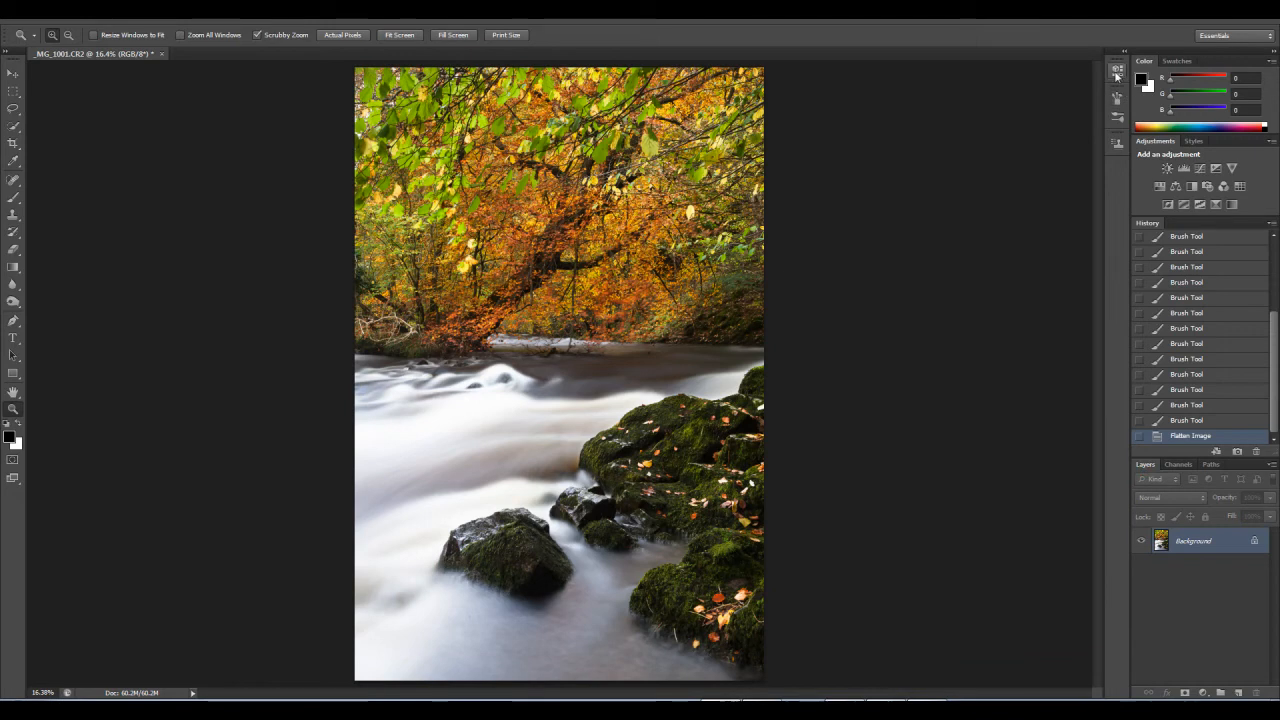
left_click(1118, 67)
left_click(1118, 67)
left_click(1120, 100)
left_click(1119, 99)
left_click(1119, 119)
left_click(1120, 121)
left_click(1117, 144)
left_click(1117, 144)
left_click(1114, 479)
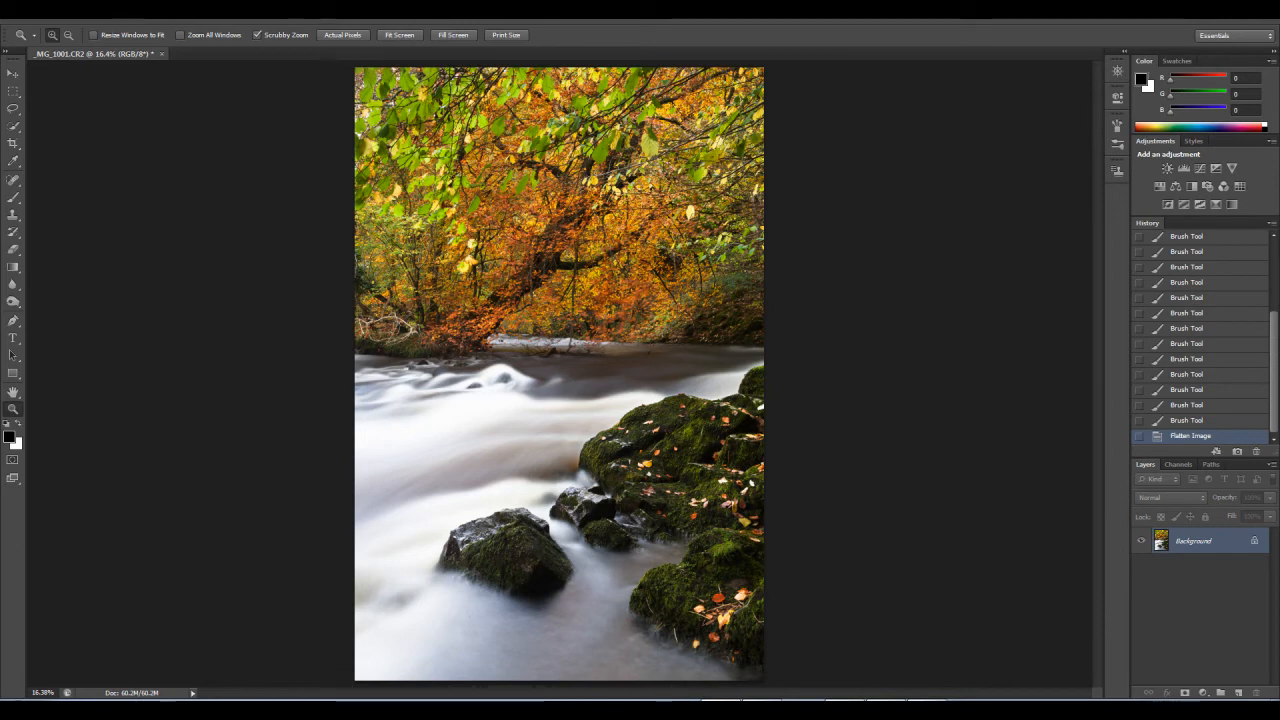
Step: Open the Histogram panel, dock it in the Color and Swatches group, and bring it to the front
left_click(296, 13)
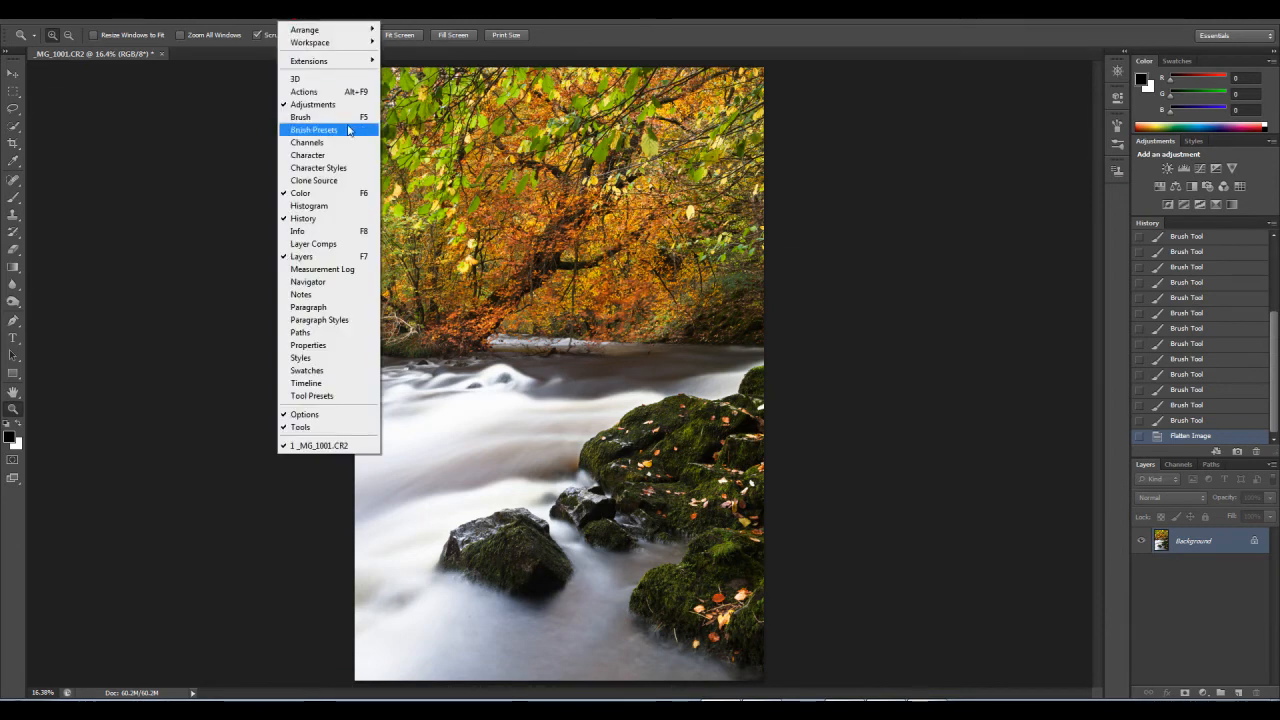
left_click(342, 206)
left_click_drag(1060, 57, 1220, 64)
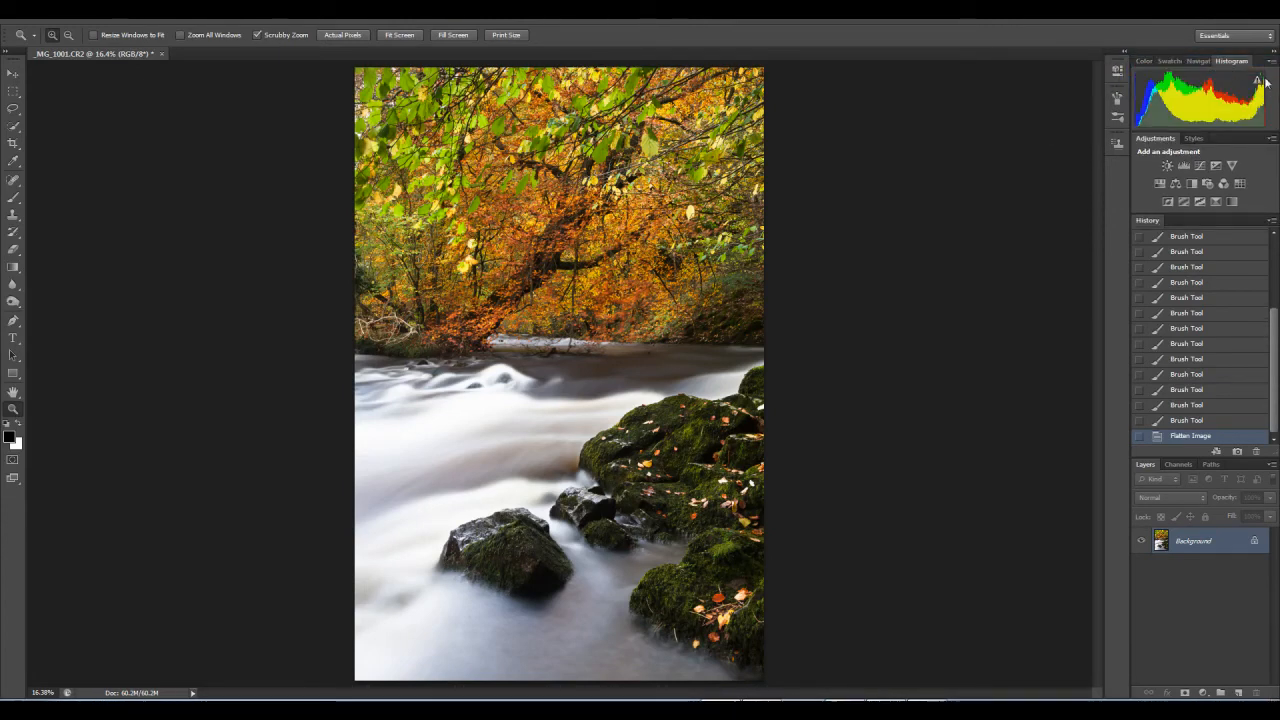
left_click(1200, 61)
left_click(1144, 61)
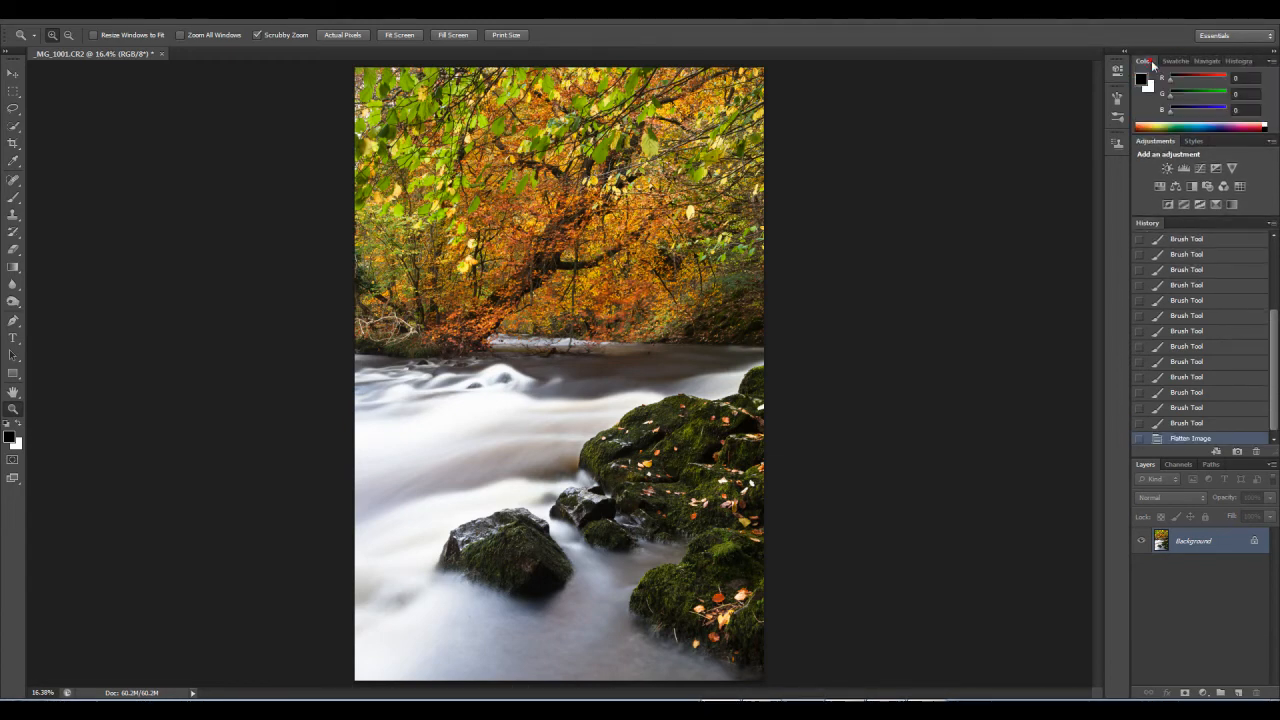
left_click(1240, 61)
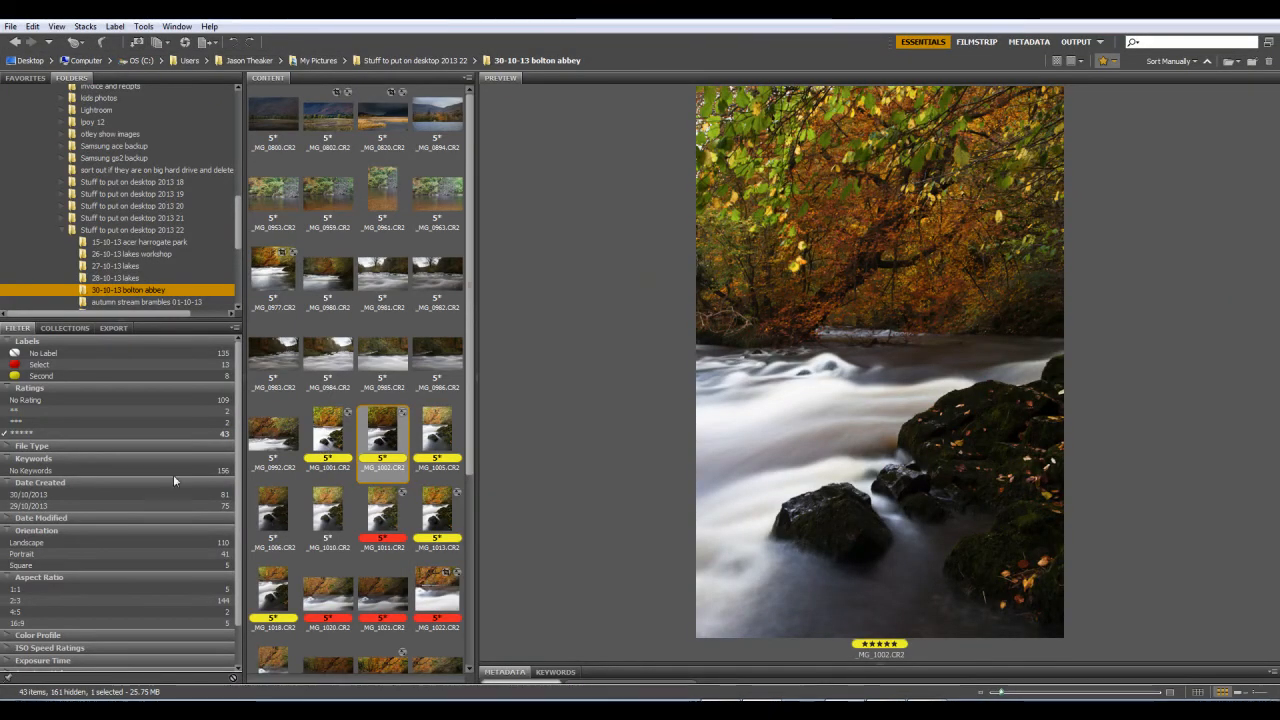
Step: Clear the five-star rating filter in Bridge and preview the exposures from _MG_0997.CR2 through _MG_1001.CR2
left_click(27, 431)
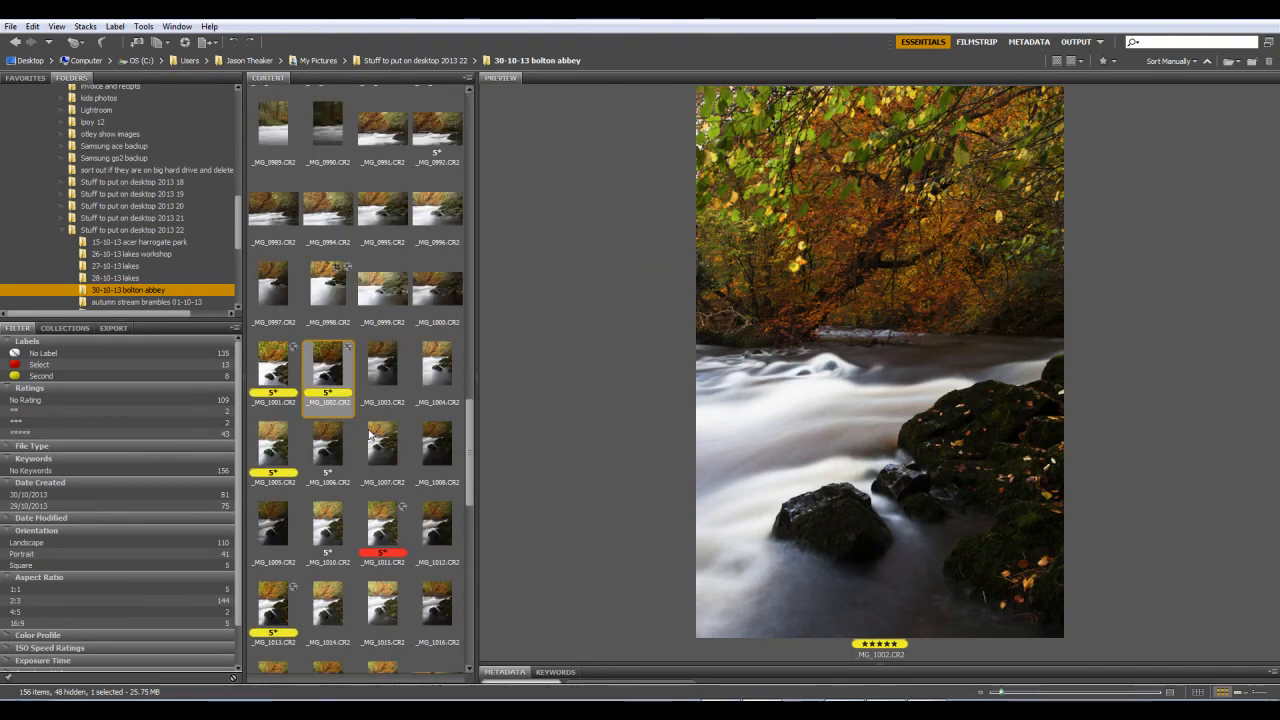
left_click(271, 287)
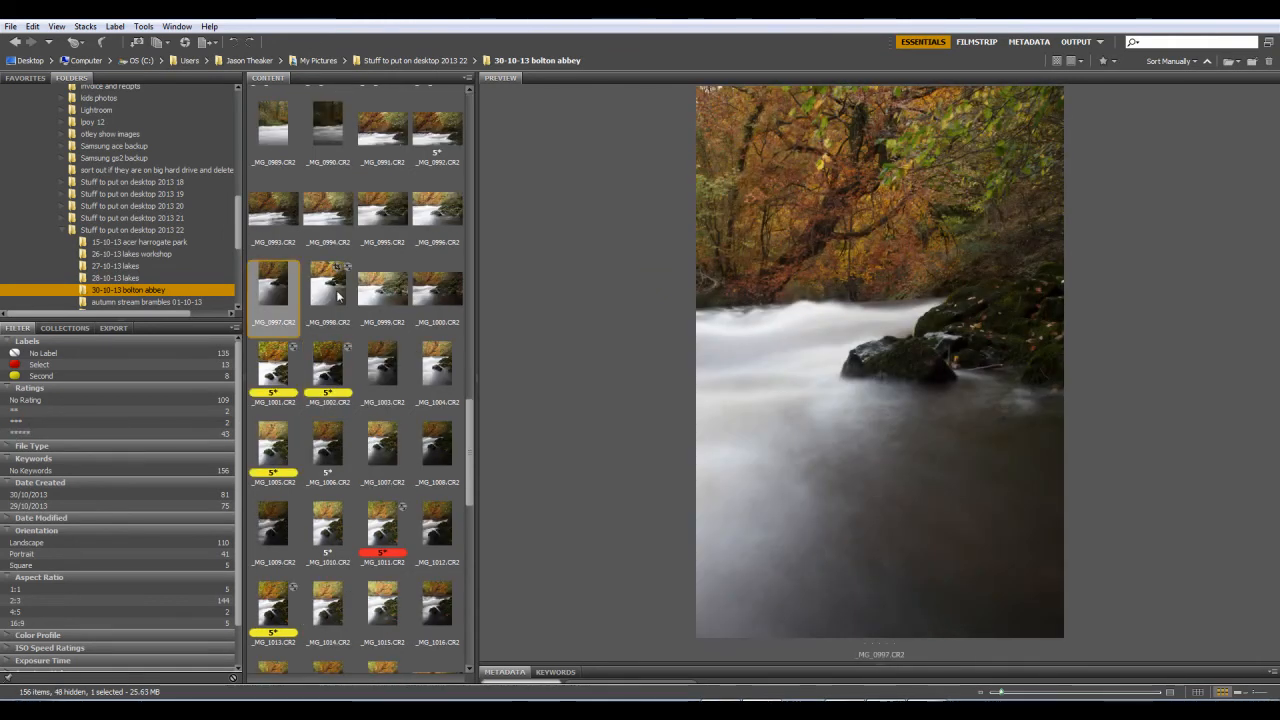
left_click(338, 294)
left_click(401, 297)
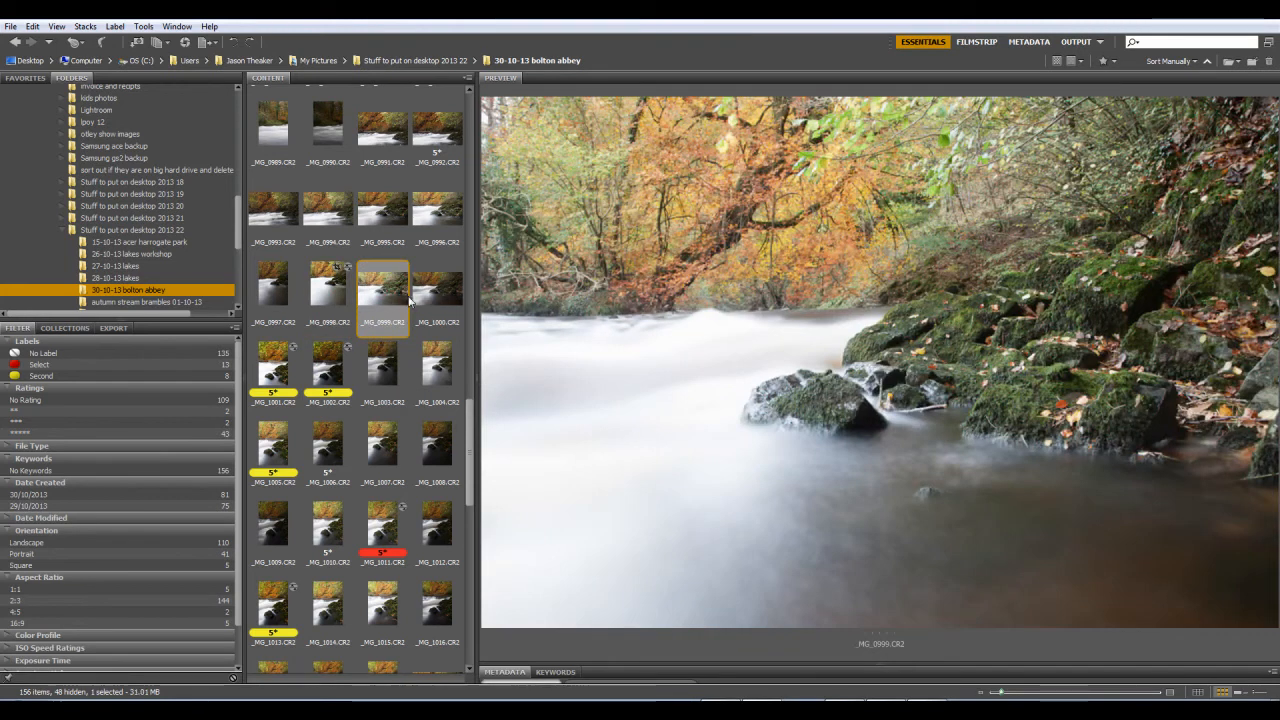
left_click(434, 294)
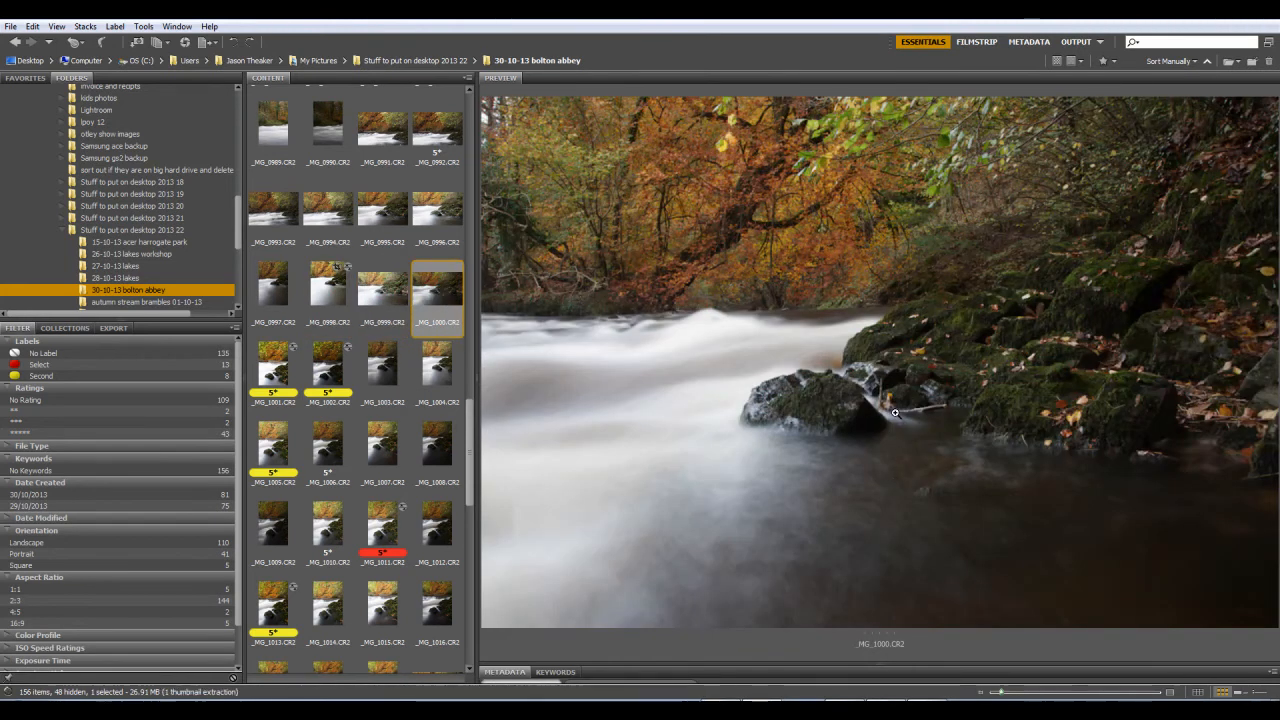
left_click(281, 370)
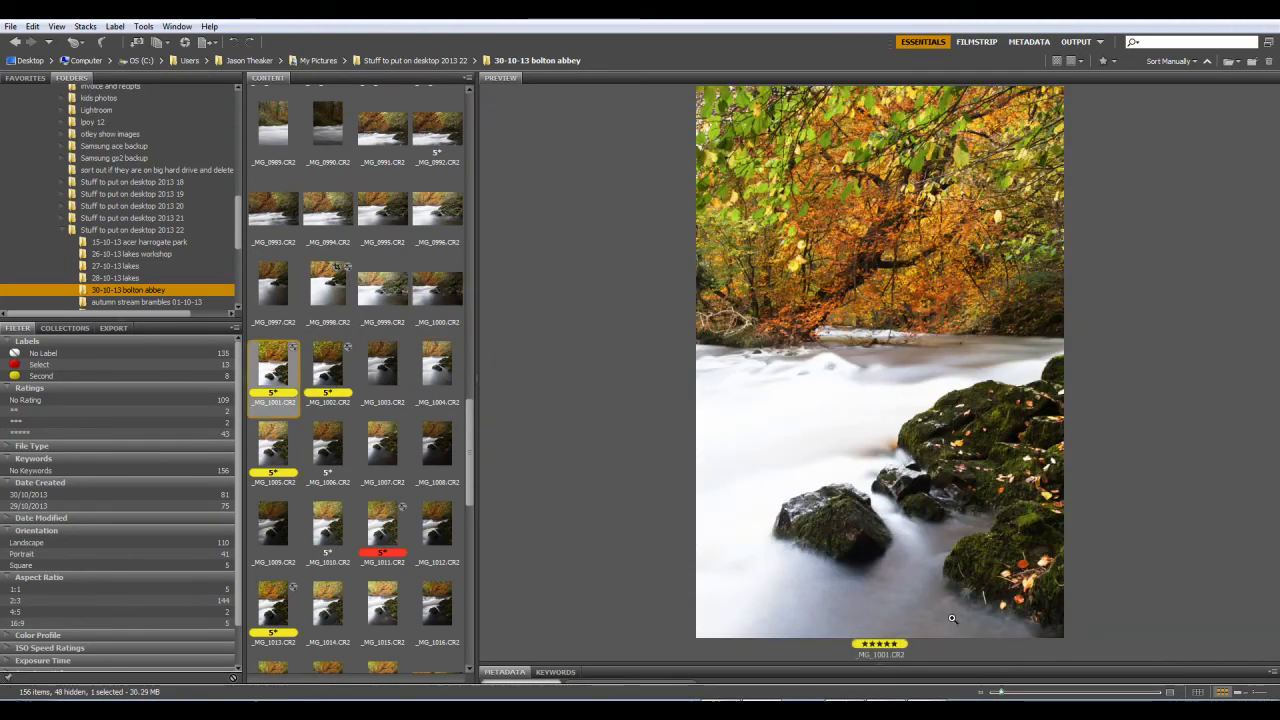
Step: Preview the exposures _MG_1003.CR2, _MG_1004.CR2, _MG_1010.CR2 and _MG_1011.CR2, and compare them with _MG_1001.CR2
left_click(368, 370)
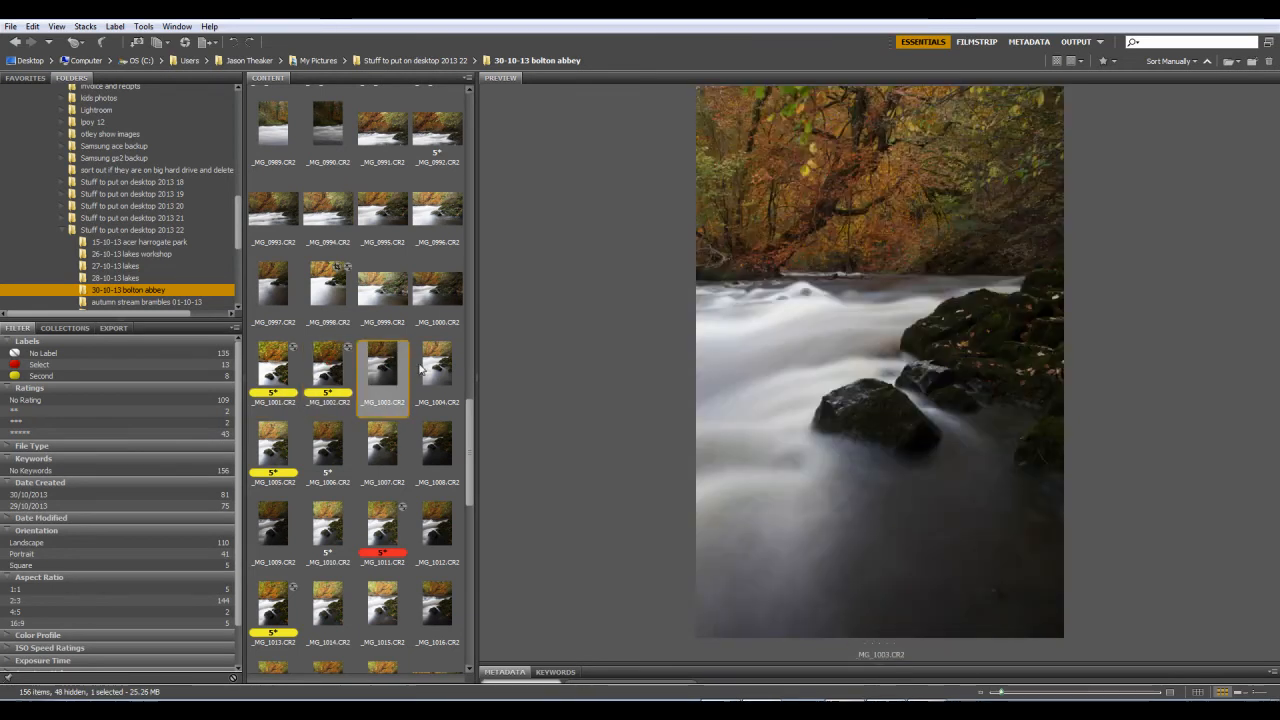
left_click(440, 368)
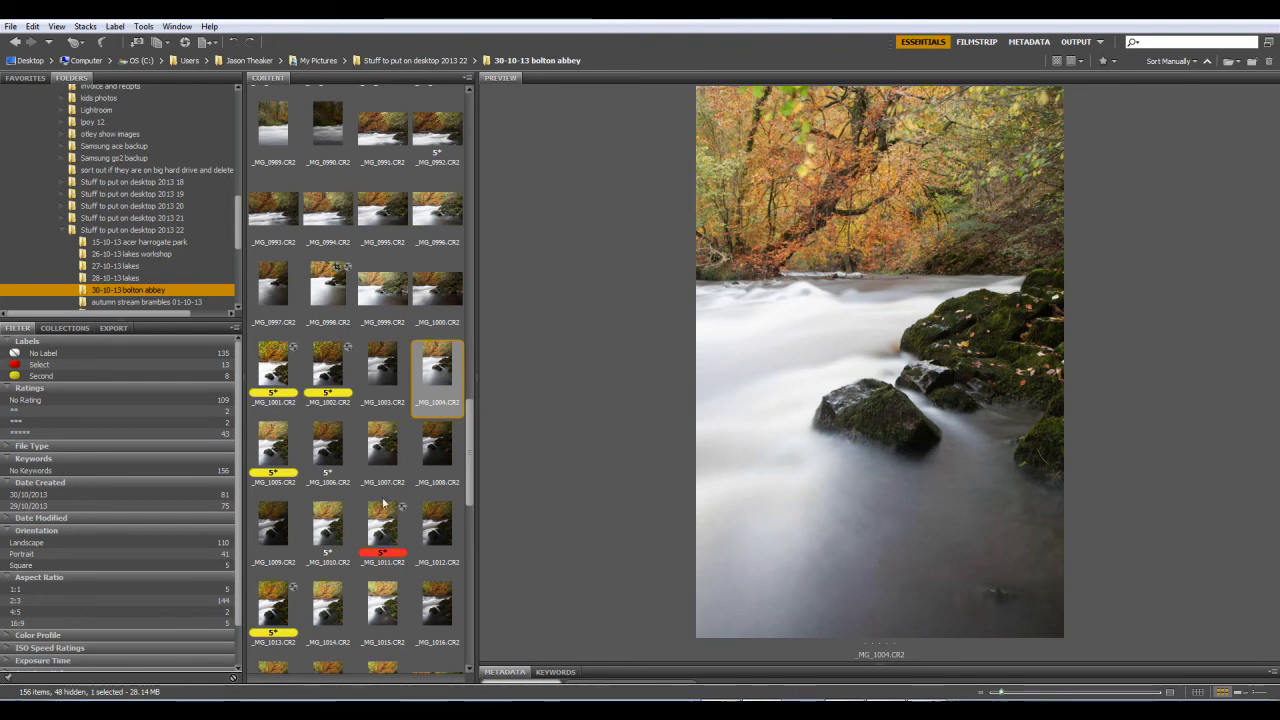
left_click(333, 538)
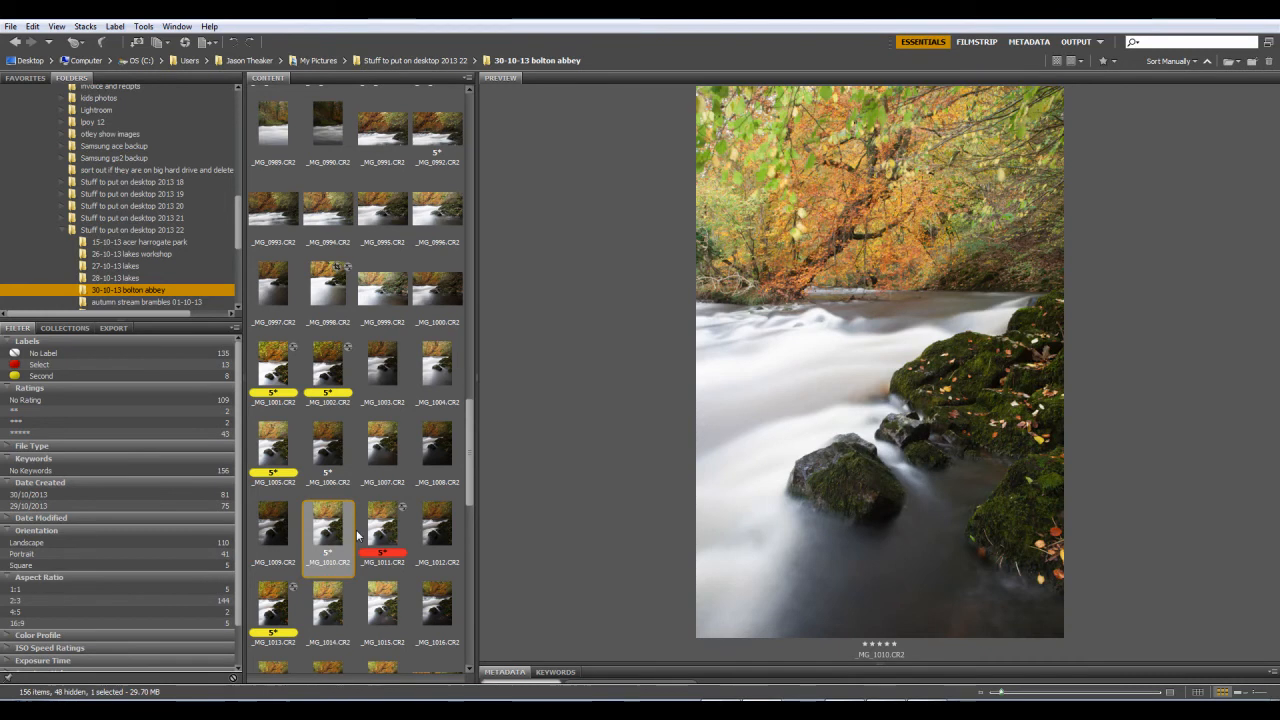
left_click(382, 530)
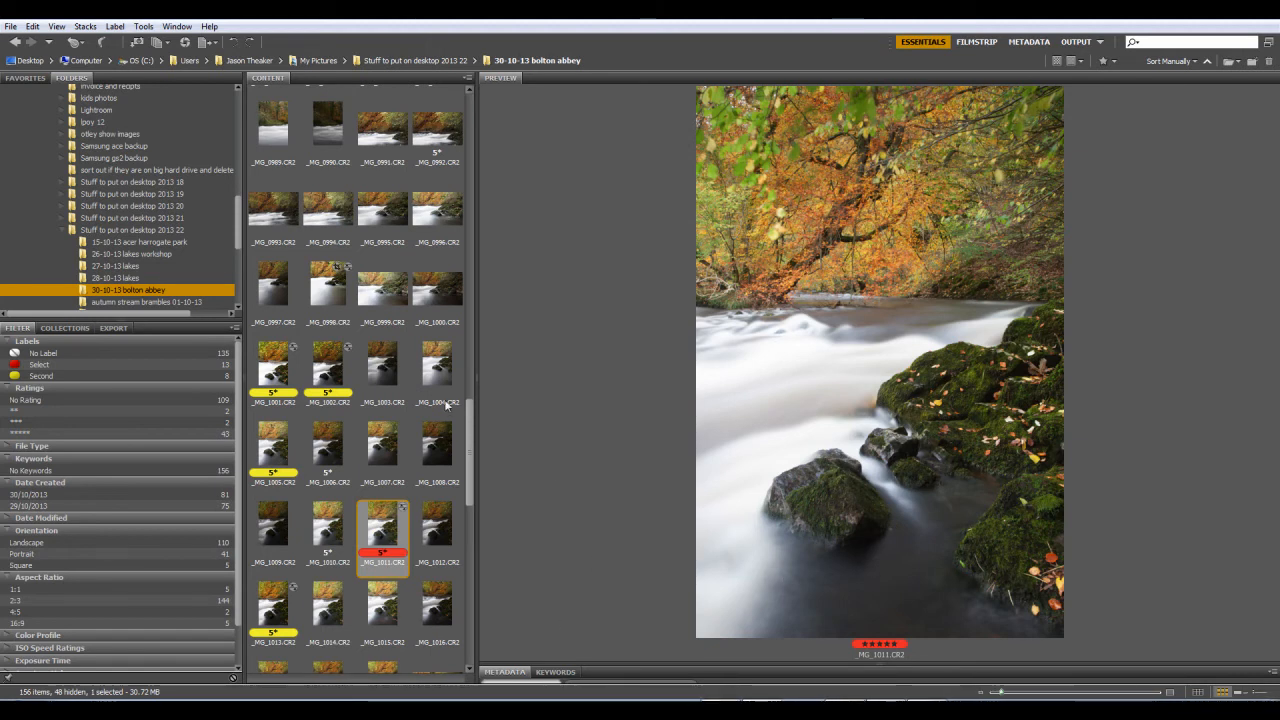
left_click(278, 372)
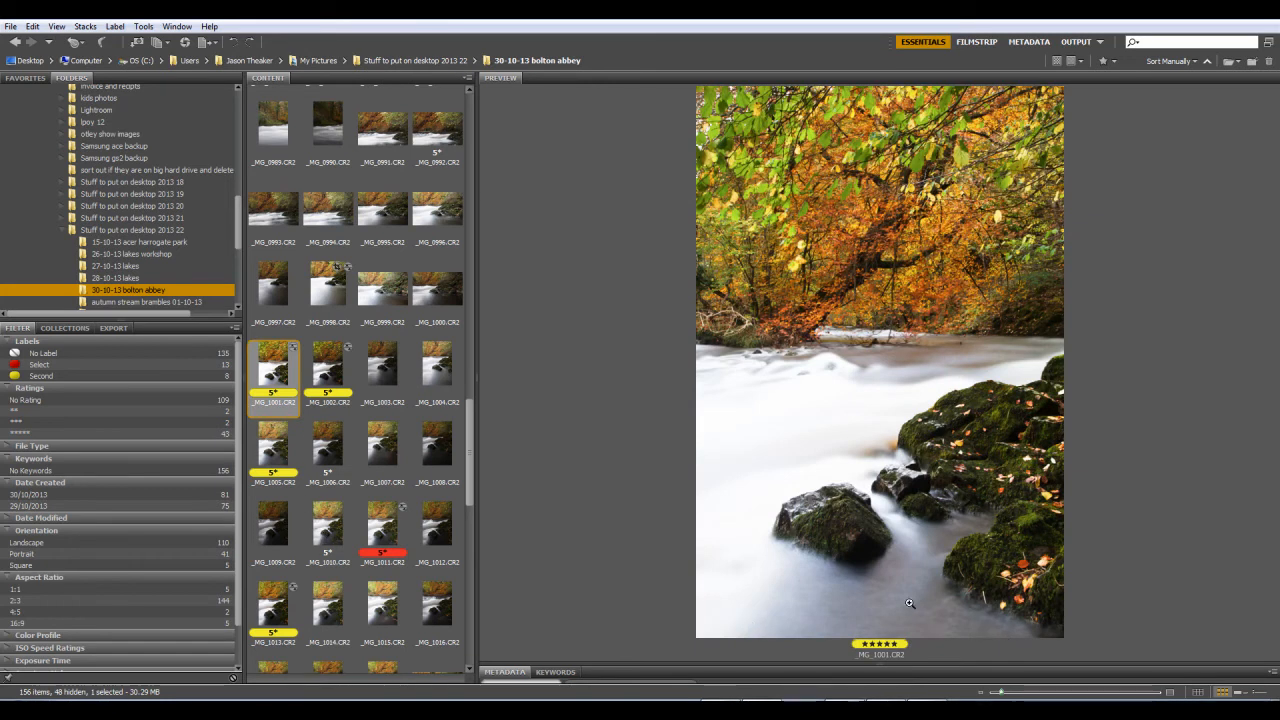
left_click(432, 608)
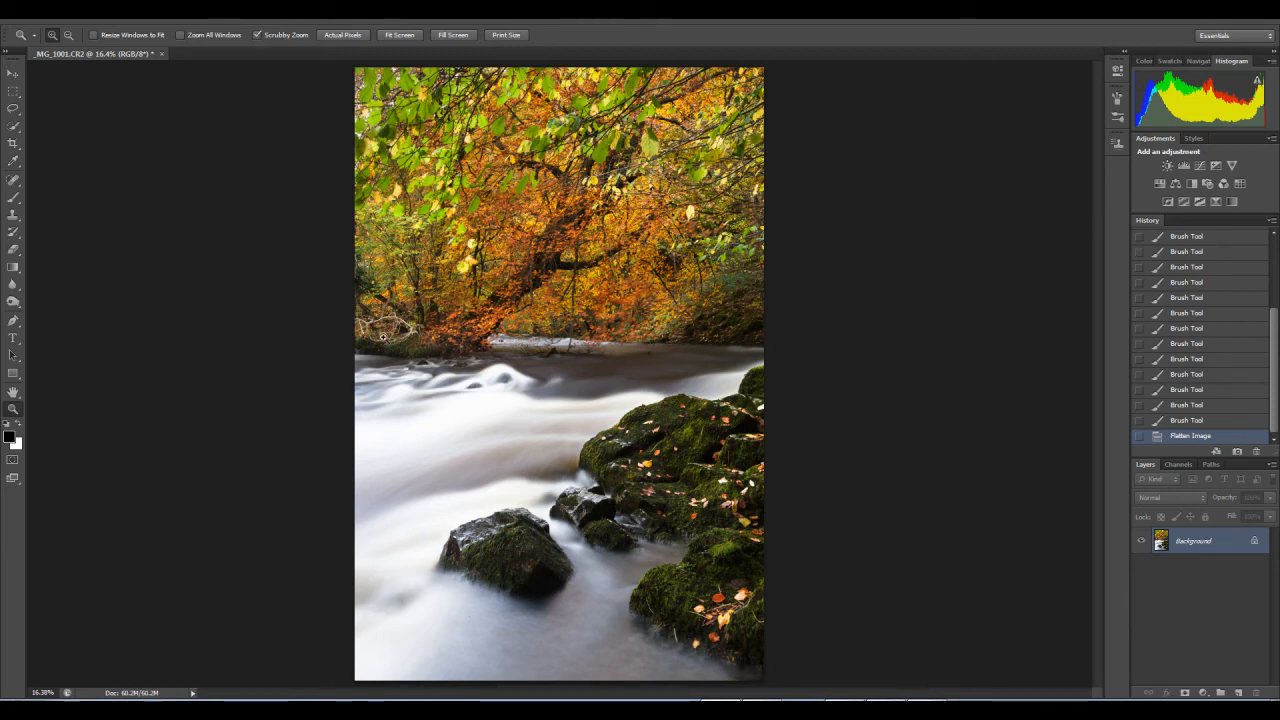
Step: Switch to Photoshop, set a 4 x 5 (8 x 10) crop on the blended image, and shift the picture so the crop covers its lower part
left_click(13, 143)
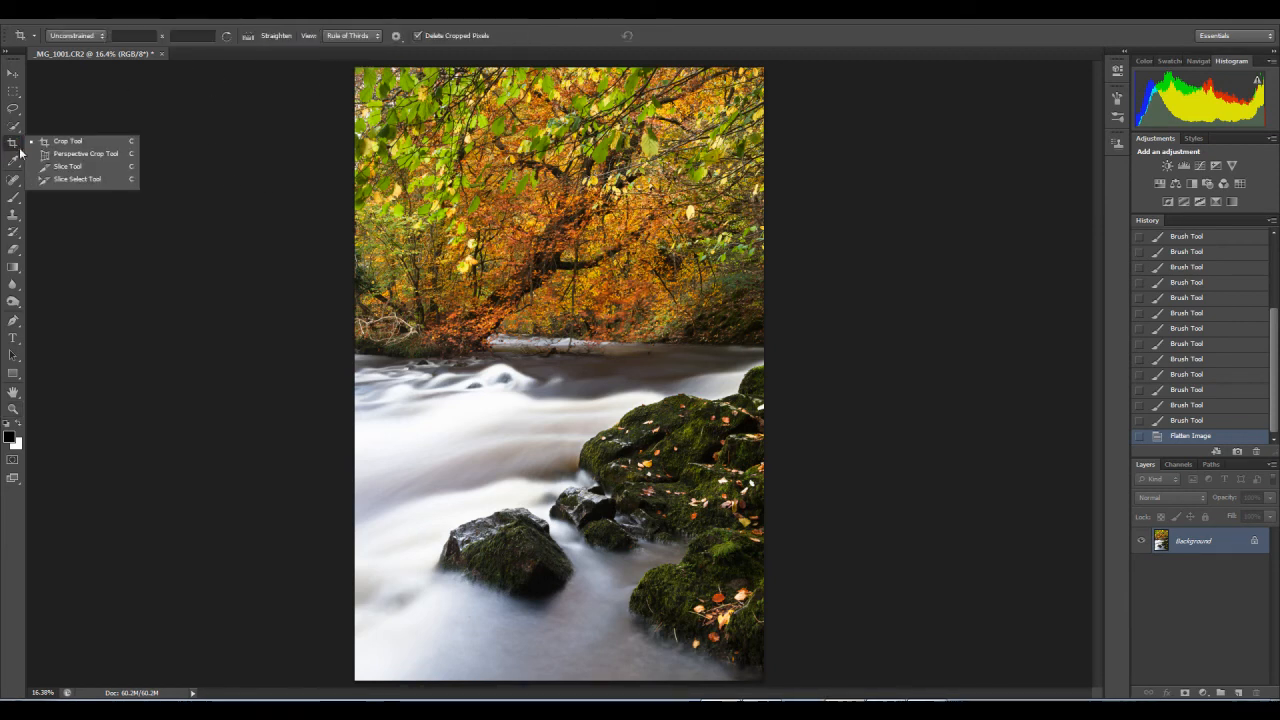
left_click(62, 145)
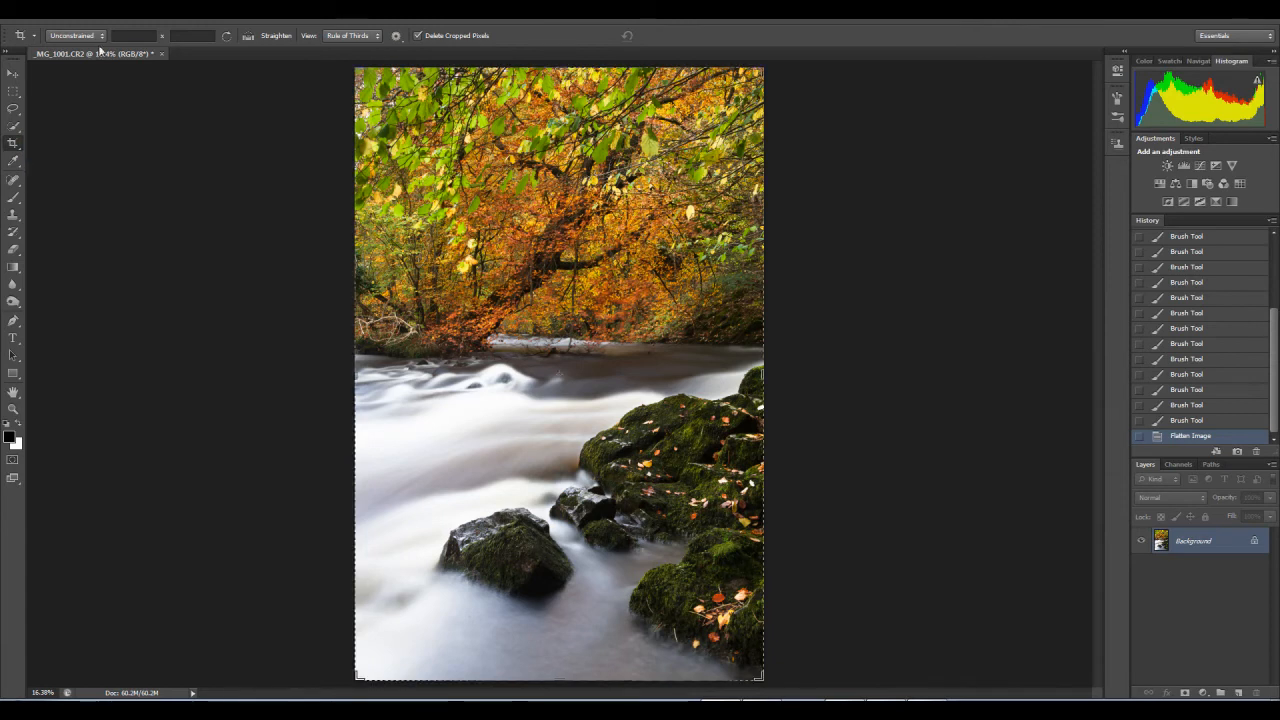
left_click(100, 35)
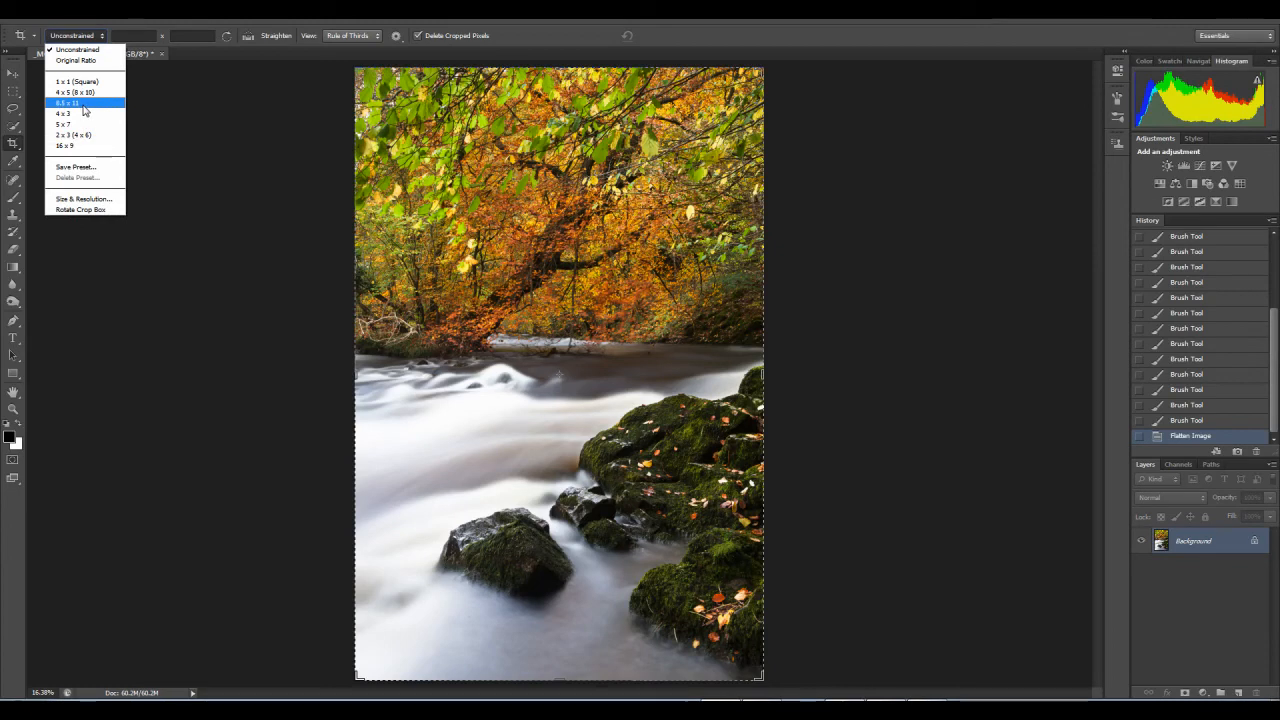
key("Up")
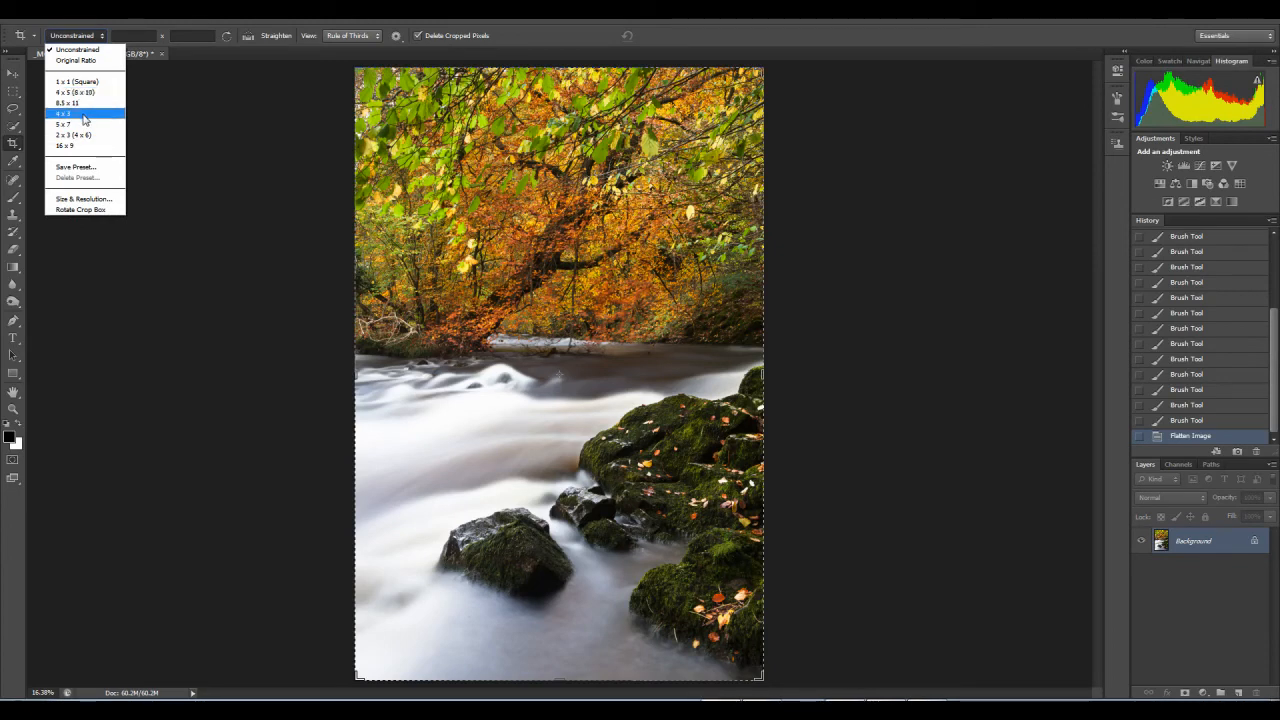
left_click(75, 91)
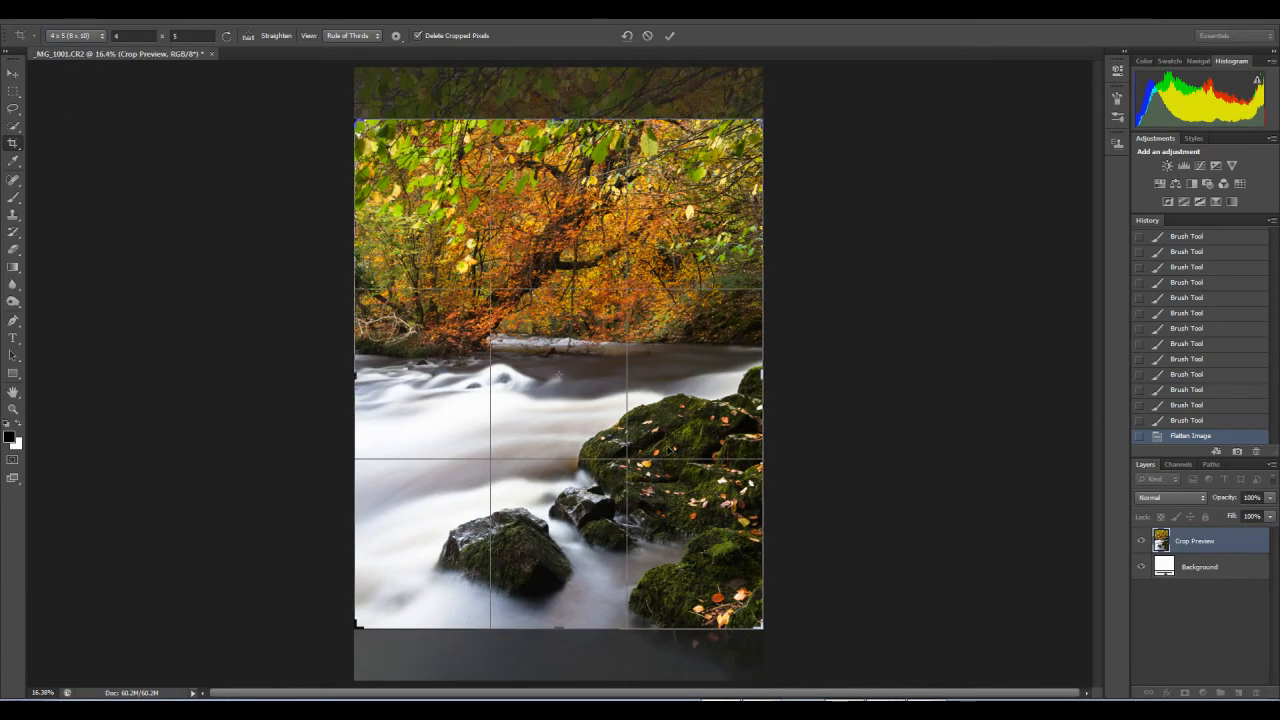
left_click_drag(618, 354, 614, 304)
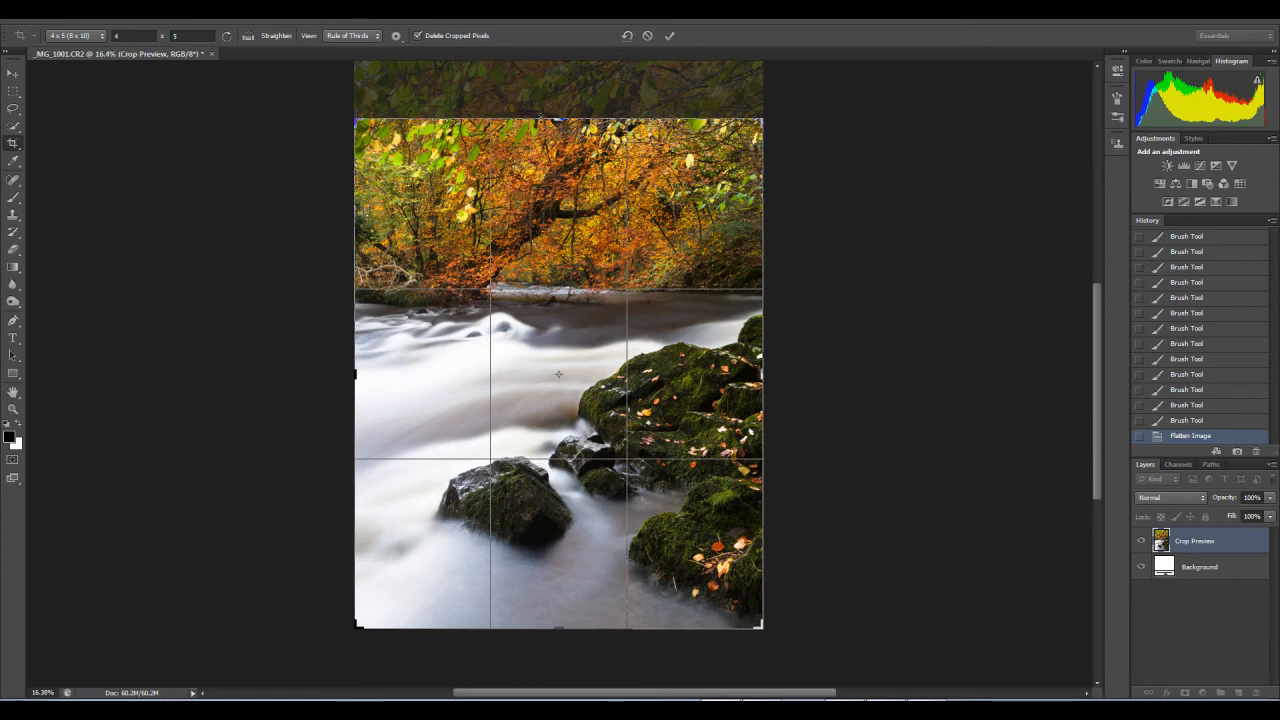
mouse_move(433, 53)
left_mouse_down()
mouse_move(448, 111)
mouse_move(435, 56)
left_mouse_up()
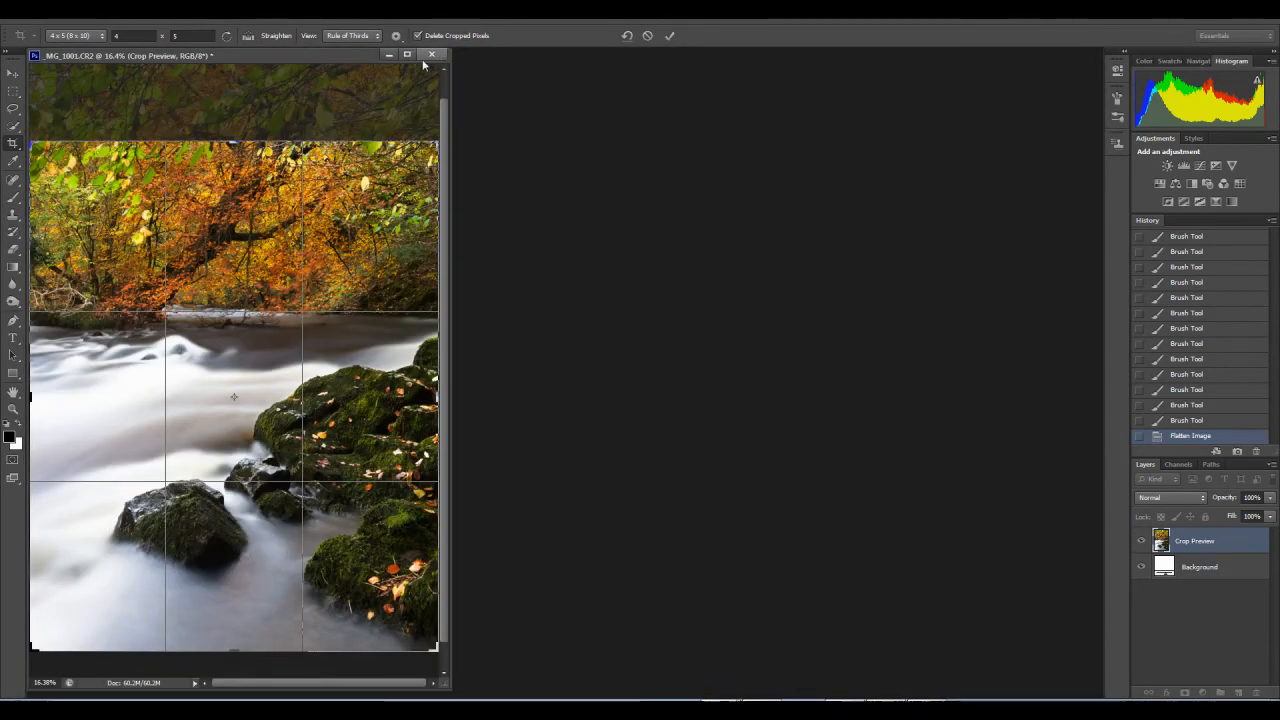
left_click(408, 53)
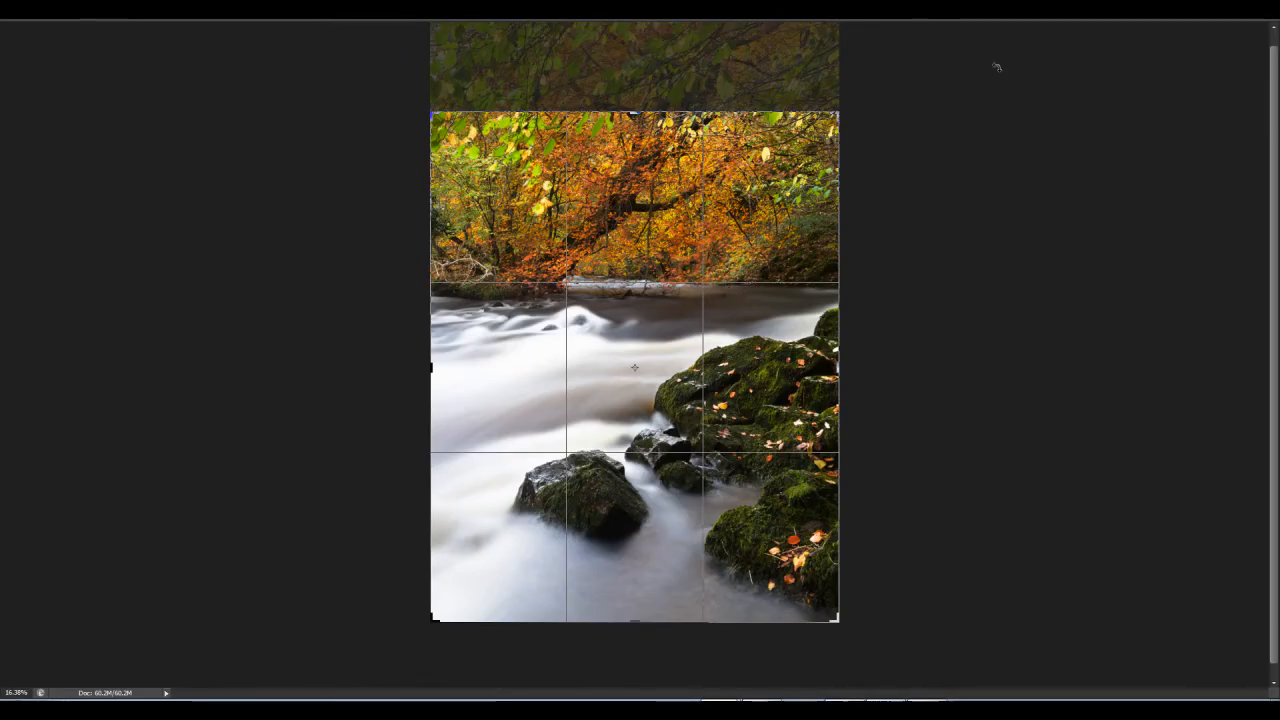
left_click(1236, 11)
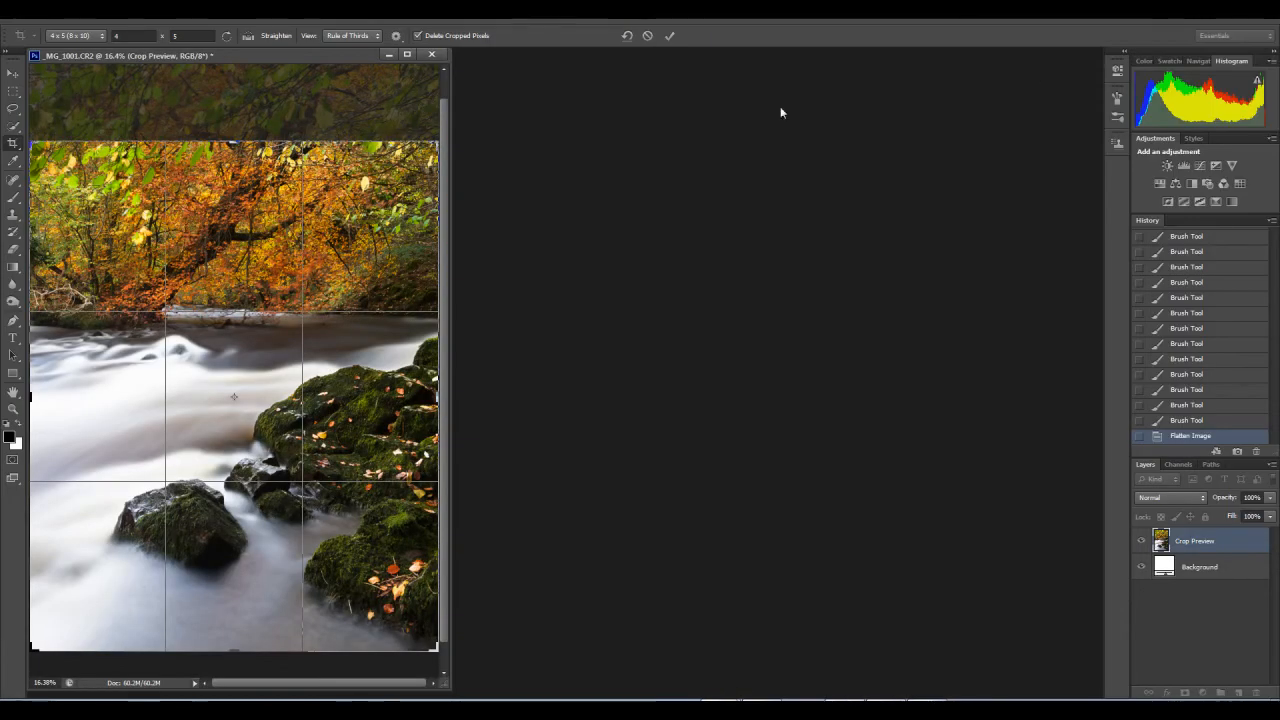
left_click_drag(340, 54, 441, 64)
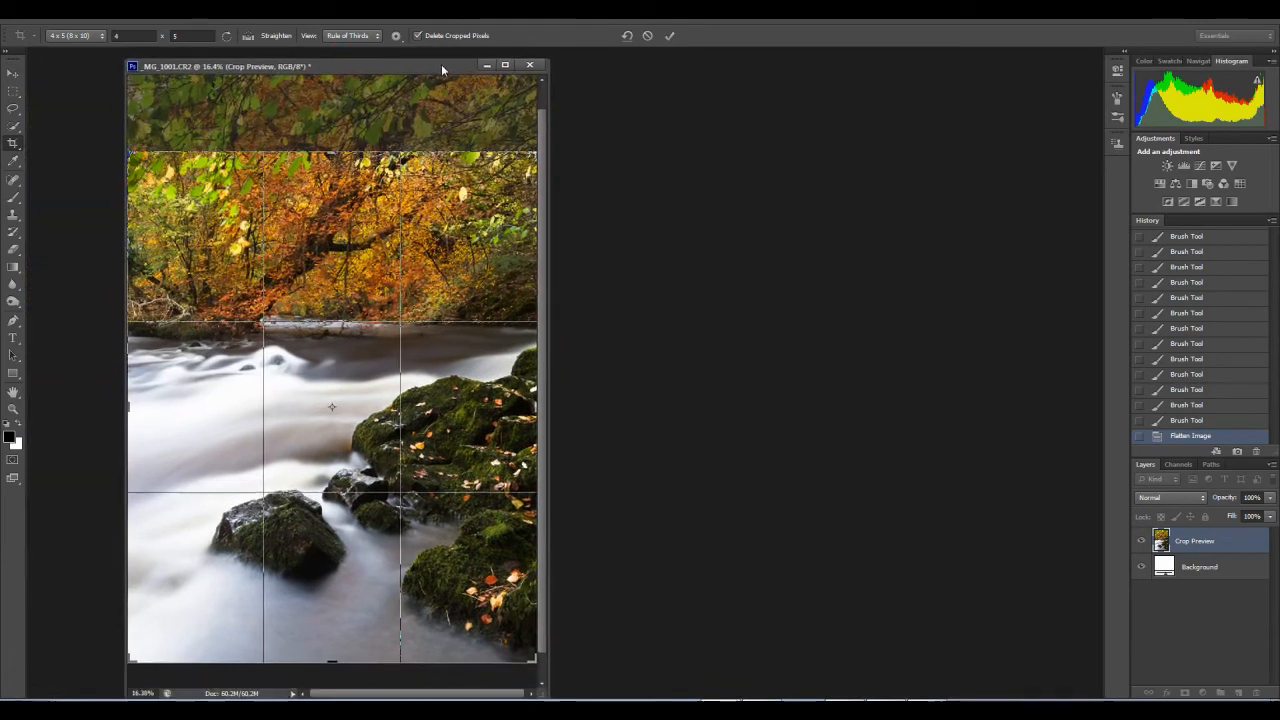
left_click(505, 65)
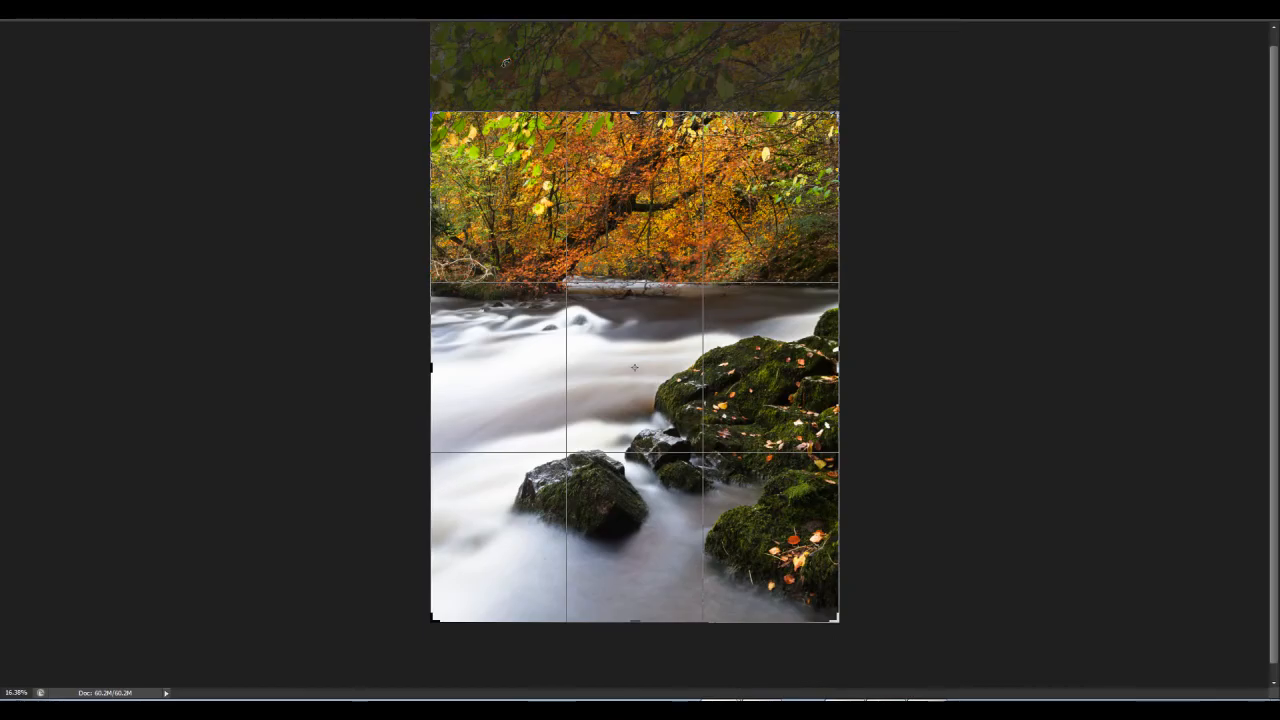
left_click(1237, 12)
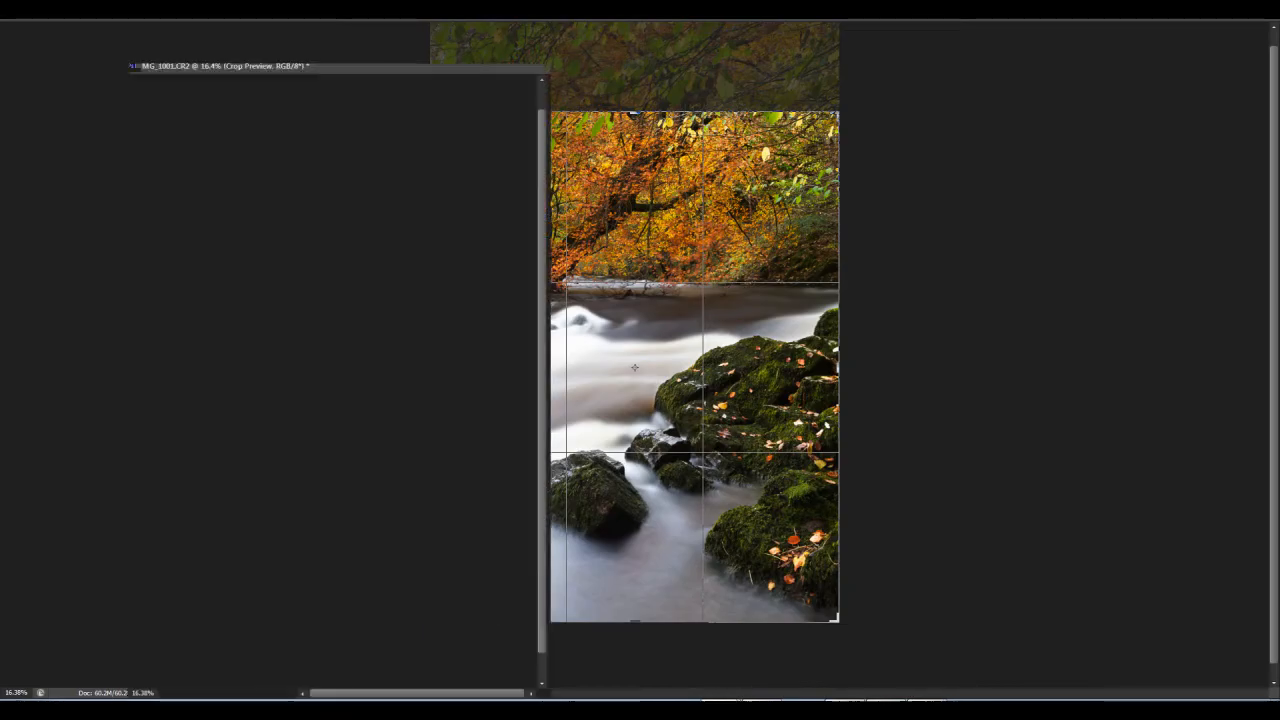
left_click_drag(542, 120, 1046, 147)
left_click(132, 66)
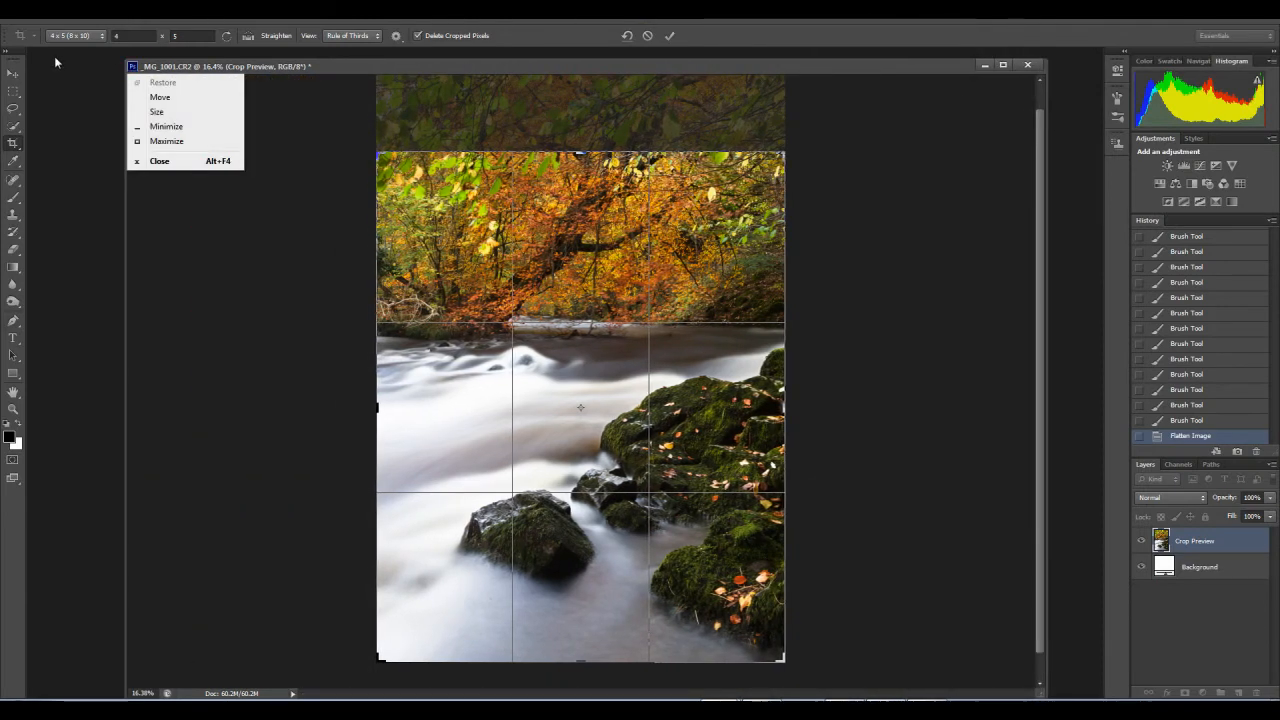
left_click_drag(170, 66, 95, 61)
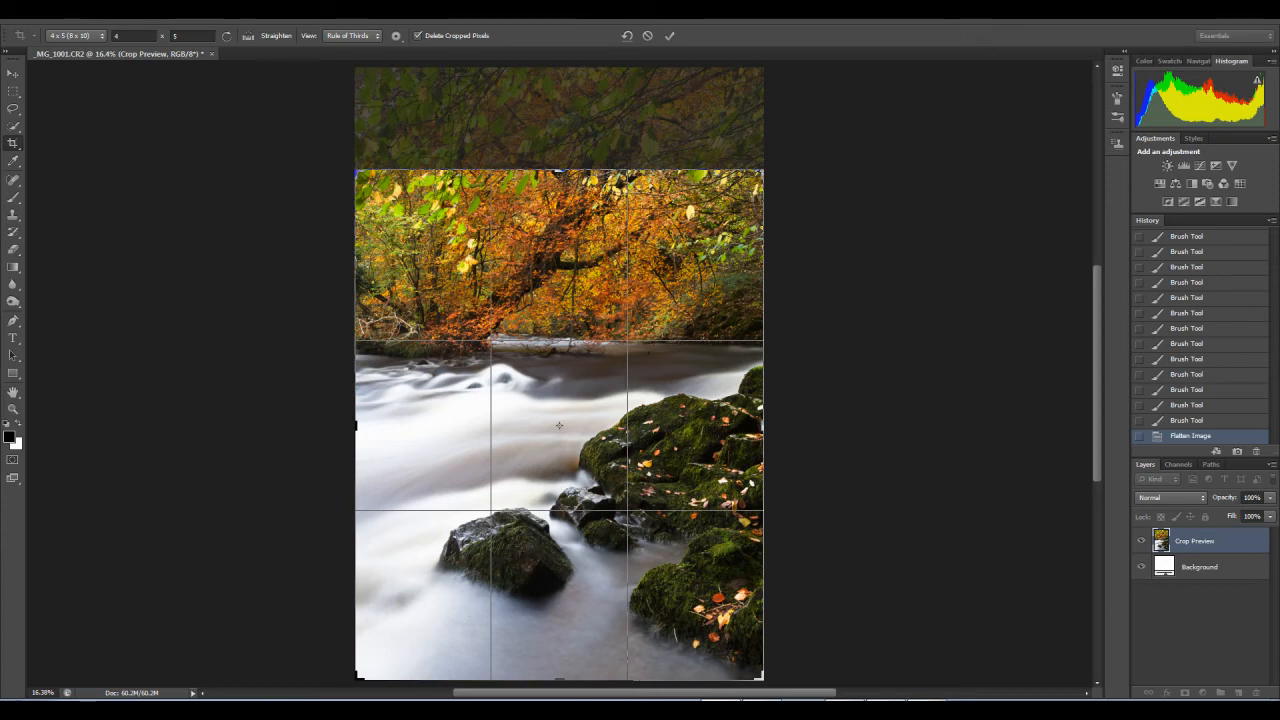
Step: Show the rulers and place horizontal guides at the crop's top edge, bottom edge and upper thirds line
left_click(260, 13)
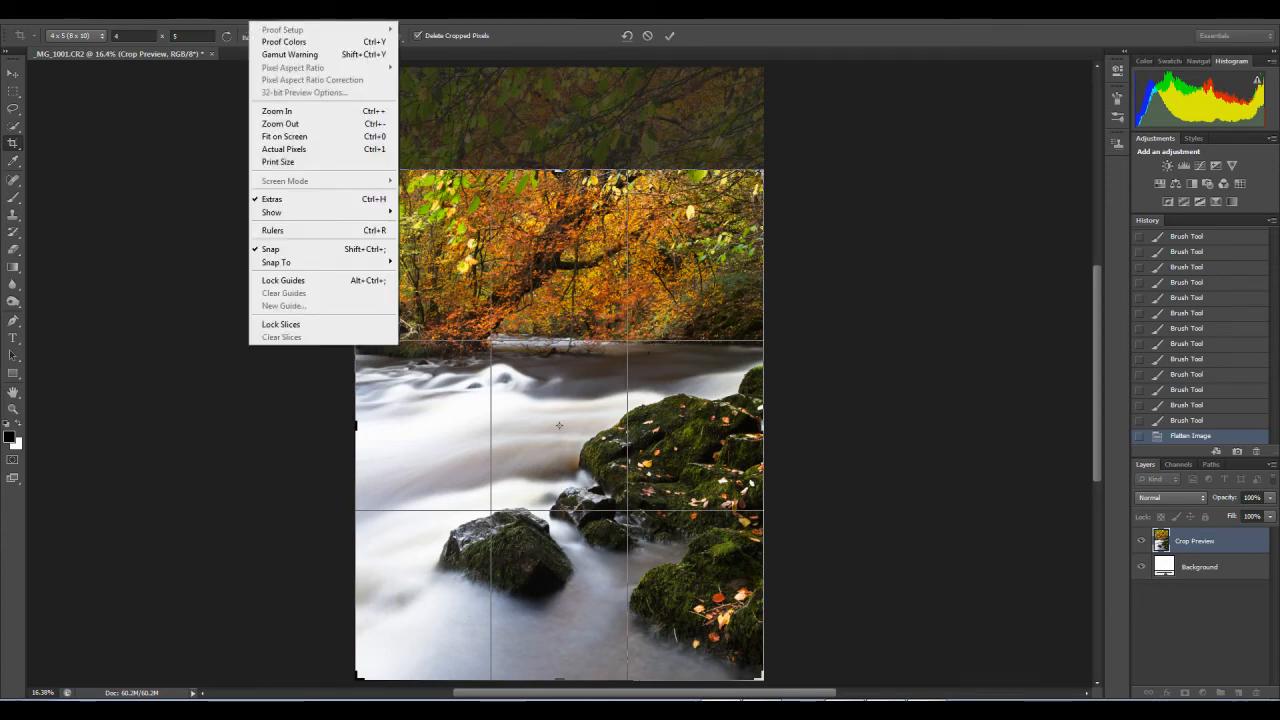
left_click(272, 230)
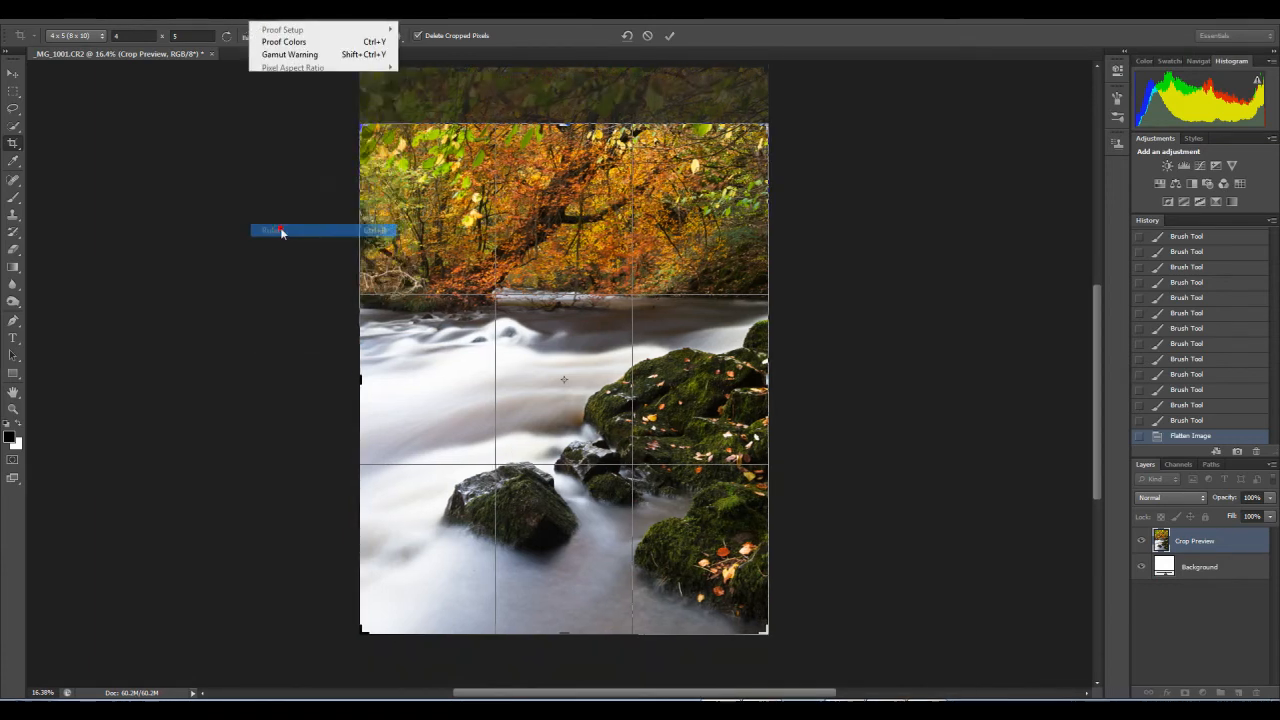
left_click_drag(468, 70, 487, 175)
left_click_drag(457, 68, 580, 686)
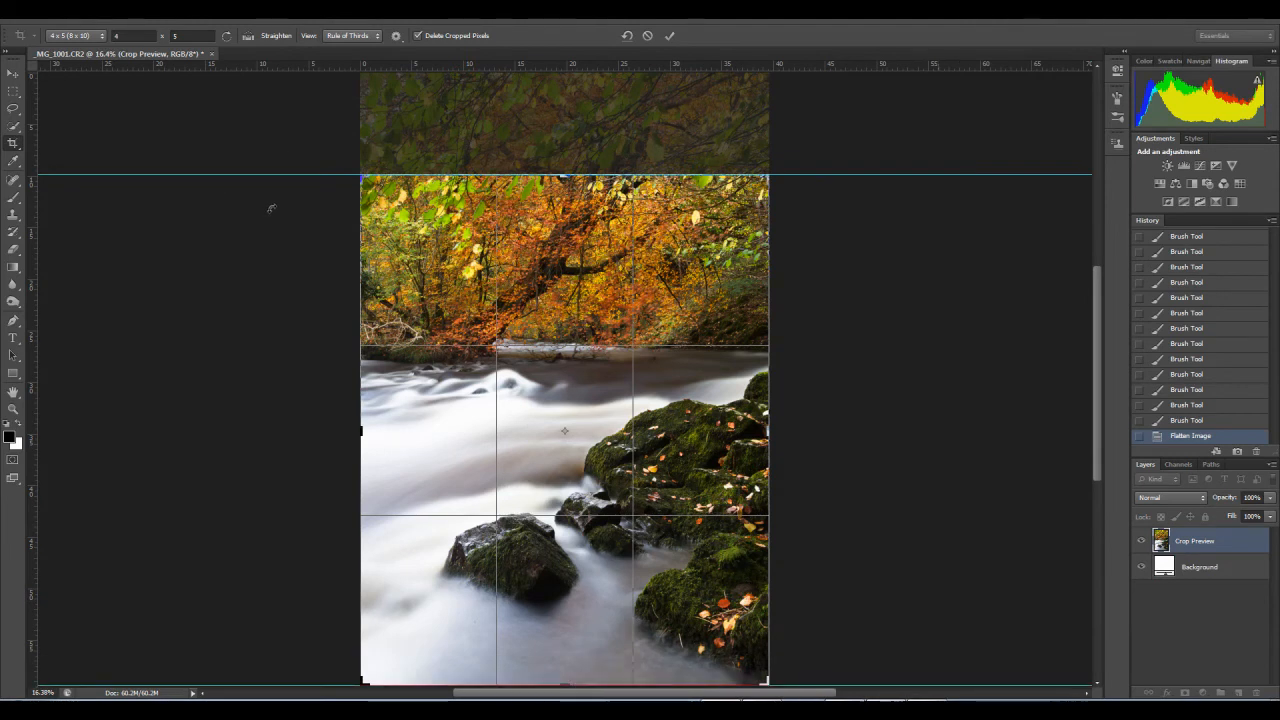
left_click_drag(512, 66, 620, 347)
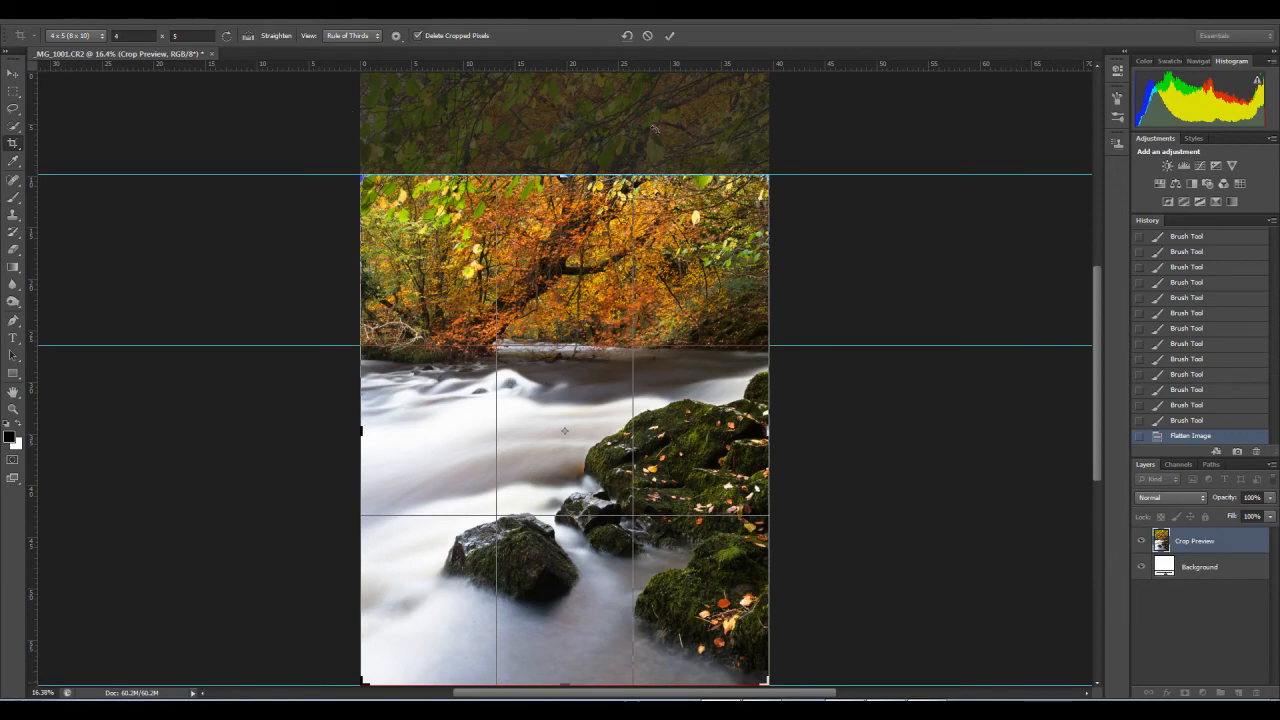
Step: Cancel the pending 4 x 5 crop and reset the crop ratio to Unconstrained
left_click(649, 36)
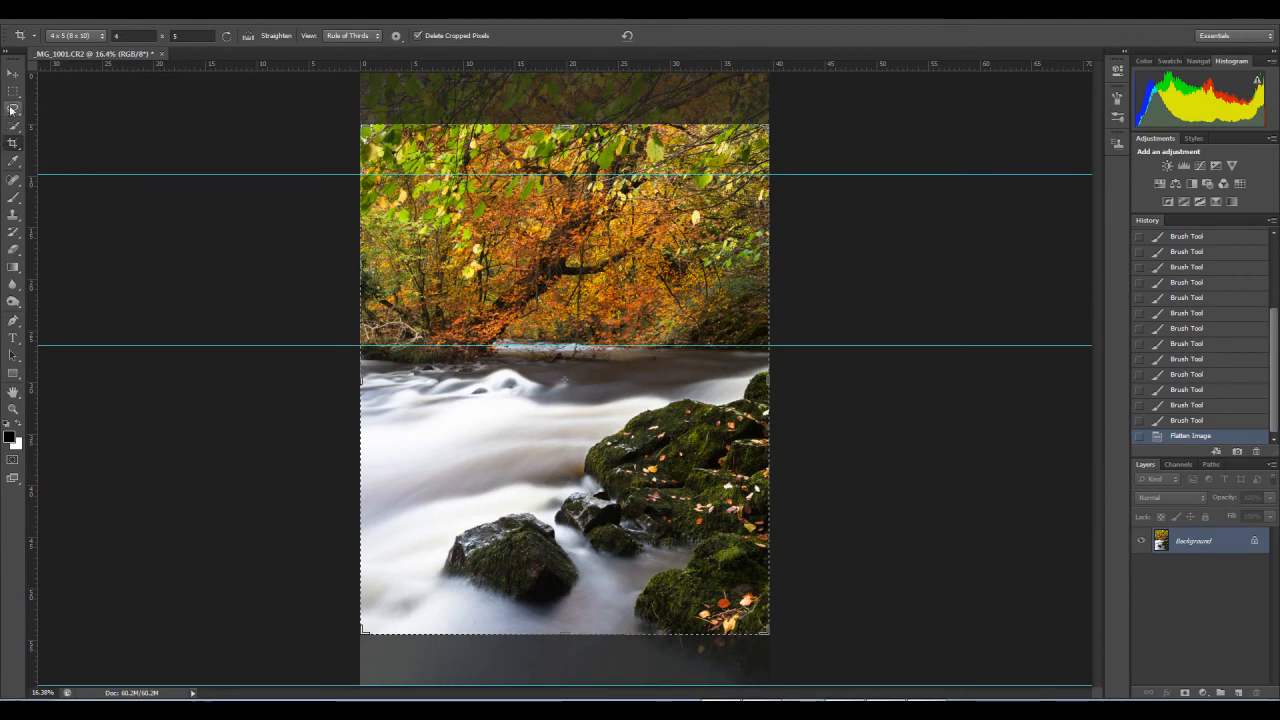
left_click(102, 35)
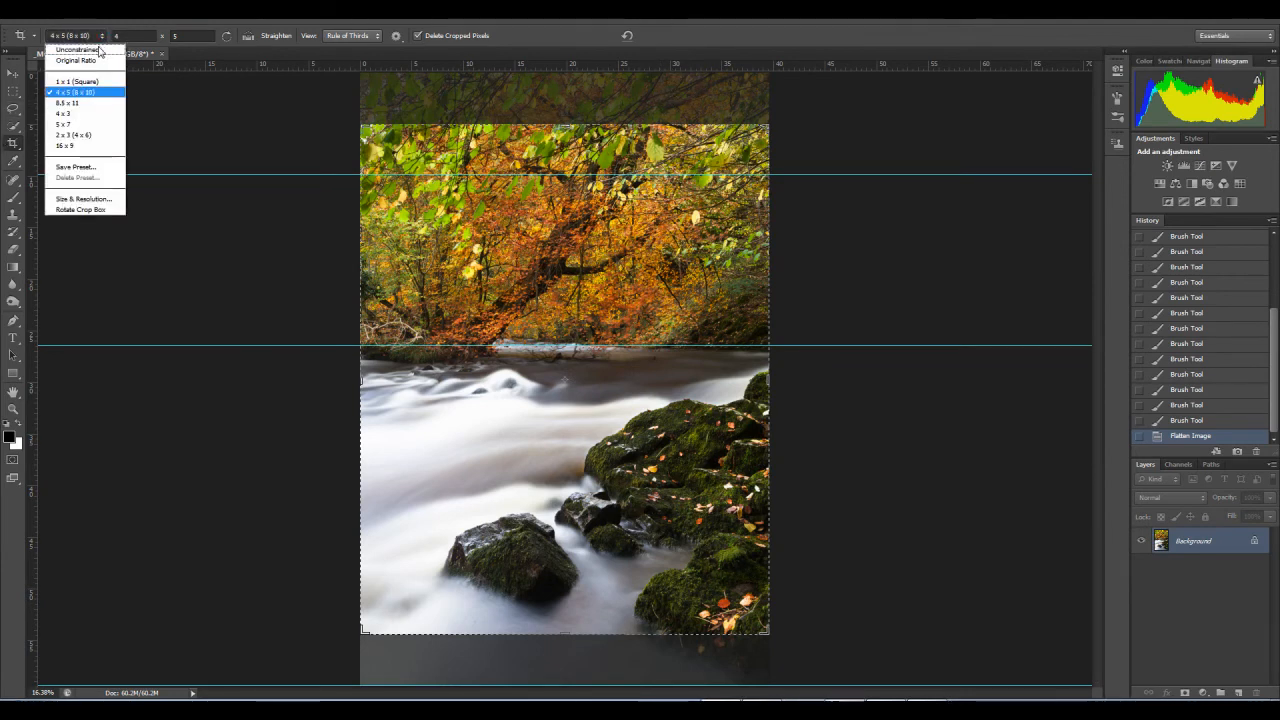
left_click(90, 48)
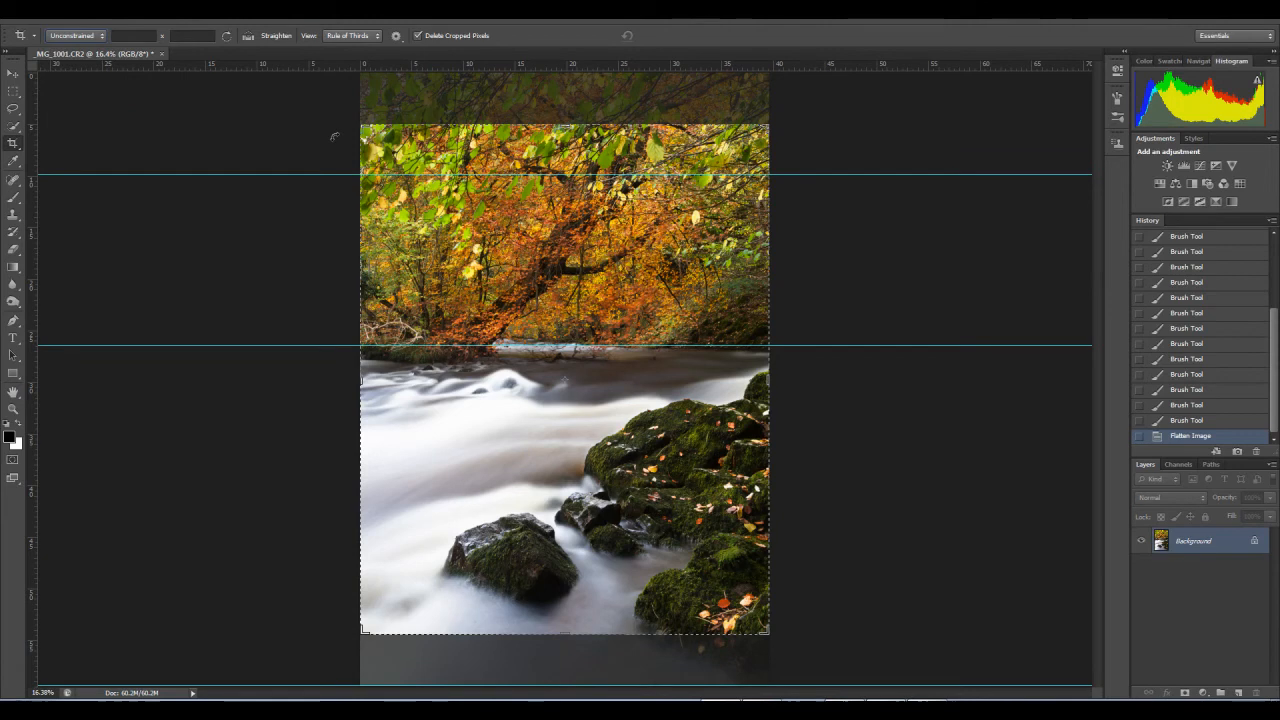
Step: Select the trees from the image's top edge down to the thirds guide and squash them downward with Free Transform
left_click(13, 90)
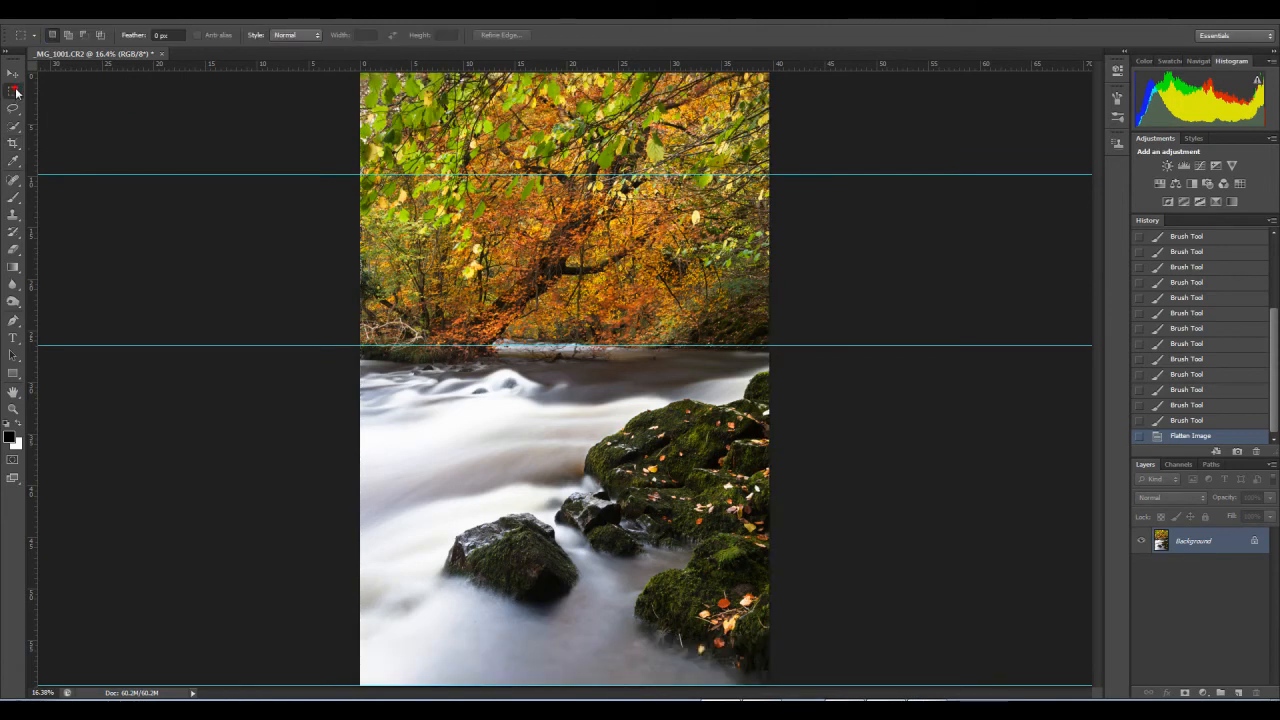
left_click_drag(355, 74, 772, 343)
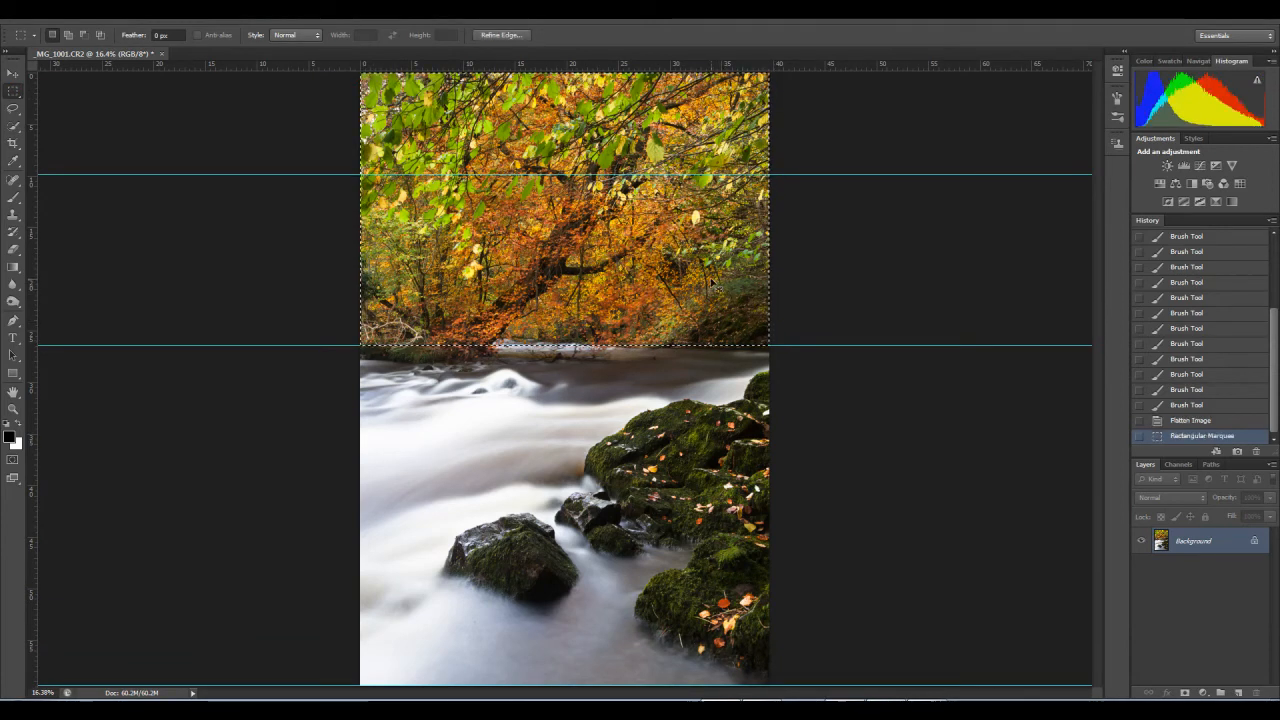
key("ctrl+t")
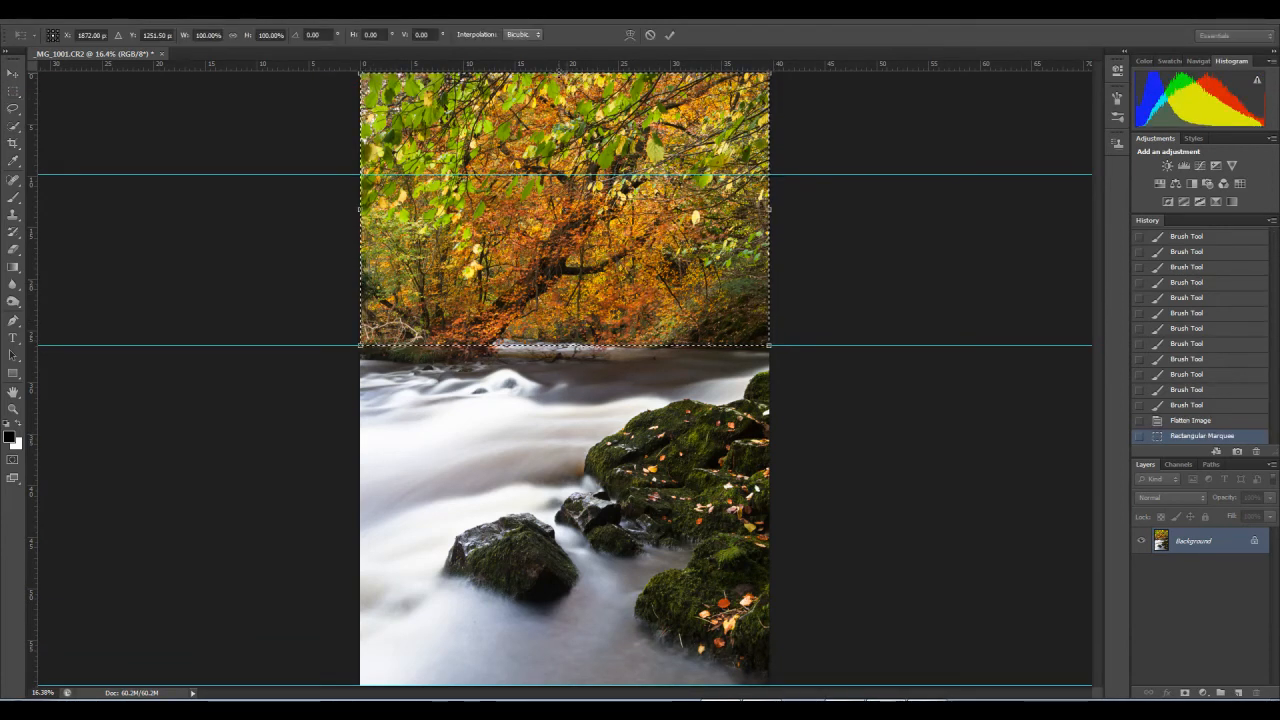
left_click_drag(564, 73, 565, 110)
key("Return")
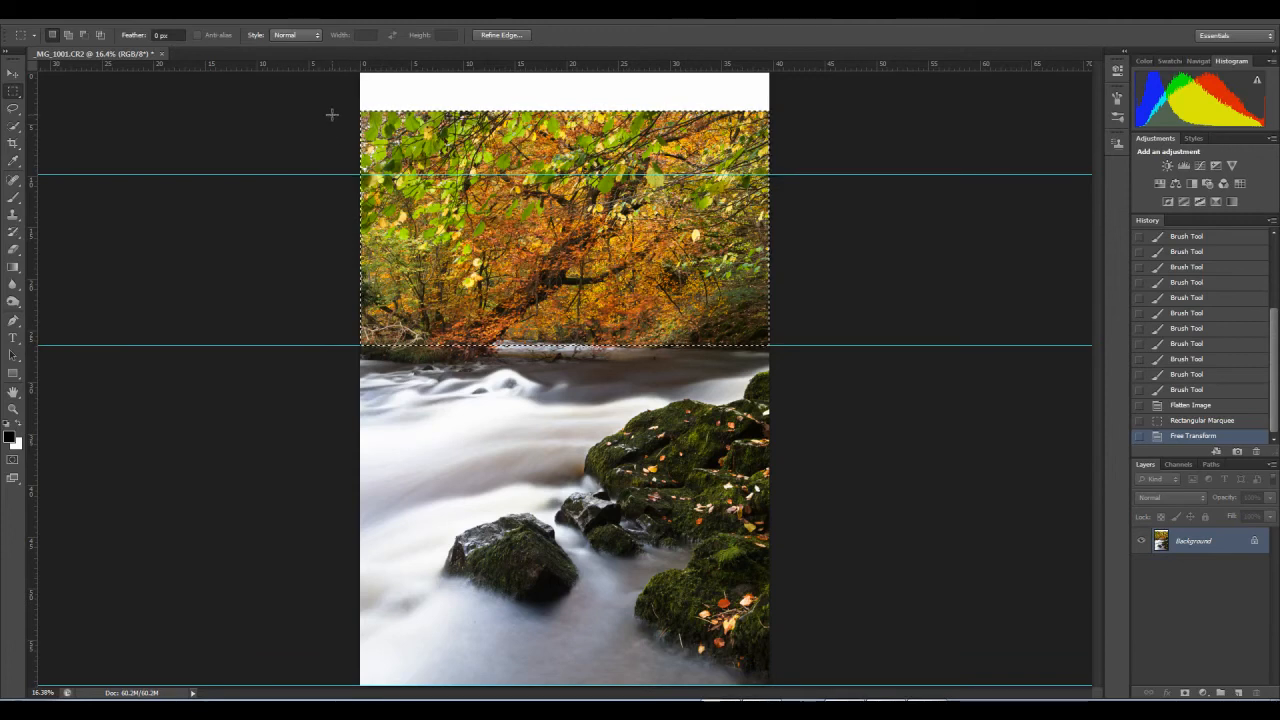
Step: Select the picture from the squashed trees down to the bottom edge and compress it to about 91.5% height with Content-Aware Scale
left_click_drag(322, 208, 772, 692)
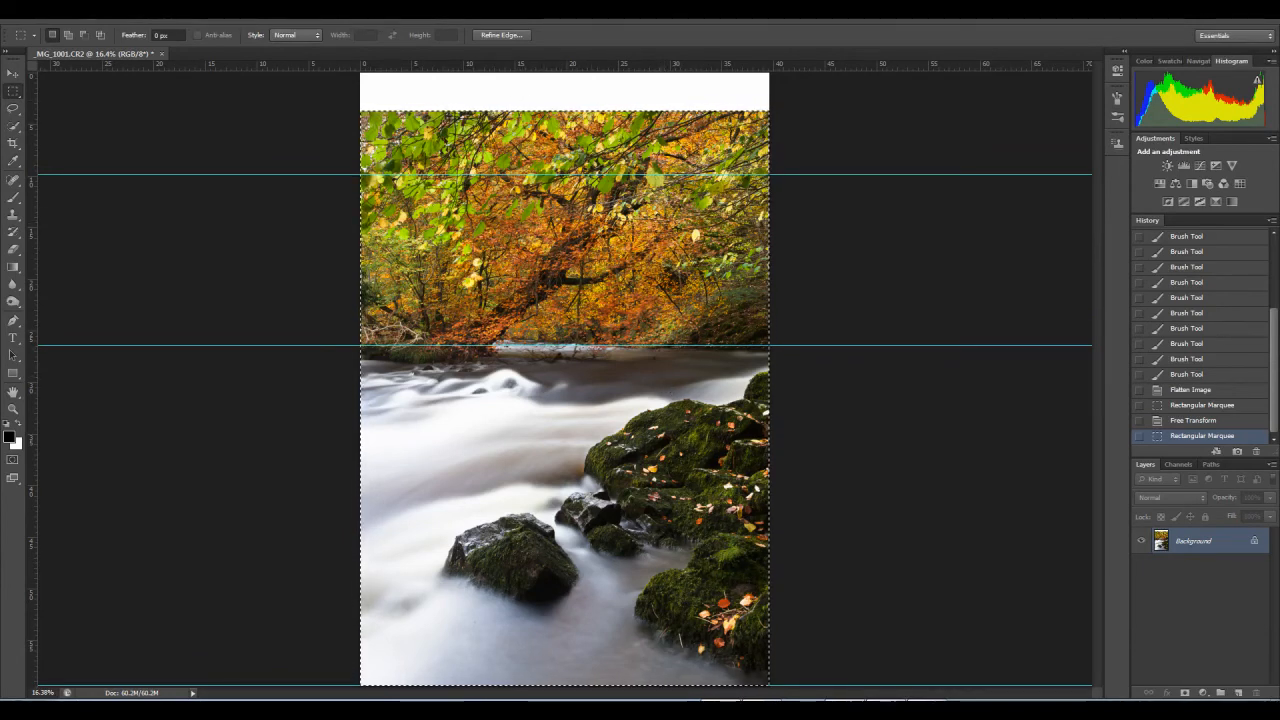
left_click(87, 13)
mouse_move(60, 13)
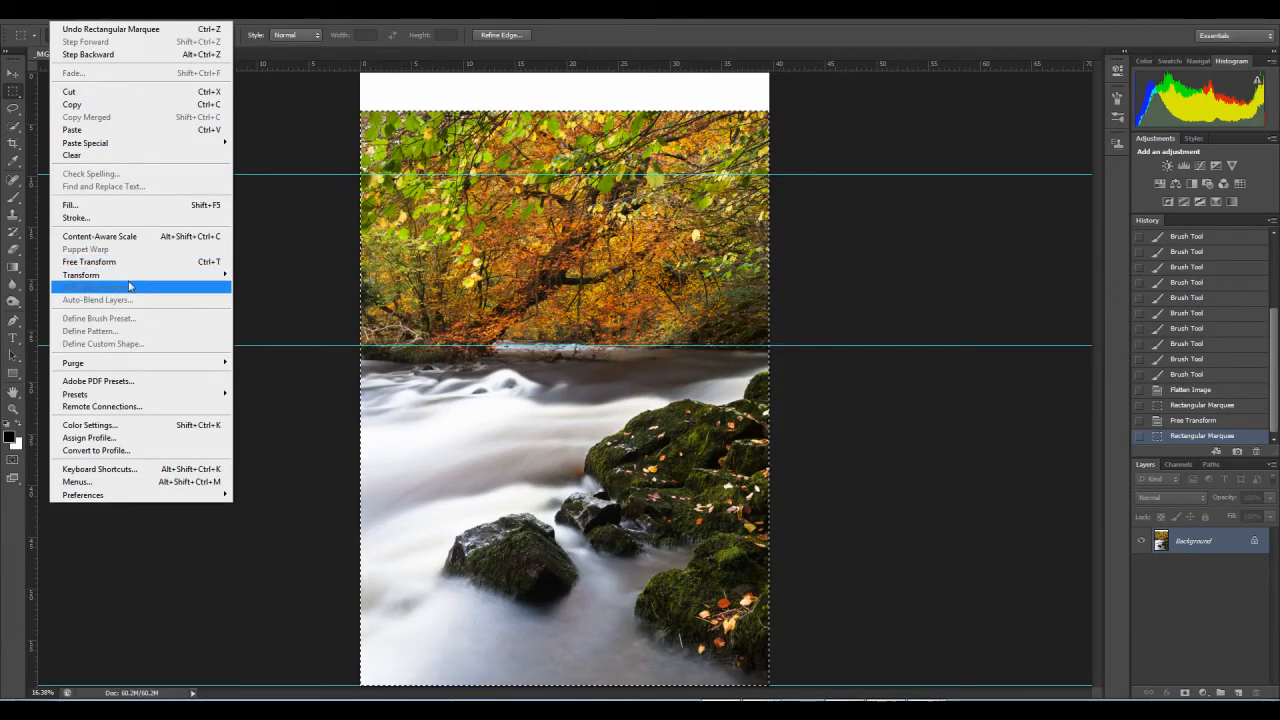
mouse_move(130, 283)
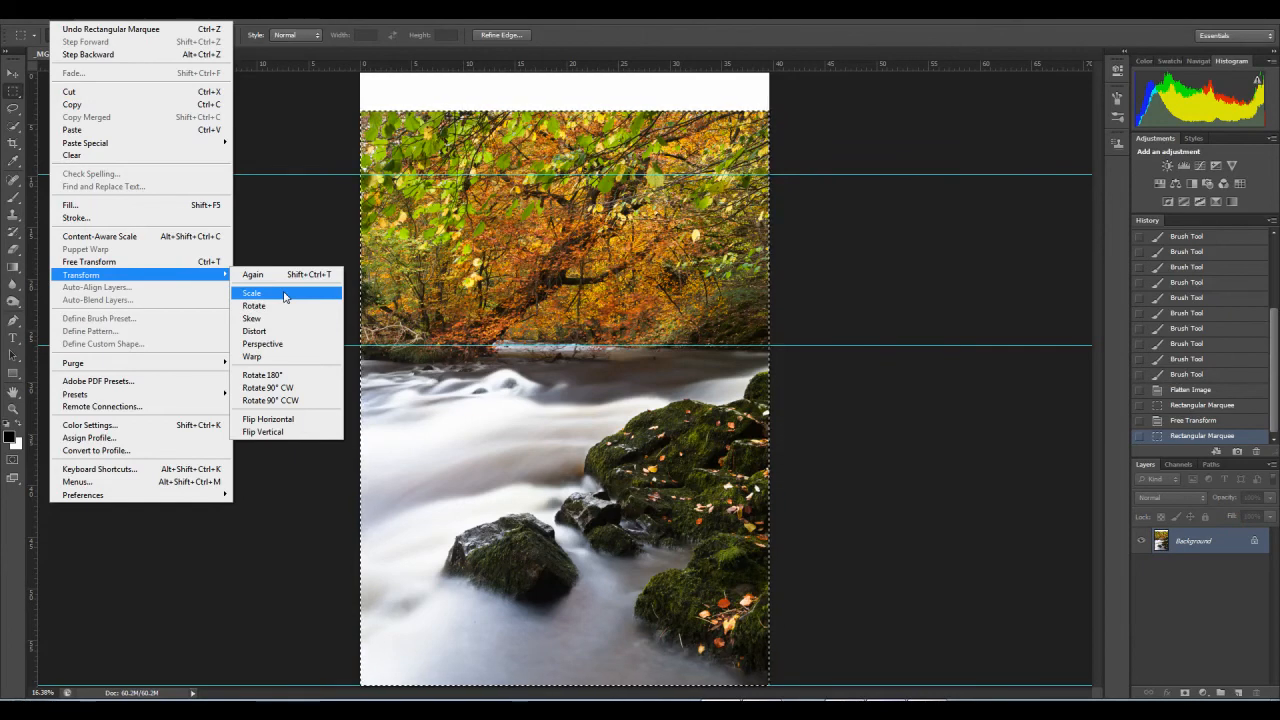
left_click(177, 236)
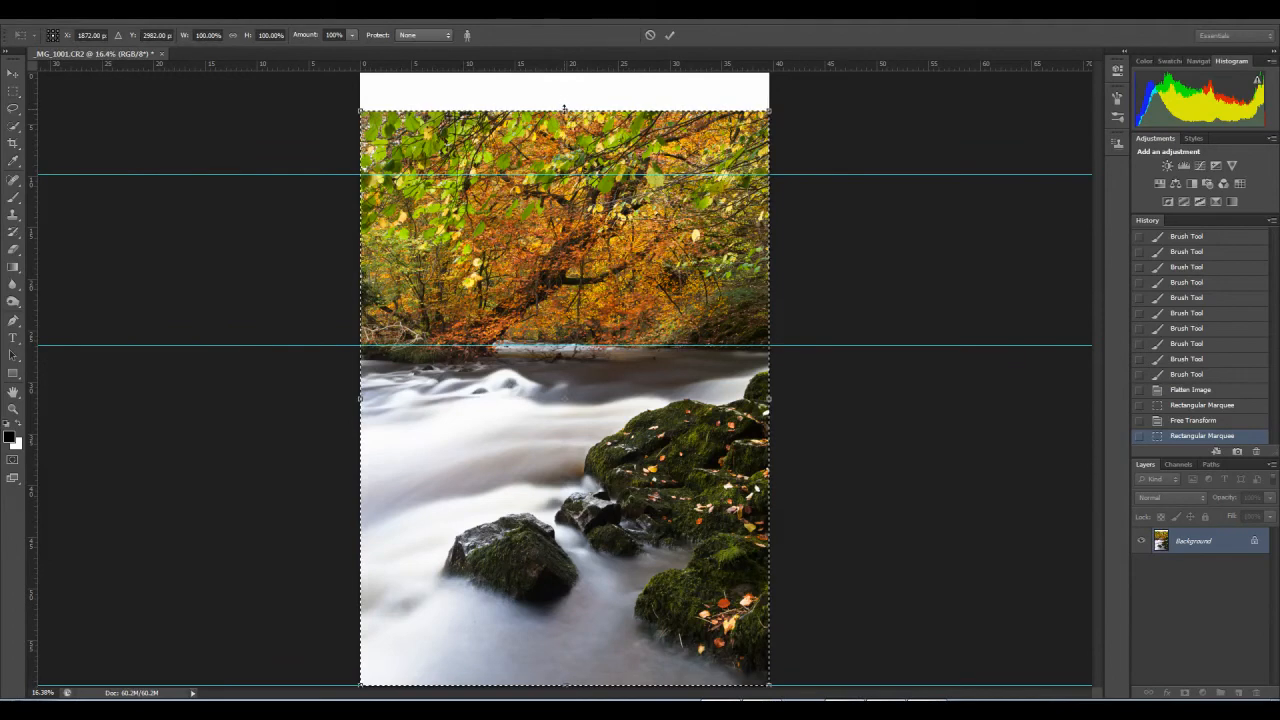
left_click_drag(563, 109, 569, 142)
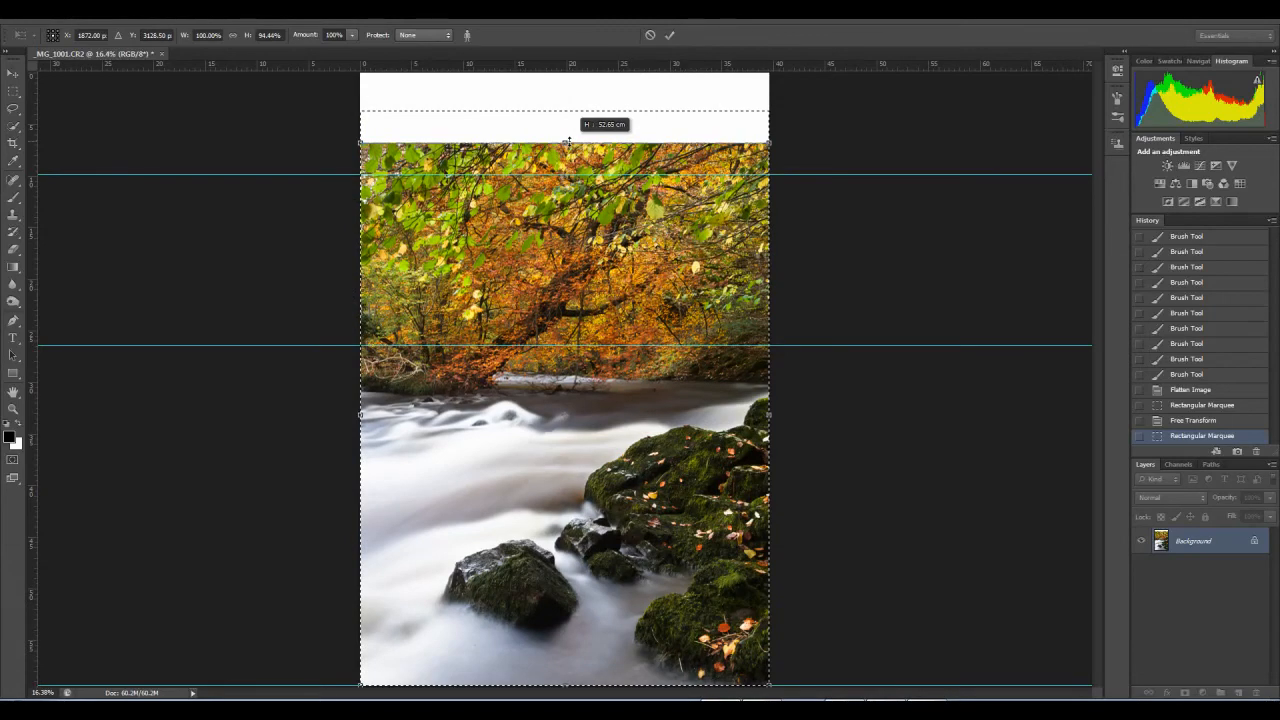
left_click_drag(565, 145, 570, 150)
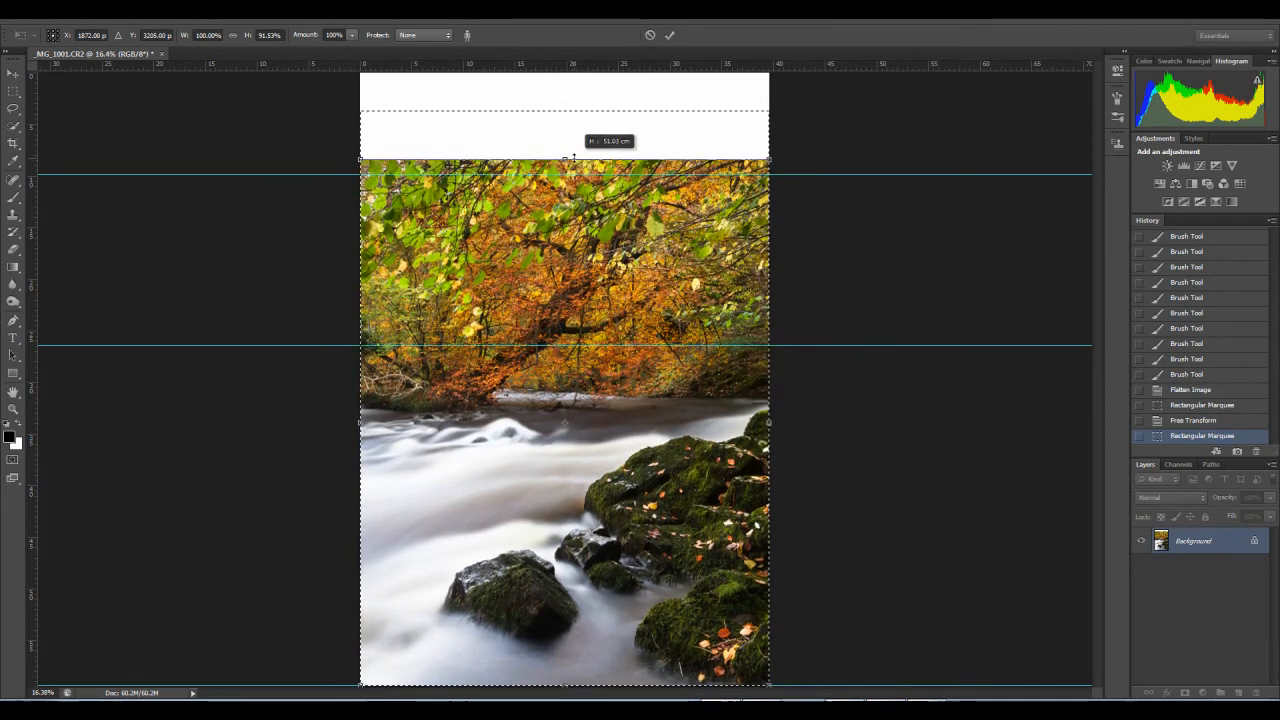
left_click_drag(510, 229, 511, 230)
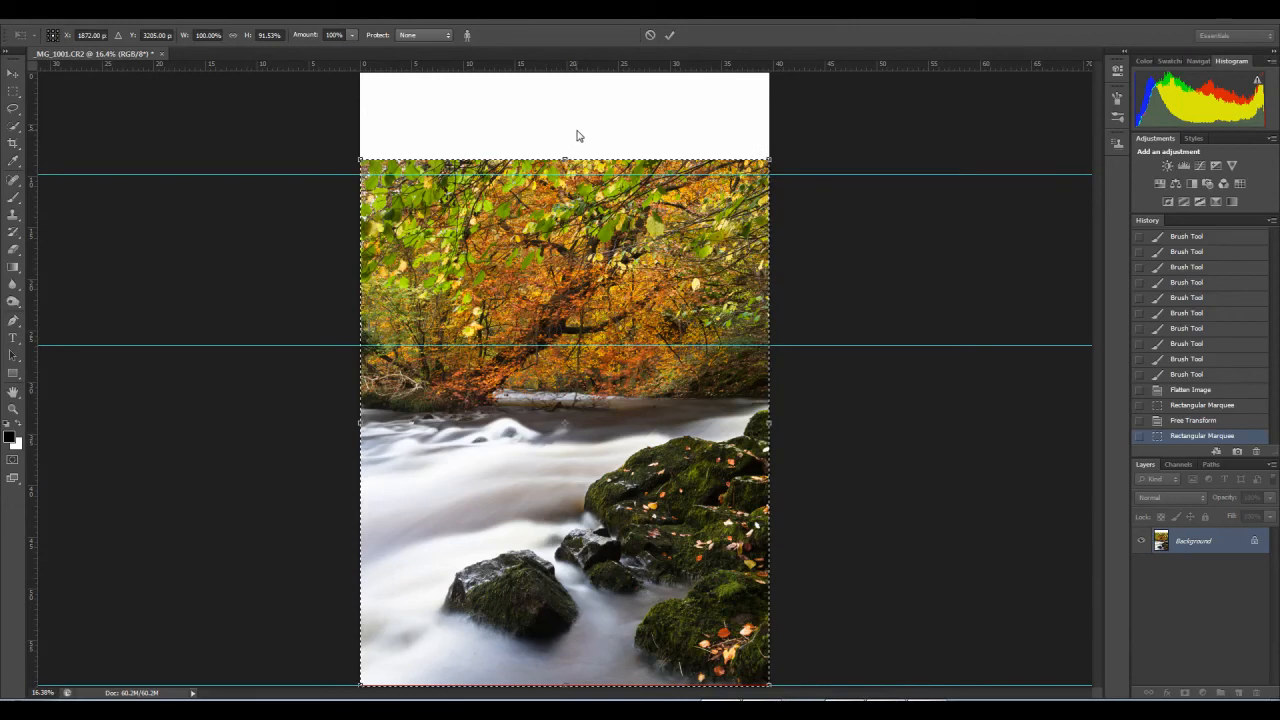
key("Return")
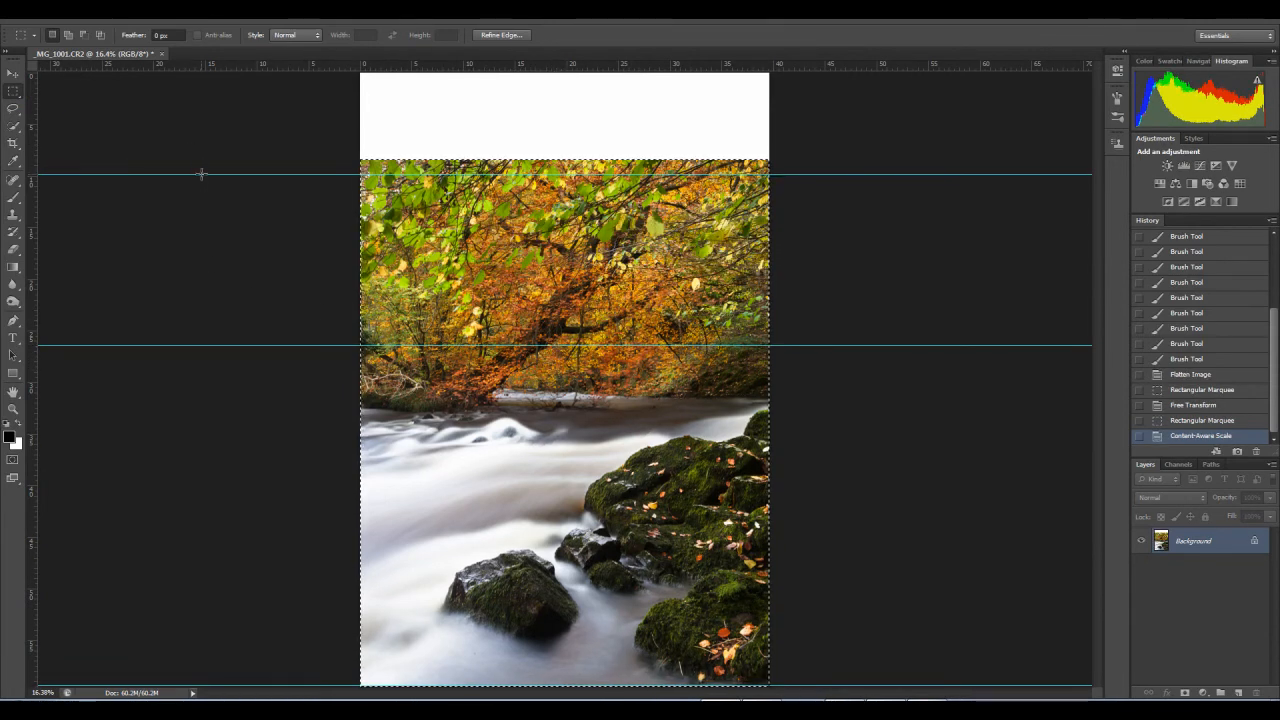
Step: Crop the image to the current selection and remove the three horizontal guides
left_click(12, 75)
left_click_drag(253, 175, 305, 28)
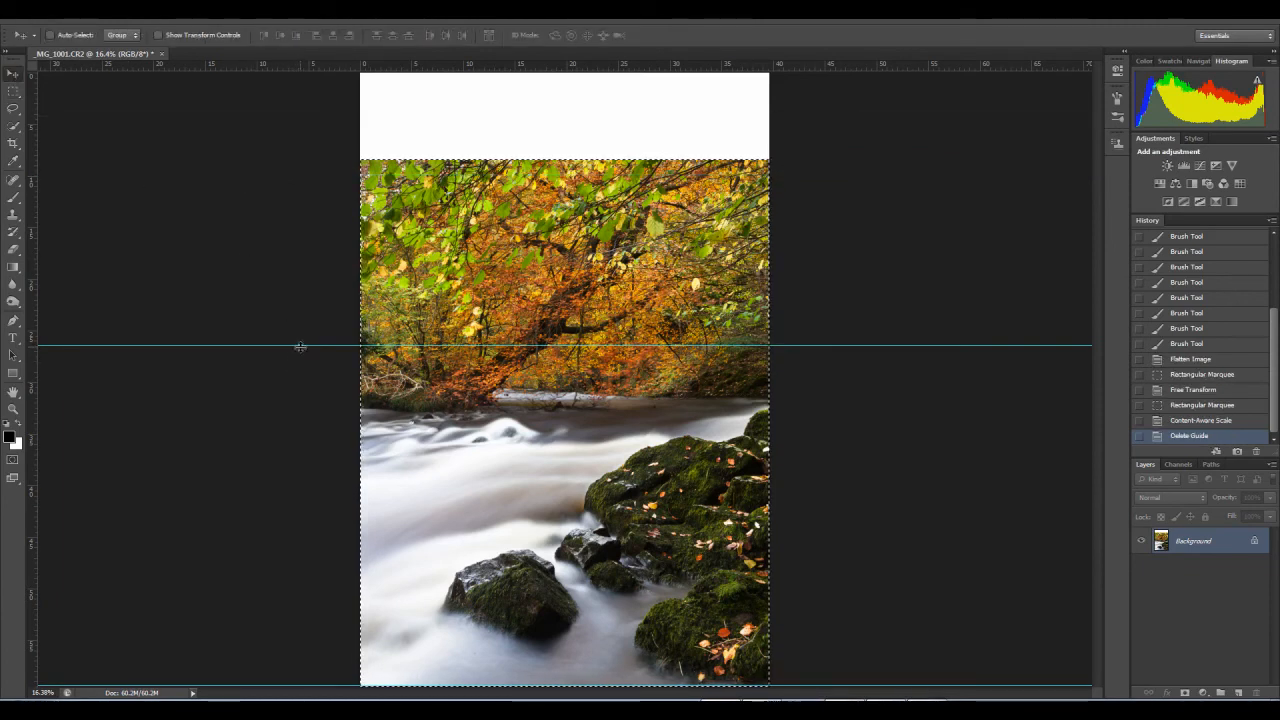
left_click_drag(300, 346, 350, 26)
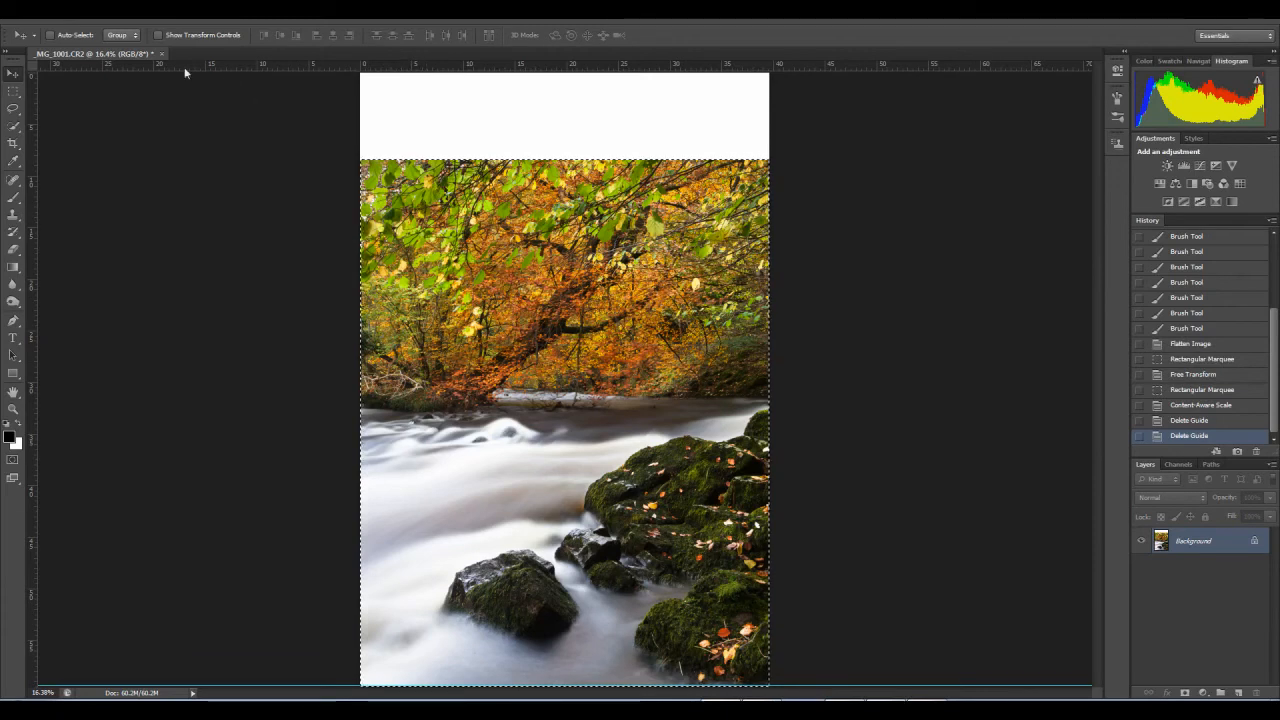
left_click(88, 24)
left_click(134, 150)
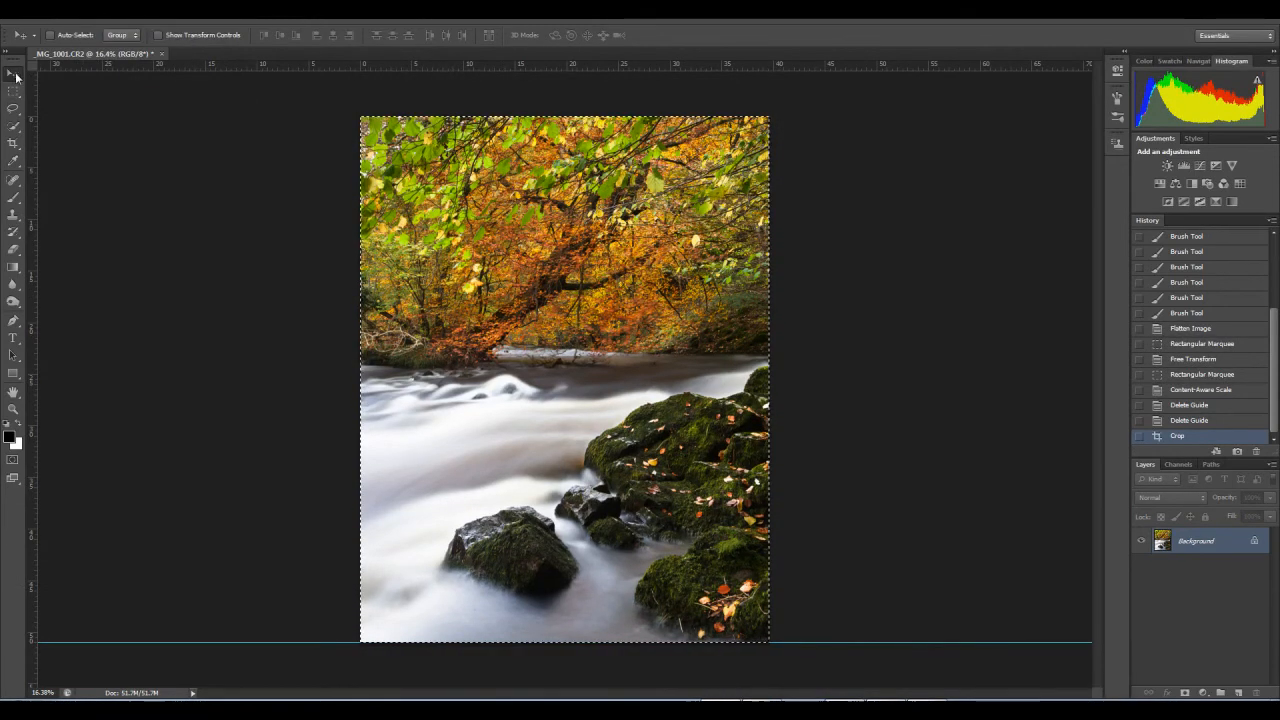
left_click_drag(266, 641, 290, 25)
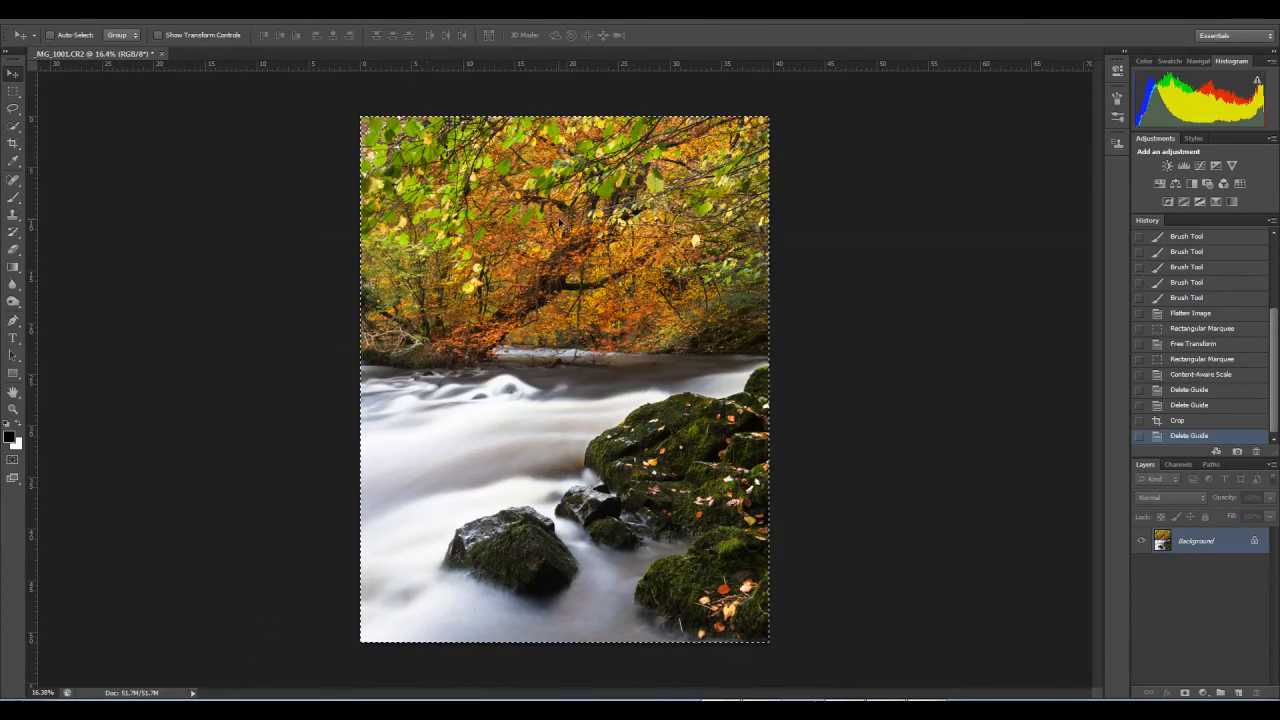
Step: Step back in the history to the Rectangular Marquee state before the Content-Aware Scale
left_click(1118, 72)
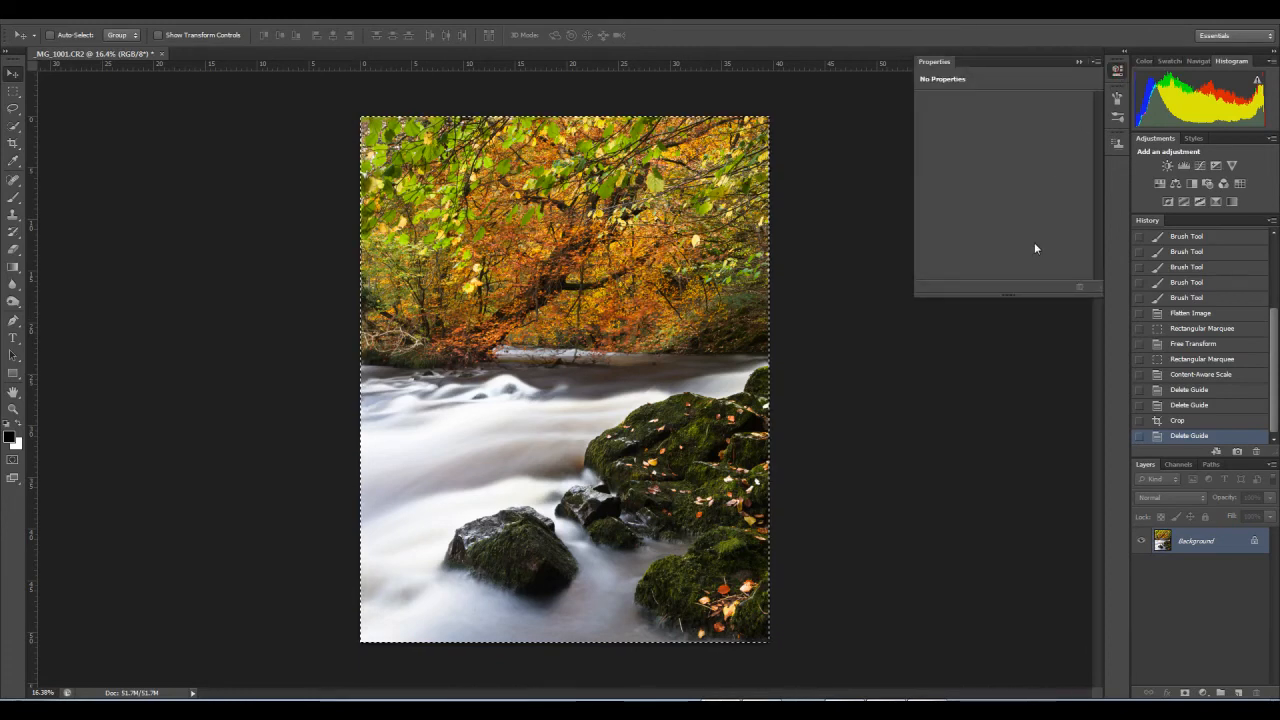
left_click(1118, 72)
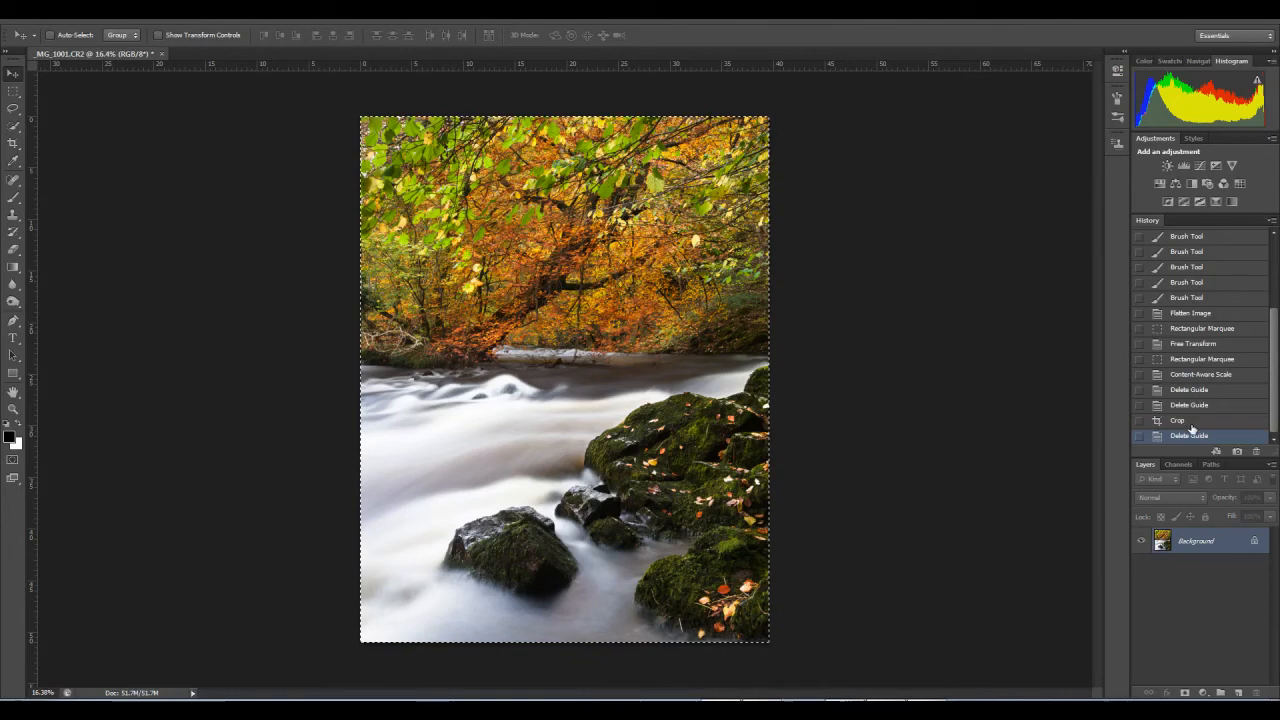
left_click(1183, 375)
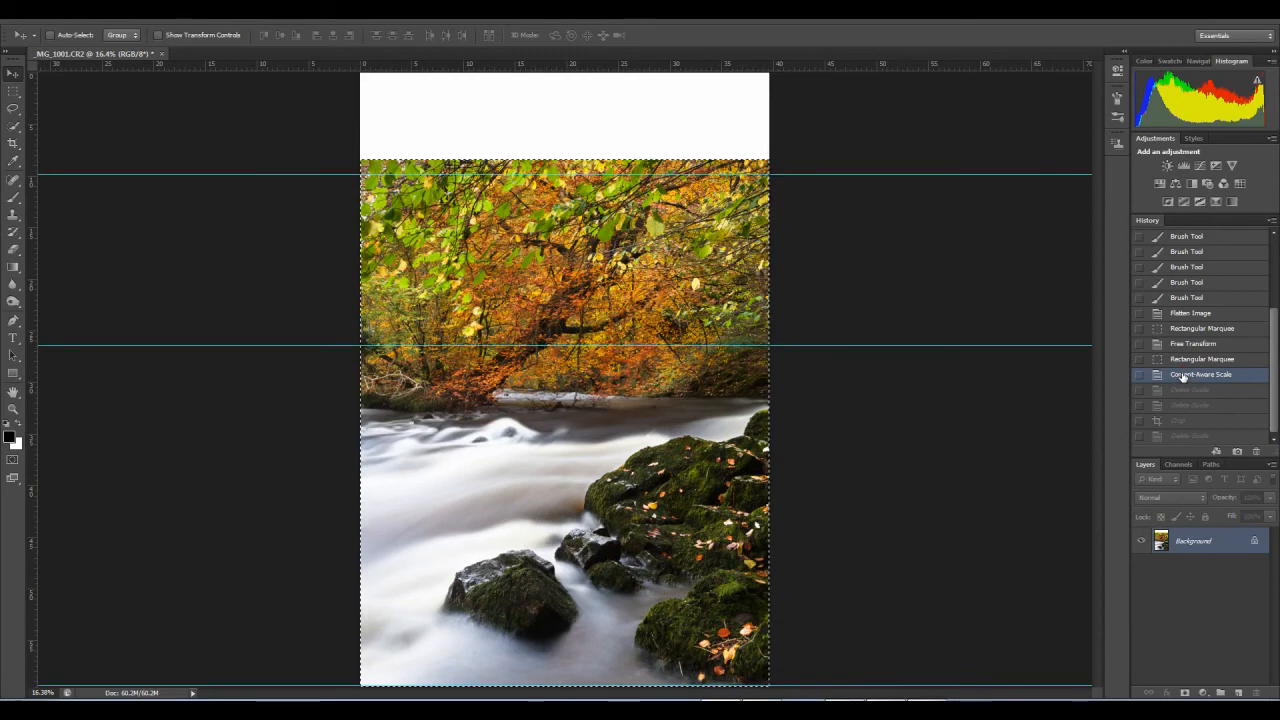
left_click(1183, 360)
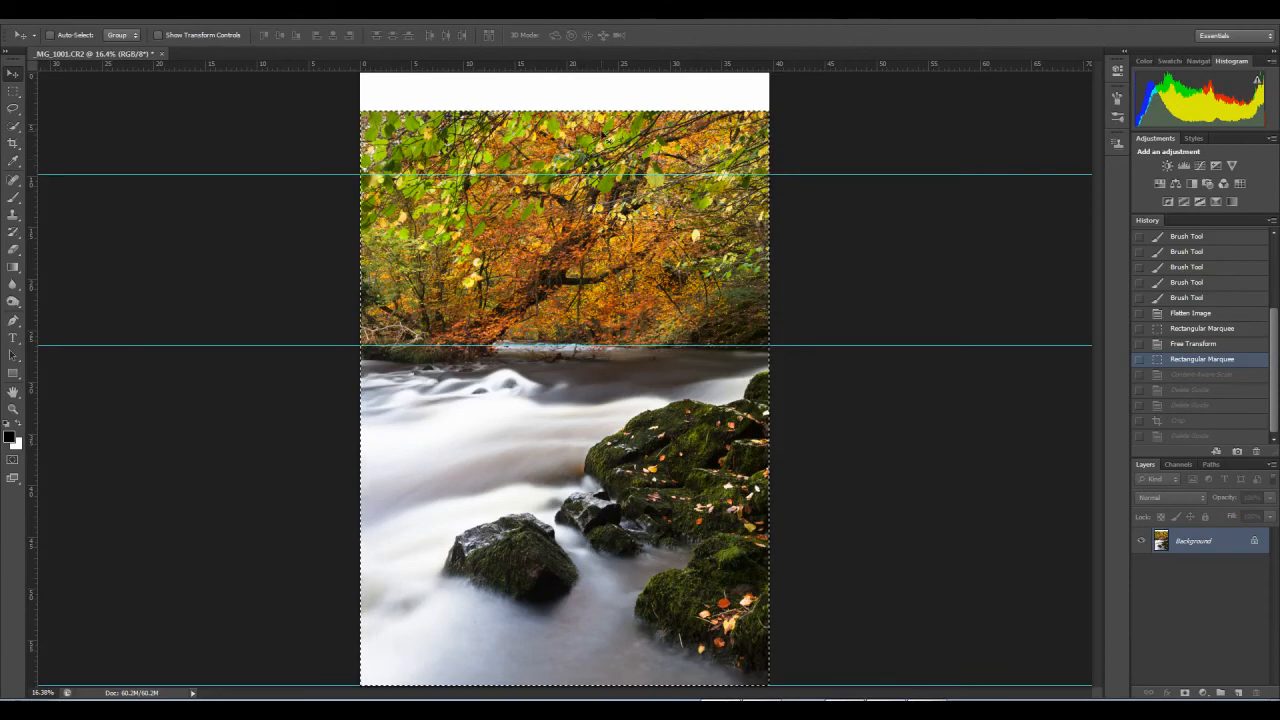
Step: Compress the selected picture downward to about 97% height with Content-Aware Scale
left_click(84, 12)
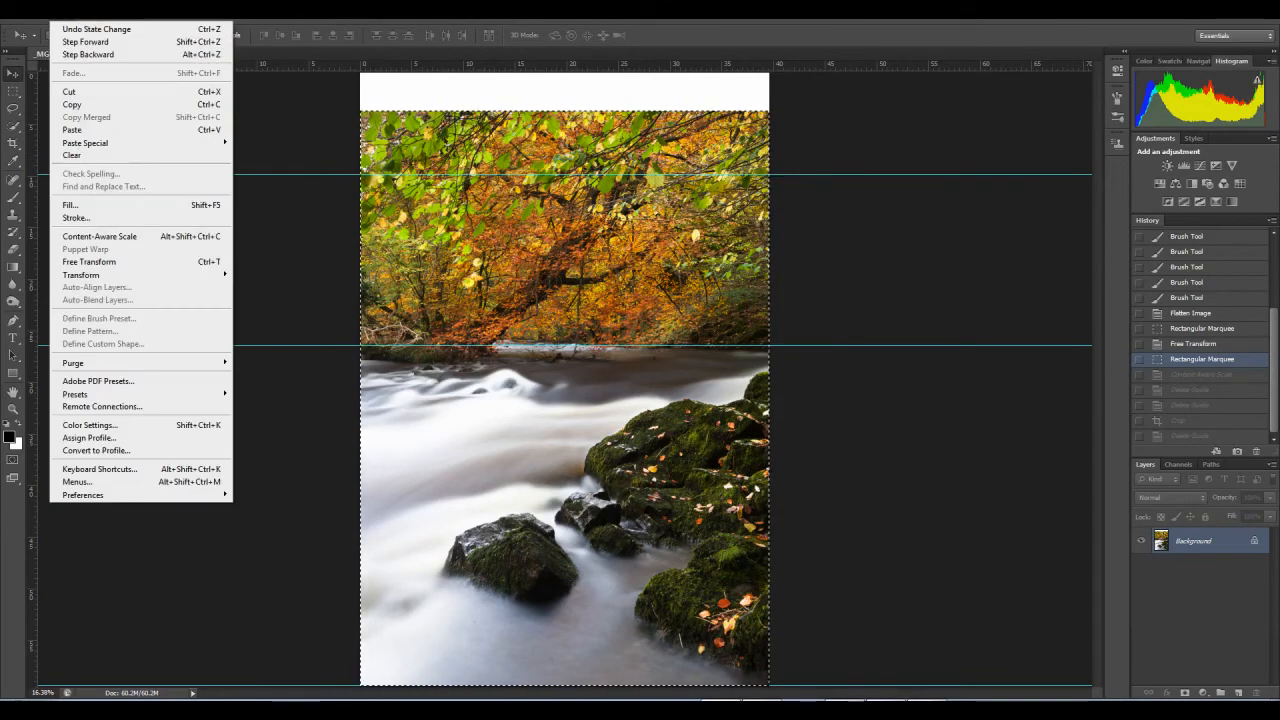
mouse_move(60, 12)
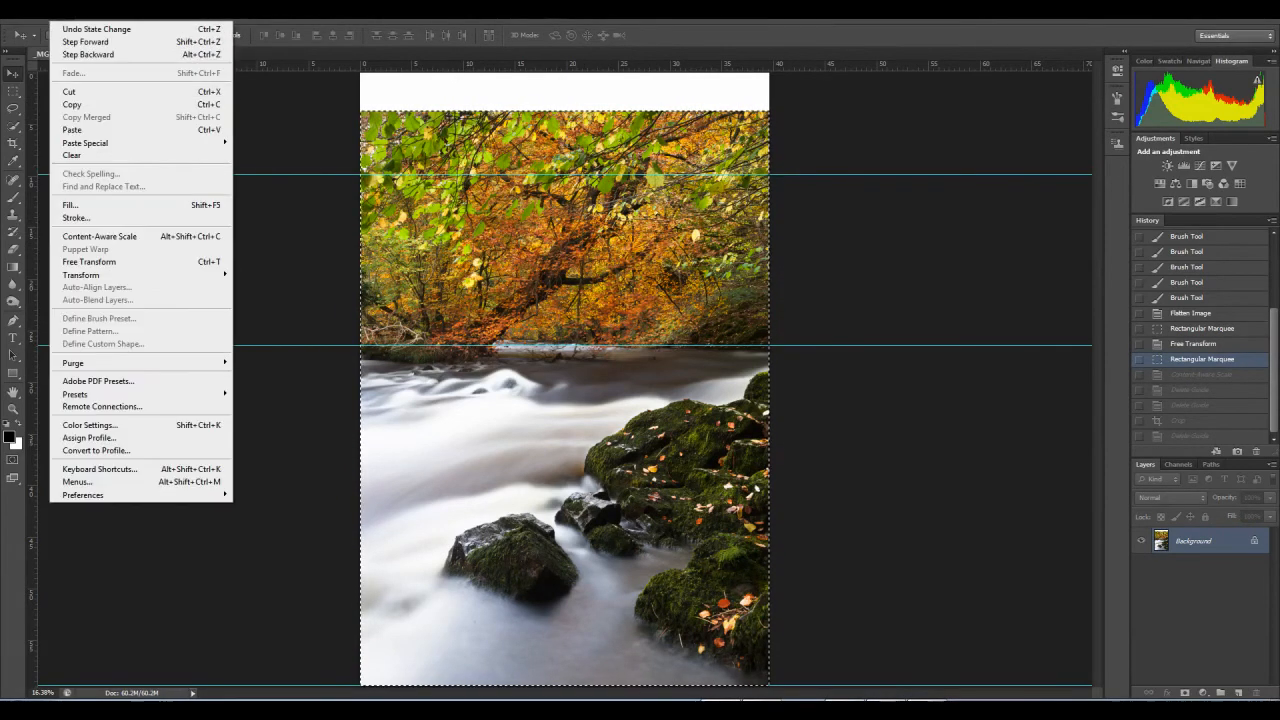
left_click(140, 237)
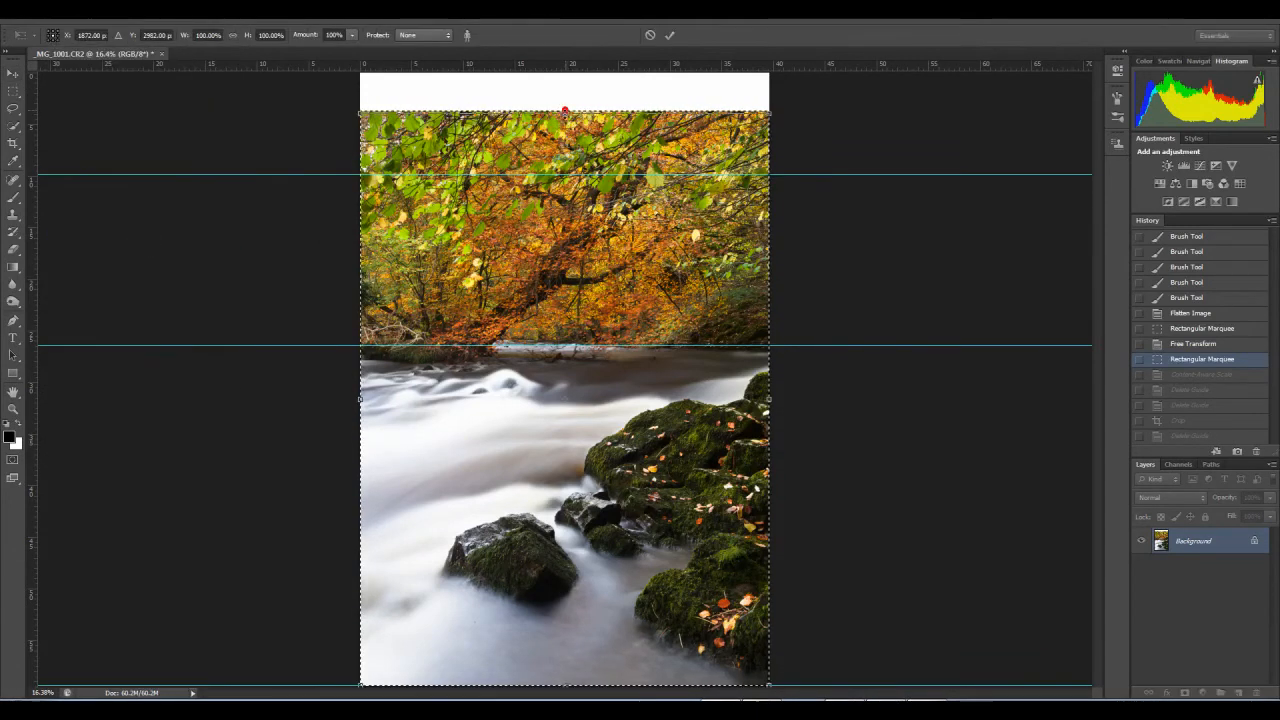
left_click_drag(565, 121, 565, 126)
key("Return")
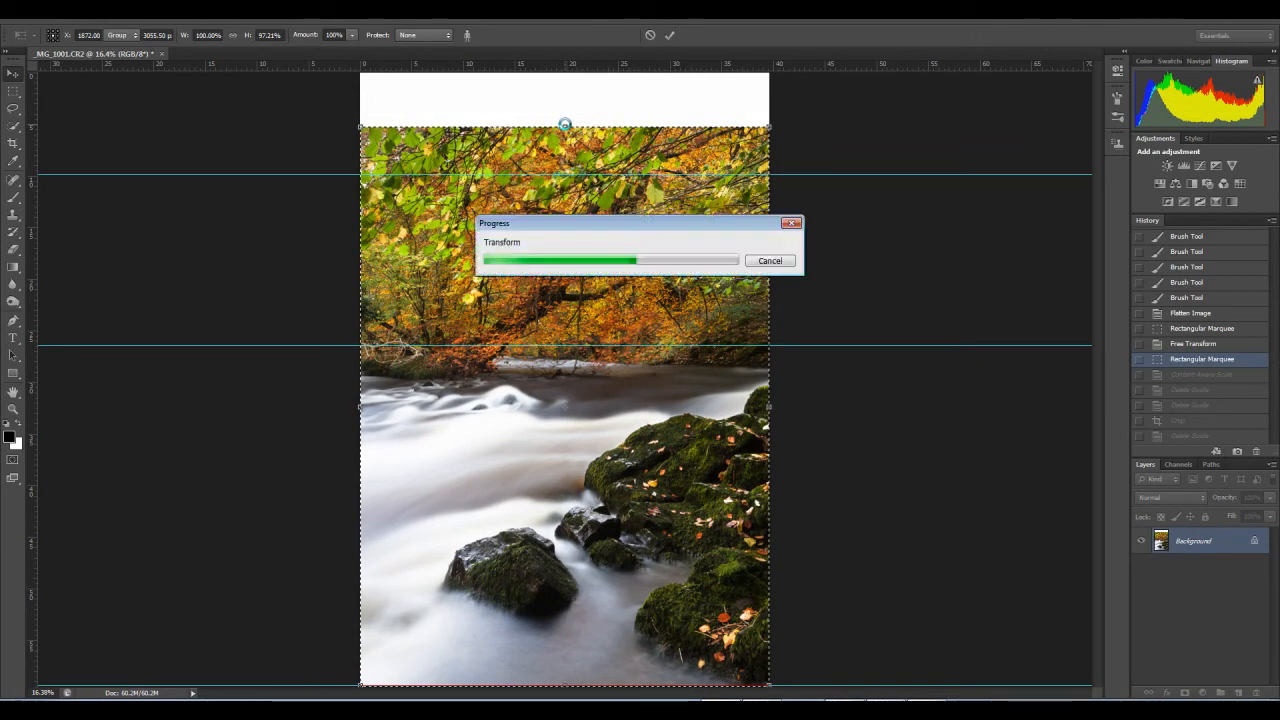
Step: Remove the three guides from the image, and revert to the Free Transform history state
left_click(13, 92)
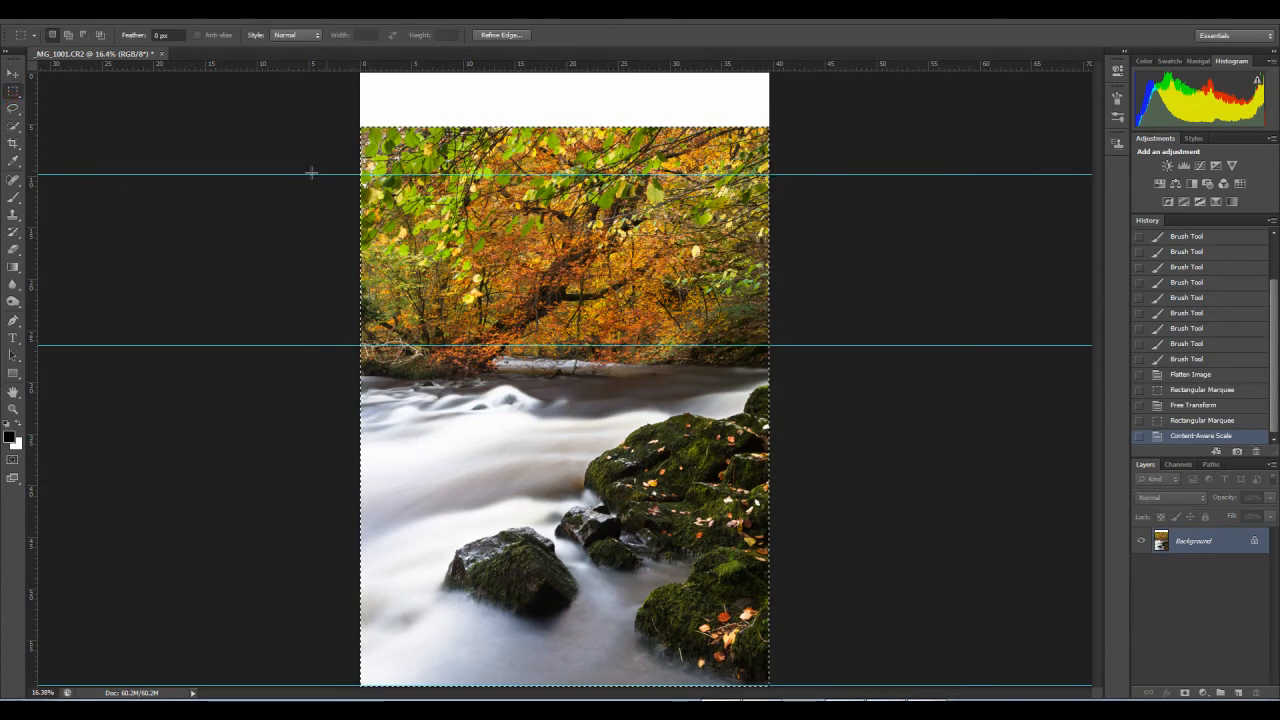
left_click(13, 74)
left_click_drag(144, 176, 150, 62)
left_click_drag(235, 346, 245, 30)
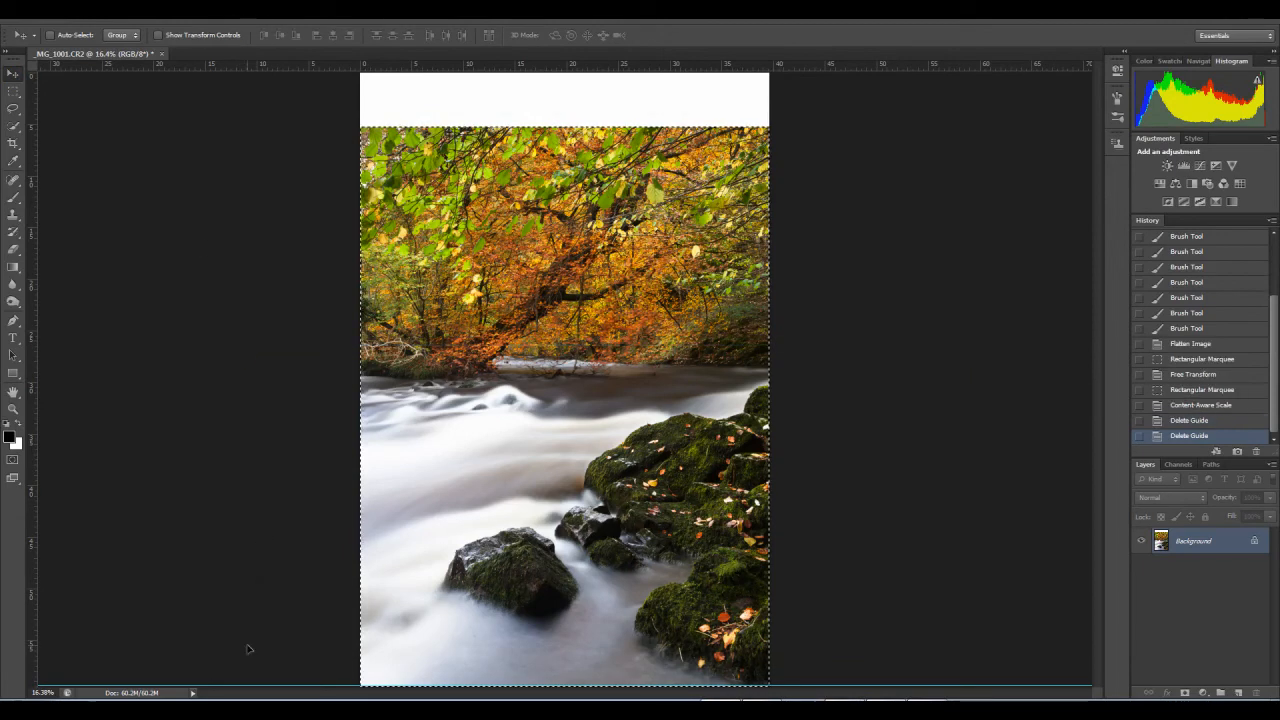
left_click_drag(258, 687, 214, 30)
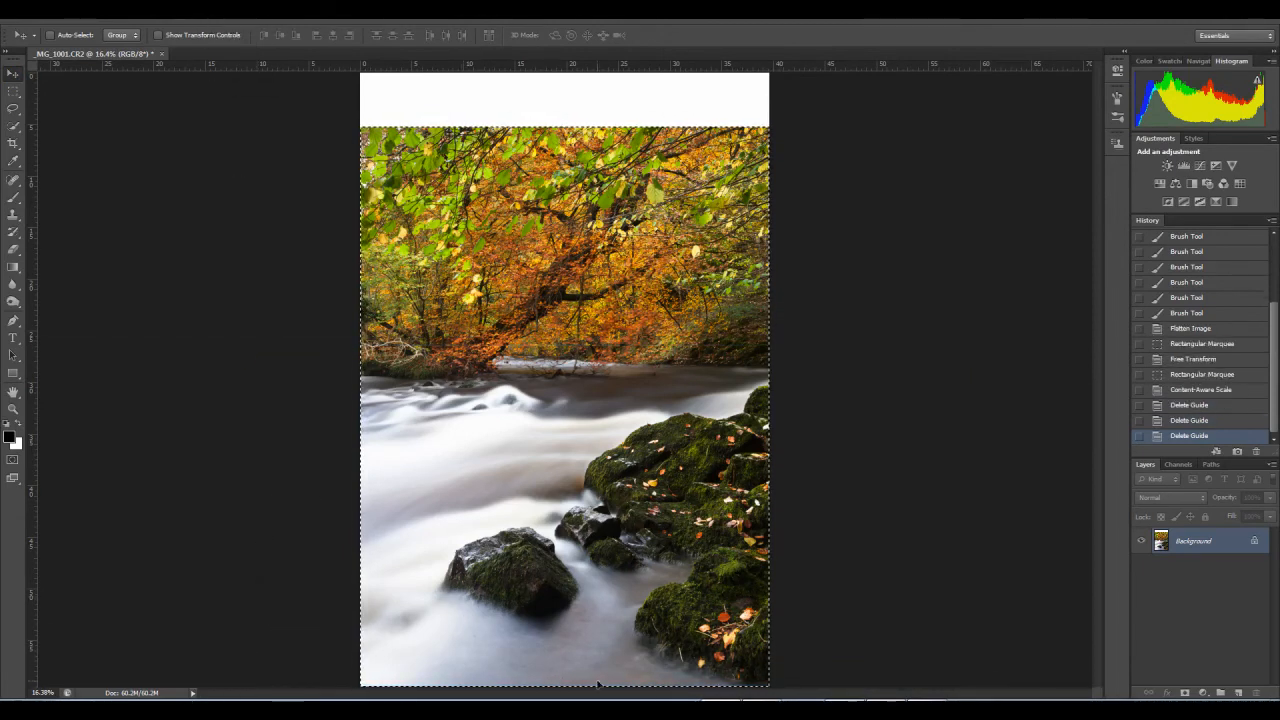
left_click(1196, 359)
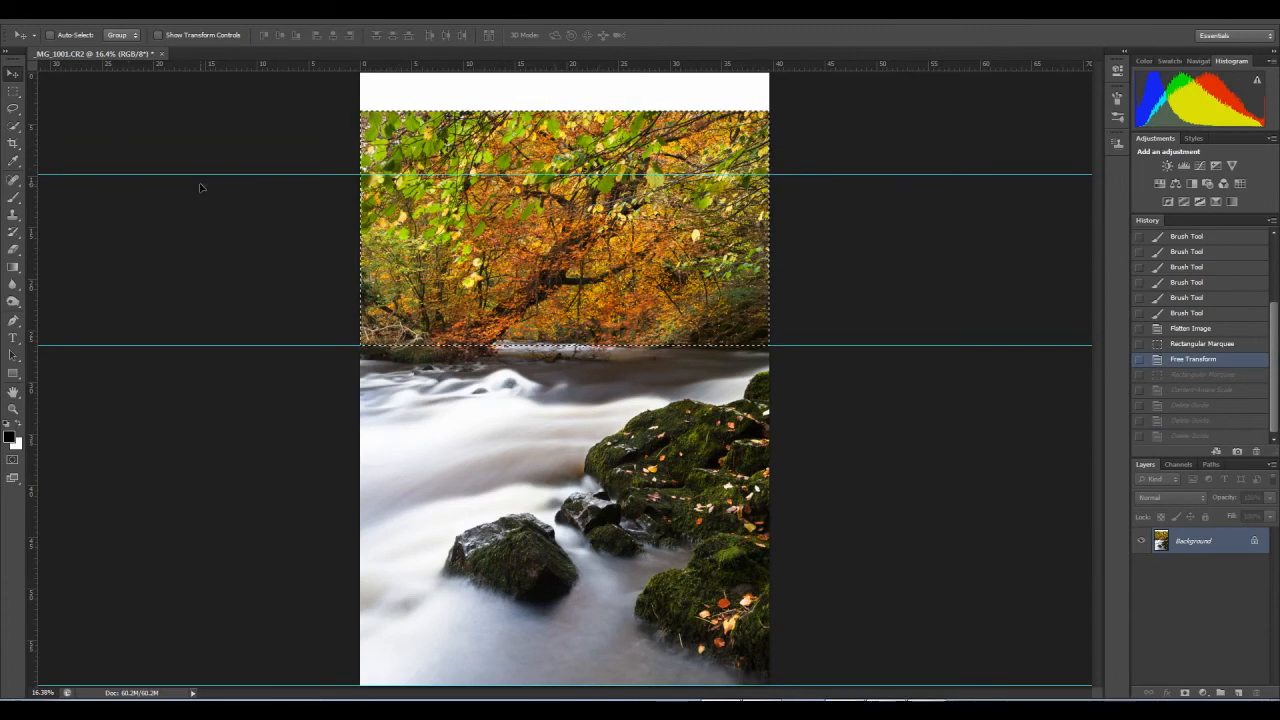
Step: Delete all three horizontal guides and clear the selection around the trees
left_click_drag(216, 174, 200, 66)
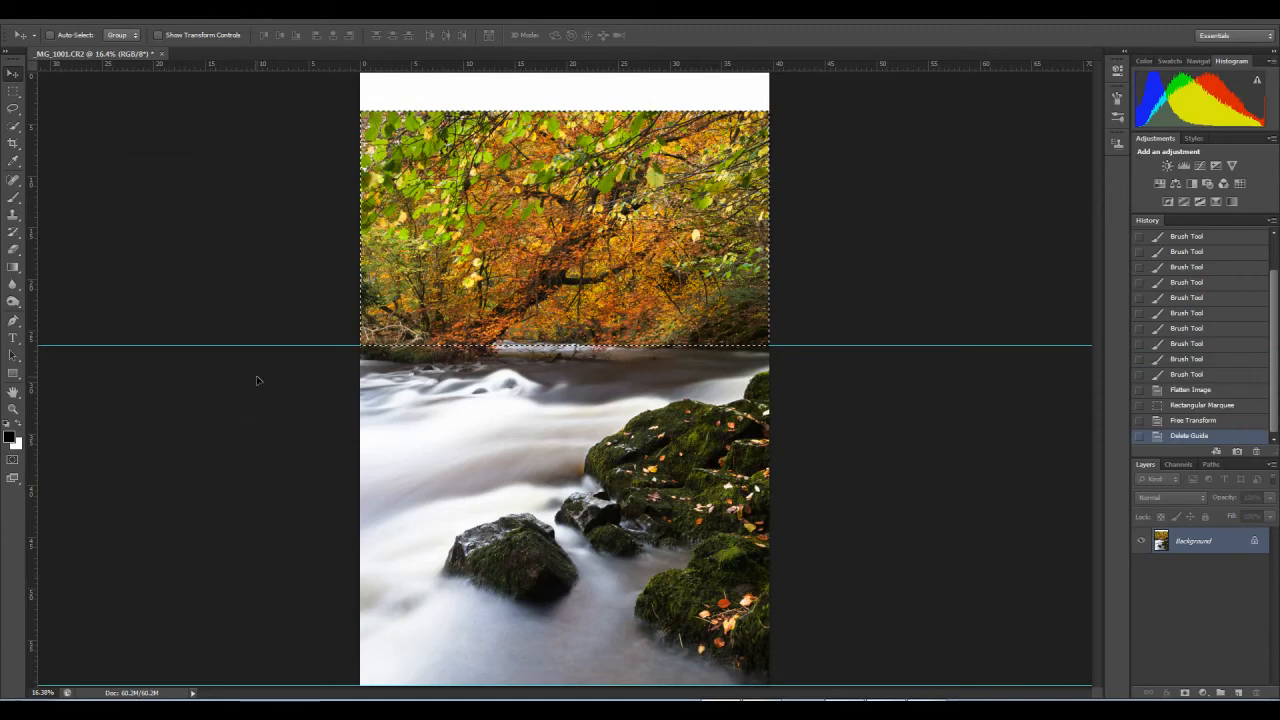
left_click_drag(258, 345, 200, 66)
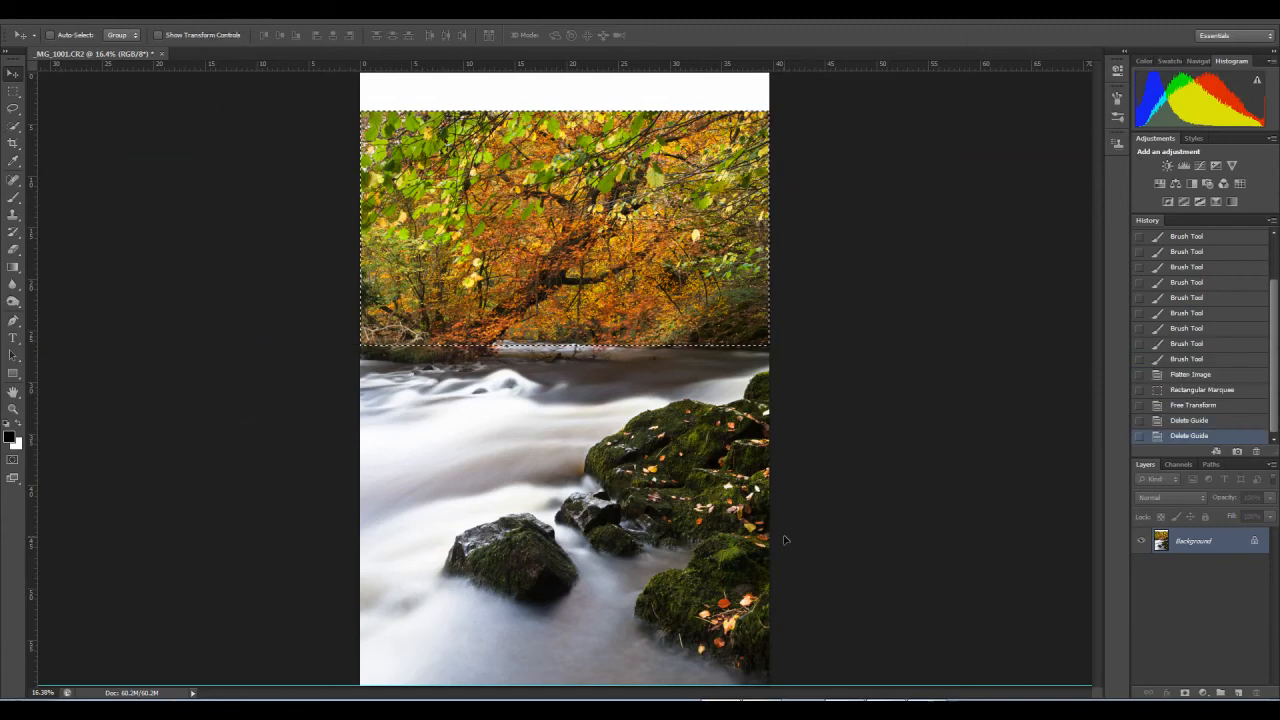
left_click_drag(852, 684, 812, 40)
key("ctrl+d")
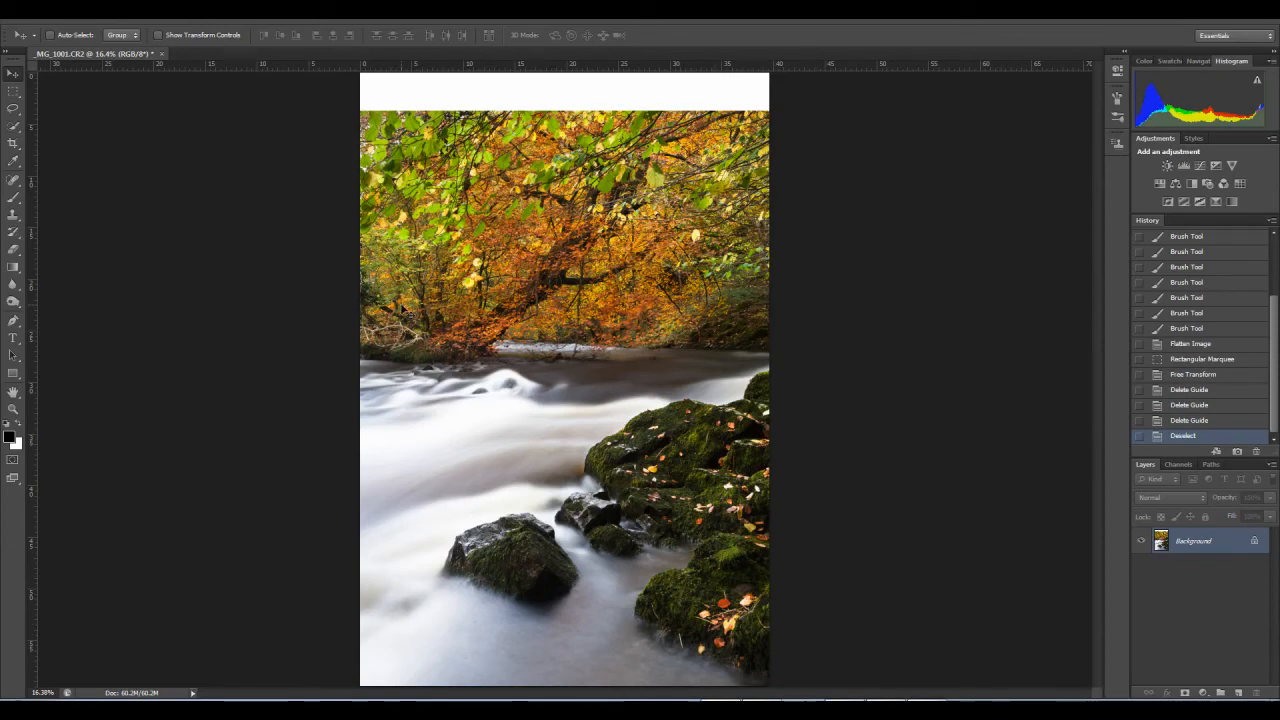
Step: Select from just above the trees down to the middle of the river and compress that area to about 93% height with Content-Aware Scale
left_click(16, 92)
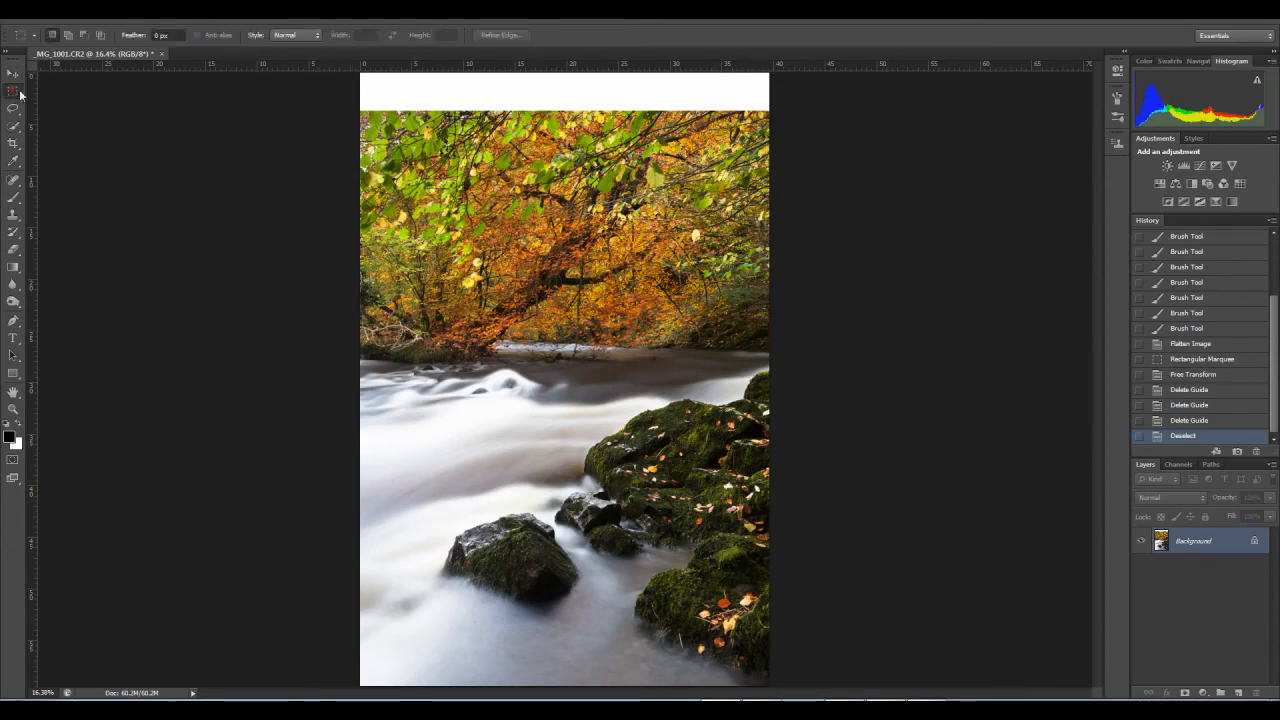
left_click_drag(331, 92, 918, 470)
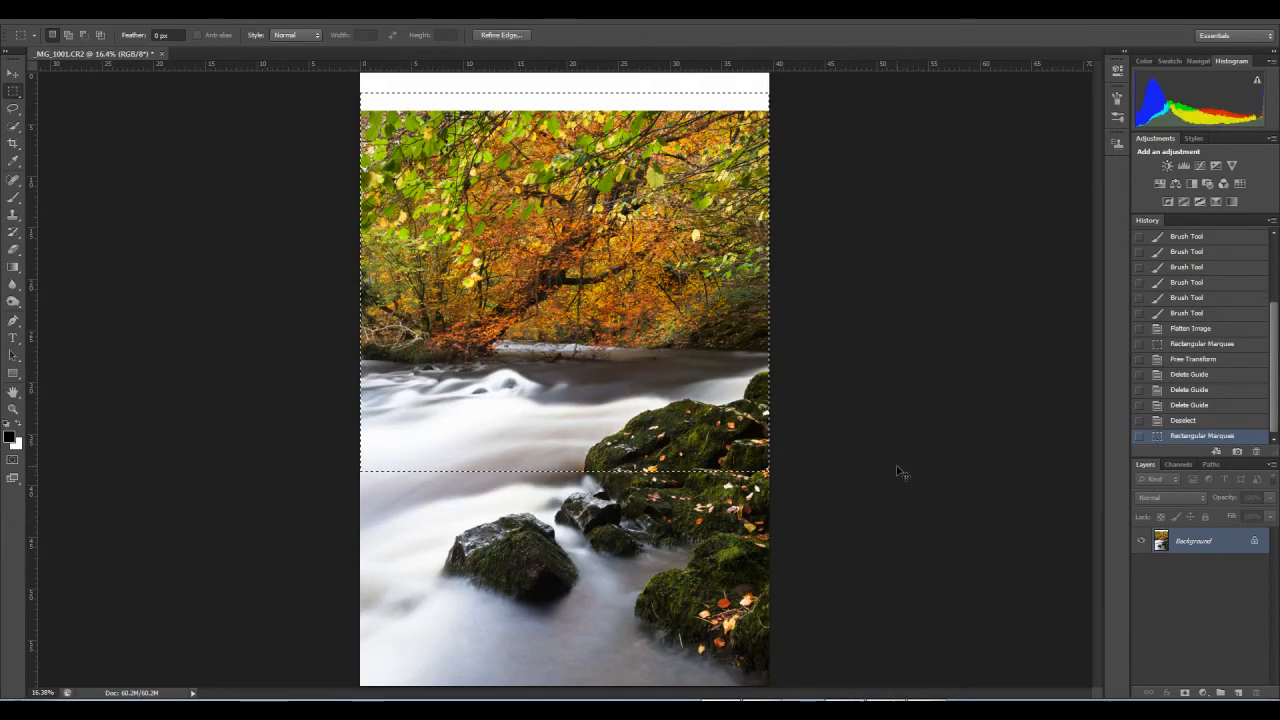
left_click(61, 20)
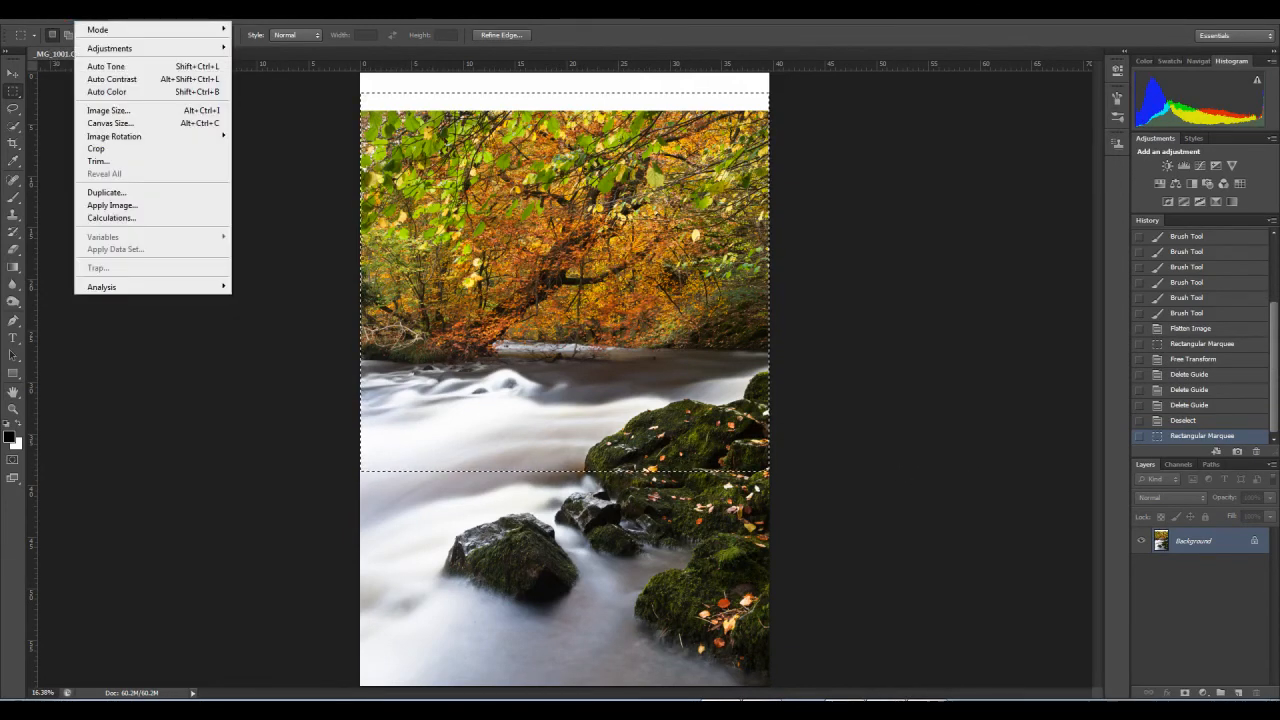
mouse_move(60, 17)
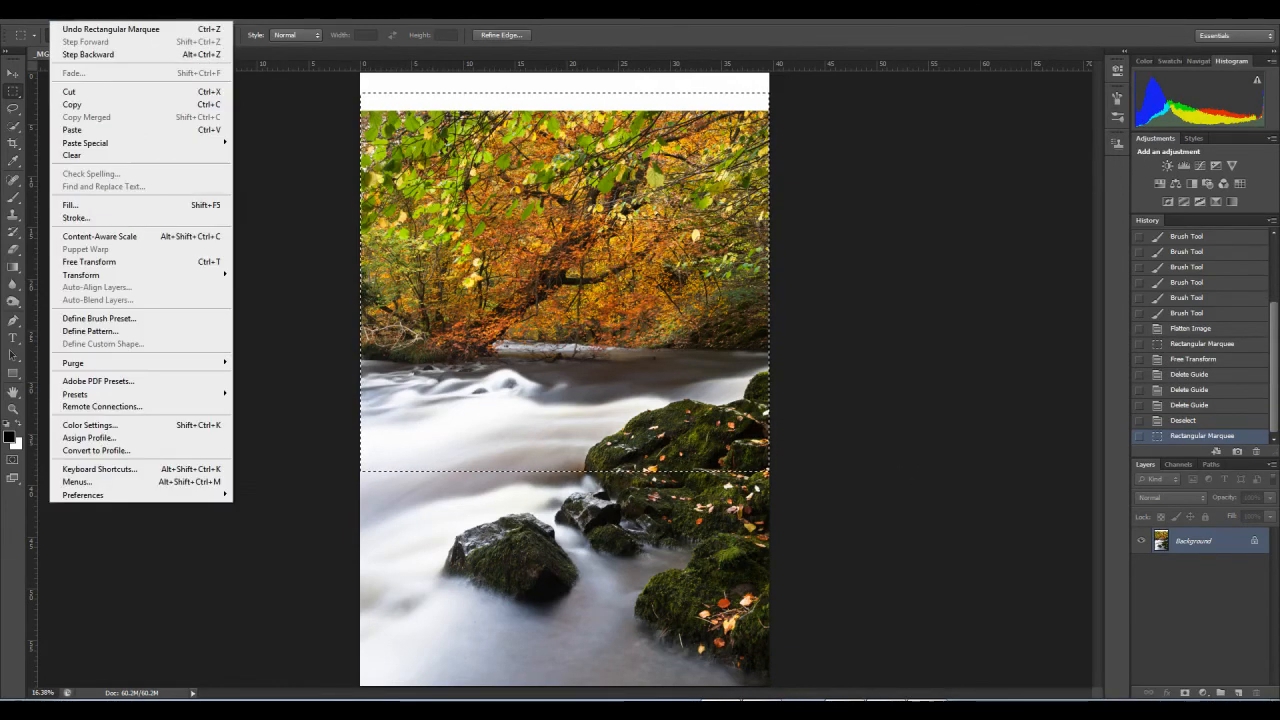
left_click(105, 236)
left_click_drag(565, 92, 565, 120)
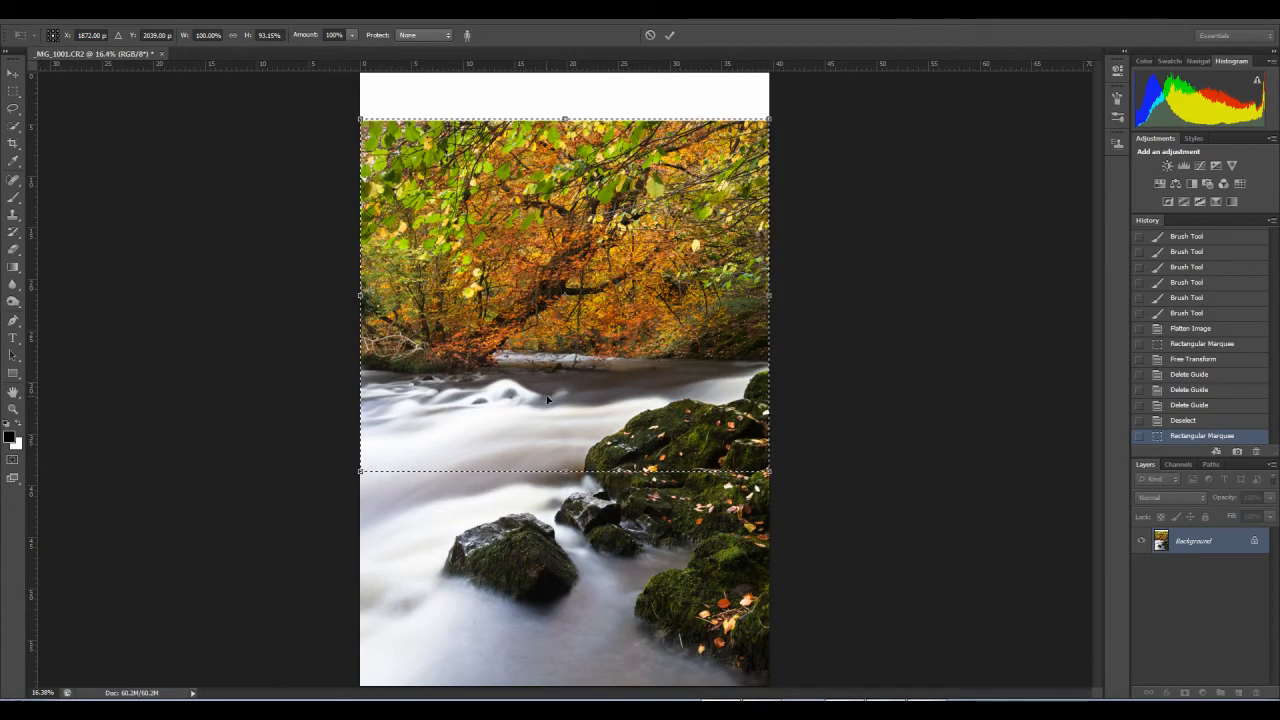
key("Return")
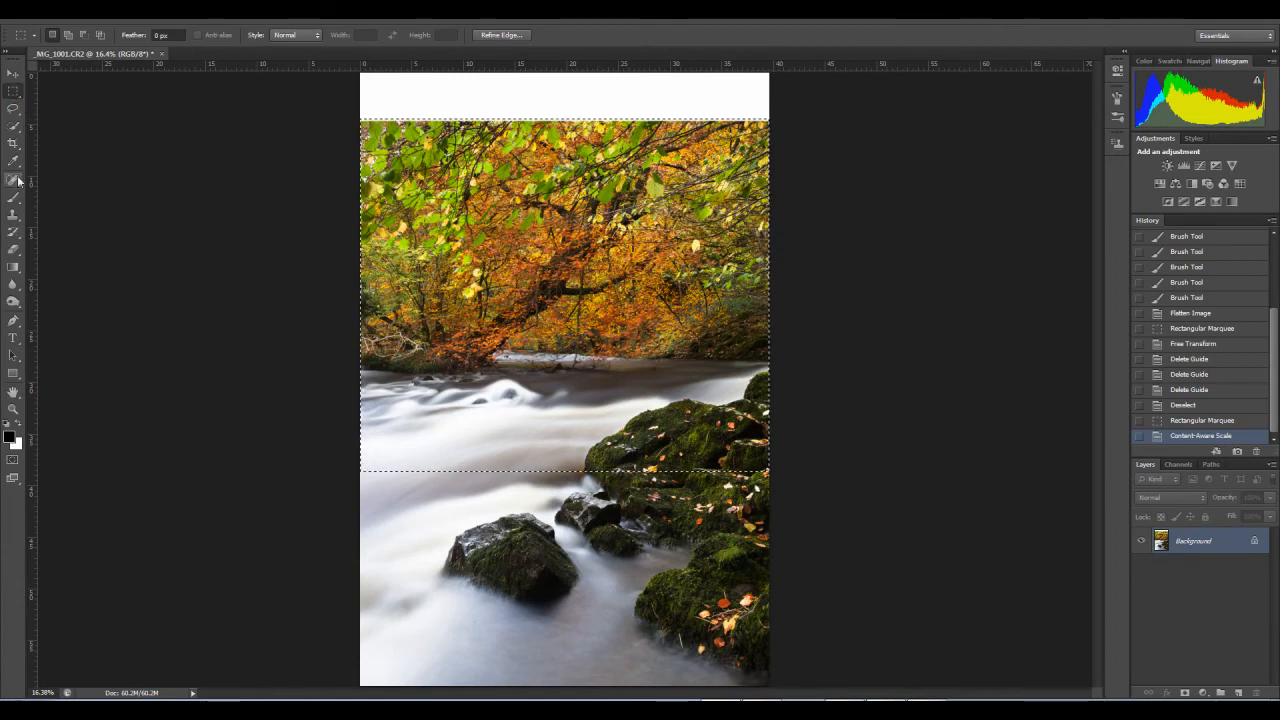
Step: Crop the image to the 4 x 5 (8 x 10) ratio, cutting off the blank white strip above the trees
left_click(13, 143)
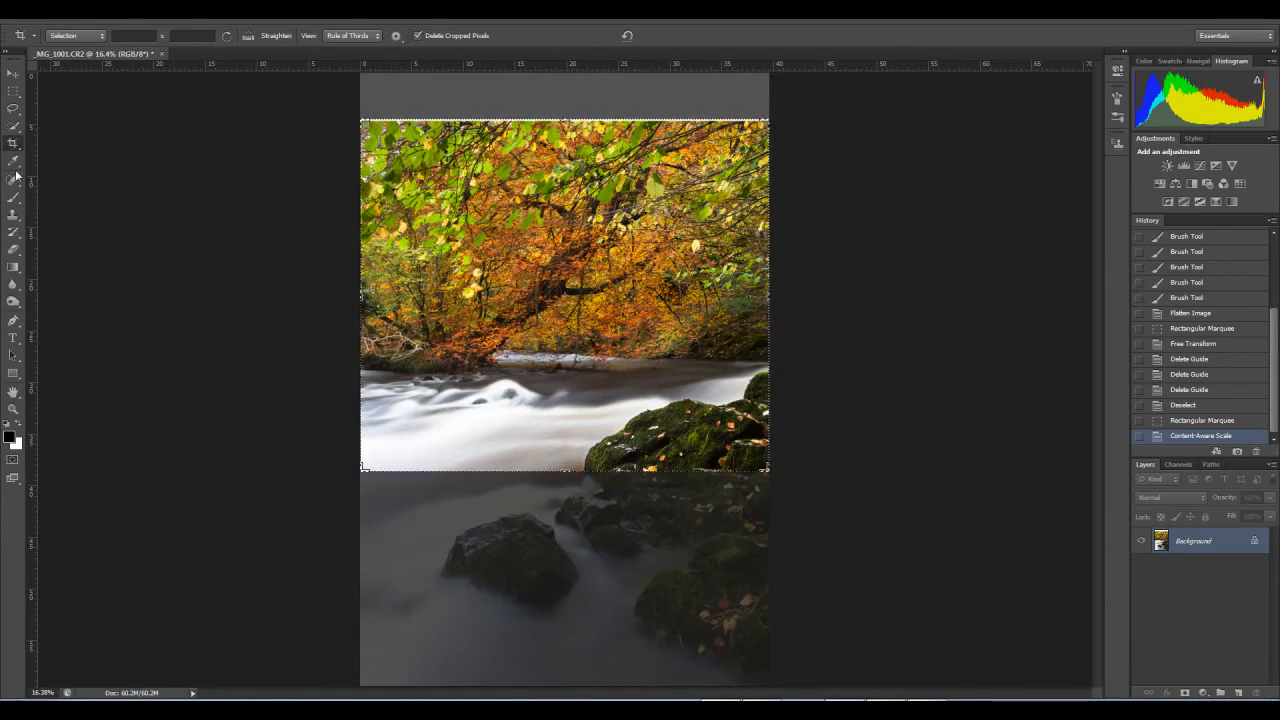
left_click(101, 40)
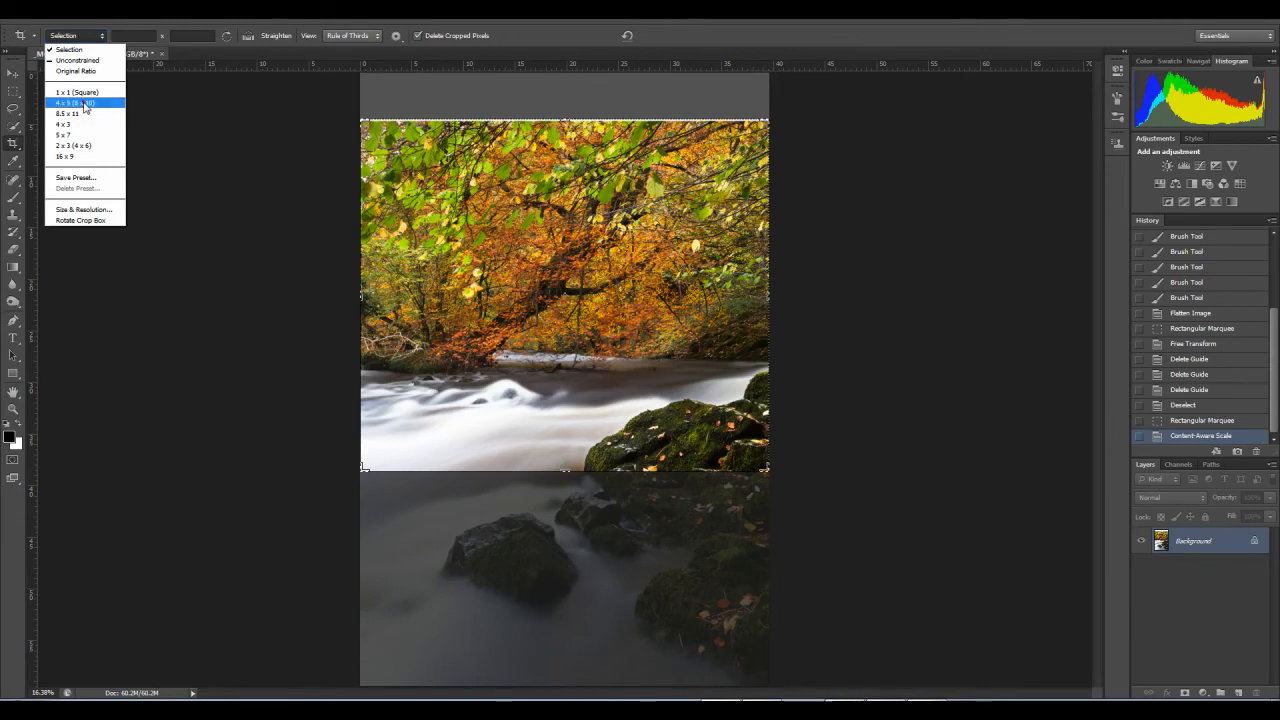
left_click(85, 104)
mouse_move(648, 350)
left_mouse_down()
mouse_move(645, 362)
mouse_move(644, 294)
mouse_move(642, 341)
mouse_move(642, 330)
left_mouse_up()
key("Return")
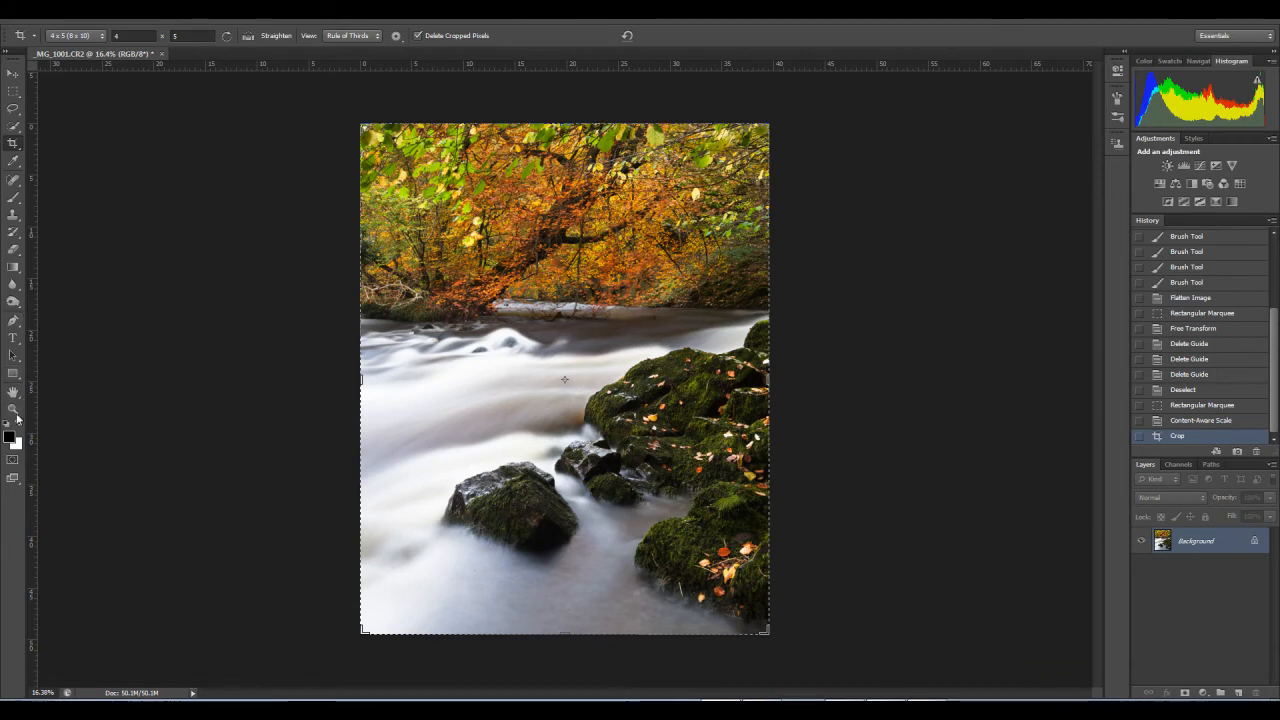
left_click(13, 410)
left_click_drag(638, 404, 572, 475)
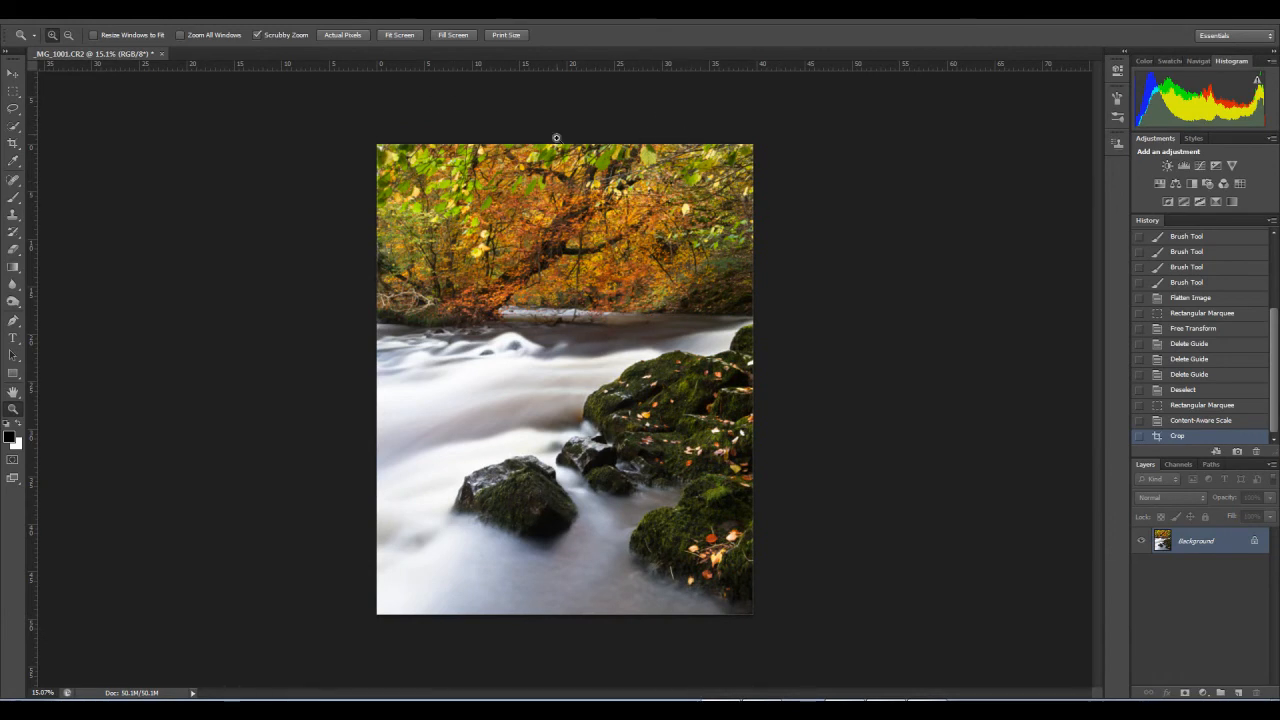
left_click(13, 90)
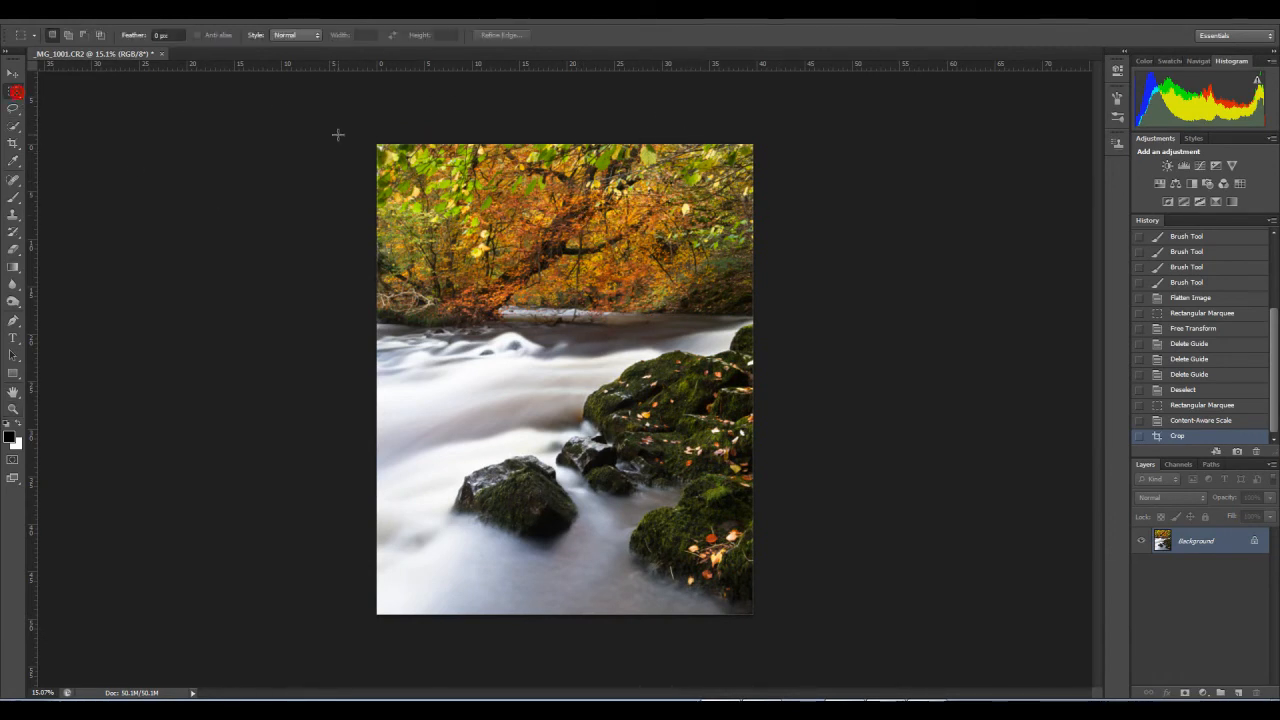
key("ctrl+a")
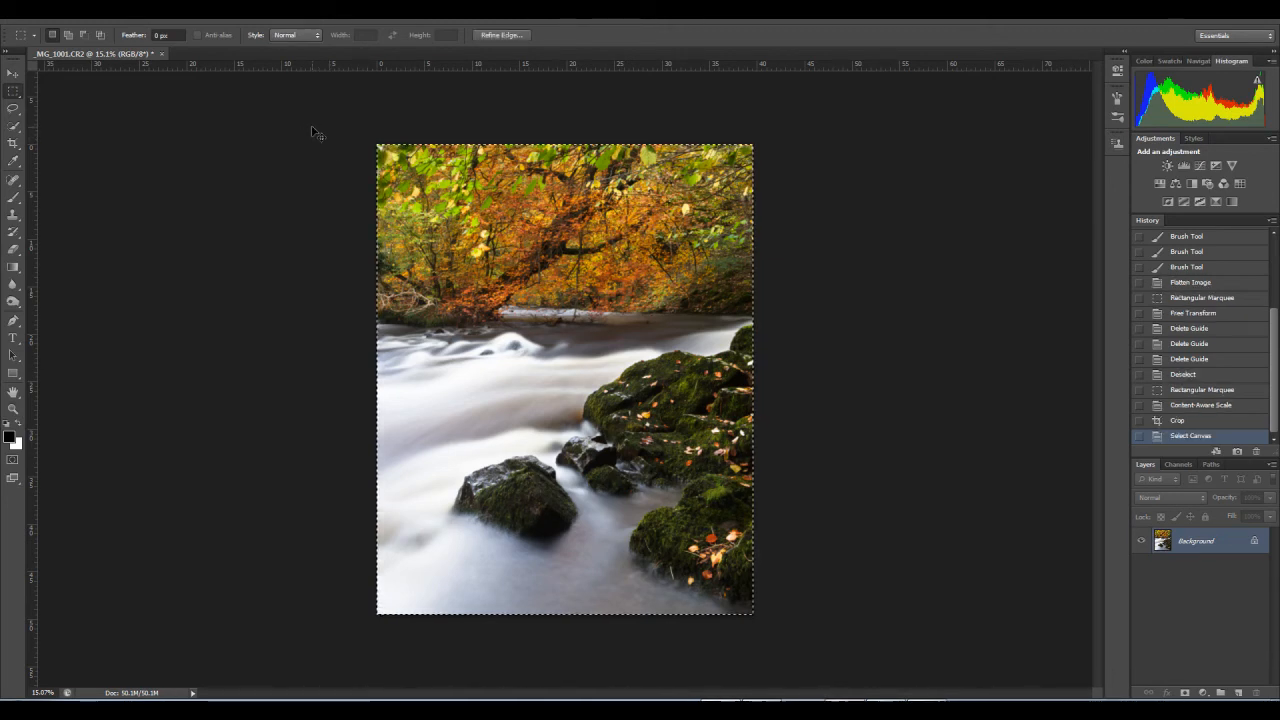
key("ctrl+t")
left_click(630, 35)
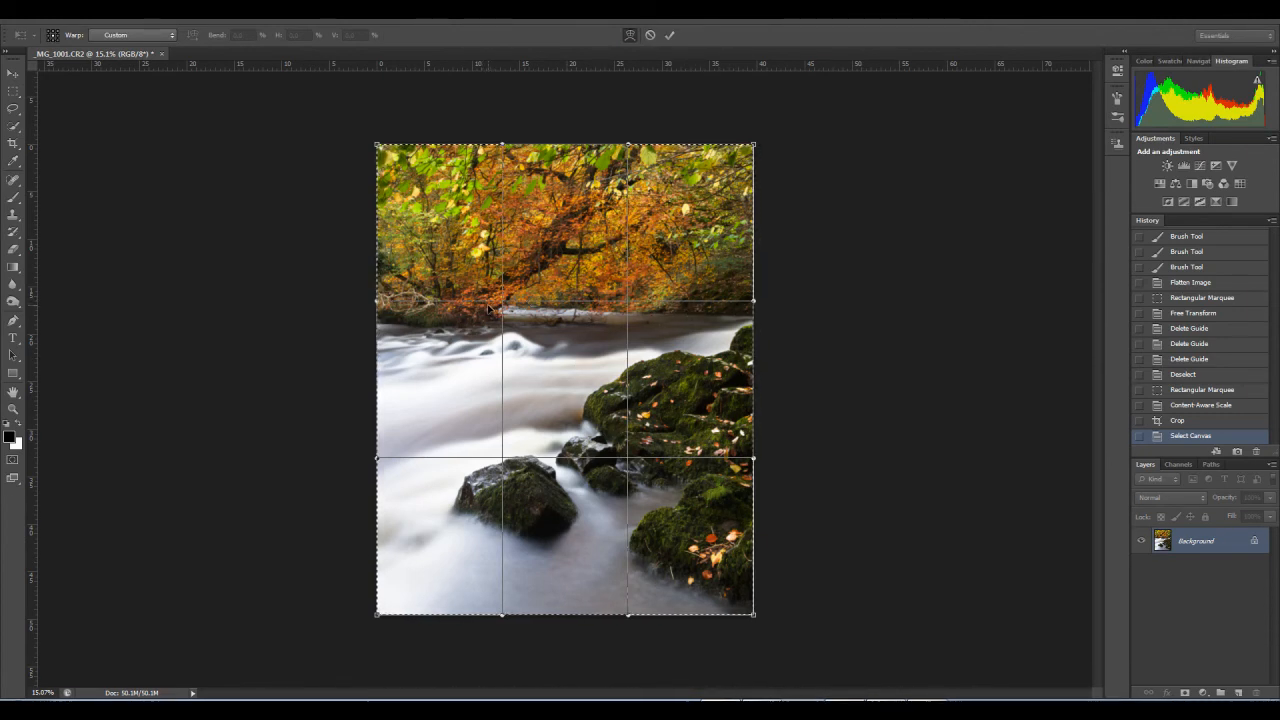
left_click(649, 36)
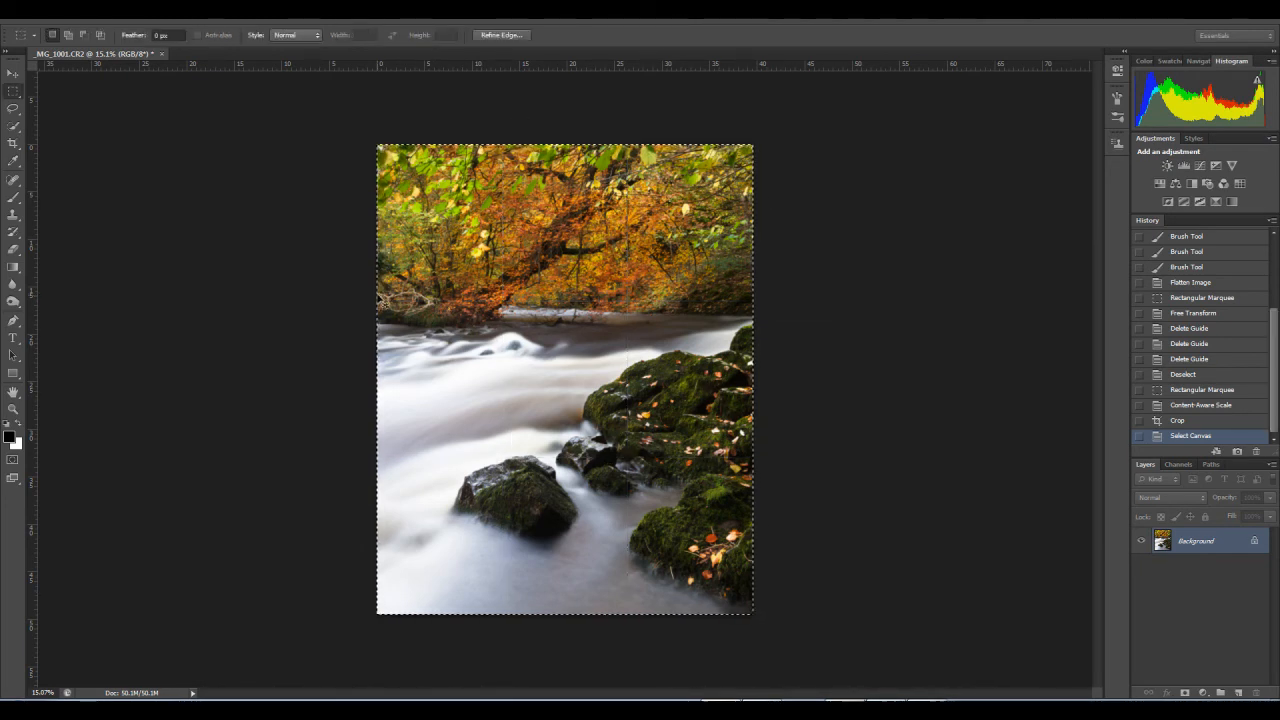
left_click(378, 294)
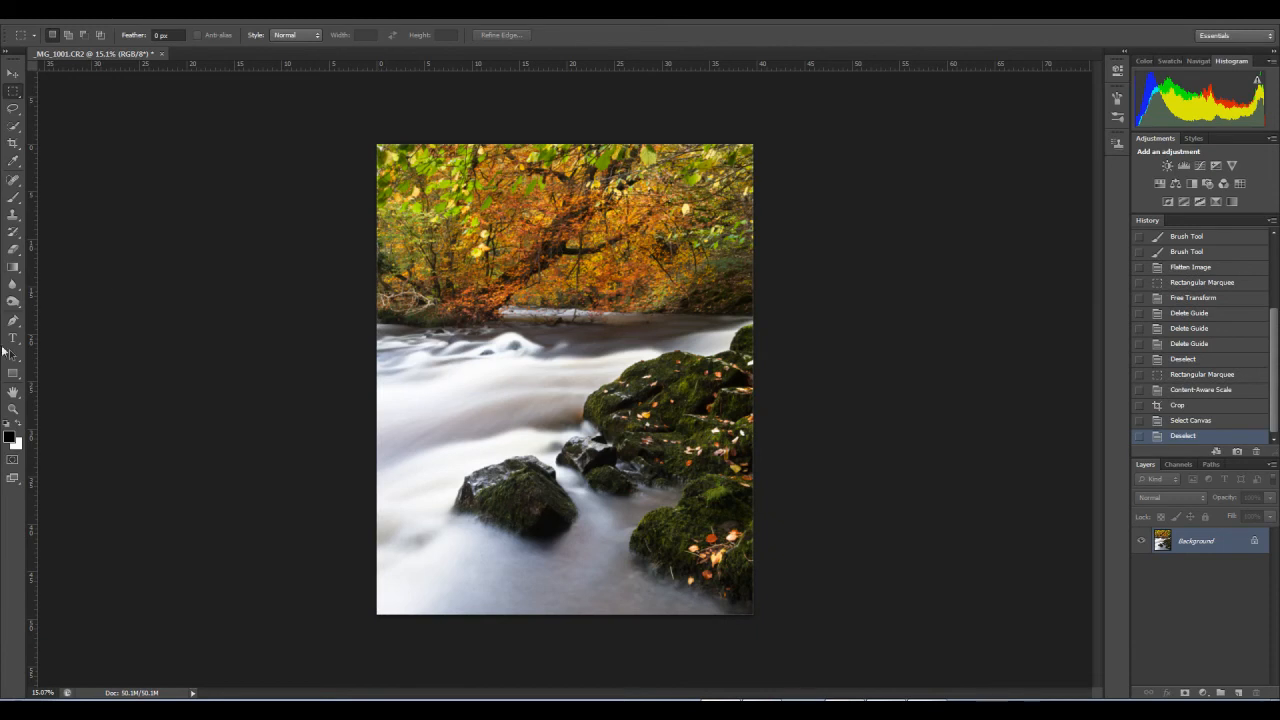
Step: Revert the image to its Content-Aware Scale history state from before the crop
left_click(13, 408)
left_click_drag(640, 388, 633, 438)
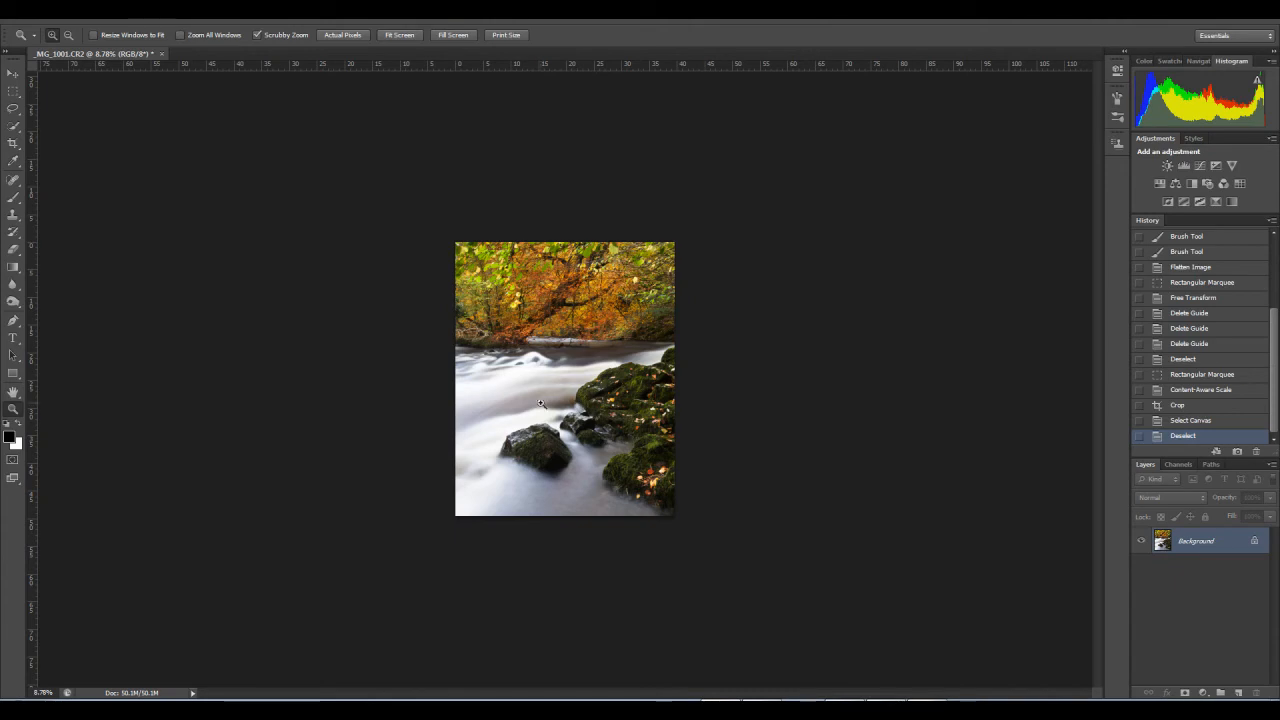
left_click(586, 372)
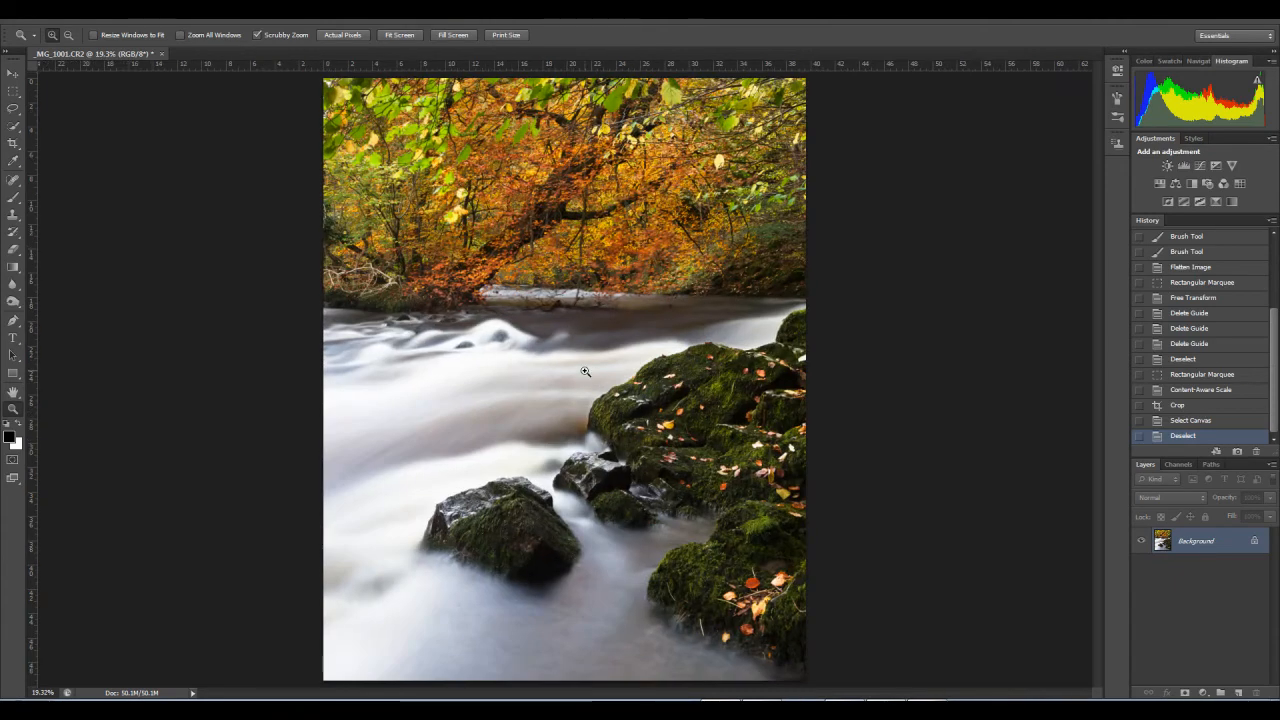
left_click_drag(586, 372, 569, 383)
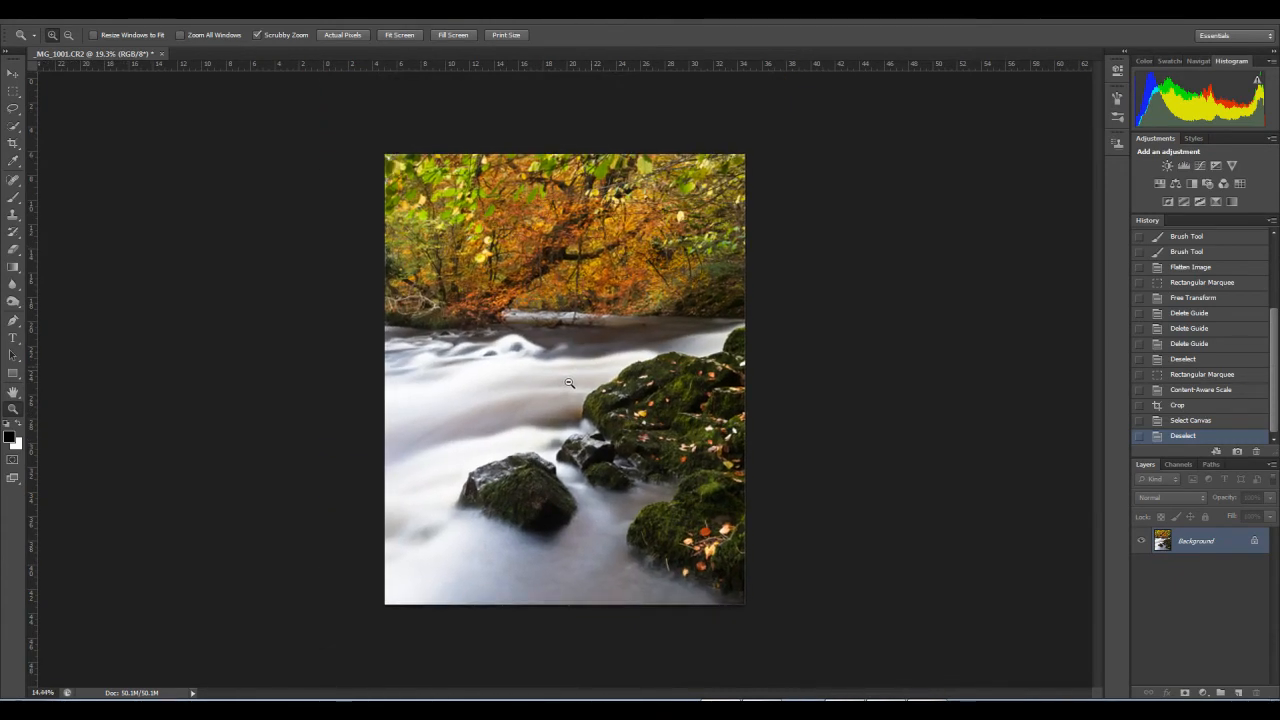
left_click(1188, 418)
left_click(1190, 406)
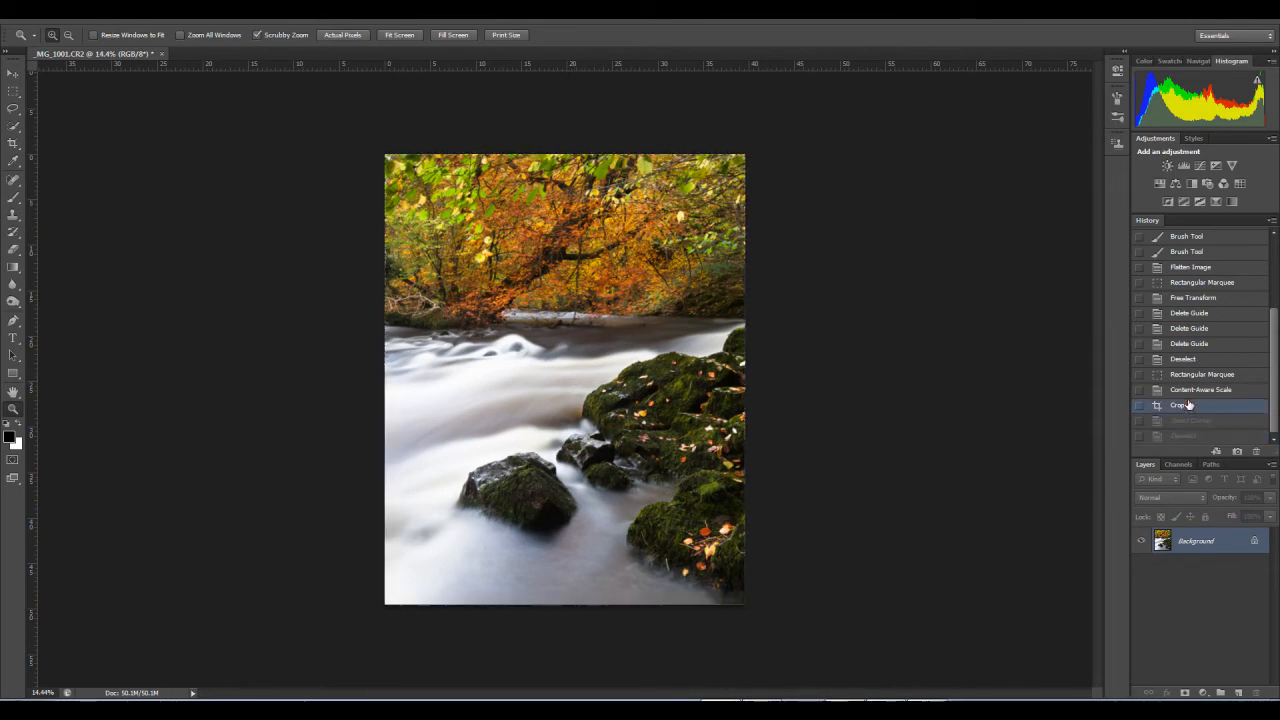
left_click(1190, 390)
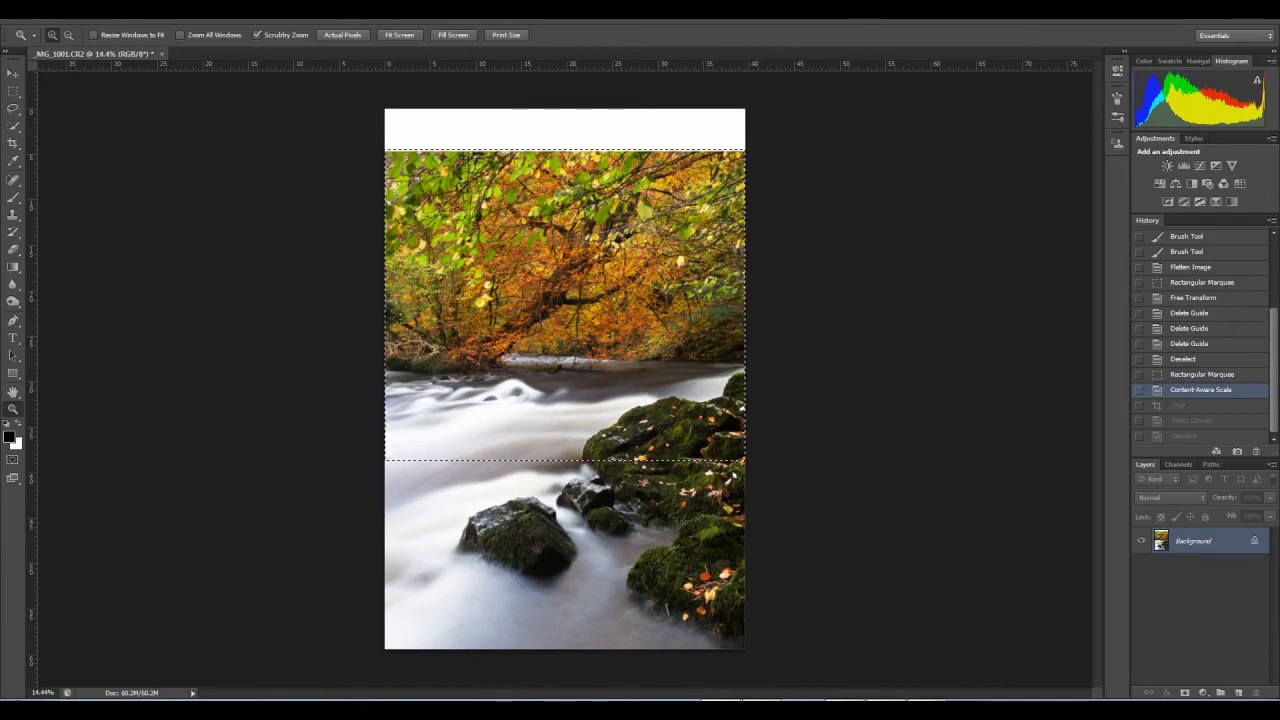
Step: Save the image as an uncompressed TIFF named _MG_1001_01 in the Stuff to put on desktop 2013 22 folder, and return to the last Deselect history state
left_click(36, 13)
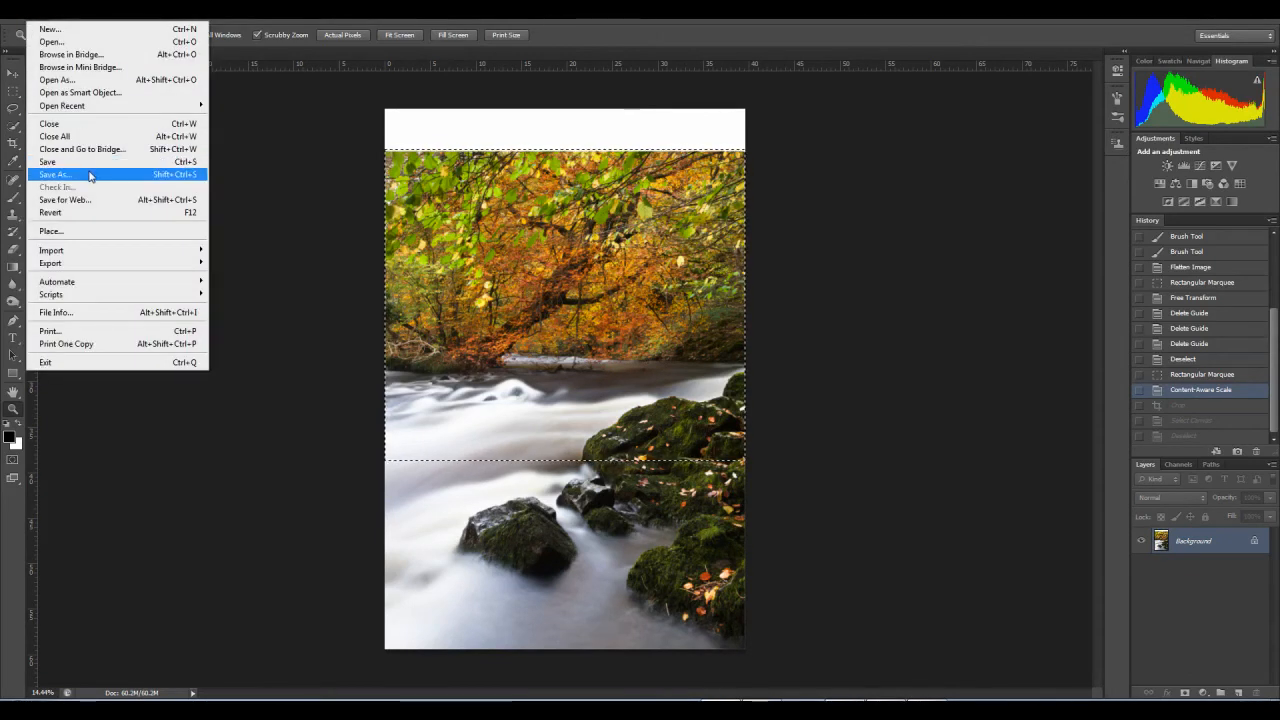
left_click(87, 175)
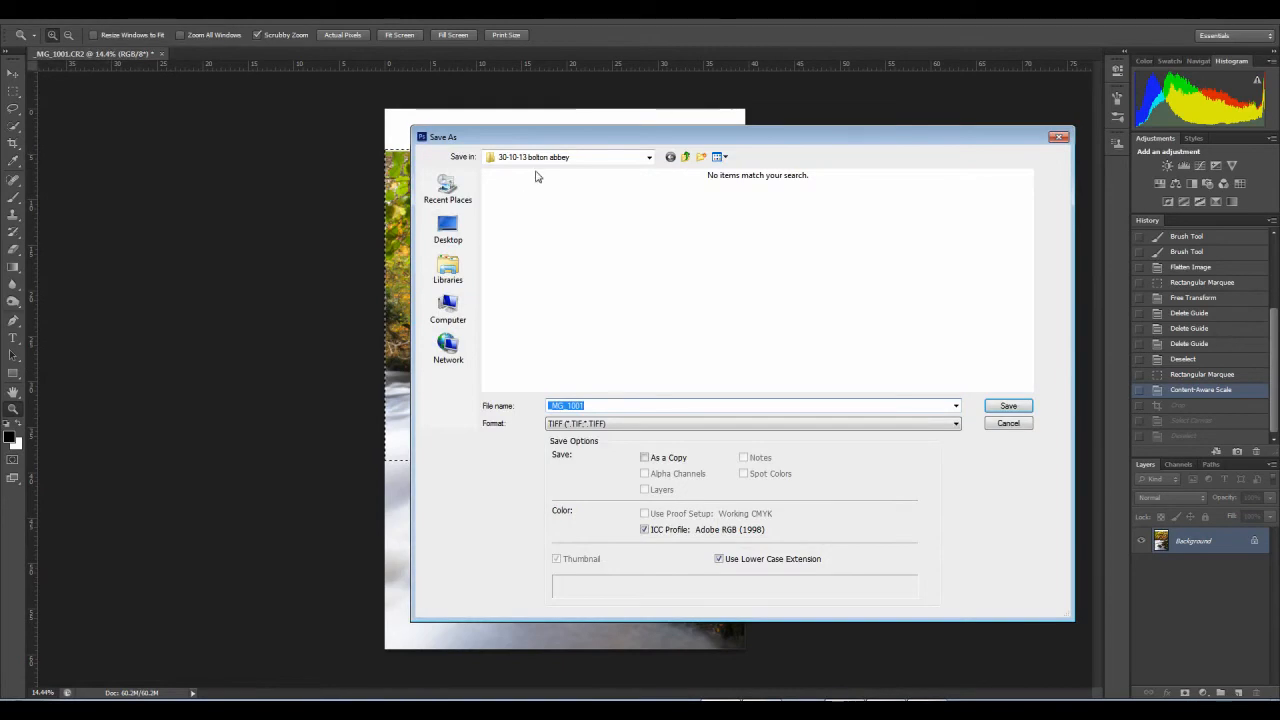
left_click(686, 156)
left_click(619, 406)
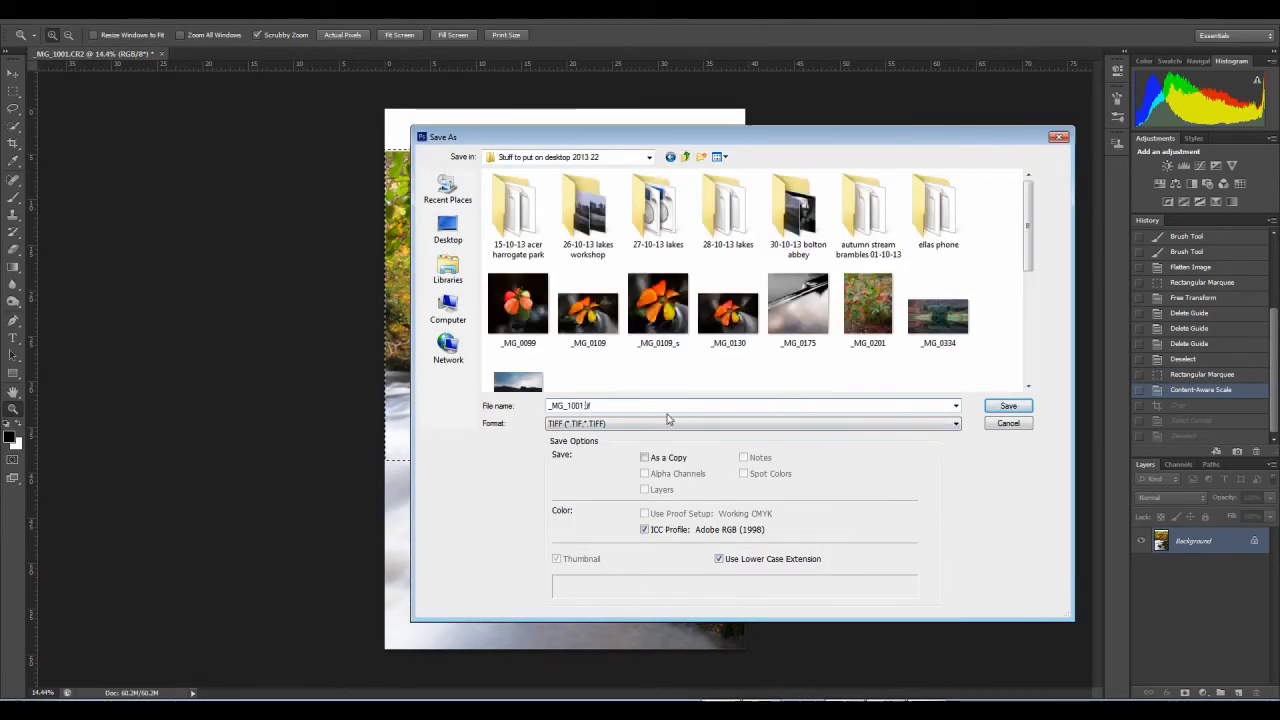
type("_01")
left_click(1008, 406)
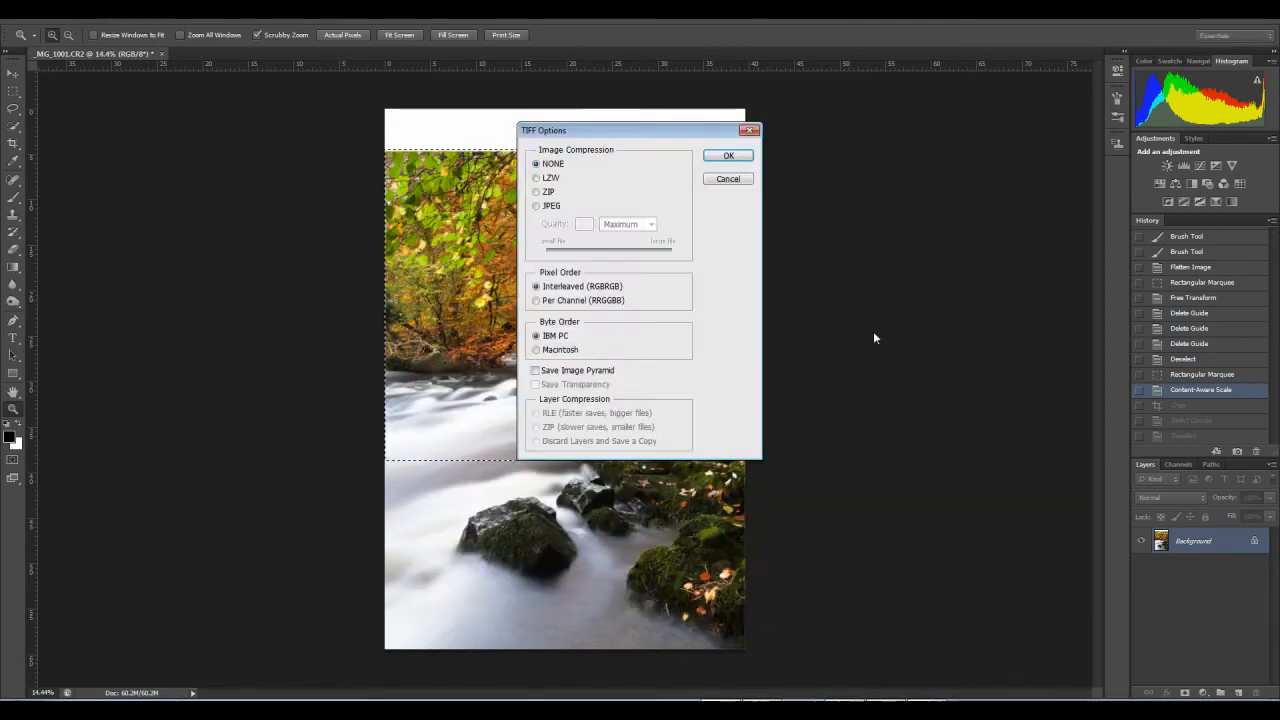
left_click(728, 155)
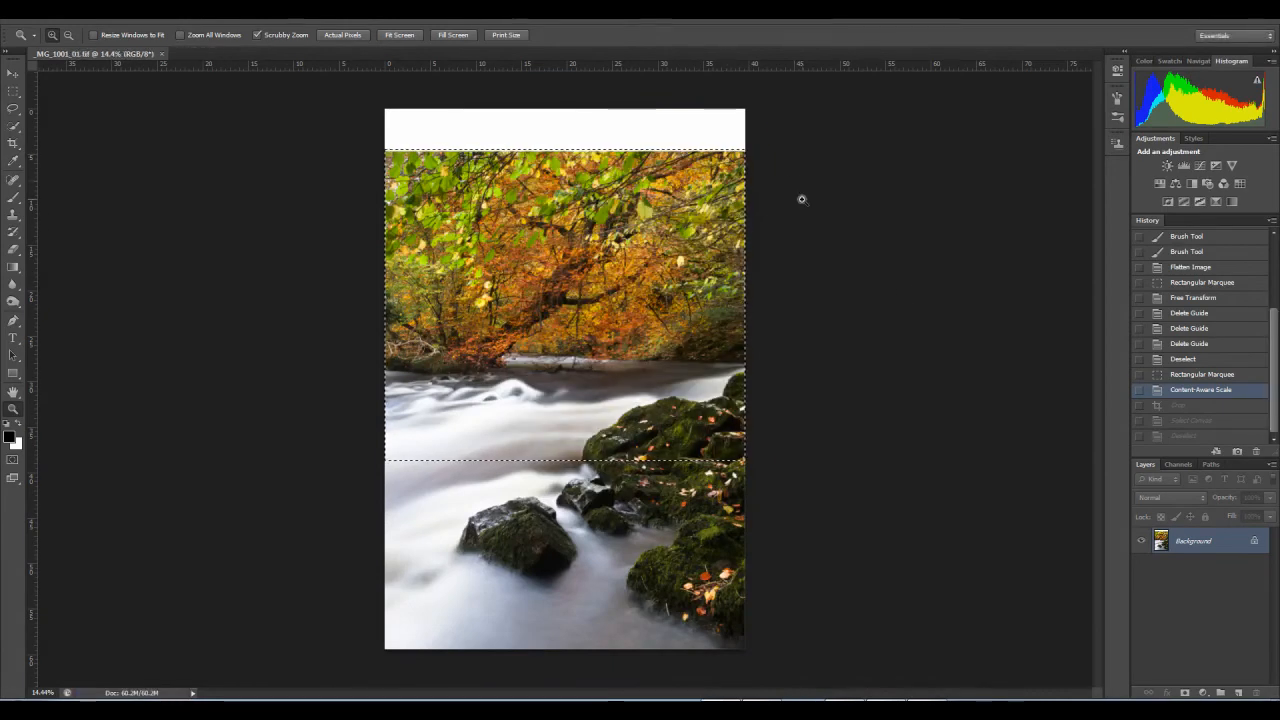
left_click(1186, 436)
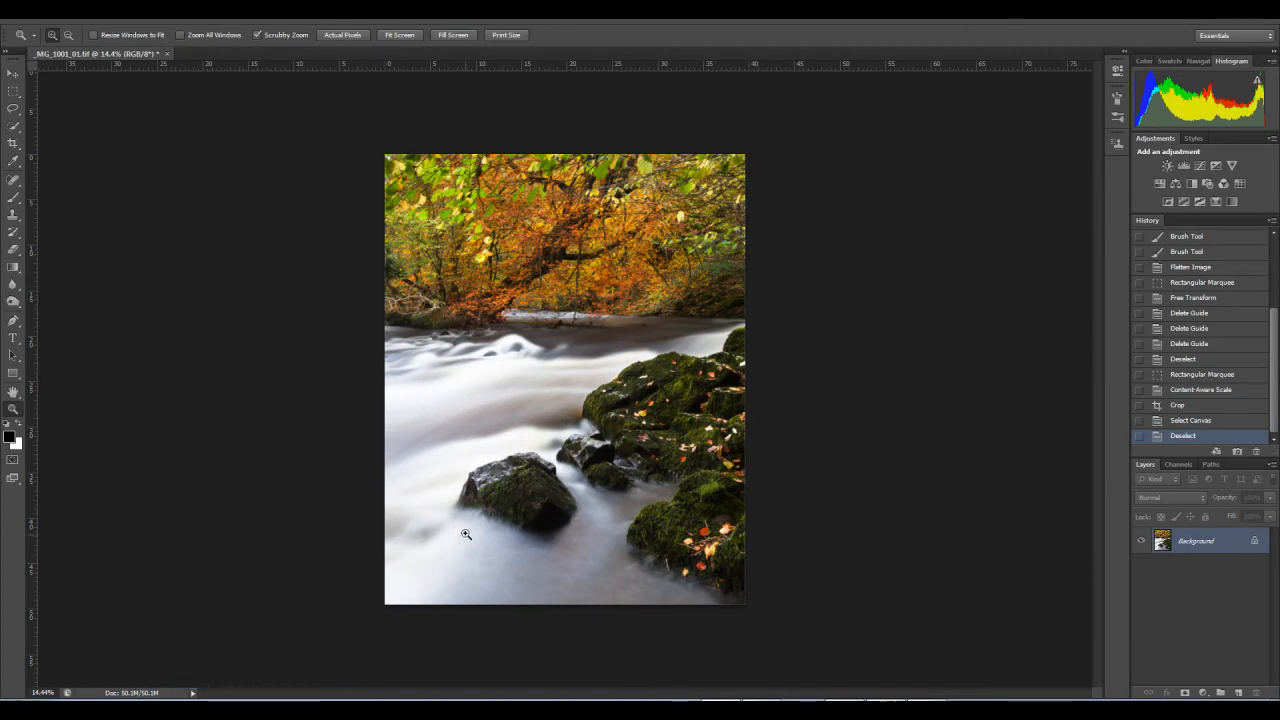
Step: Stretch the whole picture leftward to about 104% width with Free Transform, and clear the selection
key("ctrl+a")
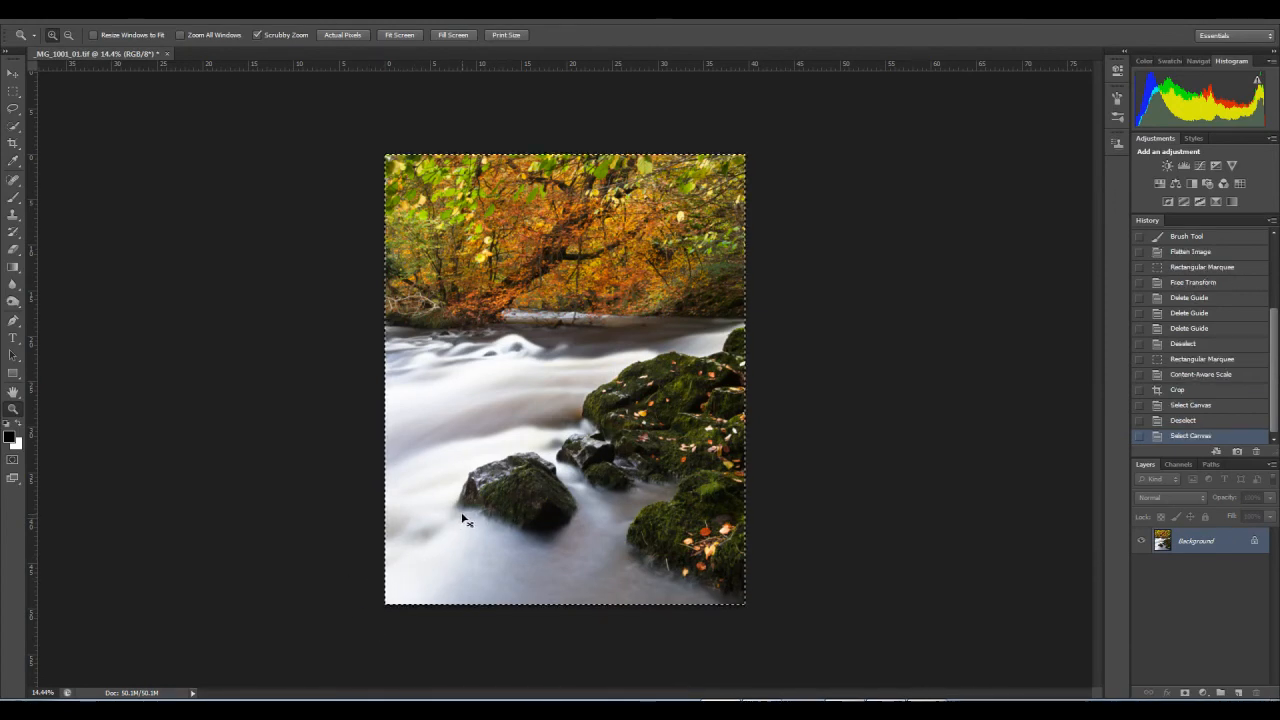
key("ctrl+t")
left_click_drag(383, 382, 359, 381)
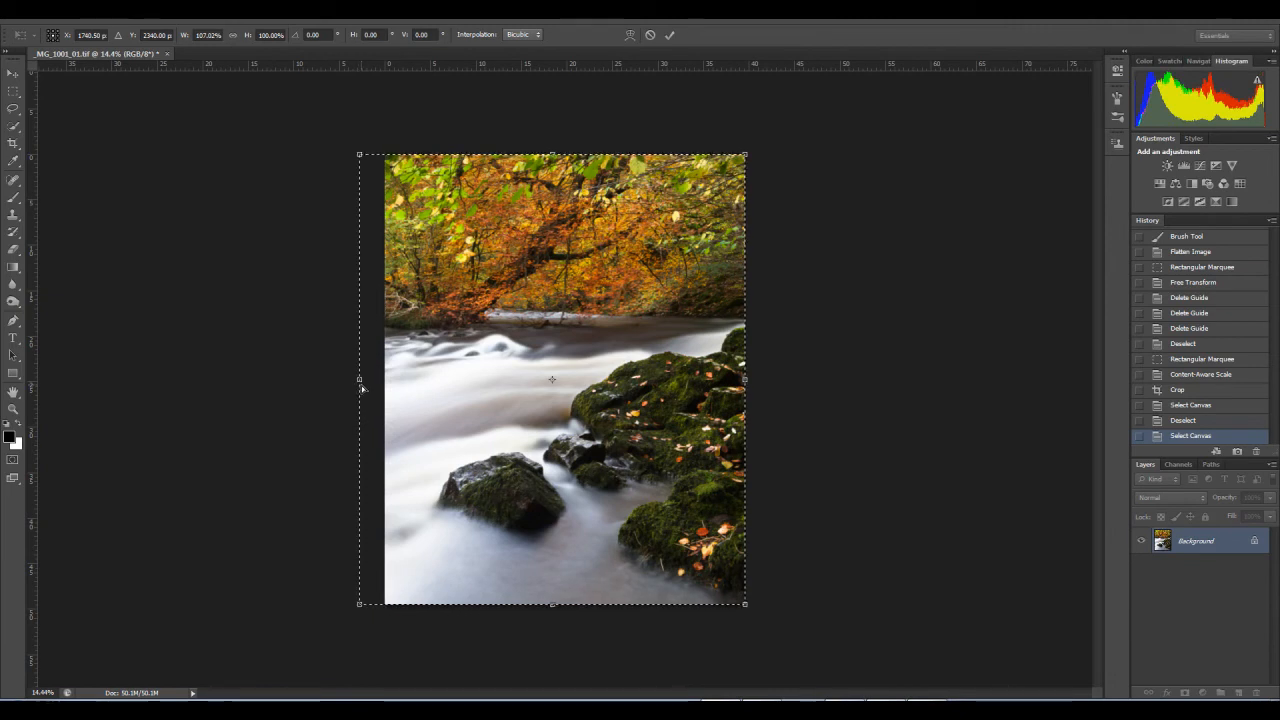
key("ctrl+z")
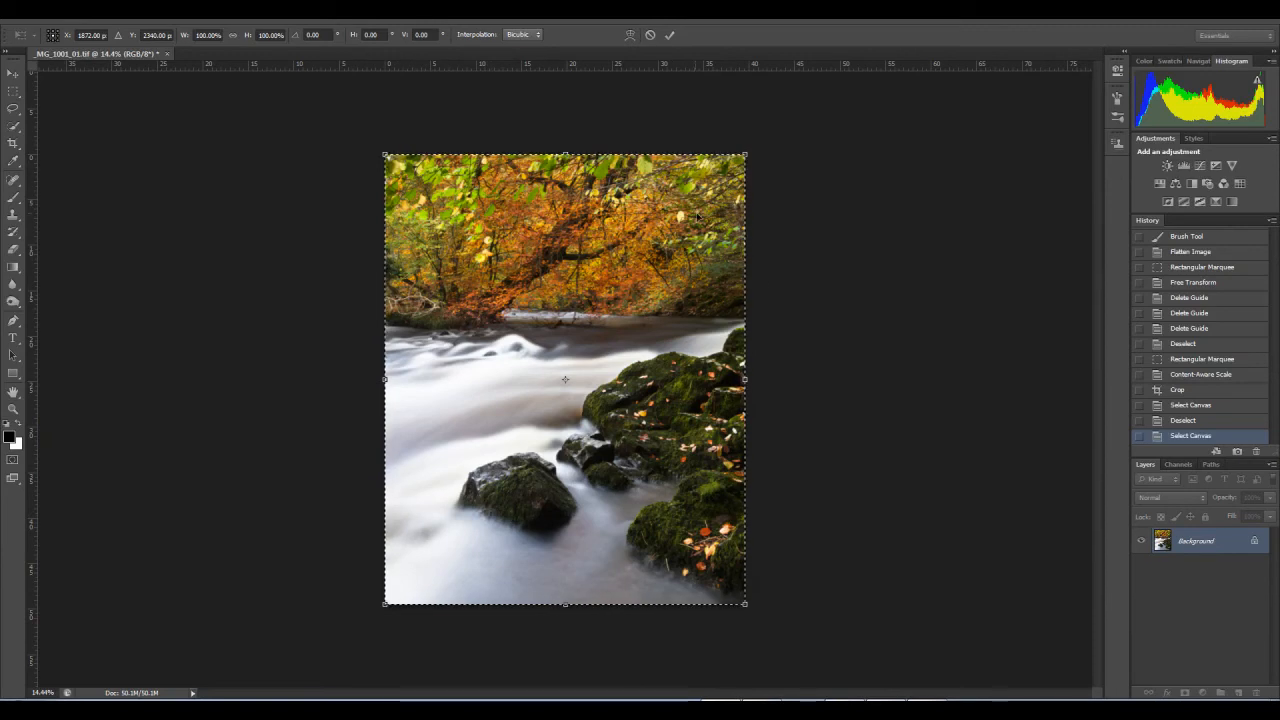
left_click_drag(384, 379, 370, 380)
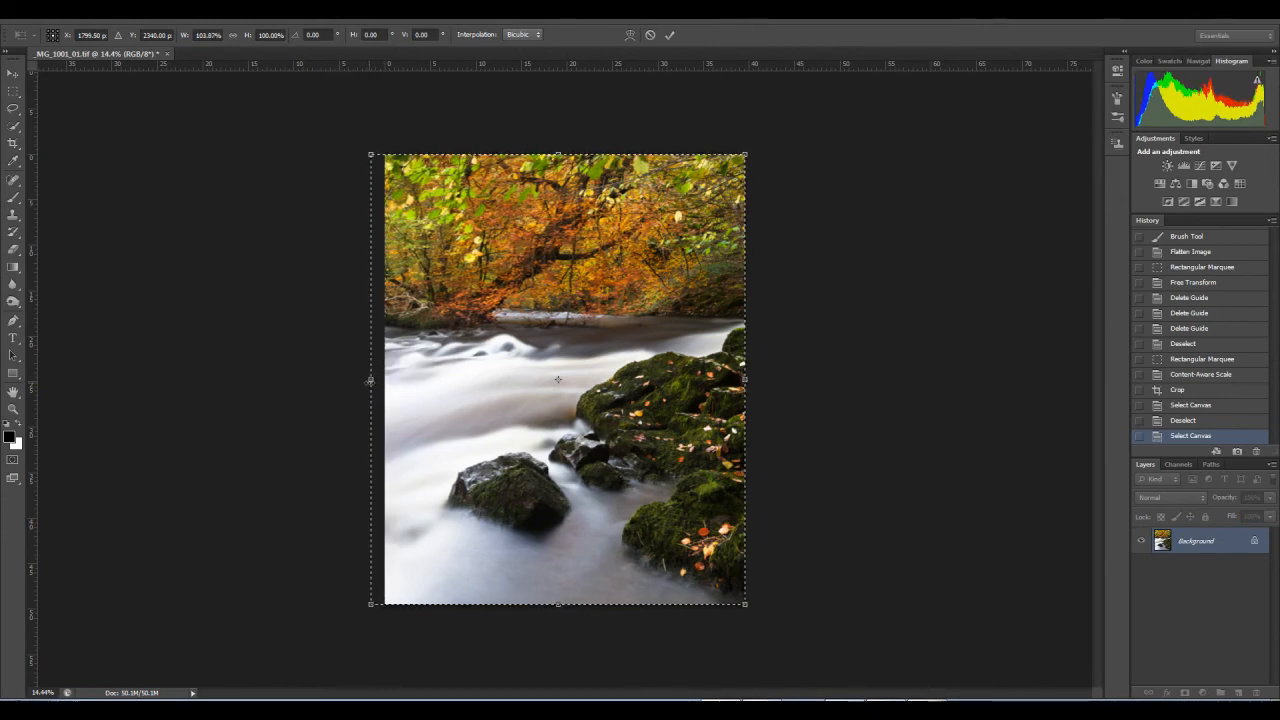
key("Return")
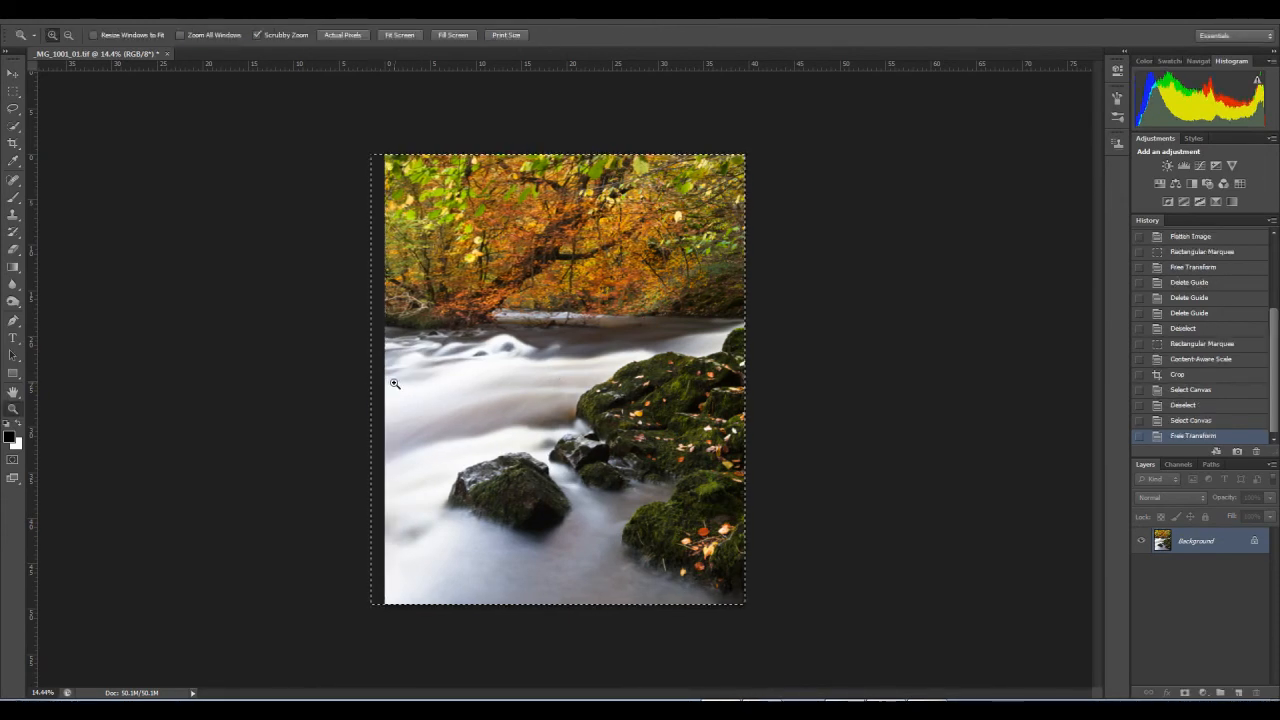
key("ctrl+d")
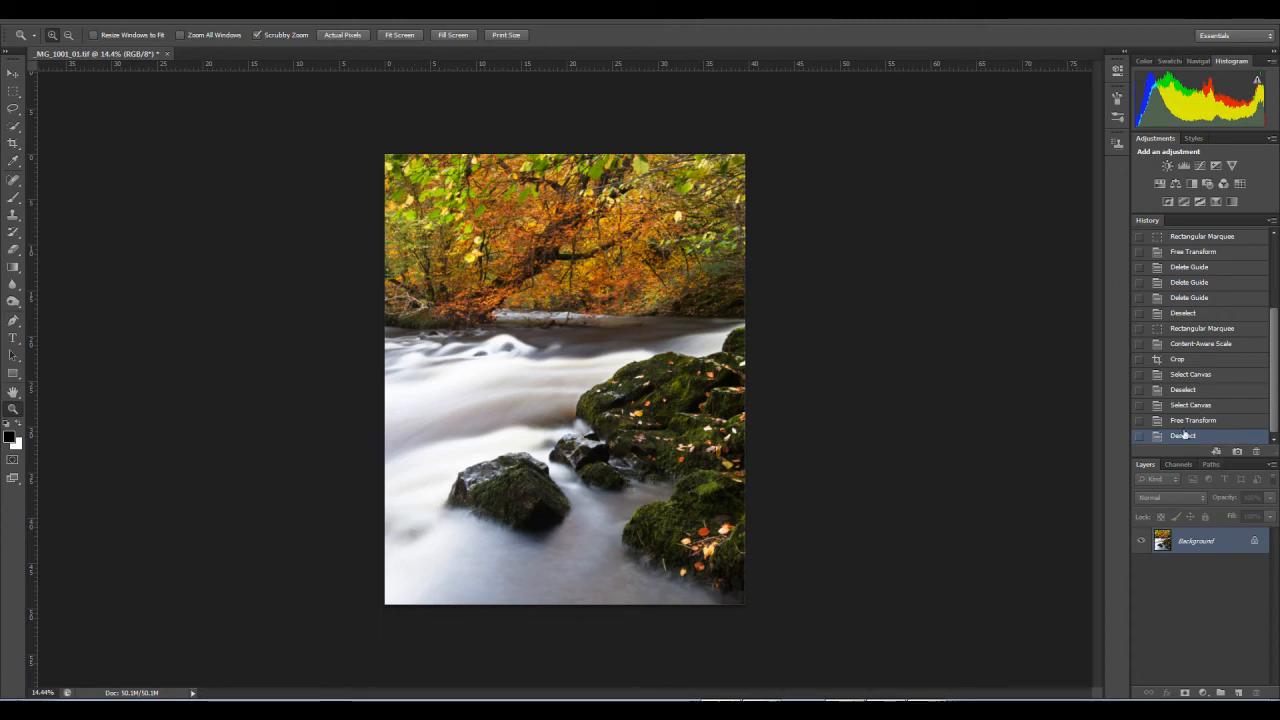
Step: Compare the picture before and after the width stretch by switching between its history states
left_click(1192, 420)
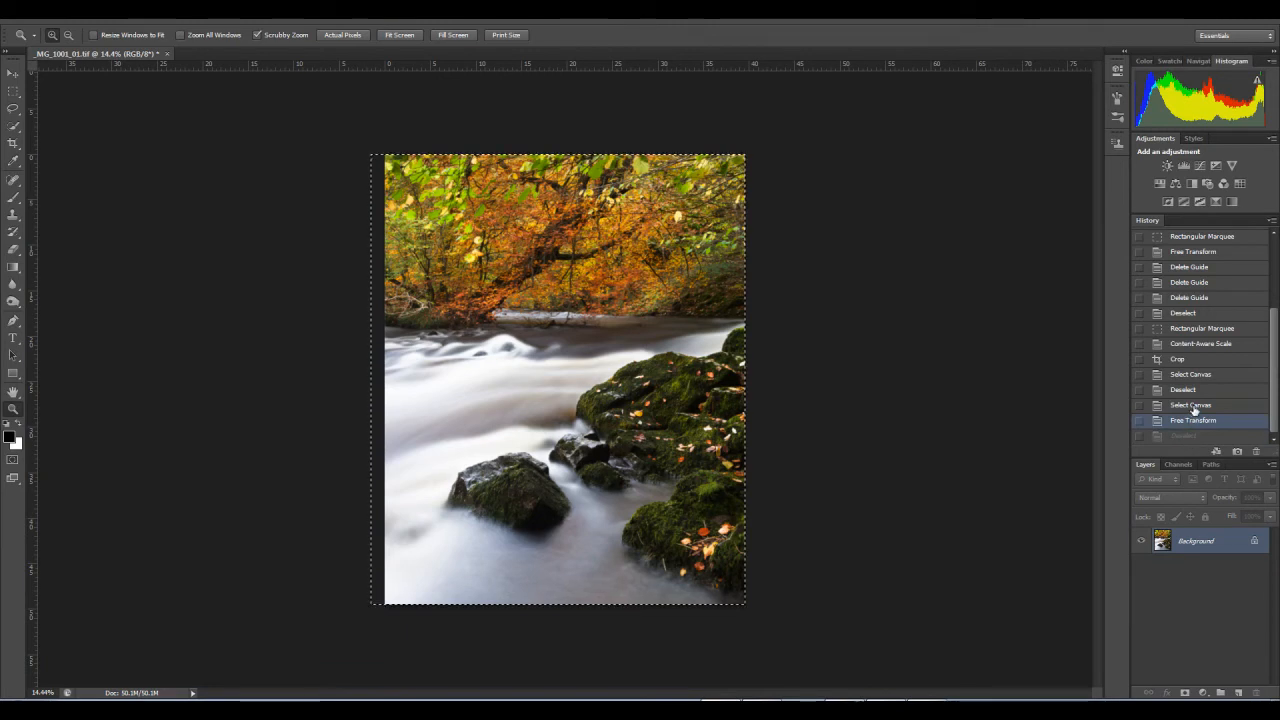
left_click(1192, 406)
left_click(1197, 440)
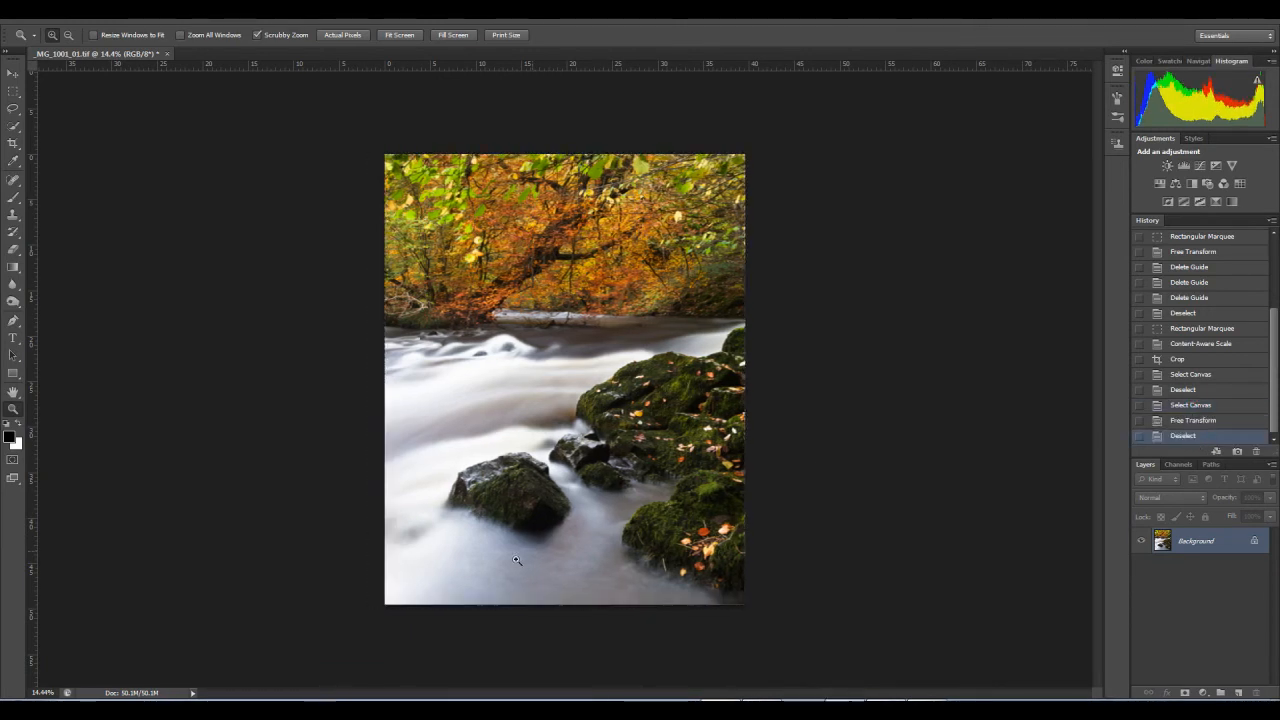
Step: Set up the Clone Stamp with a much larger brush and 11% opacity for retouching the foreground water
left_click_drag(417, 529, 488, 558)
left_click_drag(502, 495, 637, 334)
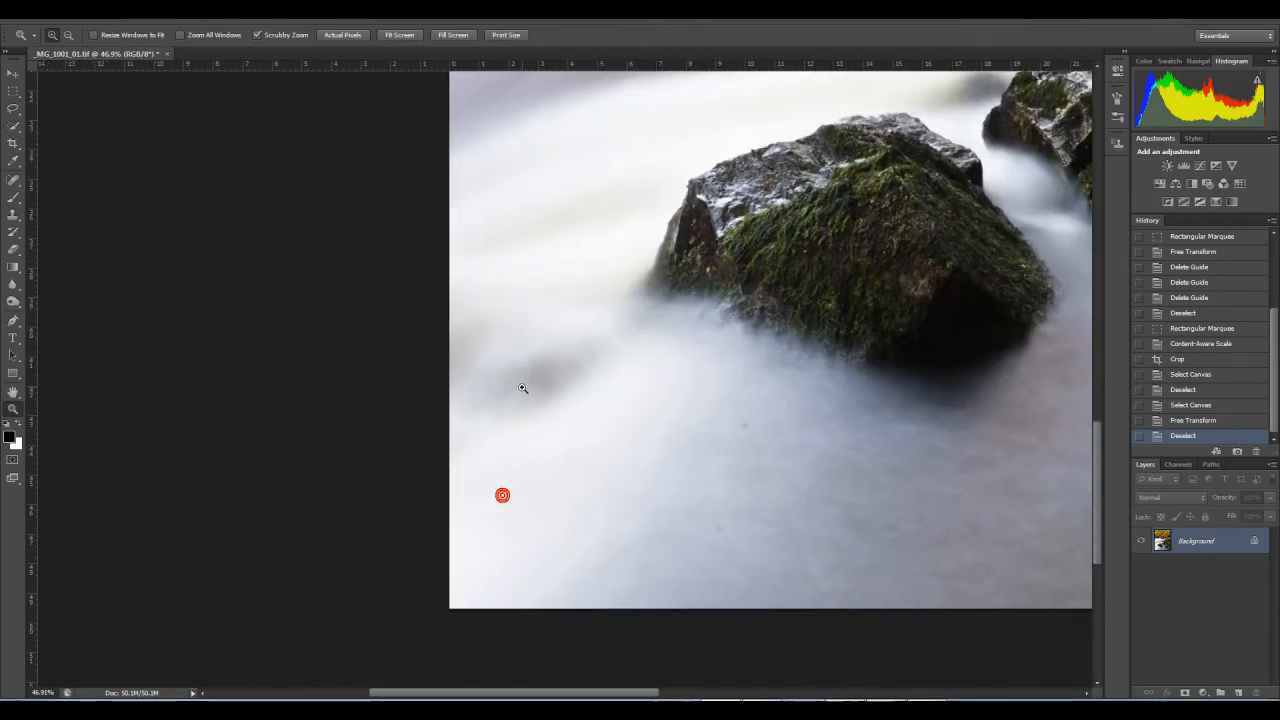
left_click_drag(683, 354, 631, 386)
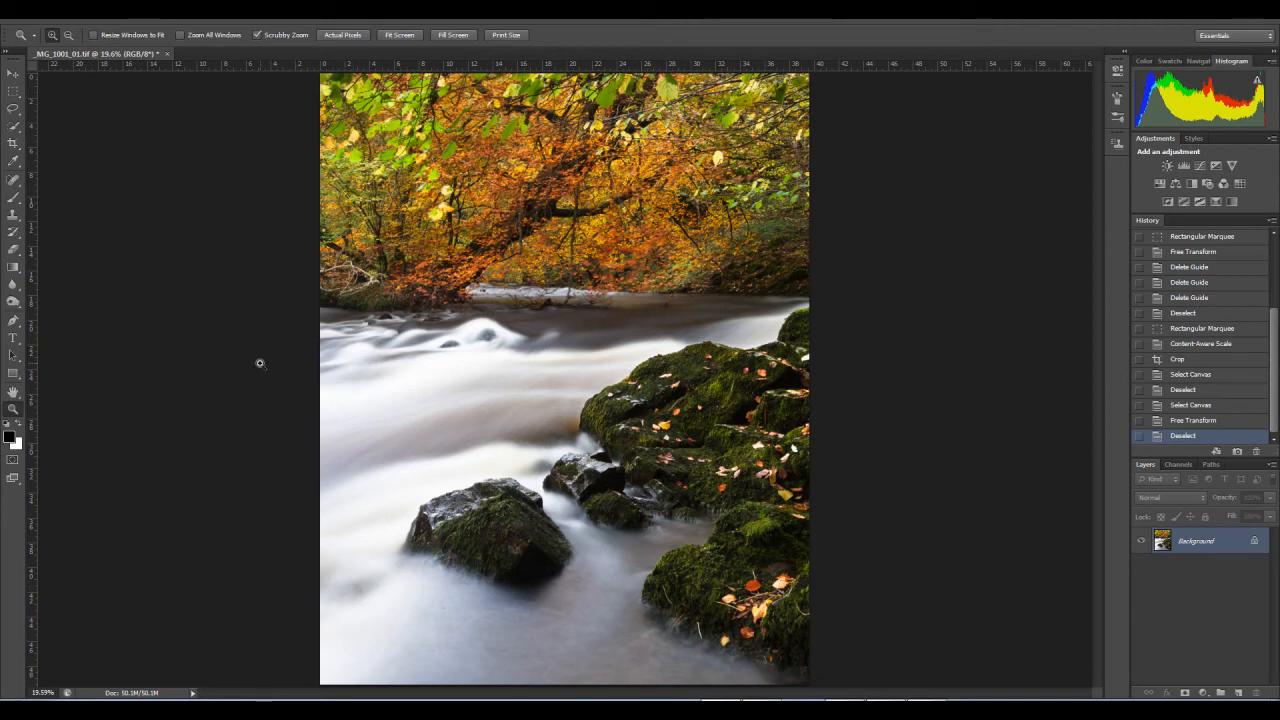
left_click(13, 215)
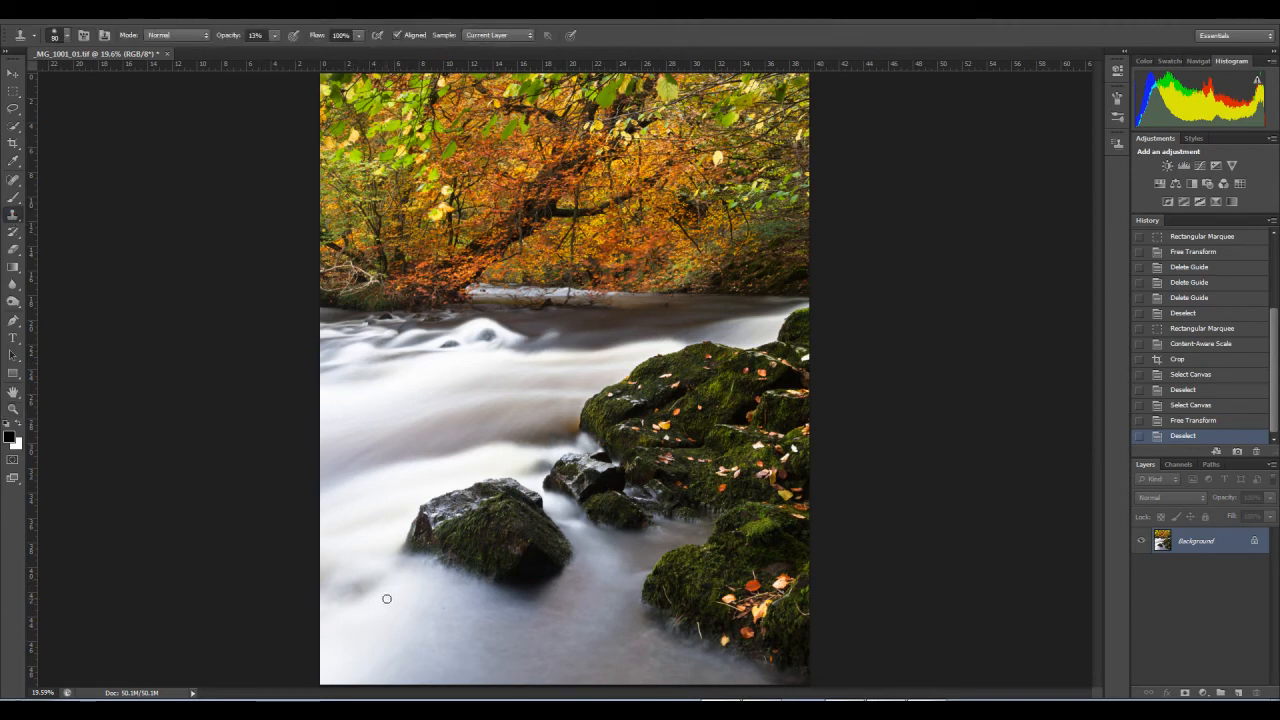
key("bracketright")
key("bracketright")
key("bracketright")
key("bracketright")
key("bracketright")
key("bracketright")
key("bracketright")
key("bracketright")
left_click(273, 36)
Step: Clone clean water over the dark patch in the white water between the large foreground rock and the picture's left edge
left_click(389, 637, "alt")
left_click(360, 591)
left_click(349, 591)
left_click(370, 578)
left_click(354, 589)
left_click(357, 590)
left_click(363, 590)
left_click(364, 585)
left_click(350, 544, "alt")
left_click(357, 580)
left_click(360, 591)
left_click(357, 635, "alt")
left_click(344, 604)
left_click(353, 596)
left_click(354, 592)
left_click(354, 585)
left_click(367, 585)
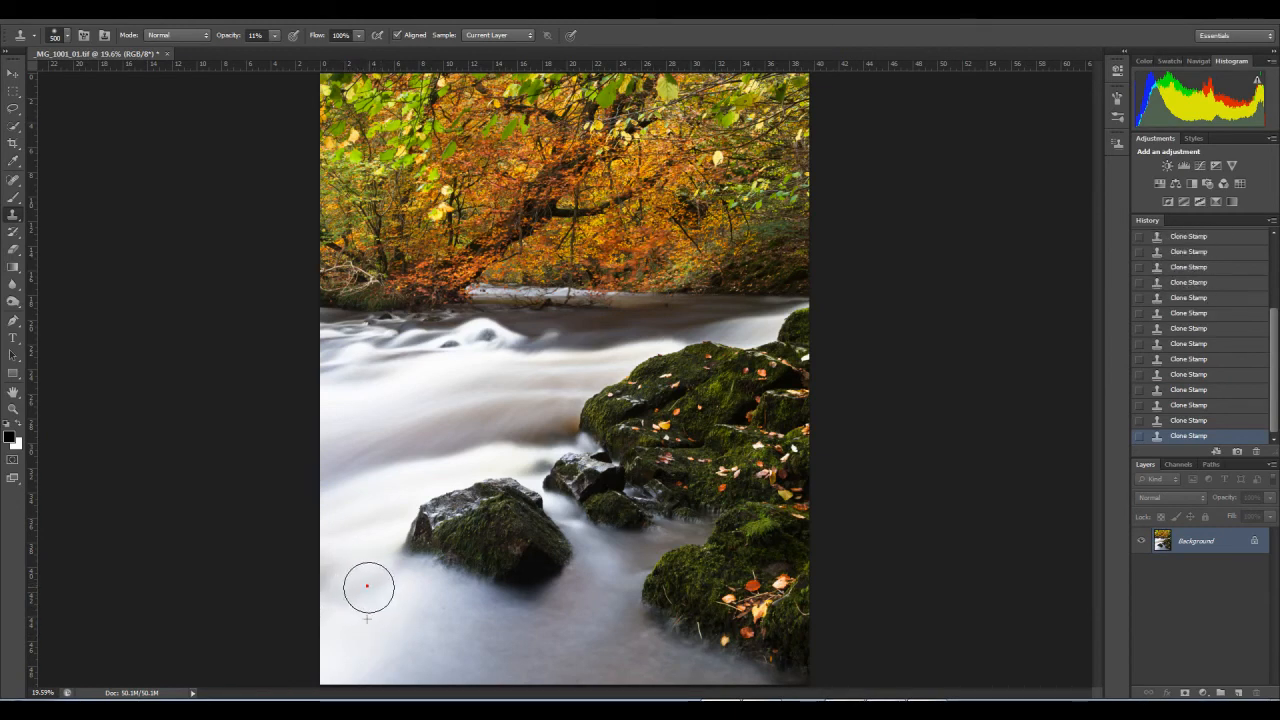
left_click(336, 569, "alt")
left_click(342, 600)
left_click(343, 540, "alt")
left_click(326, 573)
left_click(344, 643, "alt")
left_click(345, 584)
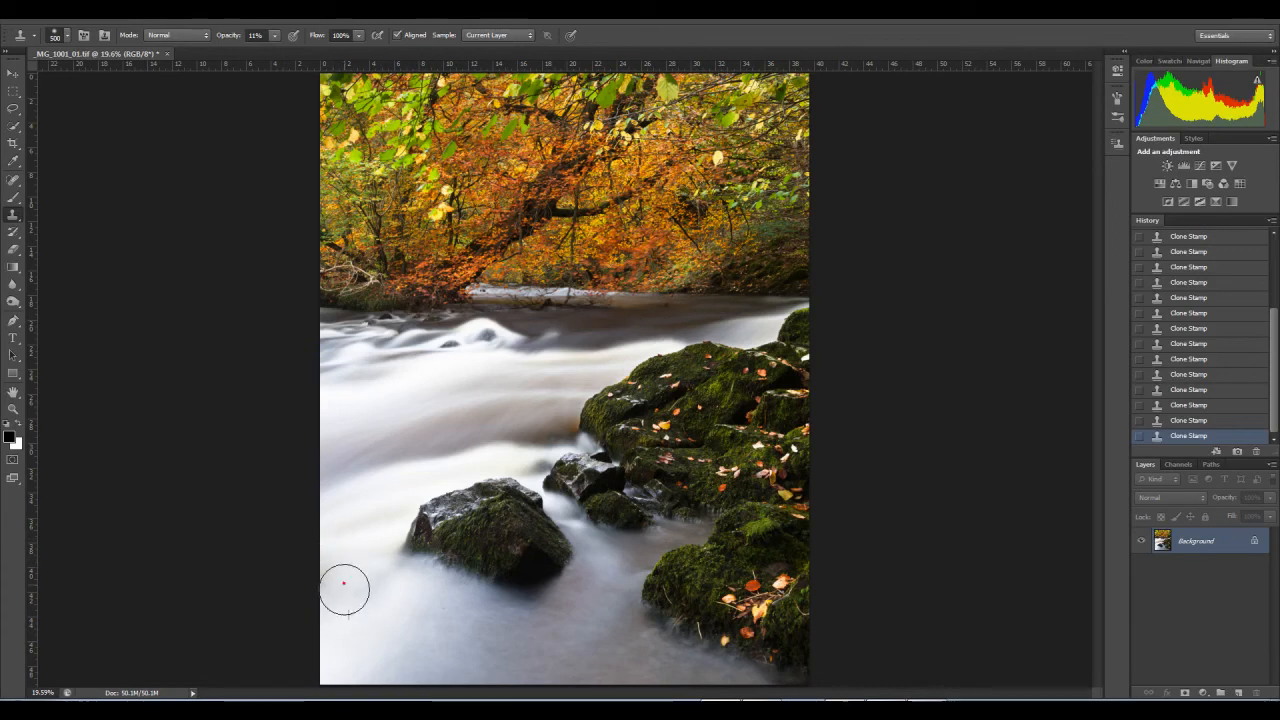
Step: Clone clean water over the uneven patches in the white water below and left of the large foreground rock
key("z")
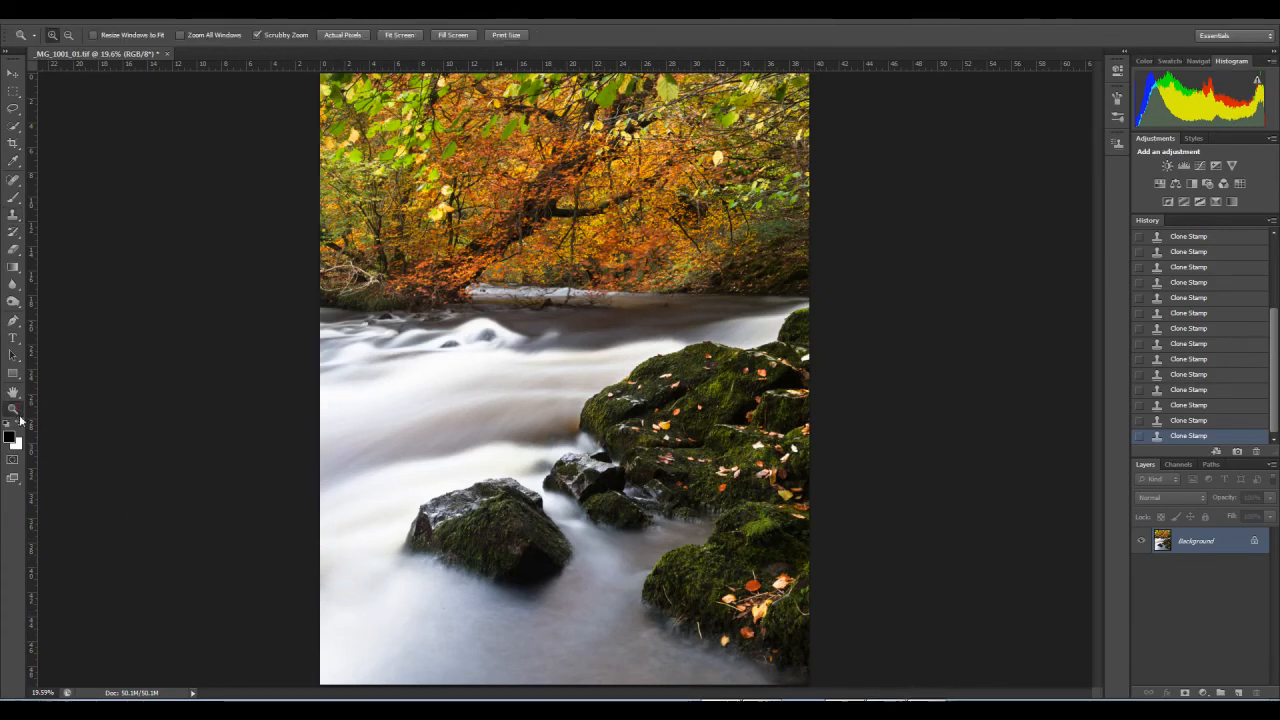
mouse_move(388, 591)
left_mouse_down()
mouse_move(460, 608)
mouse_move(451, 520)
mouse_move(570, 364)
mouse_move(586, 395)
mouse_move(562, 401)
left_mouse_up()
key("space")
right_click(570, 364)
left_click(602, 389)
key("s")
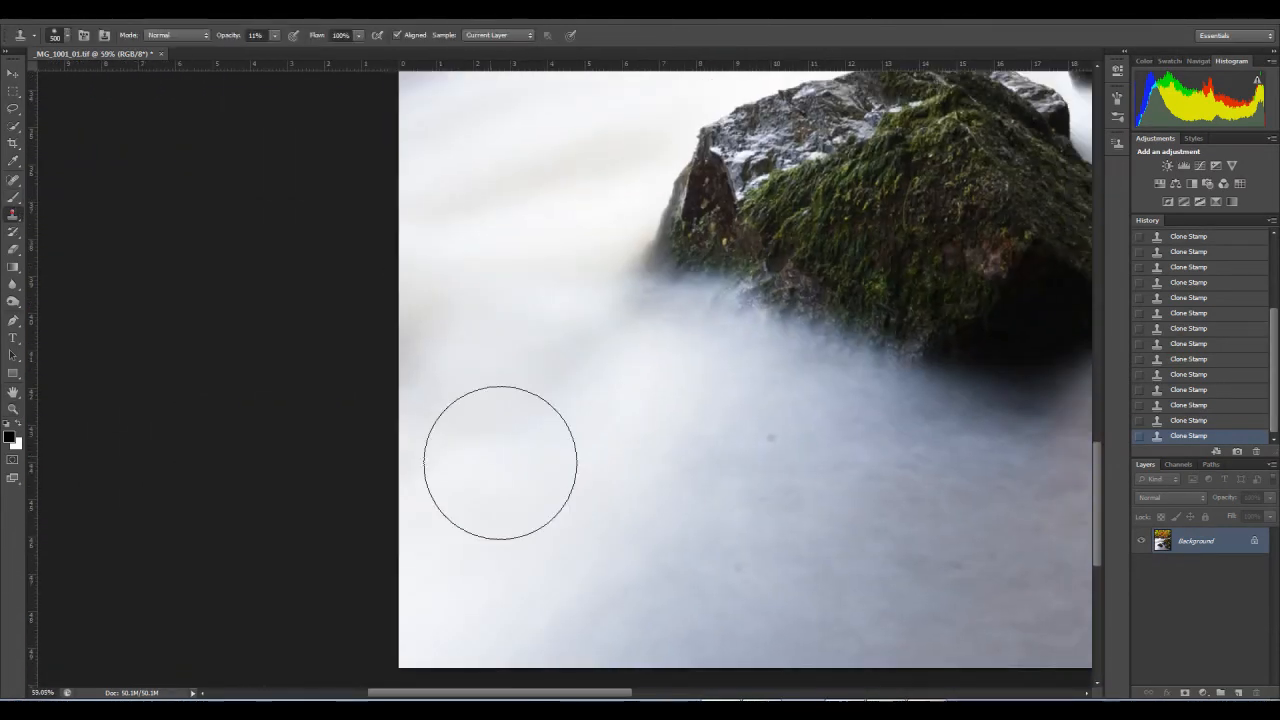
left_click(577, 531, "alt")
left_click_drag(551, 444, 546, 417)
left_click(546, 402, "alt")
left_click(511, 429)
left_click(484, 434, "alt")
left_click(471, 400)
left_click(591, 481, "alt")
left_click(567, 376)
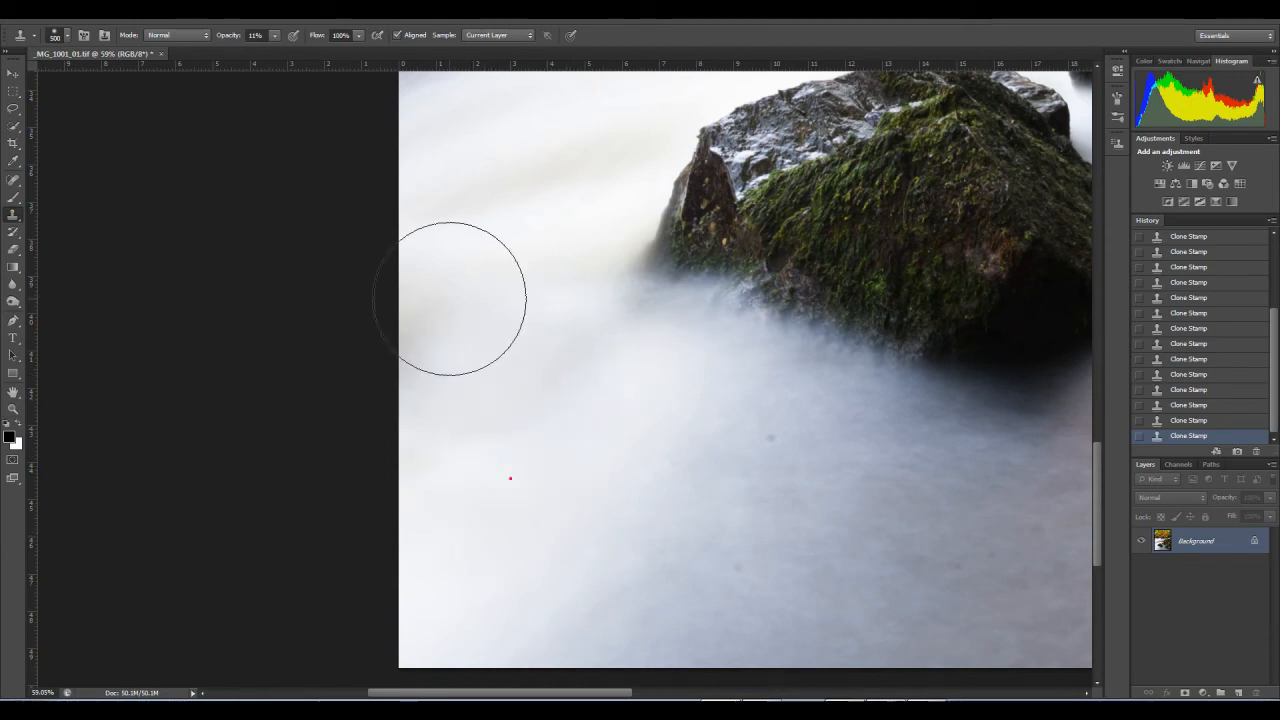
Step: Clone lighter water over the faint dark streak along the picture's left edge beside the foreground rock
left_click(434, 349)
left_click(443, 383)
left_click(434, 243, "alt")
left_click(434, 348)
left_click(437, 314)
left_click_drag(1163, 541, 1238, 692)
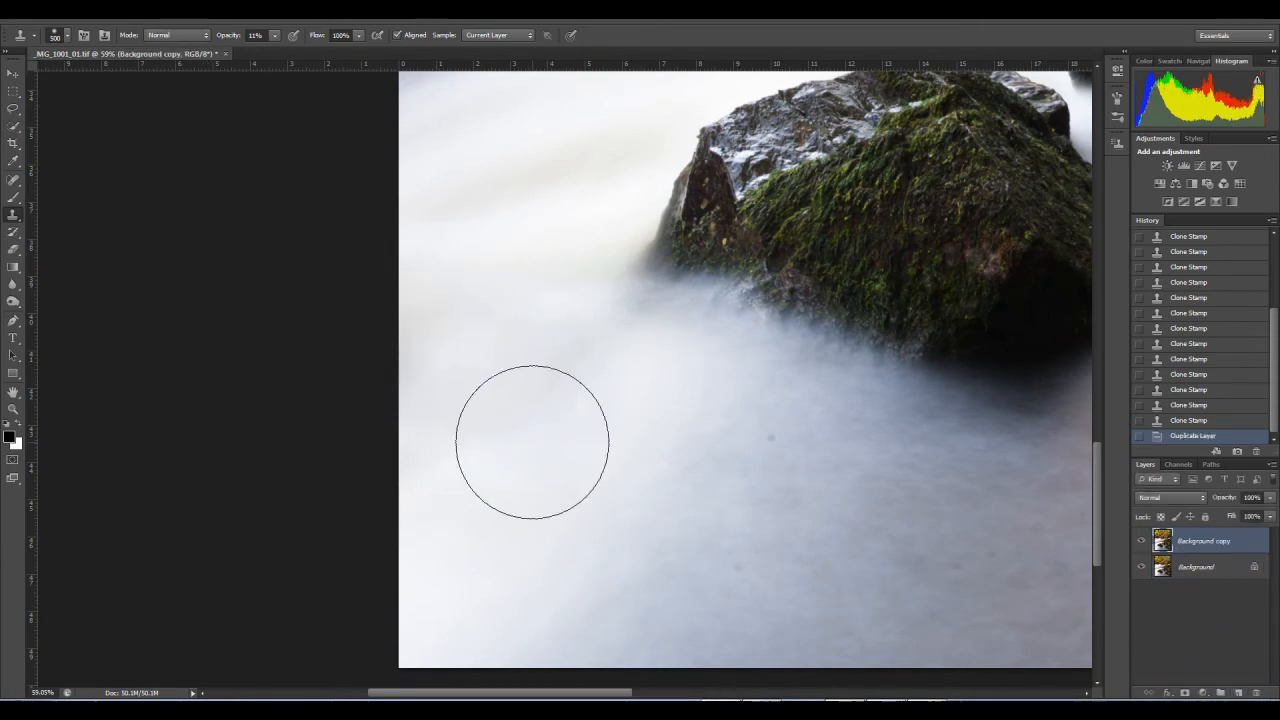
key("z")
left_click_drag(649, 412, 616, 448)
key("space")
left_click_drag(754, 394, 521, 494)
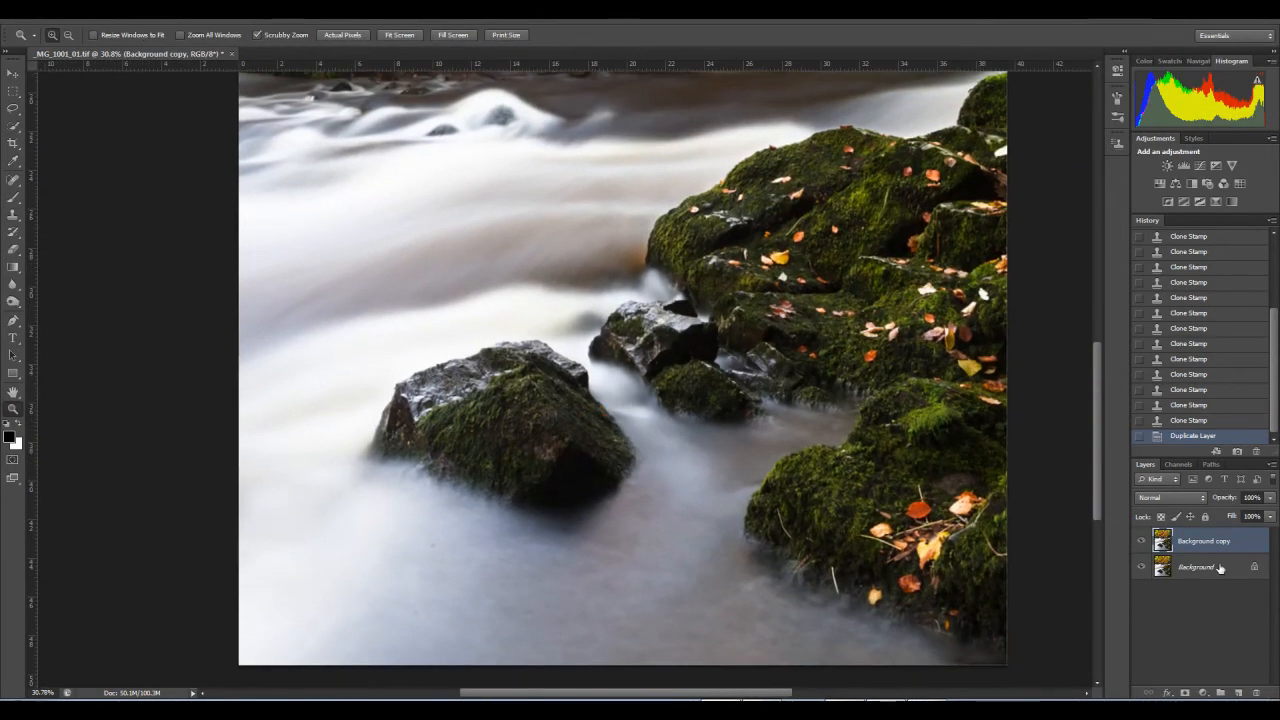
left_click_drag(1203, 541, 1256, 692)
left_click_drag(666, 290, 625, 298)
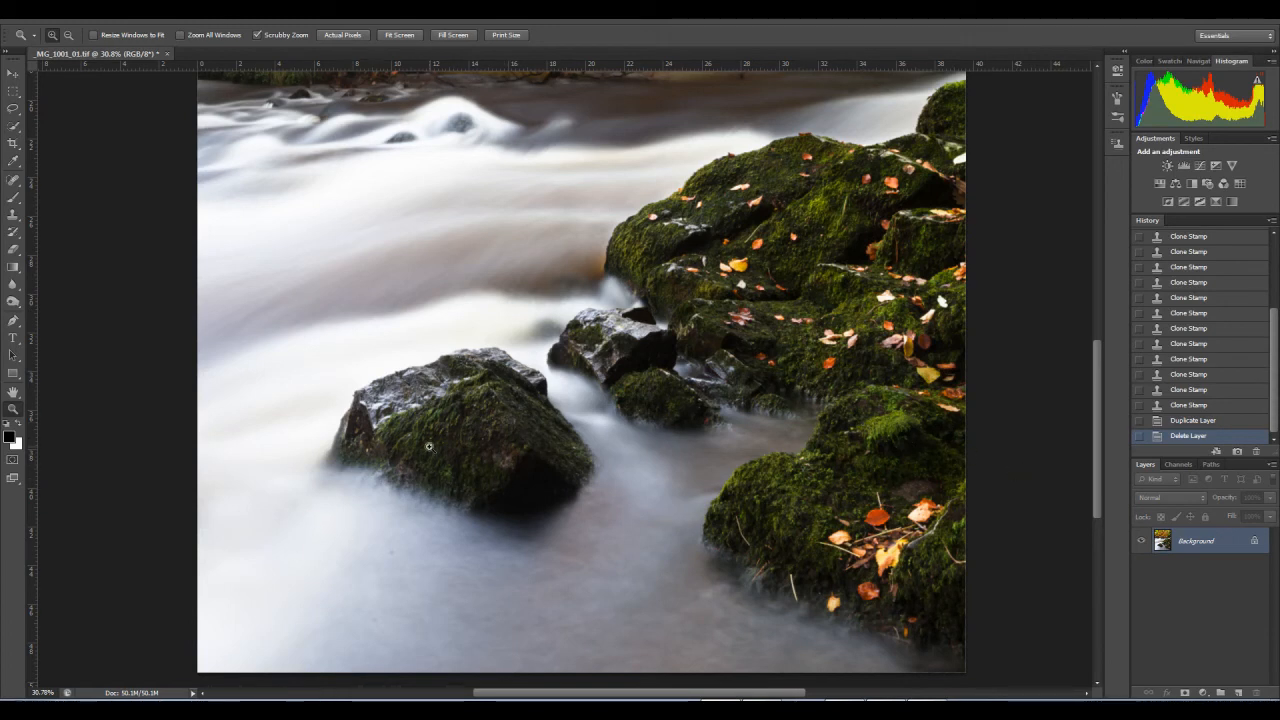
Step: Duplicate the Background layer with the whole picture in view
right_click(482, 416)
left_click(495, 428)
left_click_drag(1163, 541, 1239, 693)
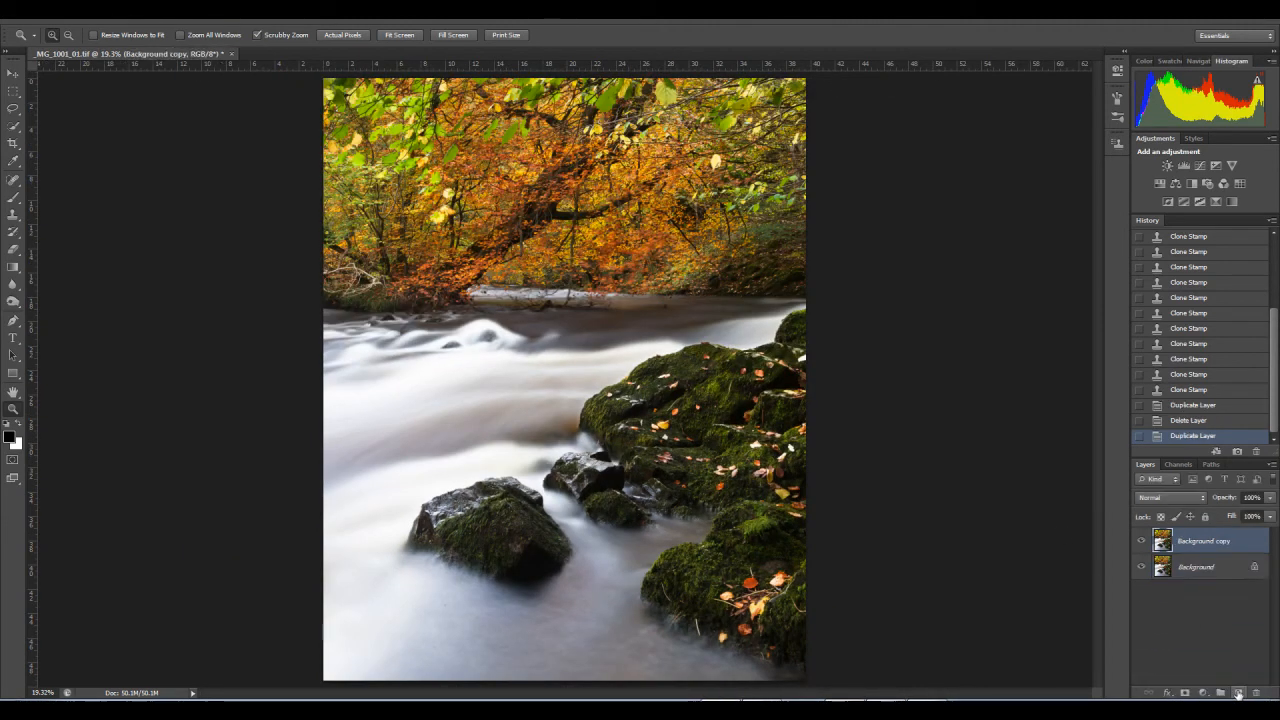
Step: Shape a contrast S-curve with Curves on the duplicate, lowering the shadows to output 44 at input 51 and raising the highlights, and compare the preview
left_click(88, 13)
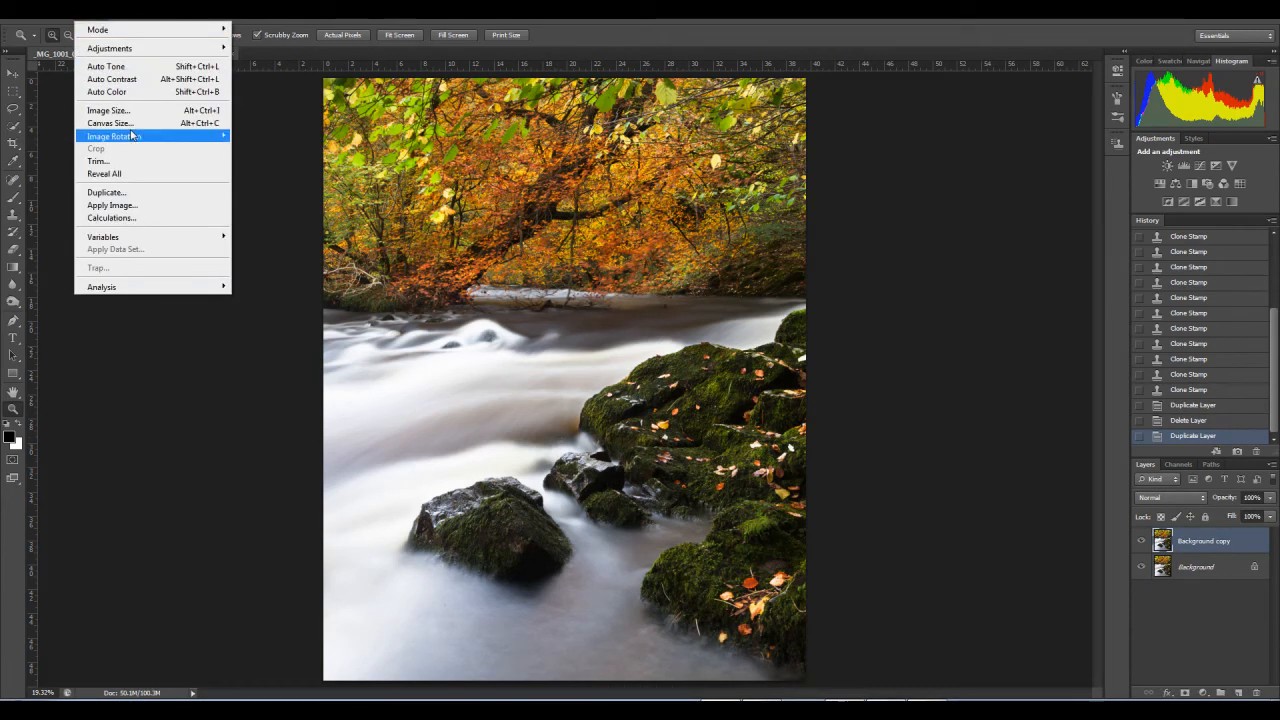
mouse_move(110, 48)
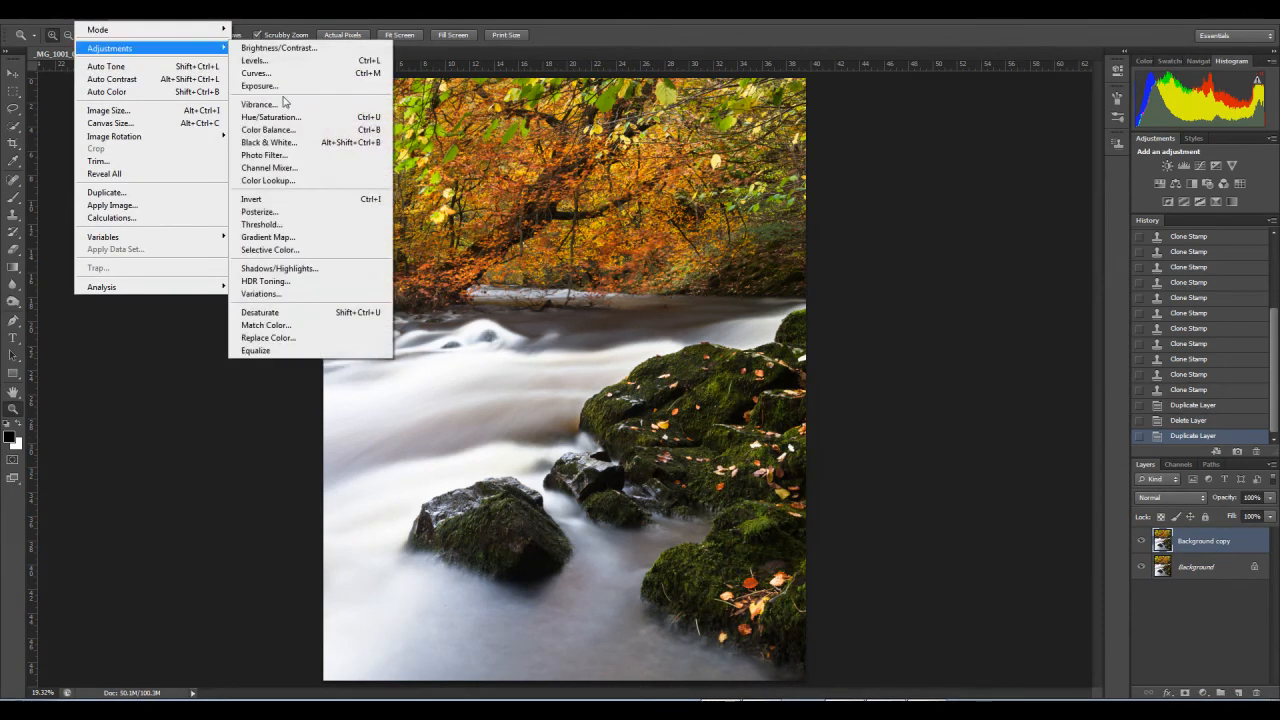
left_click(274, 76)
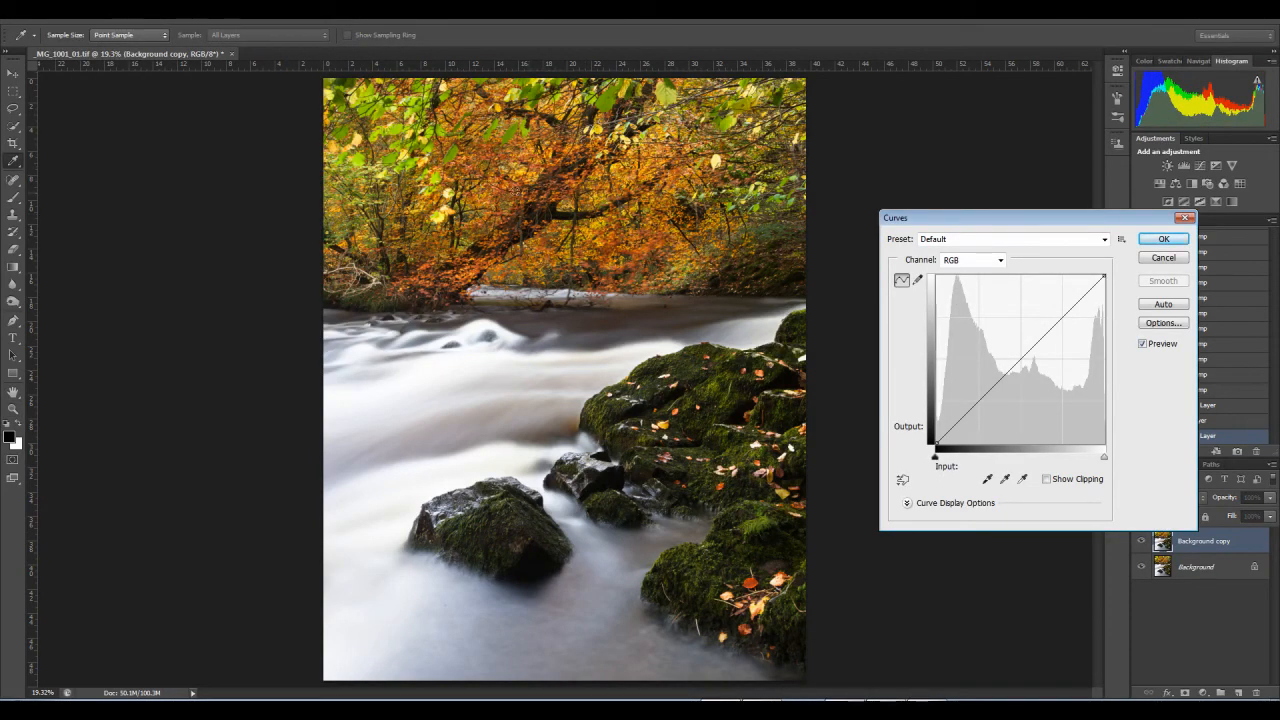
left_click_drag(1046, 321, 1053, 311)
left_click_drag(966, 408, 970, 414)
left_click(1142, 345)
left_click(1142, 345)
left_click(1141, 345)
left_click(1141, 345)
left_click(1141, 345)
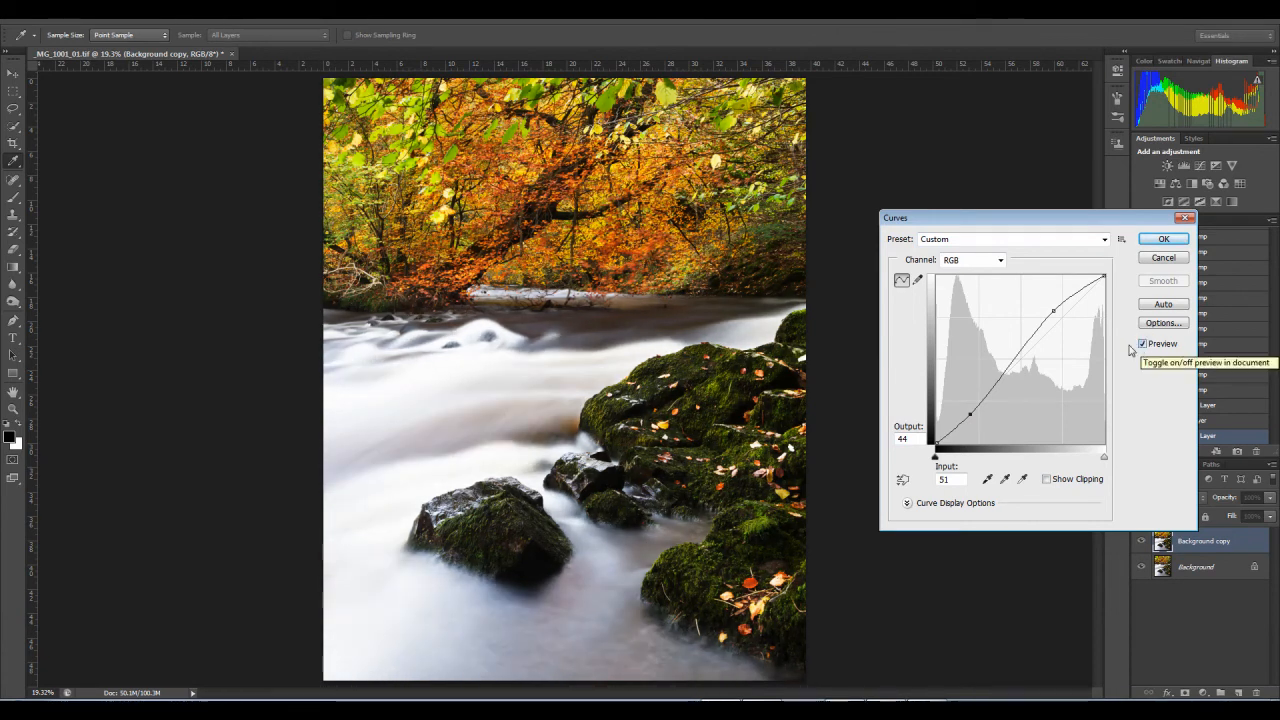
Step: Soften the curve to output 45 at input 49 and output 188 at input 172, compare the preview, and apply it
left_click_drag(1055, 314, 1053, 318)
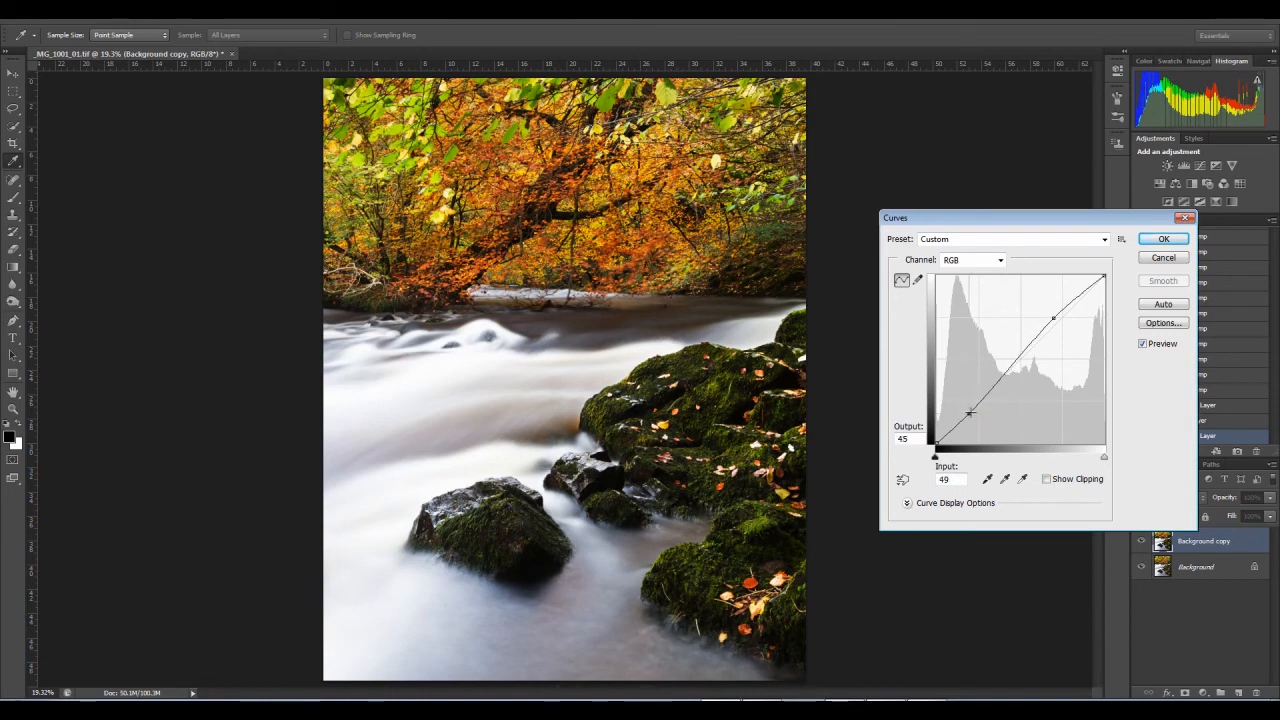
left_click_drag(1054, 318, 1048, 320)
left_click(1142, 344)
left_click(1142, 344)
left_click(1142, 344)
left_click(1142, 344)
left_click(1142, 344)
left_click(1142, 344)
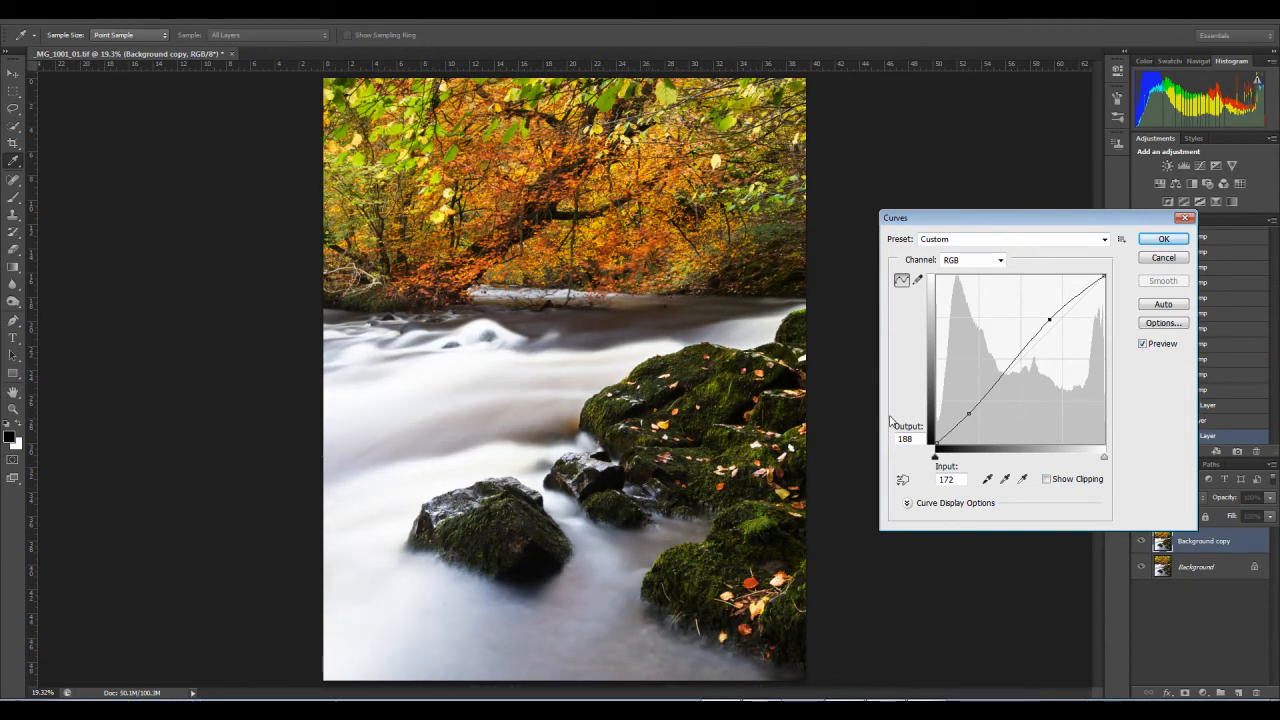
left_click(1163, 239)
Step: Duplicate the original Background layer, delete the original, and keep the unadjusted duplicate above the curves-adjusted layer
key("z")
left_click_drag(1185, 567, 1238, 692)
left_click_drag(1203, 596, 1259, 692)
left_click_drag(1203, 567, 1200, 541)
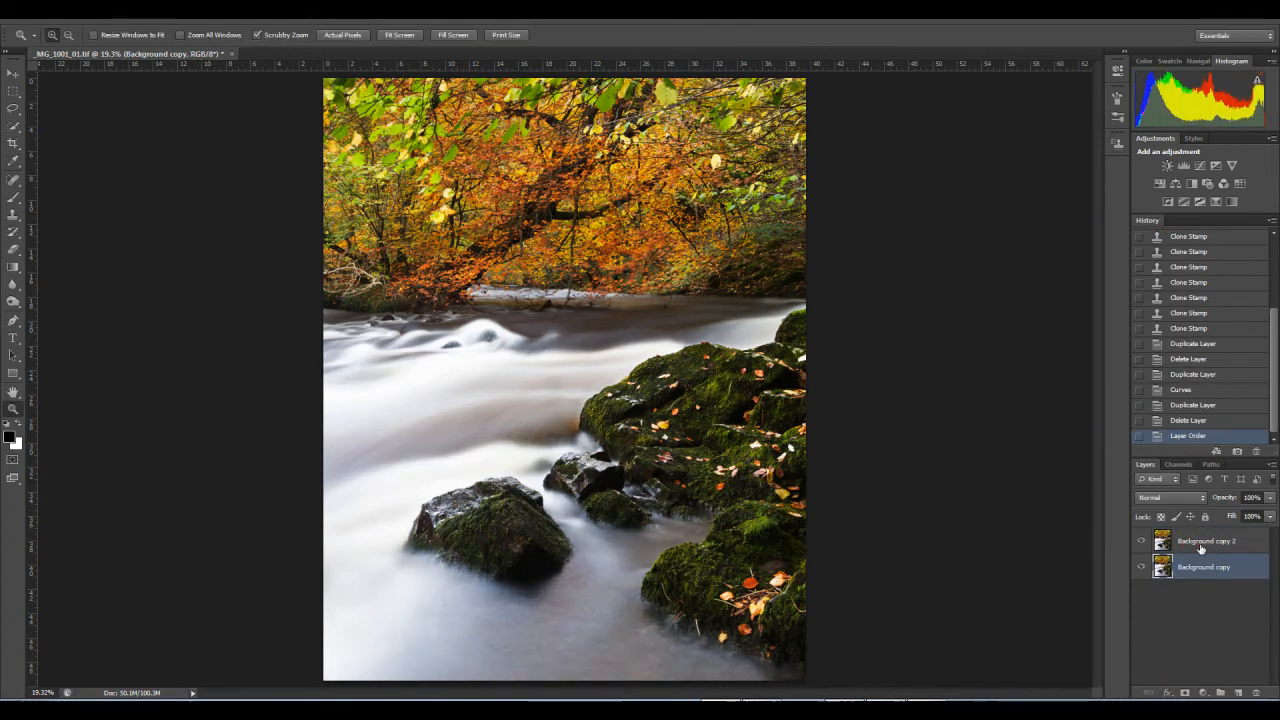
Step: Add a white layer mask to the unadjusted top layer
left_click(1200, 570)
left_click(1142, 541)
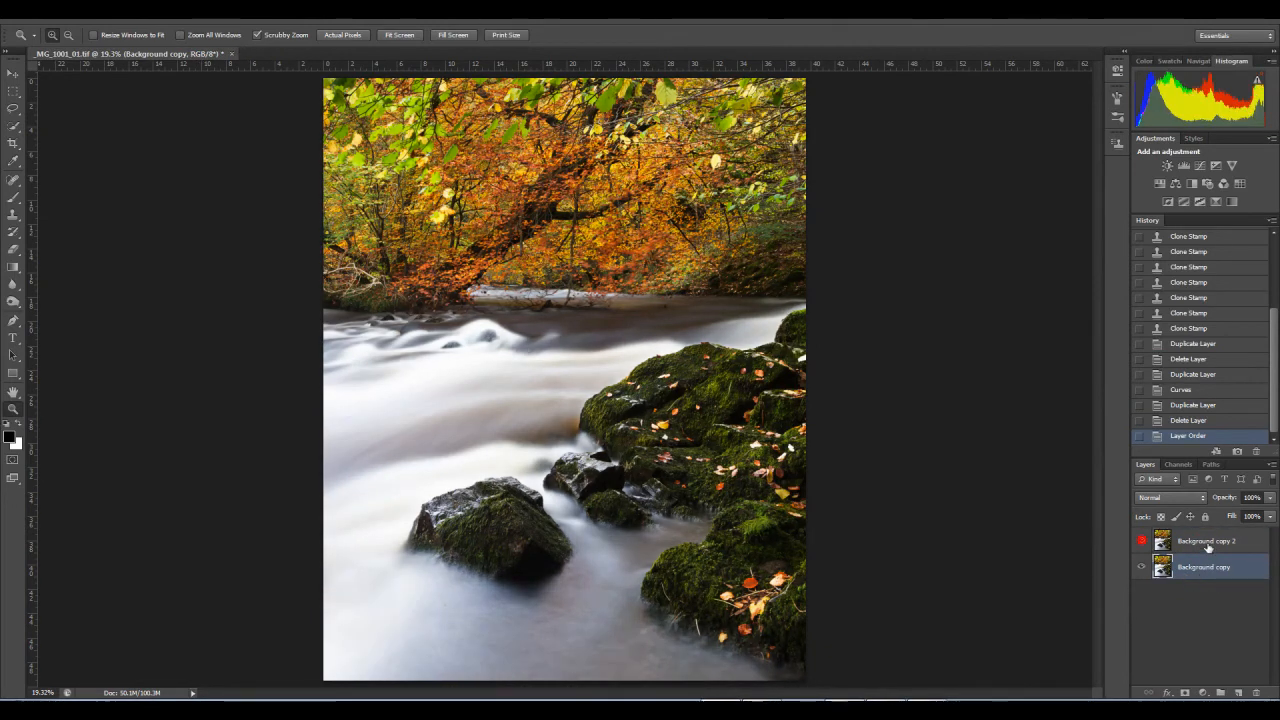
left_click(1205, 541)
left_click(1185, 692)
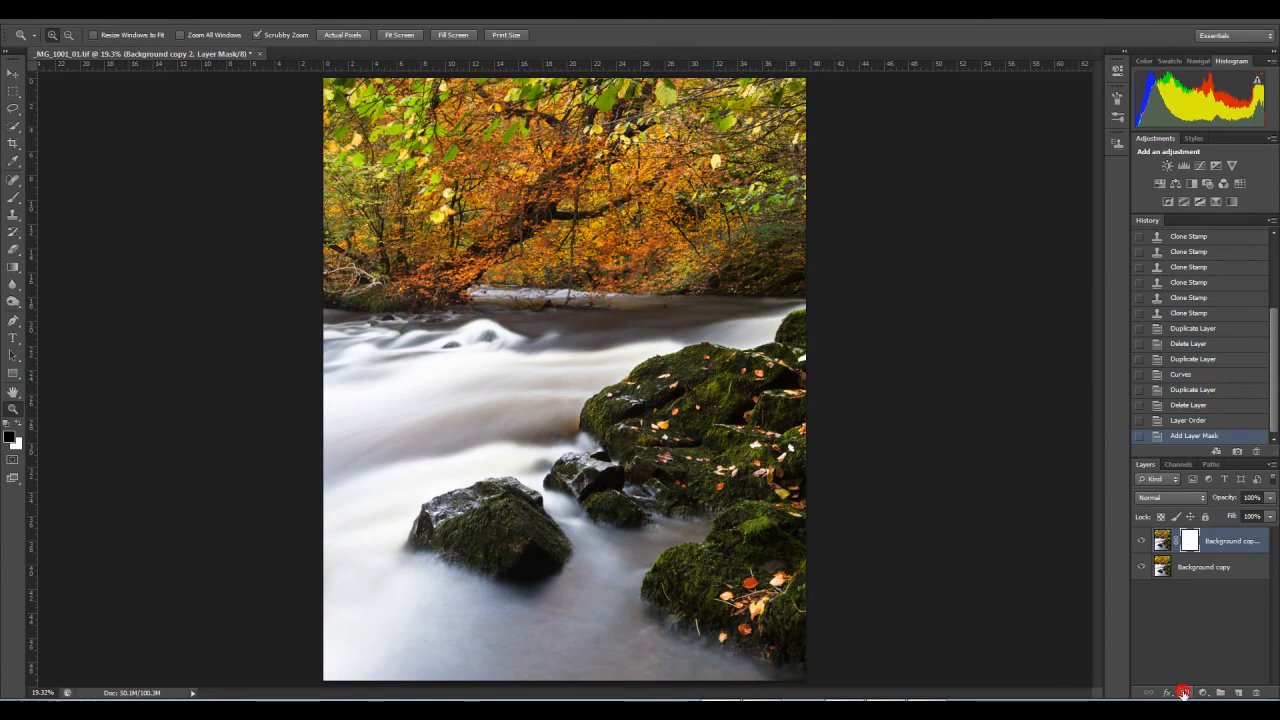
Step: Set up the Brush tool for mask painting with a 1200 px size and 68% opacity
left_click(13, 197)
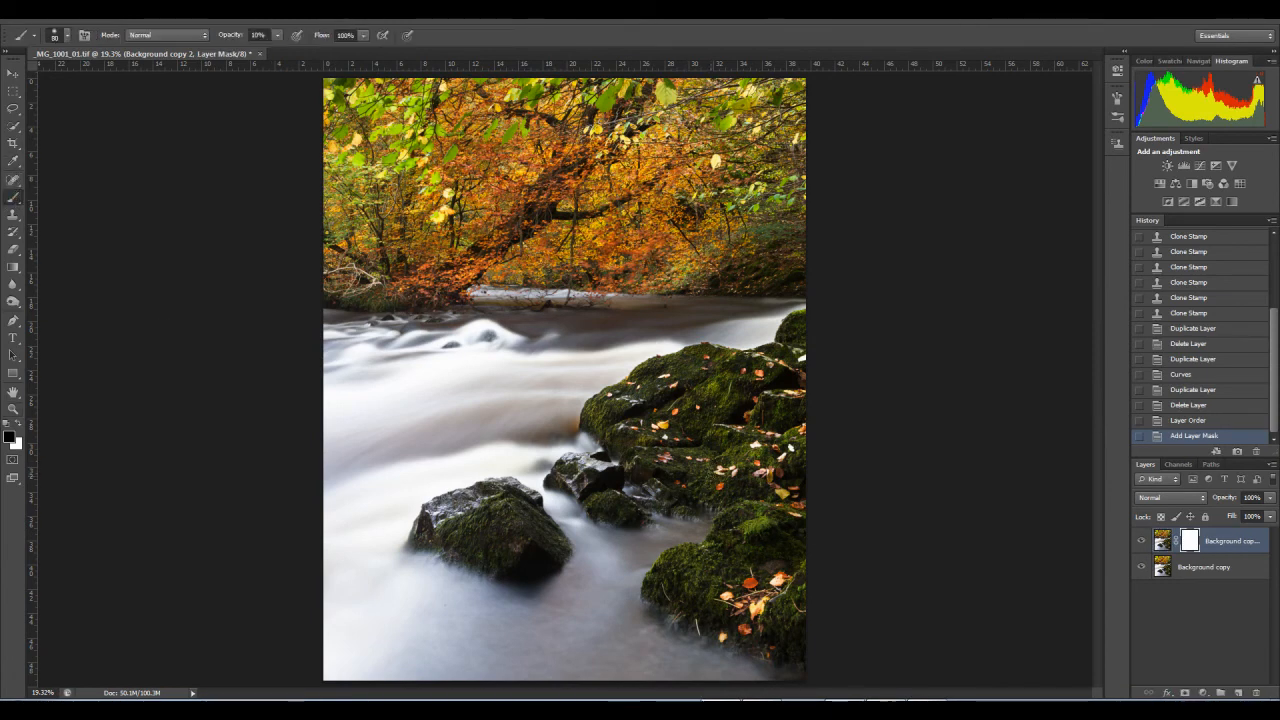
key("]")
key("]")
key("]")
key("]")
key("]")
key("]")
key("]")
key("]")
key("]")
key("]")
key("]")
key("]")
key("]")
left_click(751, 442)
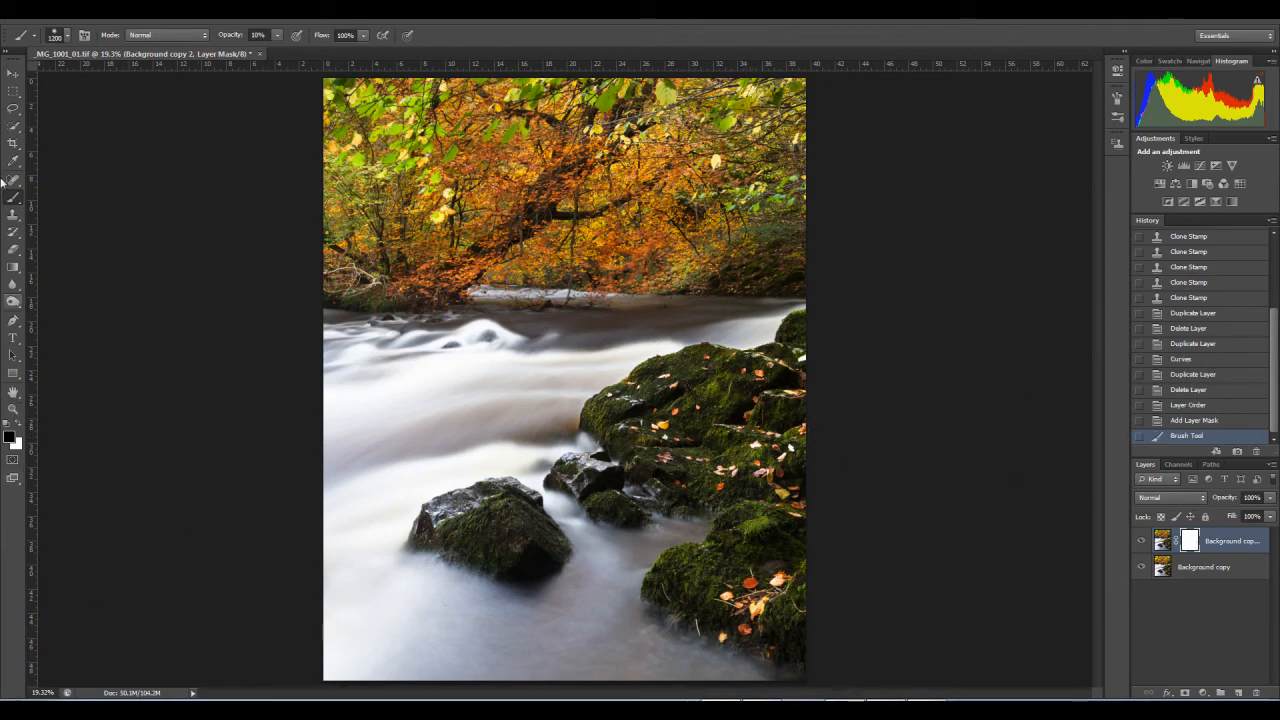
left_click(275, 36)
left_click_drag(321, 57, 317, 57)
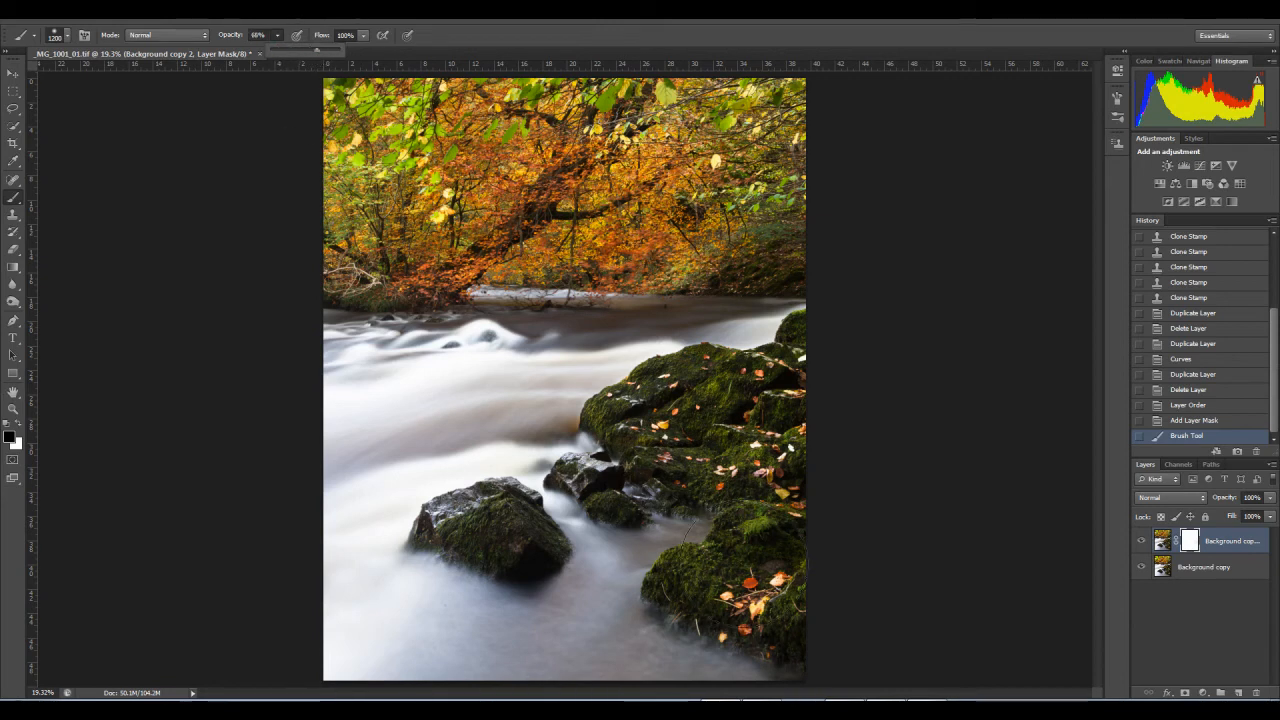
Step: Paint black on the layer mask over the mossy rocks on the right bank to reveal the contrast adjustment there
left_click(758, 450)
left_click(774, 418)
left_click(766, 386)
left_click(686, 409)
left_click(663, 420)
left_click(733, 480)
left_click(752, 521)
left_click(786, 588)
left_click(789, 556)
left_click(793, 483)
left_click(785, 410)
left_click(784, 399)
Step: Reduce the brush size and paint the mask black over the large foreground rock in the water
key("[")
key("[")
key("[")
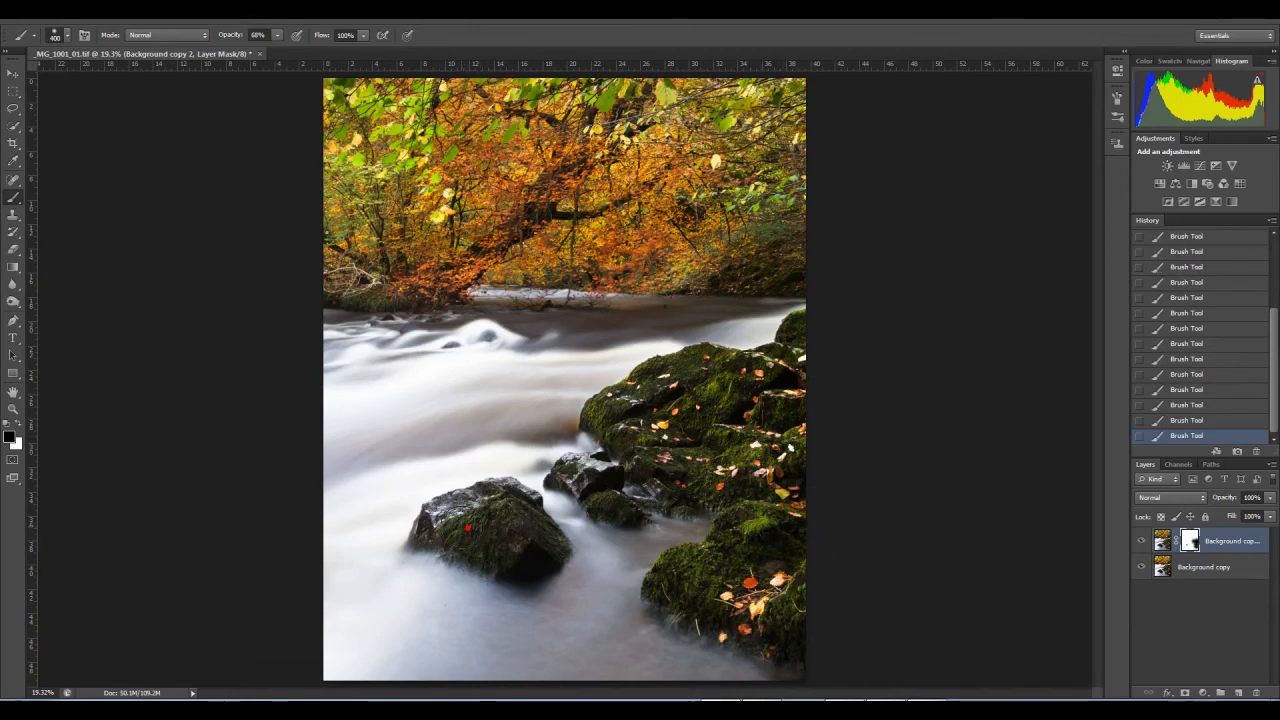
key("[")
key("[")
left_click(463, 531)
Step: Paint white on the top layer's mask with a larger brush to reduce the contrast effect on the right bank's rocks
left_click(1197, 569)
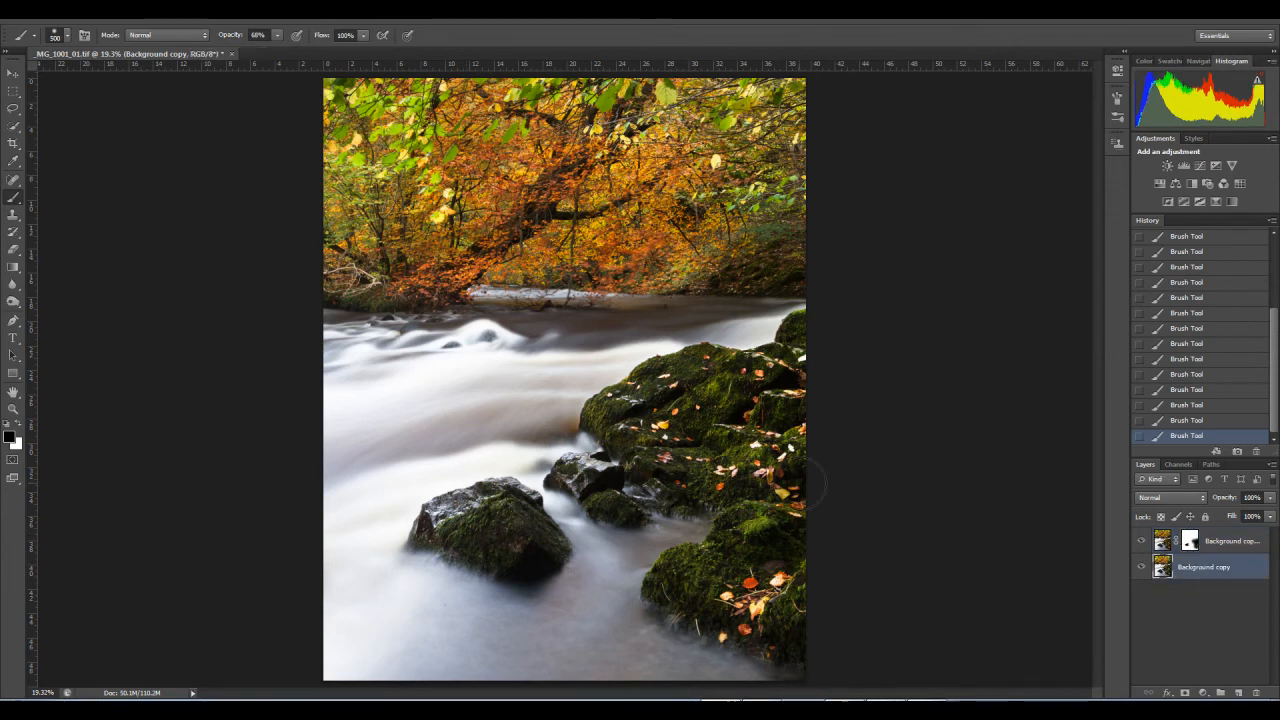
left_click(1190, 542)
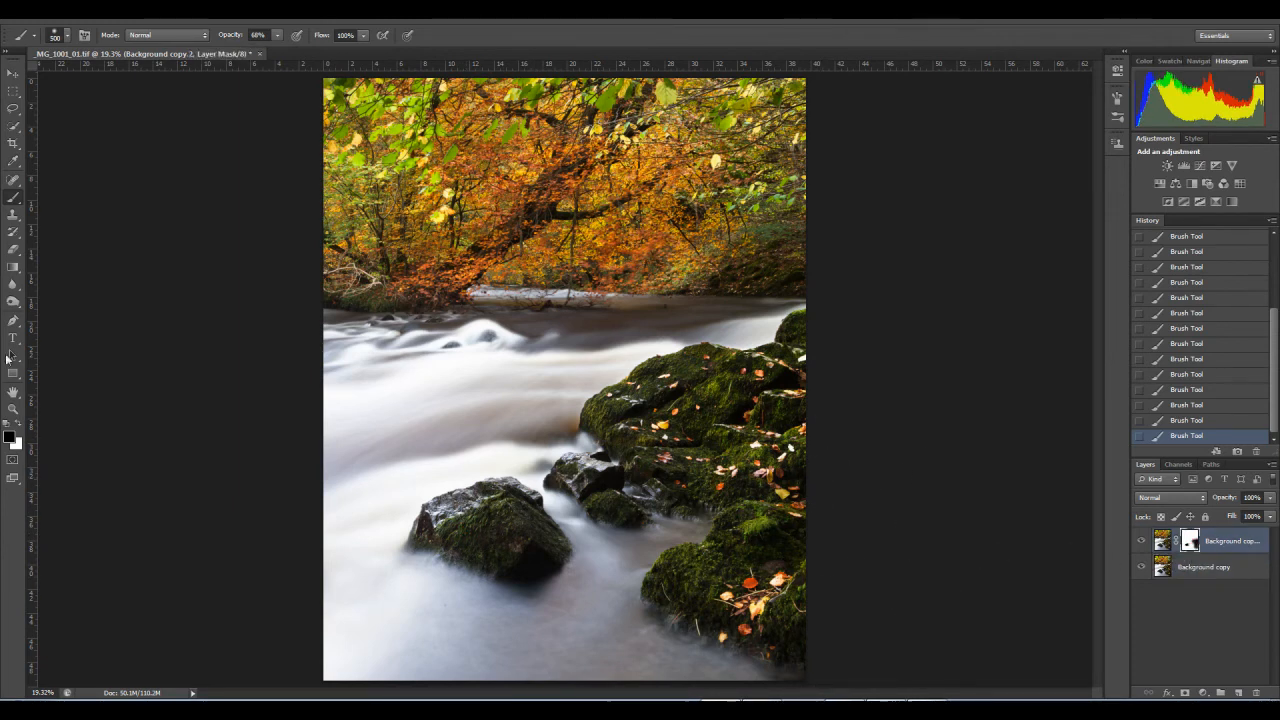
left_click(17, 427)
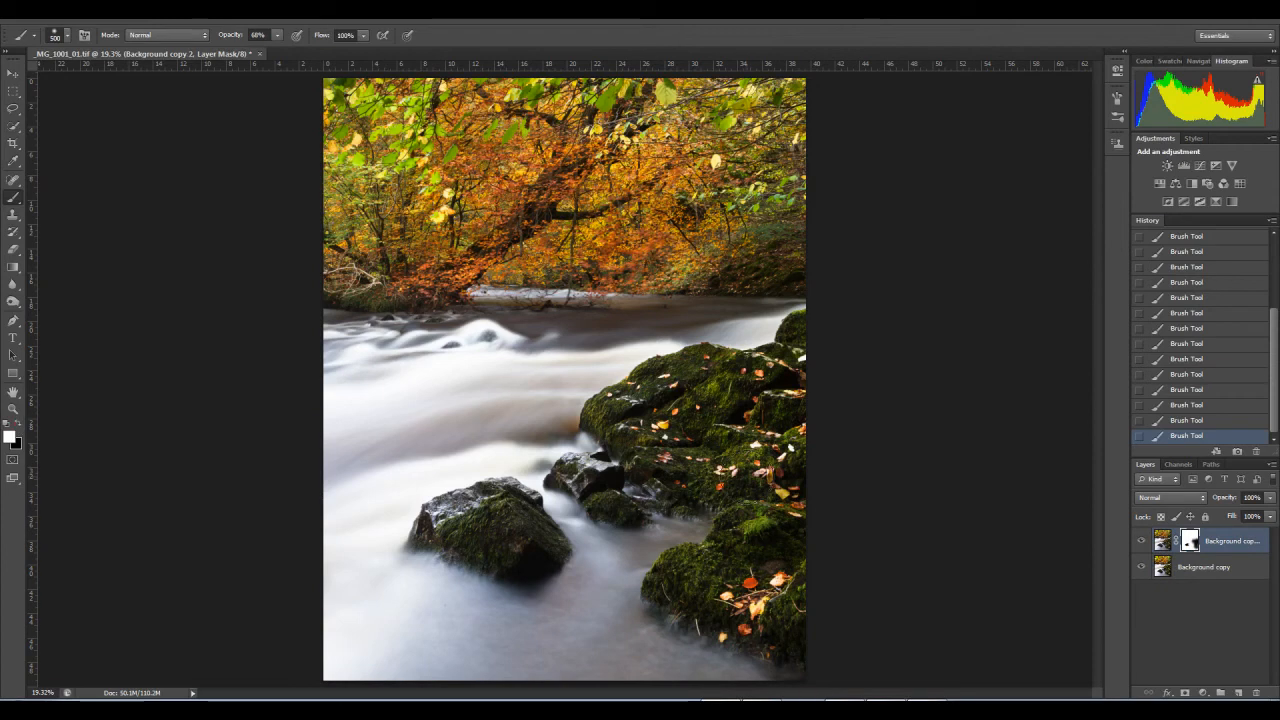
key("bracketright")
key("bracketright")
left_click(784, 384)
mouse_move(784, 384)
left_mouse_down()
mouse_move(684, 453)
mouse_move(764, 515)
mouse_move(757, 539)
left_mouse_up()
Step: Apply a Vibrance adjustment to the curves-adjusted bottom layer
left_click(1200, 567)
key("x")
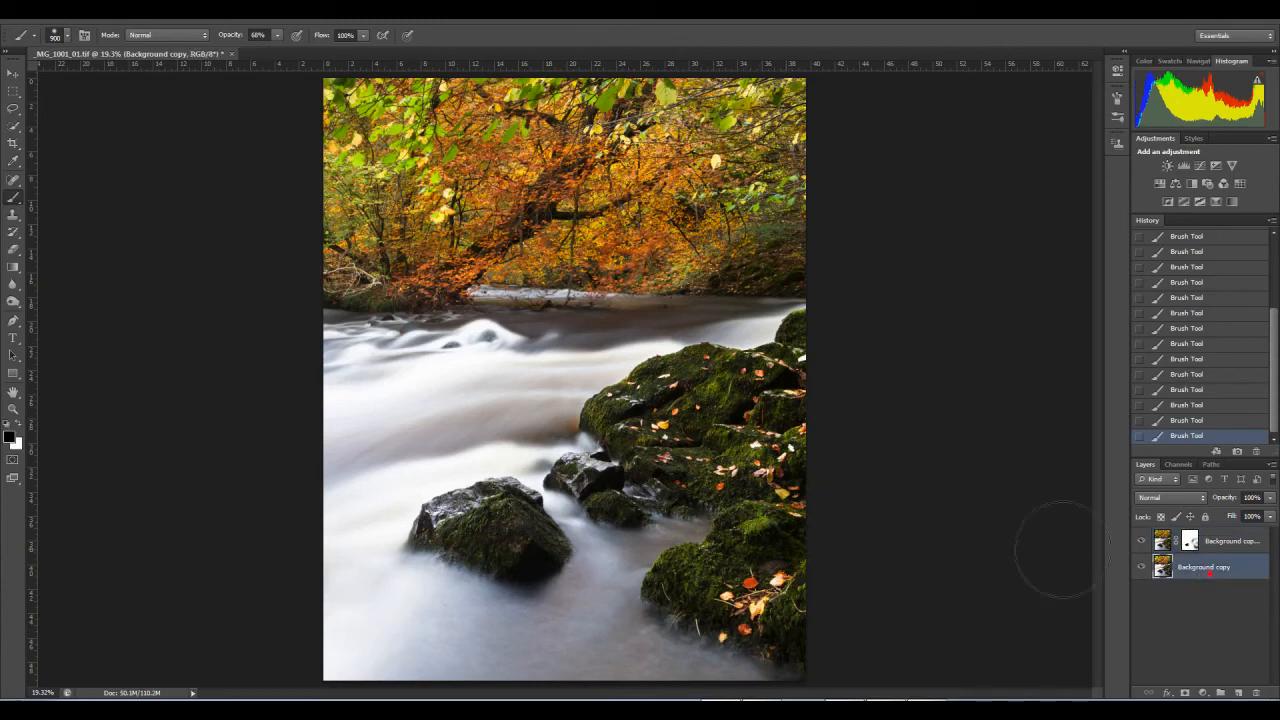
left_click(86, 14)
left_click(114, 49)
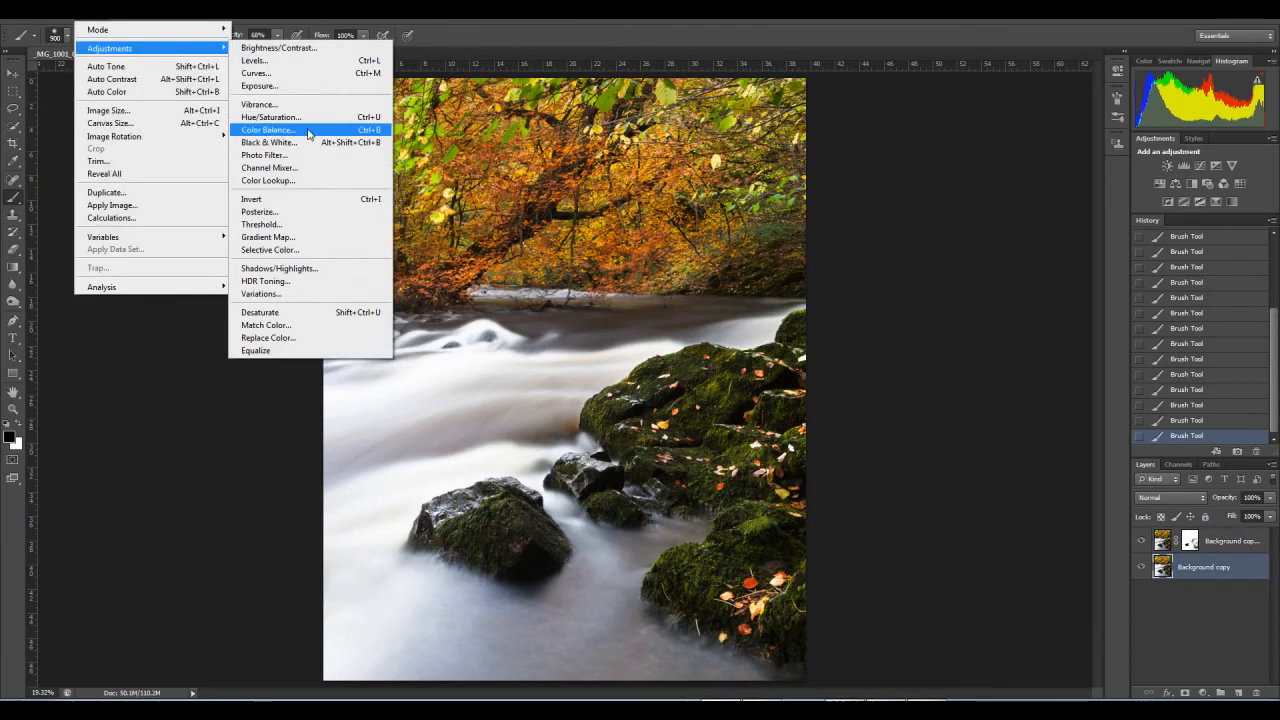
left_click(258, 104)
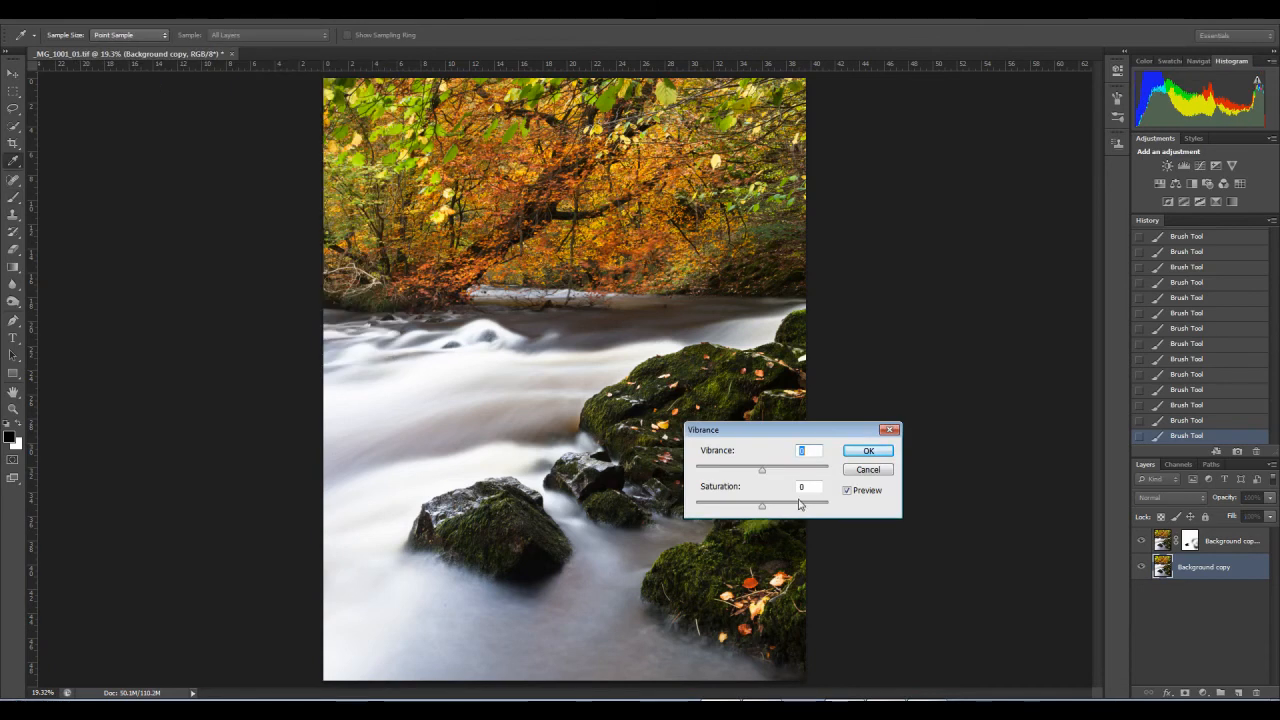
left_click_drag(766, 475, 882, 324)
left_click(974, 337)
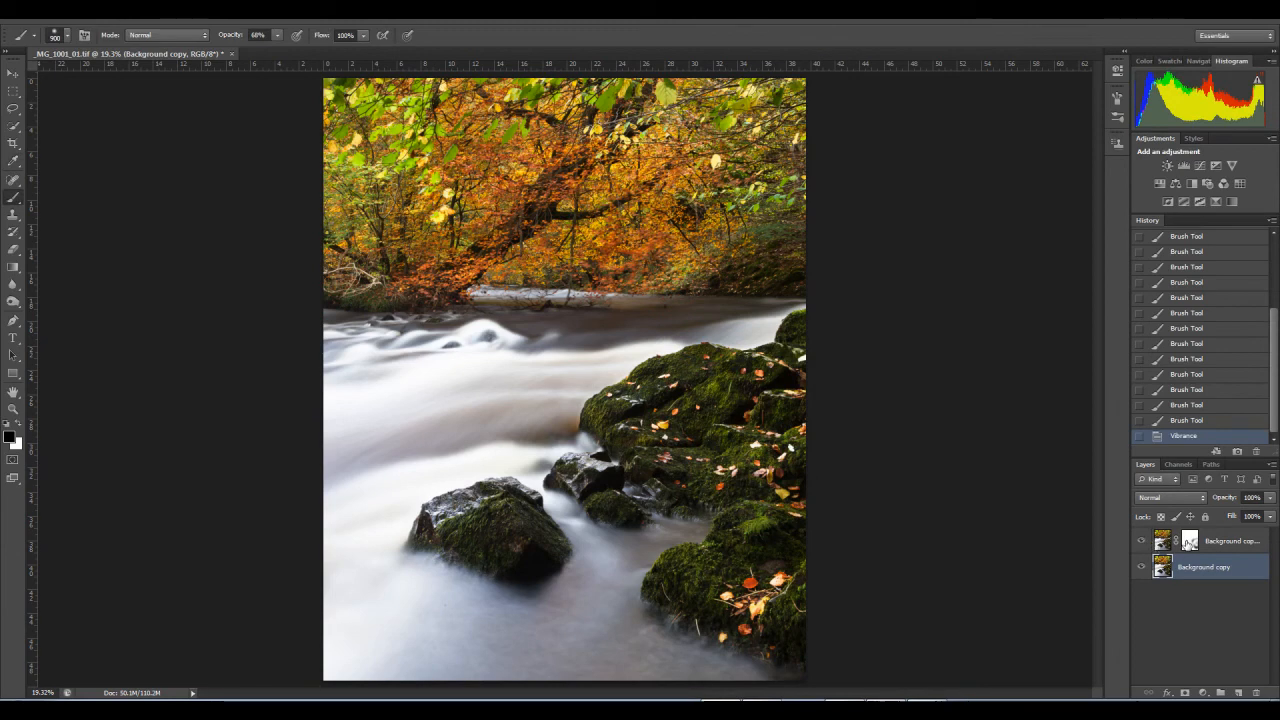
Step: Paint black on the top layer's mask over the upper right-bank rocks and the small rocks in midstream
left_click(1189, 541)
key("x")
key("bracketright")
key("bracketright")
left_click(722, 408)
left_click(635, 418)
key("bracketleft")
left_click(616, 511)
Step: Paint black on the mask with a smaller brush over the large foreground rock and the leaf-strewn rocks at the lower right bank
key("bracketleft")
key("bracketleft")
left_click(484, 527)
left_click(464, 528)
left_click(693, 564)
left_click(682, 575)
left_click(765, 587)
left_click(774, 600)
left_click(788, 607)
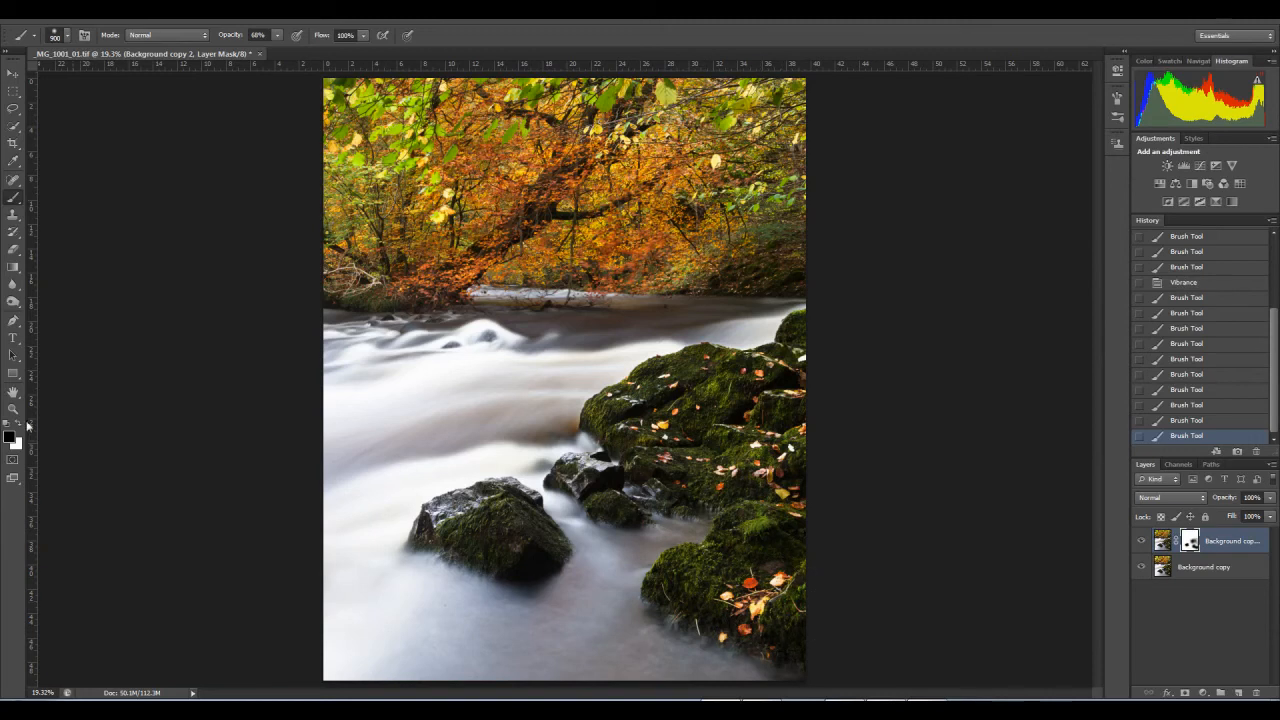
Step: Paint white on the mask over the leaf-strewn lower right rocks to tone the adjustment back down there
left_click(20, 425)
left_click(774, 566)
left_click(772, 585)
left_click(762, 604)
left_click(755, 610)
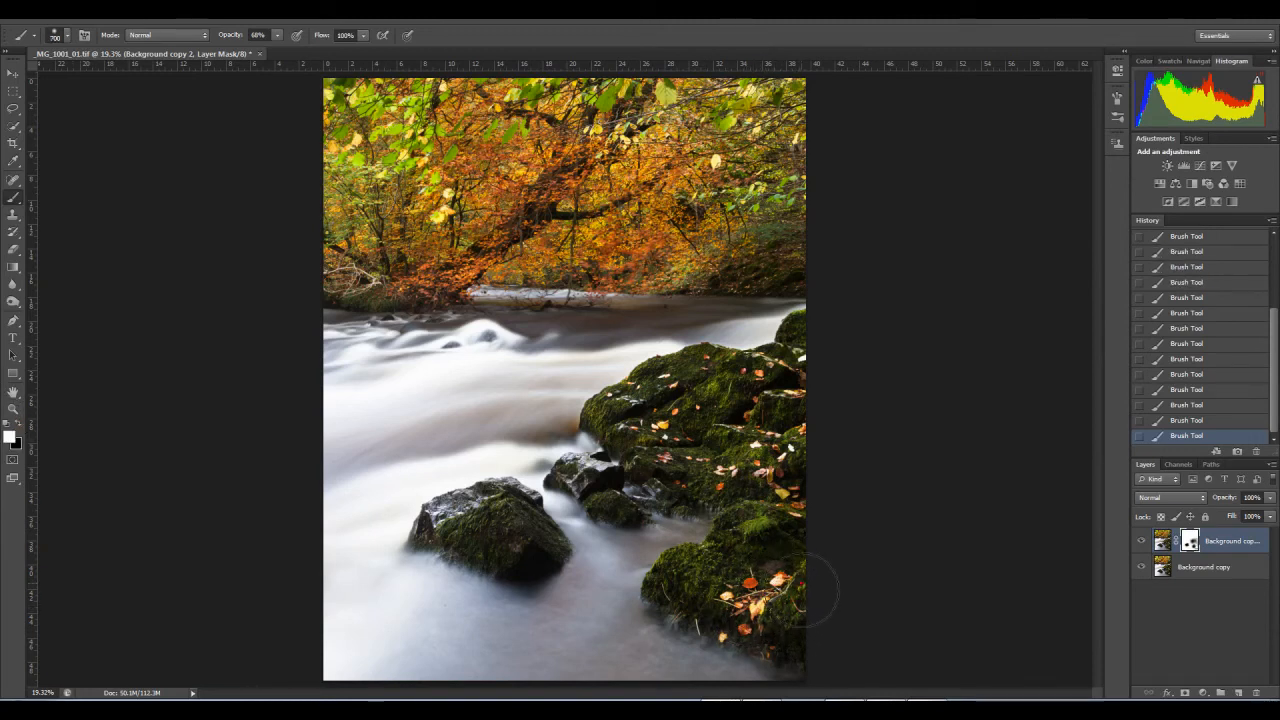
right_click(1190, 546)
left_click(1187, 556)
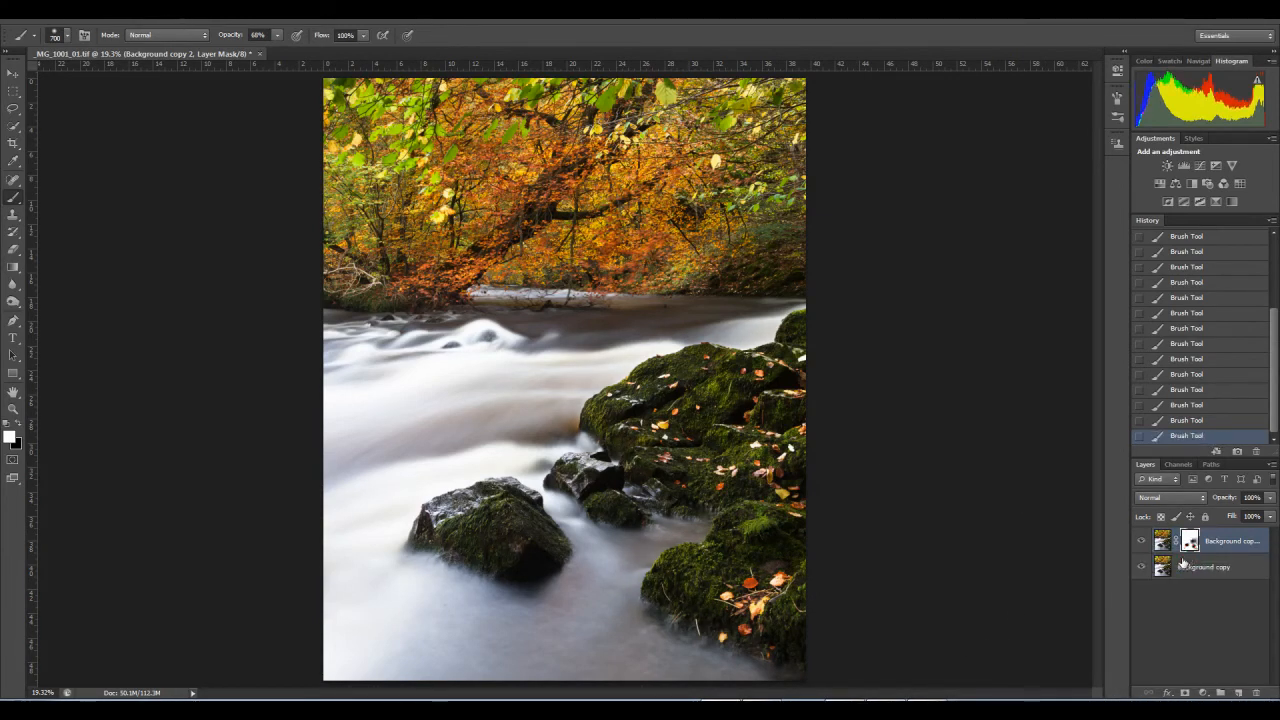
key("ctrl+z")
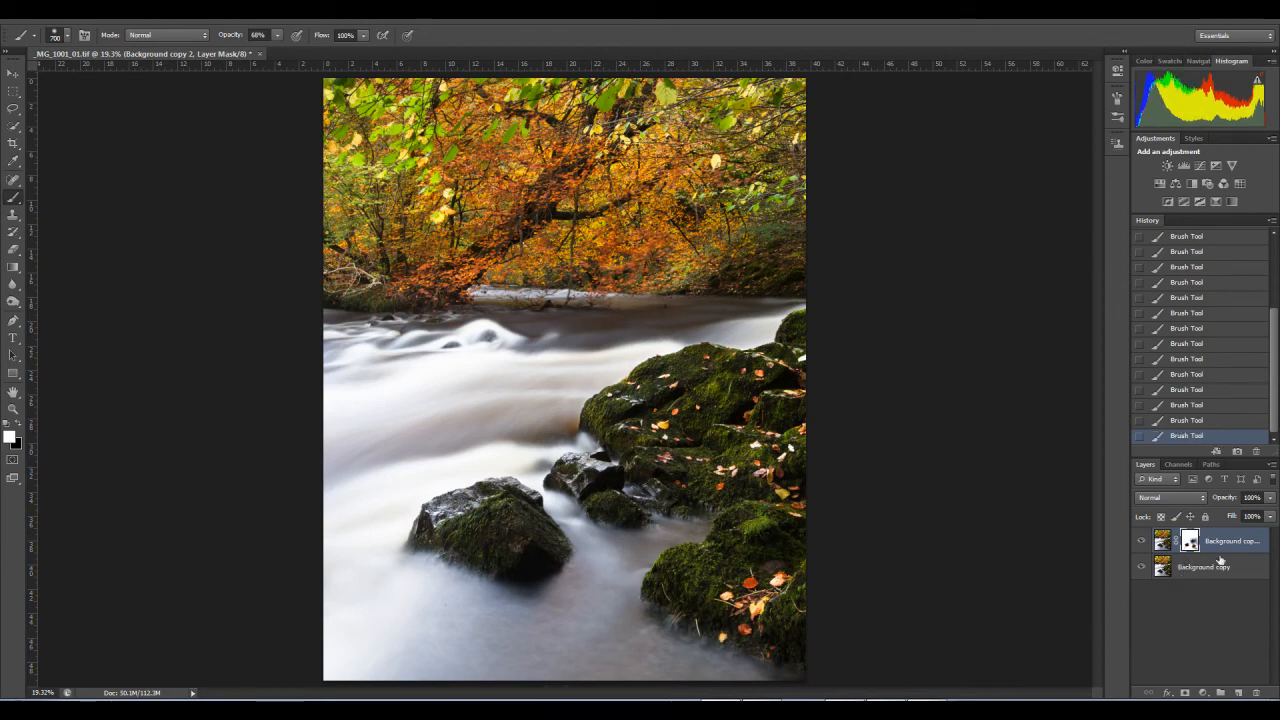
Step: Flatten the image and duplicate the flattened Background layer
left_click(1272, 466)
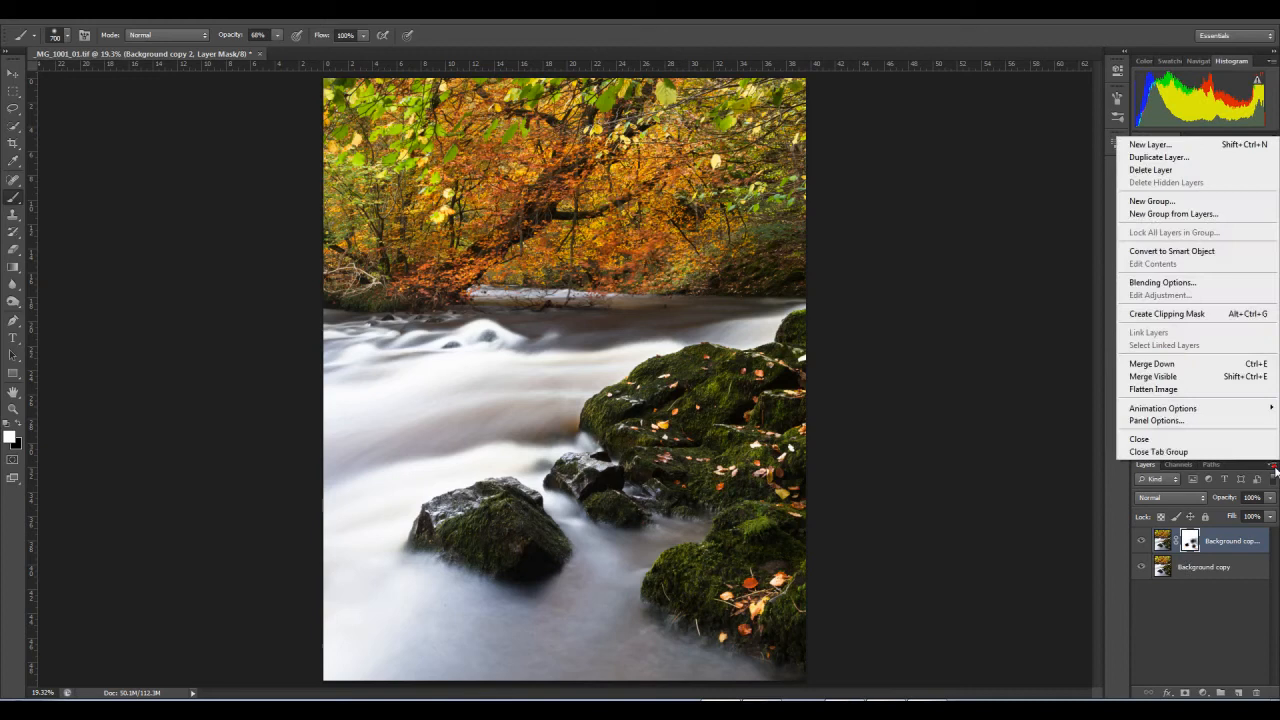
left_click(1187, 391)
left_click_drag(1178, 551, 1239, 692)
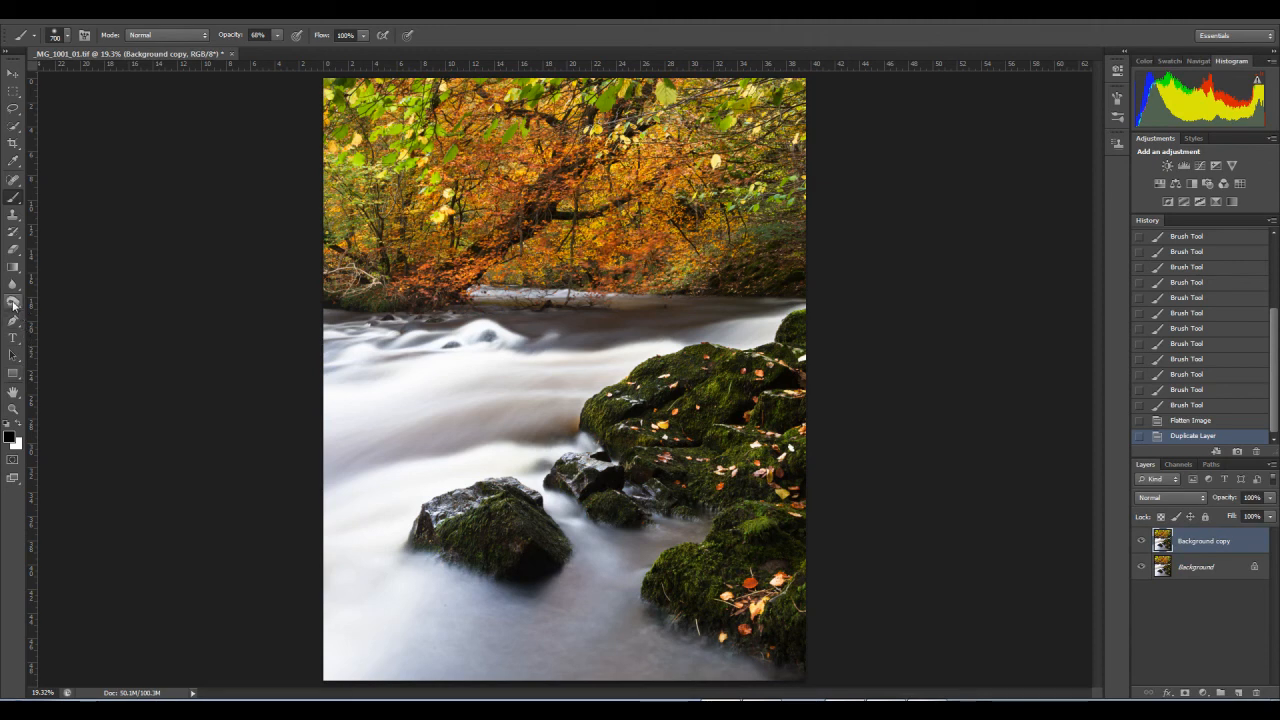
Step: Dodge the midtones of the large foreground rock on the Background copy layer at 8% exposure with a 600-pixel brush
left_click(13, 302)
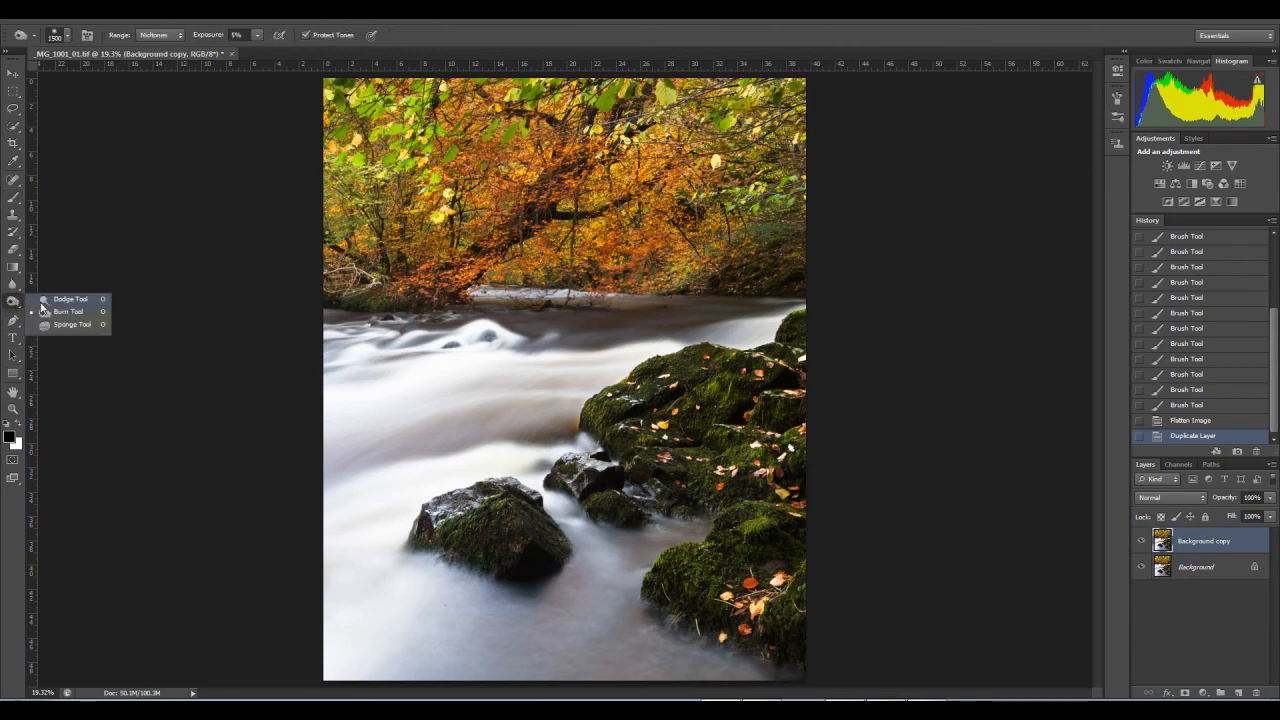
left_click(45, 301)
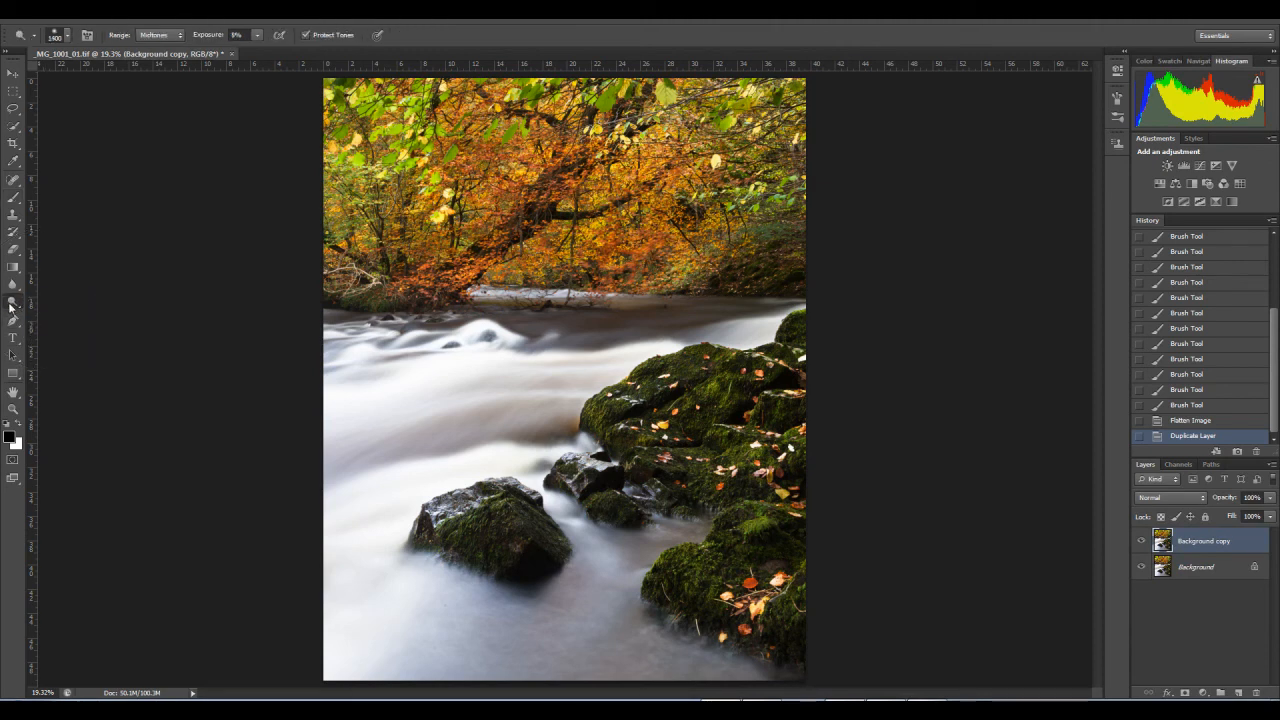
left_click(12, 305)
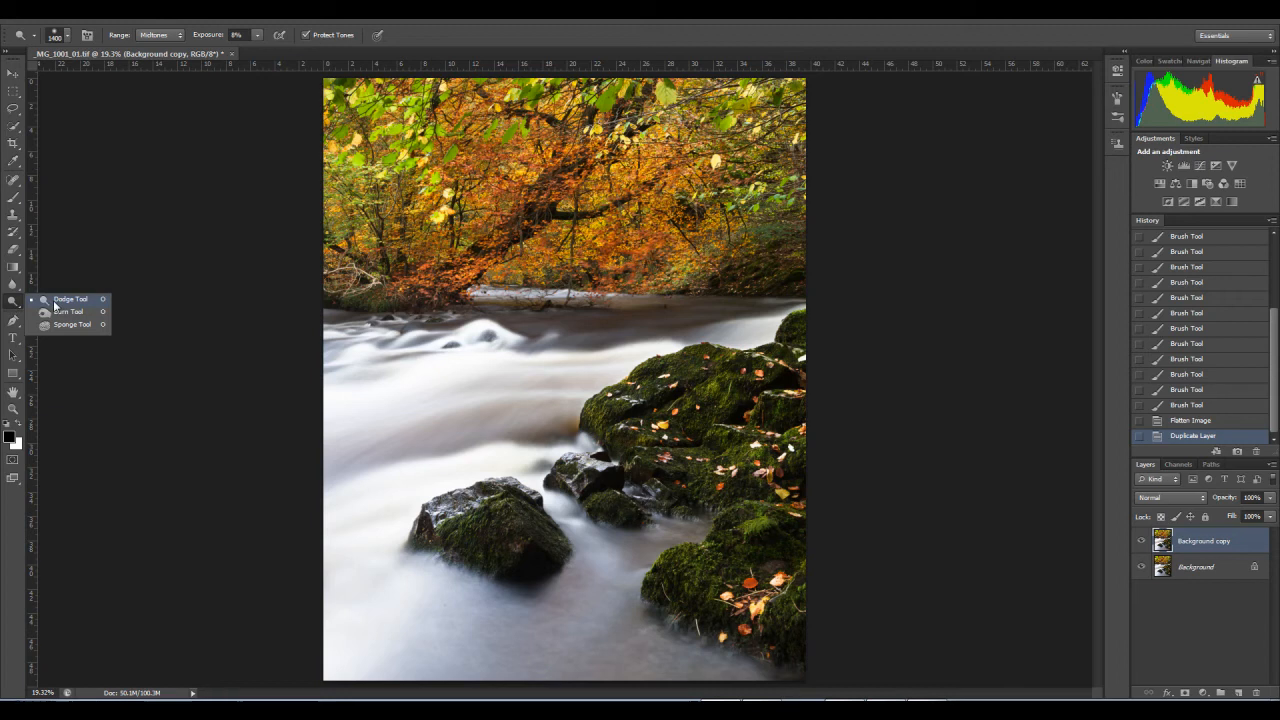
left_click(57, 300)
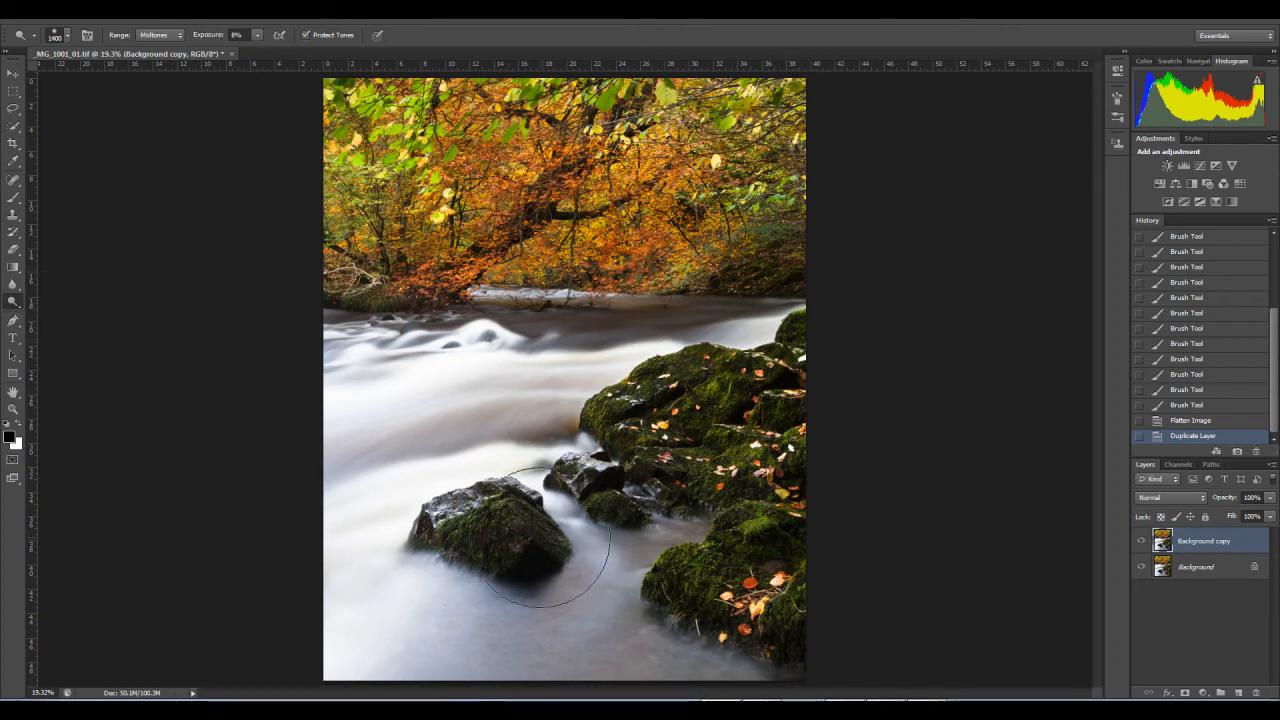
left_click(13, 409)
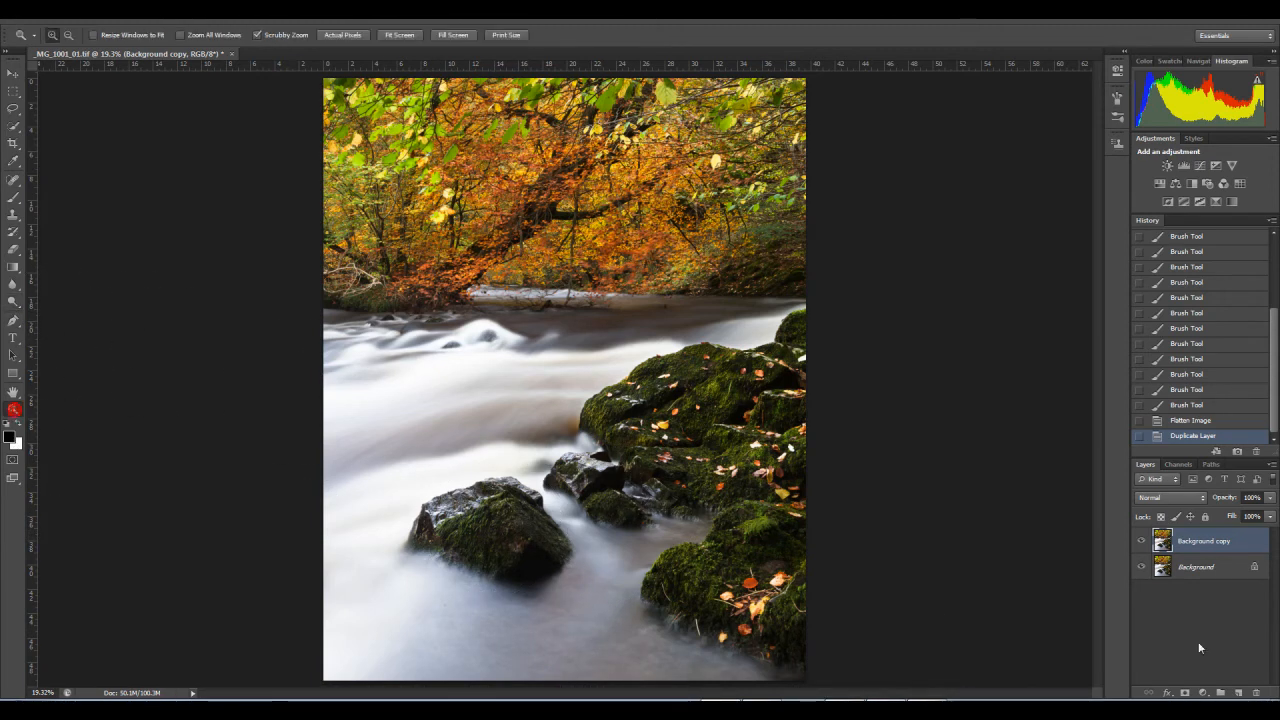
left_click_drag(477, 512, 455, 542)
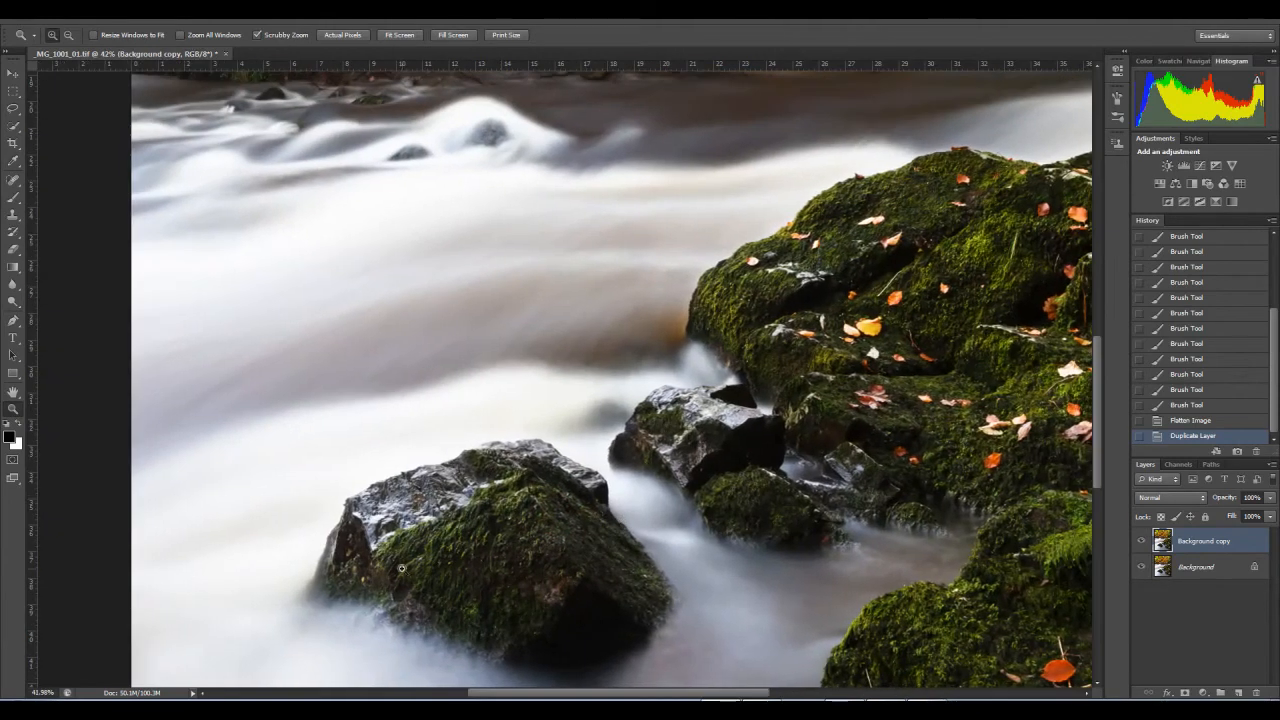
left_click(14, 198)
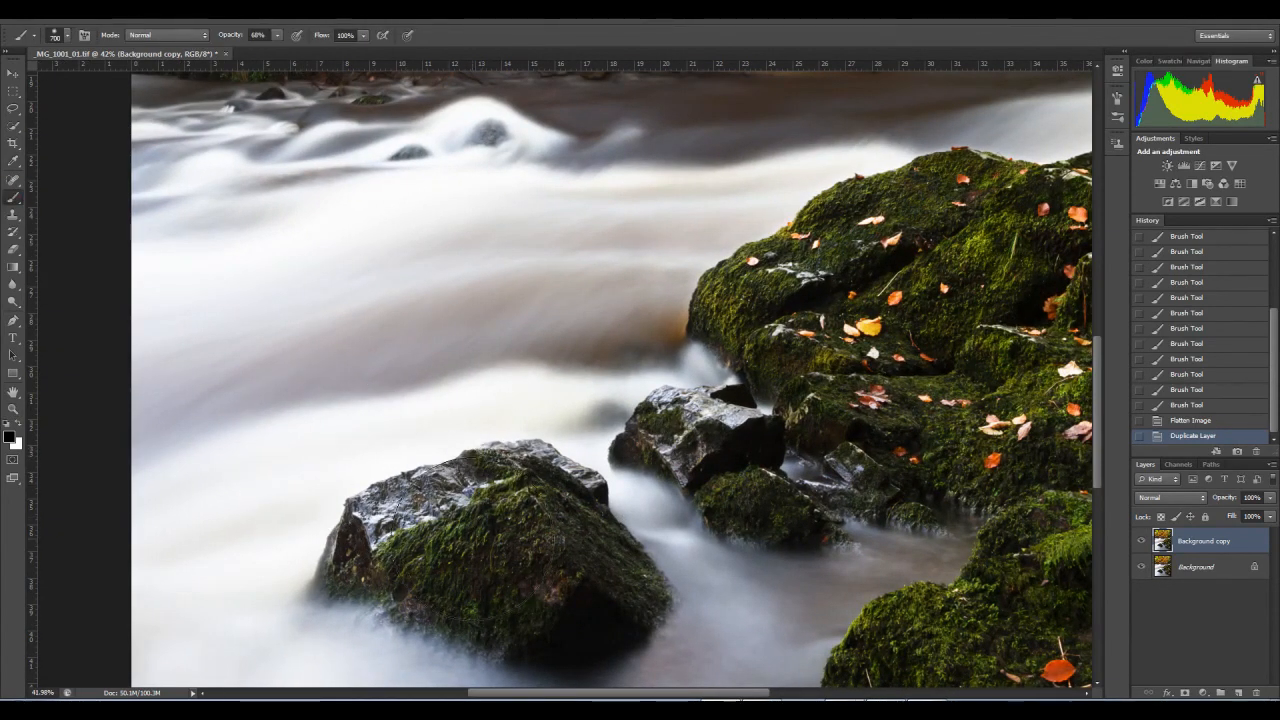
left_click(14, 300)
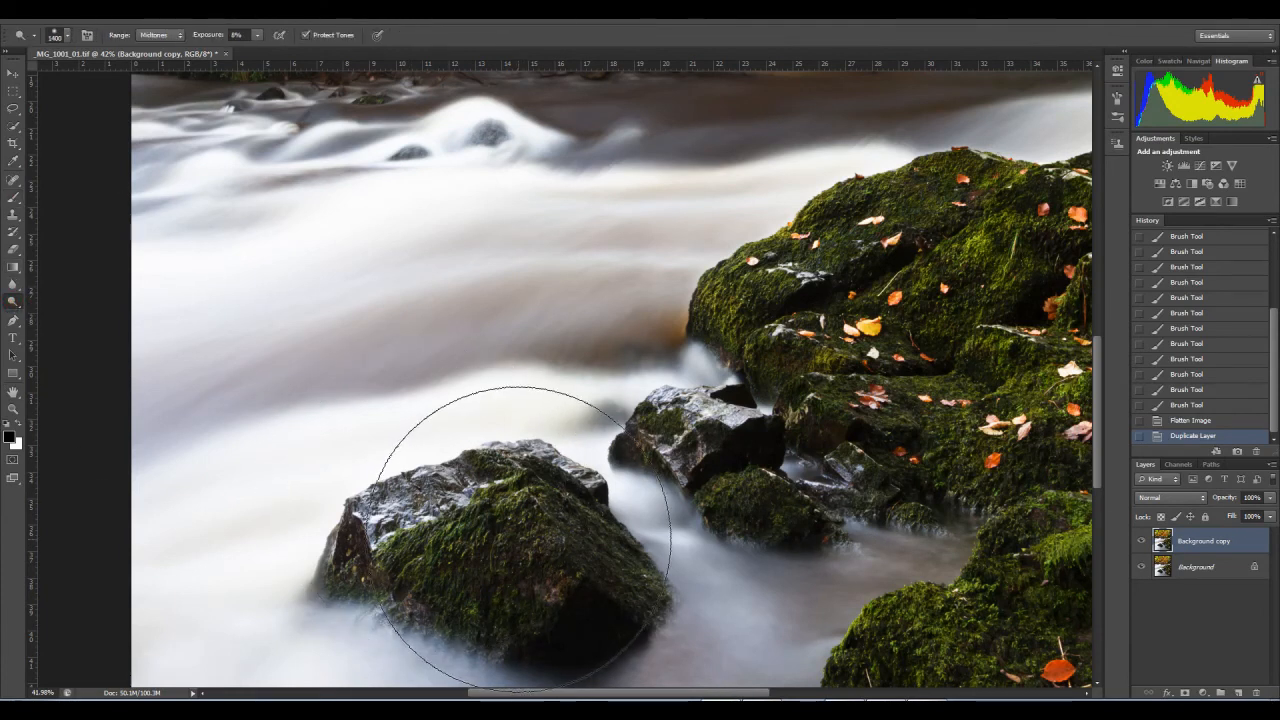
key("bracketleft")
key("bracketleft")
key("bracketleft")
key("bracketleft")
key("bracketleft")
key("bracketleft")
key("bracketleft")
key("bracketleft")
left_click(520, 526)
left_click(518, 525)
left_click(514, 526)
left_click(492, 533)
left_click(442, 545)
left_click(428, 549)
left_click(460, 546)
left_click(490, 552)
left_click(547, 582)
left_click(537, 570)
left_click(525, 562)
left_click(506, 556)
left_click(465, 550)
left_click(456, 562)
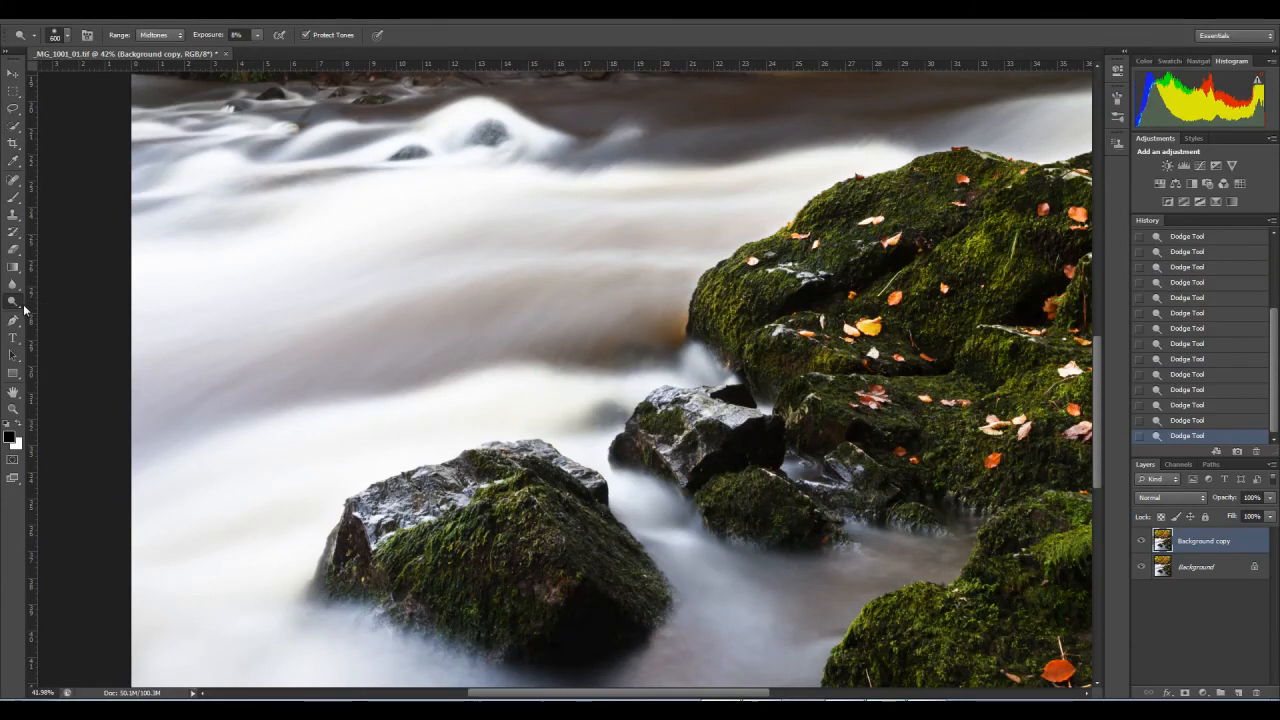
Step: Burn the midtones of the large foreground rock's base and upper surfaces at 5% exposure with a 400-pixel brush
right_click(14, 302)
left_click(58, 316)
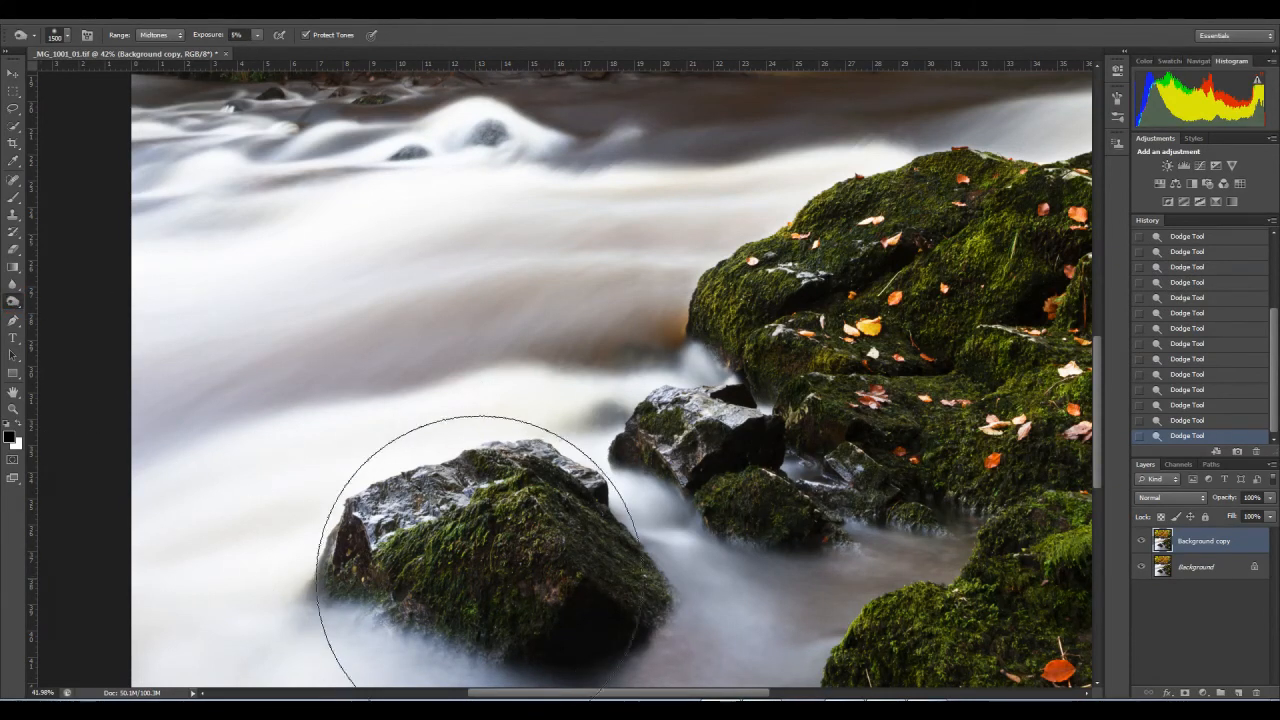
key("bracketleft")
key("bracketleft")
key("bracketleft")
key("bracketleft")
key("bracketleft")
key("bracketleft")
left_click(482, 565)
left_click(492, 567)
left_click(501, 565)
left_click(509, 561)
left_click(517, 555)
left_click(523, 548)
left_click(494, 527)
left_click(456, 512)
left_click(414, 520)
left_click(390, 533)
left_click(380, 545)
left_click(530, 486)
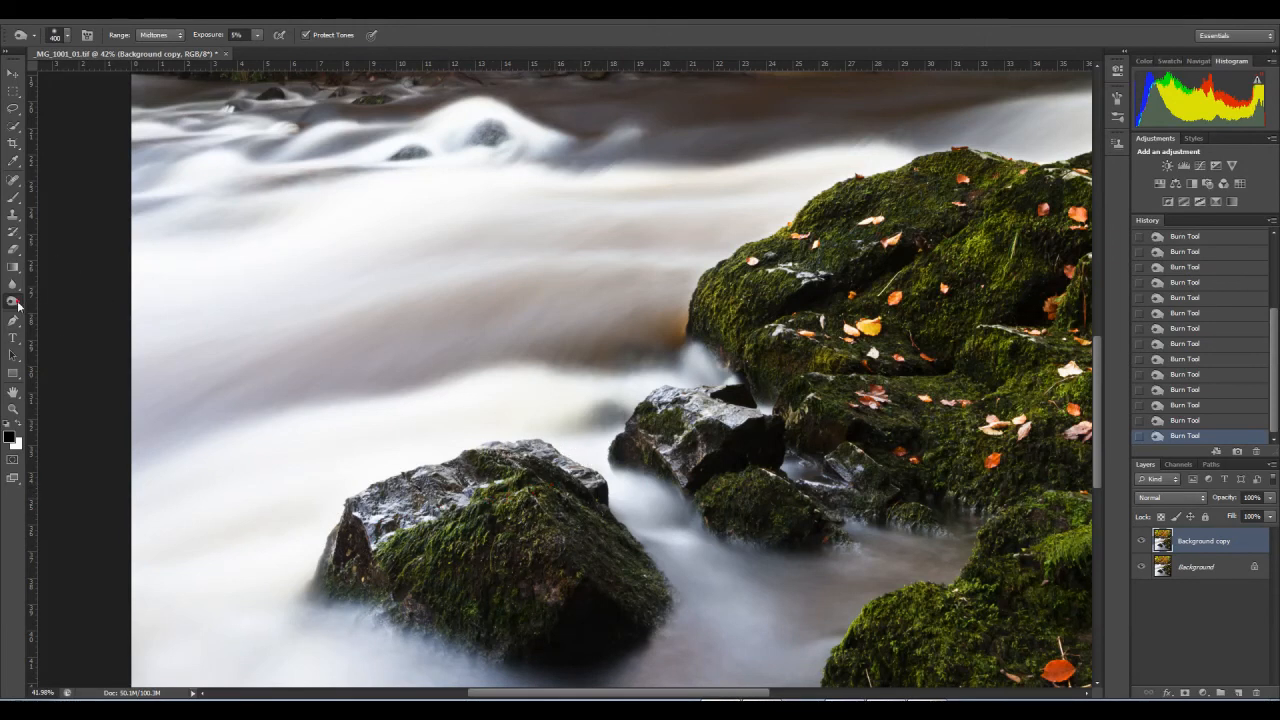
Step: Saturate the moss on the large foreground rock with the Sponge tool at 13% flow and compare it with the layer hidden
left_click(18, 306)
left_click(62, 325)
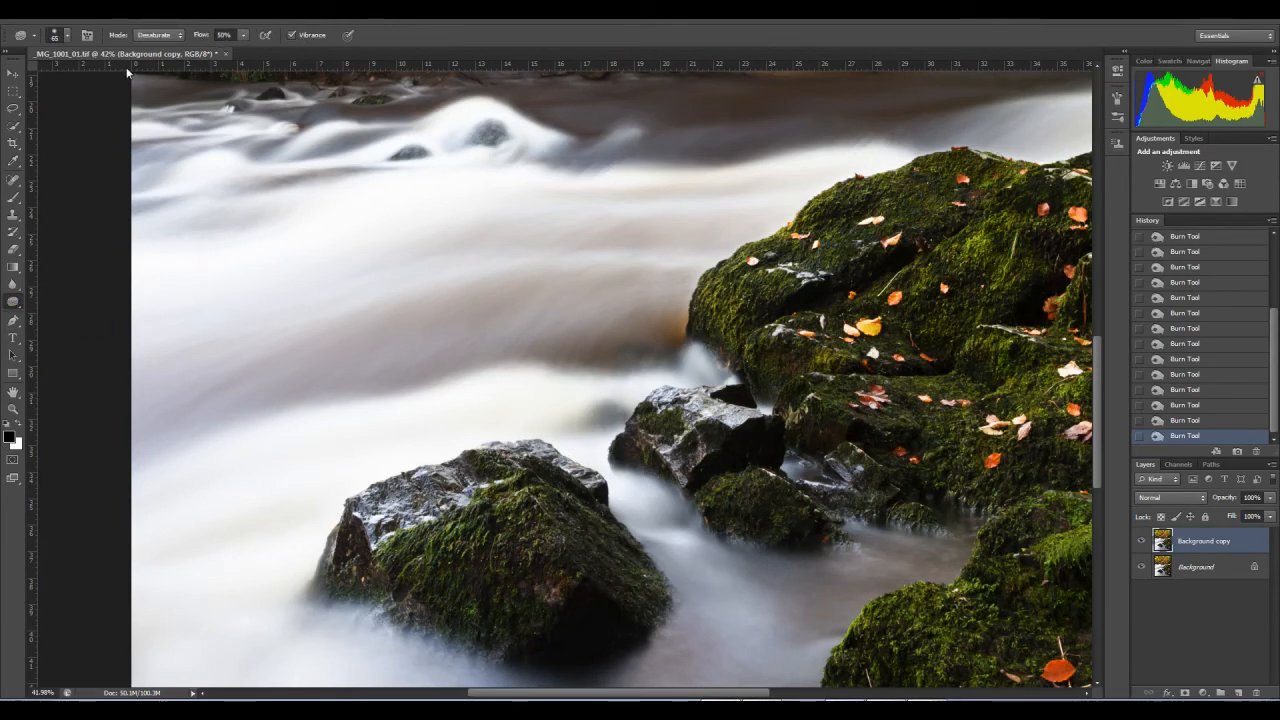
left_click(177, 40)
left_click(167, 57)
left_click(243, 36)
left_click_drag(217, 48, 219, 48)
left_click(506, 523)
left_click(465, 531)
left_click(428, 537)
left_click(372, 540)
left_click(402, 548)
left_click(432, 566)
left_click(459, 582)
left_click(484, 583)
left_click(520, 577)
left_click(566, 564)
left_click(588, 552)
left_click(577, 530)
left_click(558, 510)
left_click(531, 506)
left_click(498, 590)
left_click(558, 535)
left_click(1140, 542)
left_click(1140, 542)
left_click(1140, 542)
left_click(1141, 542)
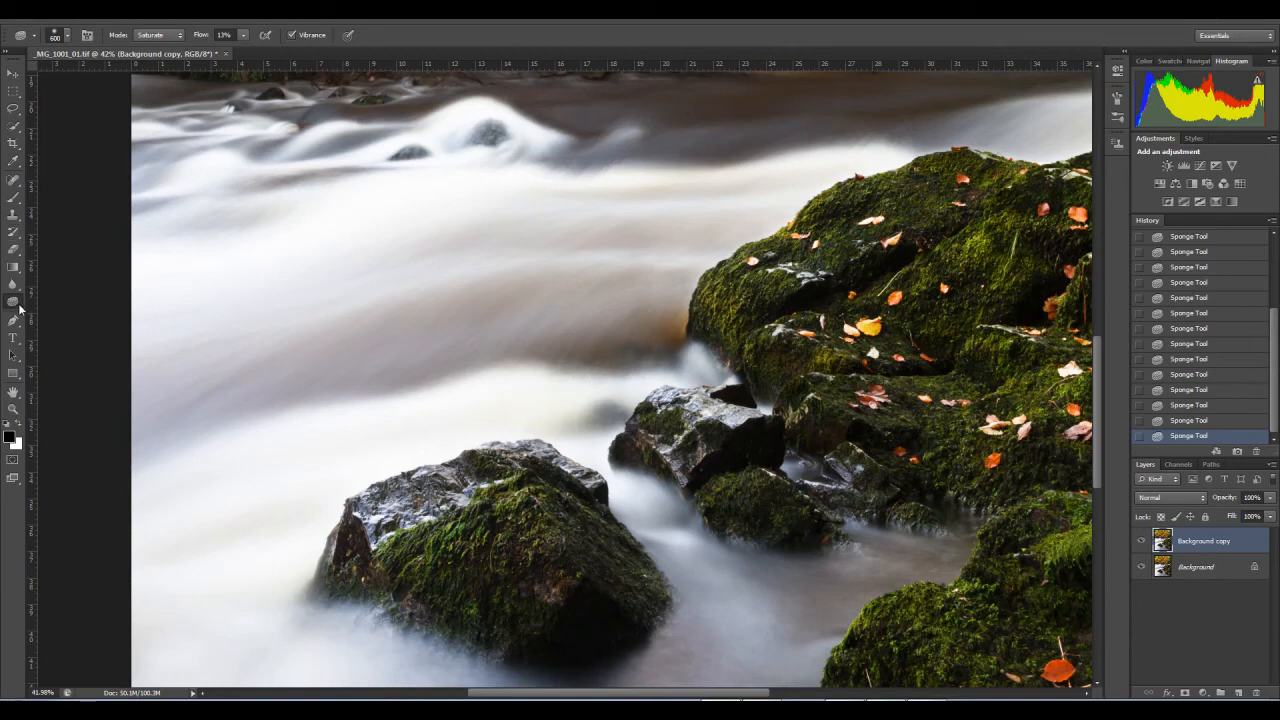
Step: Dodge the midtones at the waterside end of the upper right-bank rock at 8% exposure with a 200-pixel brush
left_click(16, 305)
left_click(46, 300)
left_click_drag(1045, 376, 736, 448)
left_click_drag(556, 334, 618, 310)
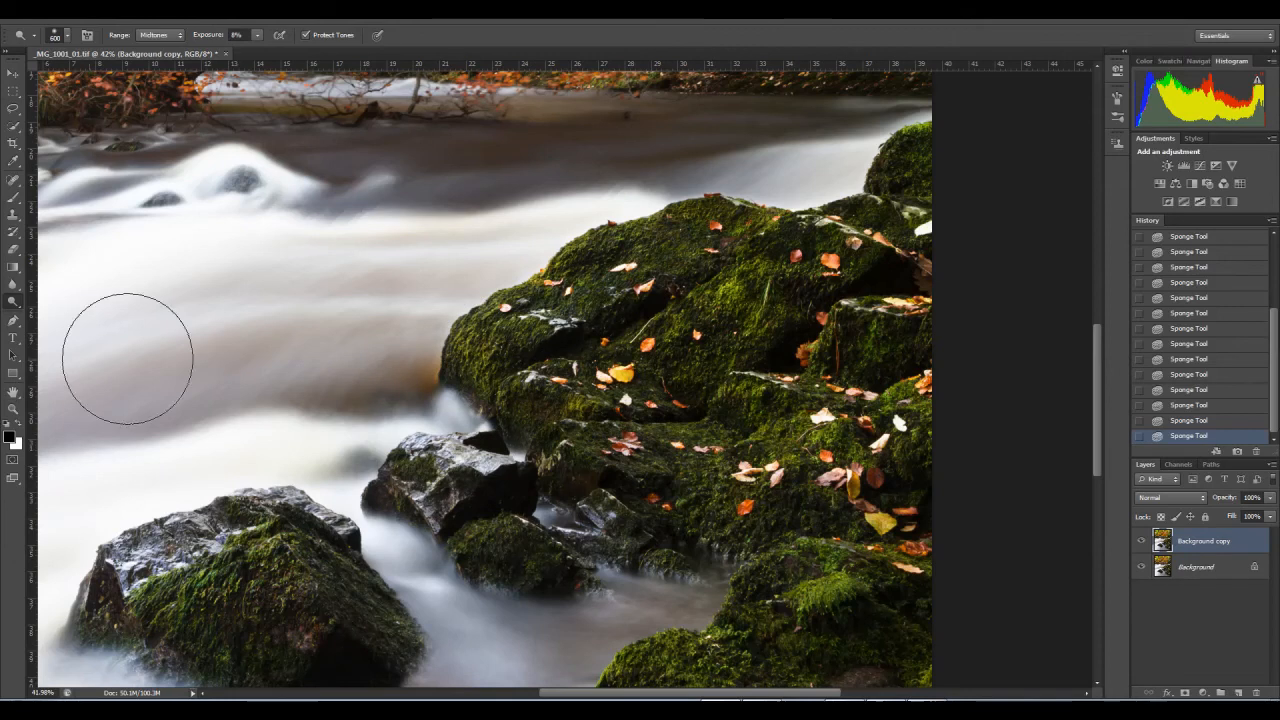
left_click(517, 338)
left_click(500, 350)
left_click(501, 357)
left_click(493, 366)
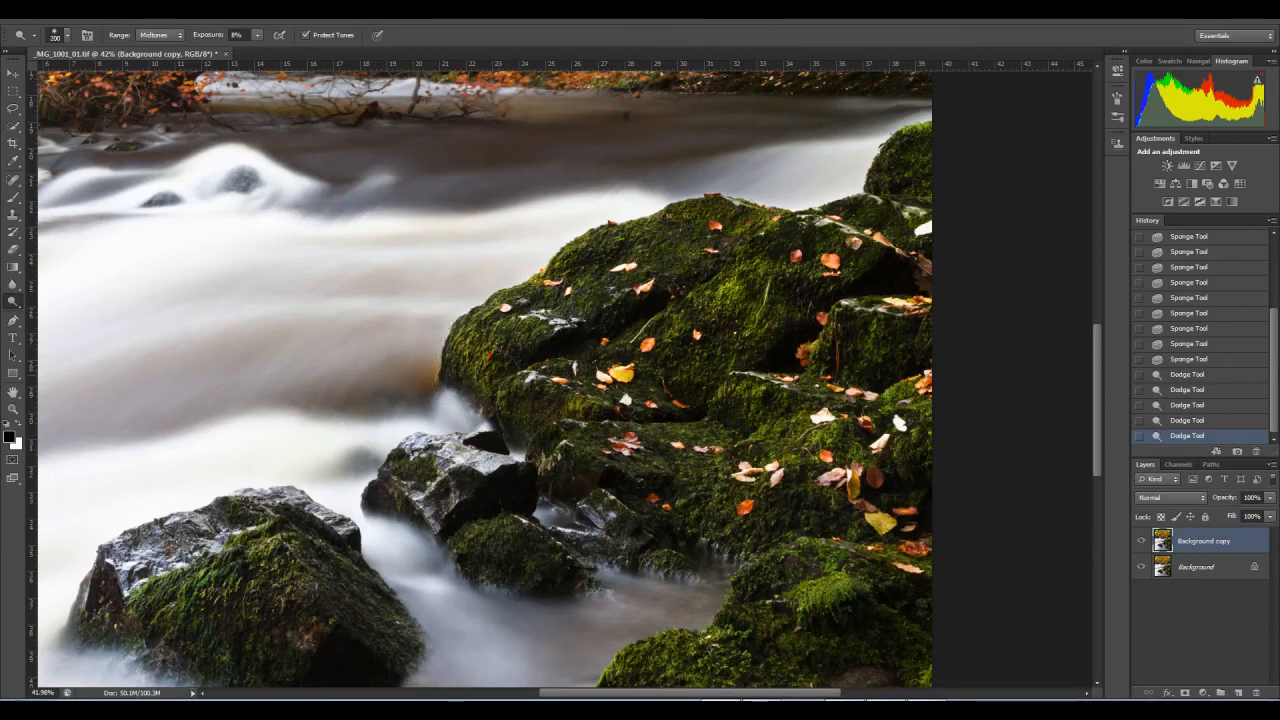
Step: Dodge the mossy faces of the right-bank rocks with a larger brush, down to the bright moss clump on the lower rock
key("bracketright")
key("bracketright")
left_click(738, 295)
left_click(788, 407)
left_click(797, 490)
key("bracketright")
key("bracketright")
key("bracketright")
left_click(820, 600)
left_click(825, 603)
Step: Dodge the small rocks in midstream and the remaining moss on the right-bank rocks with a 250-pixel brush
key("bracketleft")
key("bracketleft")
key("bracketleft")
key("bracketleft")
key("bracketleft")
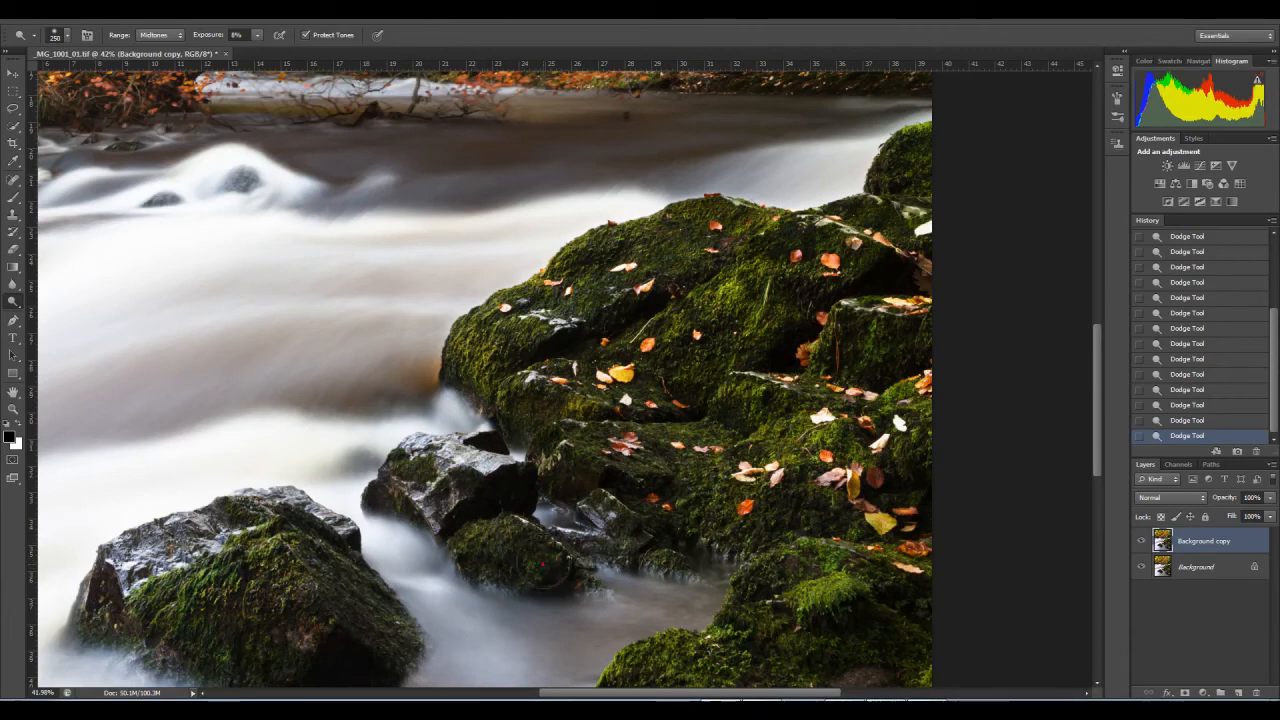
left_click_drag(666, 556, 668, 560)
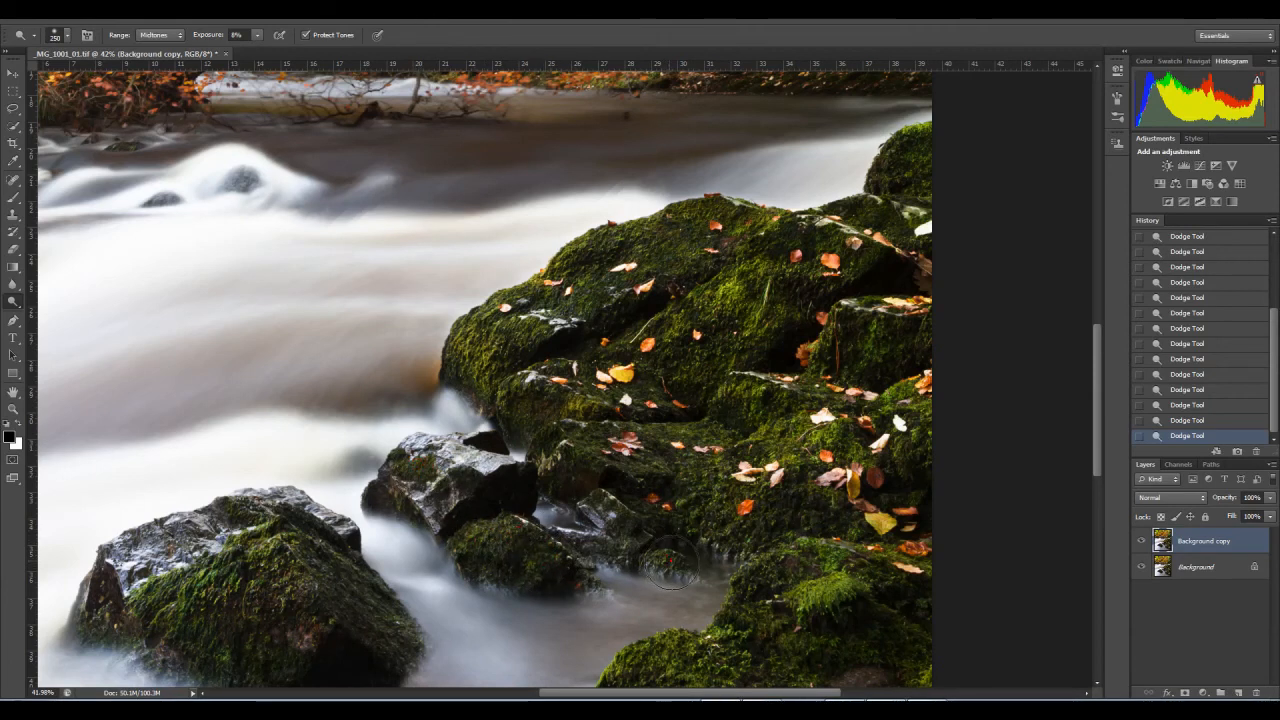
left_click_drag(607, 483, 576, 483)
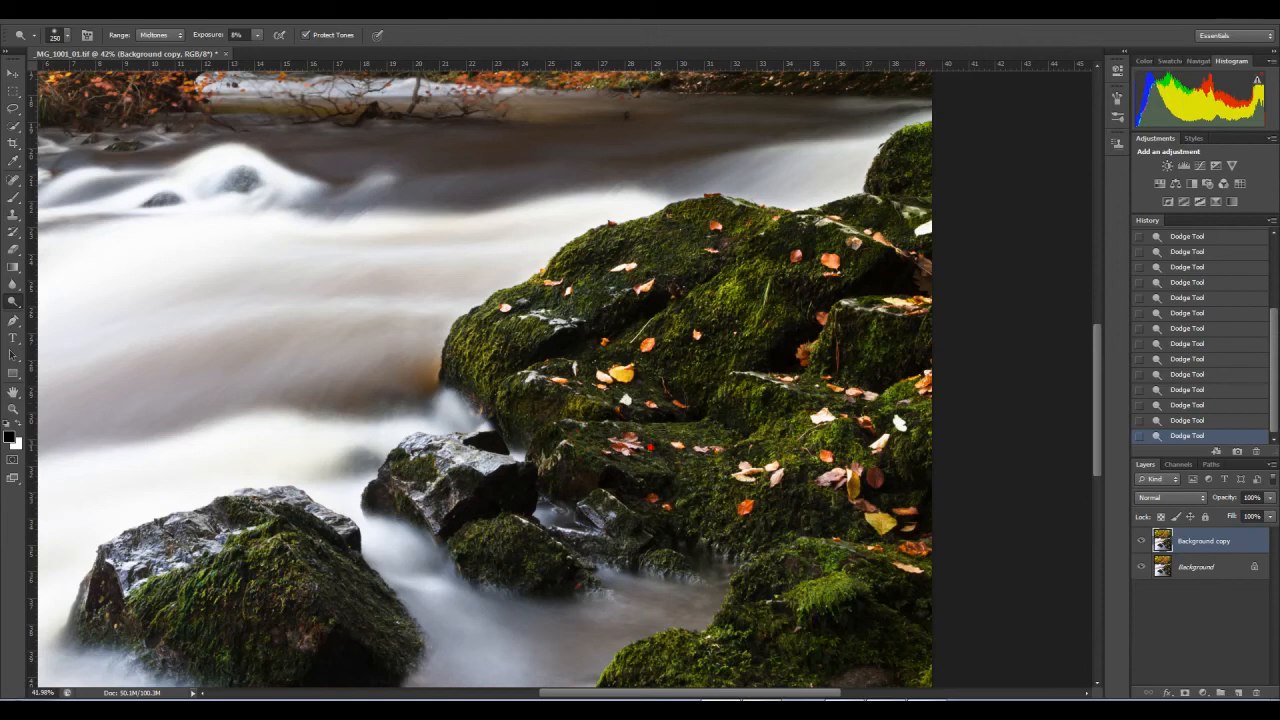
left_click_drag(887, 167, 766, 257)
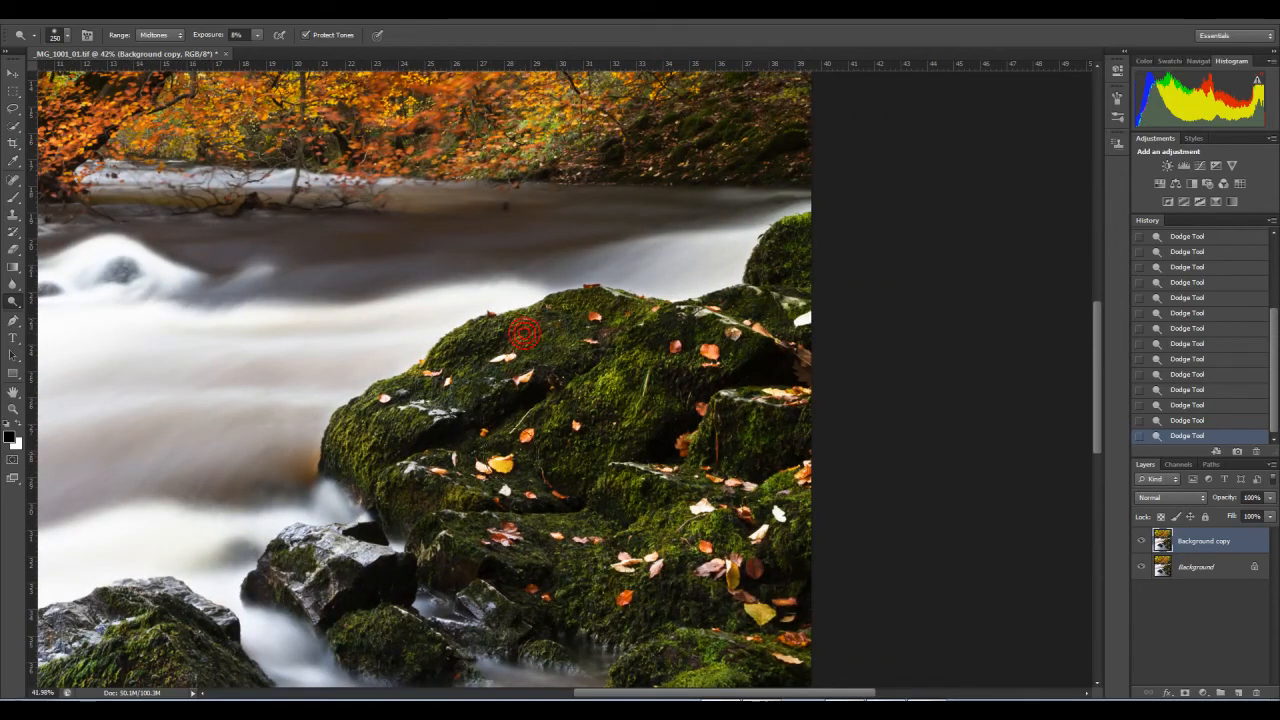
left_click_drag(522, 422, 670, 148)
left_click_drag(581, 572, 573, 458)
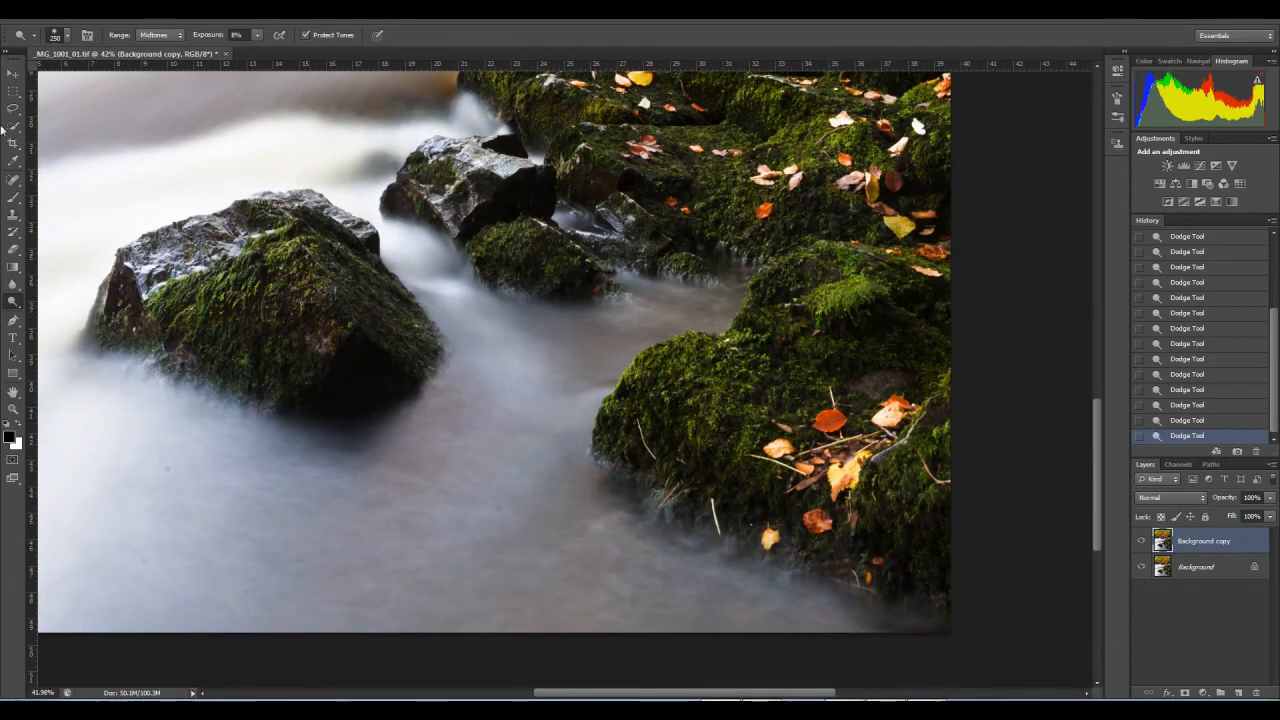
Step: Burn the midtones of the darker areas and crevices on the right-bank rocks at 5% exposure with a 400-pixel brush
left_click(13, 303)
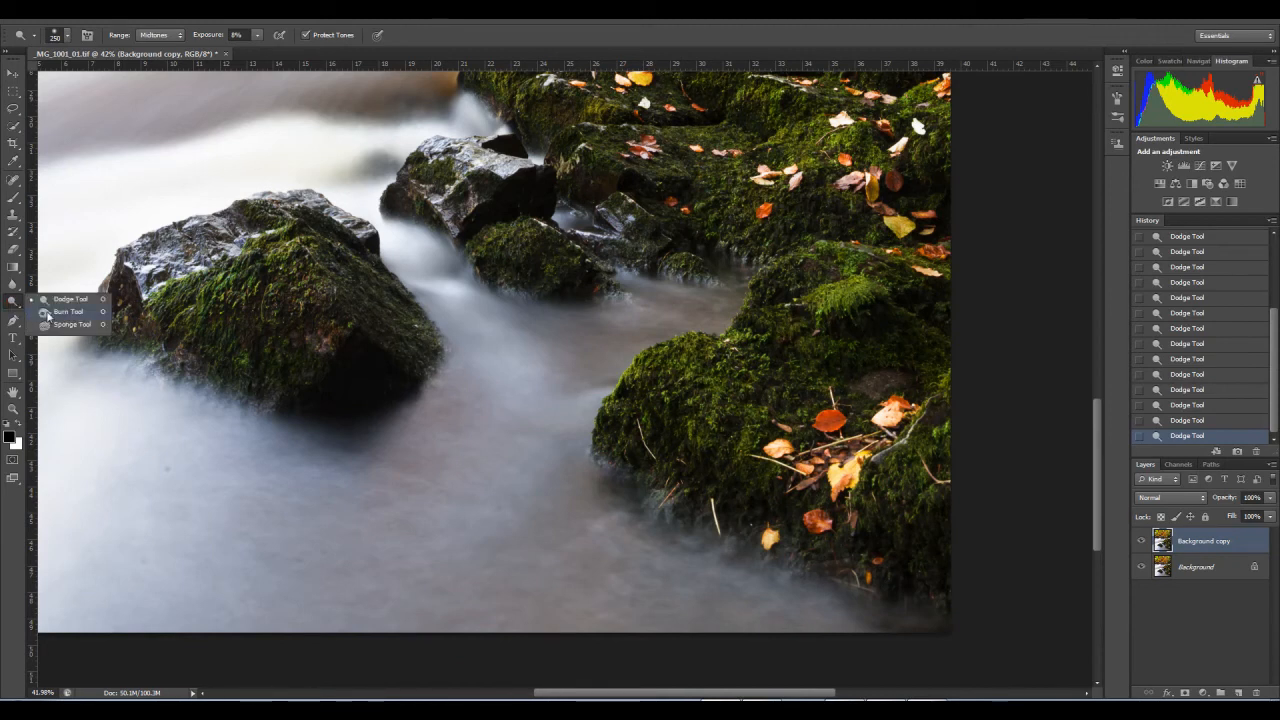
left_click(44, 313)
left_click_drag(583, 263, 393, 483)
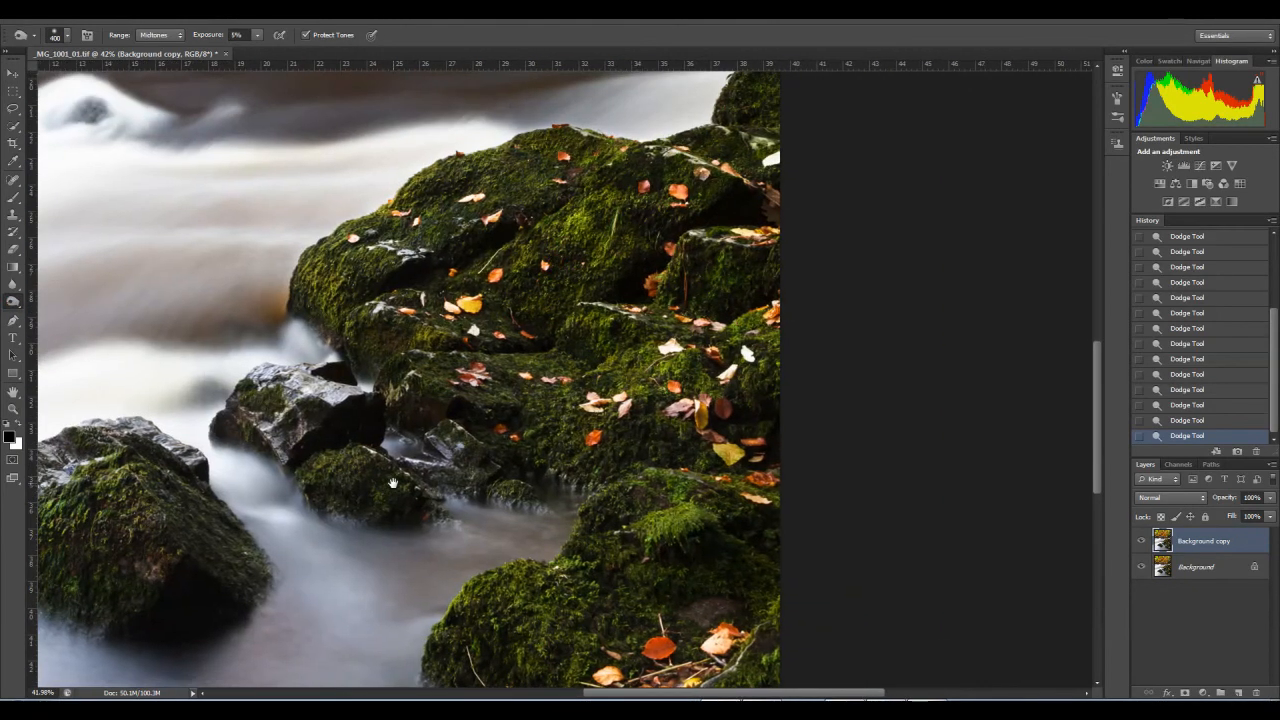
left_click_drag(530, 280, 475, 341)
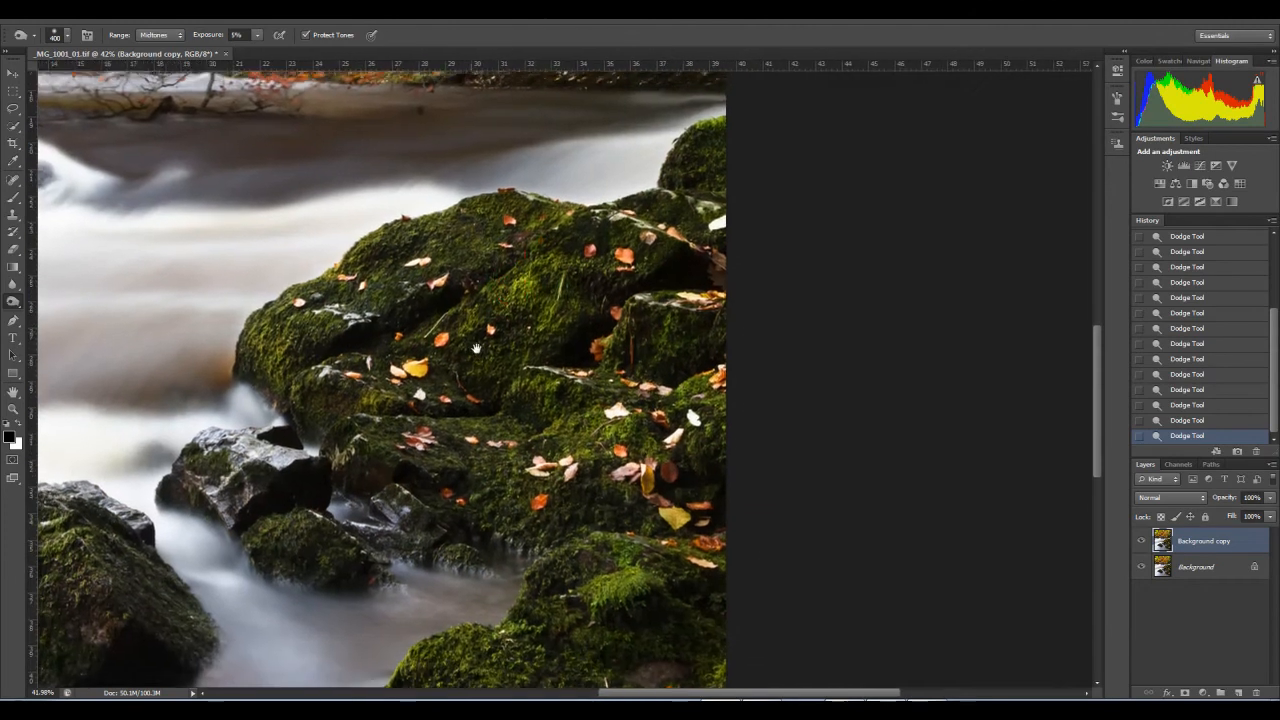
left_click(291, 340)
left_click(265, 352)
left_click(265, 352)
left_click(414, 276)
left_click(407, 291)
left_click(468, 238)
left_click(480, 299)
left_click(517, 307)
left_click(357, 388)
left_click(330, 392)
left_click(303, 378)
left_click(449, 473)
left_click(511, 484)
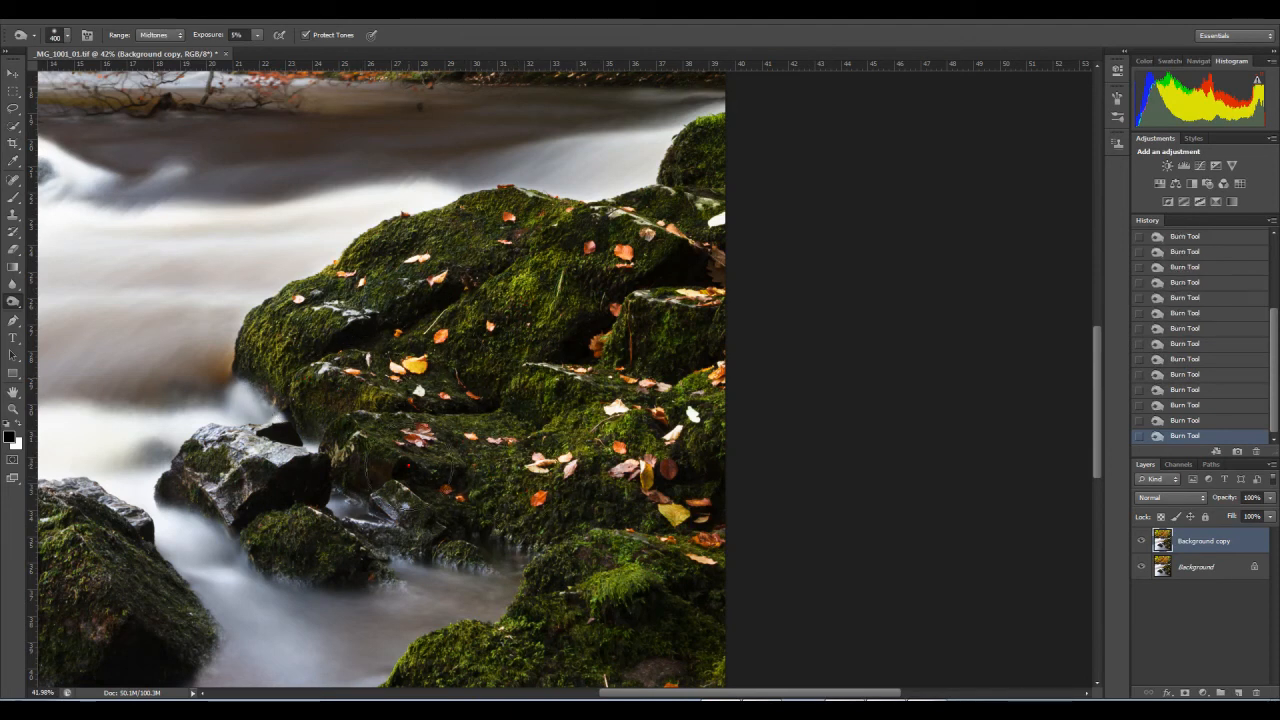
Step: Compare the rocks with the Background copy layer hidden and shown, then view the whole image
left_click(13, 408)
right_click(291, 392)
left_click(328, 406)
left_click(627, 468)
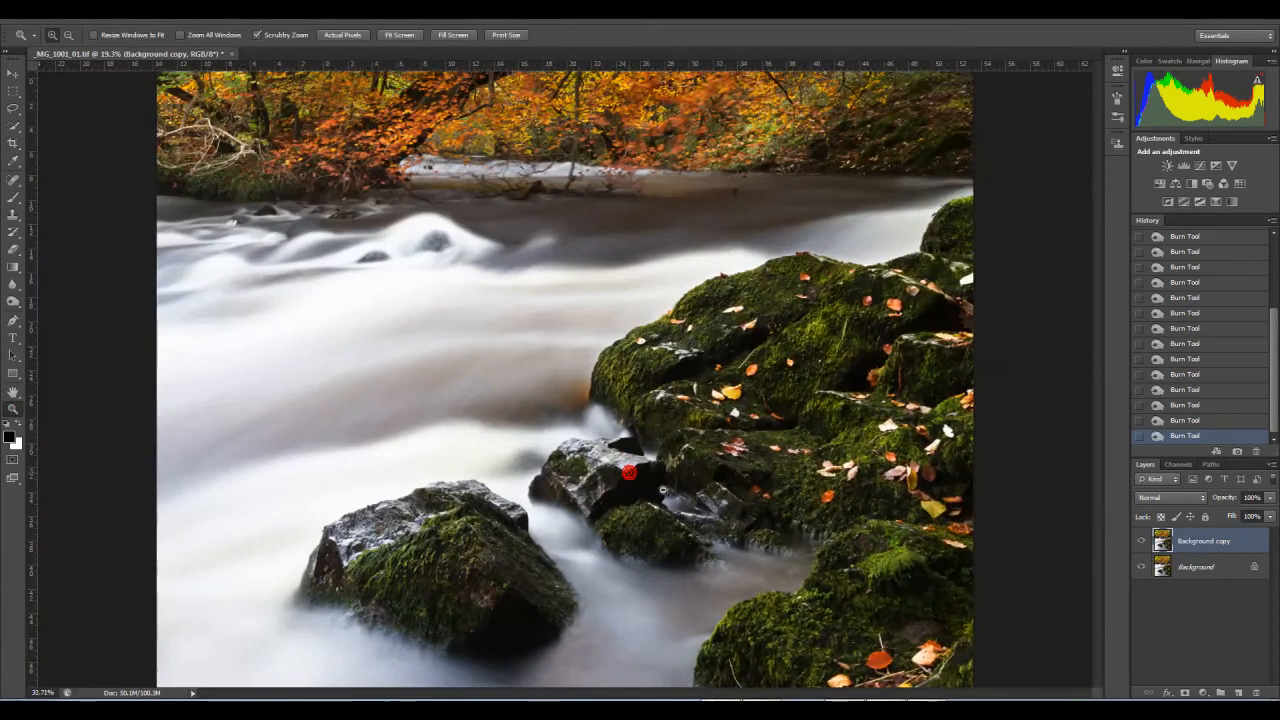
left_click_drag(691, 502, 653, 430)
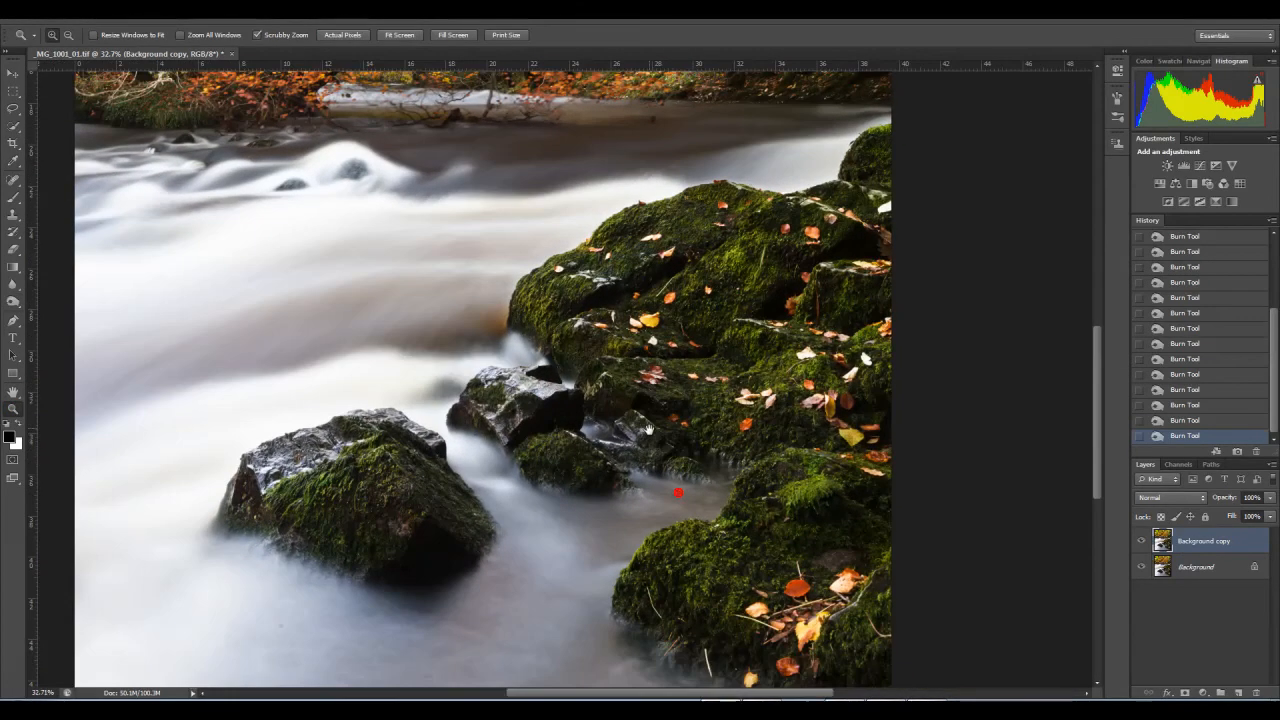
left_click(1142, 543)
left_click(1142, 543)
left_click(1142, 543)
left_click(1142, 543)
right_click(786, 537)
left_click(815, 547)
left_click_drag(512, 208, 537, 187)
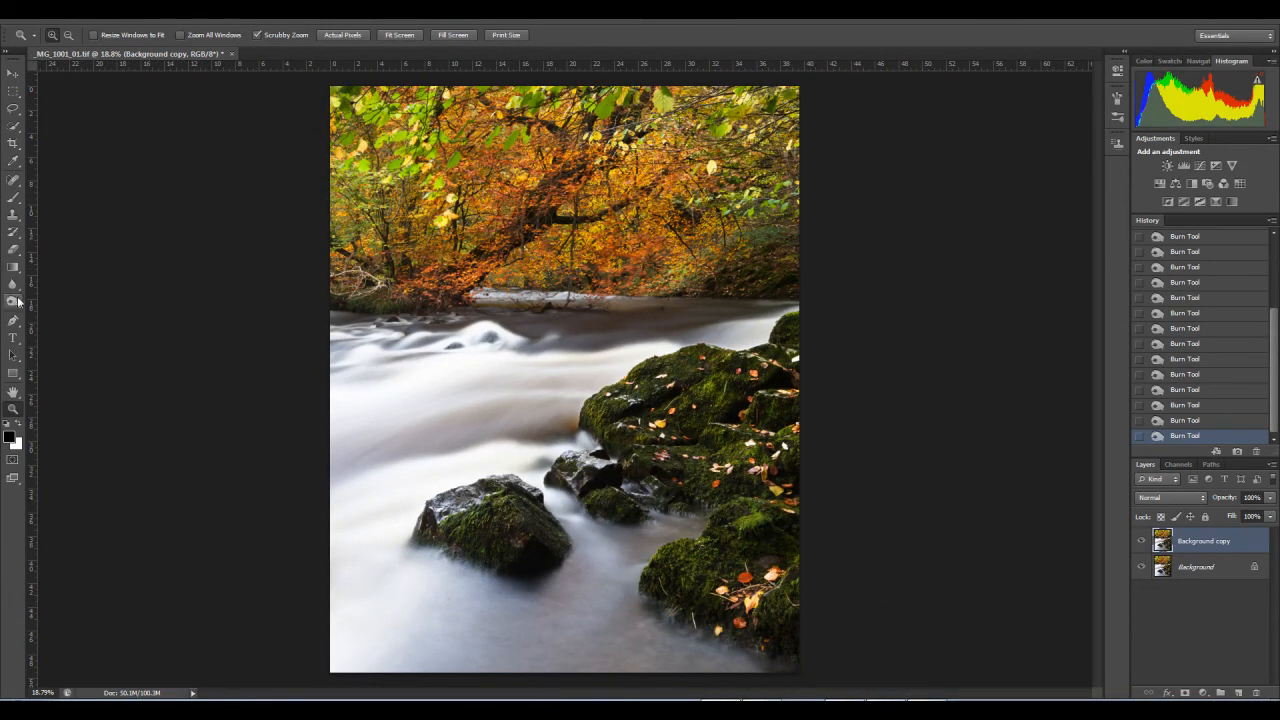
Step: Dodge the midtones of the autumn foliage in the centre and along its left side at 8% exposure
left_click(13, 303)
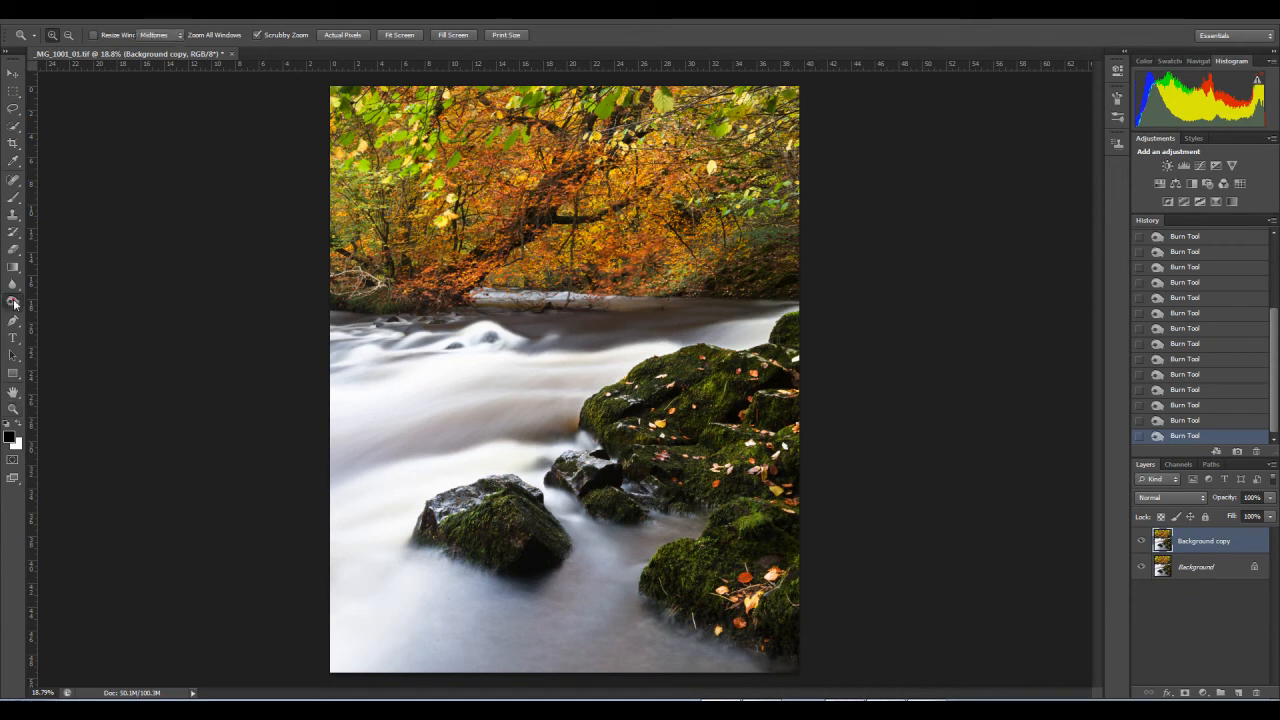
left_click(43, 300)
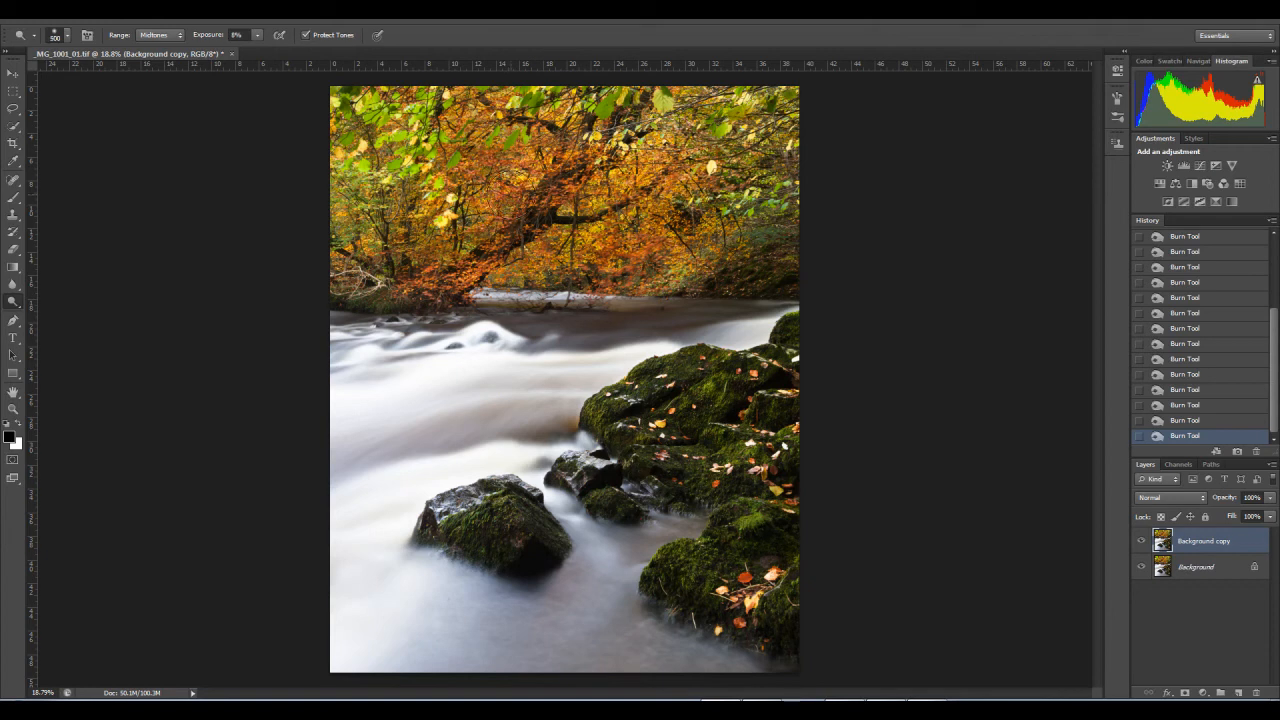
left_click(513, 185)
left_click(562, 195)
left_click(559, 238)
left_click(560, 241)
left_click(546, 250)
left_click(643, 233)
left_click(645, 218)
left_click(373, 172)
left_click(341, 221)
left_click(380, 236)
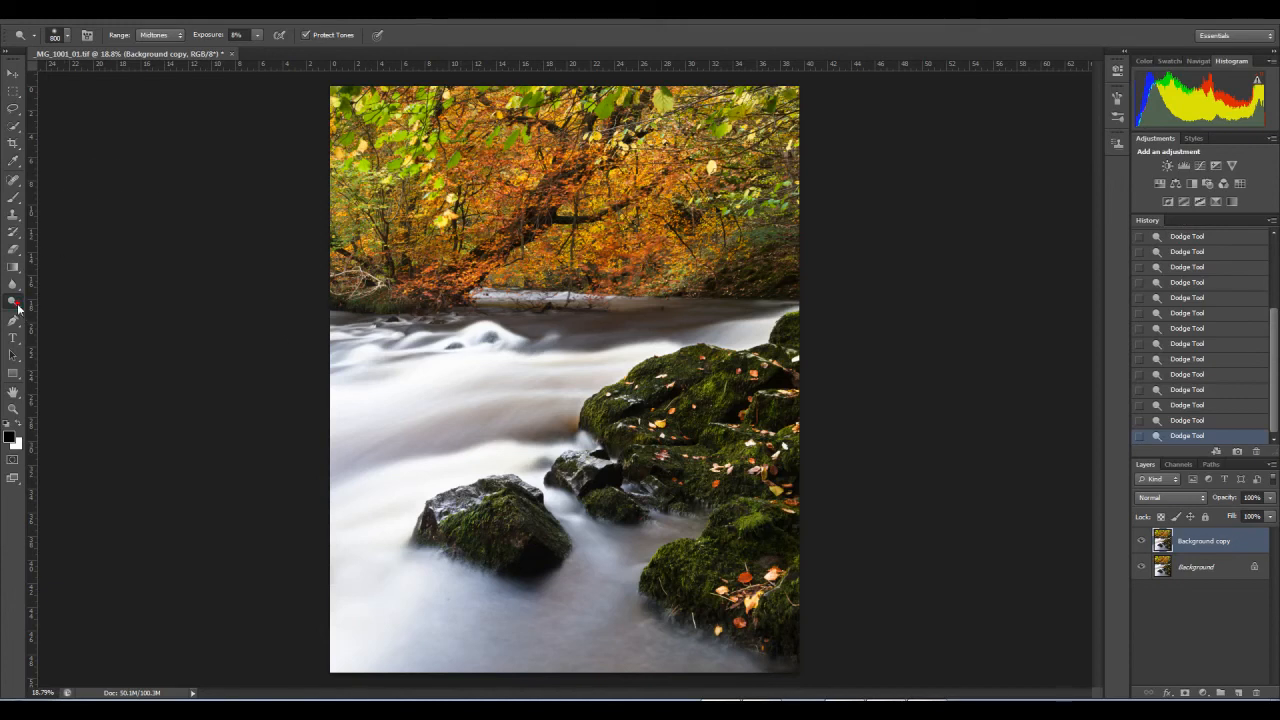
Step: Burn the midtones along the left and right edges of the autumn foliage at 5% exposure with a 600-pixel brush
right_click(17, 308)
left_click(60, 316)
left_click(363, 244)
left_click(360, 226)
left_click(358, 203)
left_click(357, 180)
left_click(358, 155)
left_click(349, 130)
left_click(353, 149)
left_click(361, 171)
left_click(787, 167)
left_click(820, 195)
left_click(810, 152)
left_click(810, 248)
left_click(818, 260)
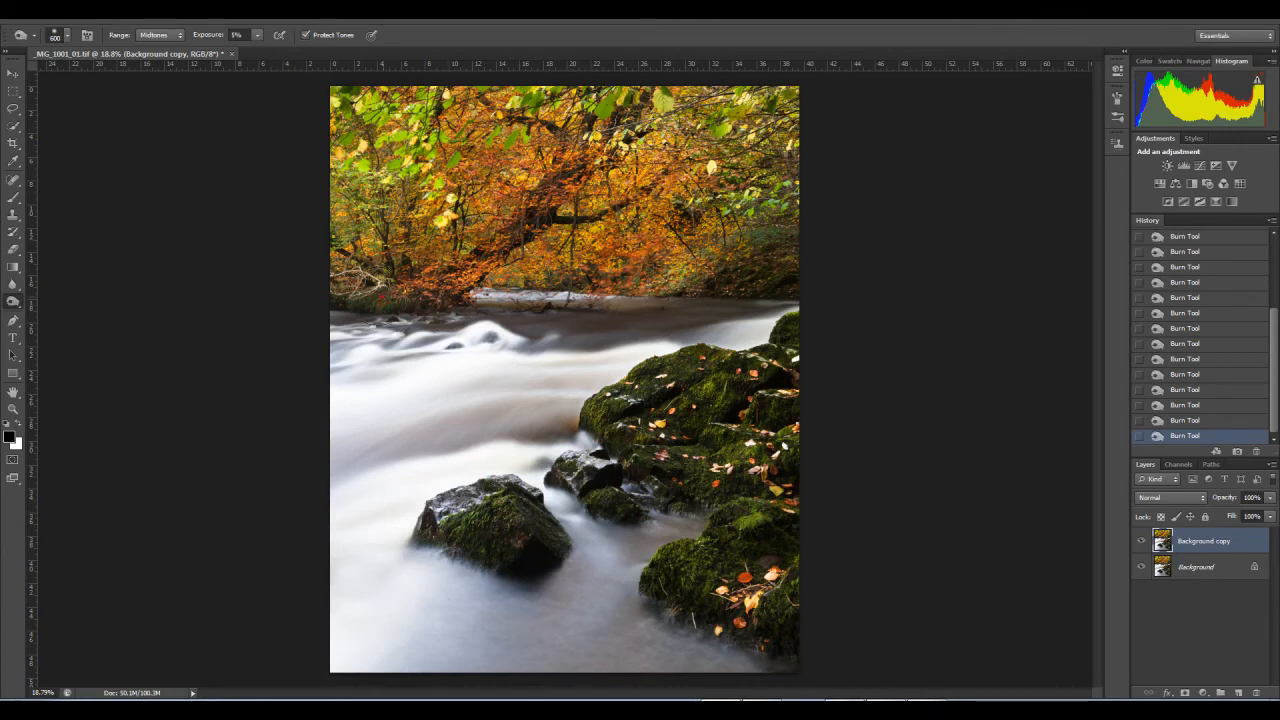
Step: Burn the midtones of the flowing water across the river at 5% exposure, enlarging the brush to 900 pixels
mouse_move(391, 320)
left_mouse_down()
mouse_move(470, 333)
mouse_move(355, 355)
mouse_move(397, 375)
mouse_move(469, 370)
left_mouse_up()
key("bracketright")
key("bracketright")
key("bracketright")
mouse_move(502, 423)
left_mouse_down()
mouse_move(358, 485)
mouse_move(355, 525)
left_mouse_up()
left_click_drag(482, 345, 385, 360)
left_click_drag(651, 326, 434, 414)
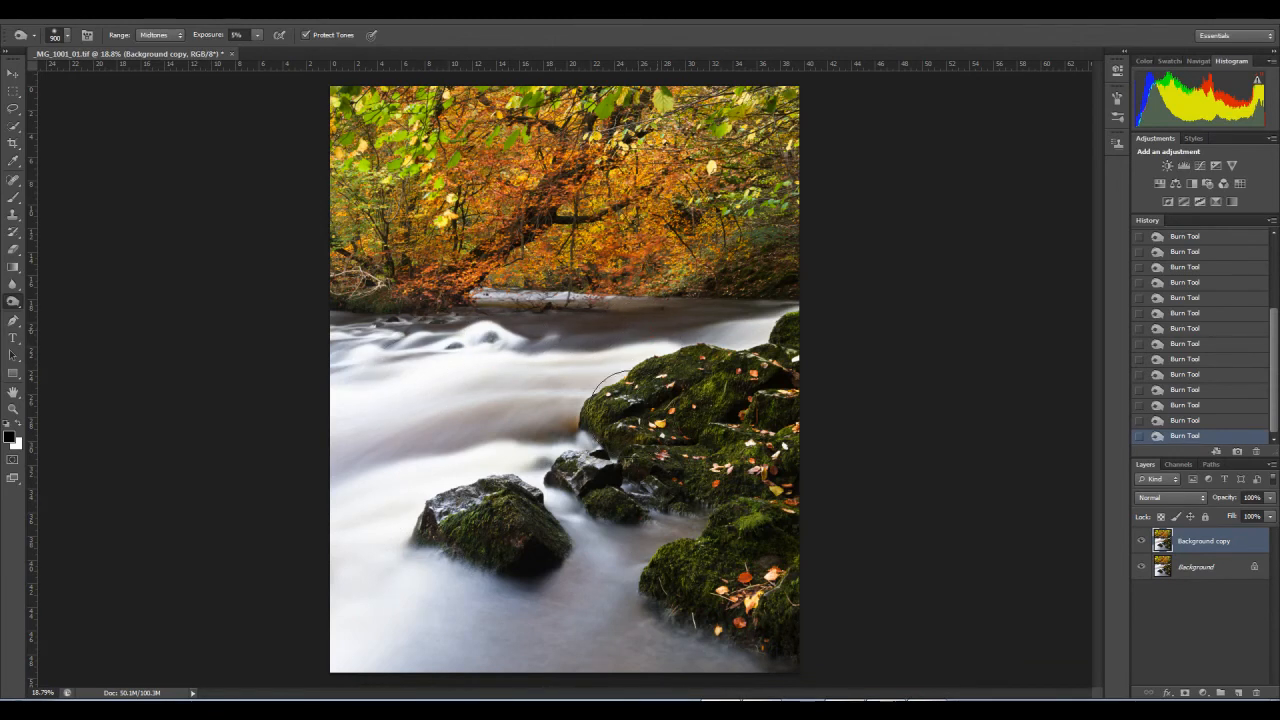
Step: Burn the water above the mossy rocks at 5% exposure, and compare the image with the Background copy layer hidden and shown
left_click_drag(737, 320, 660, 336)
left_click(1142, 542)
left_click(1142, 542)
left_click(1142, 542)
left_click(1142, 542)
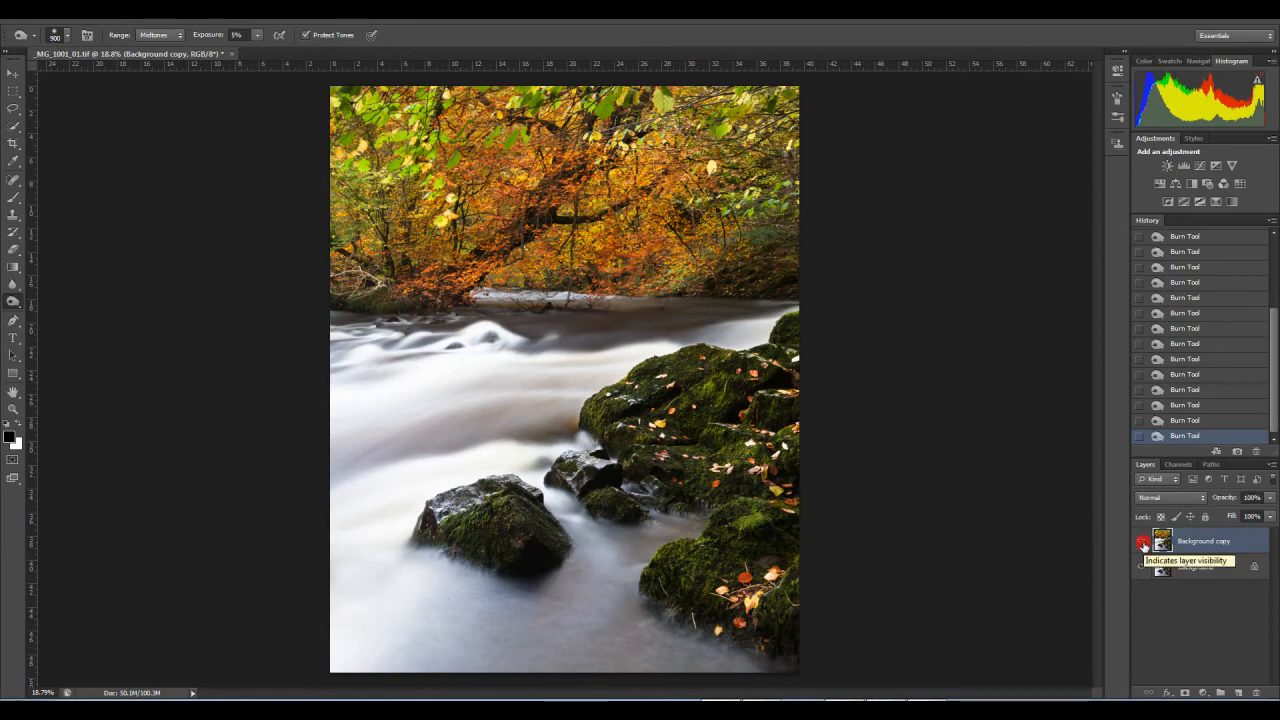
Step: Flatten the image and save it as _MG_1001_02.tif, a TIFF without compression
left_click(1271, 464)
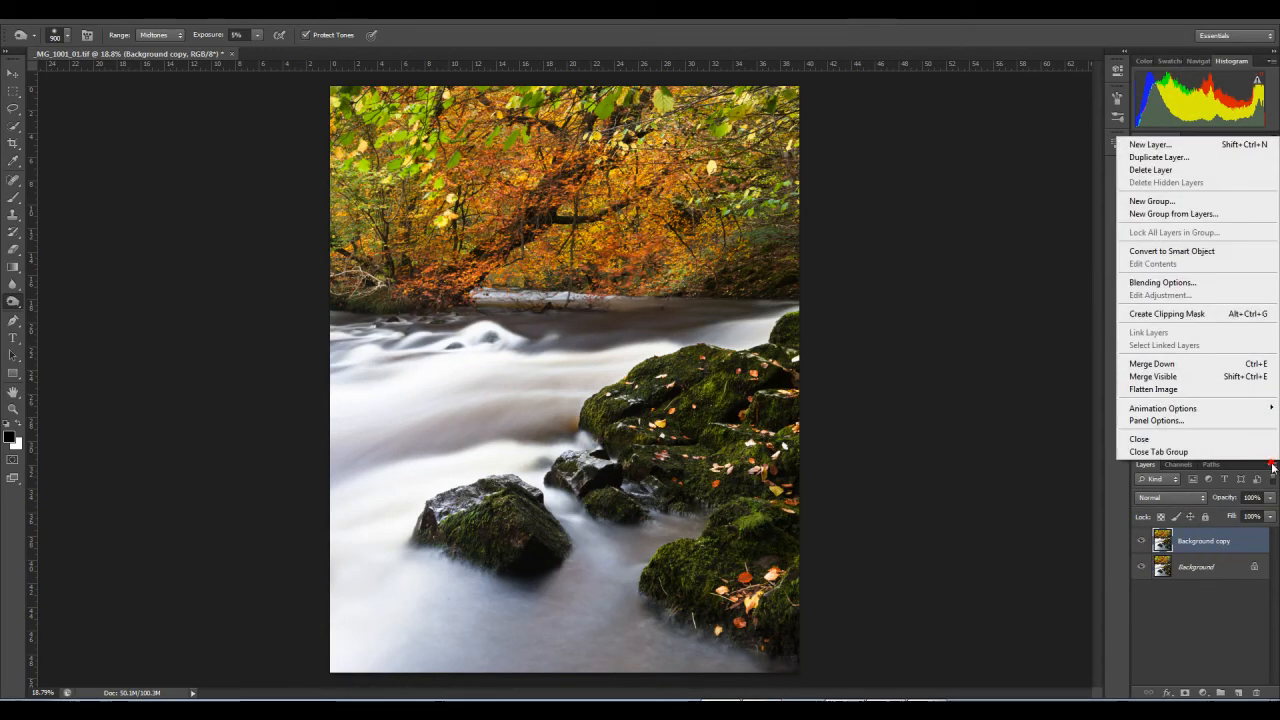
left_click(1160, 389)
left_click(46, 28)
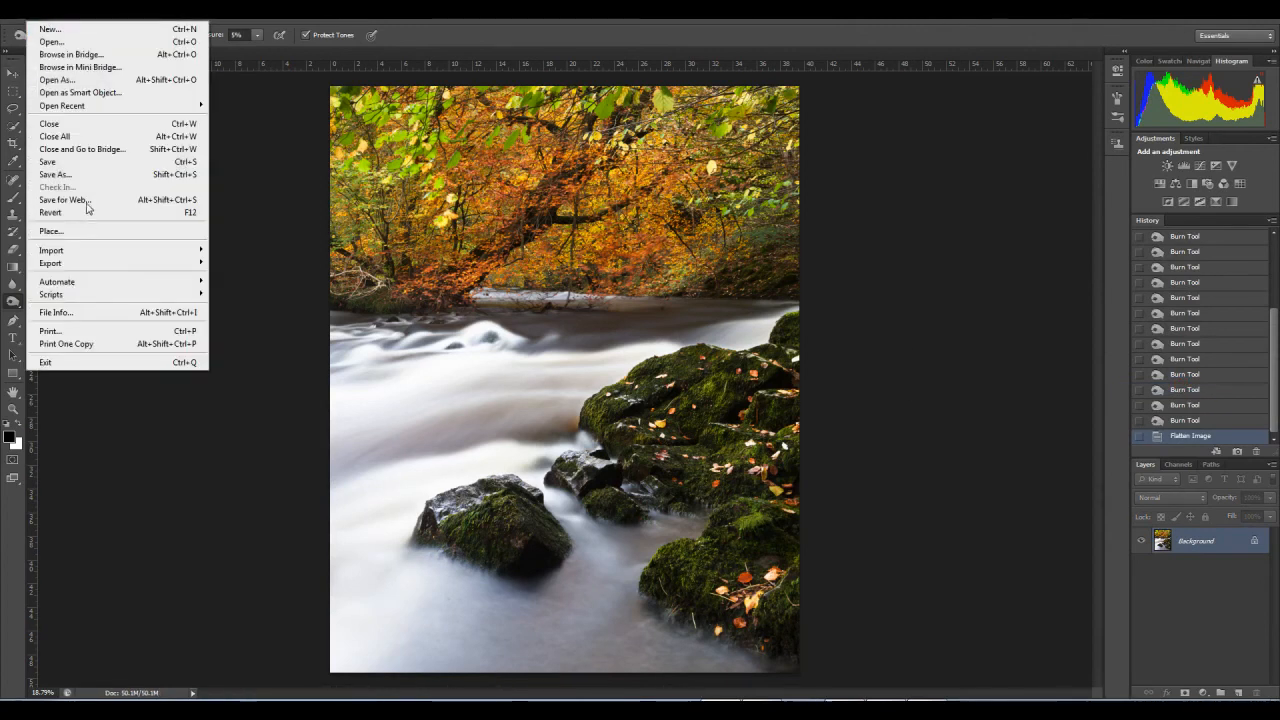
left_click(60, 174)
left_click(601, 405)
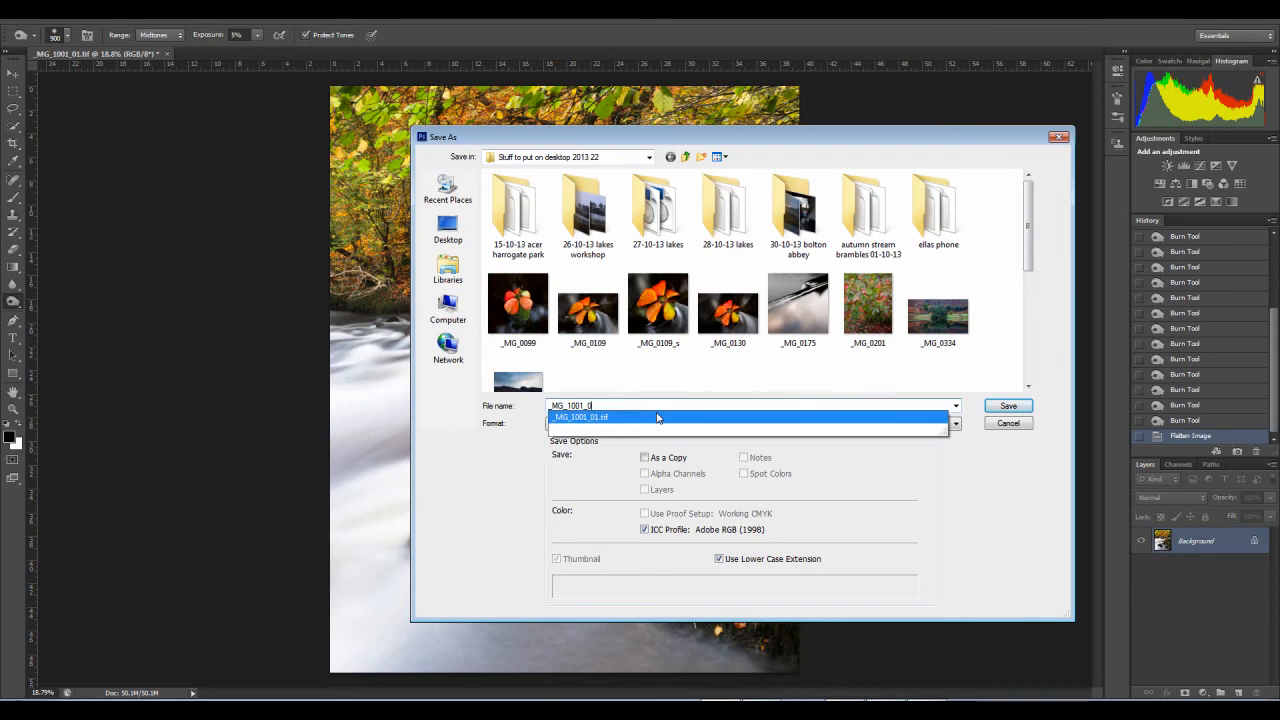
key("Return")
key("Return")
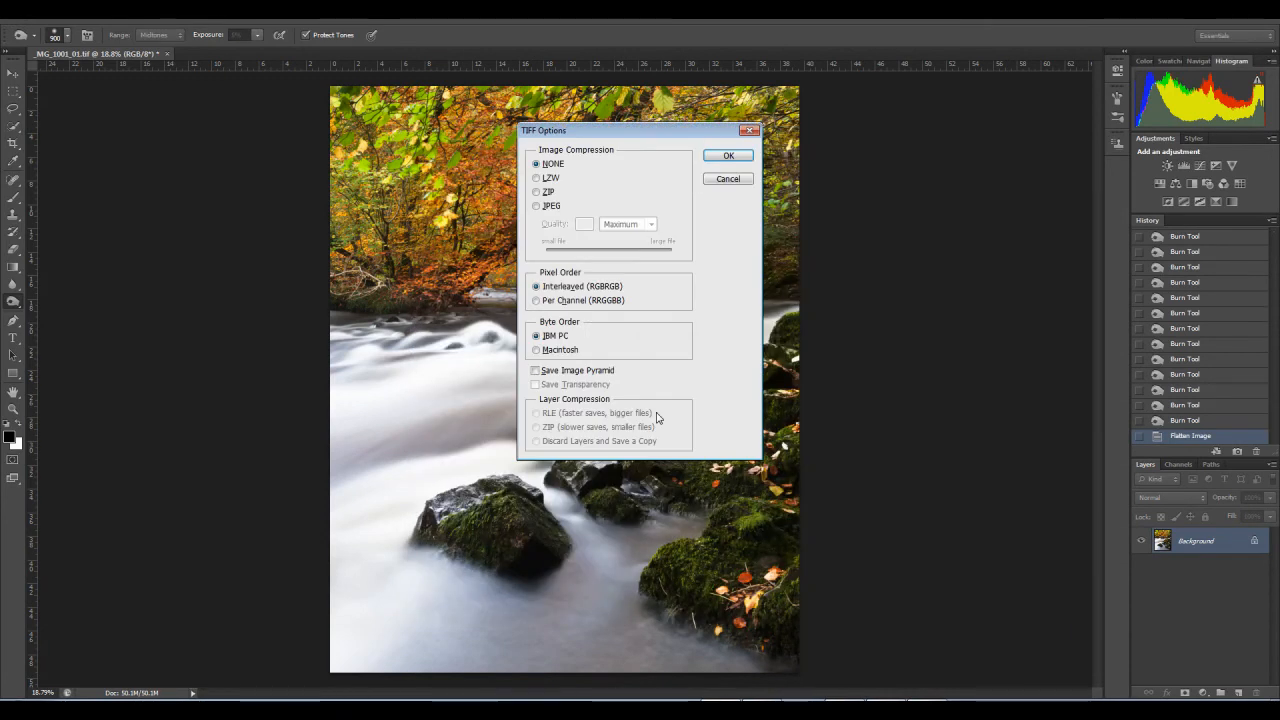
left_click(728, 155)
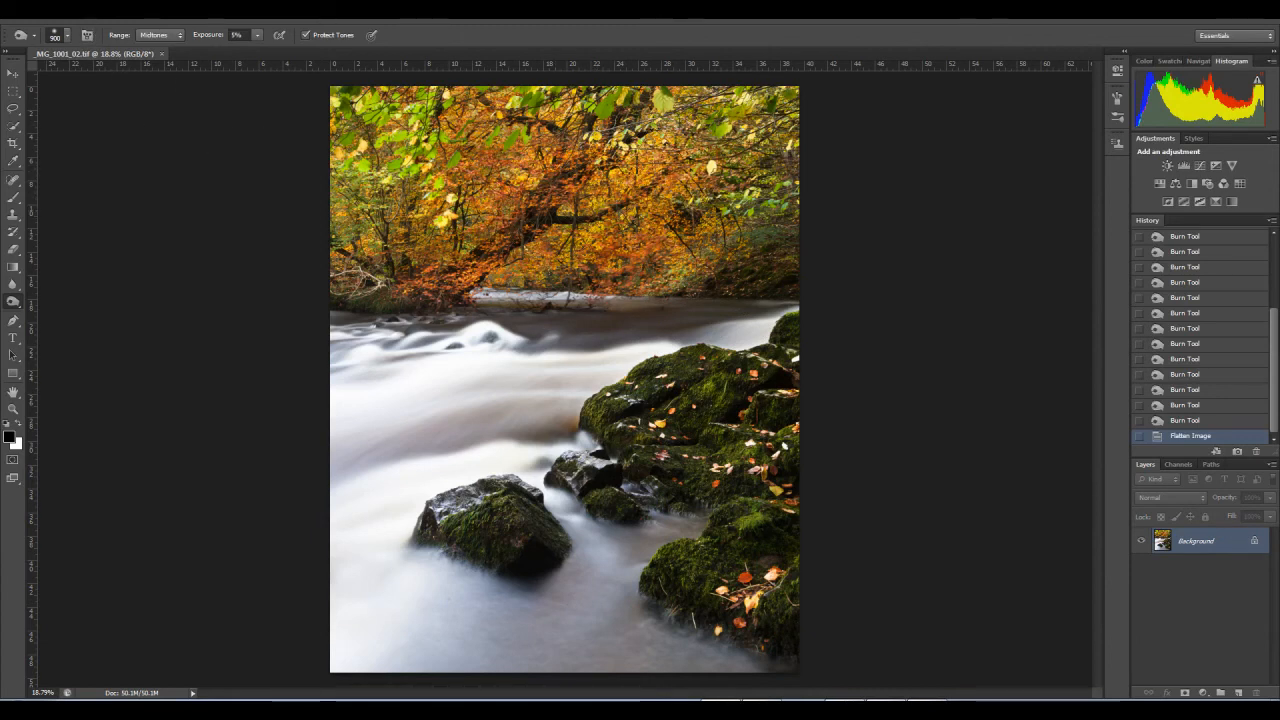
Step: Set the vibrance of the flattened image to -3
left_click(87, 20)
mouse_move(108, 46)
left_click(274, 102)
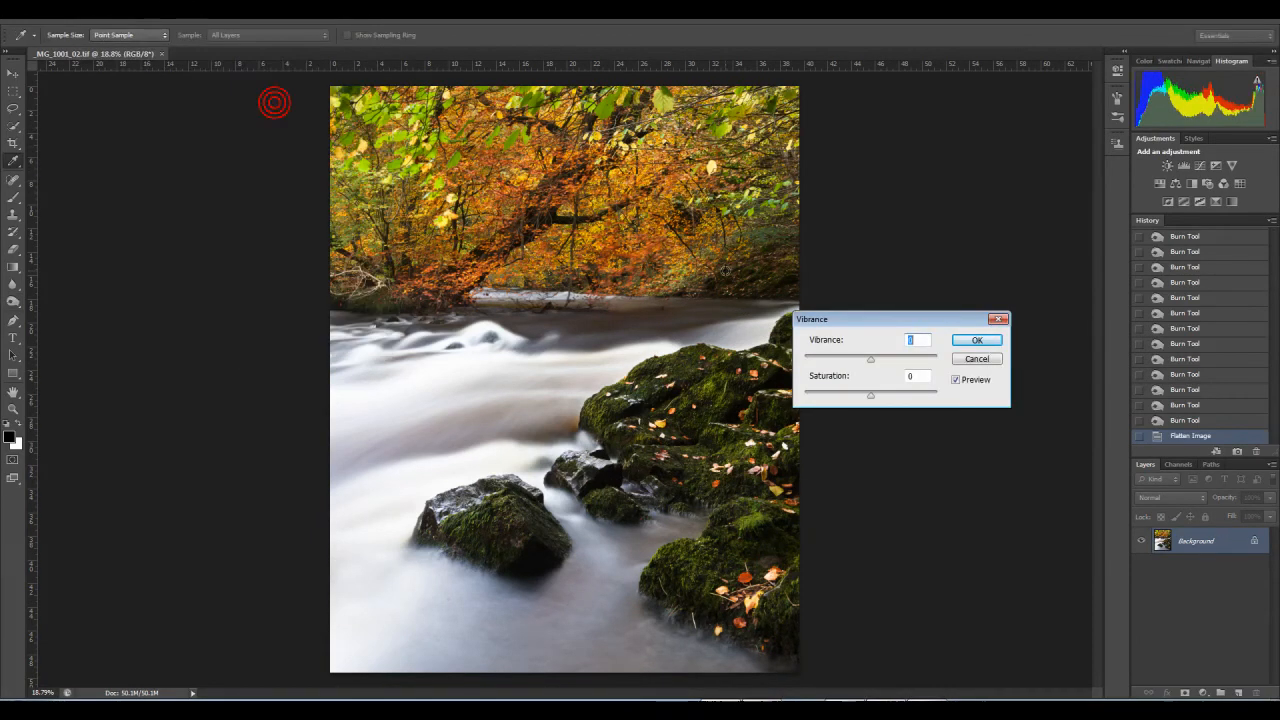
left_click_drag(870, 362, 870, 366)
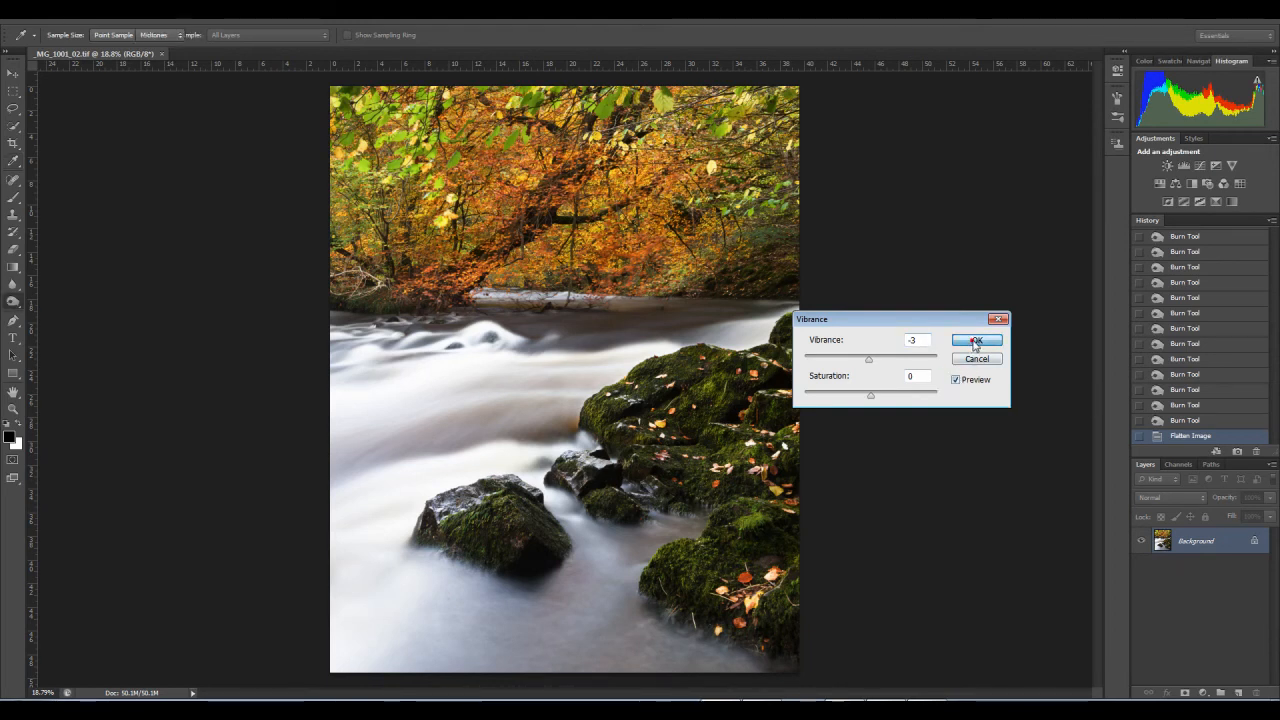
left_click(978, 340)
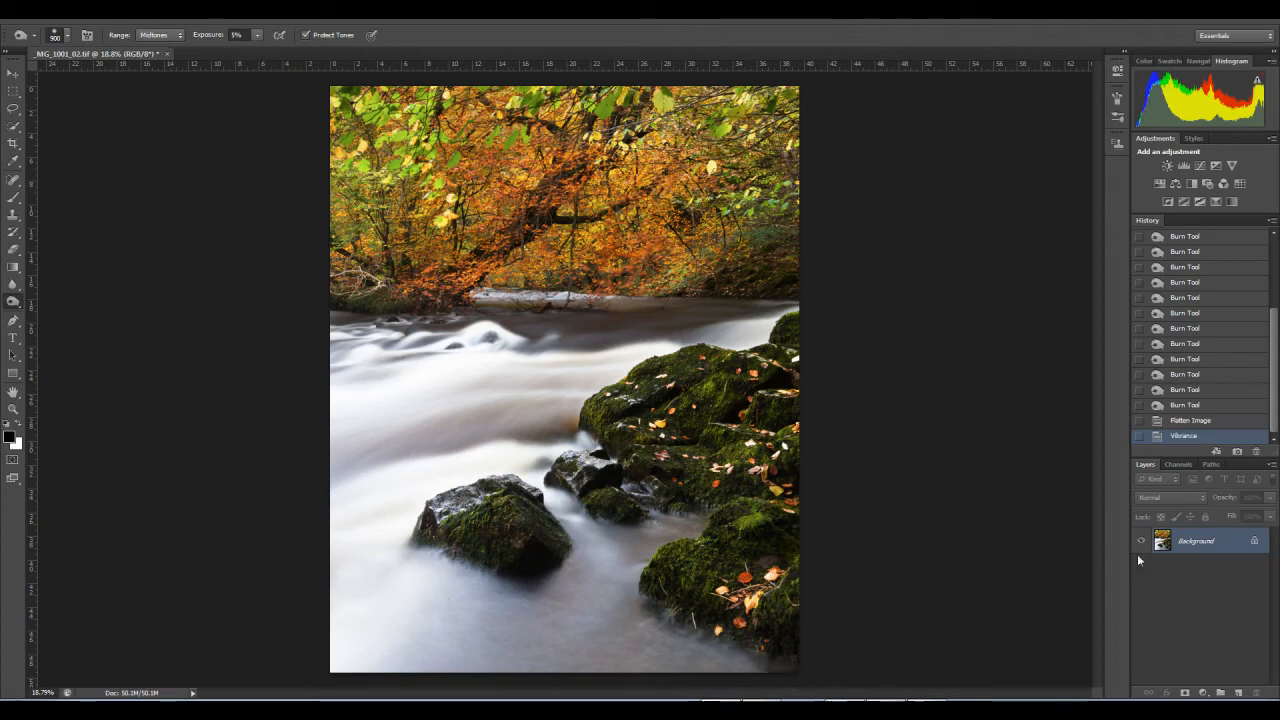
Step: Compare the history states before and after the vibrance change, and return to the flattened state
left_click(1197, 422)
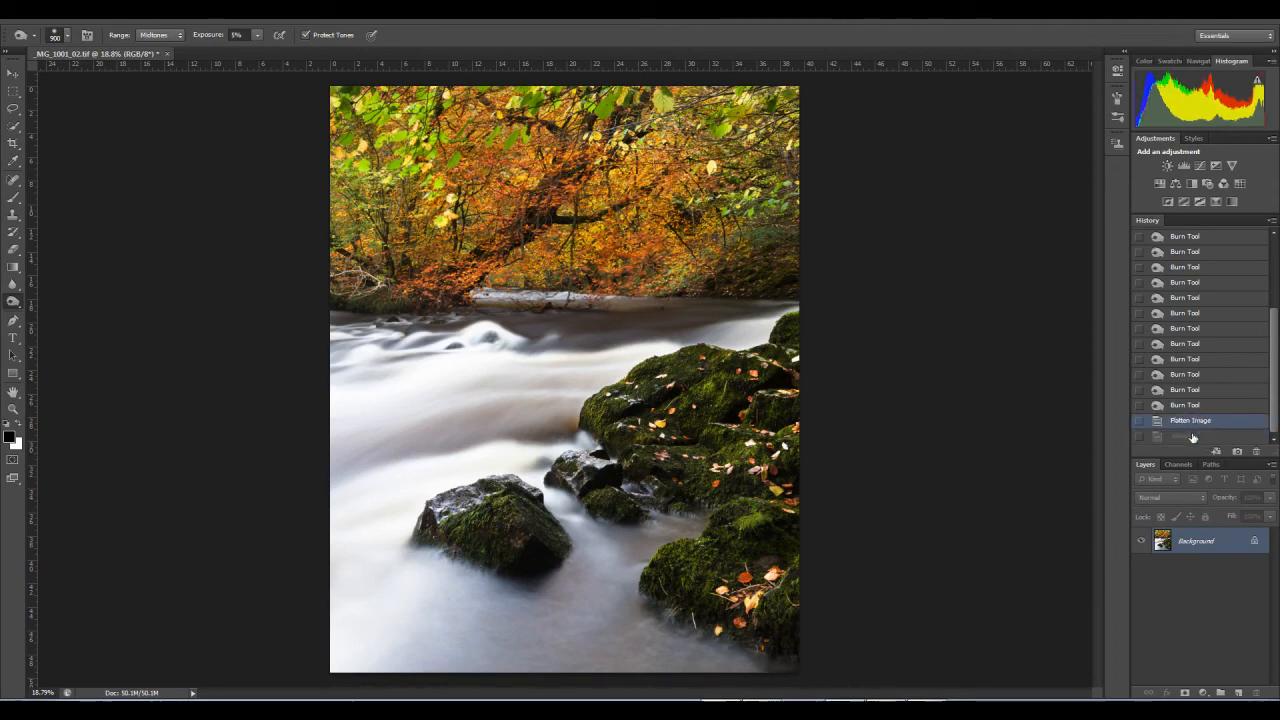
left_click(1186, 438)
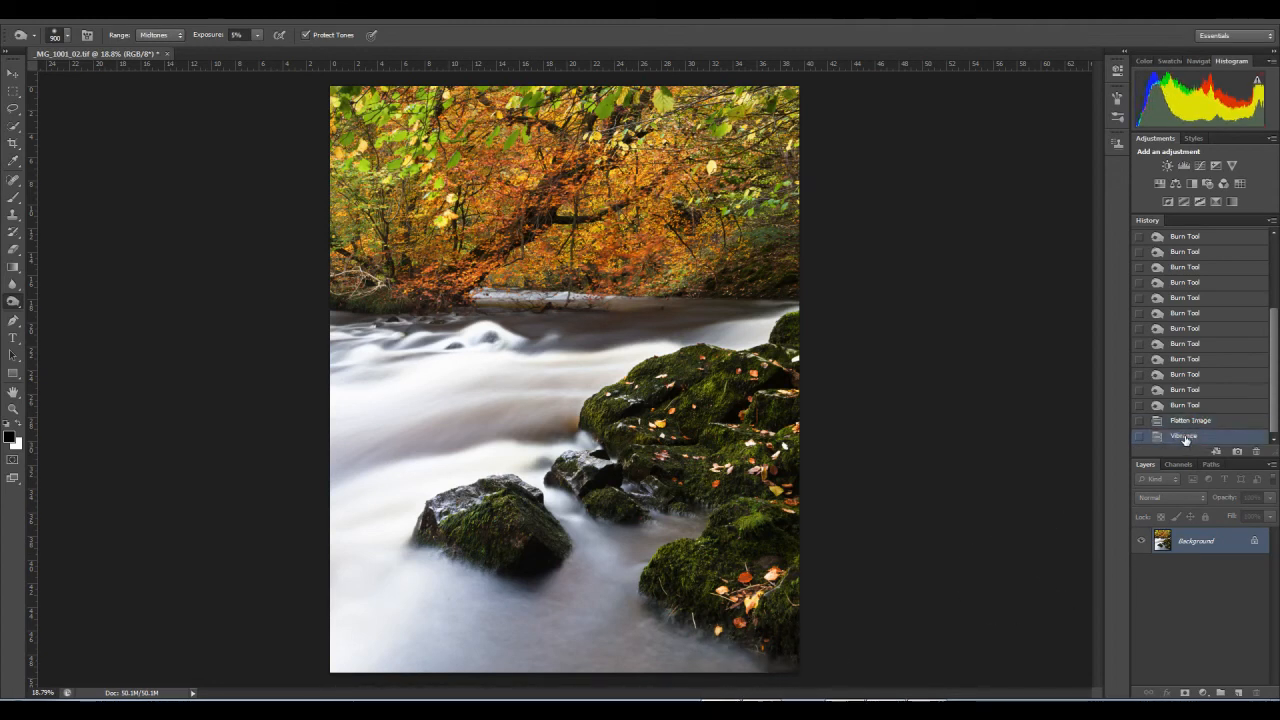
left_click(1186, 425)
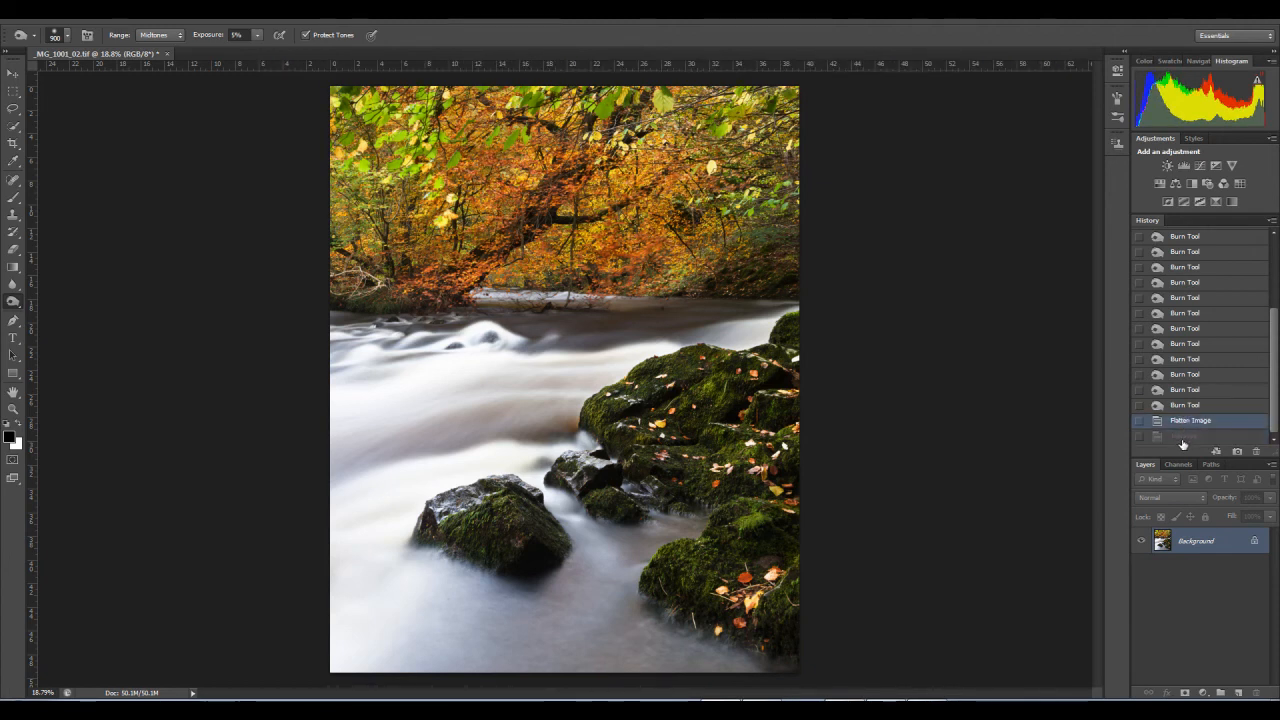
left_click(1182, 437)
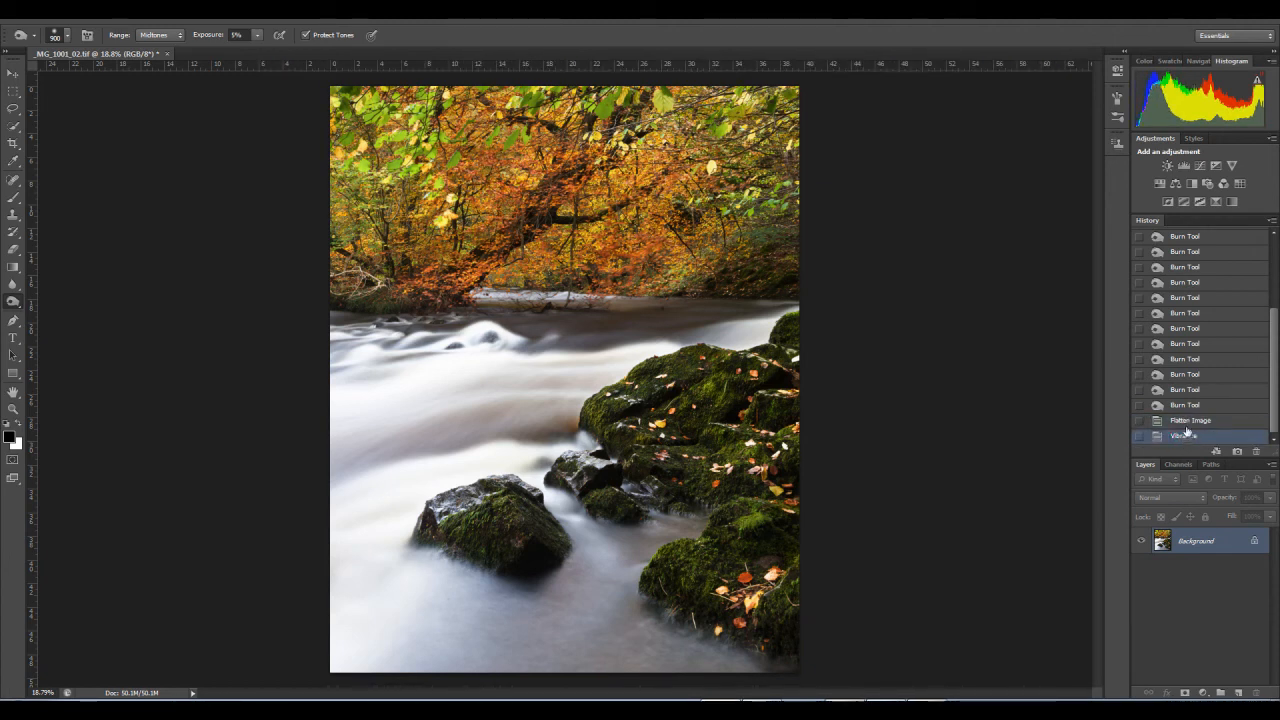
left_click(1186, 422)
Step: Duplicate the Background layer and slightly reduce the vibrance of the copy
left_click_drag(1180, 543, 1240, 693)
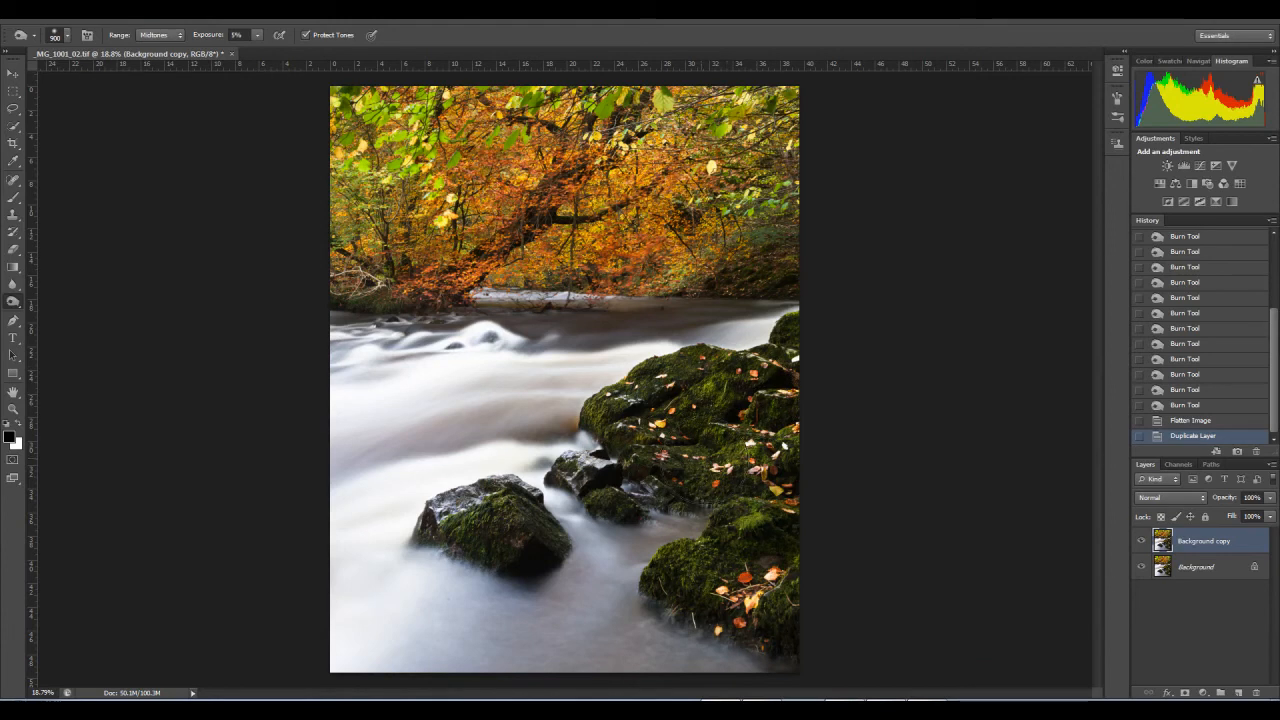
left_click(92, 9)
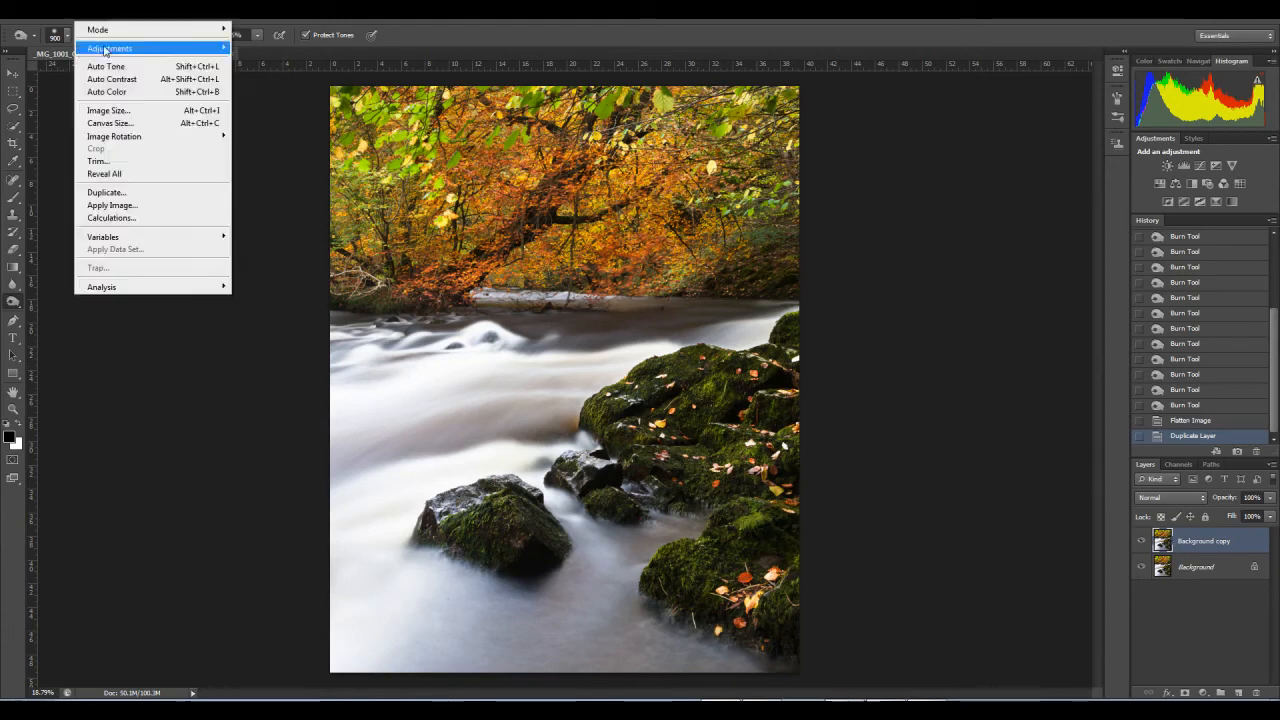
mouse_move(150, 48)
left_click(259, 104)
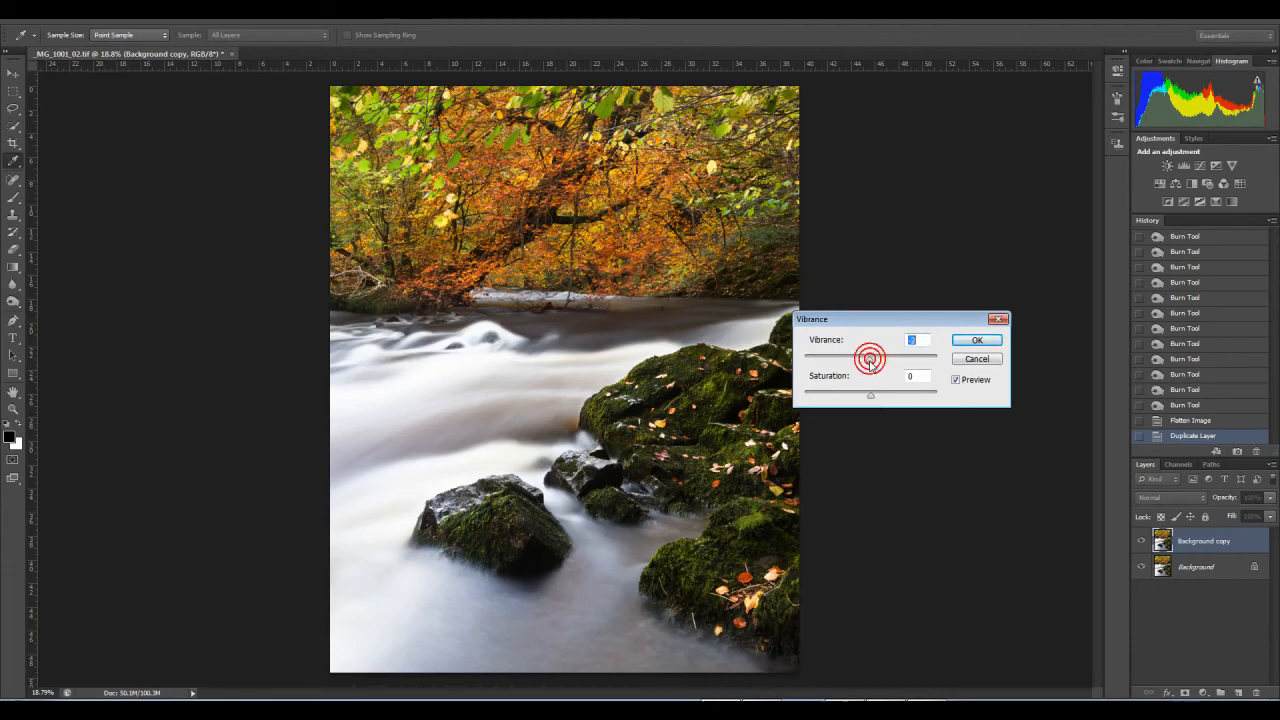
left_click_drag(868, 362, 867, 362)
left_click(976, 341)
Step: Replace the Background layer with a duplicate of itself and move that duplicate above the Background copy layer
left_click_drag(1195, 566, 1238, 691)
left_click_drag(1196, 593, 1256, 686)
left_click_drag(1200, 567, 1150, 545)
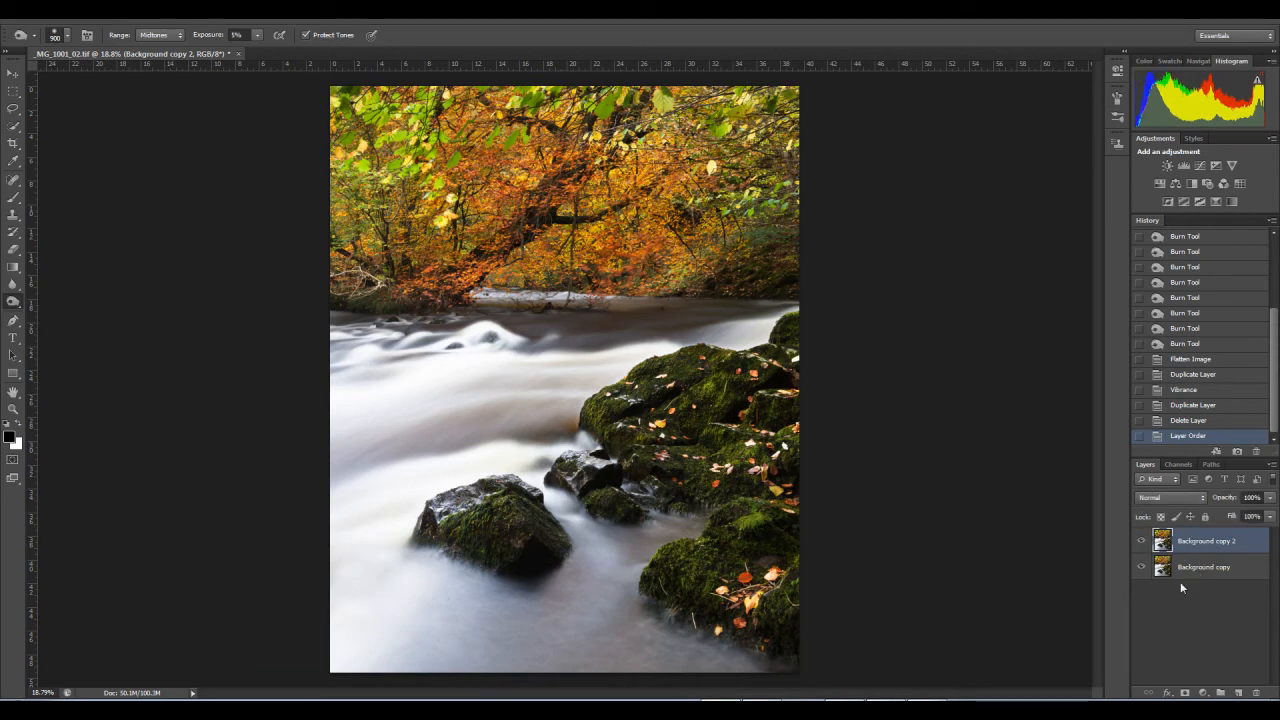
Step: Add a layer mask to the Background copy 2 layer and try to burn it over the mossy rocks at 5% exposure
left_click(1185, 692)
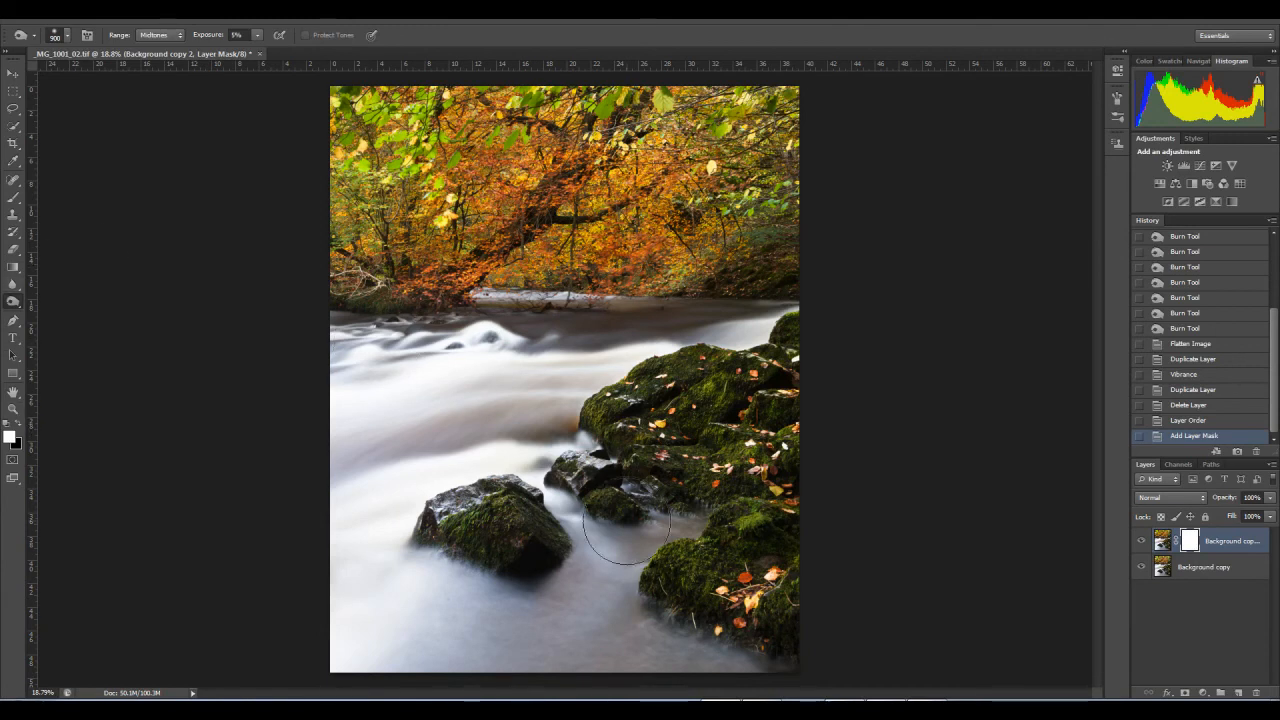
left_click_drag(760, 395, 790, 462)
left_click(761, 458)
left_click(767, 436)
left_click(763, 415)
left_click(758, 398)
left_click(762, 388)
left_click(776, 456)
left_click(777, 500)
left_click(779, 493)
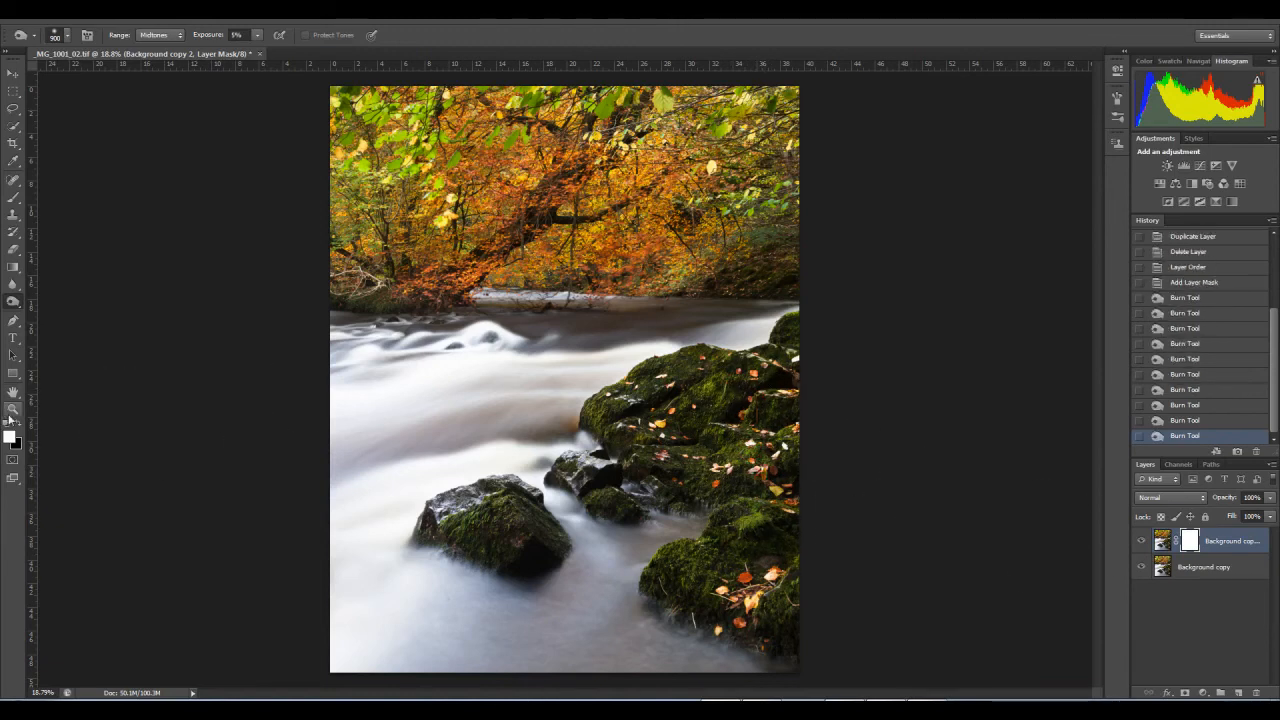
Step: Try burning the mask over the mossy rocks with black as the foreground colour, and raise the Burn tool's exposure to 30%
left_click(784, 378)
left_click(740, 394)
left_click(721, 395)
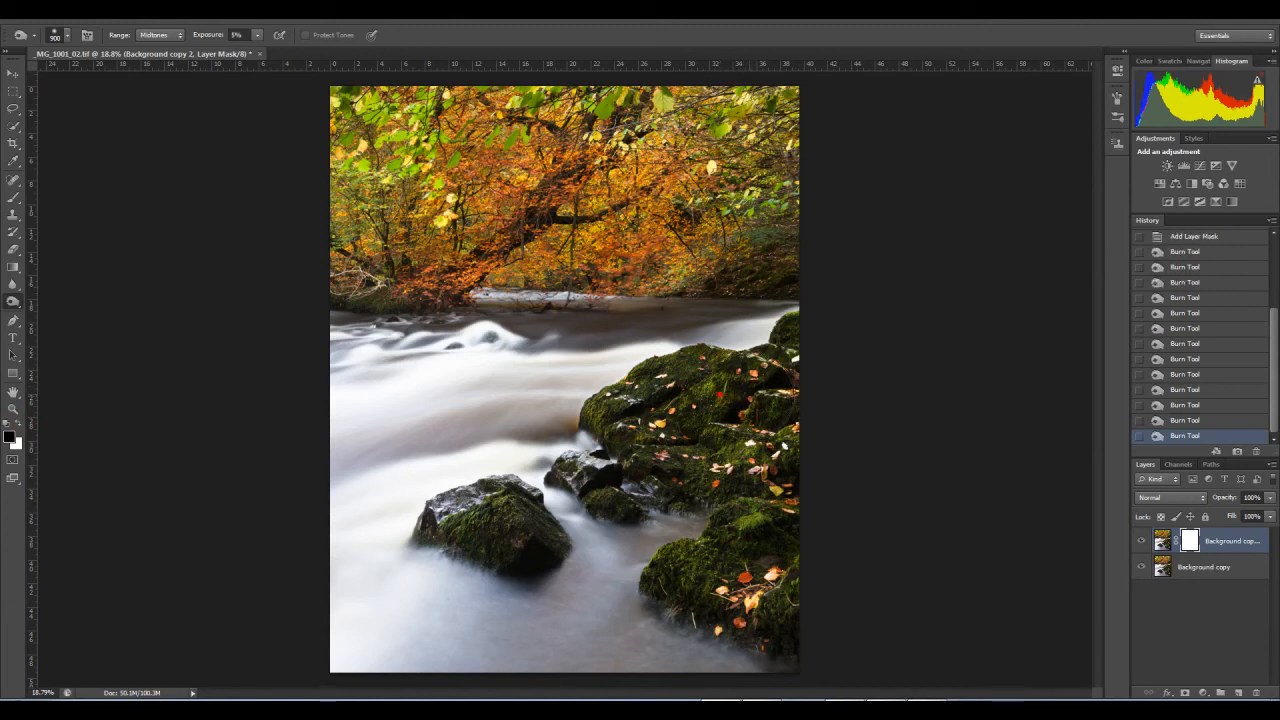
left_click(783, 443)
left_click(763, 511)
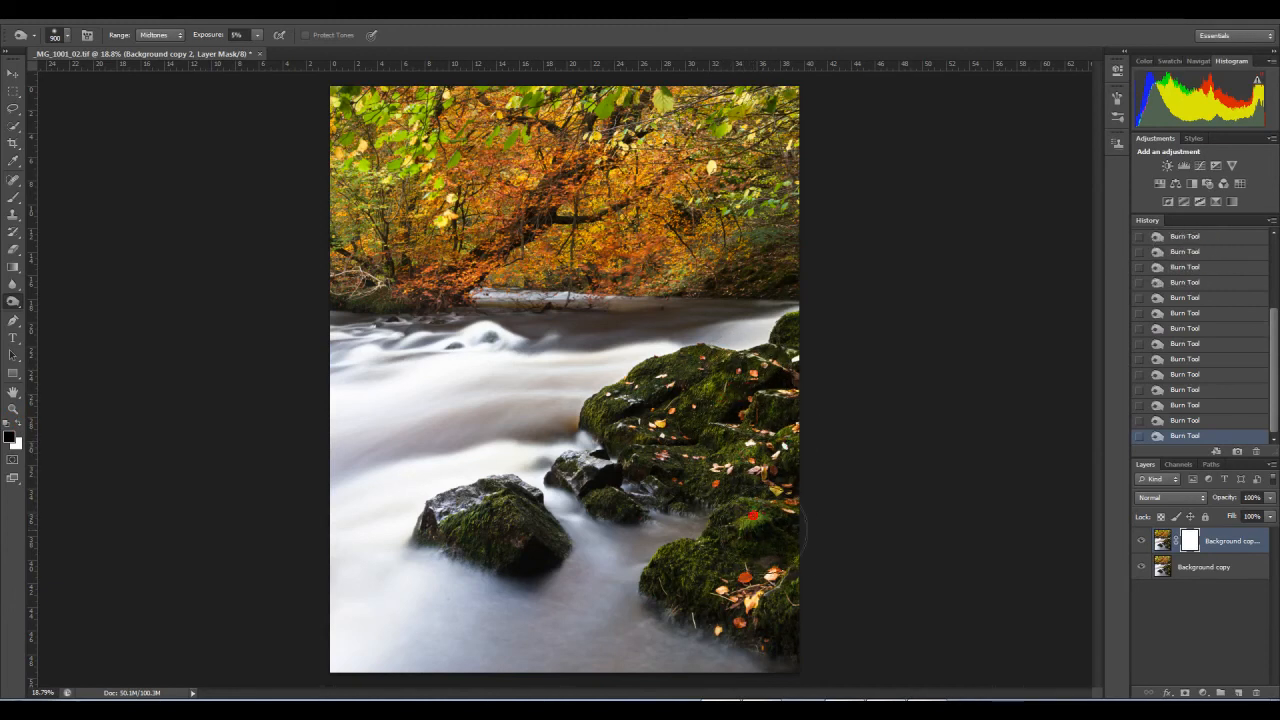
left_click(772, 521)
left_click(257, 37)
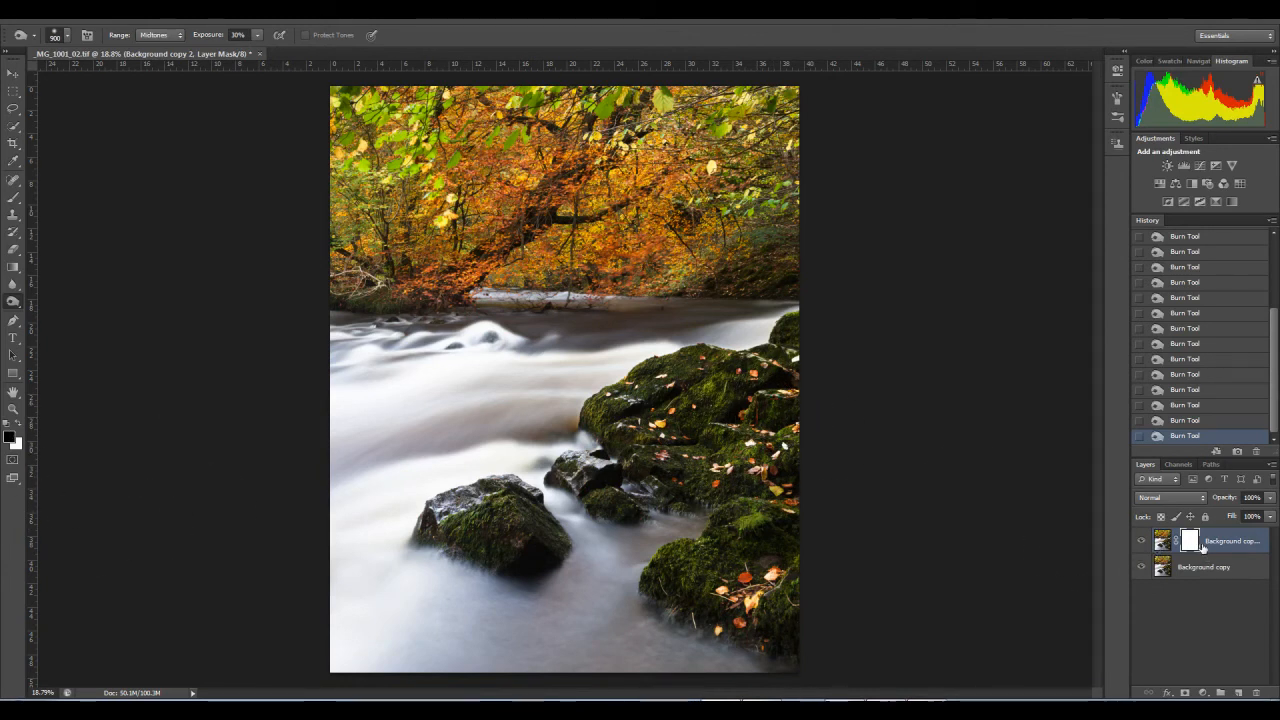
scroll(1195, 398, "up", 3)
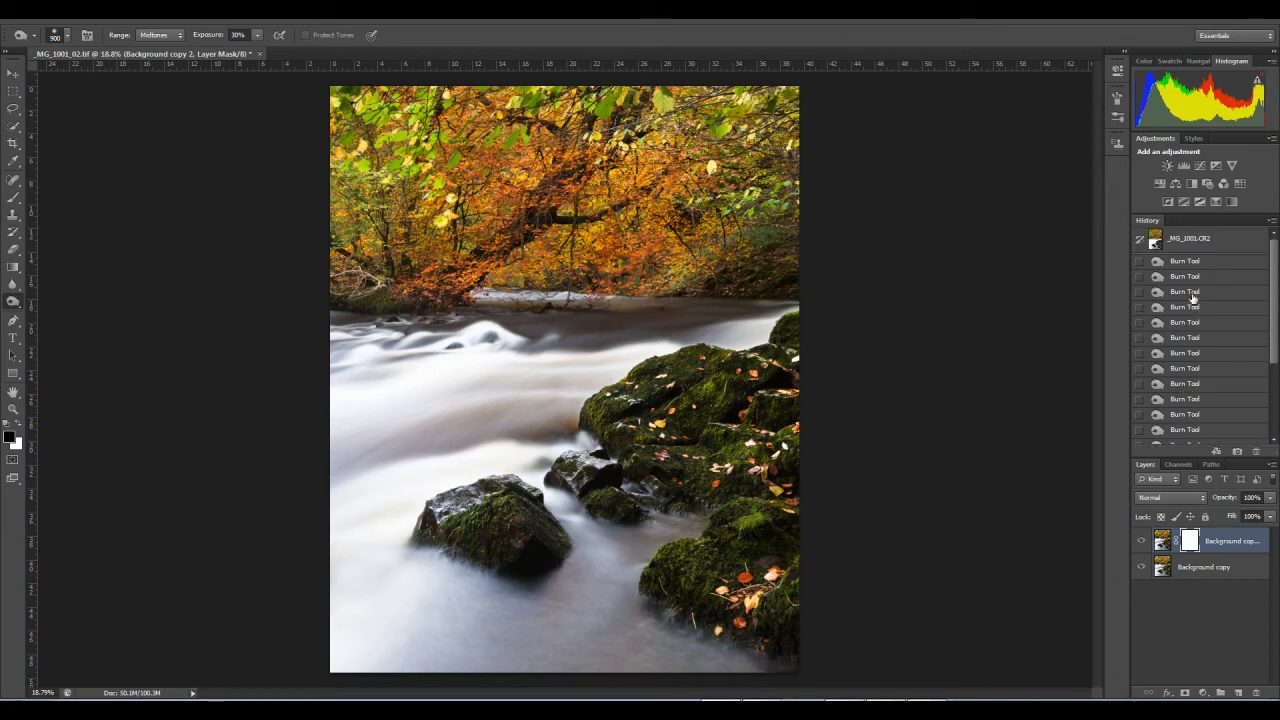
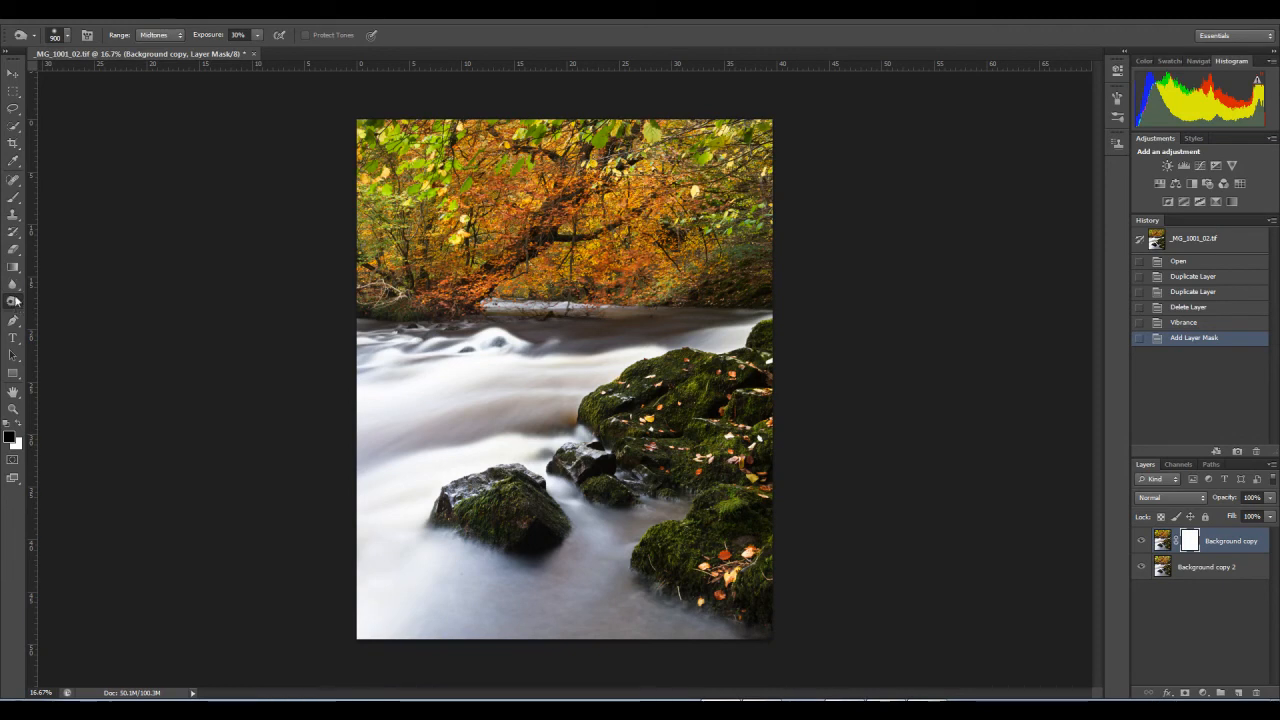
Step: Paint the Background copy layer's mask over the right edge of the mossy rocks with a 1000 px brush at 20% opacity
left_click(13, 199)
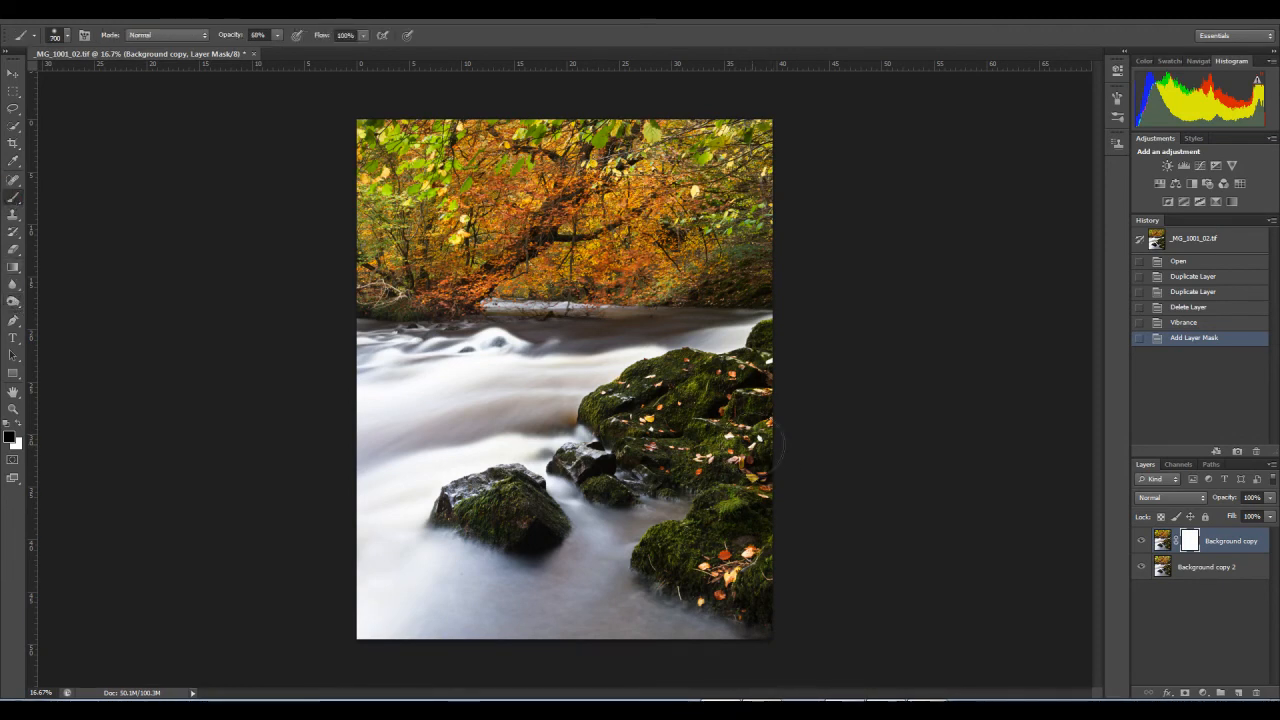
key("bracketright")
key("bracketright")
key("bracketright")
left_click(277, 36)
left_click_drag(250, 51, 246, 52)
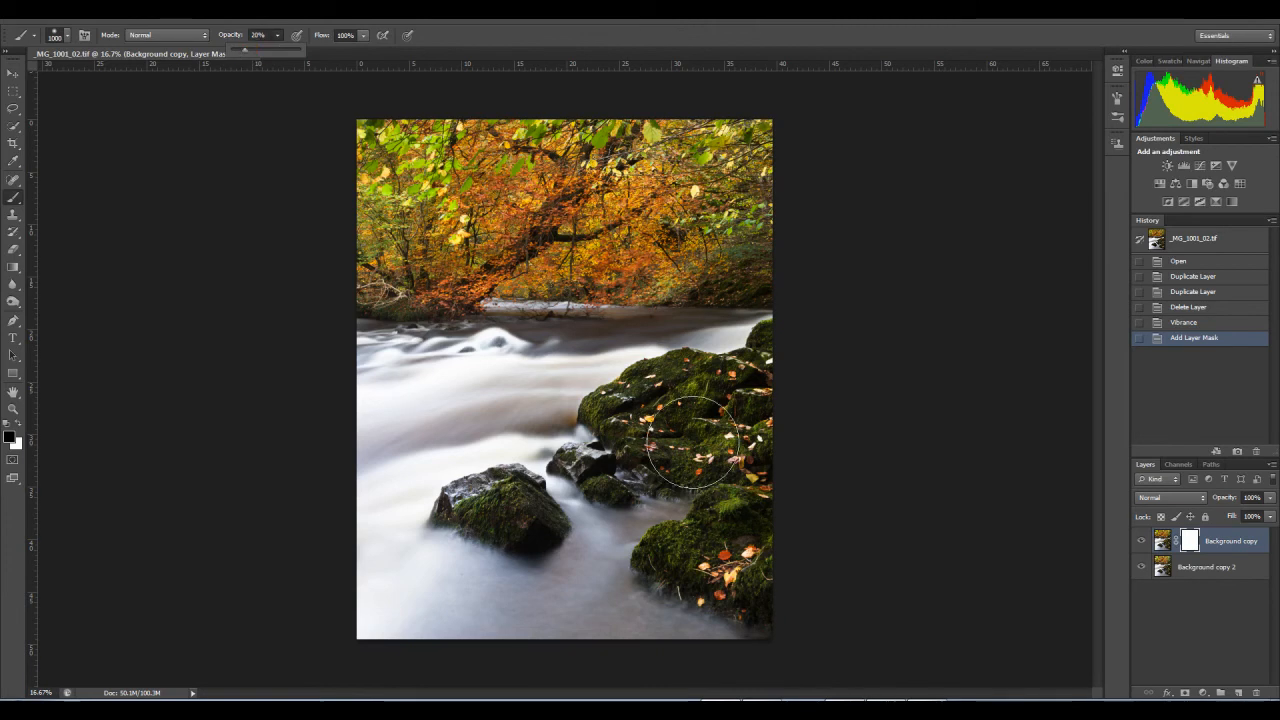
left_click(747, 456)
left_click(762, 456)
left_click(768, 449)
left_click(795, 462)
left_click(800, 466)
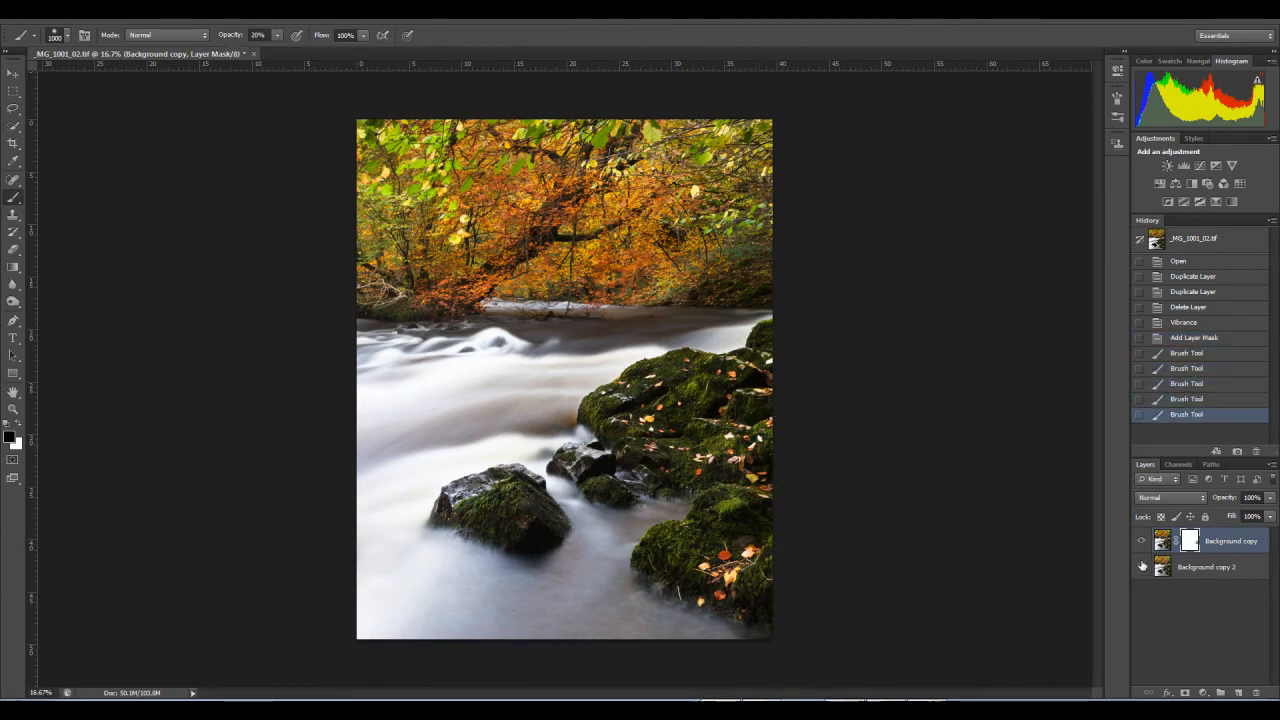
Step: Compare the image with the Background copy layer hidden and shown, and paint its mask over the top of the lower mossy rock
left_click(1141, 543)
left_click(1141, 543)
left_click(1141, 543)
left_click(1141, 543)
left_click(735, 513)
left_click(736, 516)
left_click(738, 523)
Step: Paint the mask over the lower mossy rock and the centre of the large mossy rock with a smaller brush
key("[")
key("[")
key("[")
left_click(745, 582)
left_click(685, 558)
left_click(688, 422)
left_click(690, 418)
left_click(694, 417)
left_click(692, 416)
Step: Step back one brush stroke and paint the mask over the autumn foliage with a 1300 px brush
key("bracketright")
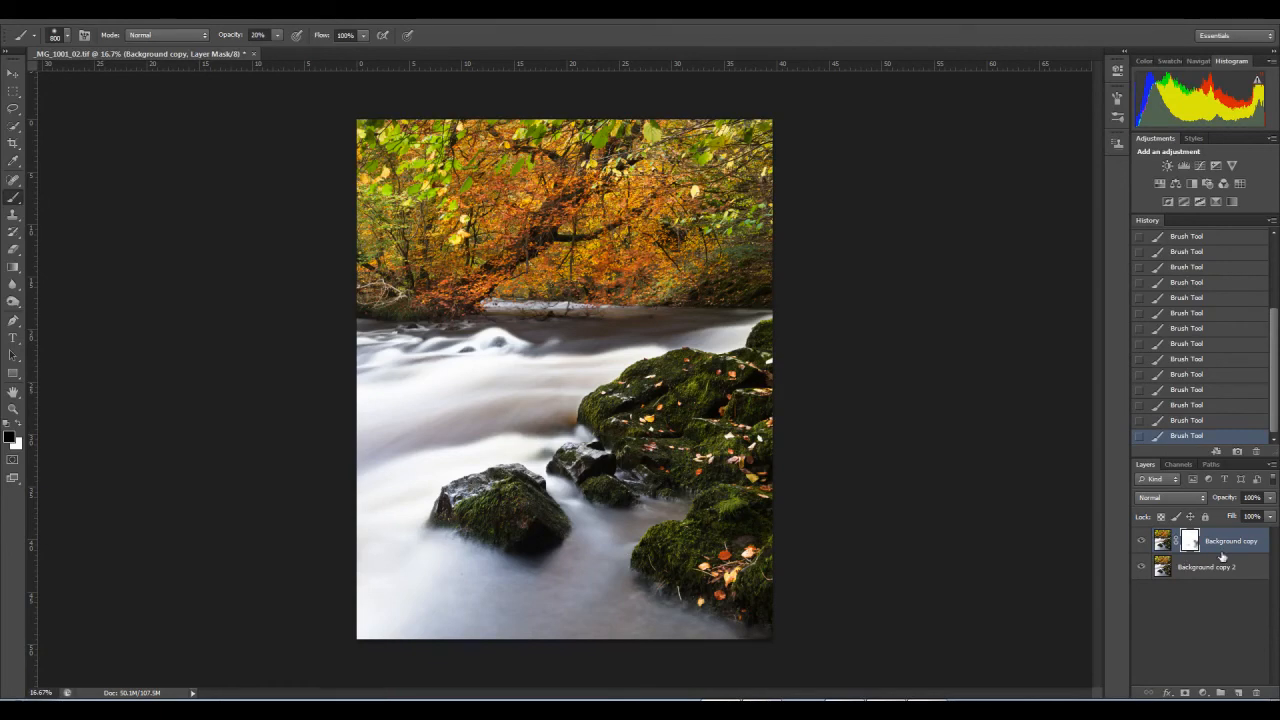
left_click(1150, 420)
key("bracketright")
key("bracketright")
key("bracketright")
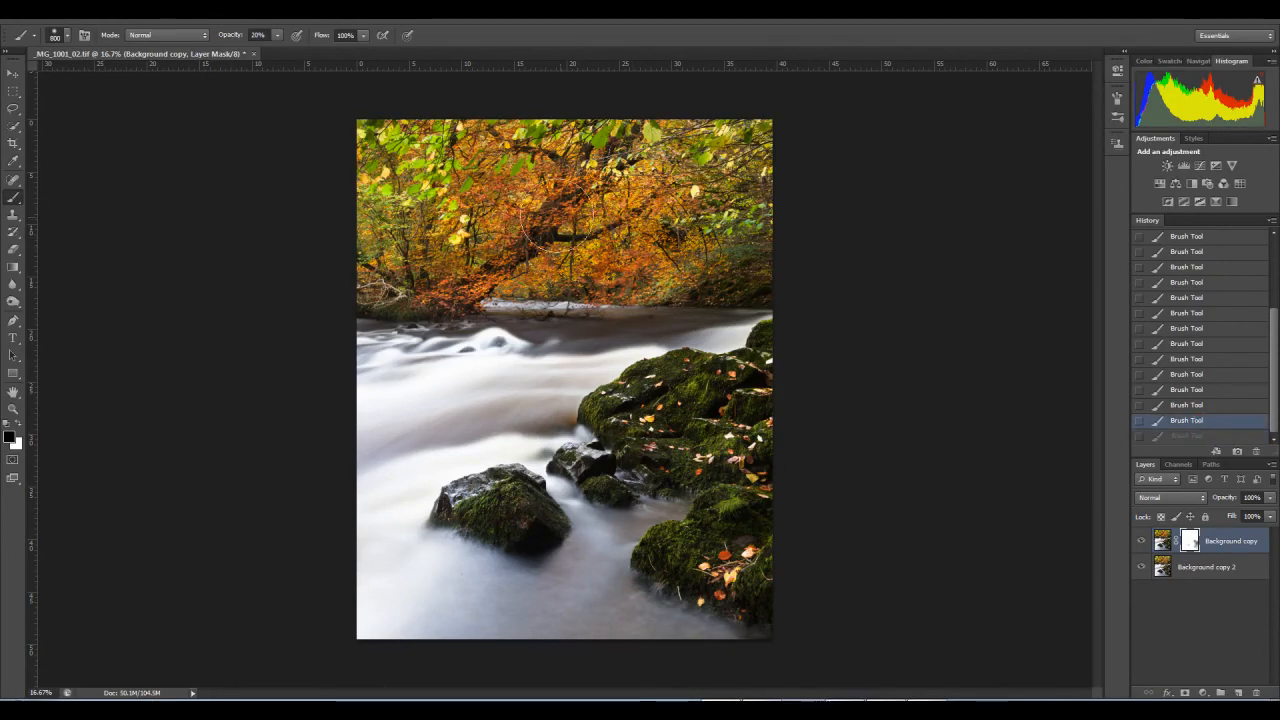
key("bracketright")
key("bracketright")
left_click(380, 148)
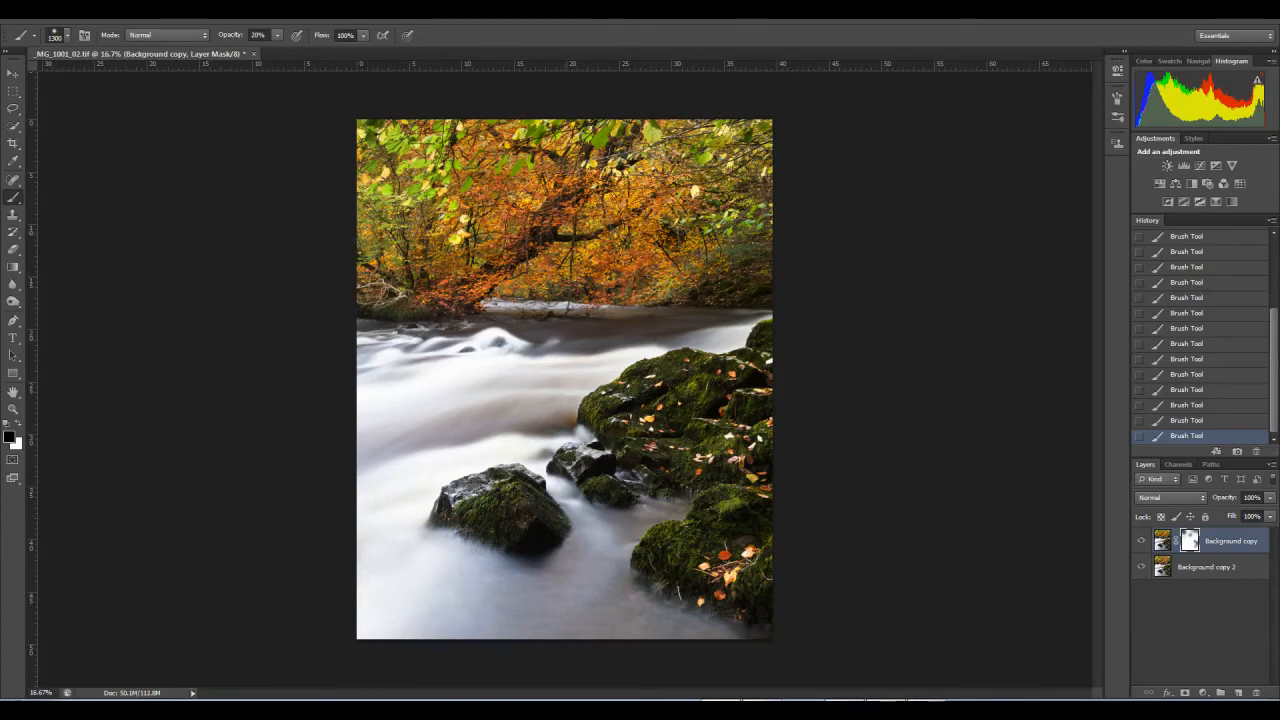
Step: Compare the image with the Background copy layer's mask disabled and enabled
right_click(1192, 553)
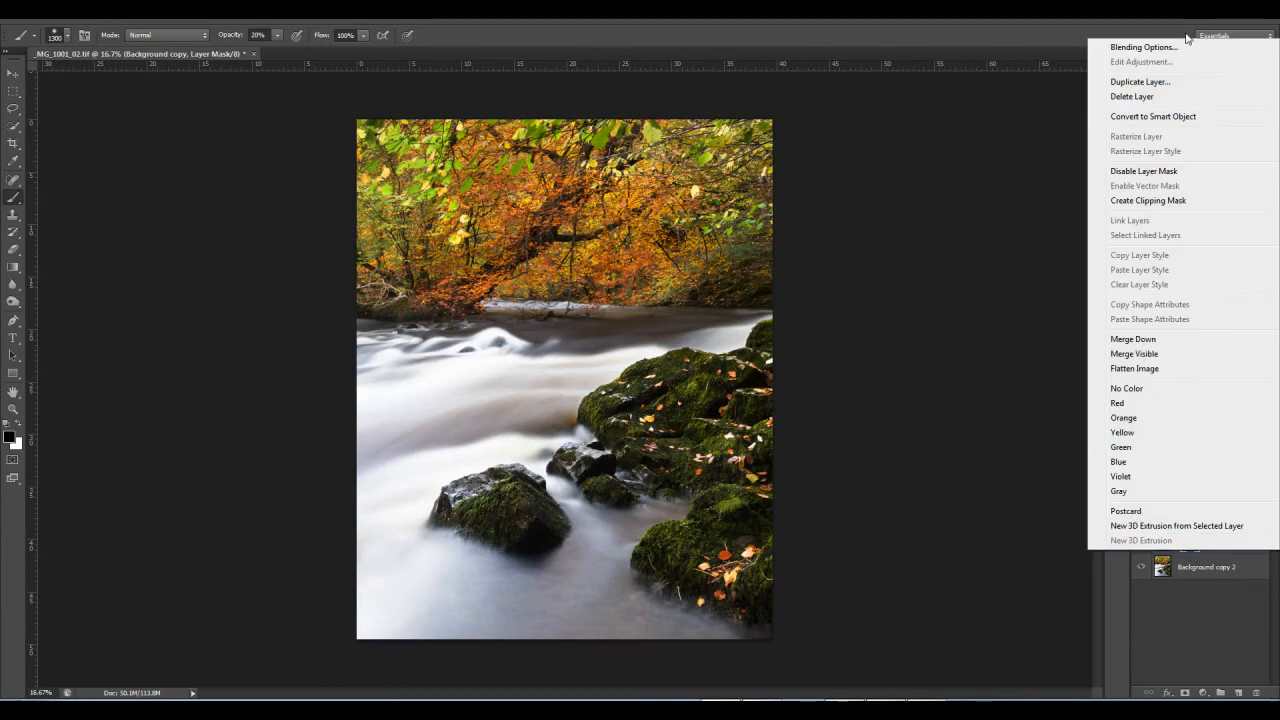
left_click(1227, 674)
right_click(1189, 546)
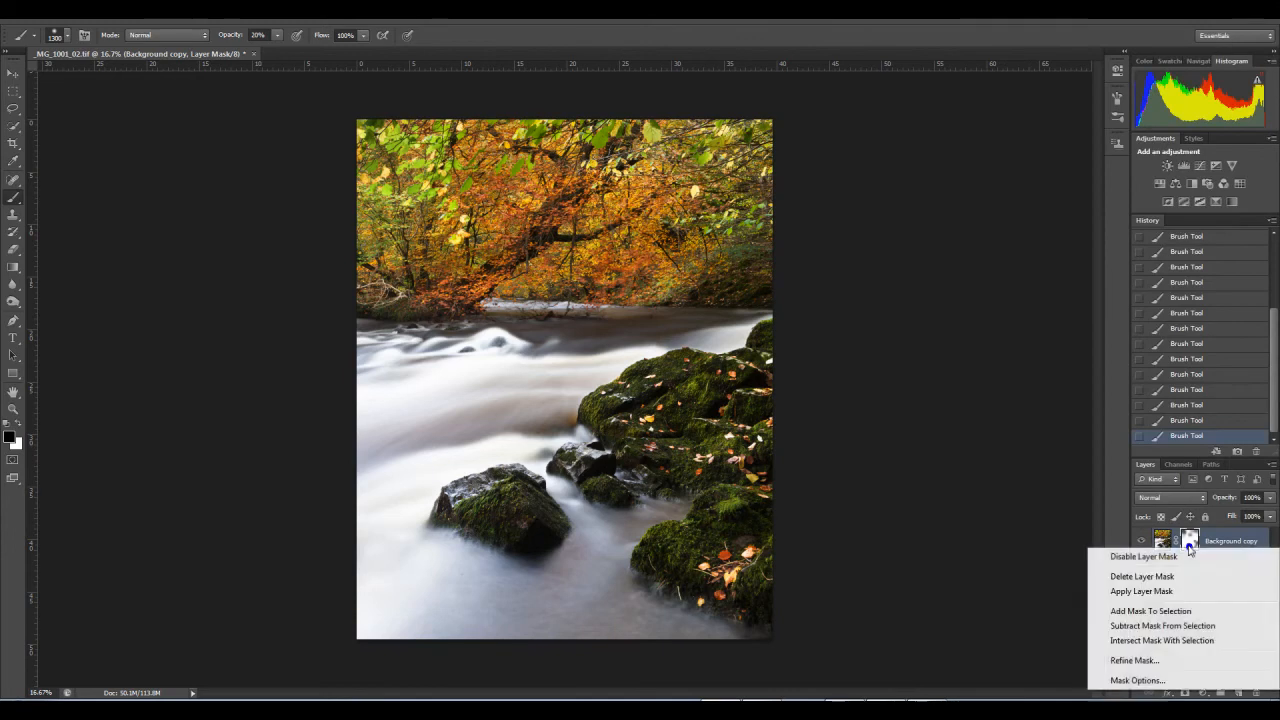
left_click(1172, 557)
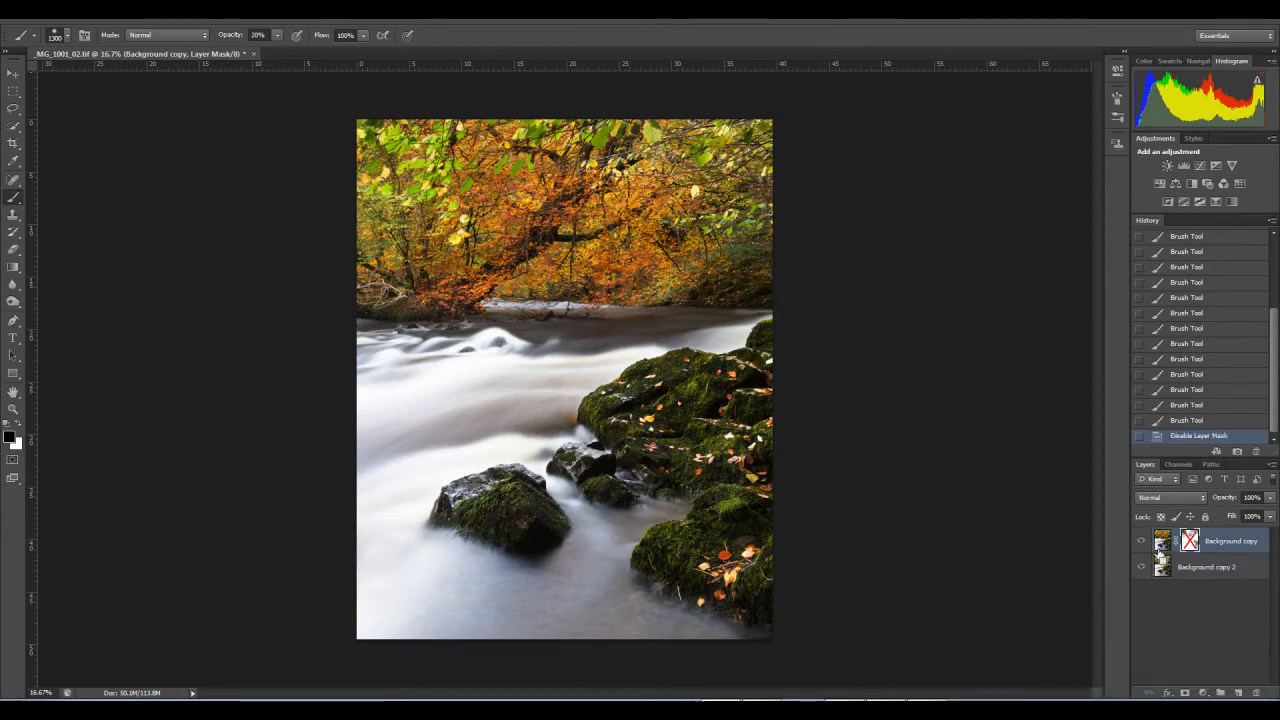
key("ctrl+z")
key("ctrl+z")
key("ctrl+z")
key("ctrl+z")
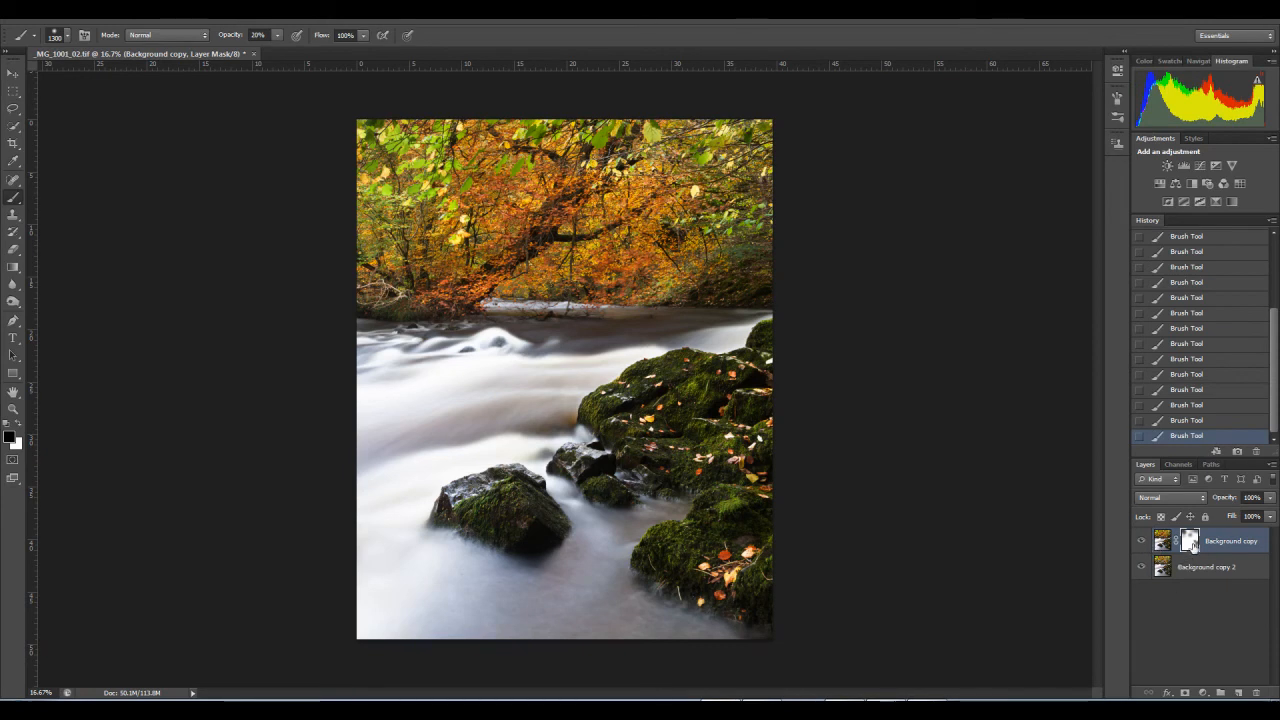
Step: Set the vibrance of the Background copy 2 layer to -4 and flatten the image
left_click(1172, 576)
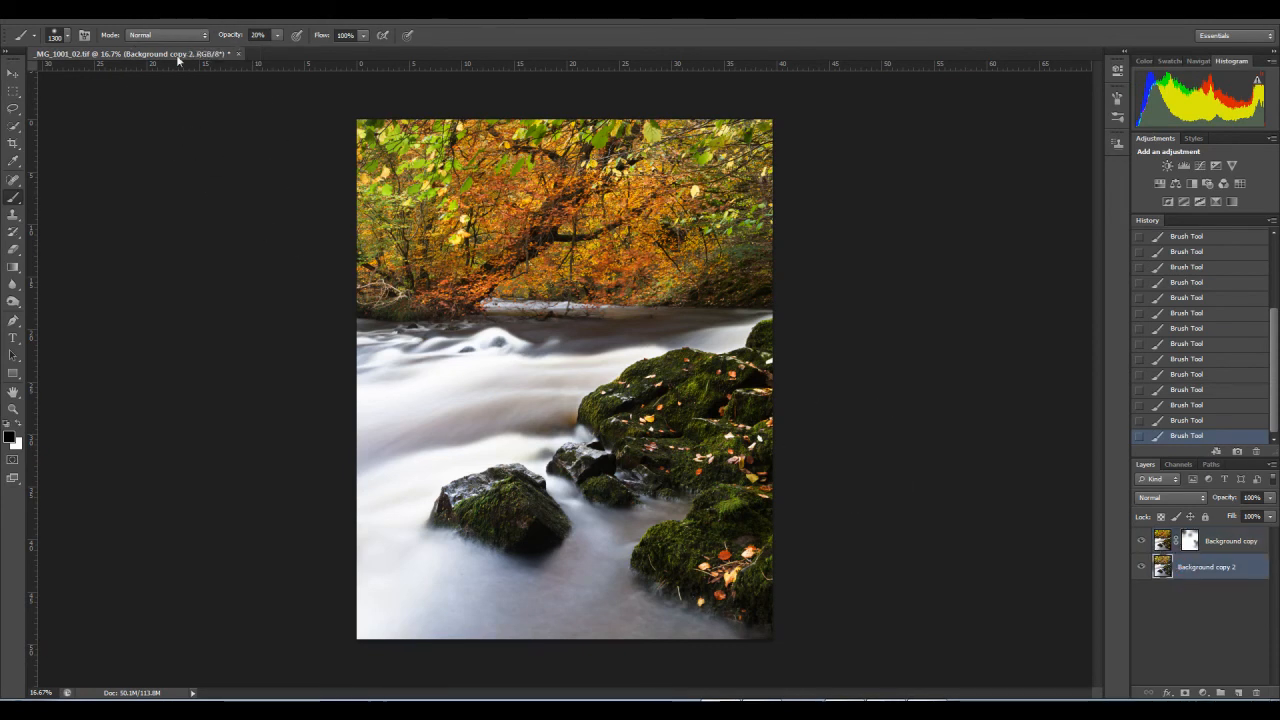
left_click(90, 10)
mouse_move(110, 48)
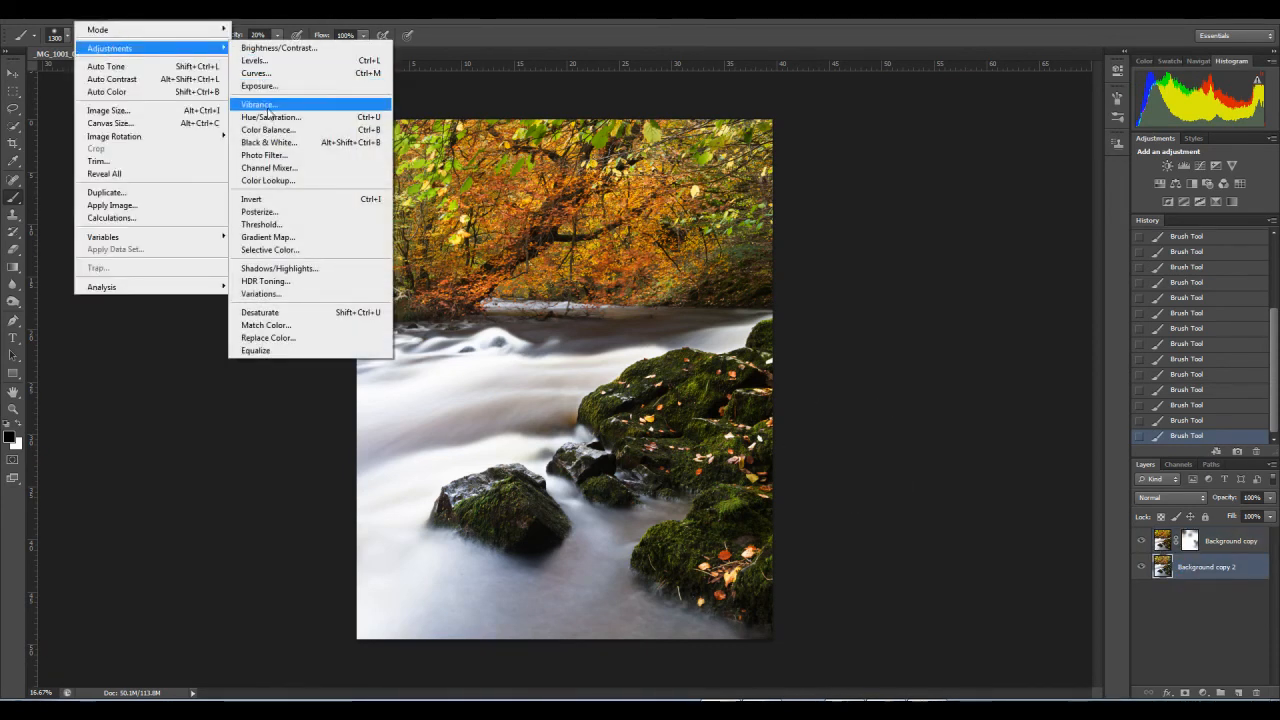
left_click(258, 104)
mouse_move(872, 358)
left_mouse_down()
mouse_move(827, 359)
mouse_move(886, 377)
left_mouse_up()
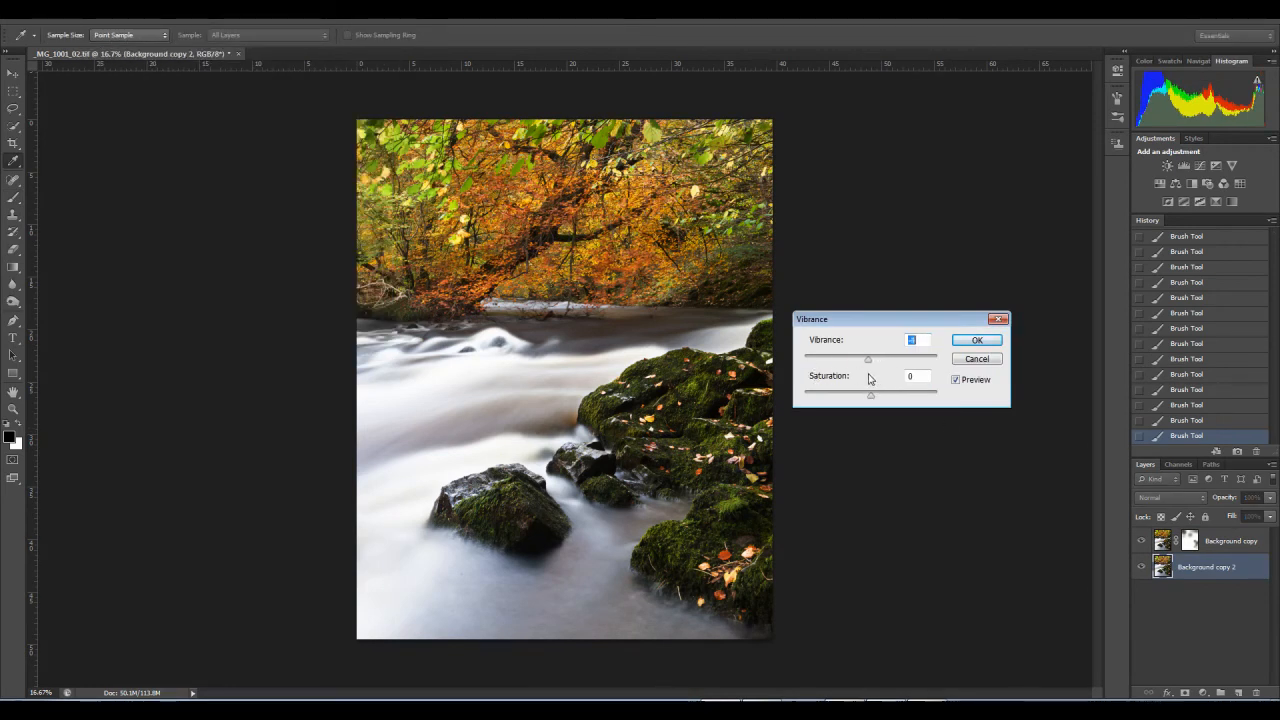
key("Down")
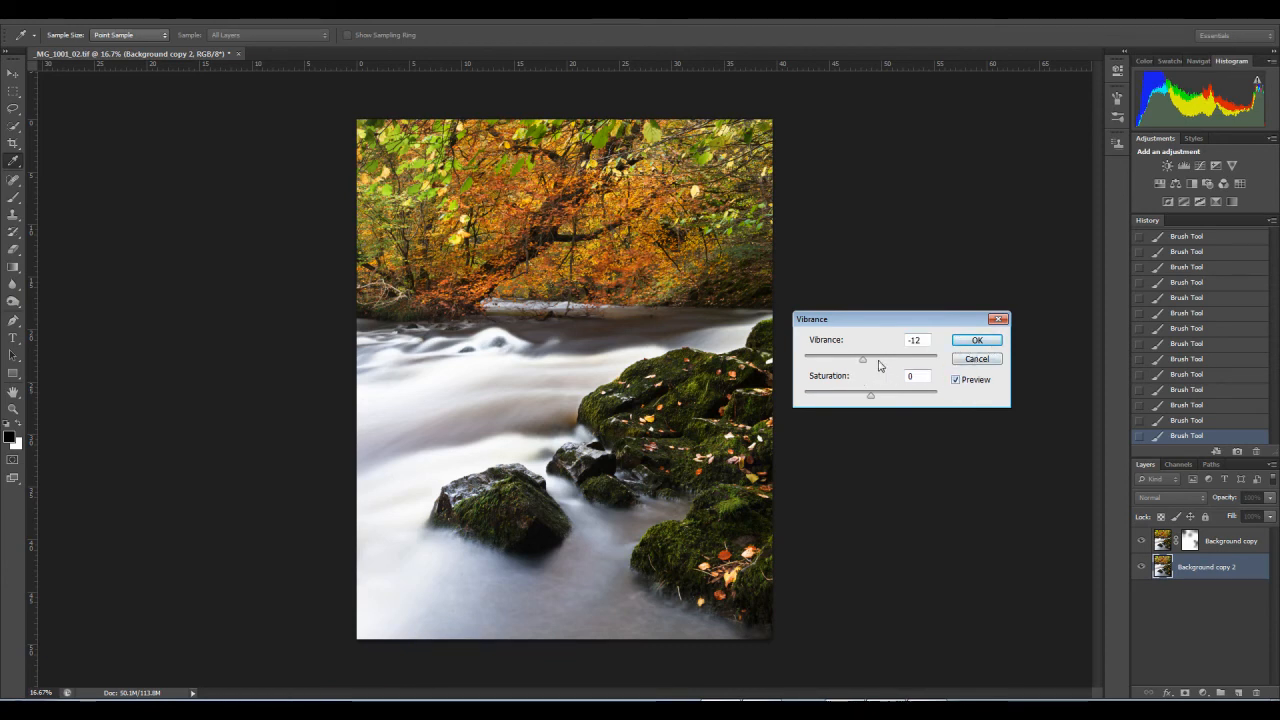
left_click_drag(867, 364, 873, 364)
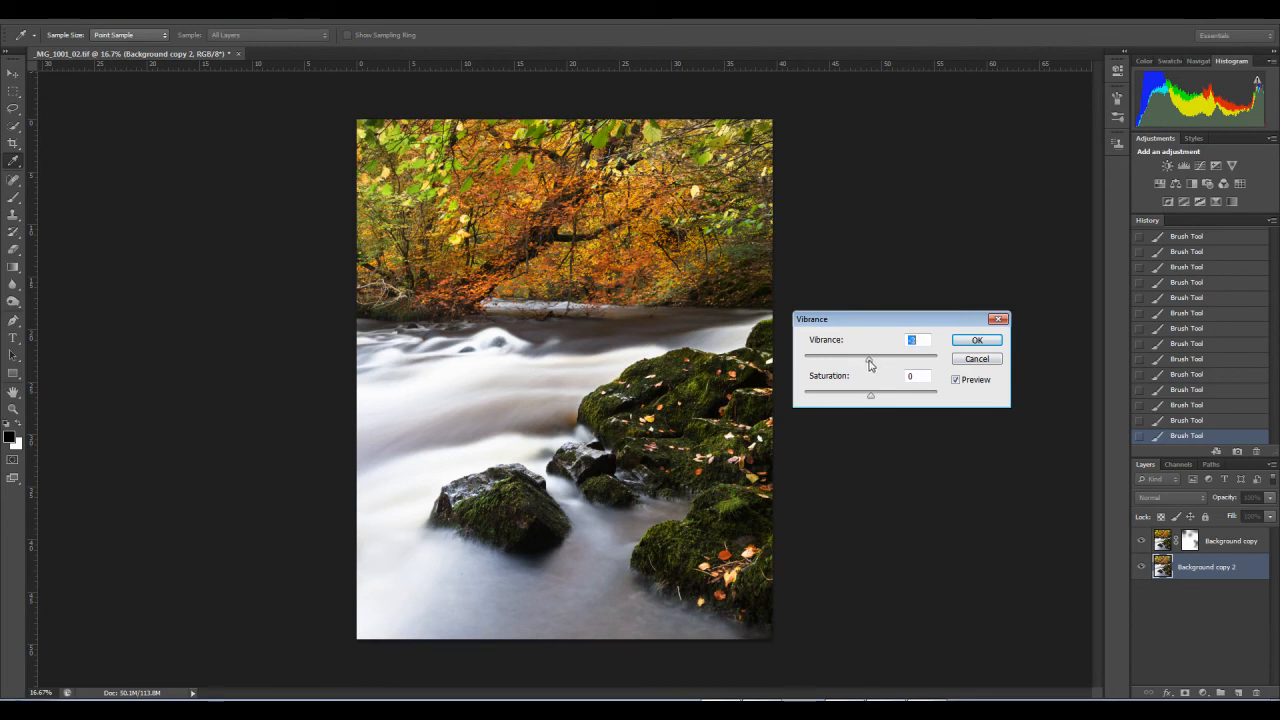
left_click(982, 341)
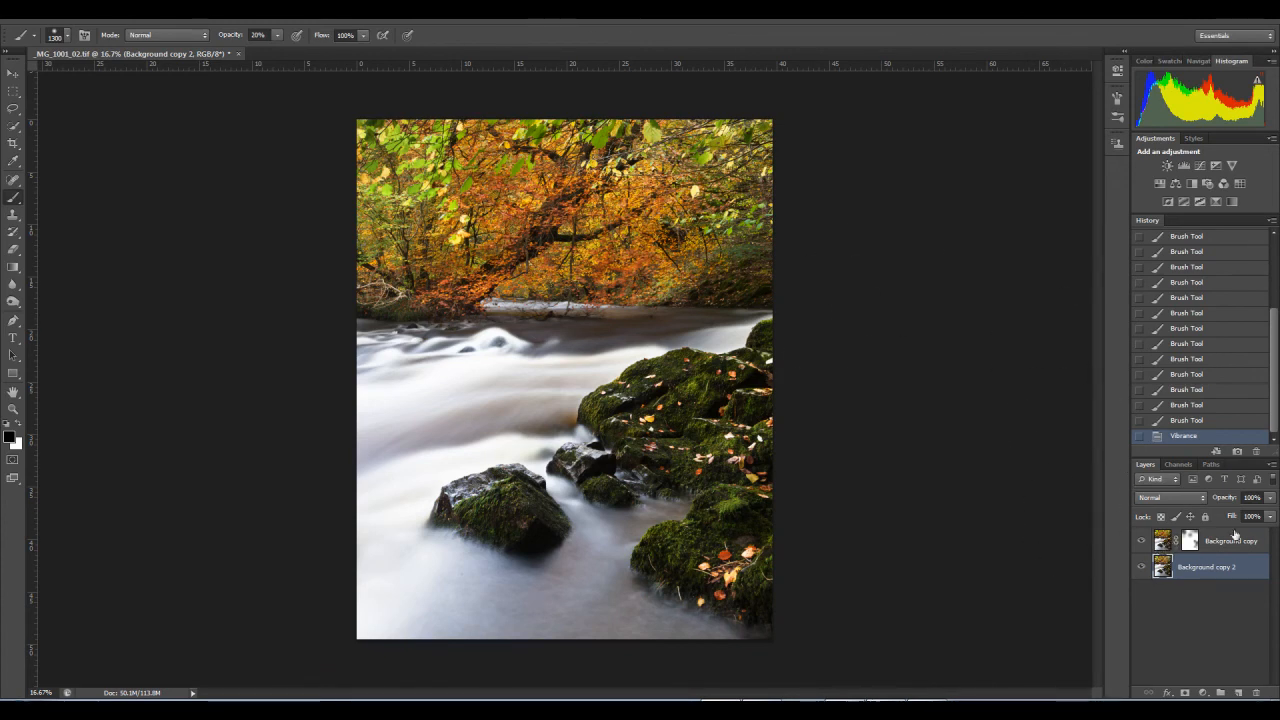
left_click(1271, 465)
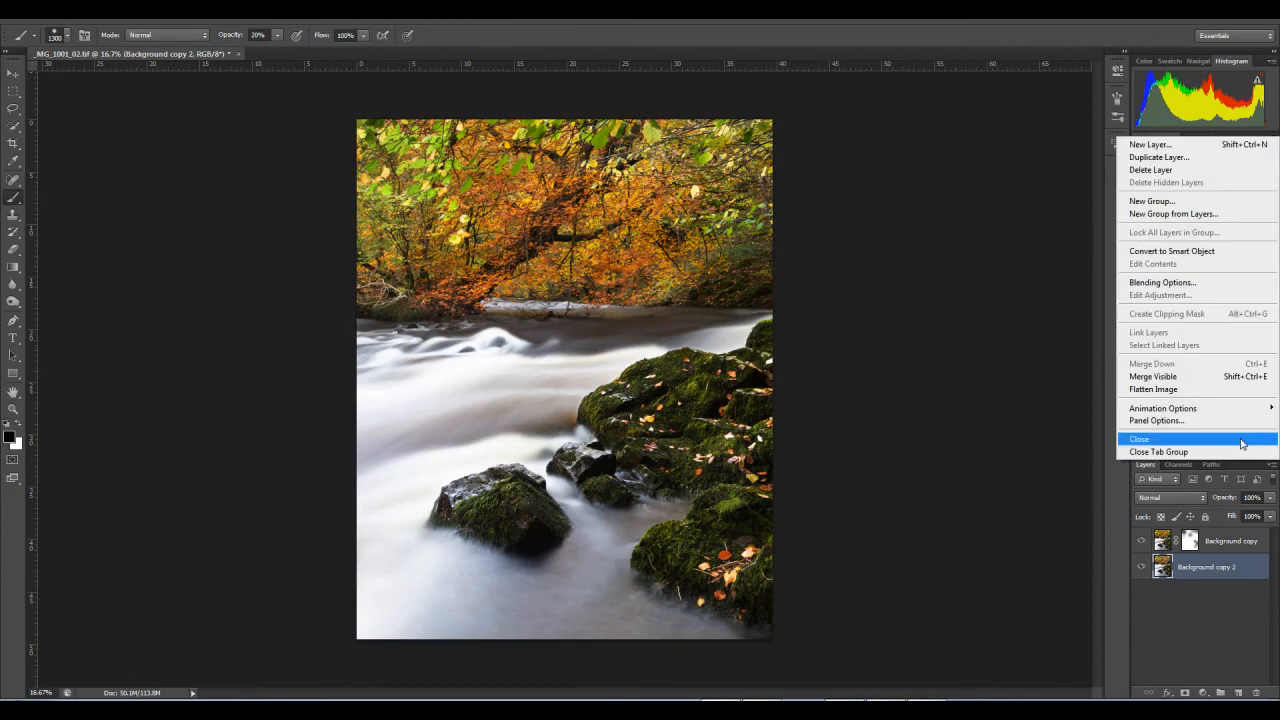
left_click(1179, 393)
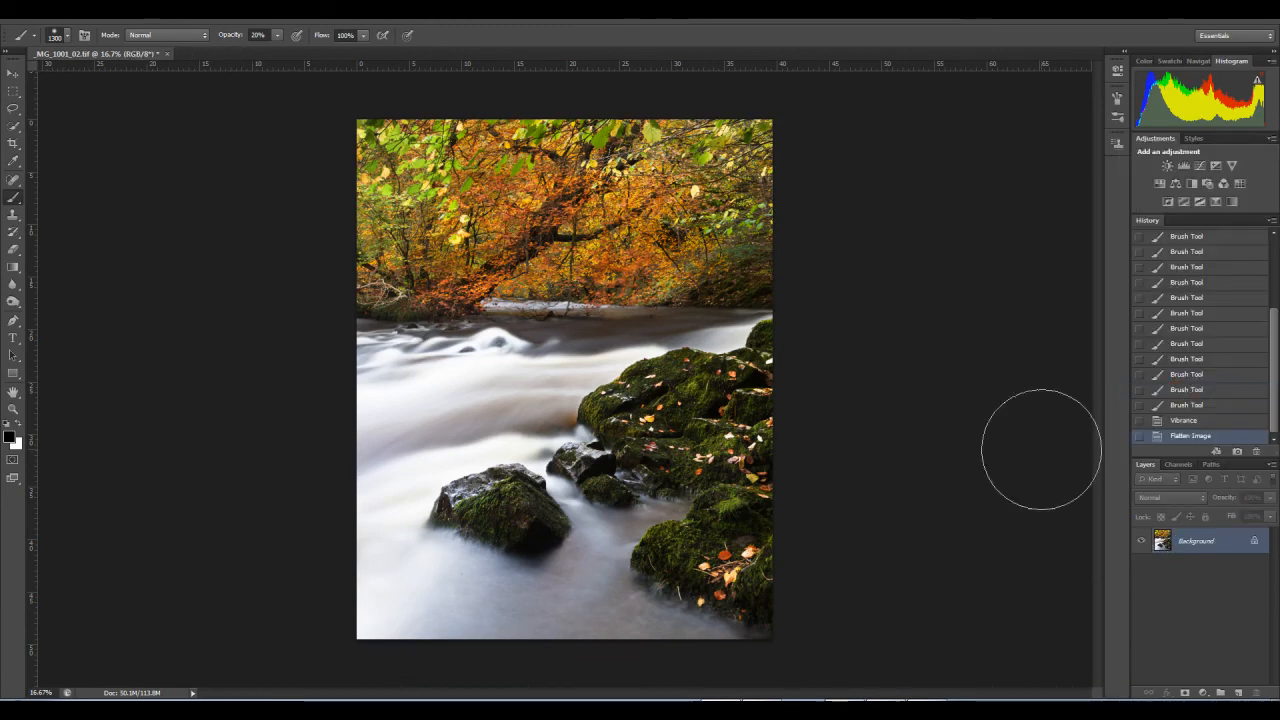
Step: Try Auto Color on the flattened image and compare the result repeatedly with the uncorrected colours
left_click(86, 13)
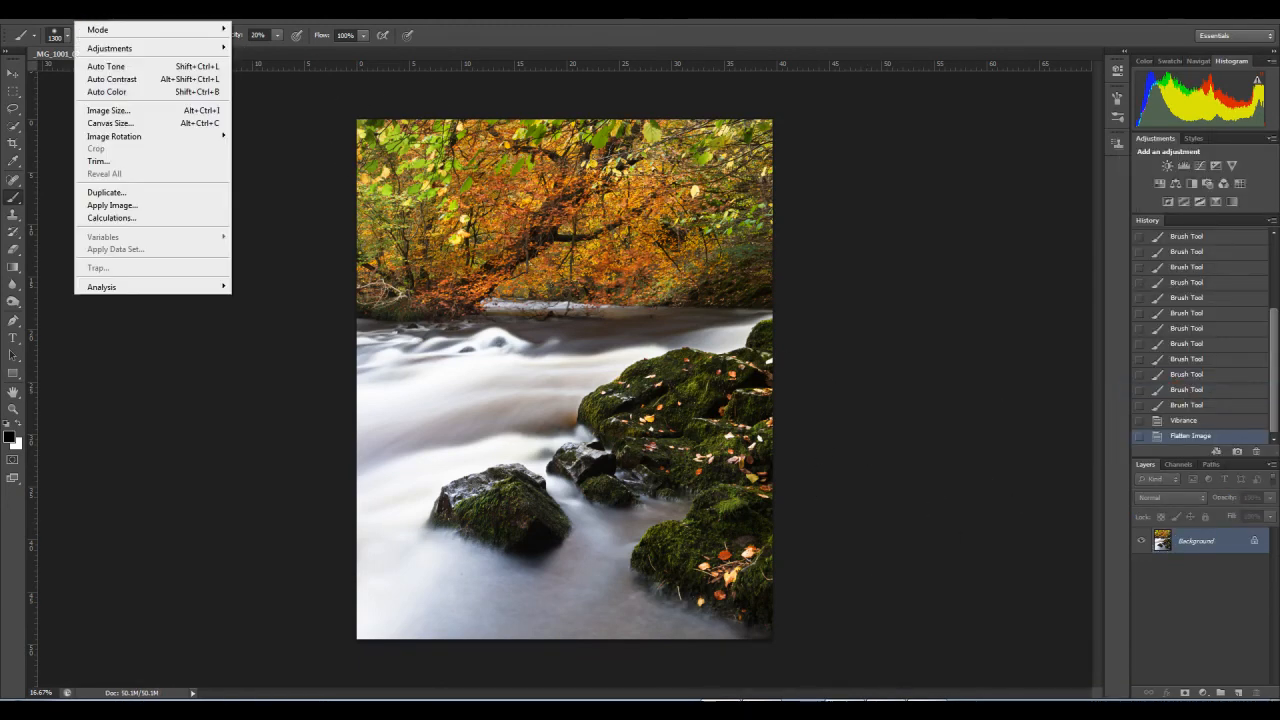
left_click(108, 91)
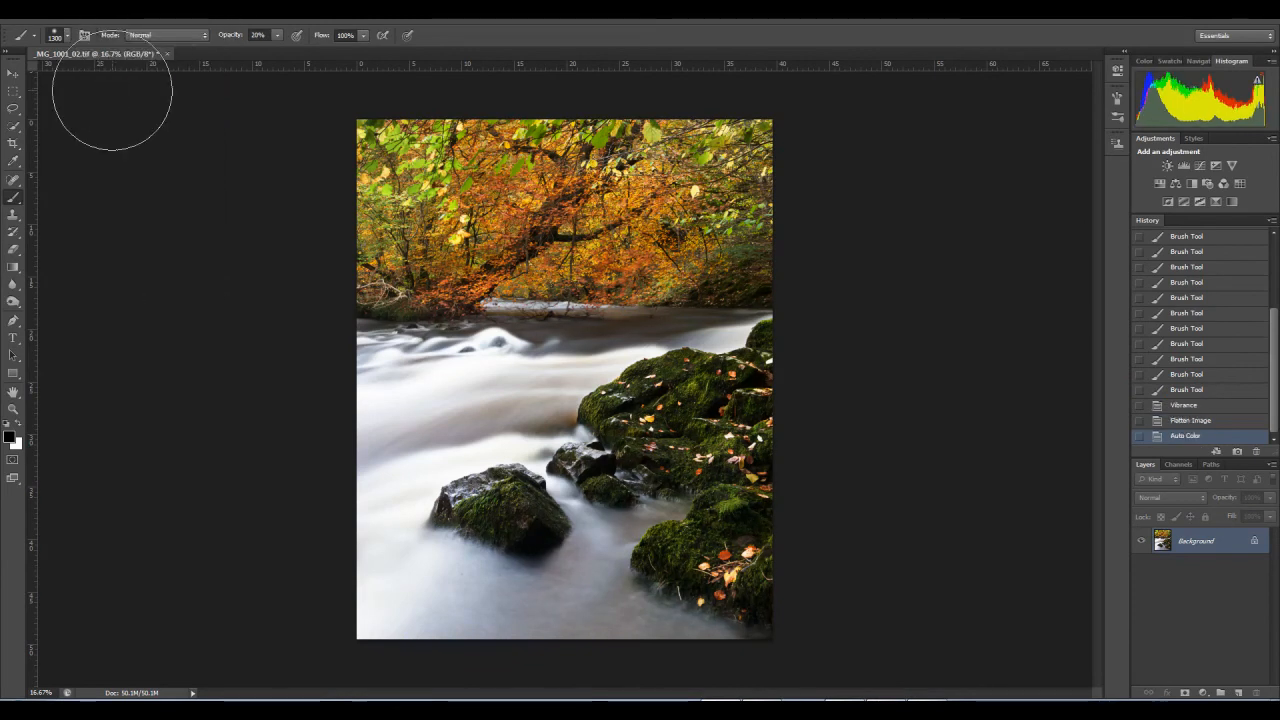
key("ctrl+z")
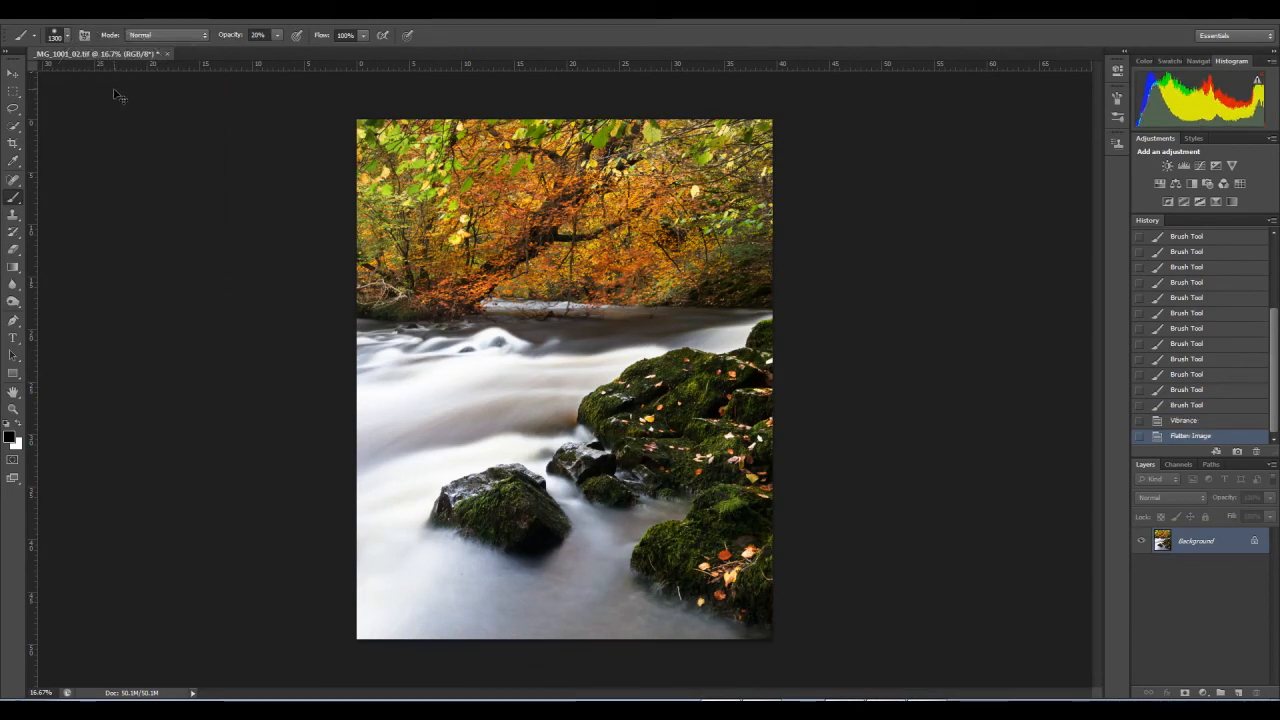
key("ctrl+z")
key("ctrl+z")
key("ctrl+z")
key("ctrl+z")
key("ctrl+z")
key("ctrl+z")
key("ctrl+z")
key("ctrl+z")
key("ctrl+z")
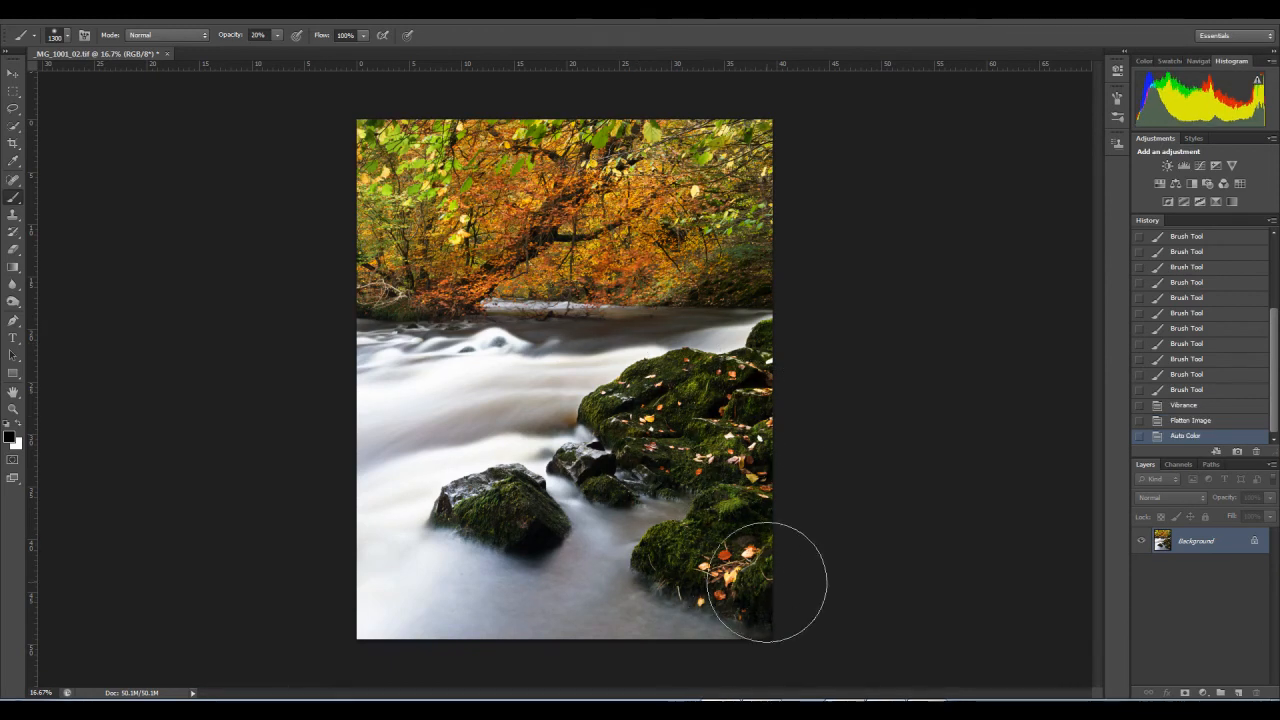
key("ctrl+z")
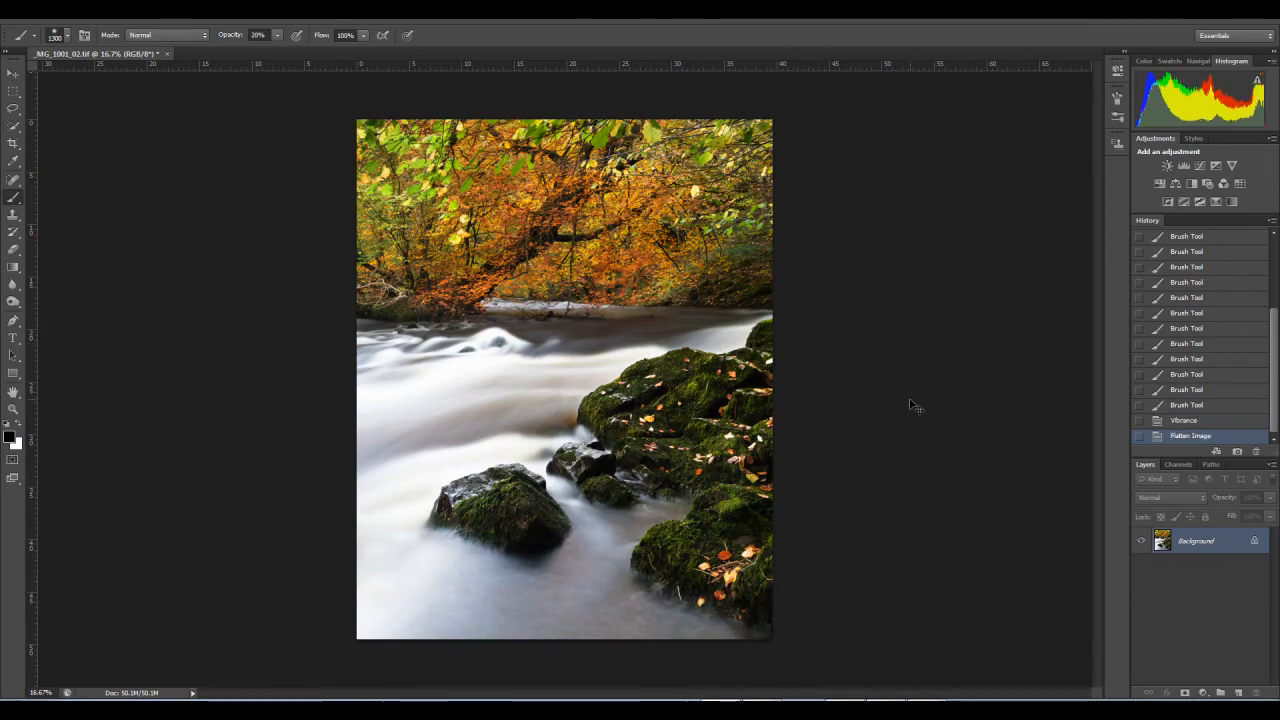
key("ctrl+z")
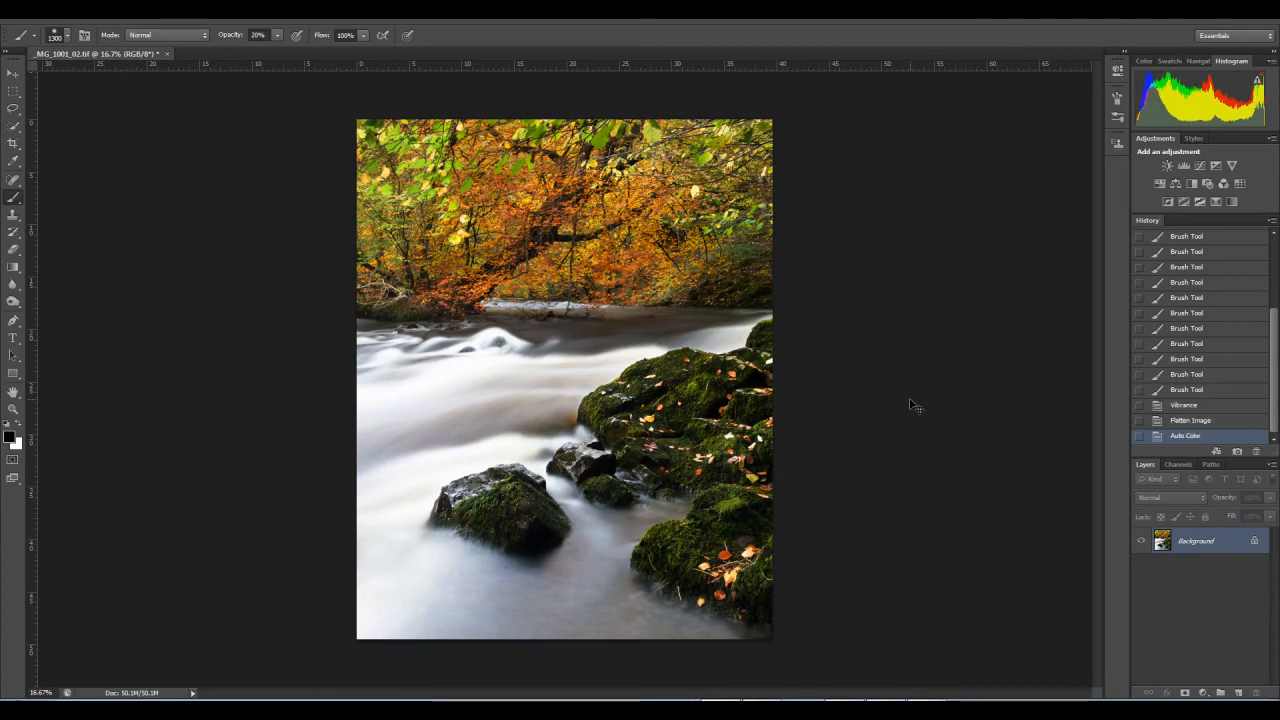
key("ctrl+z")
key("ctrl+z")
key("ctrl+z")
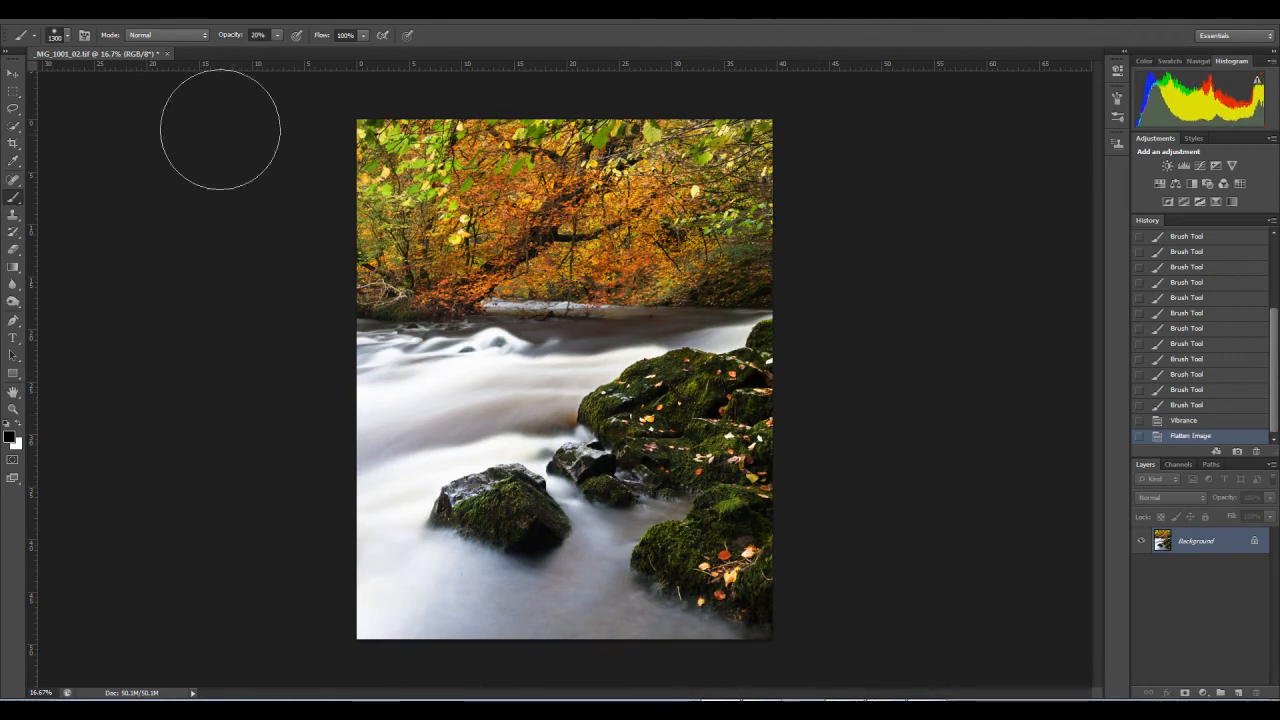
Step: Duplicate the Background layer and apply Auto Tone to the copy
left_click(95, 12)
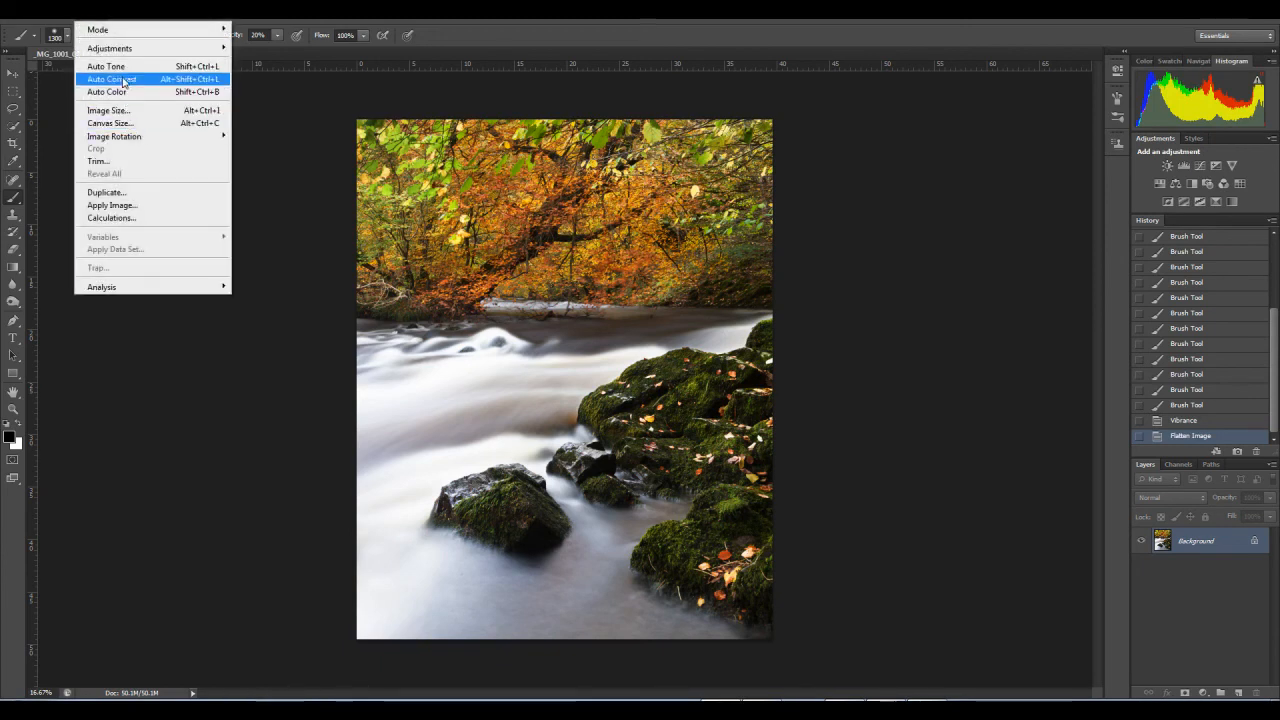
left_click(97, 12)
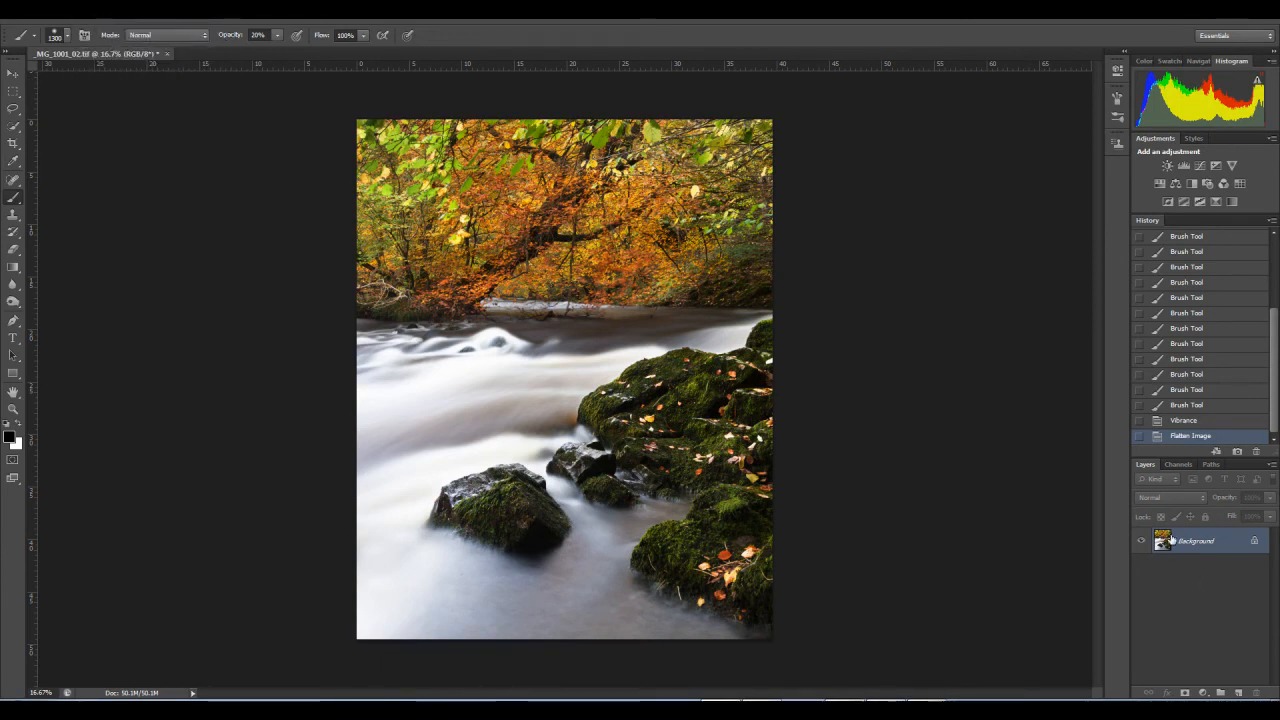
left_click_drag(1162, 543, 1238, 692)
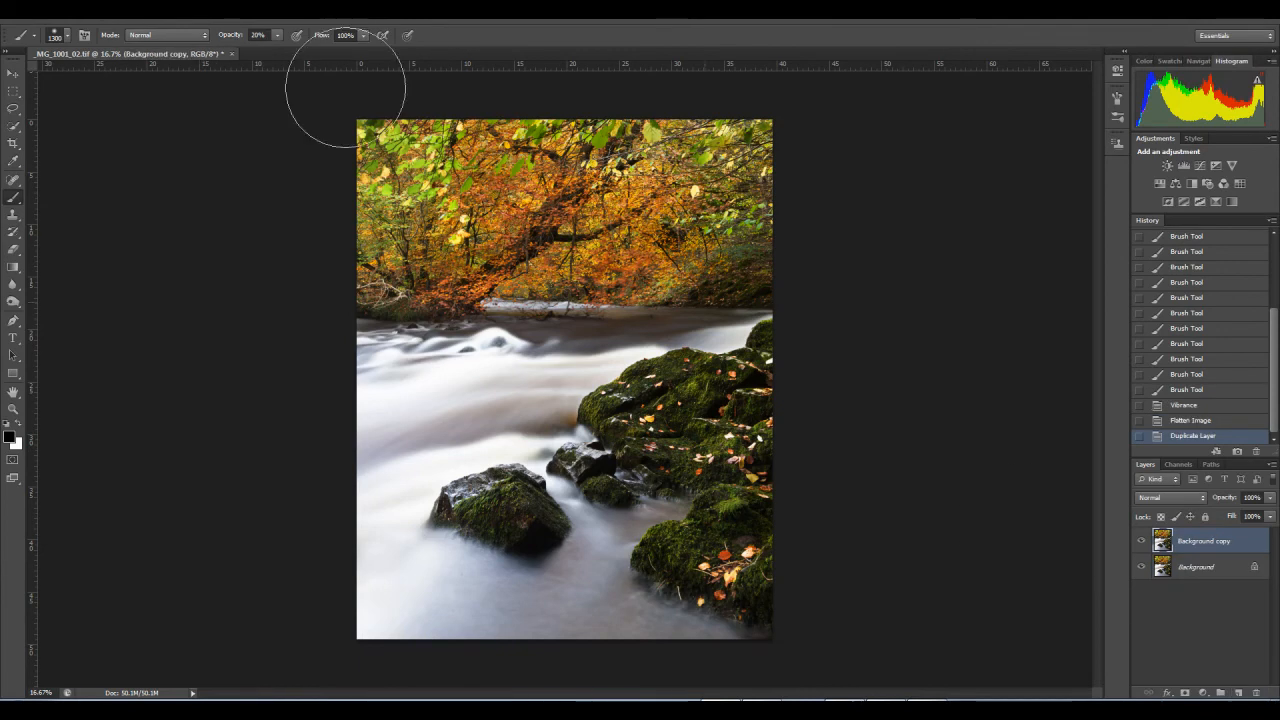
left_click(95, 12)
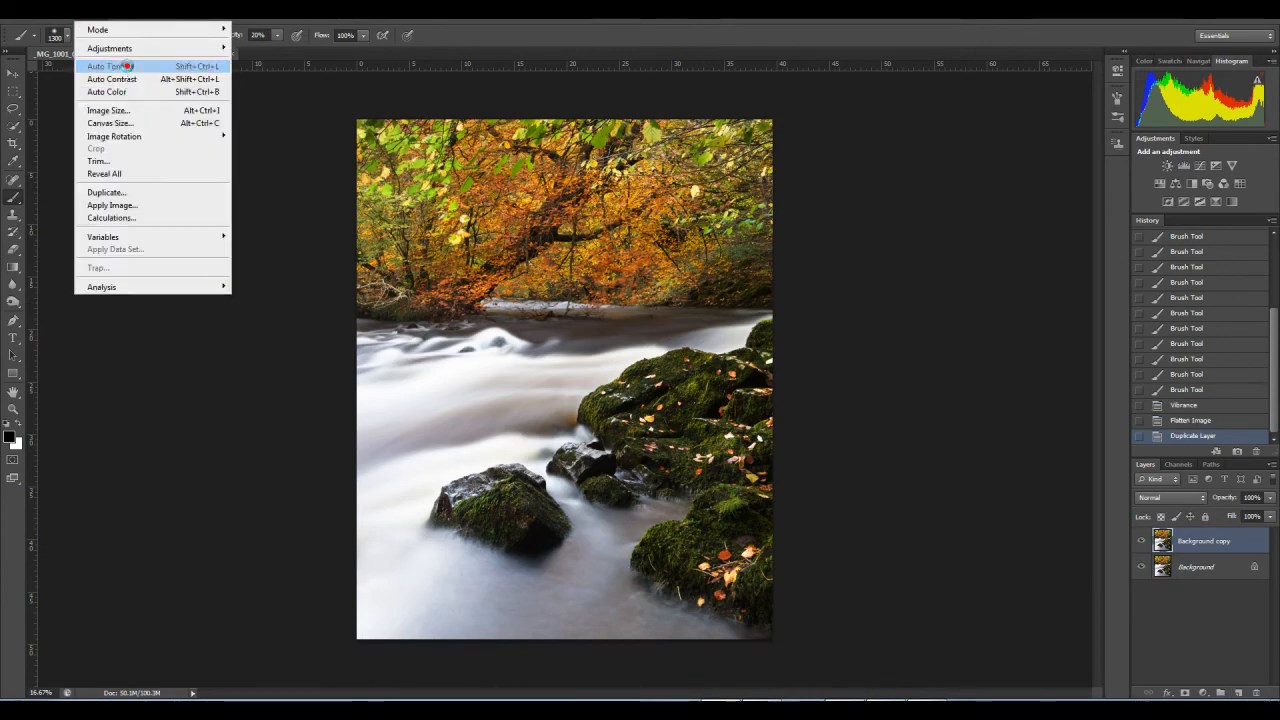
left_click(126, 67)
Step: Compare the image with the Auto Tone layer hidden and shown
left_click(1142, 542)
left_click(1142, 542)
left_click(1142, 543)
left_click(1142, 543)
left_click(1142, 543)
left_click(1142, 543)
left_click(1142, 543)
left_click(1142, 543)
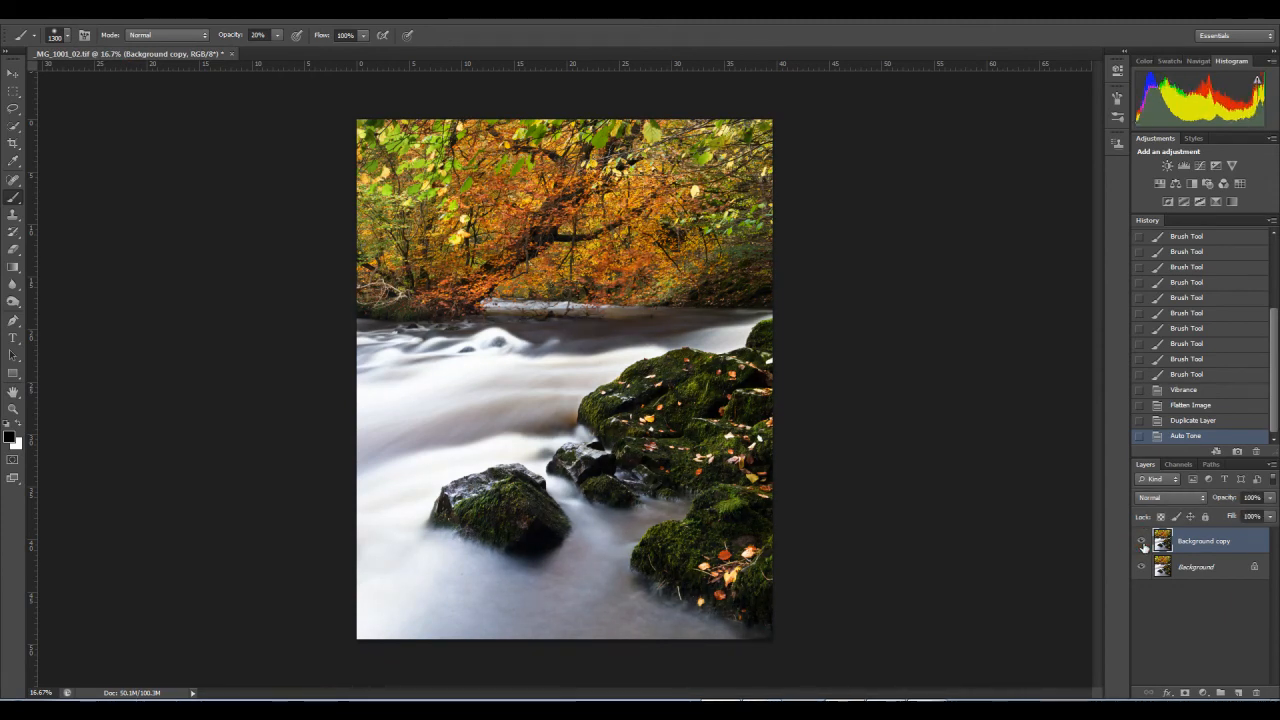
Step: Add a layer mask to the Background copy layer and draw a short black-to-white gradient down across the river just below the treeline
left_click(1185, 693)
left_click(13, 267)
left_click_drag(527, 358, 529, 364)
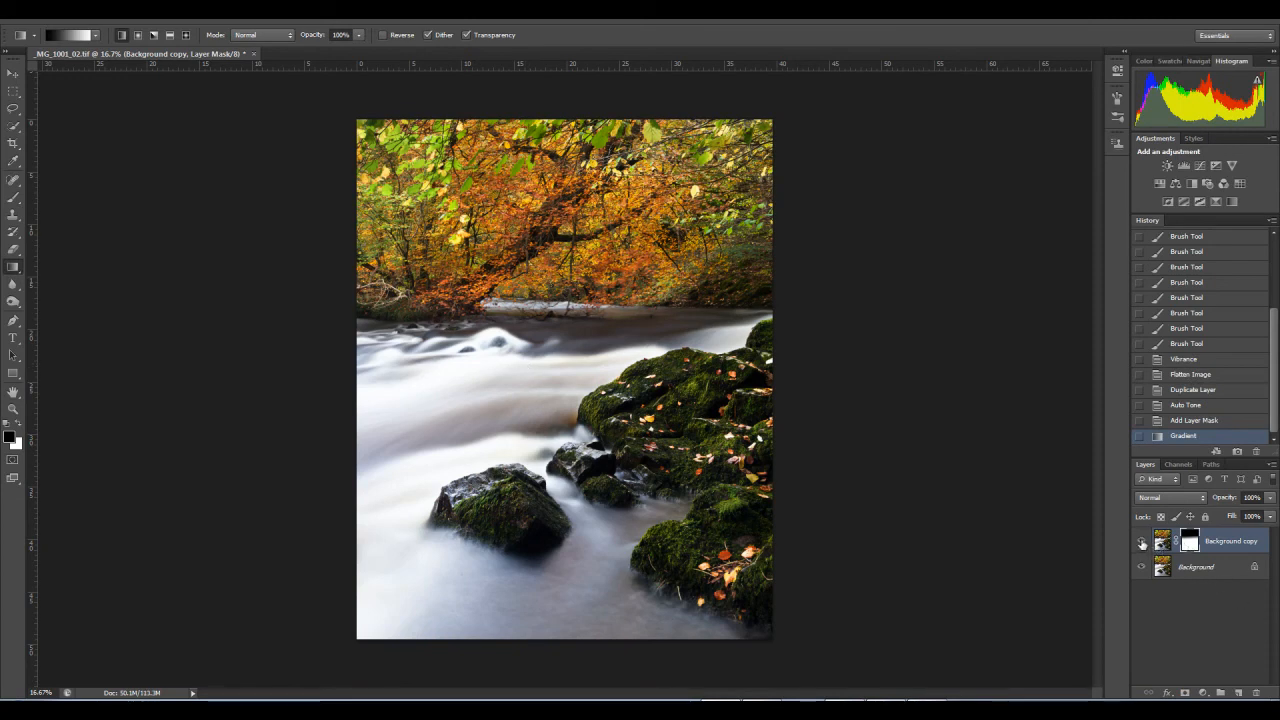
Step: Compare the image with the gradient mask disabled and enabled, and redraw the gradient so Auto Tone affects only the trees above the river
right_click(1189, 541)
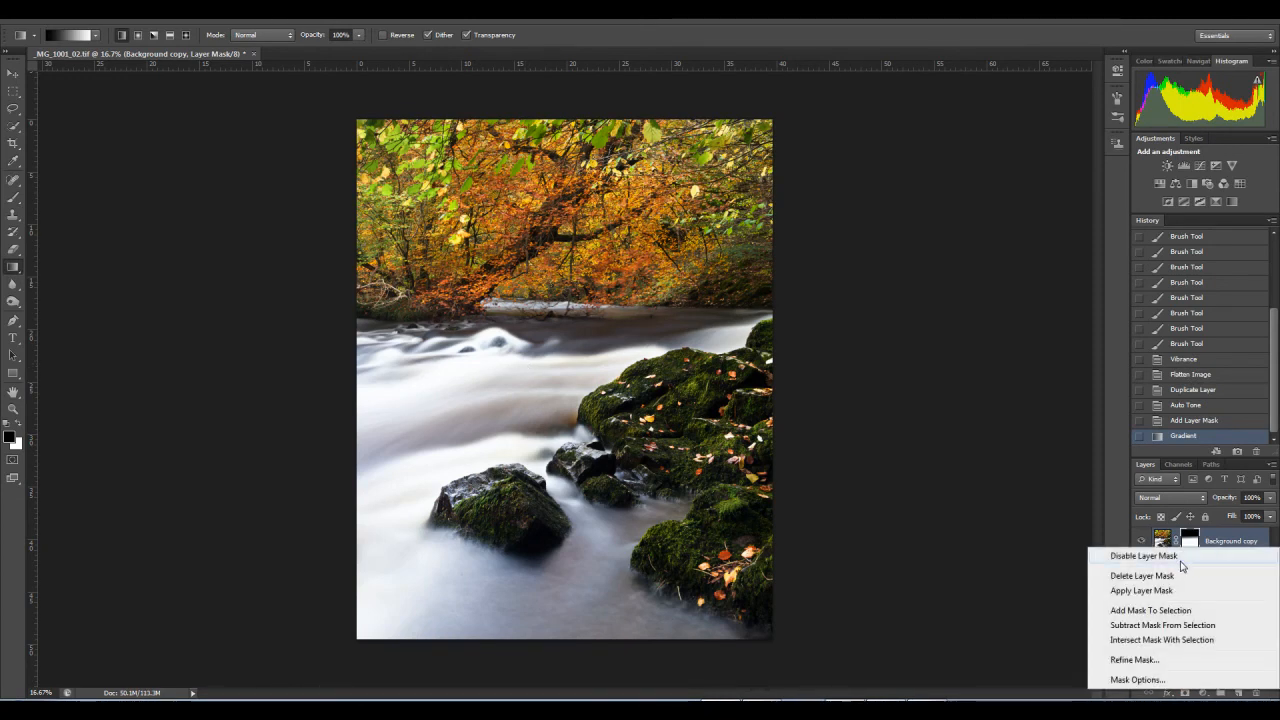
left_click(1174, 549)
key("ctrl+z")
key("ctrl+z")
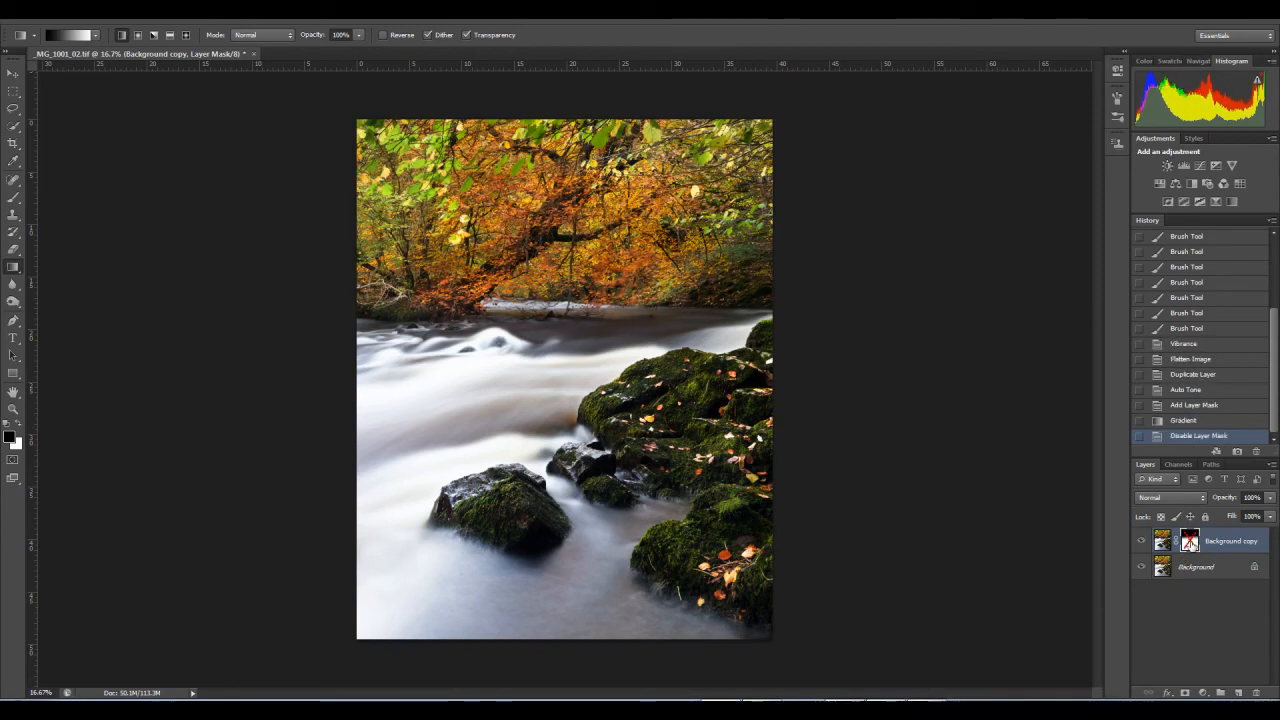
key("ctrl+z")
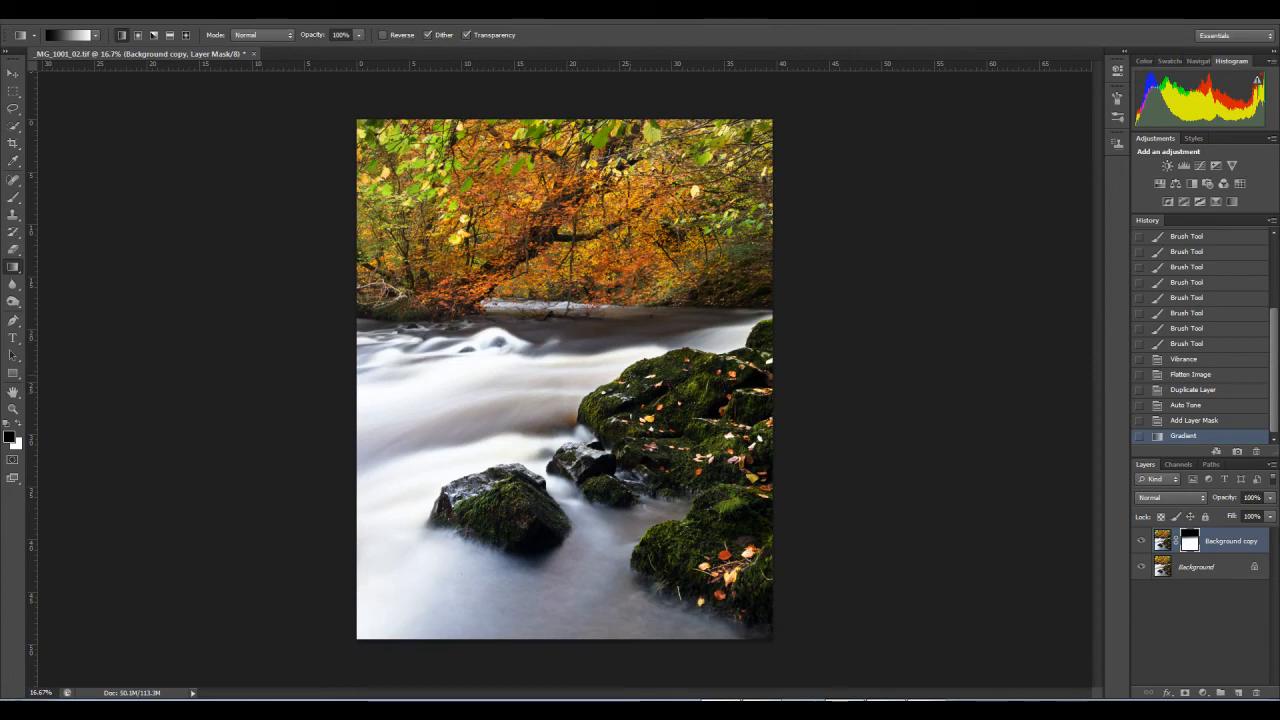
left_click_drag(572, 325, 577, 357)
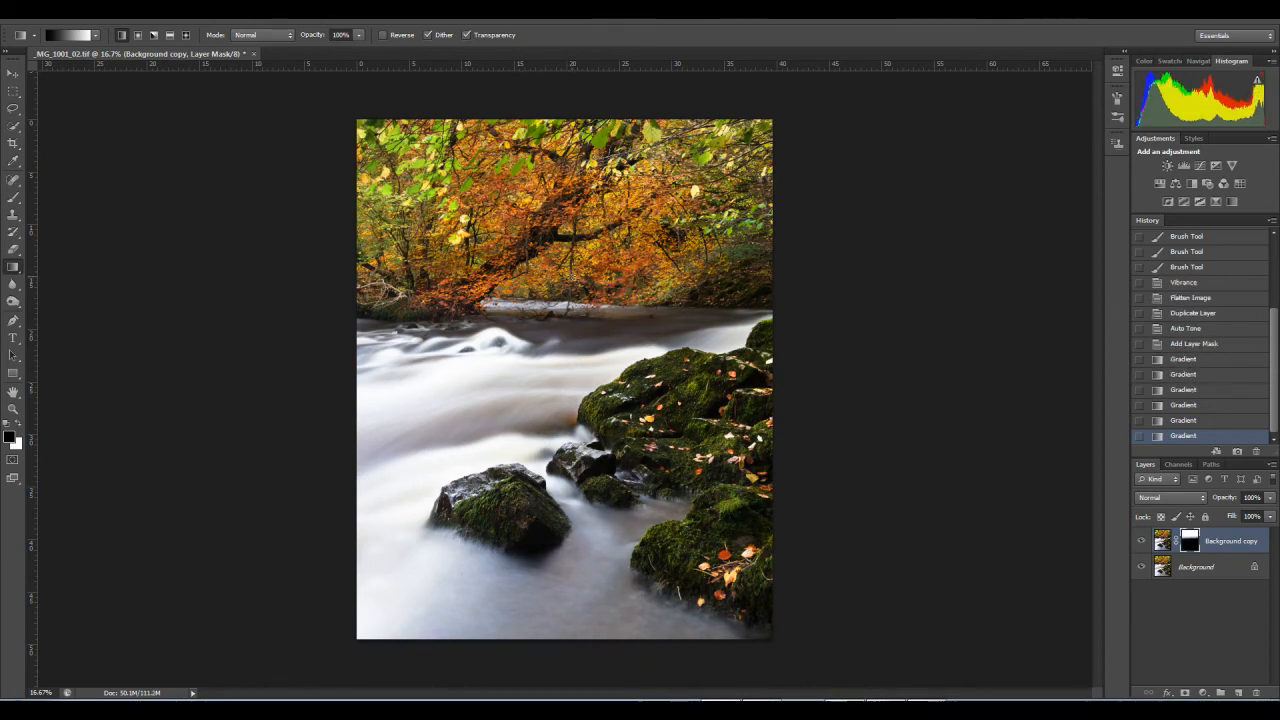
Step: Redraw the mask's short gradient just below the treeline and compare the image with the Background copy layer hidden and shown
left_click_drag(562, 316, 571, 348)
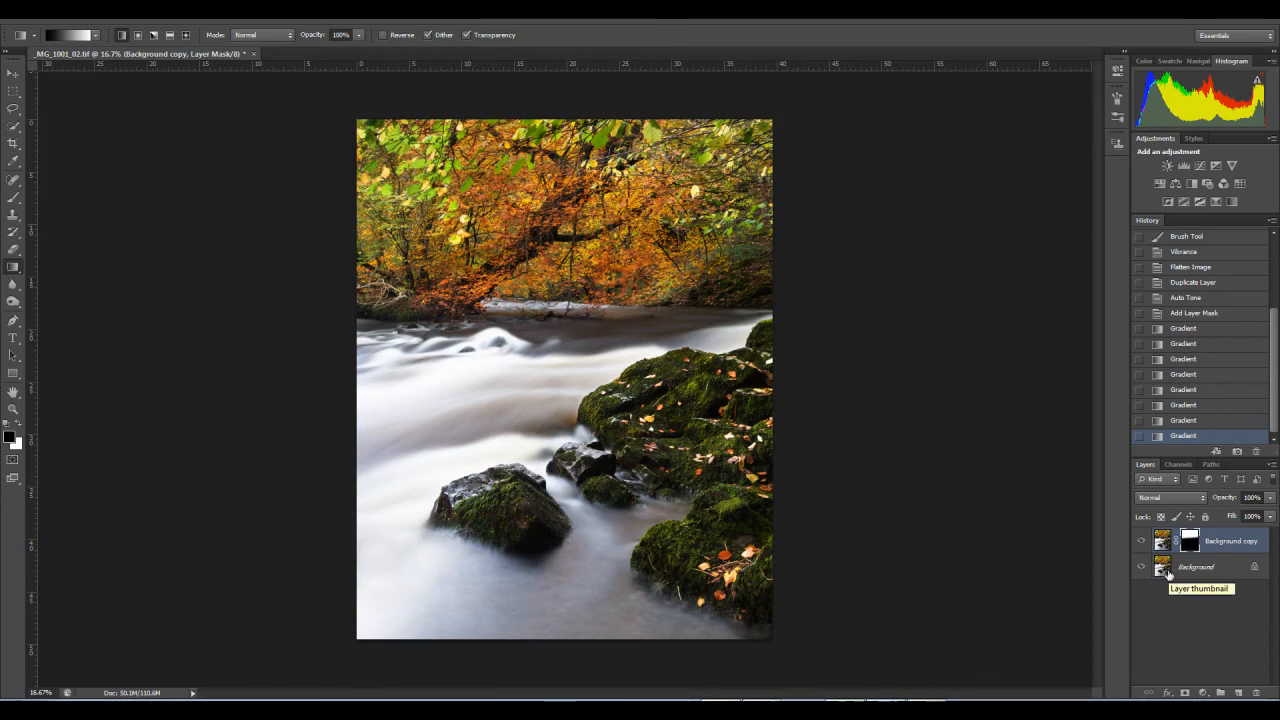
left_click(13, 197)
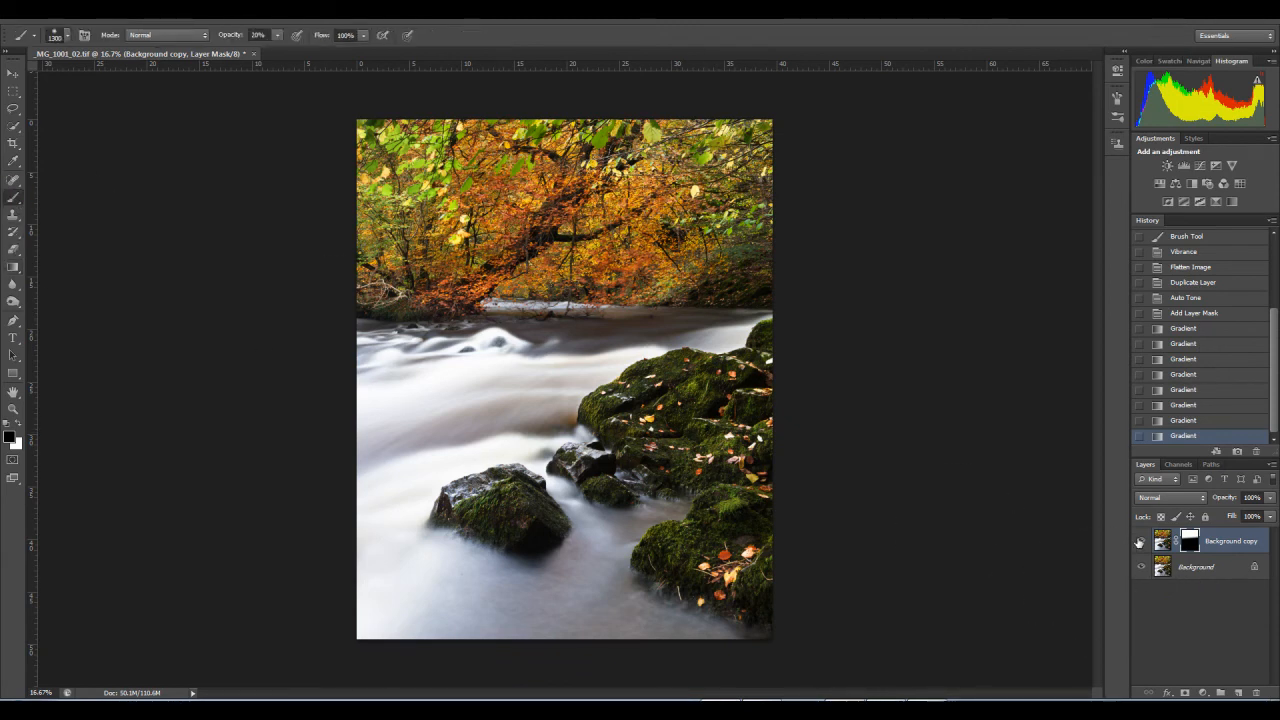
left_click(1142, 542)
left_click(1142, 545)
left_click(1142, 545)
left_click(1142, 543)
Step: Compare the image with the Background copy's layer mask disabled and enabled
right_click(1198, 543)
left_click(1150, 546)
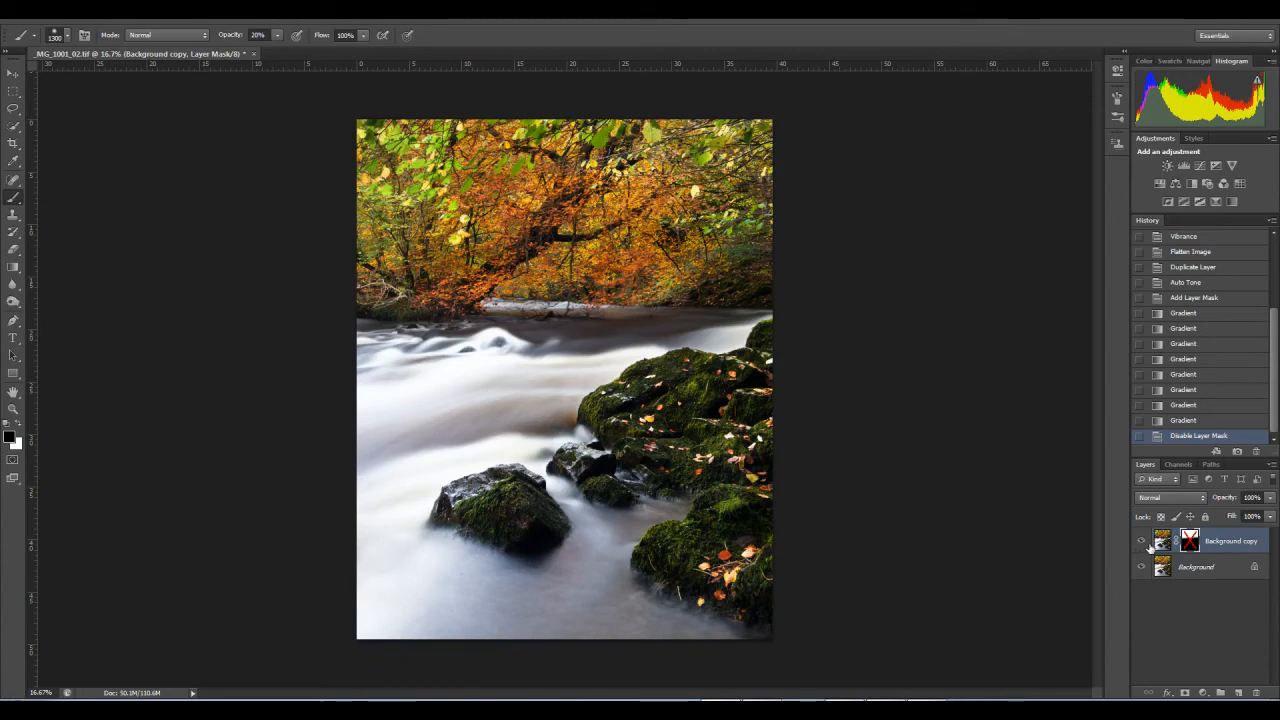
key("ctrl+z")
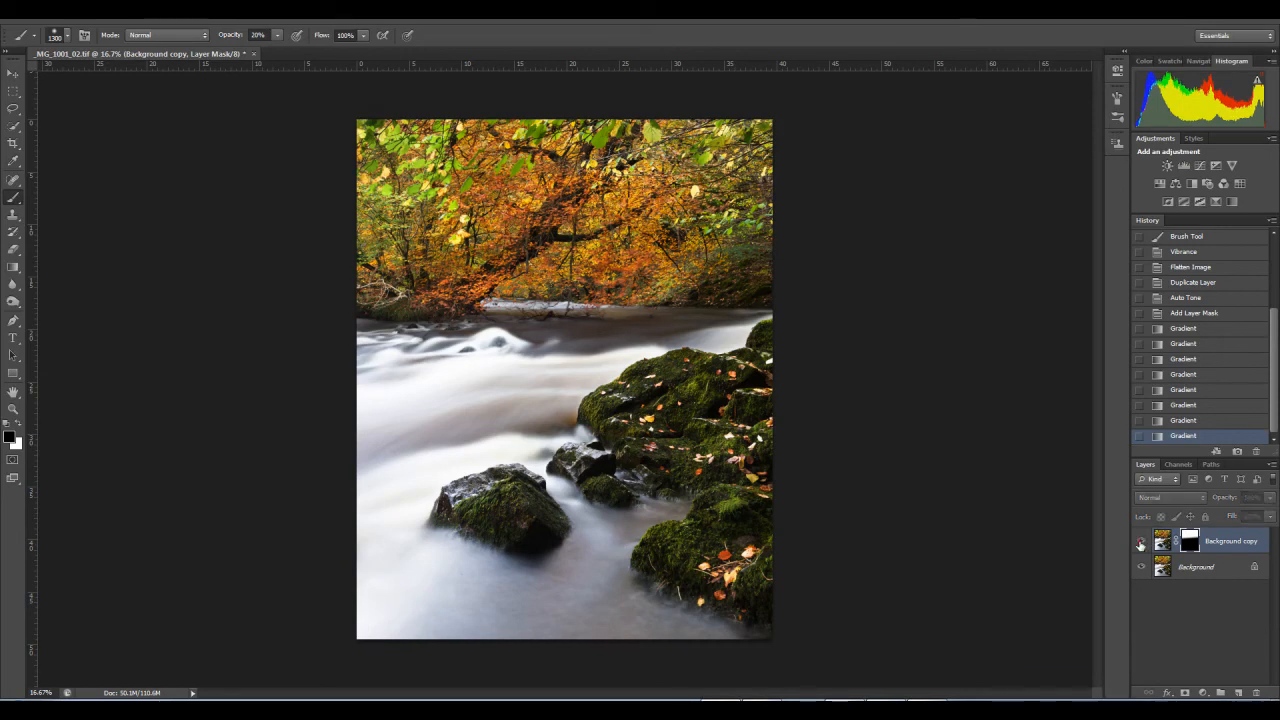
right_click(1192, 544)
left_click(1170, 552)
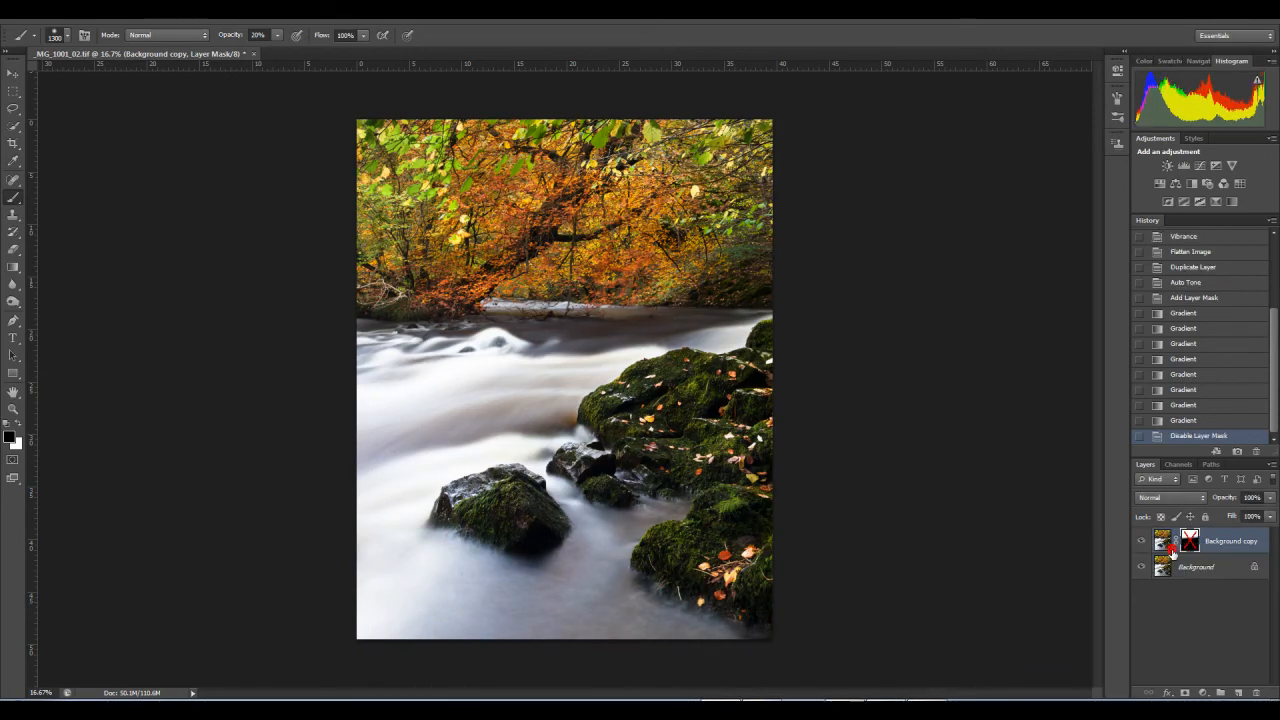
key("ctrl+z")
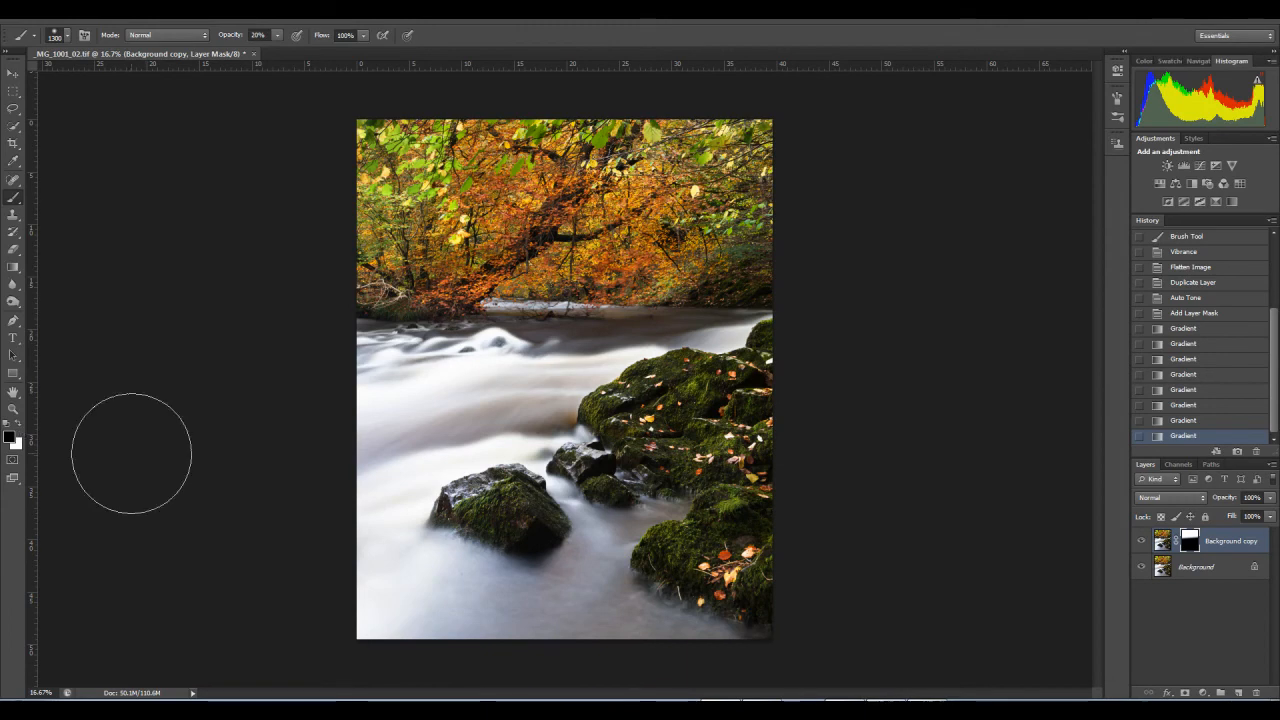
Step: Try painting black at 20% opacity on the Background copy's mask over the mossy rocks, using a smaller brush
key("bracketleft")
key("bracketleft")
key("bracketleft")
key("bracketleft")
key("bracketleft")
key("bracketleft")
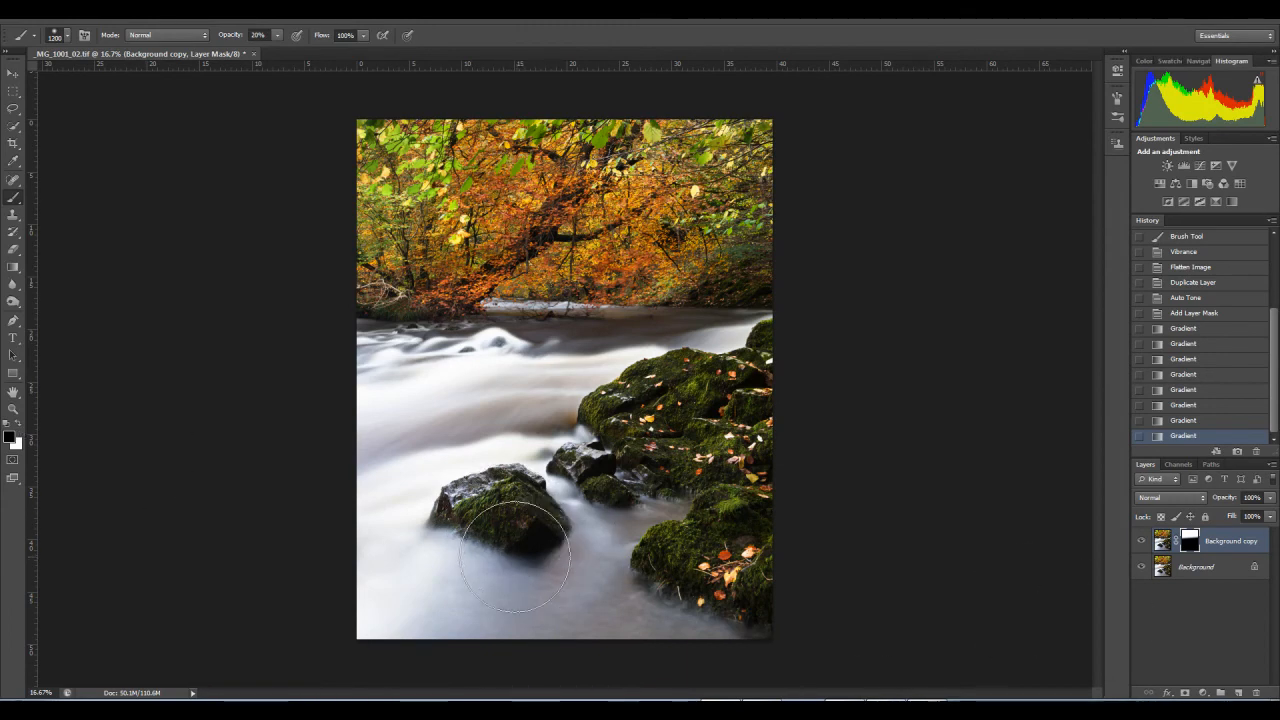
key("bracketleft")
key("bracketleft")
key("bracketleft")
key("bracketleft")
left_click_drag(598, 410, 610, 424)
left_click_drag(611, 424, 617, 422)
key("bracketright")
key("bracketright")
left_click_drag(697, 380, 700, 384)
left_click_drag(699, 381, 698, 398)
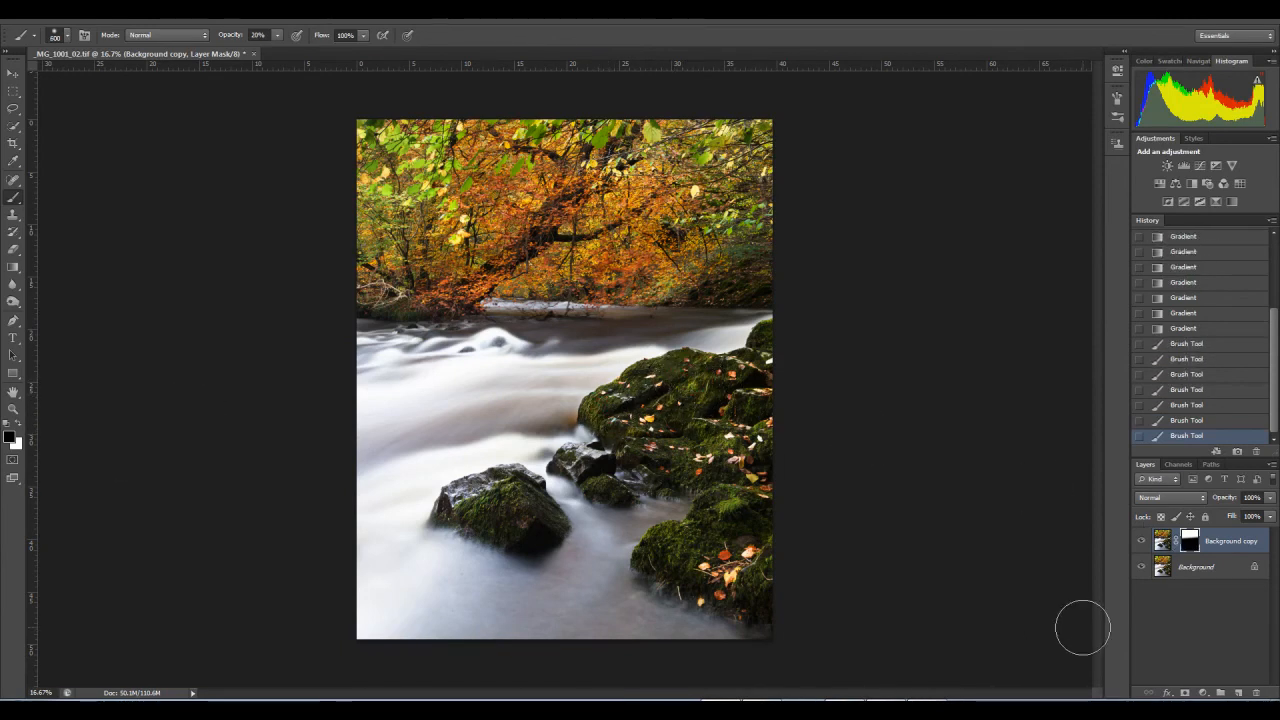
Step: Paint white at 20% opacity on the mask over the mossy rocks with a 600 px brush to bring Auto Tone back there
left_click(18, 425)
key("bracketleft")
left_click_drag(689, 382, 605, 420)
left_click_drag(630, 438, 640, 444)
mouse_move(717, 500)
left_mouse_down()
mouse_move(731, 505)
mouse_move(664, 545)
mouse_move(668, 582)
mouse_move(678, 530)
left_mouse_up()
mouse_move(702, 420)
left_mouse_down()
mouse_move(672, 461)
mouse_move(661, 453)
mouse_move(717, 492)
mouse_move(732, 465)
left_mouse_up()
left_click_drag(486, 527, 536, 540)
mouse_move(680, 392)
left_mouse_down()
mouse_move(692, 374)
mouse_move(738, 386)
mouse_move(776, 363)
mouse_move(755, 357)
mouse_move(769, 375)
mouse_move(678, 397)
mouse_move(602, 438)
mouse_move(592, 411)
mouse_move(648, 430)
mouse_move(648, 478)
mouse_move(716, 499)
mouse_move(694, 366)
left_mouse_up()
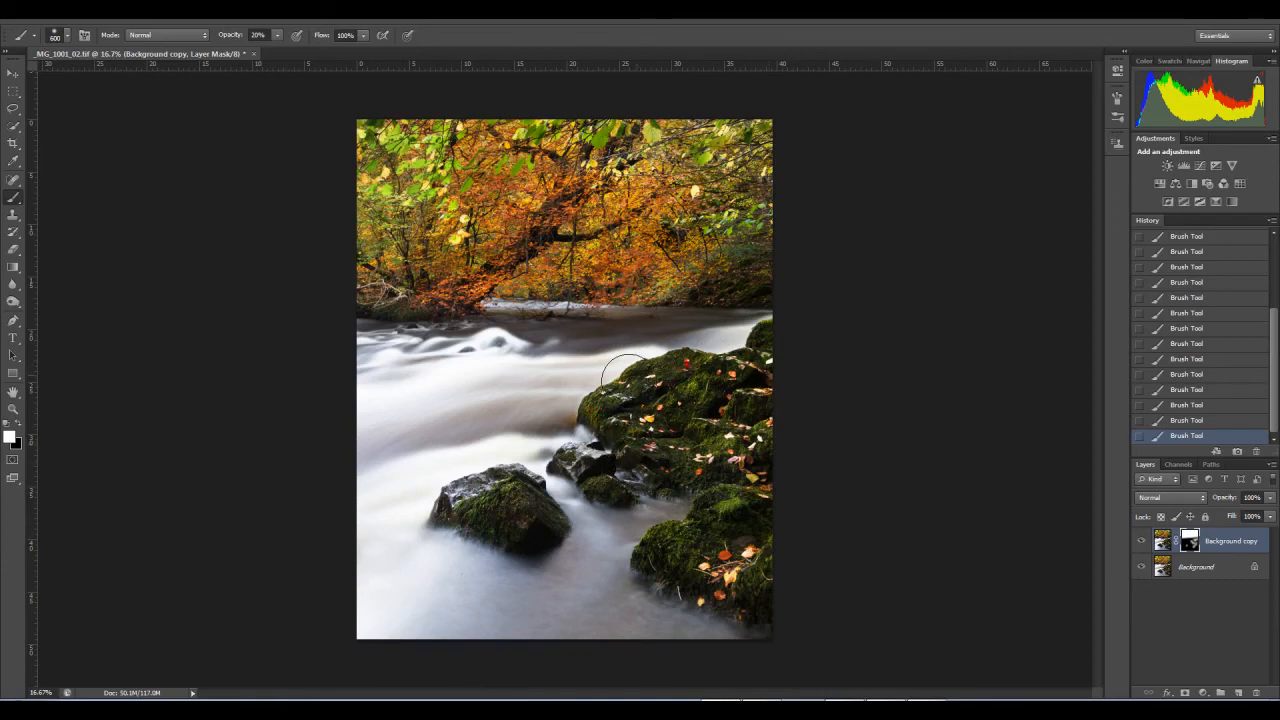
Step: Compare the painted result with the layer mask disabled and enabled, and with the Background copy layer hidden and shown
right_click(1190, 542)
left_click(1180, 552)
key("ctrl+z")
right_click(1186, 550)
left_click(1184, 557)
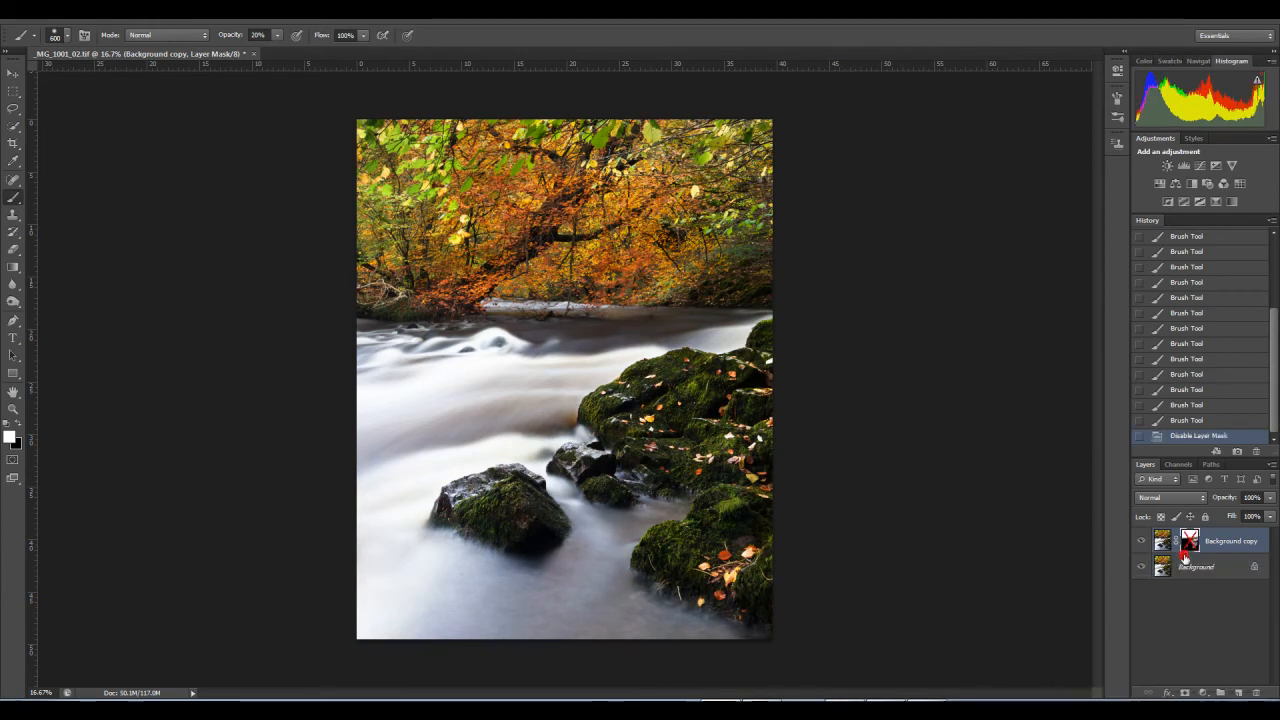
key("ctrl+z")
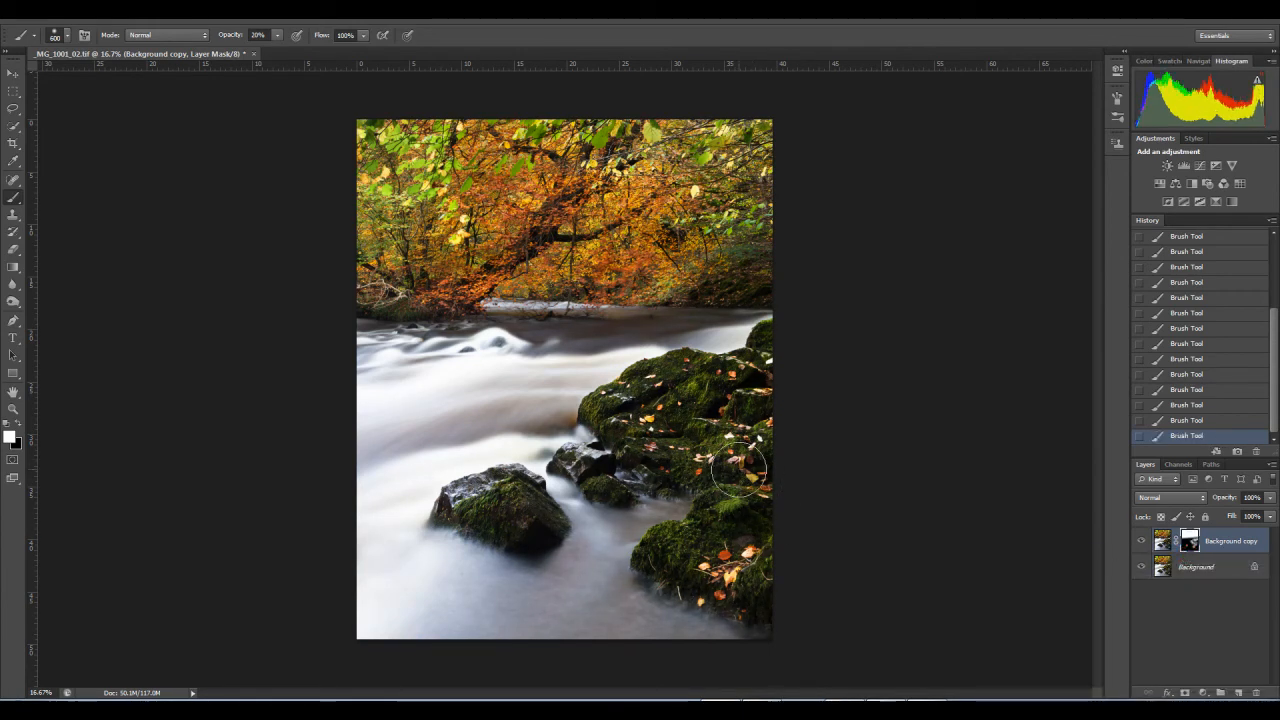
left_click(1140, 543)
left_click(1140, 543)
left_click(1140, 543)
left_click(1140, 543)
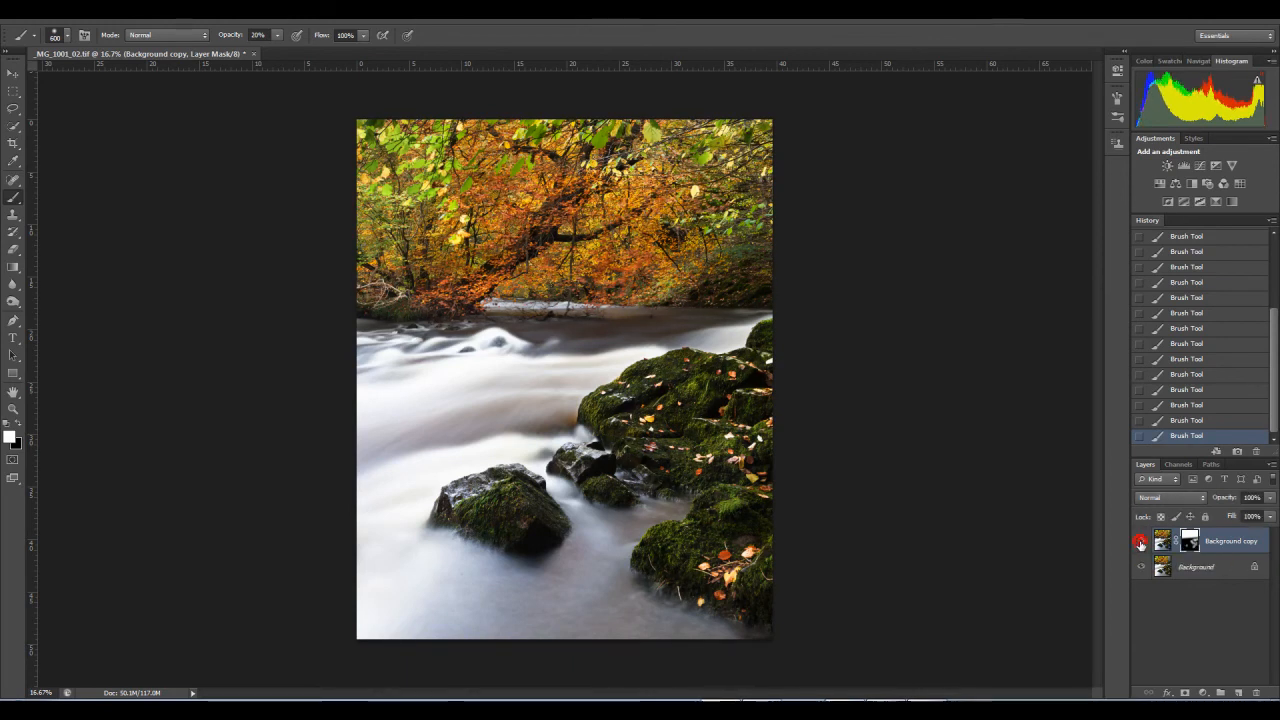
Step: Flatten the image and save the file
left_click(1272, 464)
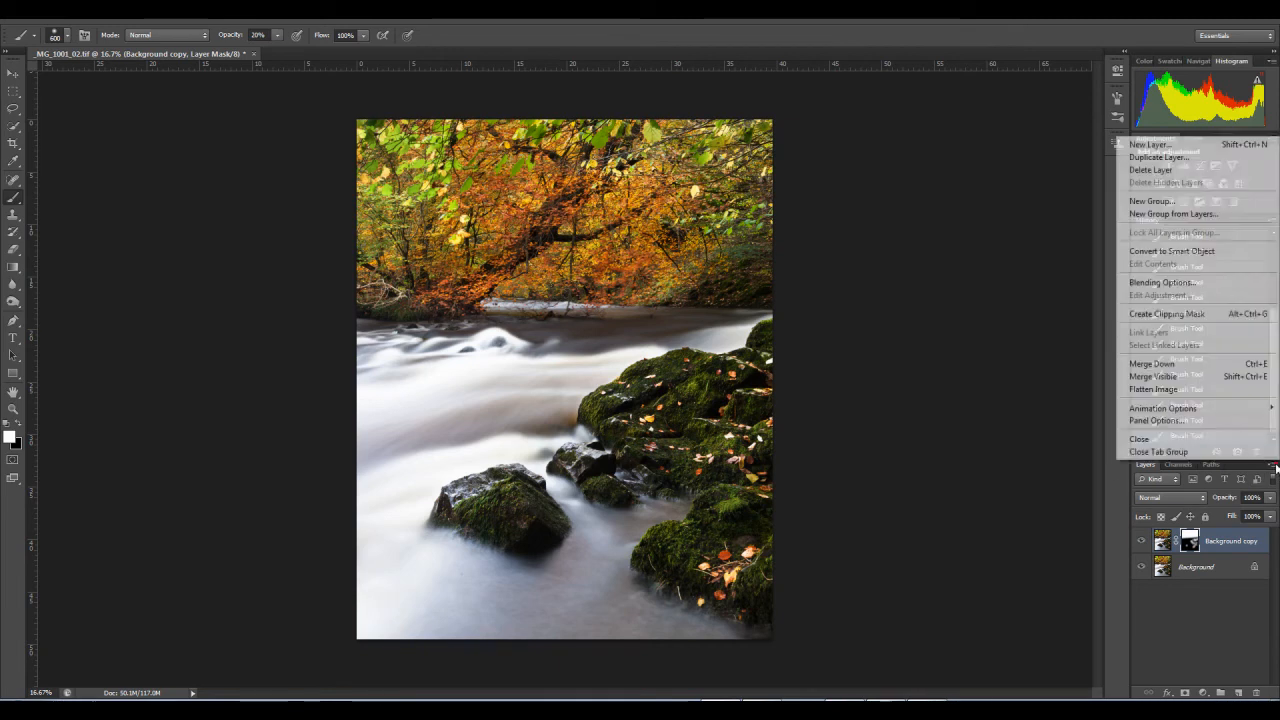
left_click(1167, 397)
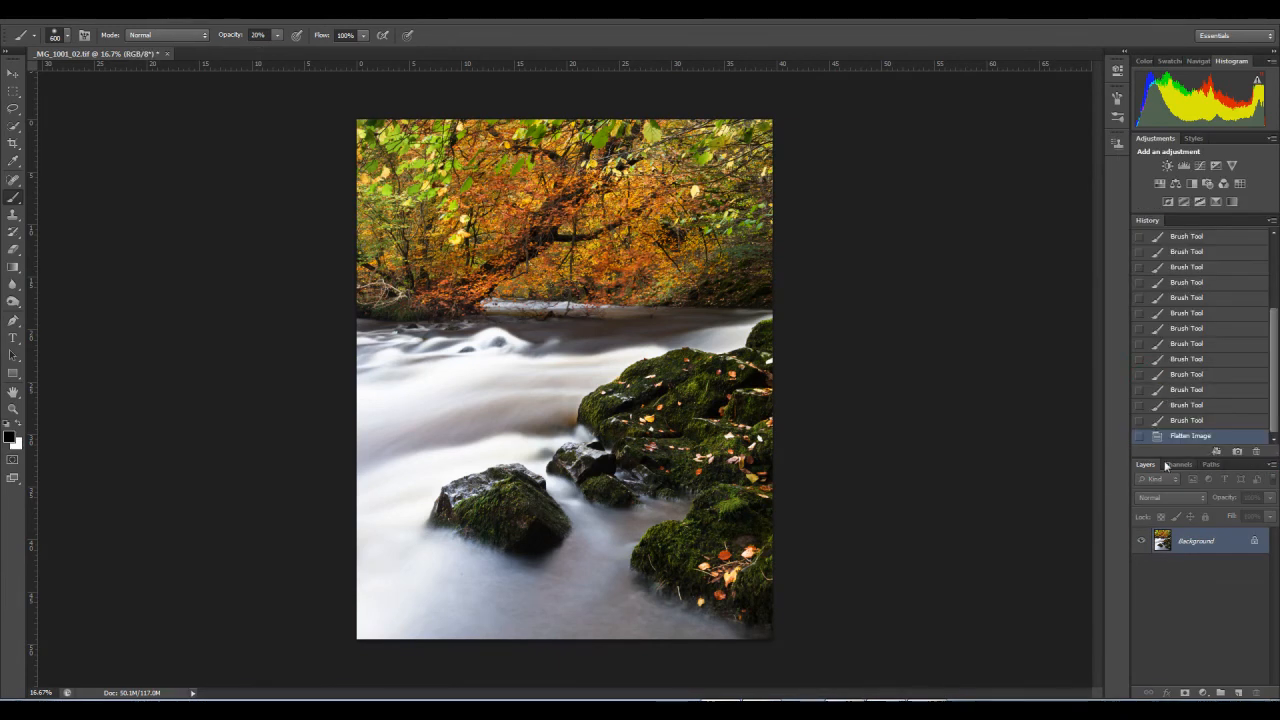
left_click(34, 12)
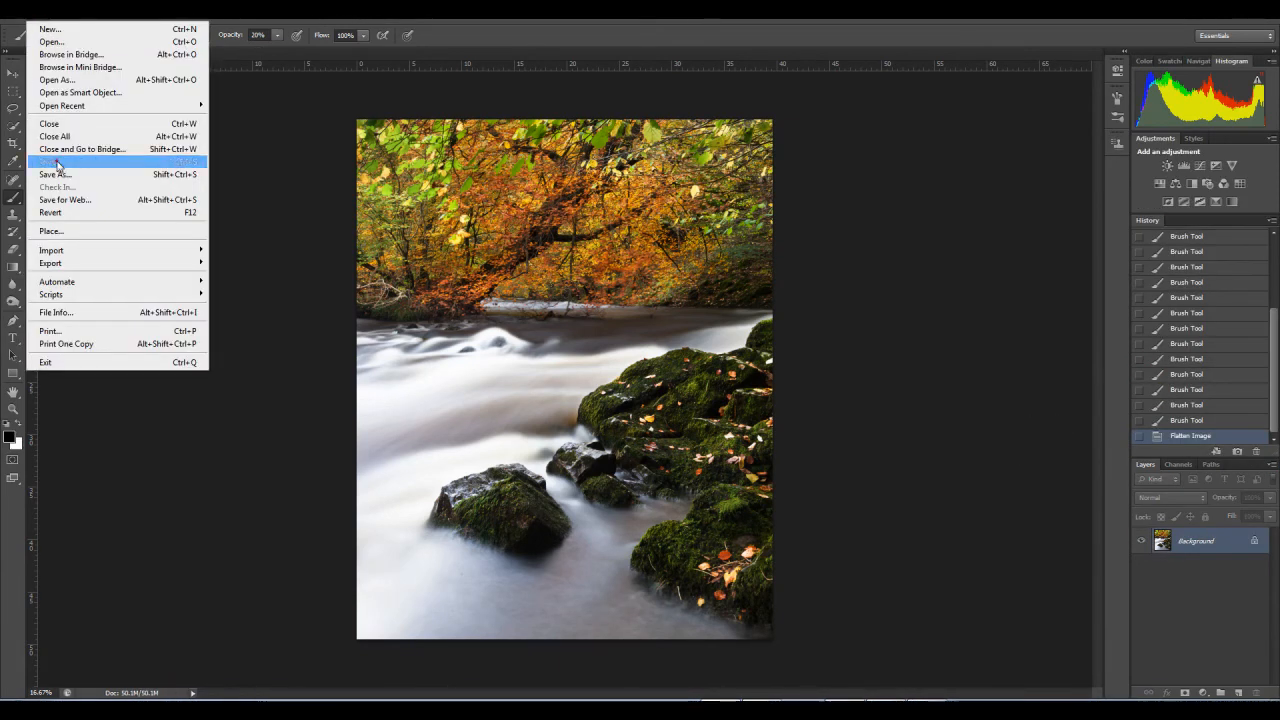
left_click(55, 162)
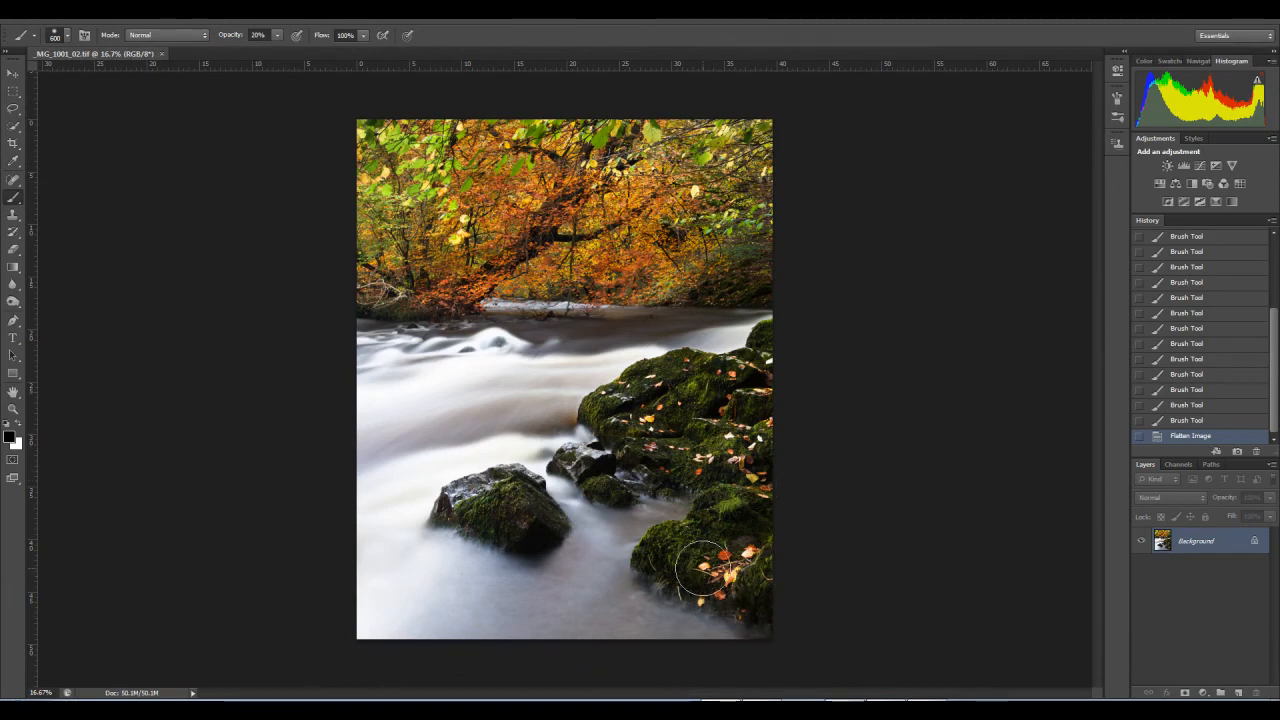
Step: Examine the autumn foliage close up from the river's far bank to the image's upper-right corner, ending at actual pixel size
left_click(12, 408)
left_click_drag(353, 409, 367, 386)
scroll(367, 386, "up", 5)
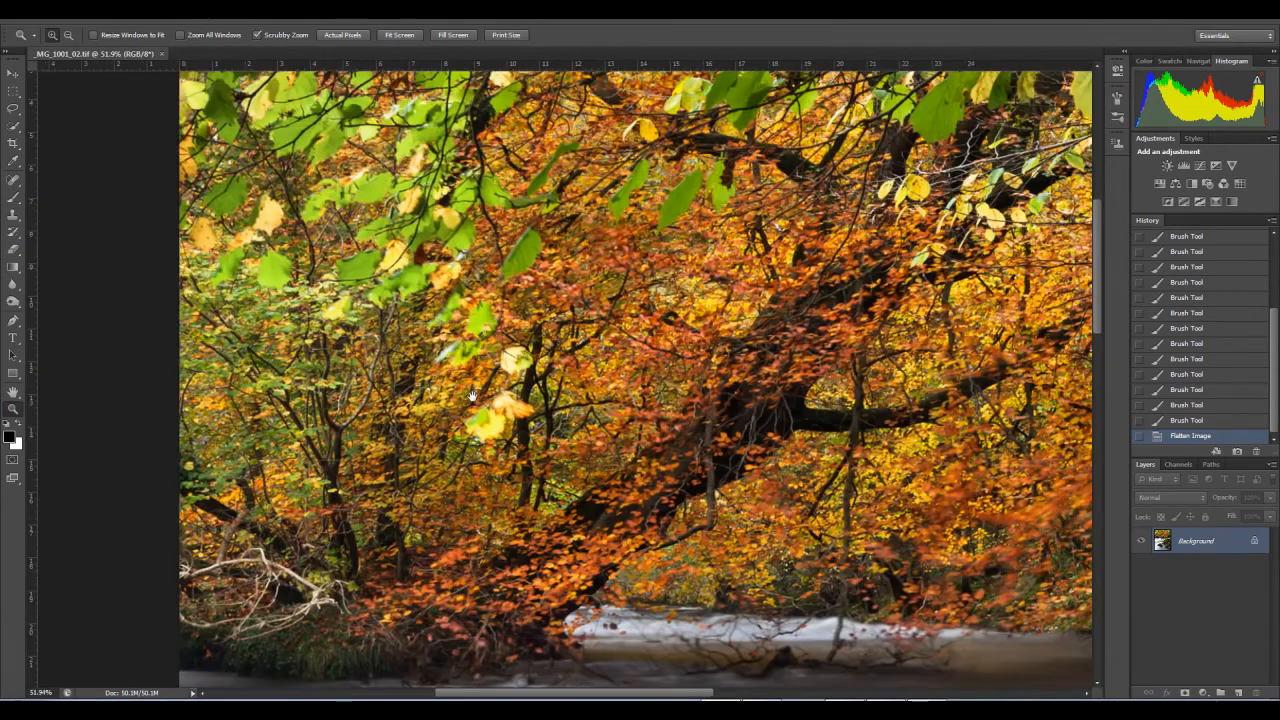
left_click_drag(481, 333, 554, 301)
left_click_drag(557, 412, 557, 349)
left_click_drag(622, 375, 371, 553)
left_click_drag(796, 268, 533, 448)
left_click_drag(857, 326, 564, 474)
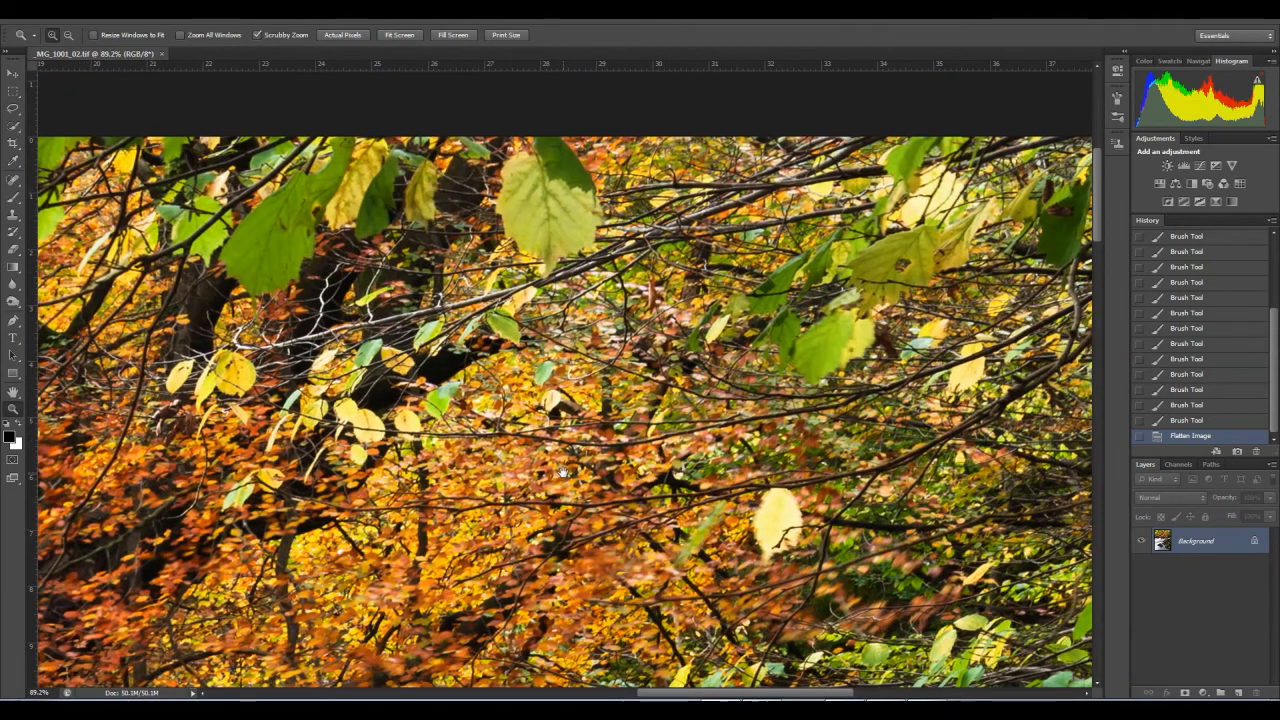
left_click_drag(952, 221, 711, 291)
right_click(766, 261)
left_click(808, 287)
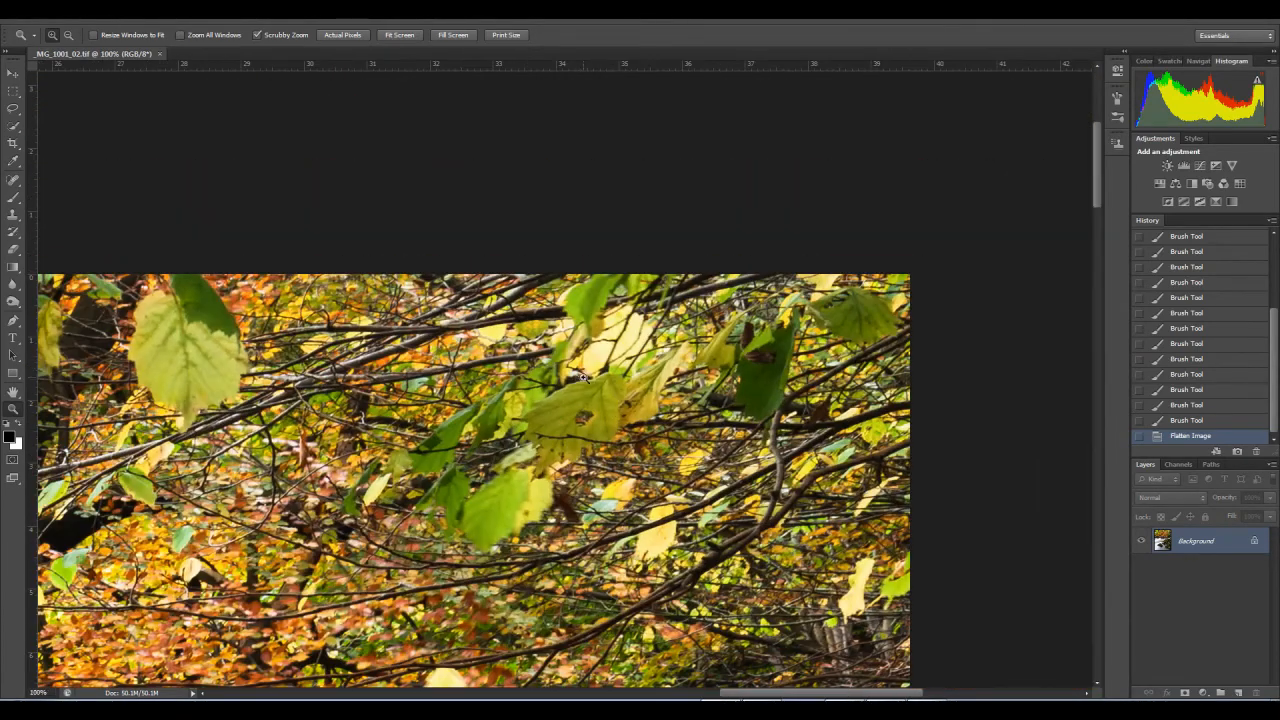
Step: Examine the leaves and branches along the image's top edge to its upper-left corner, and return to the whole picture
left_click_drag(615, 345, 636, 328)
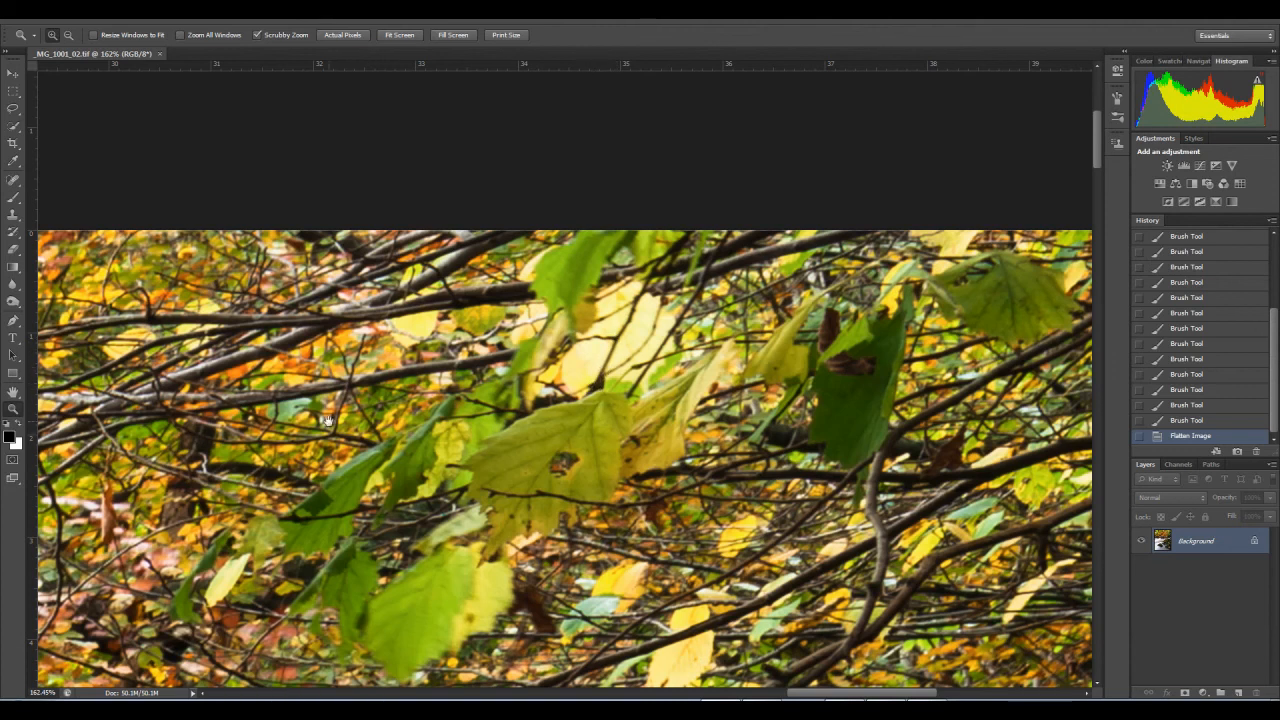
left_click_drag(368, 432, 972, 430)
left_click_drag(286, 384, 894, 411)
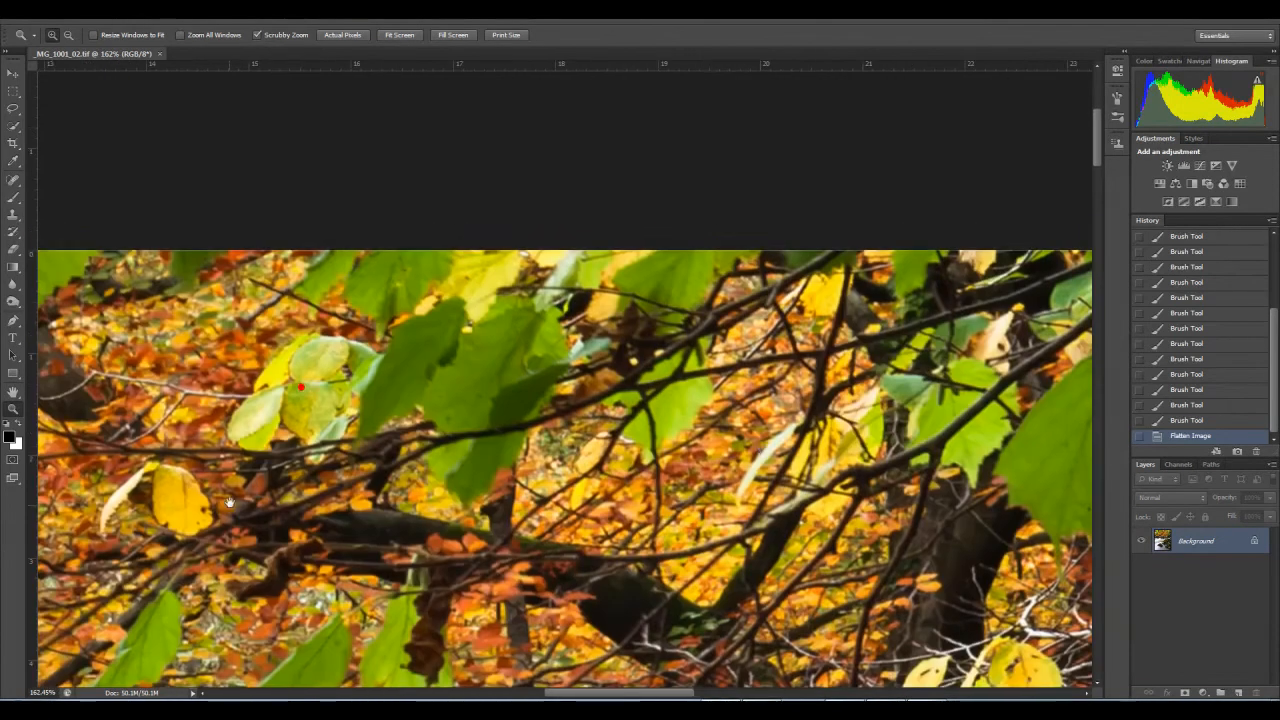
left_click_drag(230, 503, 594, 443)
left_click_drag(330, 420, 886, 469)
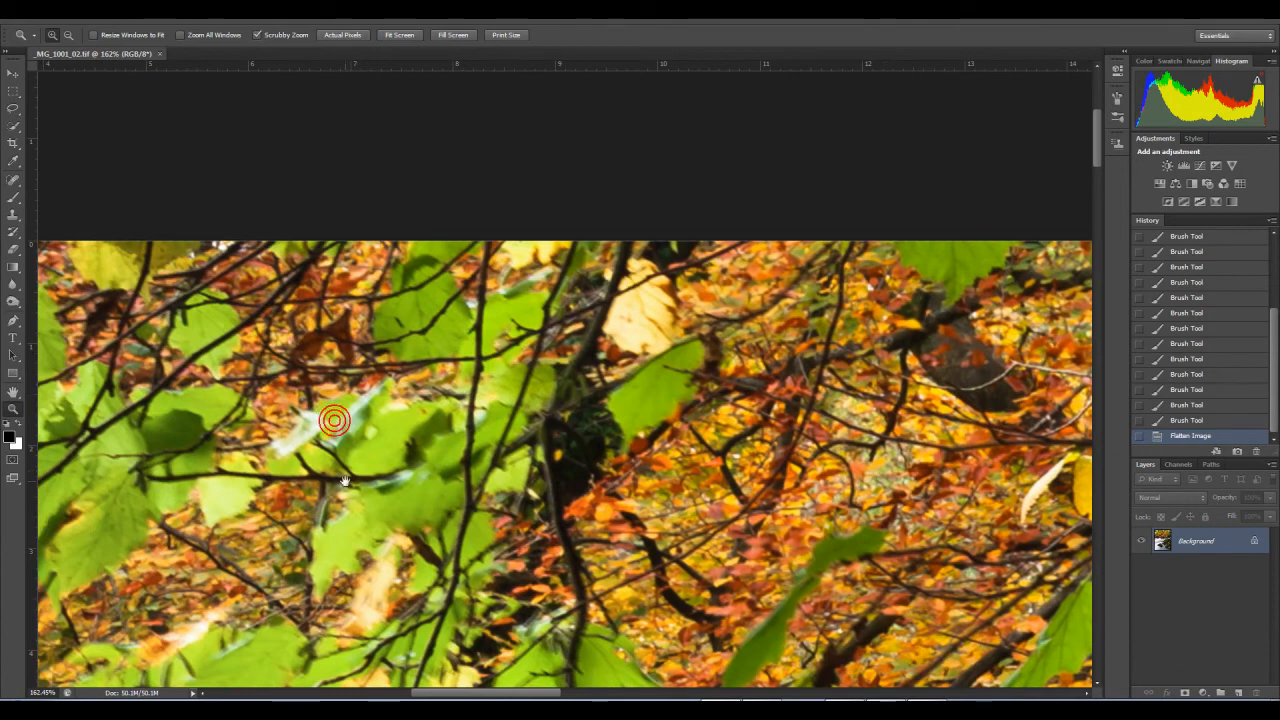
left_click_drag(423, 480, 877, 426)
left_click_drag(380, 382, 392, 384)
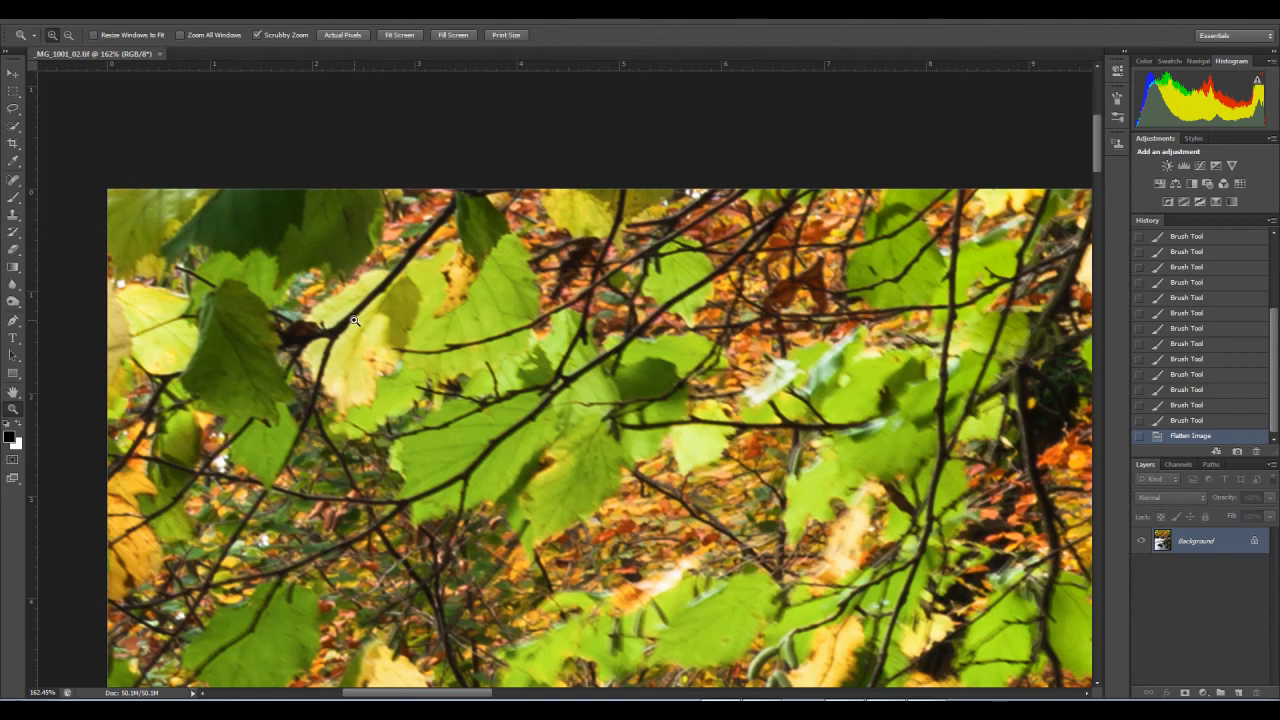
right_click(323, 321)
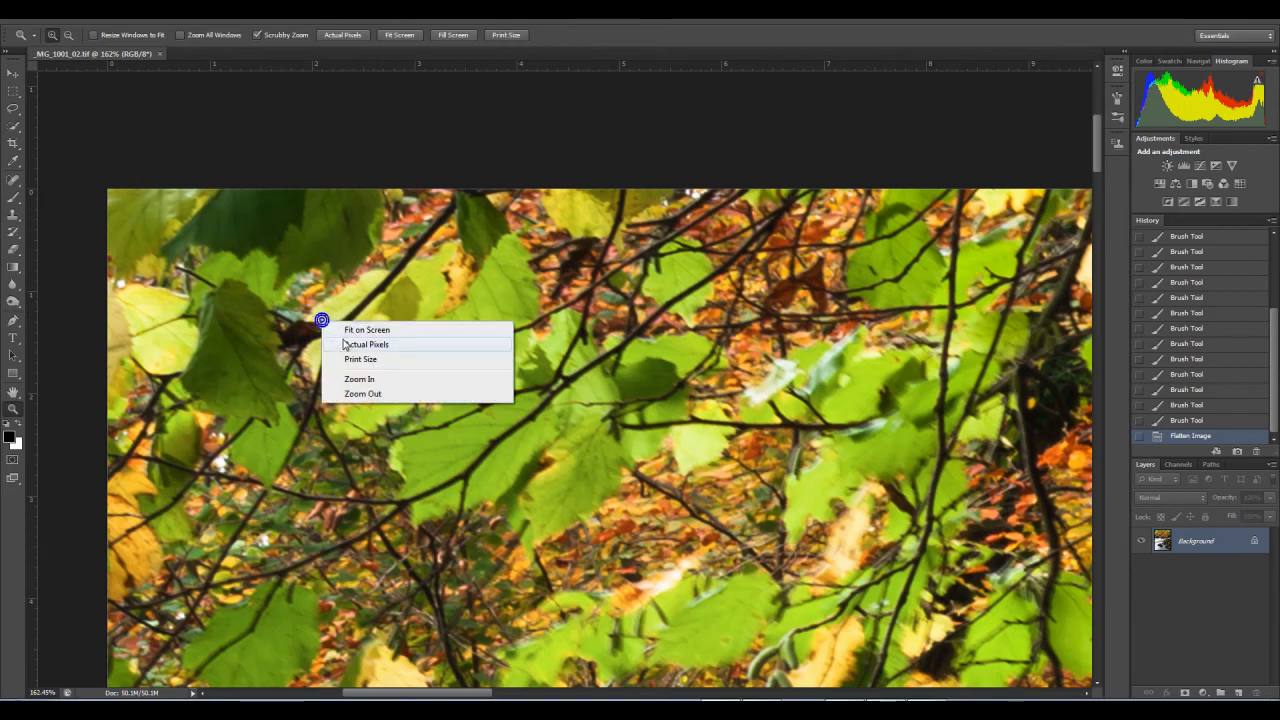
left_click(345, 340)
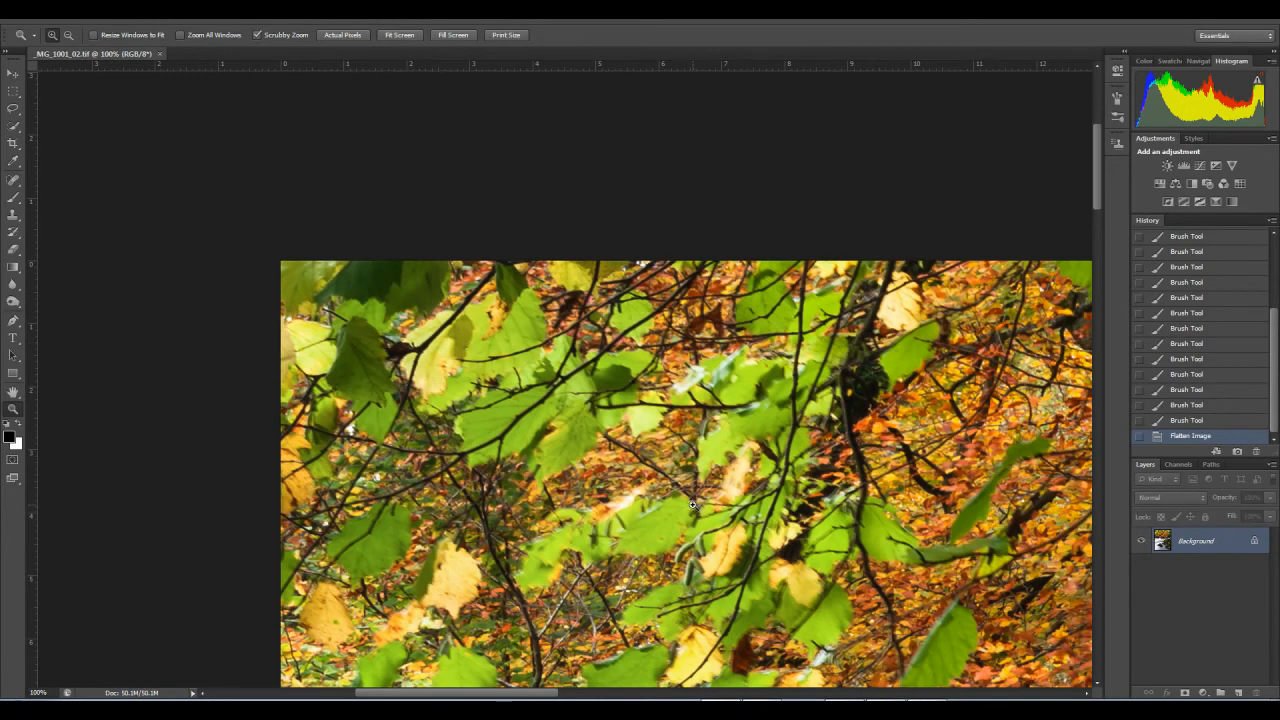
right_click(668, 418)
left_click(697, 432)
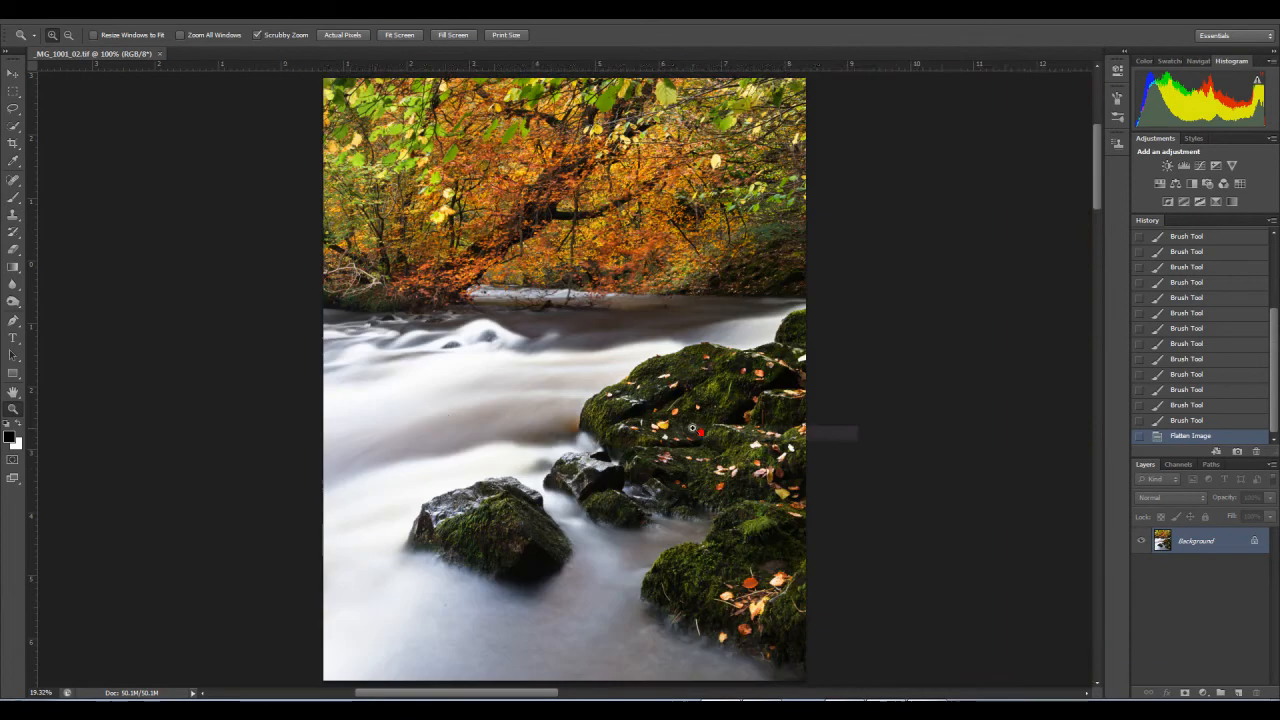
Step: Examine the flowing water close up for dust spots, from the far rapids down to below the foreground rock
left_click_drag(391, 371, 470, 415)
left_click(13, 180)
right_click(13, 180)
left_click(75, 172)
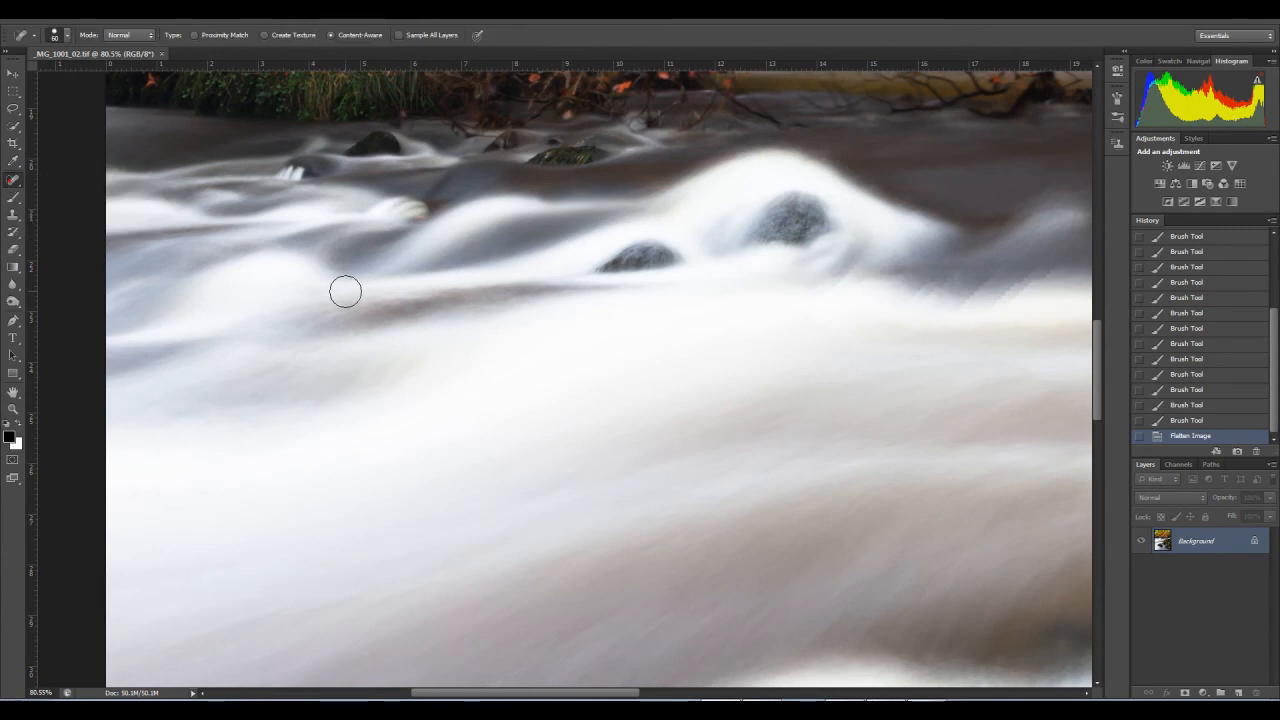
left_click_drag(425, 249, 471, 403)
right_click(391, 374)
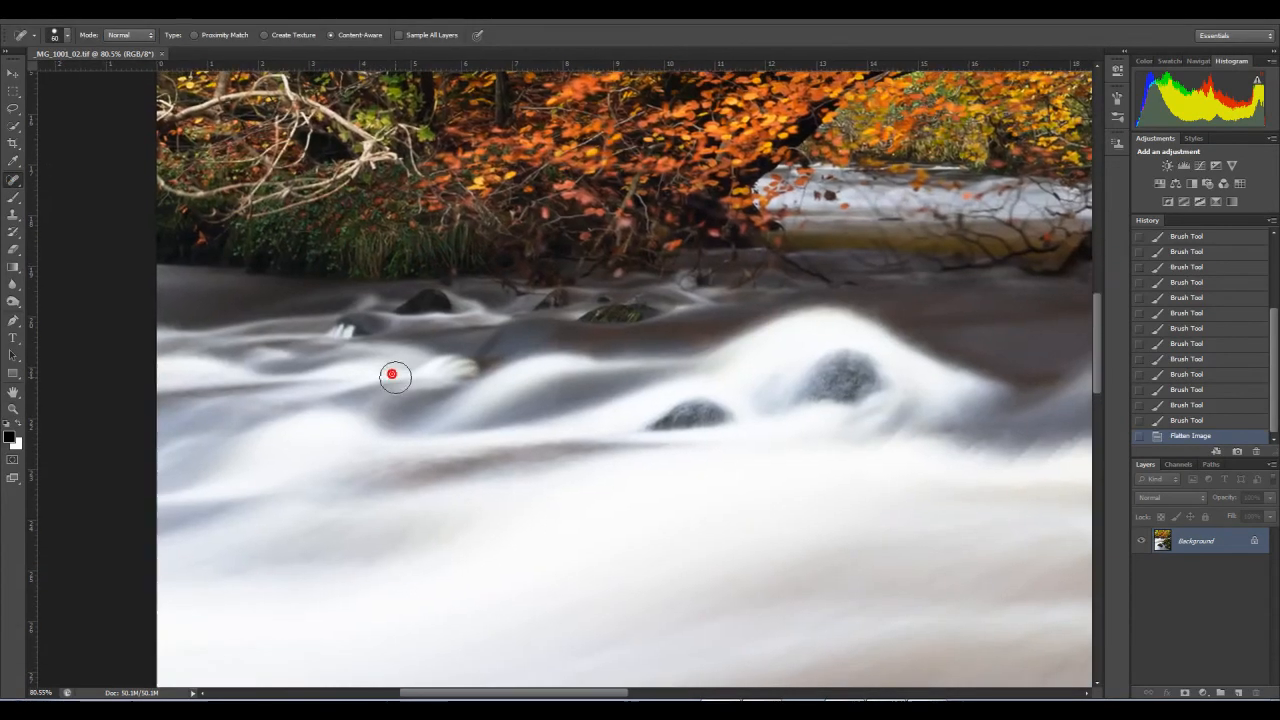
left_click(13, 408)
right_click(318, 438)
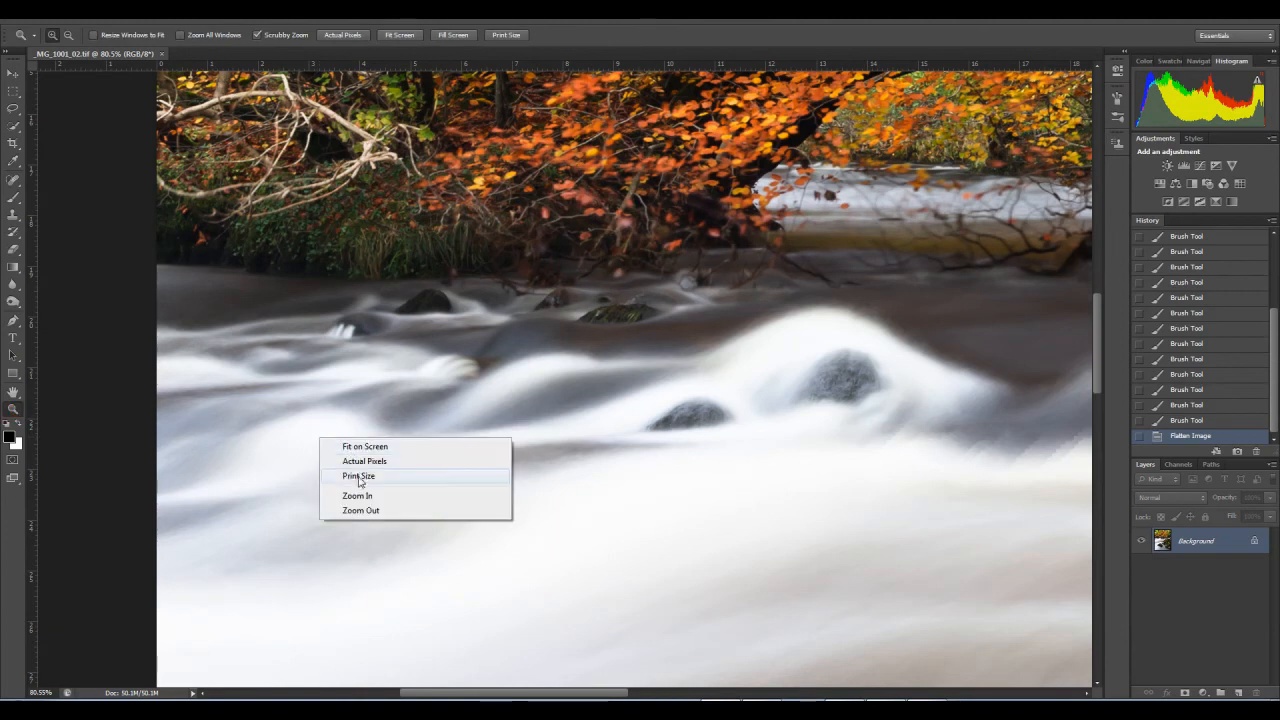
left_click(358, 461)
left_click_drag(502, 440, 476, 455)
left_click_drag(539, 427, 571, 366)
left_click_drag(585, 409, 598, 335)
left_click_drag(588, 406, 599, 338)
left_click_drag(603, 429, 555, 281)
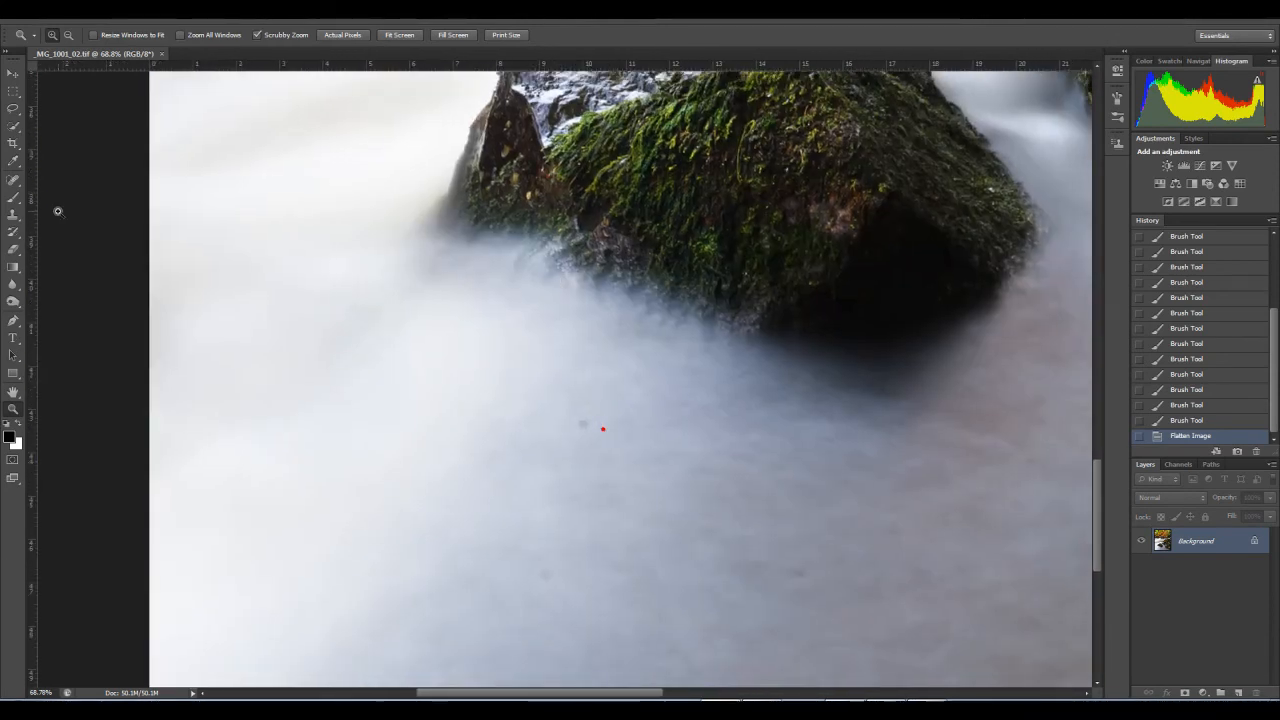
Step: Remove the dust spots from the water below the foreground rock with the content-aware Spot Healing Brush at a reduced brush size
left_click(13, 182)
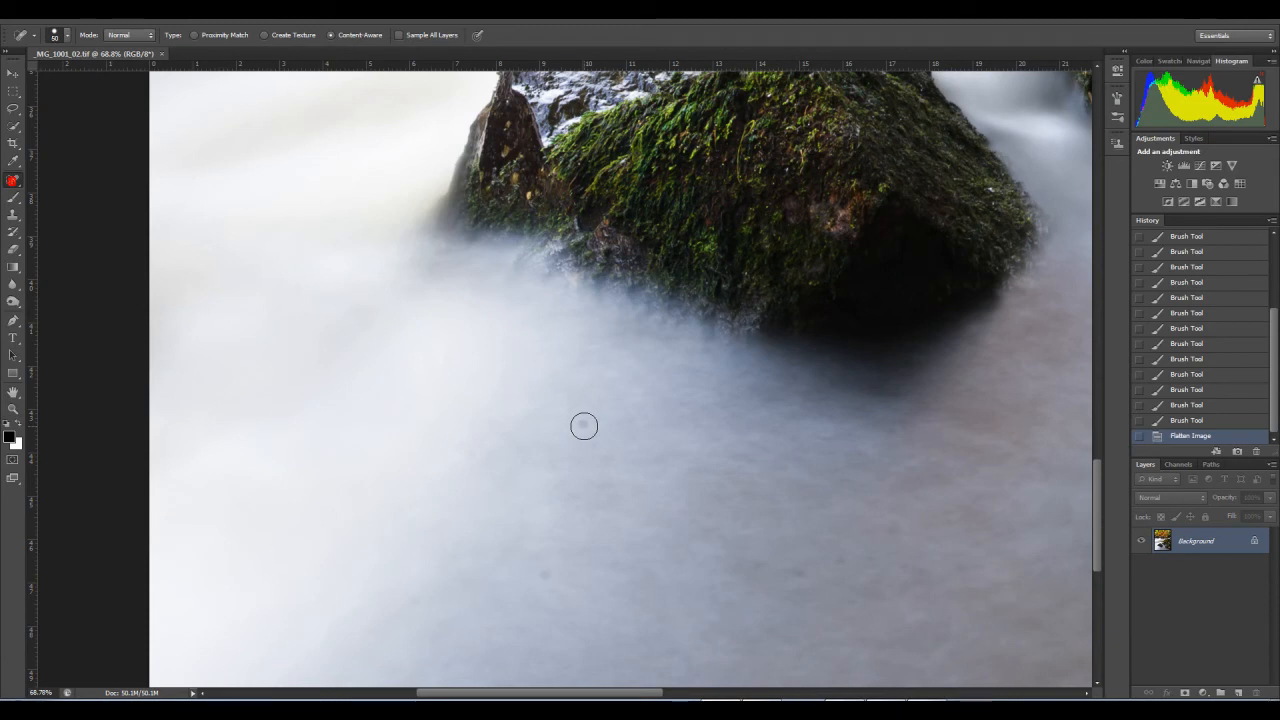
left_click(583, 426)
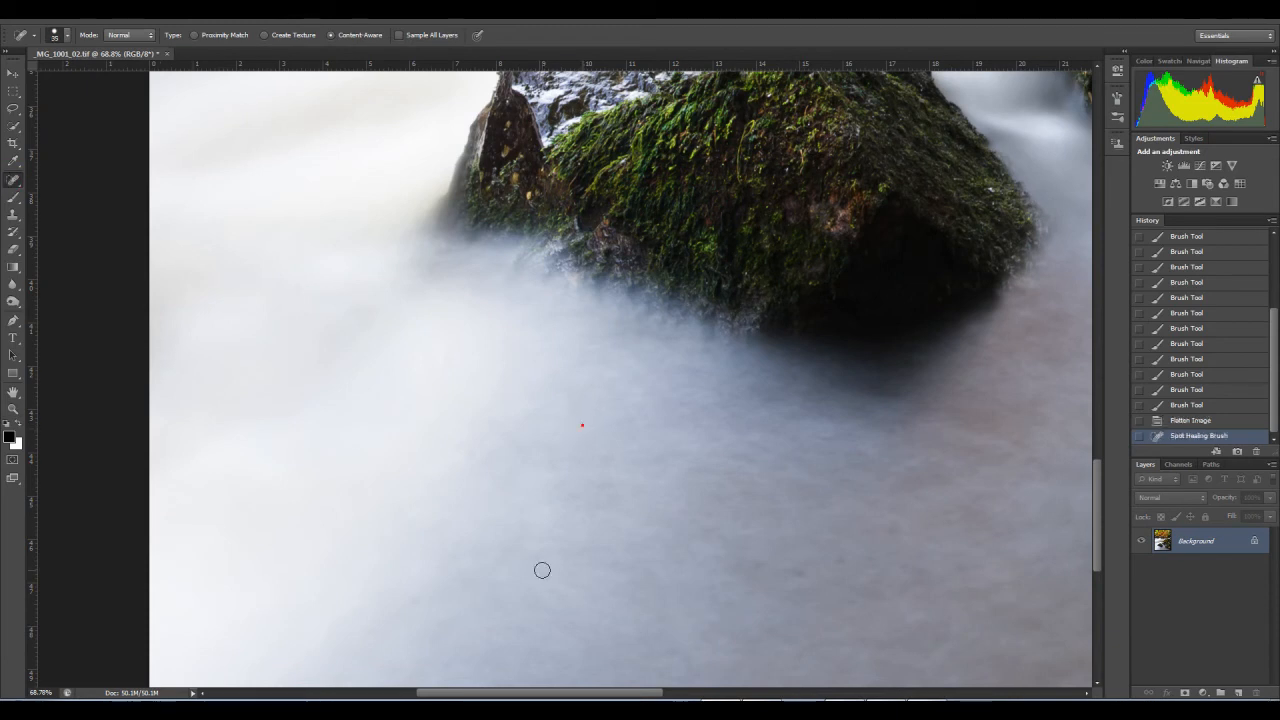
left_click(551, 575)
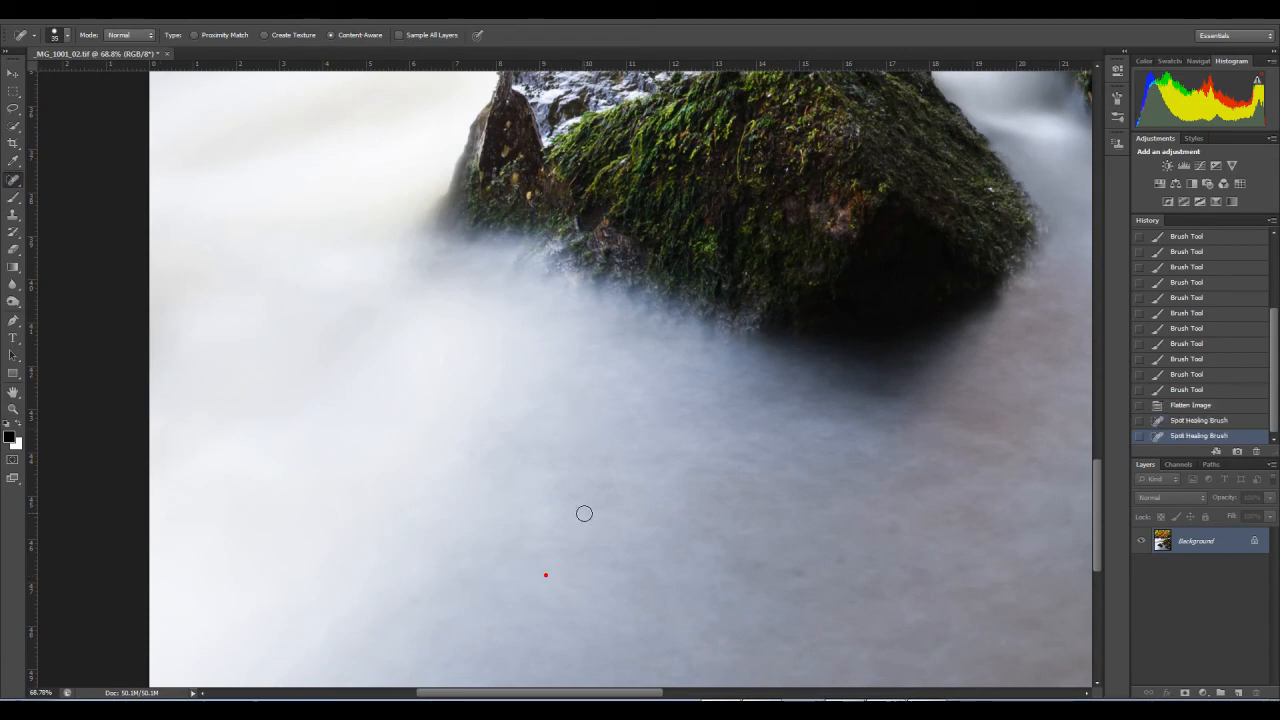
mouse_move(541, 539)
left_mouse_down()
mouse_move(540, 369)
mouse_move(554, 391)
left_mouse_up()
left_click(706, 413)
left_click(751, 402)
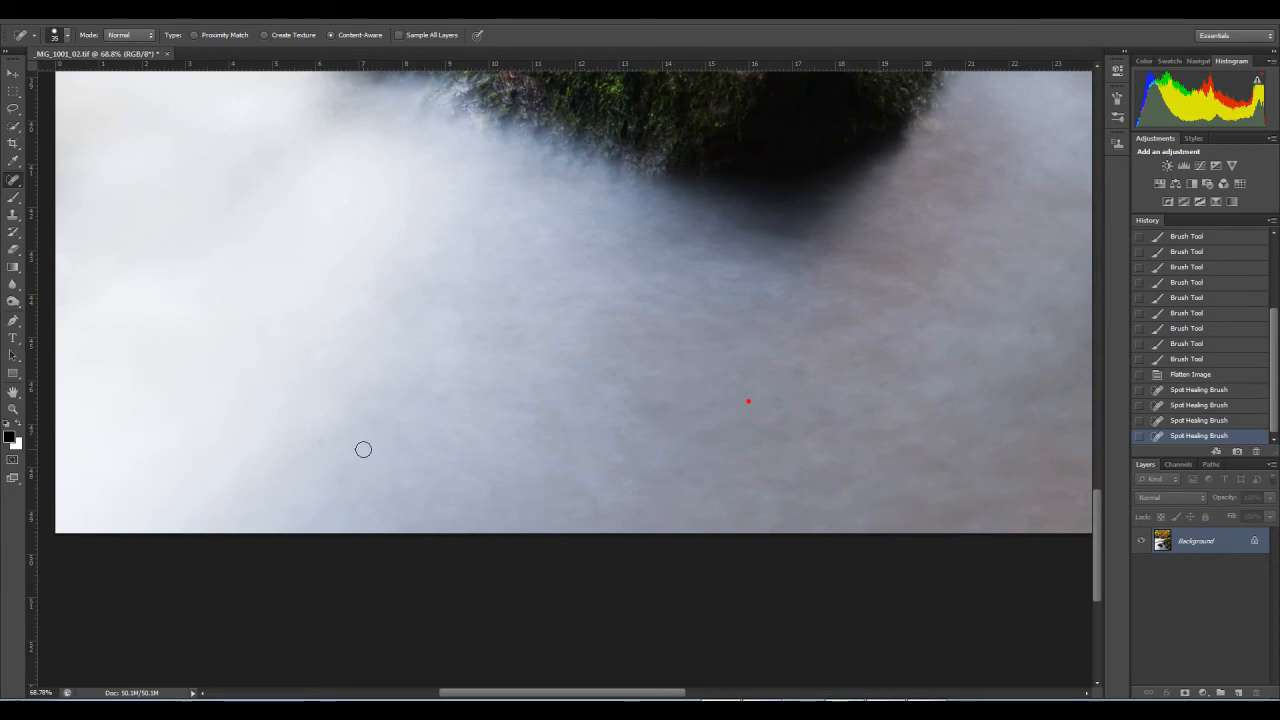
left_click(320, 444)
left_click_drag(408, 394, 452, 379)
left_click(418, 276)
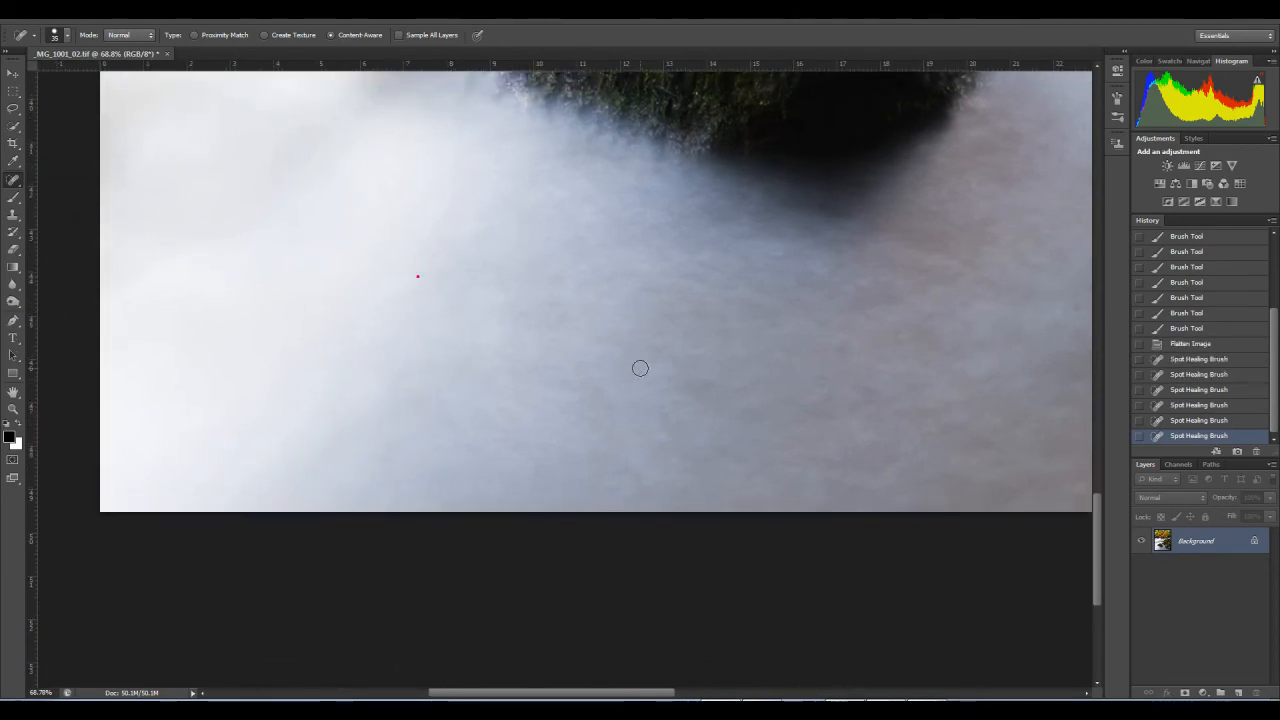
Step: Heal the dust spots in the water along the image's lower edge, between the foreground rock and the mossy bank
left_click(716, 386)
mouse_move(716, 386)
left_mouse_down()
mouse_move(774, 426)
mouse_move(777, 469)
mouse_move(809, 483)
mouse_move(769, 509)
mouse_move(797, 517)
mouse_move(618, 515)
left_mouse_up()
left_click_drag(774, 443, 691, 446)
left_click_drag(828, 440, 675, 436)
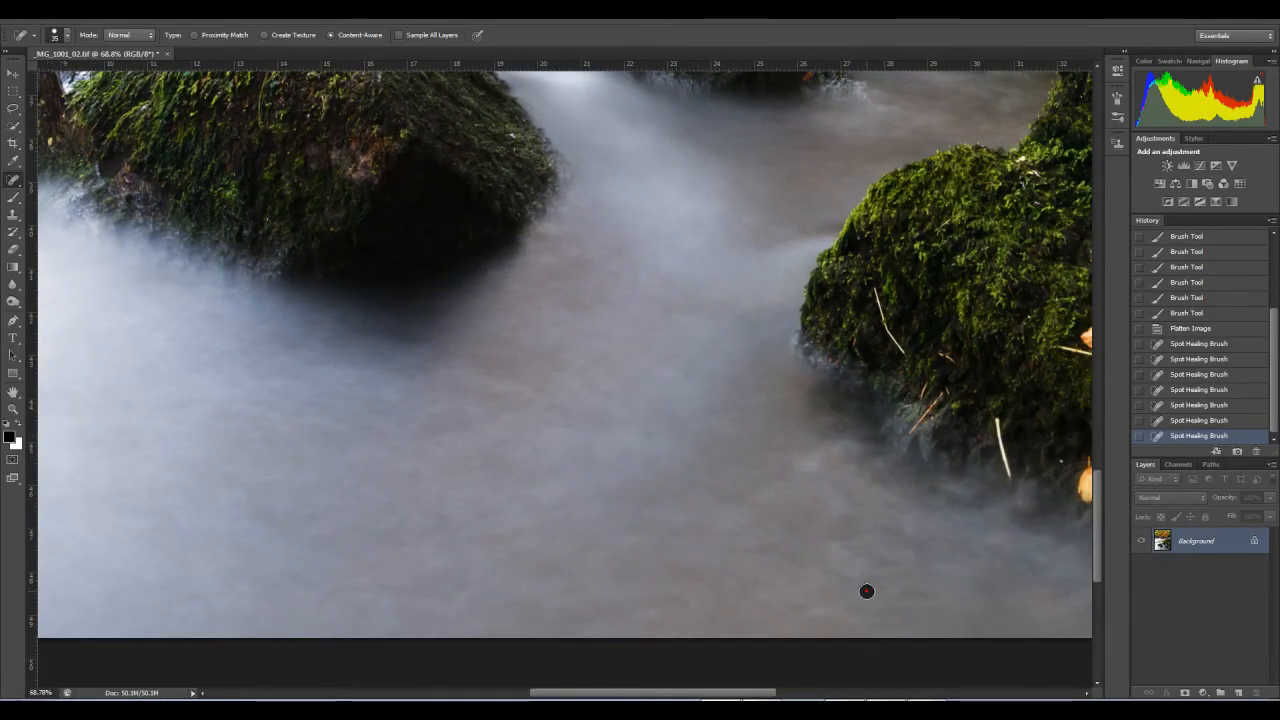
left_click_drag(894, 543, 719, 573)
Step: Examine the water and rocks for blemishes from the lower mossy bank up through the rapids to the far river below the foliage
left_click_drag(555, 262, 580, 422)
left_click_drag(574, 339, 594, 414)
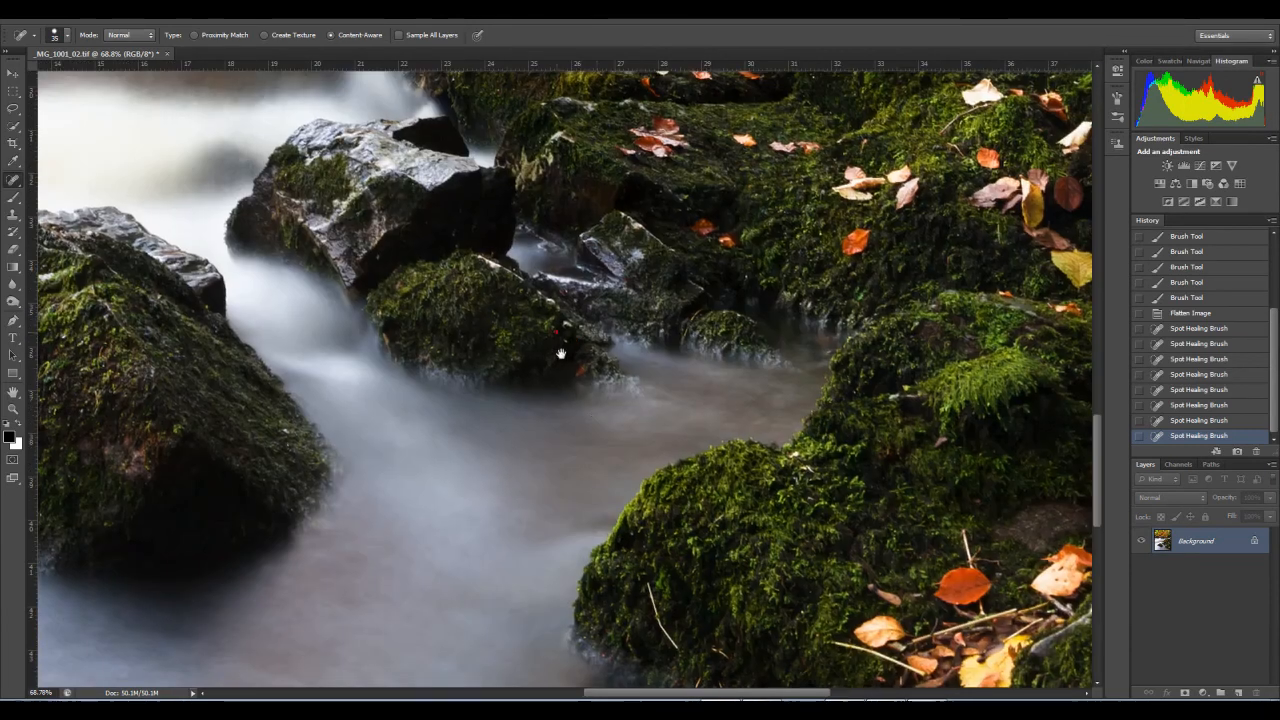
left_click_drag(561, 354, 530, 428)
left_click_drag(411, 350, 647, 449)
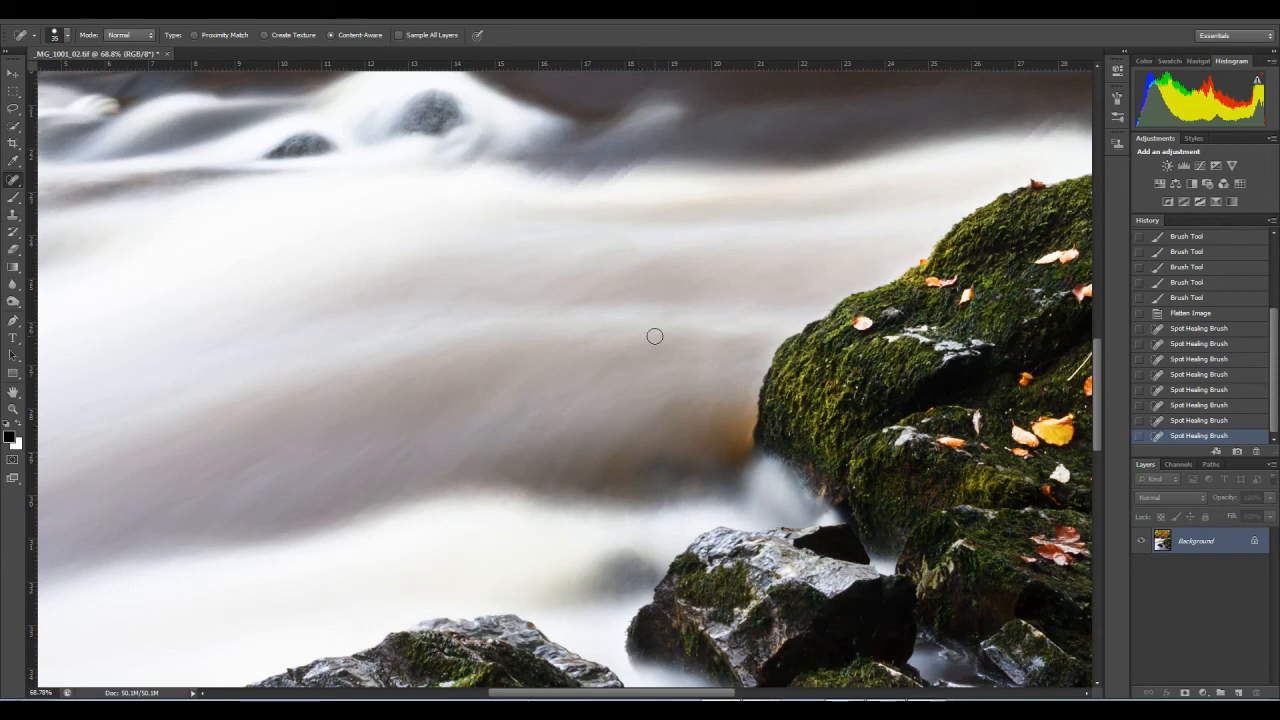
left_click_drag(630, 200, 399, 404)
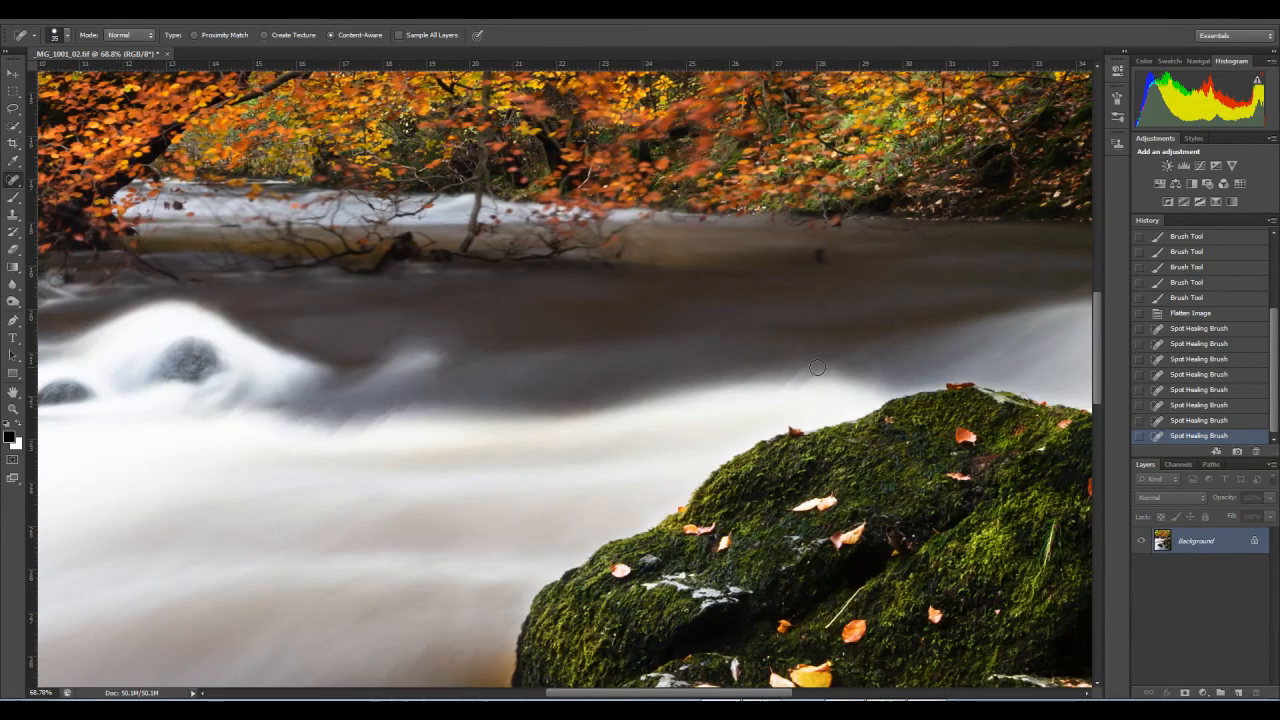
mouse_move(819, 366)
left_mouse_down()
mouse_move(526, 433)
mouse_move(700, 371)
left_mouse_up()
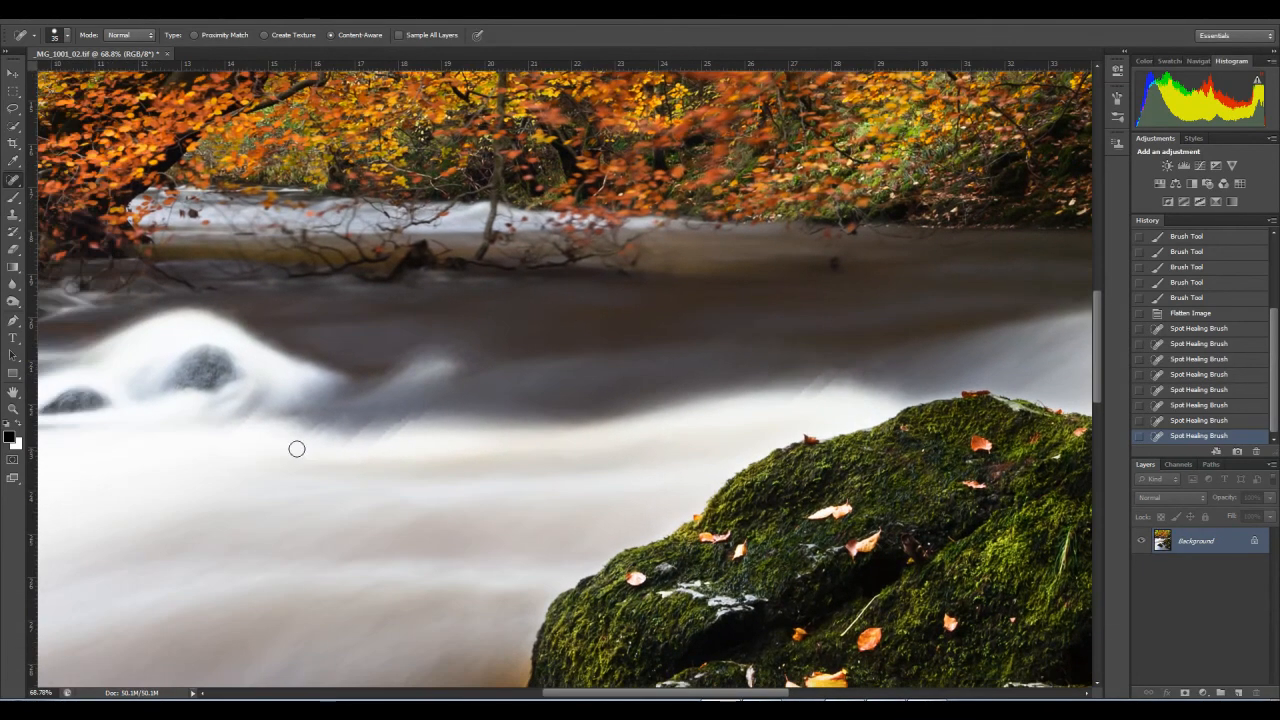
left_click_drag(385, 425, 500, 451)
left_click_drag(260, 463, 559, 398)
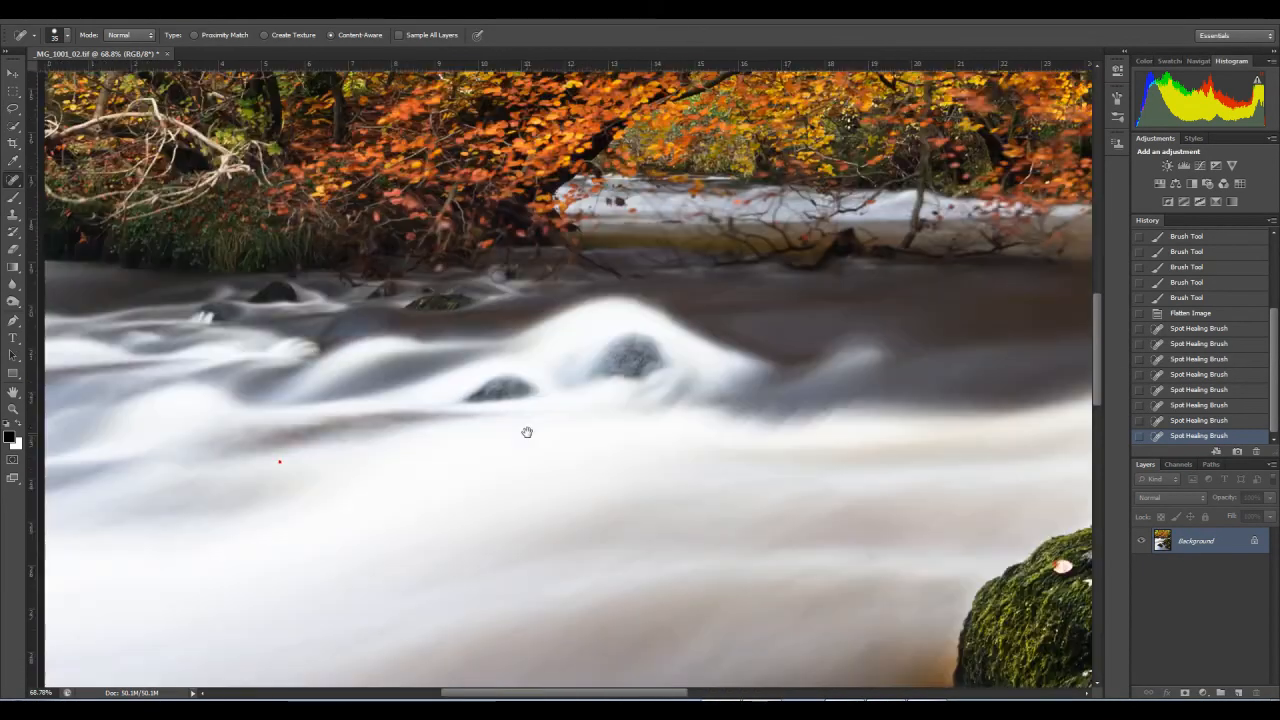
left_click_drag(335, 382, 344, 455)
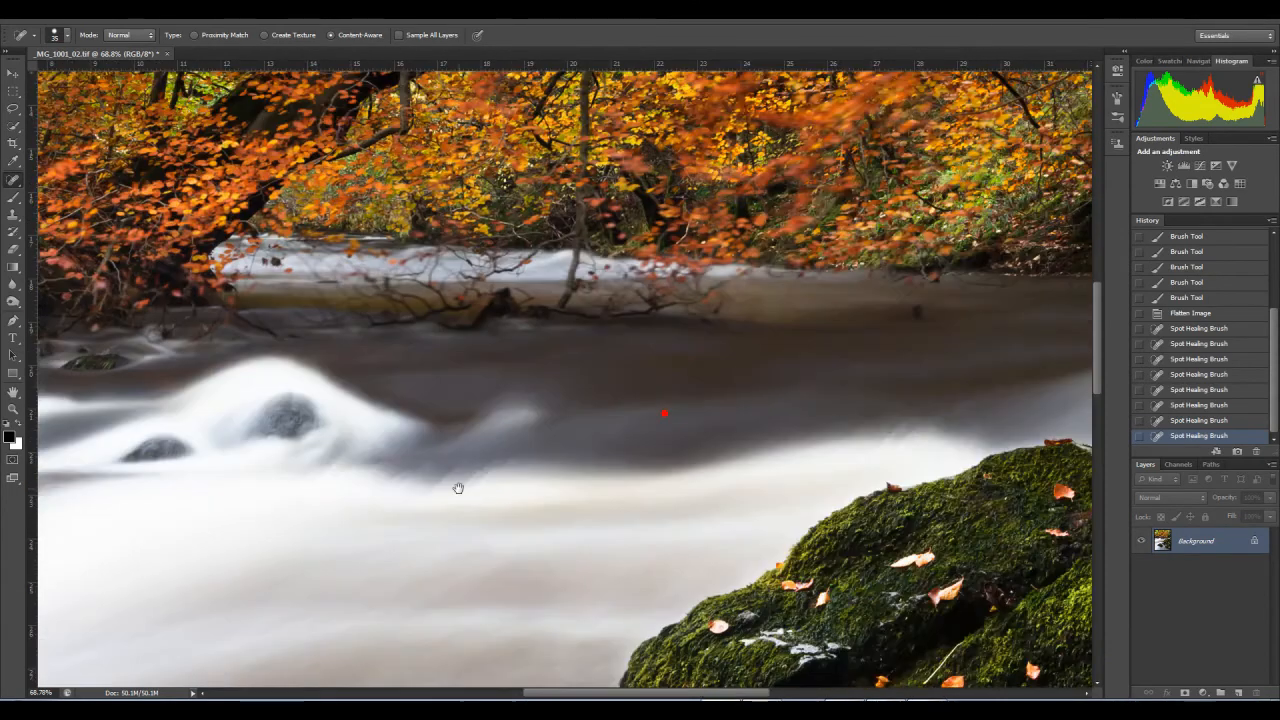
left_click_drag(581, 452, 371, 511)
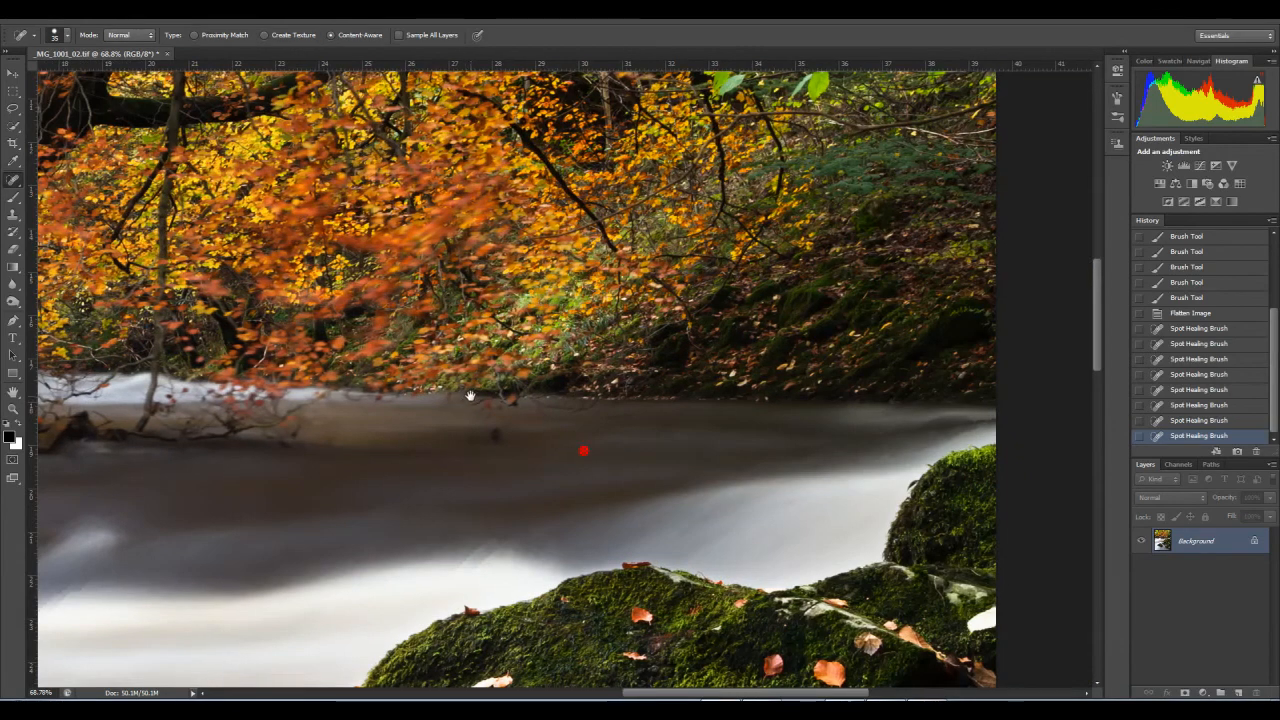
left_click_drag(458, 430, 549, 428)
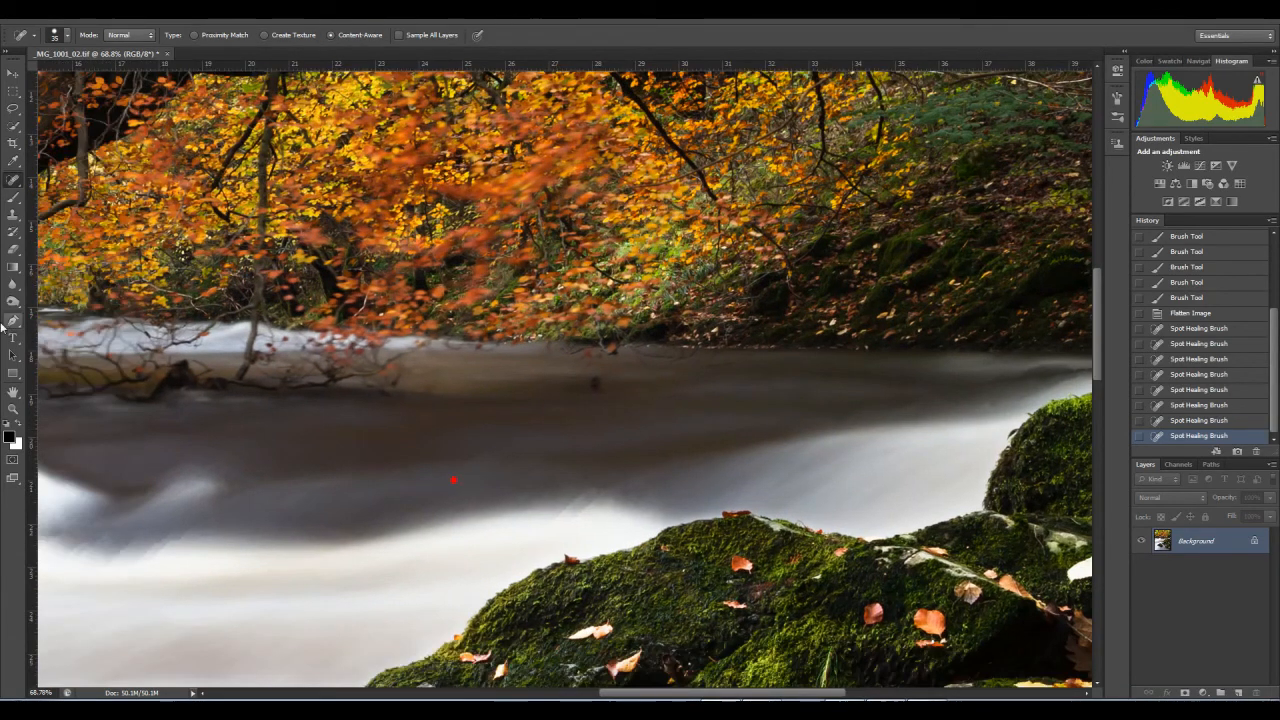
Step: Remove the dark mark and the spot below it from the far water with the content-aware Spot Healing Brush
mouse_move(588, 381)
left_mouse_down()
mouse_move(526, 511)
mouse_move(640, 343)
mouse_move(638, 356)
left_mouse_up()
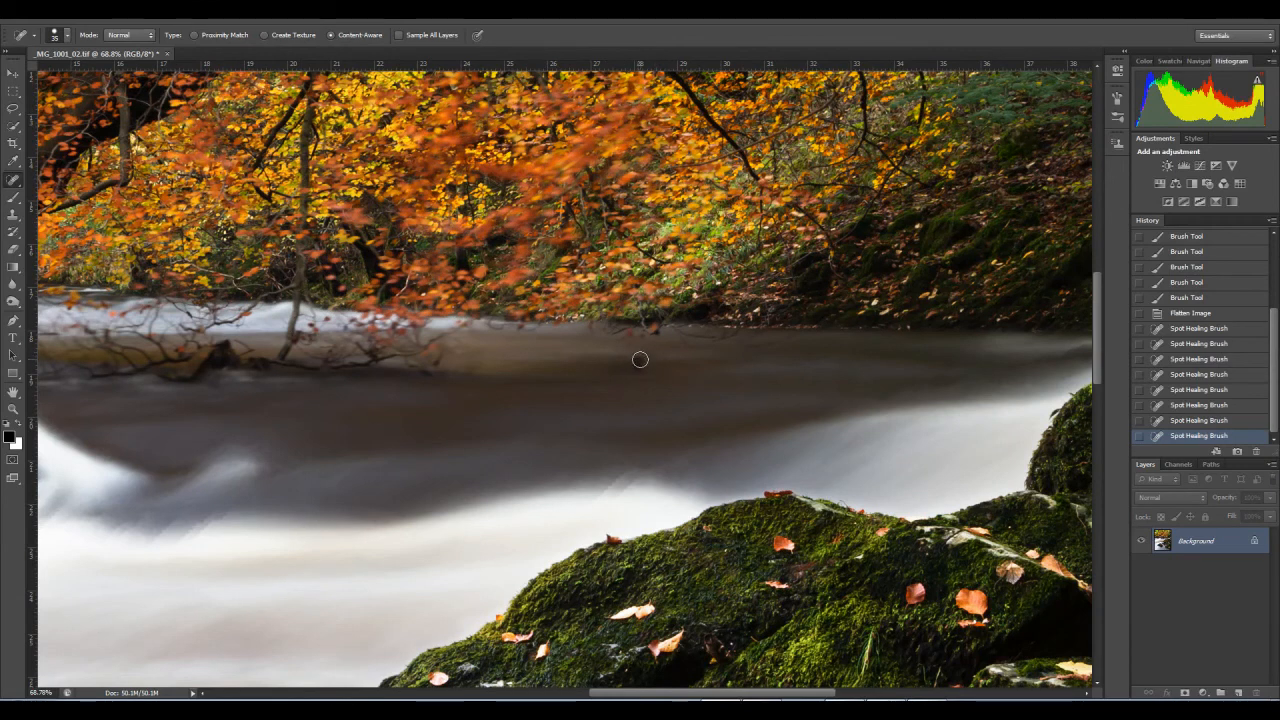
left_click(637, 365)
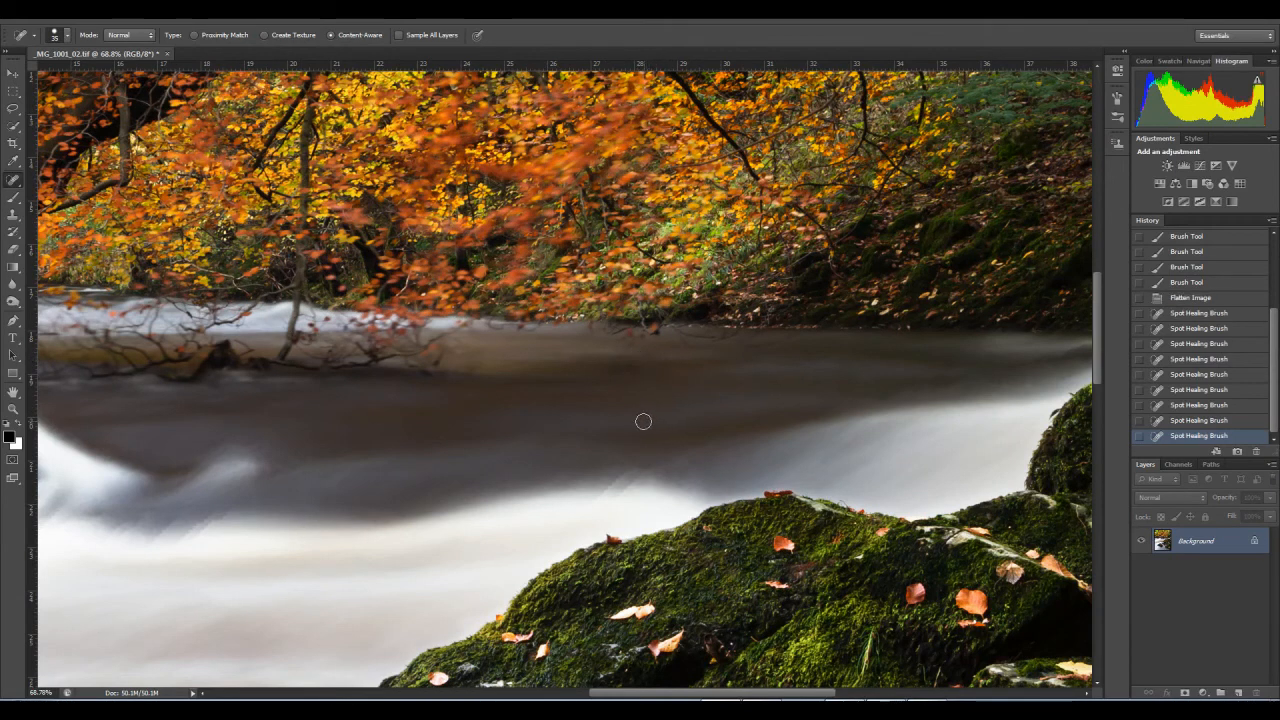
left_click(637, 410)
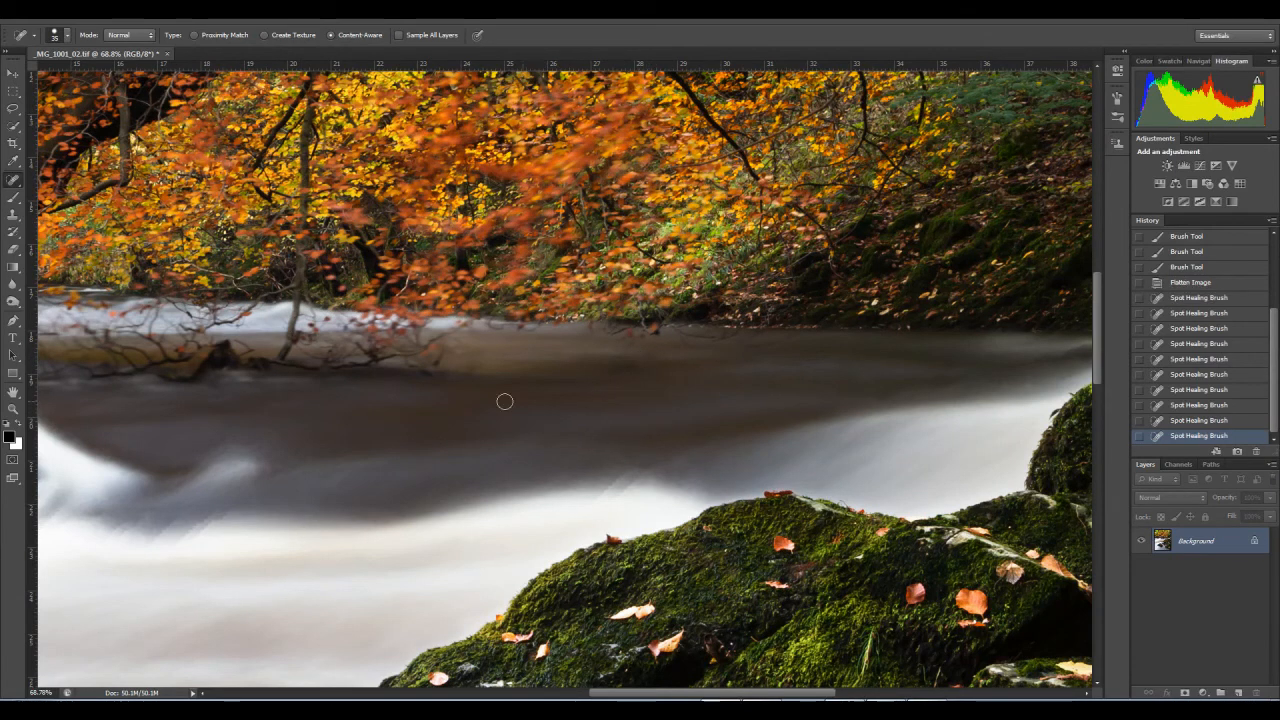
Step: Switch to the Clone Stamp with a smaller brush, and show the far water above the mossy rock at actual pixel size
left_click(13, 215)
key("bracketleft")
key("bracketleft")
key("bracketleft")
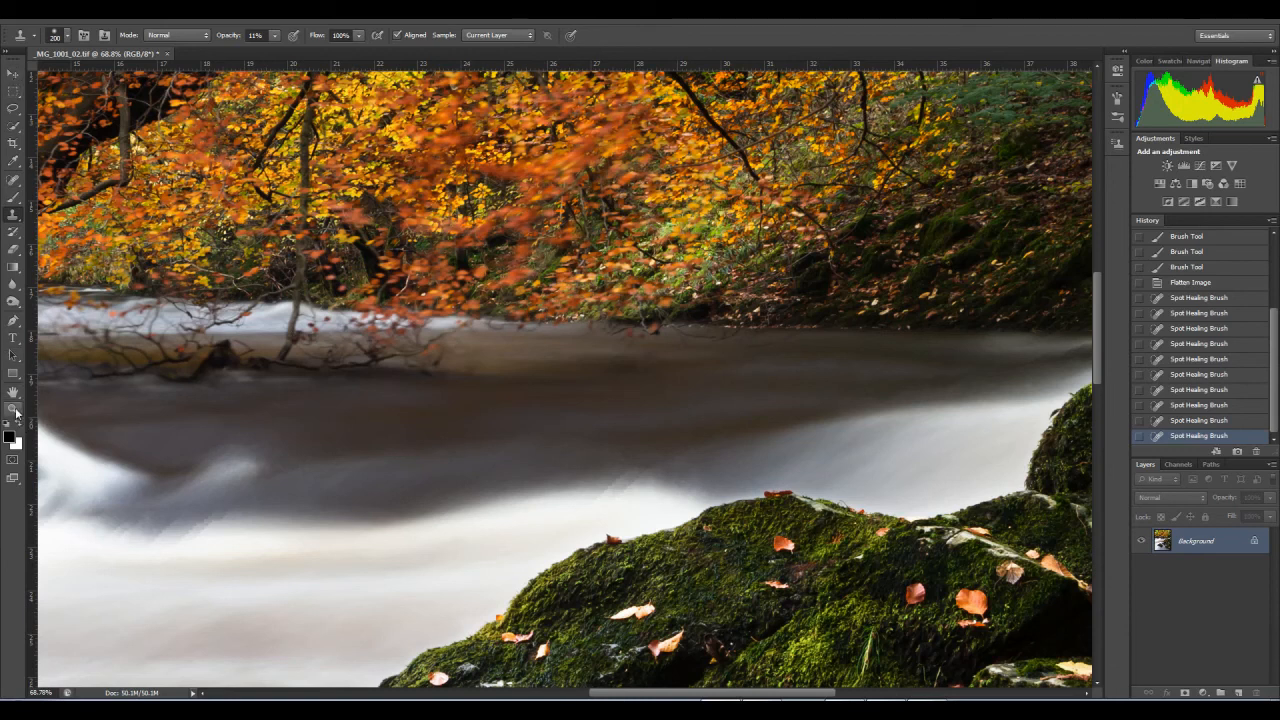
left_click(13, 409)
right_click(494, 426)
left_click(526, 451)
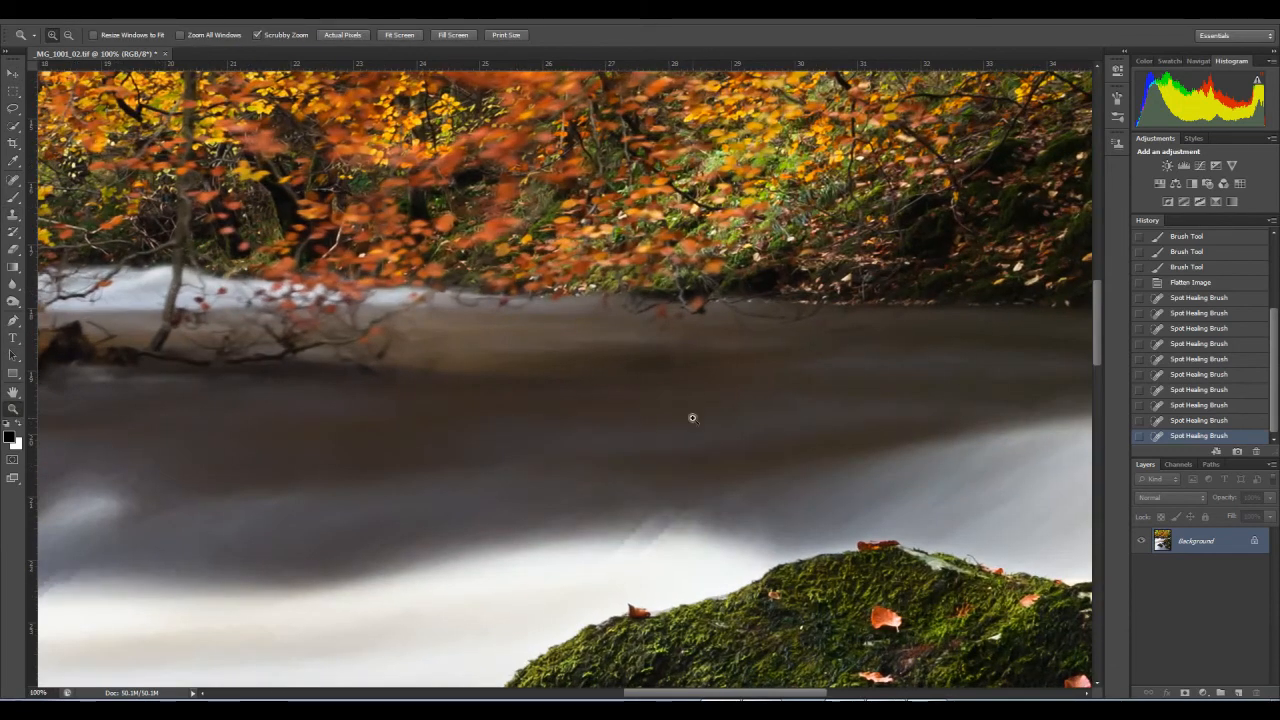
left_click_drag(667, 400, 601, 386)
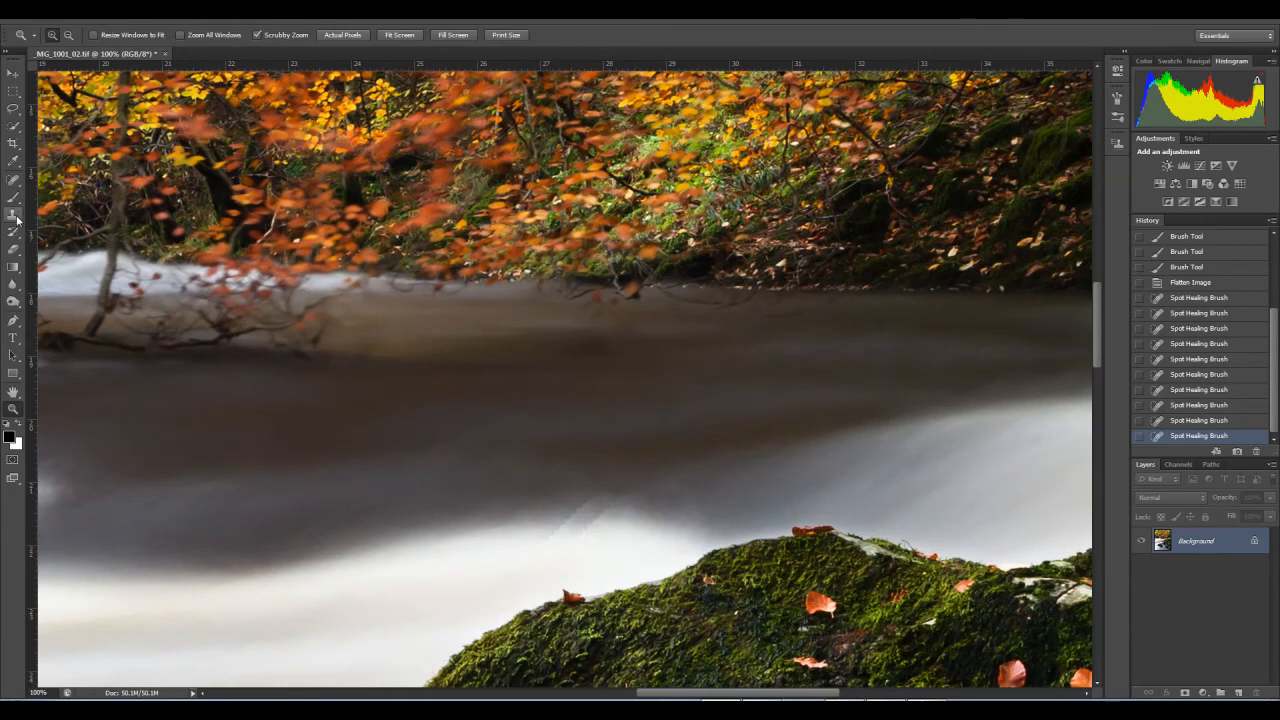
Step: Reduce the Clone Stamp's brush further, and heal a small blemish in the far water with the Spot Healing Brush at size 10
left_click(13, 214)
key("bracketleft")
key("bracketleft")
key("bracketleft")
key("bracketleft")
key("bracketleft")
key("bracketleft")
key("bracketleft")
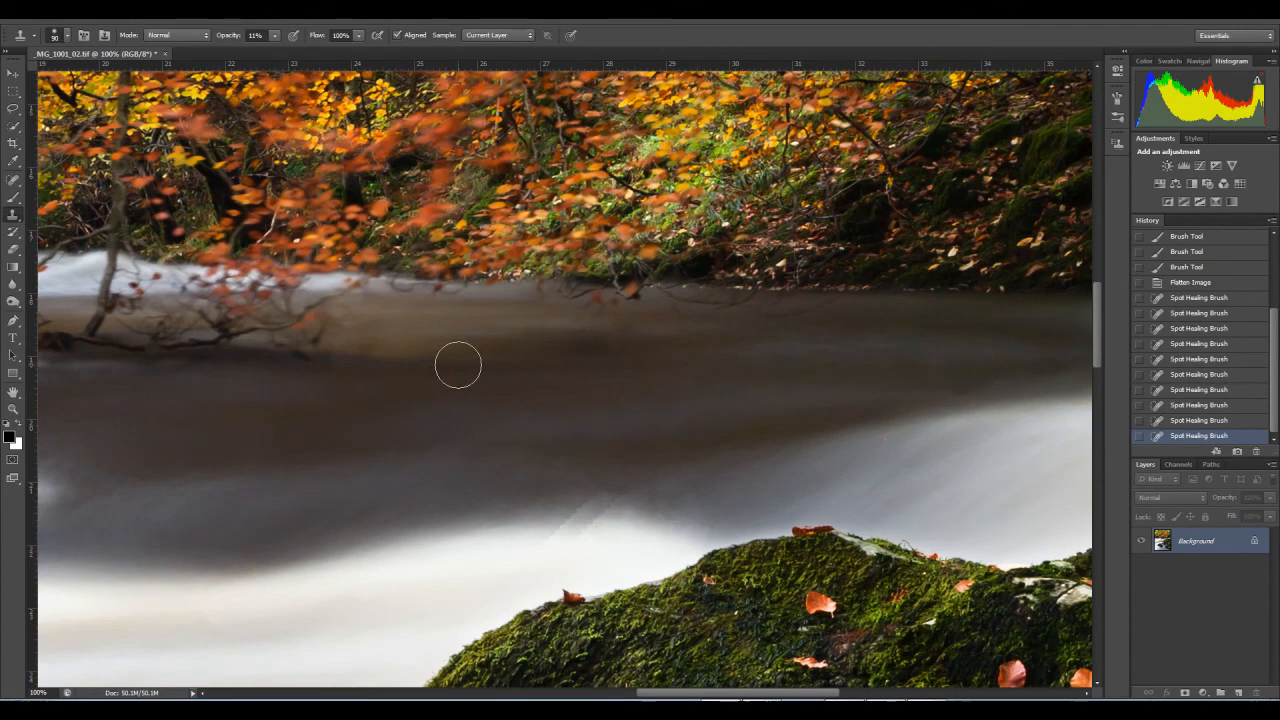
left_click(12, 181)
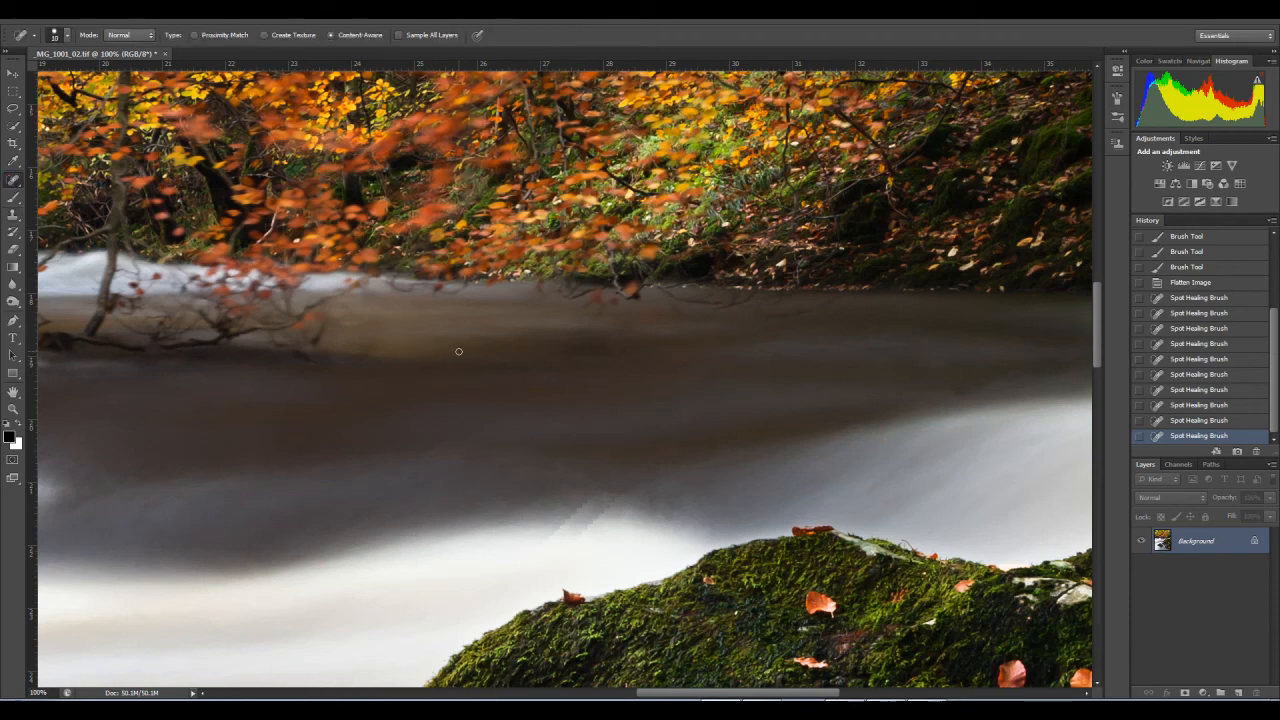
left_click(458, 355)
Step: Set the Clone Stamp's opacity to 10% for working on the streaks where dark water meets the white rapids
left_click_drag(670, 381, 971, 409)
left_click_drag(476, 452, 931, 363)
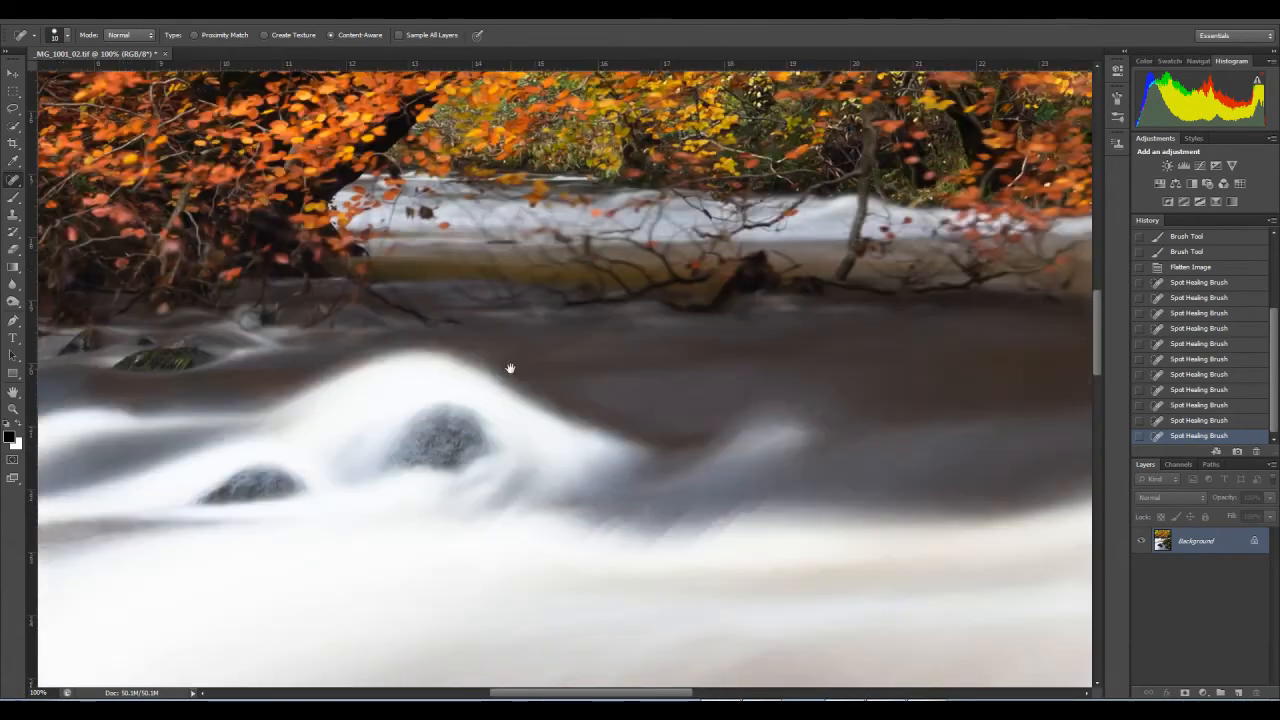
left_click_drag(415, 387, 83, 318)
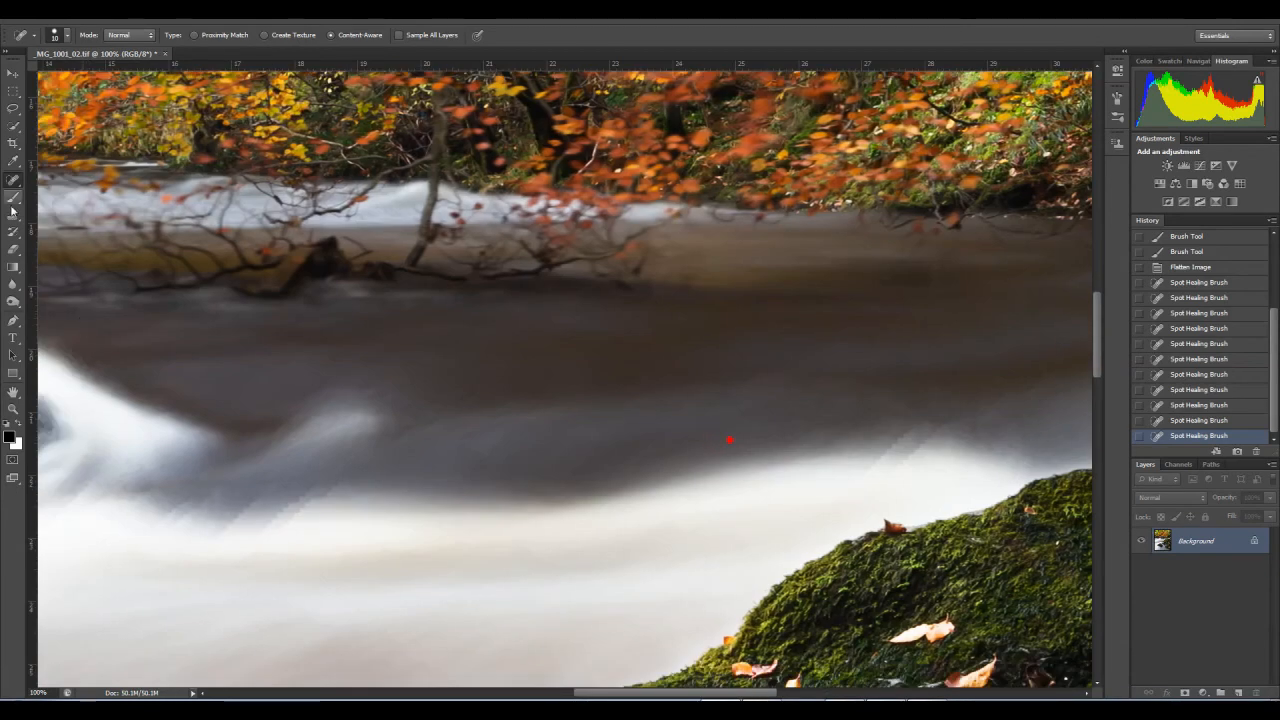
key("s")
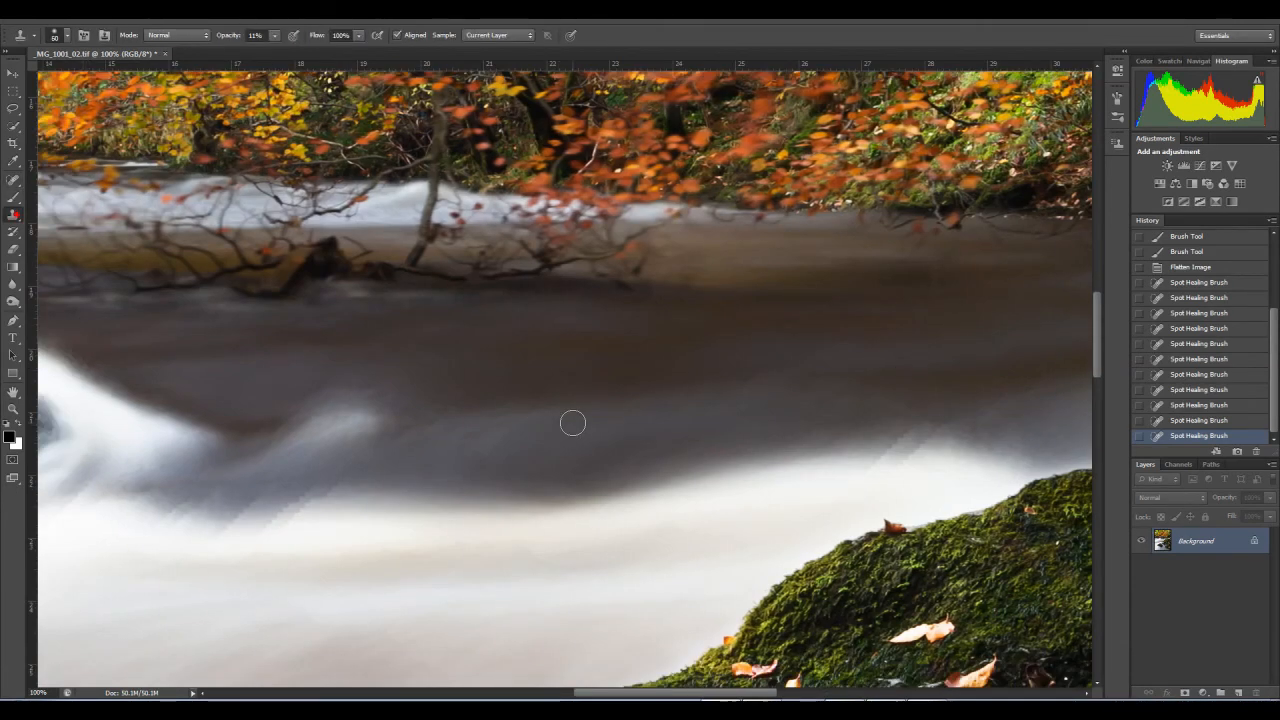
left_click_drag(275, 36, 276, 53)
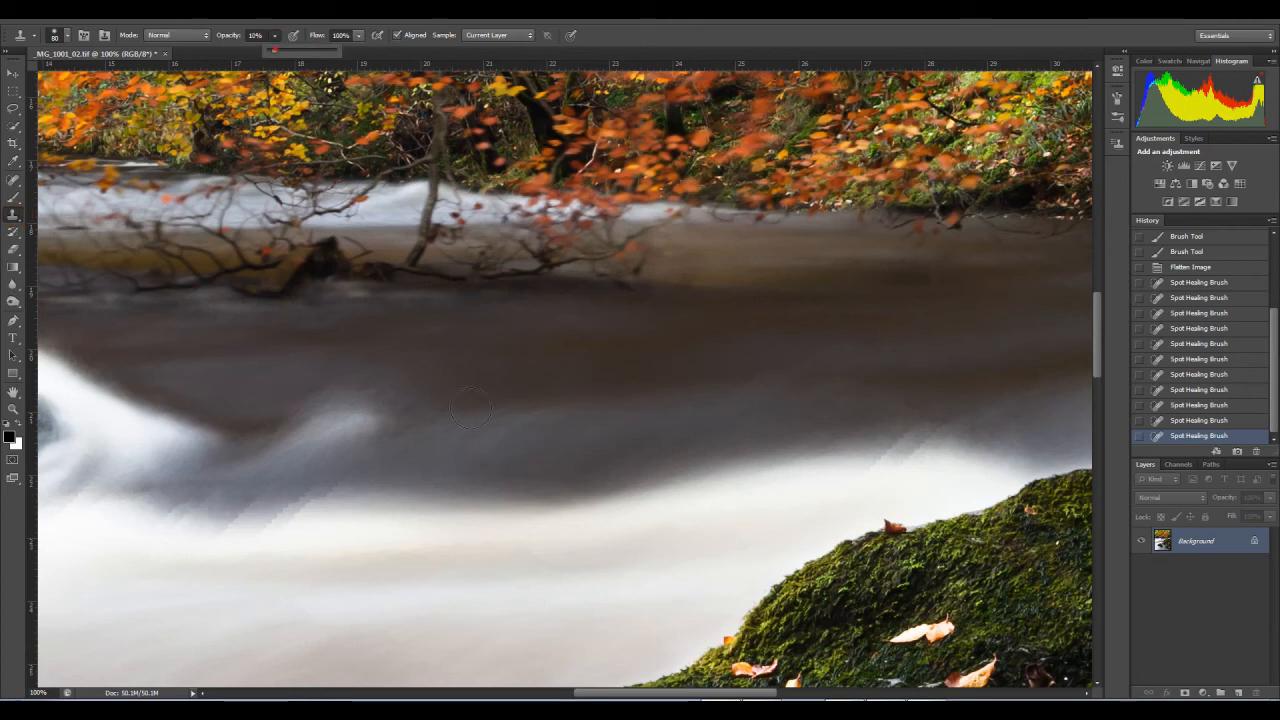
left_click_drag(384, 430, 523, 380)
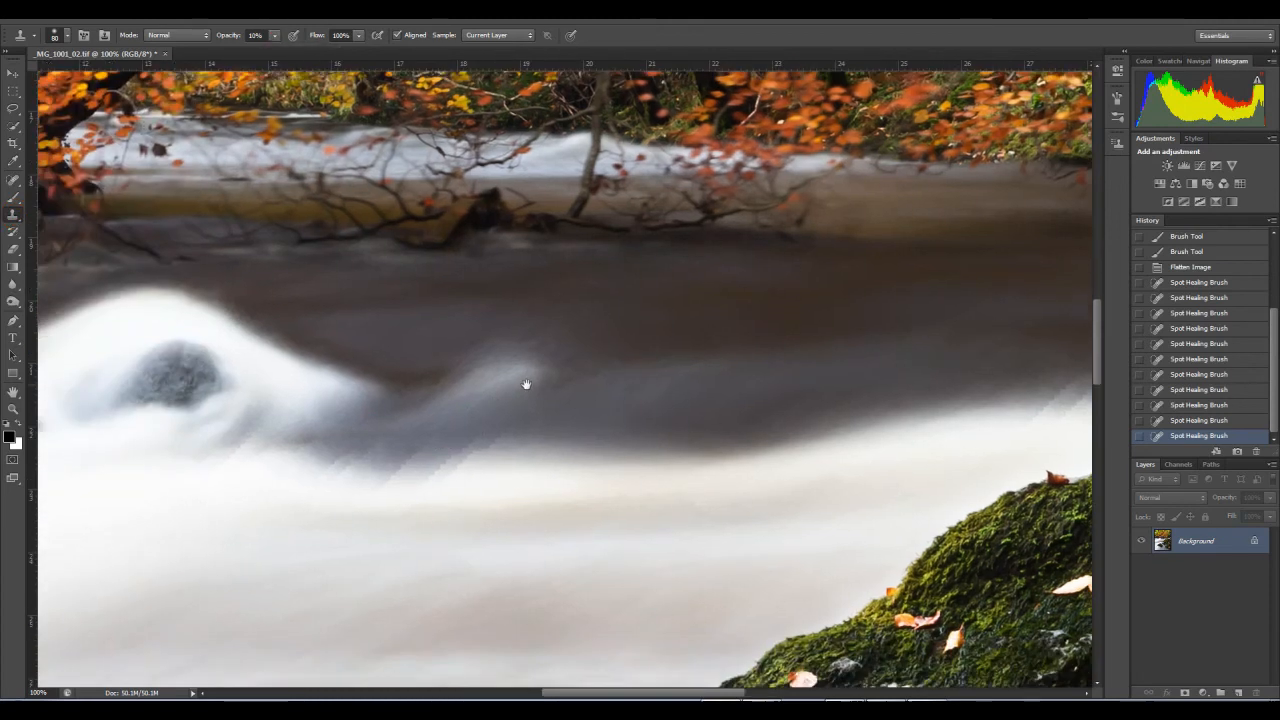
Step: Lasso the streaky water edge beside the white wave and try to patch it with neighbouring water using the content-aware Patch tool
left_click(12, 108)
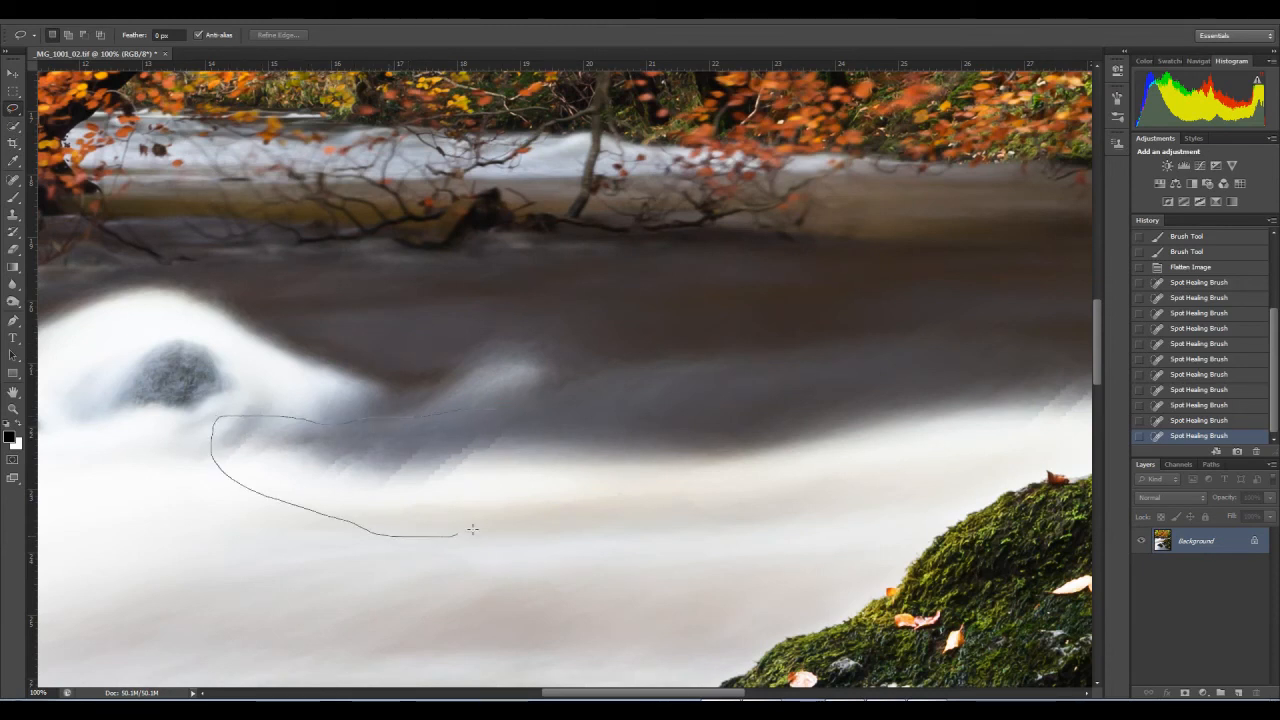
left_click_drag(508, 412, 509, 414)
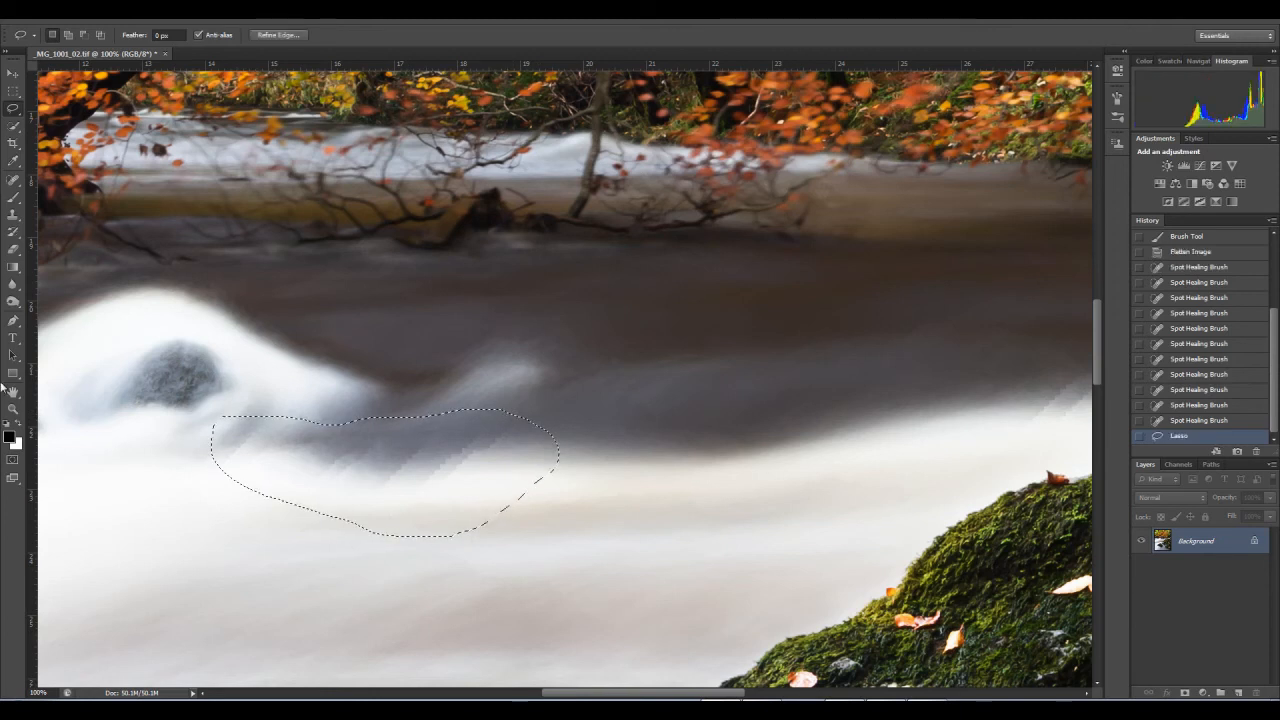
left_click(12, 181)
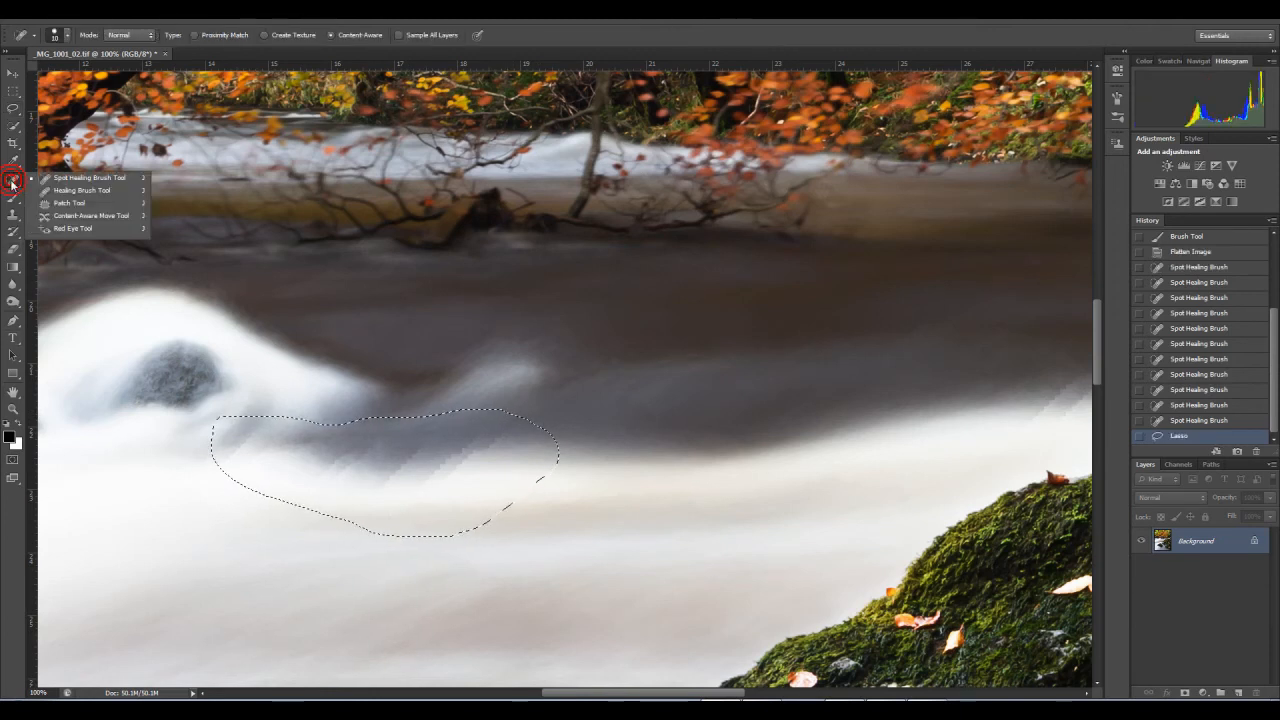
left_click(68, 203)
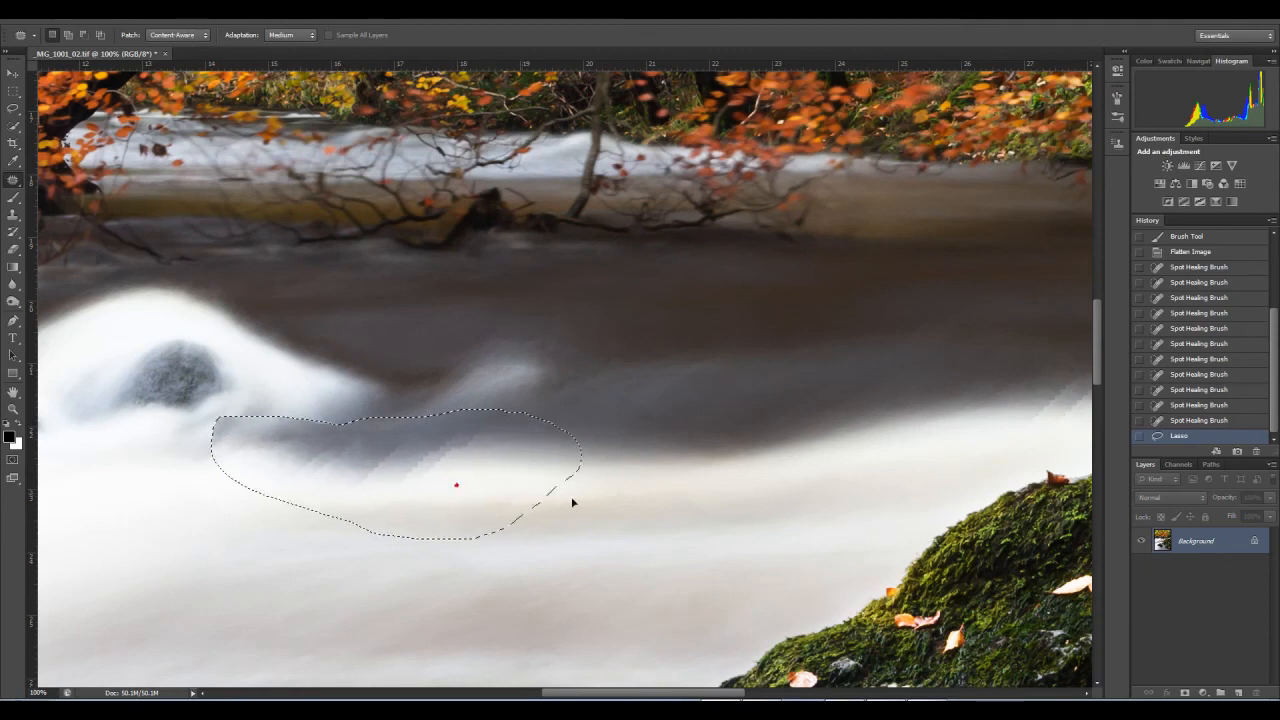
left_click_drag(740, 494, 696, 536)
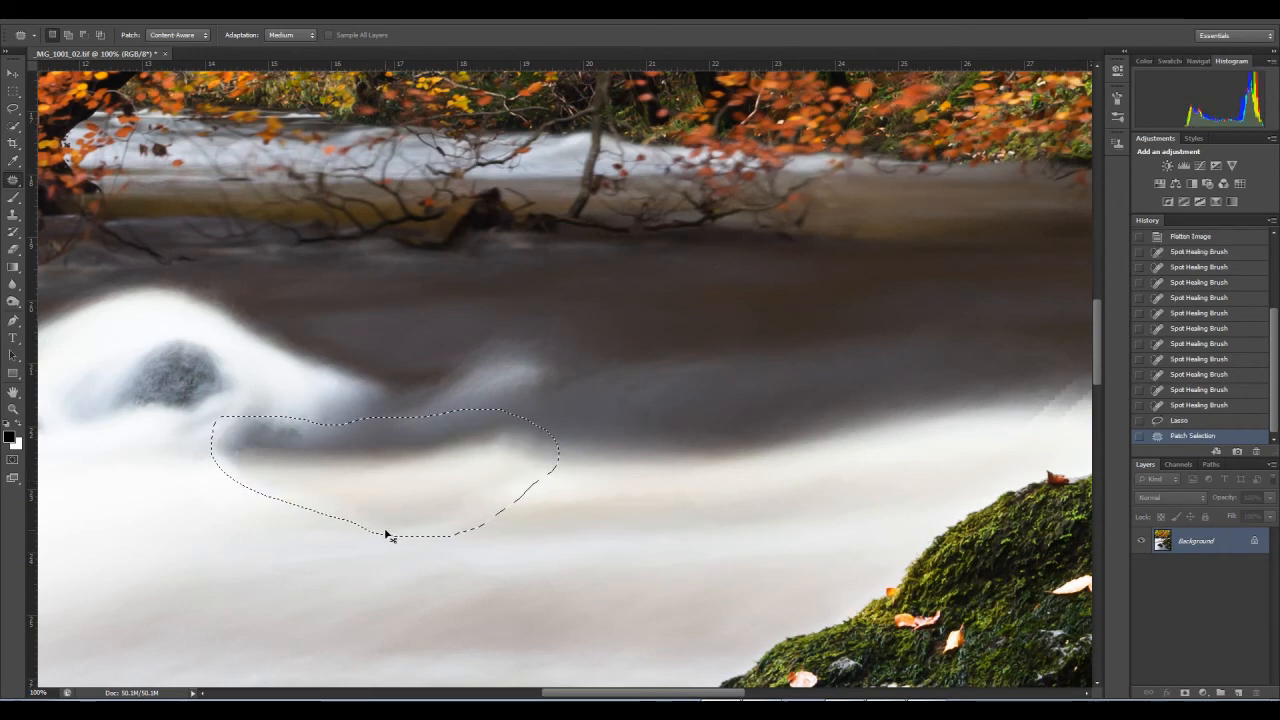
key("ctrl+z")
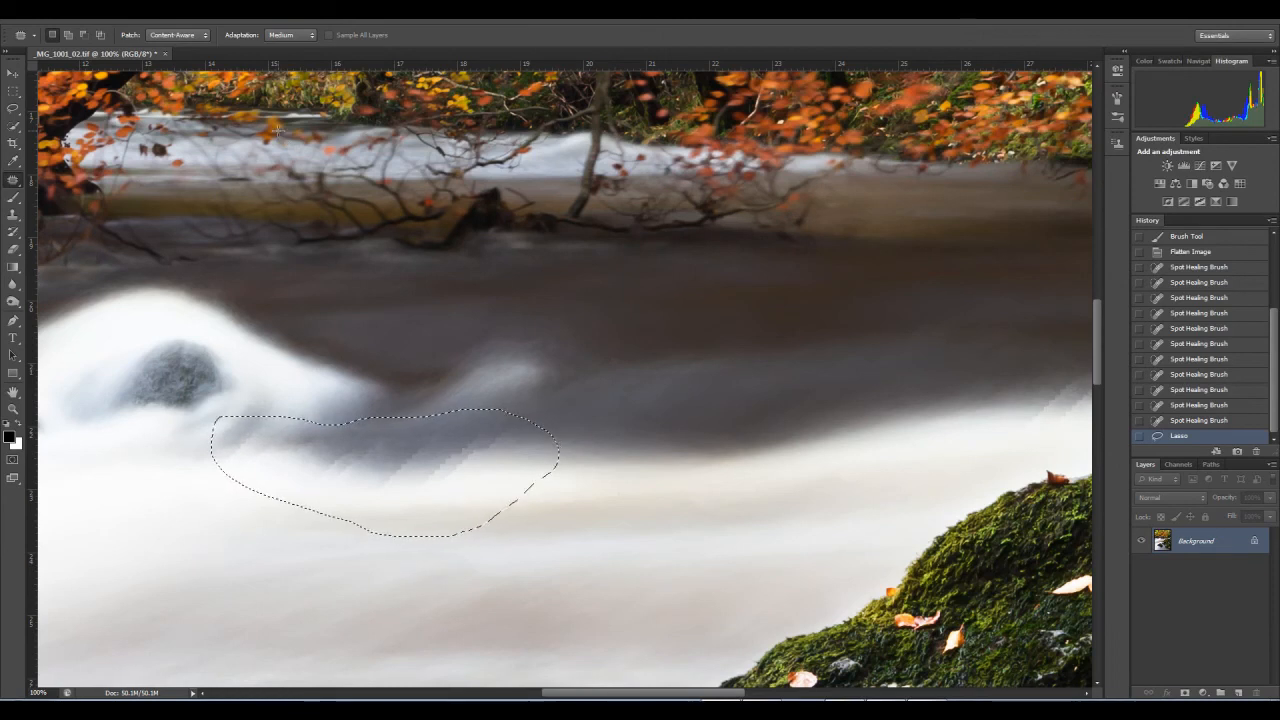
Step: Try a Content-Aware fill on the selected streaky water beside the white wave, and undo it
key("shift+BackSpace")
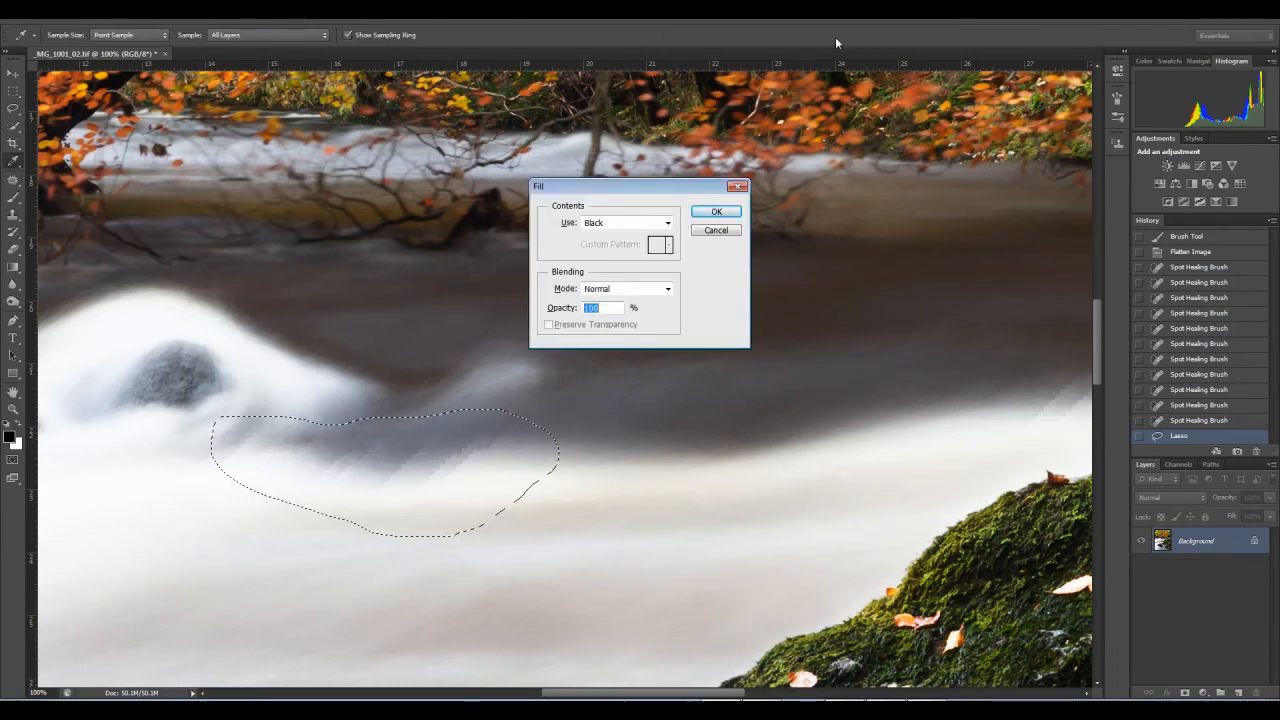
left_click(614, 223)
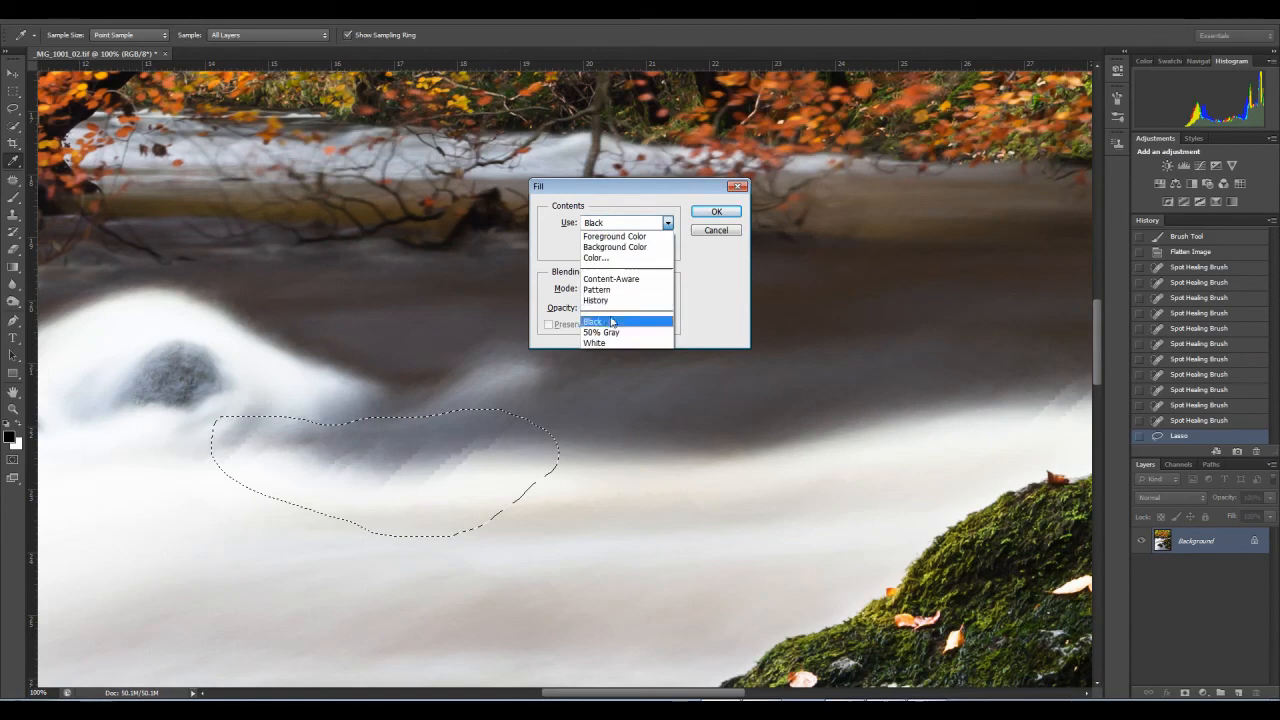
left_click(614, 287)
left_click_drag(617, 194, 761, 272)
left_click(859, 291)
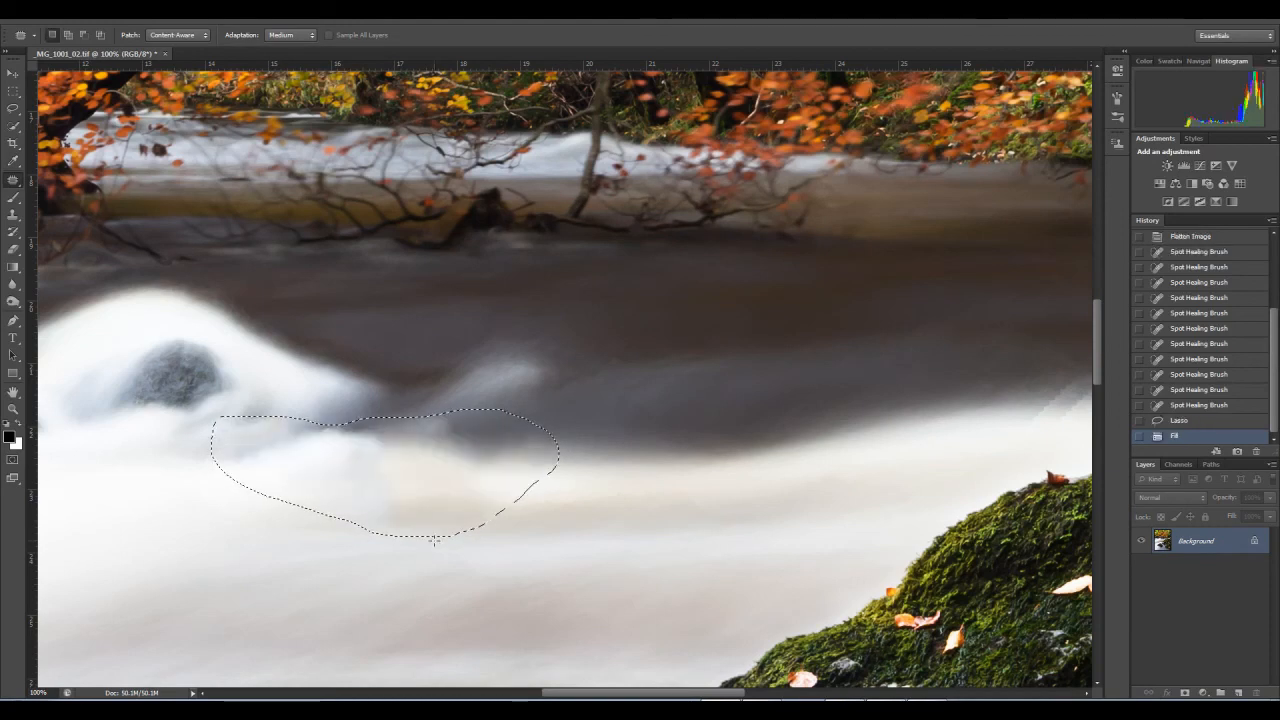
key("ctrl+z")
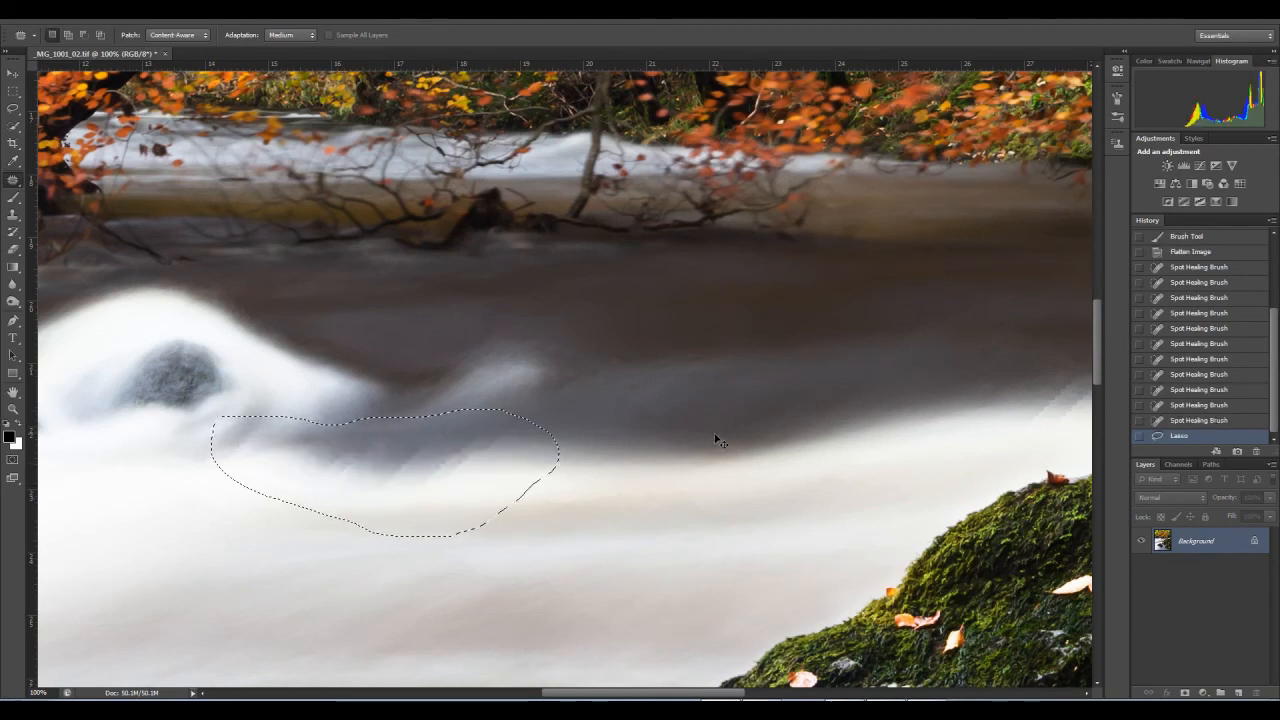
Step: Outline the larger rock inside the white wave with the Patch tool, try filling the selection, and undo the fill
mouse_move(196, 322)
left_mouse_down()
mouse_move(160, 318)
mouse_move(98, 357)
mouse_move(84, 412)
mouse_move(115, 449)
mouse_move(163, 450)
mouse_move(237, 410)
mouse_move(259, 347)
mouse_move(198, 324)
left_mouse_up()
key("i")
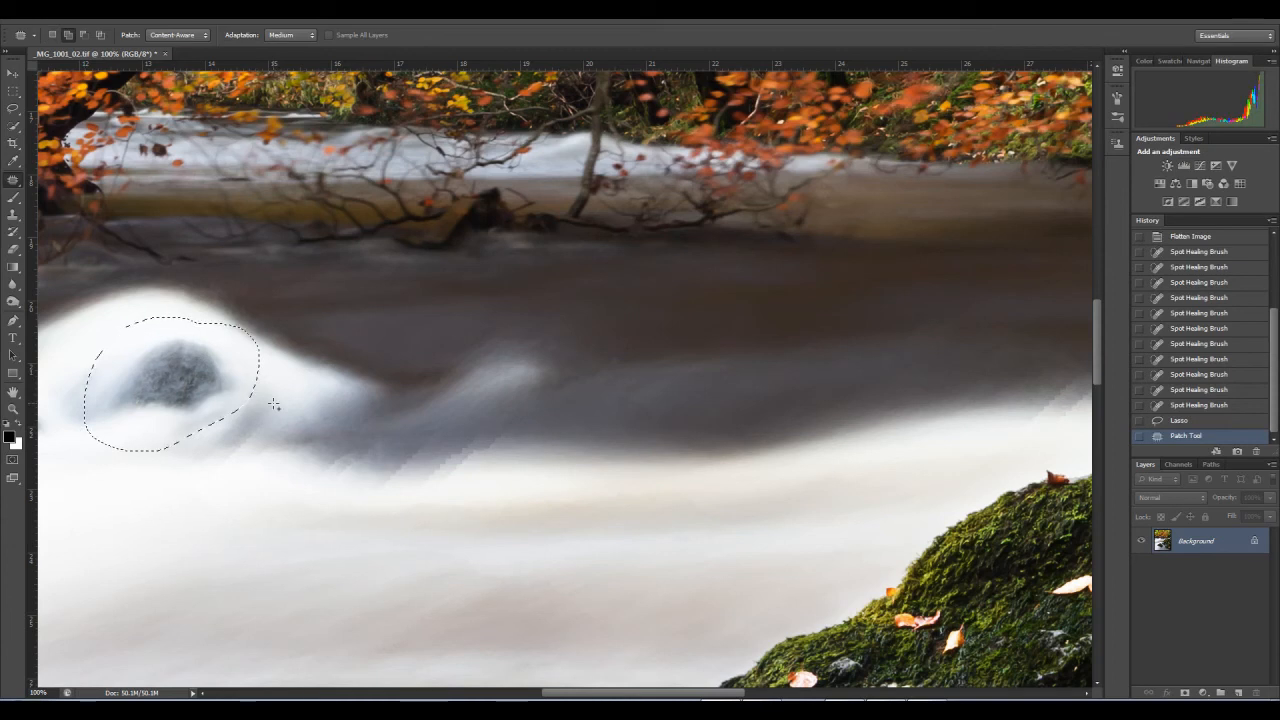
key("shift+BackSpace")
key("Return")
key("ctrl+z")
left_click_drag(348, 373, 651, 414)
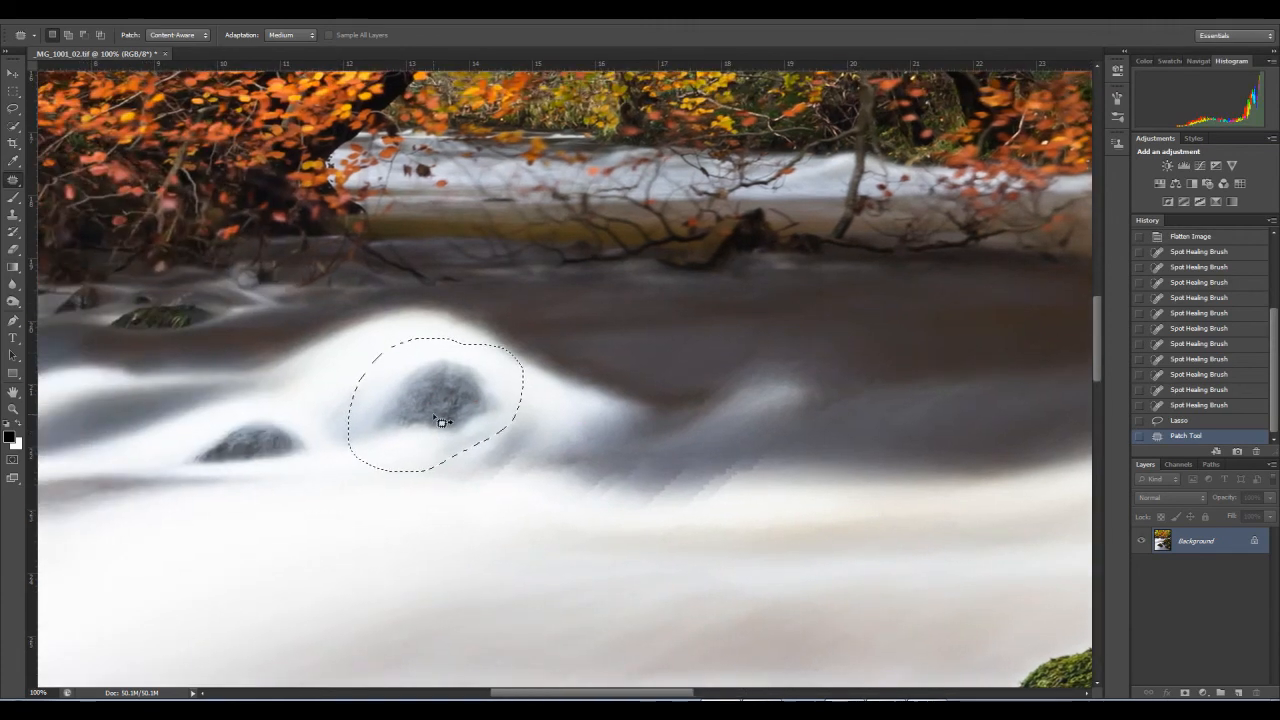
left_click_drag(500, 423, 649, 386)
left_click_drag(493, 300, 648, 300)
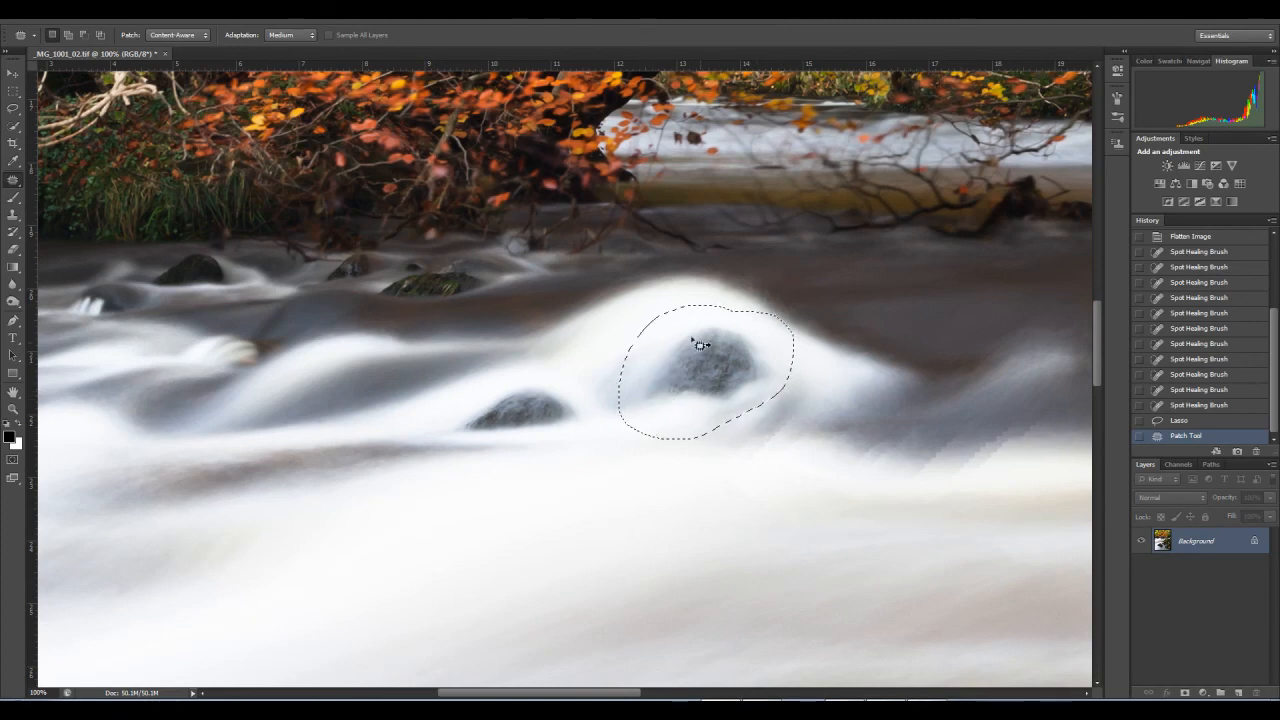
Step: Clear the selection around the larger rock and enlarge the Clone Stamp brush to 125 px
mouse_move(745, 401)
left_mouse_down()
mouse_move(492, 357)
mouse_move(480, 343)
left_mouse_up()
left_click(13, 215)
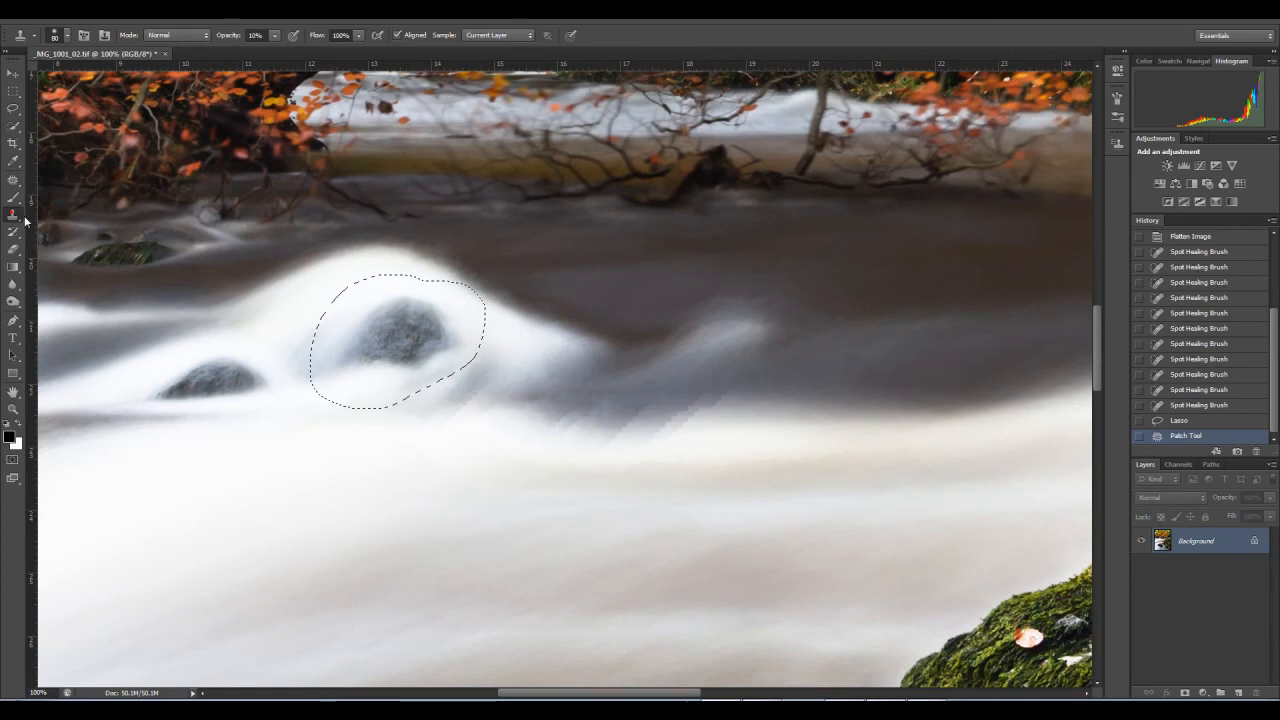
key("ctrl+d")
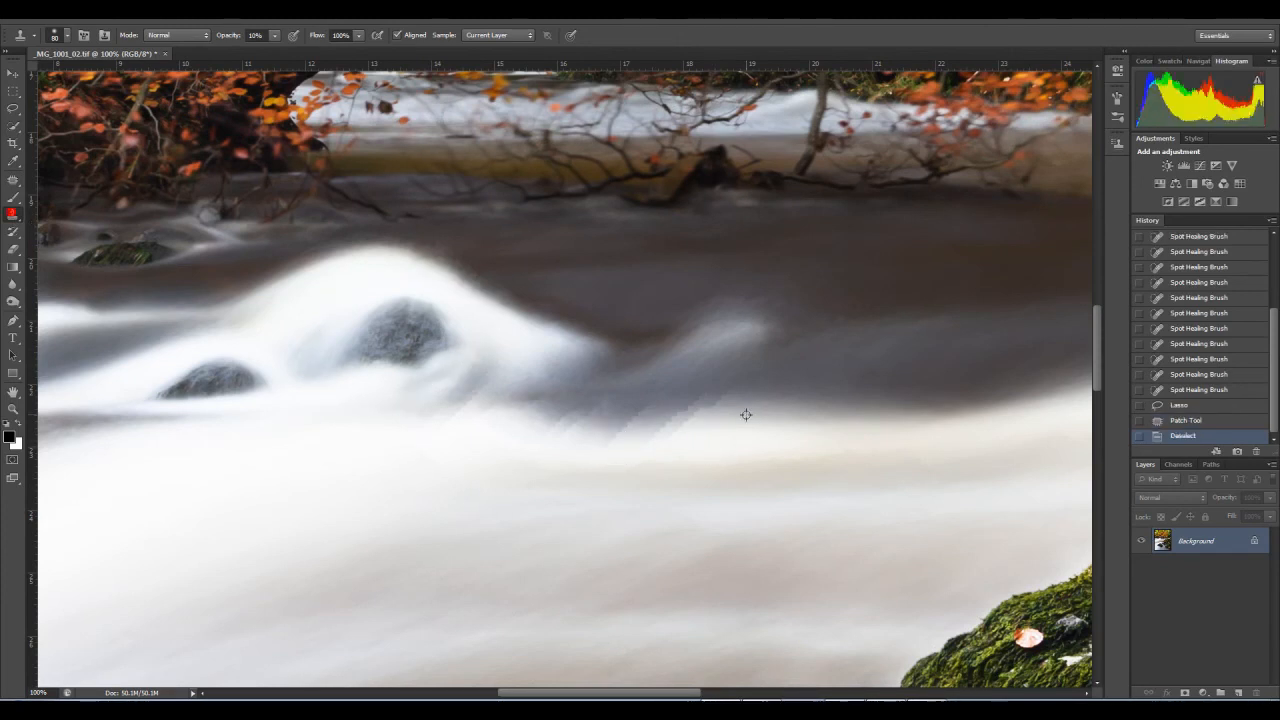
left_click_drag(751, 374, 656, 407)
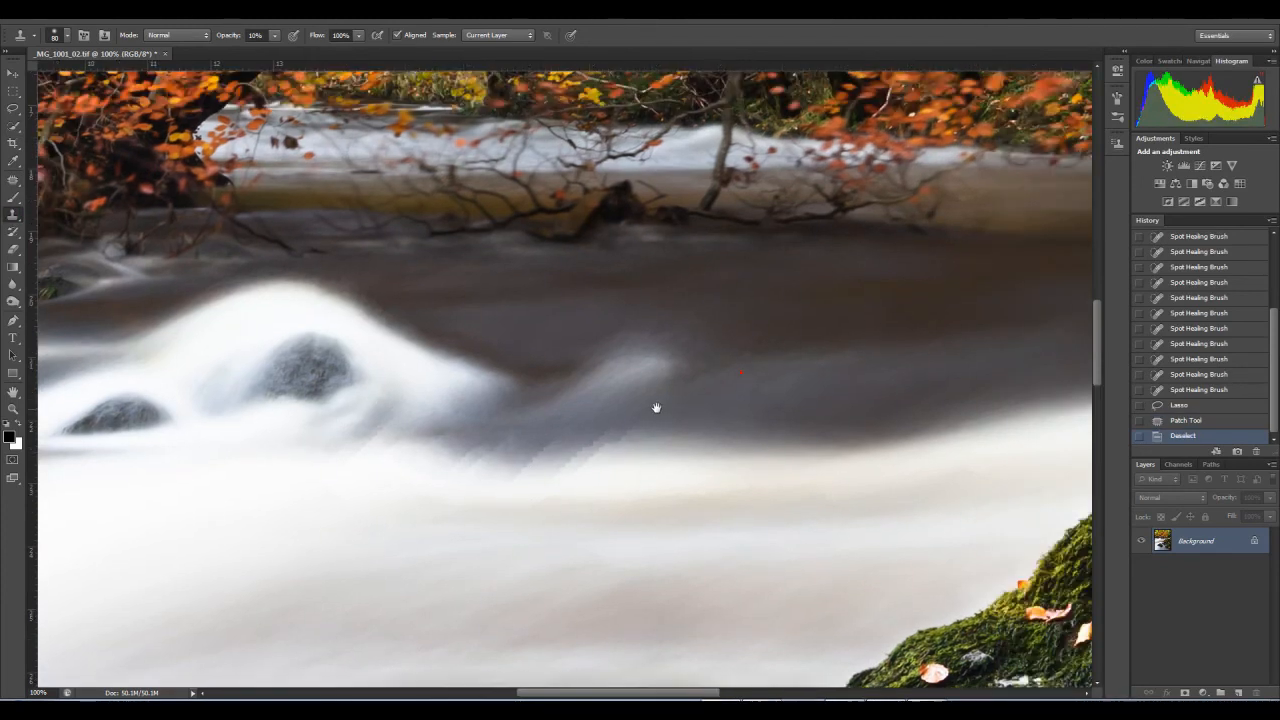
key("bracketright")
key("bracketright")
key("bracketright")
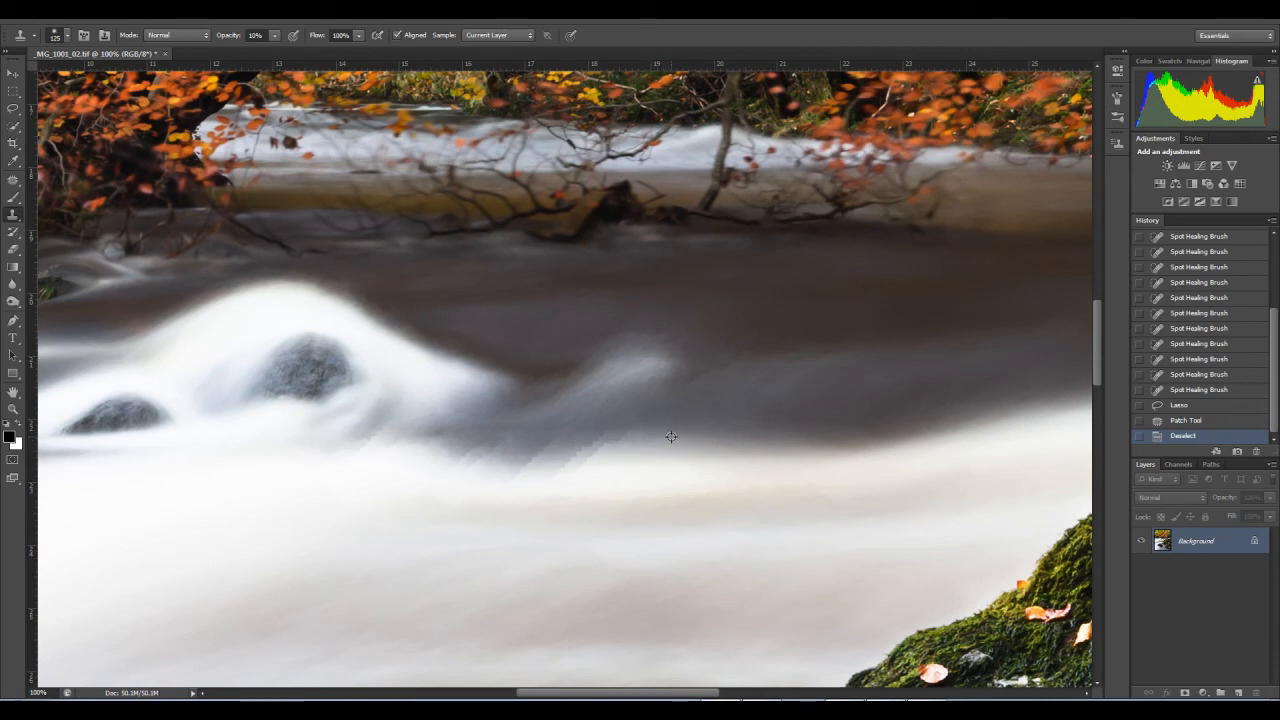
Step: Clone-stamp the jagged streaks along the edge where dark water meets the white rapids, from below the small wave towards the rocks
left_click(588, 442, "alt")
left_click(591, 445)
left_click(591, 451)
left_click(591, 451)
left_click(595, 451)
left_click(602, 447)
left_click(612, 446)
left_click(622, 440)
left_click(629, 443)
left_click(628, 436)
left_click(620, 438)
left_click(622, 438)
left_click(619, 434)
left_click(632, 435)
left_click(632, 436)
left_click(620, 440)
left_click(604, 445)
left_click(592, 456)
left_click(578, 462)
left_click(564, 467)
left_click(556, 471)
left_click(565, 467)
left_click(586, 454)
left_click(550, 464)
left_click(534, 466)
left_click(529, 464)
left_click(546, 463)
left_click(489, 471)
left_click(511, 471)
left_click(529, 469)
left_click(491, 463)
left_click(472, 460)
left_click(480, 466)
left_click(459, 460)
left_click(469, 460)
left_click(405, 469, "alt")
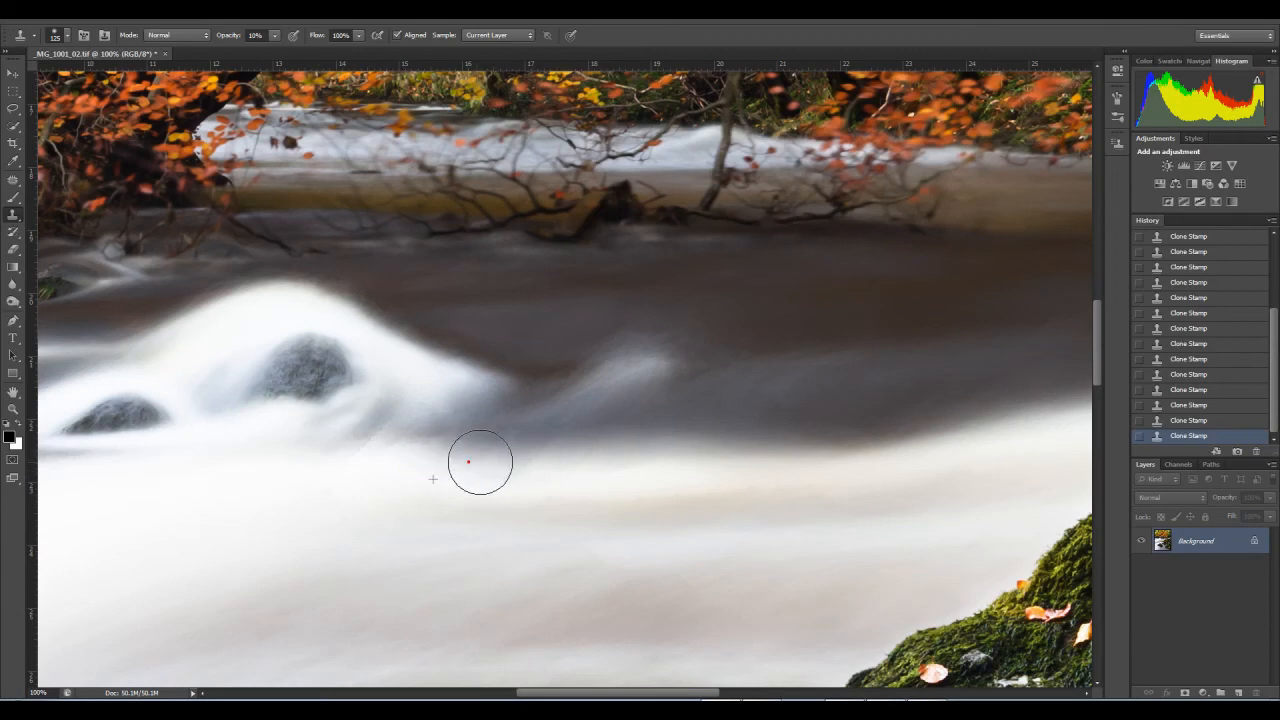
Step: Clone-stamp over the streaks in the dark water just beyond the crest of the small wave
left_click_drag(690, 432, 625, 472)
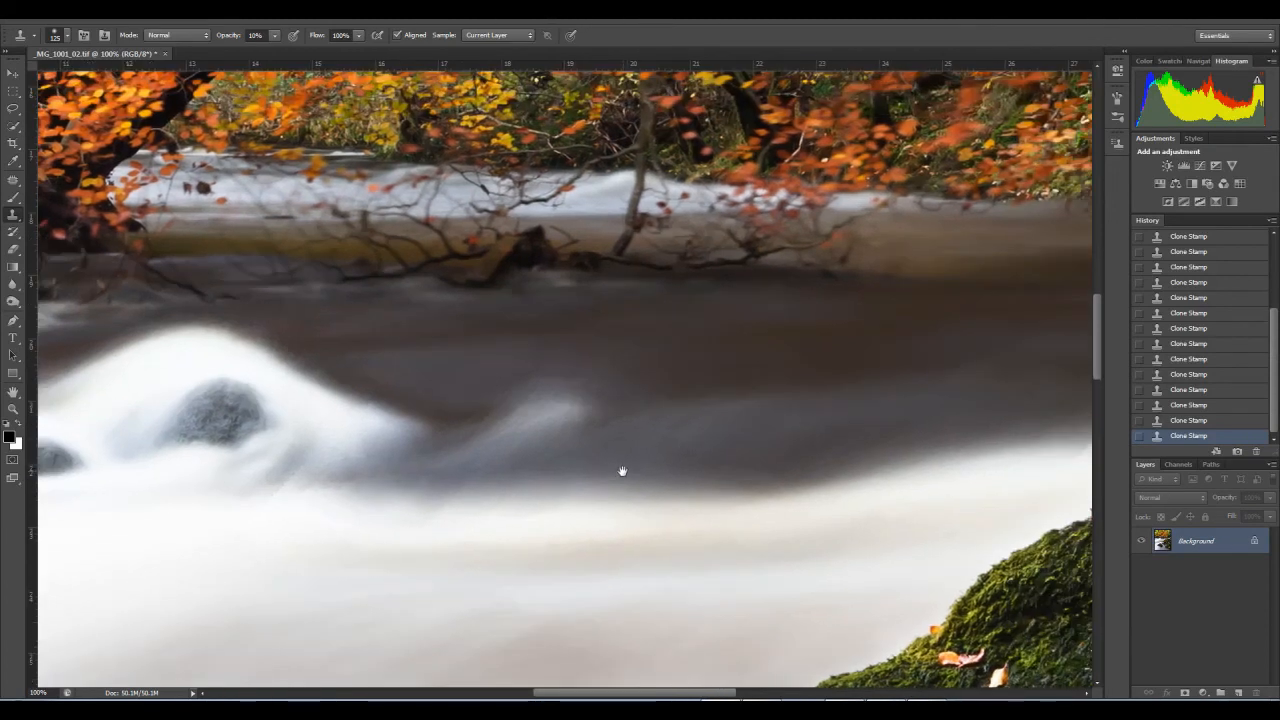
left_click_drag(657, 417, 606, 435)
left_click(607, 433)
left_click(639, 421)
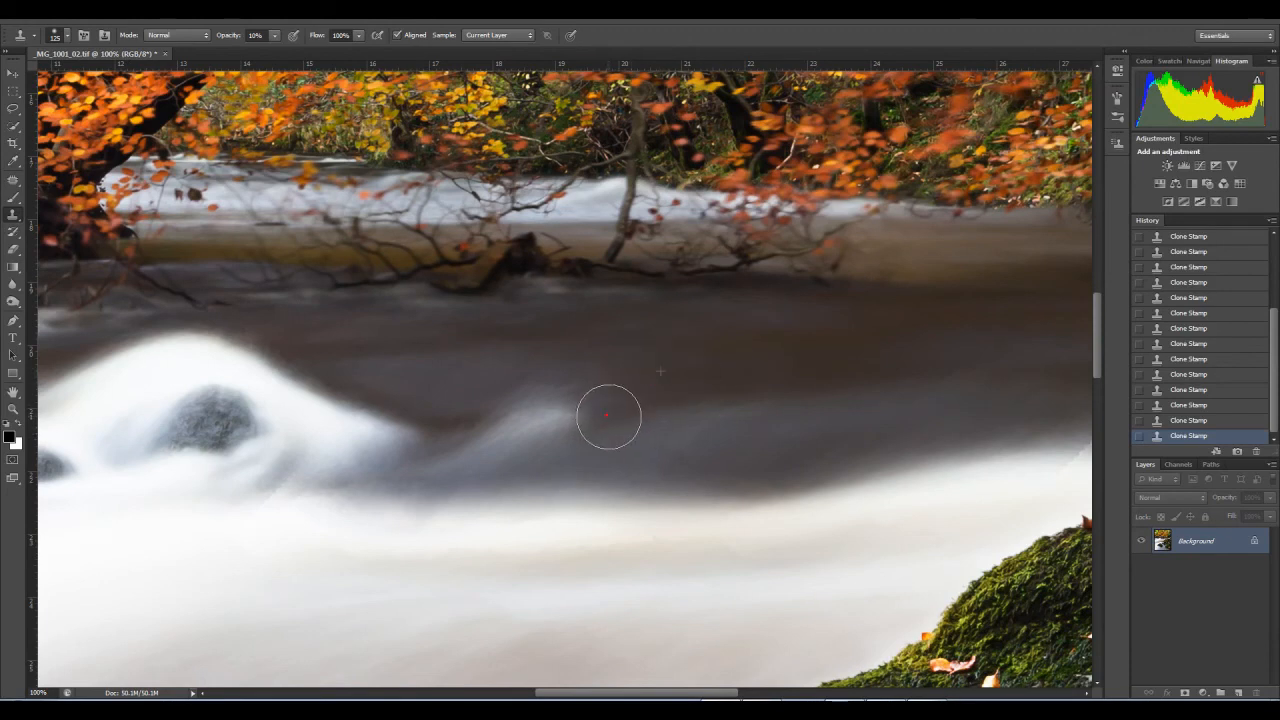
left_click(649, 403)
left_click(677, 404)
Step: Clone-stamp the edge between the dark water and the white rapids just above the large mossy rock until it blends smoothly
left_click_drag(677, 412, 539, 415)
left_click_drag(814, 457, 589, 446)
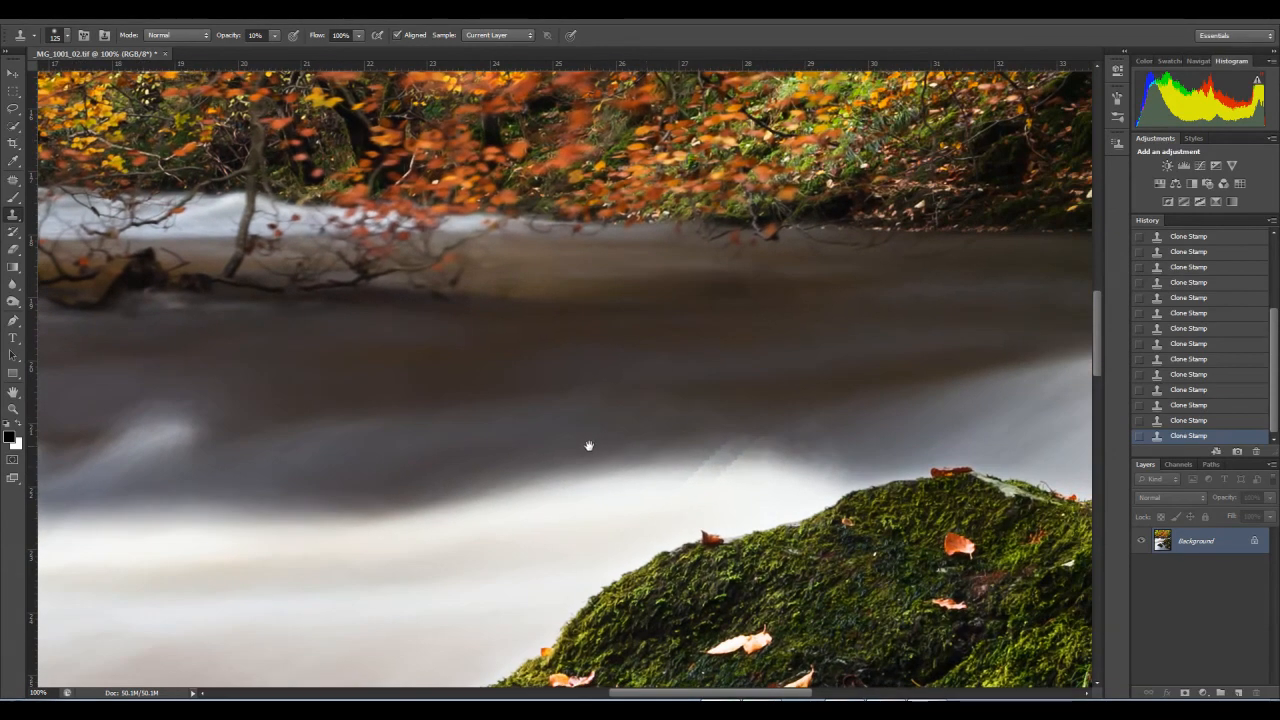
left_click(718, 459)
left_click(743, 454)
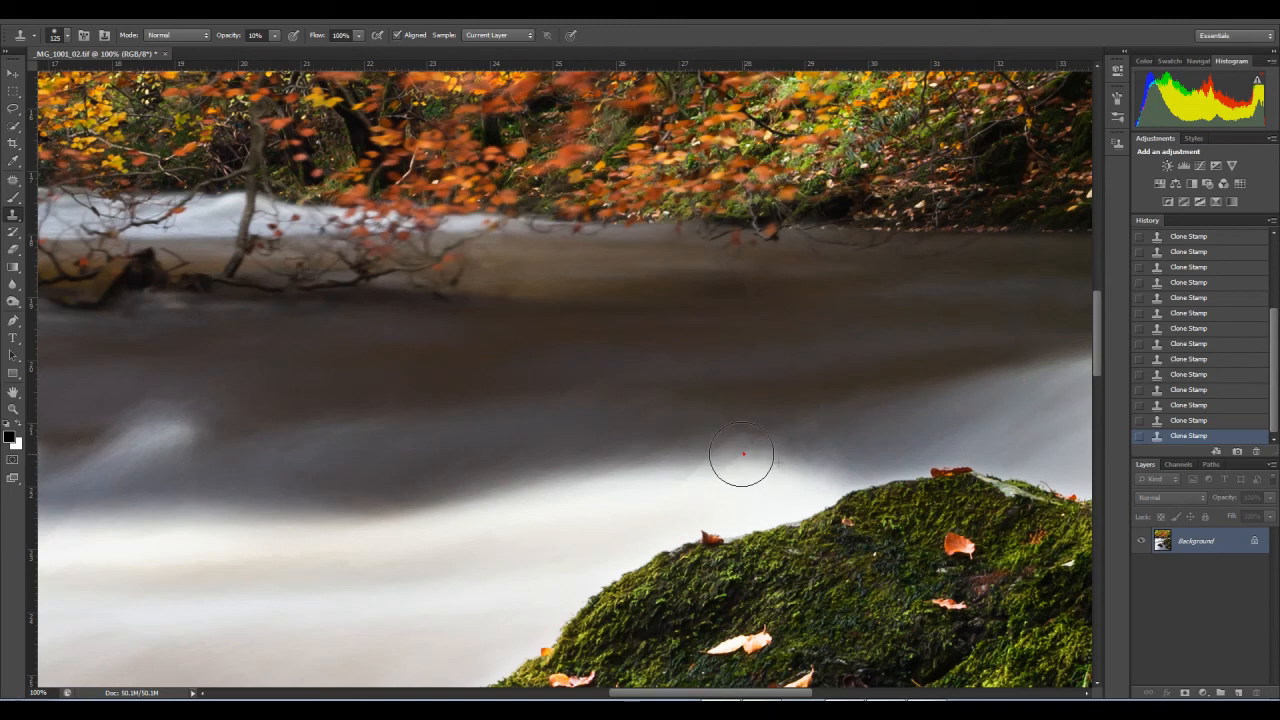
left_click(695, 436, "alt")
left_click(708, 455)
left_click(679, 472, "alt")
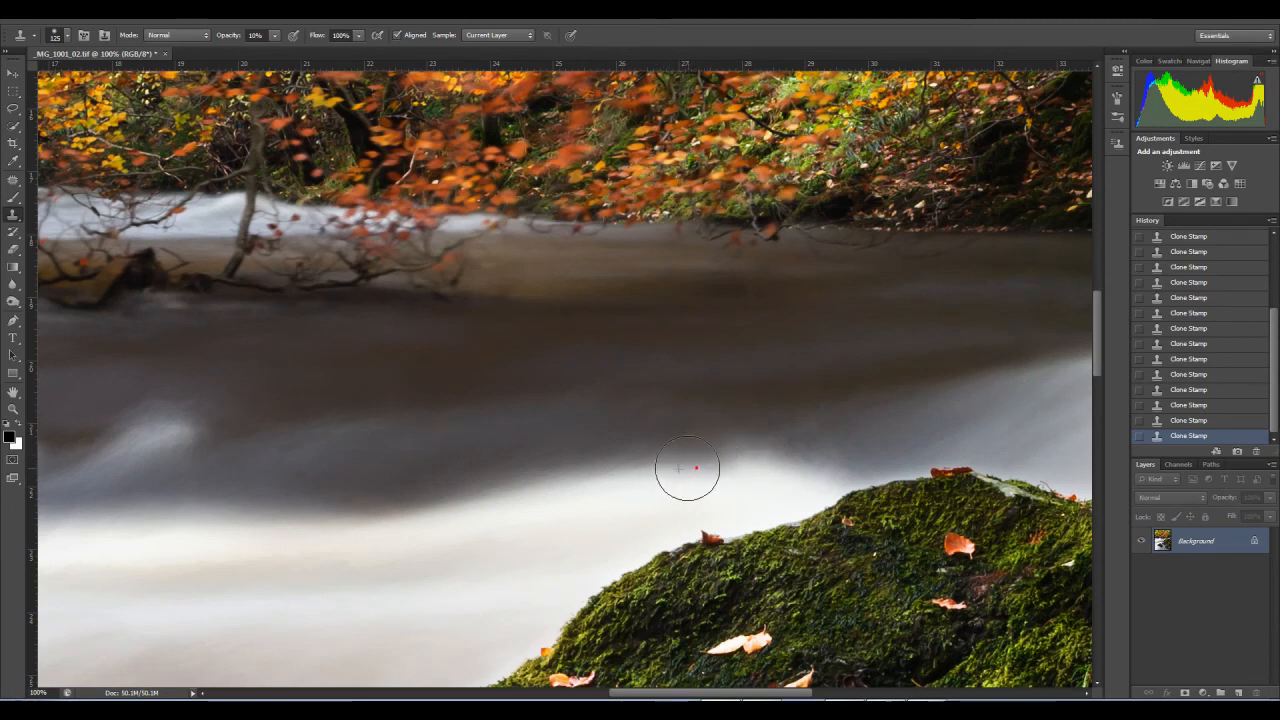
left_click(738, 456)
left_click(767, 459)
left_click(765, 440)
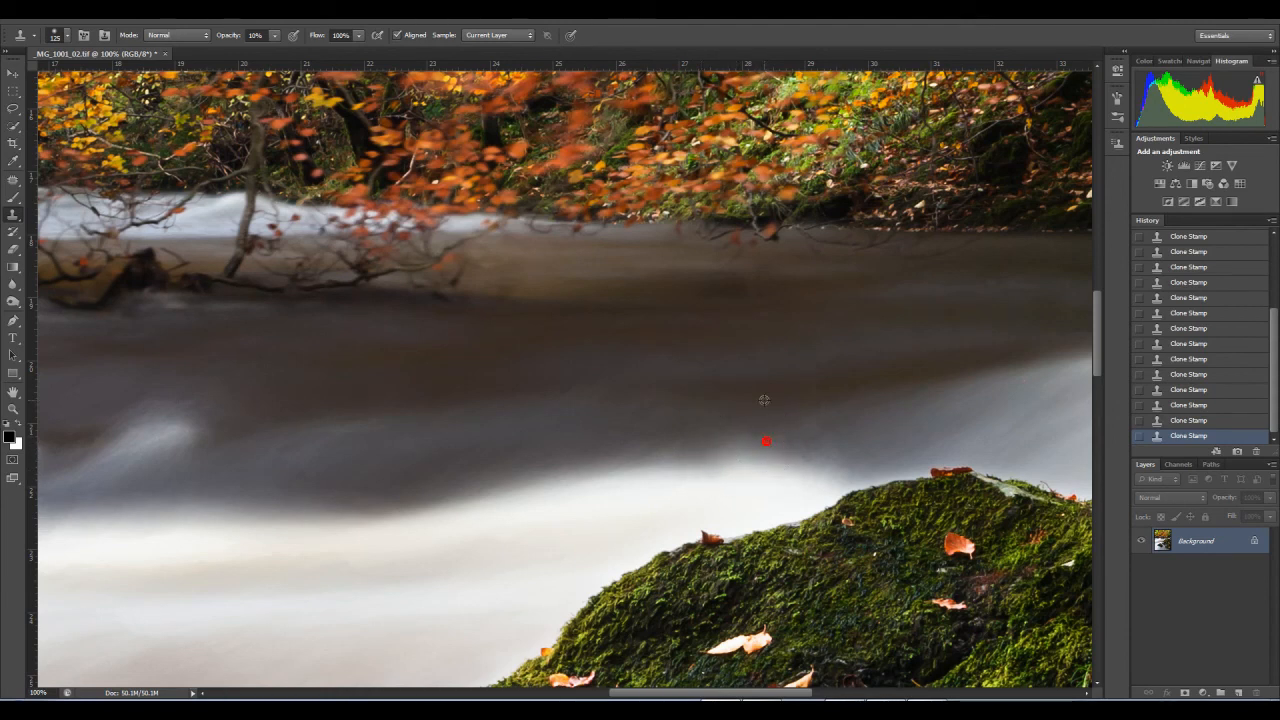
Step: Clone-stamp remaining marks in the dark water between the large mossy rock and the far bank
mouse_move(782, 410)
left_mouse_down()
mouse_move(580, 437)
mouse_move(652, 422)
mouse_move(620, 427)
left_mouse_up()
left_click(630, 430)
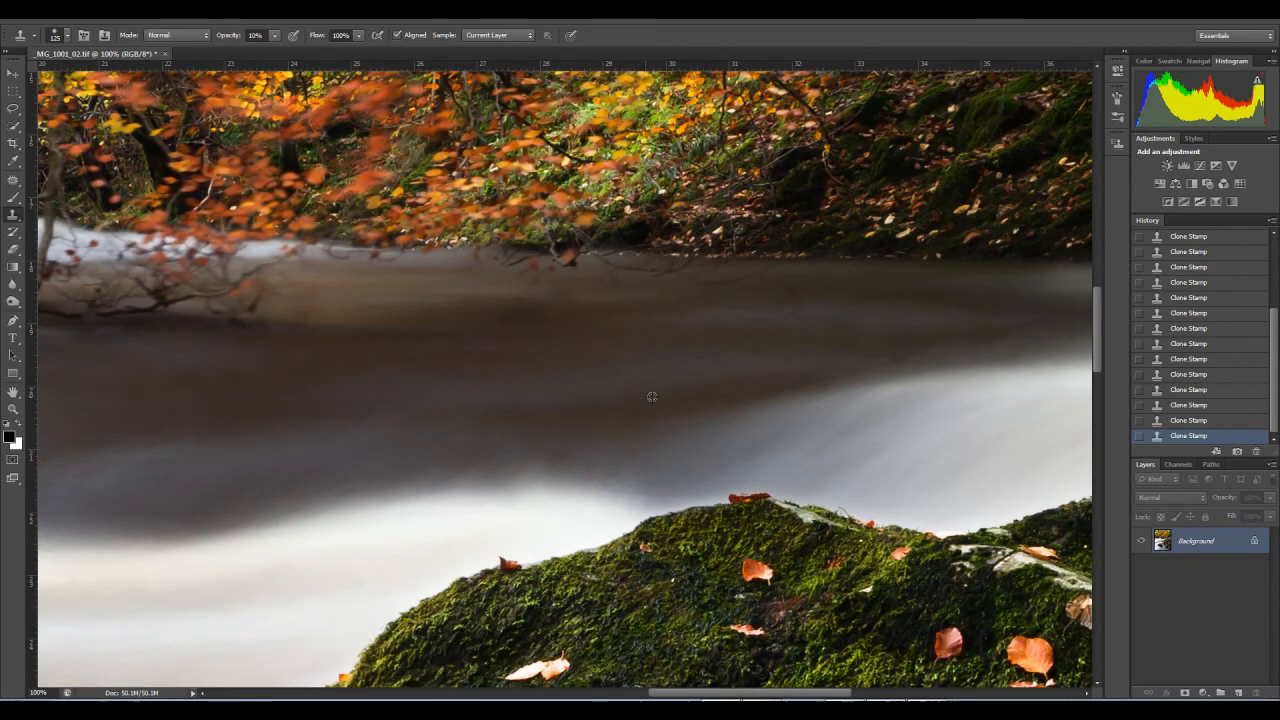
left_click_drag(786, 410, 571, 462)
left_click(602, 397, "alt")
mouse_move(657, 414)
left_mouse_down()
mouse_move(683, 406)
mouse_move(637, 409)
mouse_move(735, 402)
mouse_move(777, 383)
mouse_move(823, 383)
mouse_move(760, 386)
mouse_move(875, 387)
mouse_move(618, 465)
left_mouse_up()
key("space")
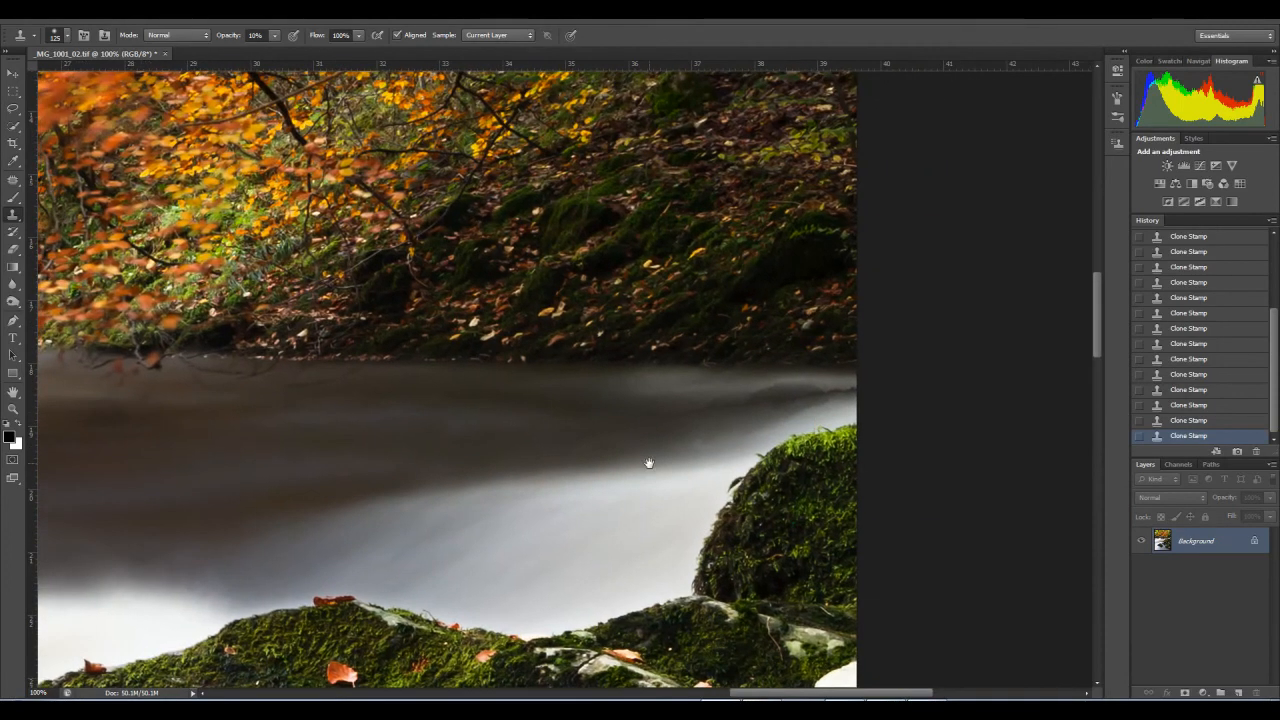
Step: Using a 60 px Clone Stamp brush, smooth the dark water below the leafy bank near the image's right edge
left_click(13, 408)
left_click_drag(720, 432, 757, 443)
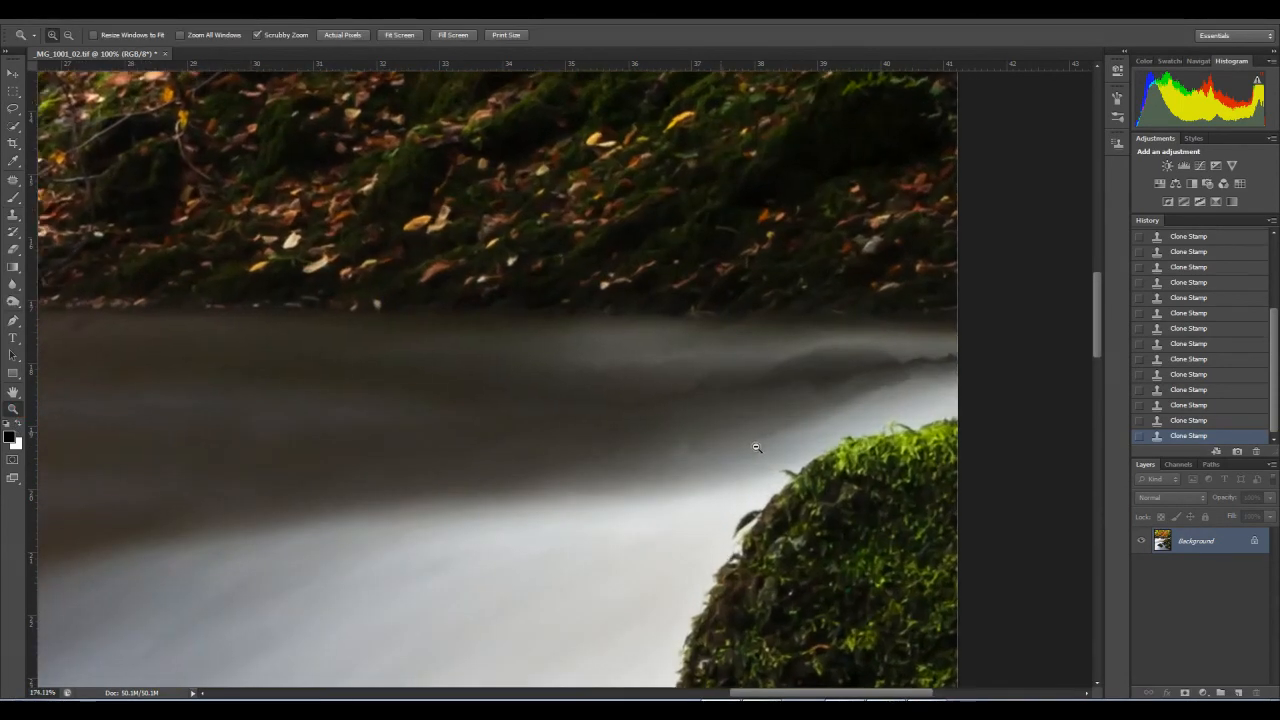
left_click(14, 217)
left_click(14, 217)
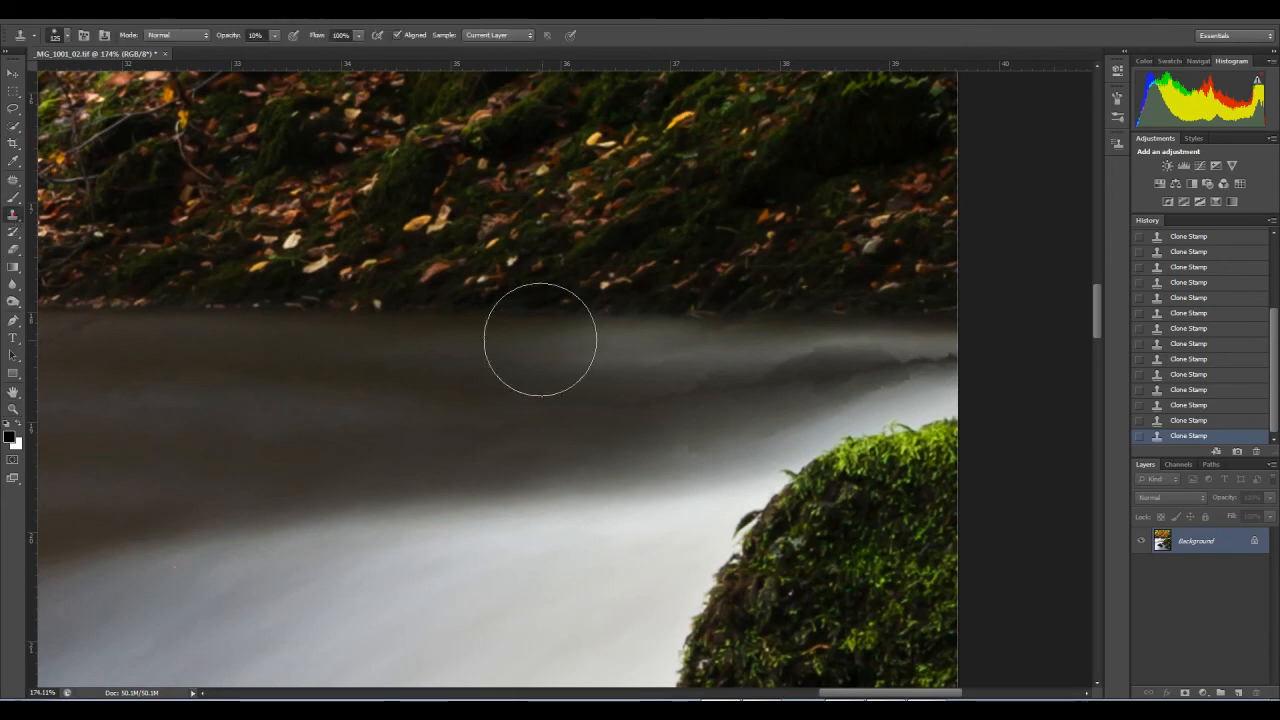
key("bracketleft")
key("bracketleft")
key("bracketleft")
left_click(650, 348, "alt")
mouse_move(702, 342)
left_mouse_down()
mouse_move(705, 378)
mouse_move(669, 395)
mouse_move(678, 385)
mouse_move(495, 415)
left_mouse_up()
left_click(737, 377, "alt")
left_click(524, 444)
left_click(407, 441)
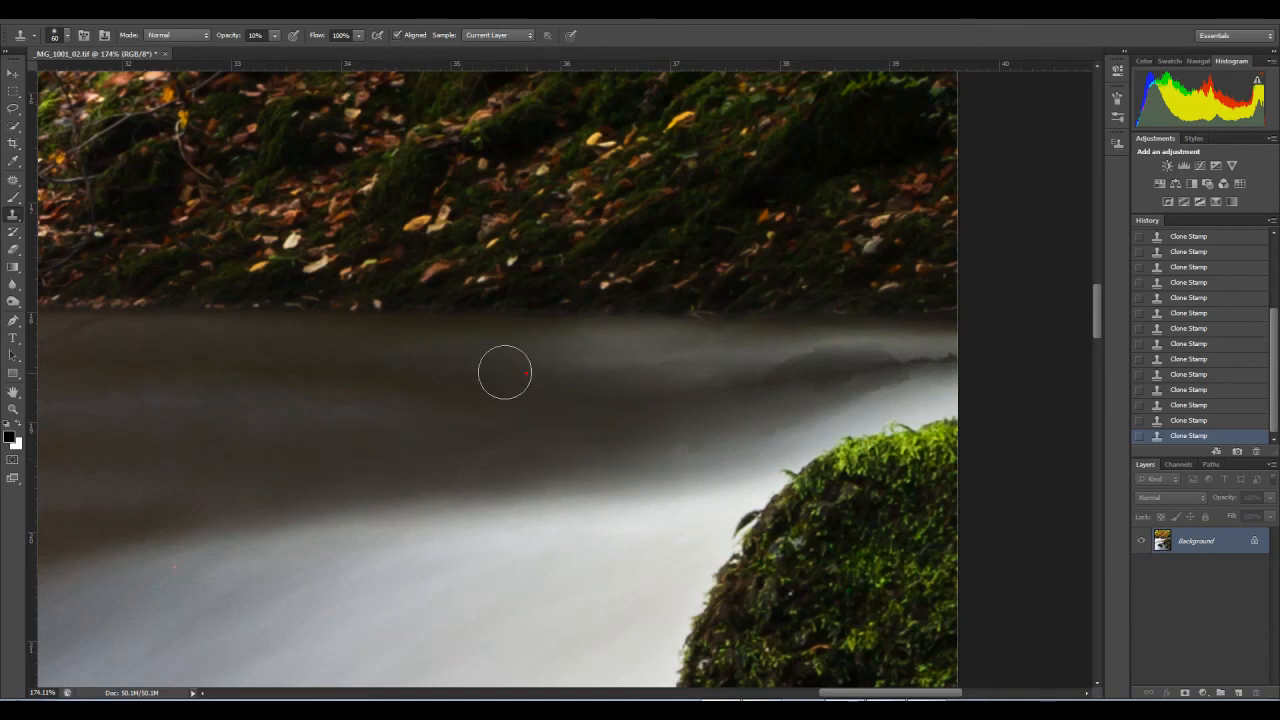
left_click(480, 368)
Step: Clone-stamp the transition from dark to white water beside the upper mossy rock to remove its blotches
left_click(682, 455)
left_click(661, 451)
left_click(745, 438)
left_click(694, 458)
left_click(790, 429)
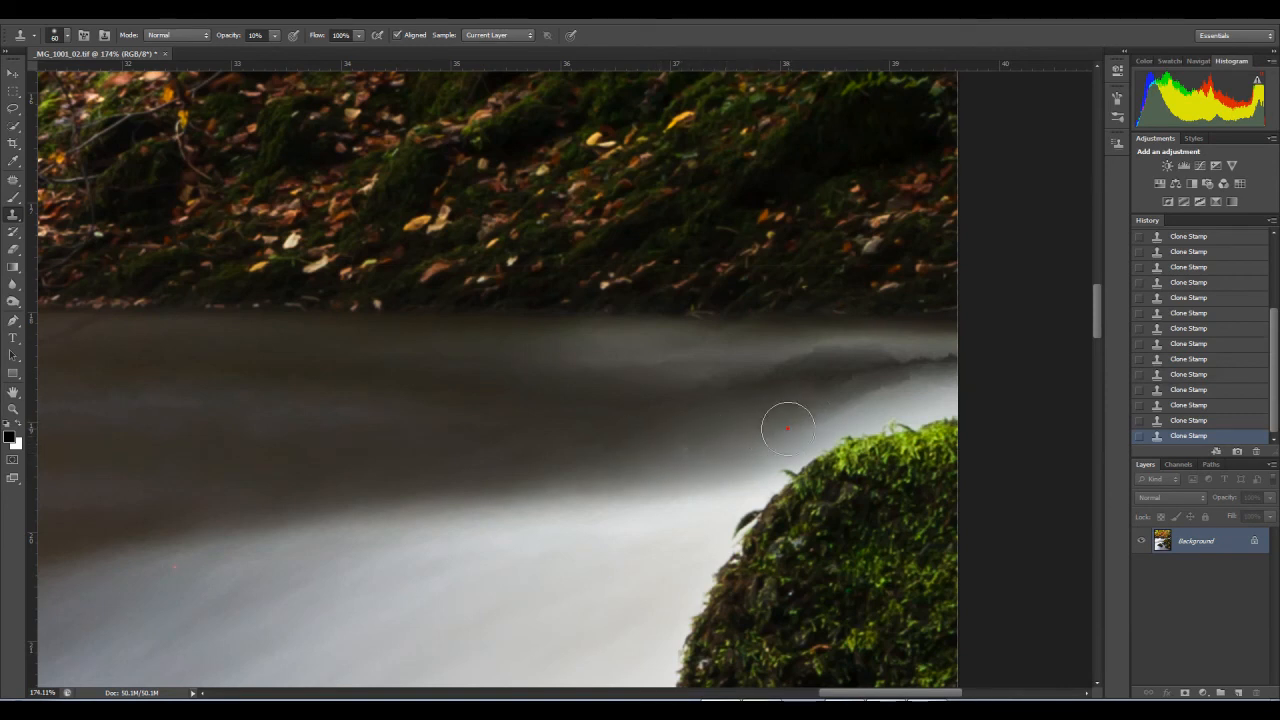
left_click(780, 426)
left_click(709, 436, "alt")
left_click(800, 423)
Step: Clone neighbouring water over the dark jagged streak above the upper mossy rock to fade its outline
left_click(723, 356, "alt")
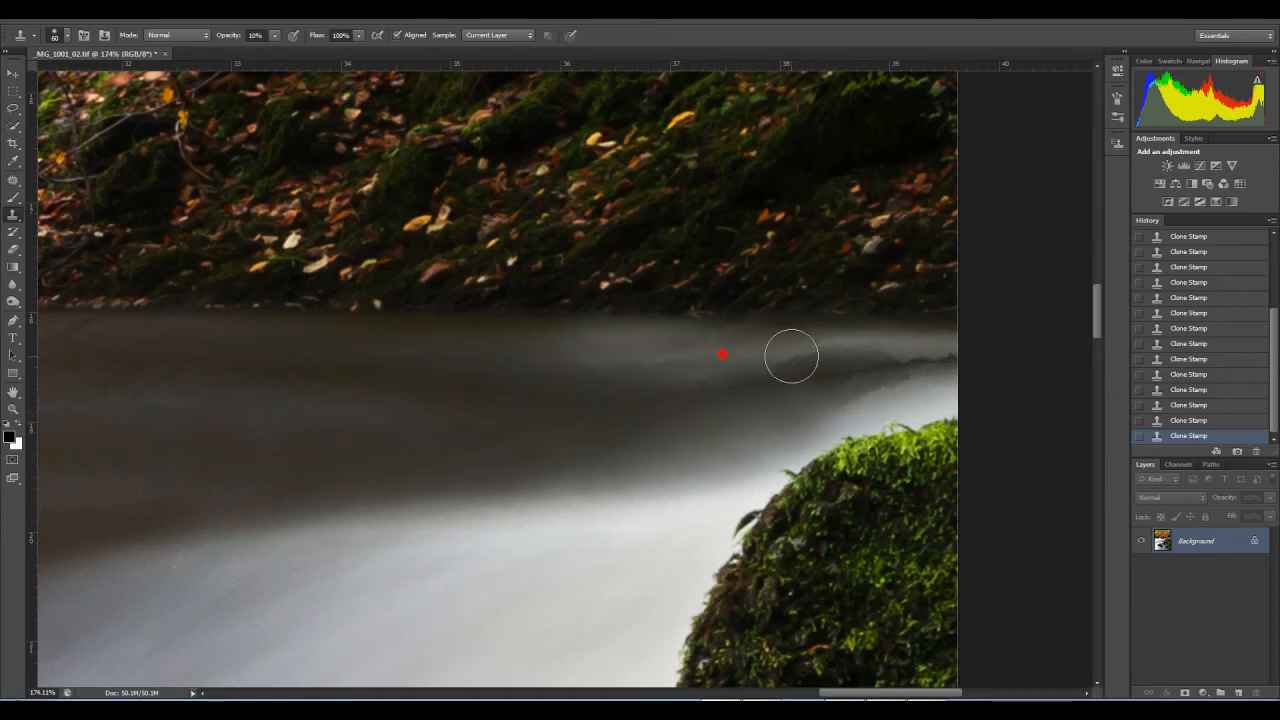
left_click(771, 366)
mouse_move(744, 378)
left_mouse_down()
mouse_move(691, 376)
mouse_move(680, 360)
mouse_move(717, 346)
mouse_move(637, 346)
left_mouse_up()
left_click(747, 351, "alt")
mouse_move(829, 351)
left_mouse_down()
mouse_move(786, 348)
mouse_move(815, 349)
mouse_move(752, 378)
left_mouse_up()
left_click(813, 350, "alt")
mouse_move(842, 384)
left_mouse_down()
mouse_move(790, 384)
mouse_move(924, 388)
mouse_move(894, 393)
mouse_move(883, 395)
left_mouse_up()
left_click(804, 386)
left_click(770, 404, "alt")
left_click(917, 397, "alt")
left_click(900, 390)
left_click(920, 400, "alt")
Step: Reduce the Clone Stamp brush to 35 px and blend the upper edge of the dark streak near the image border
key("bracketleft")
key("bracketleft")
key("bracketleft")
key("bracketleft")
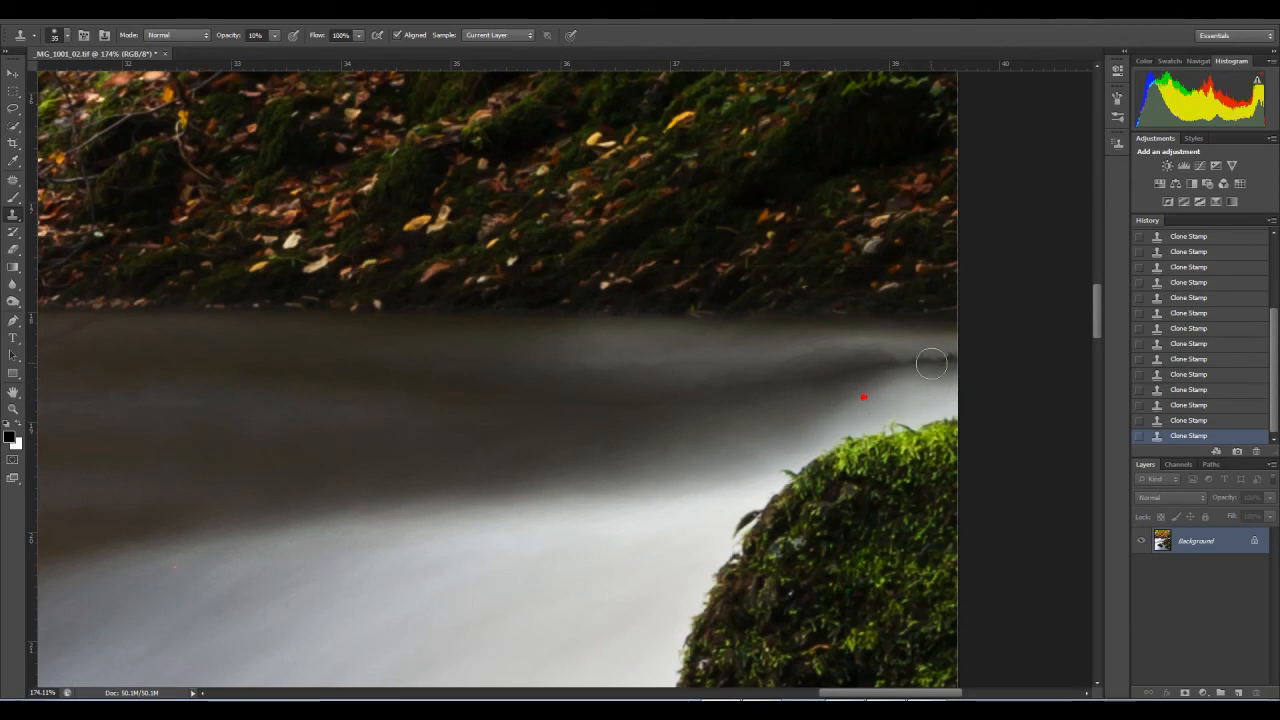
left_click(904, 346, "alt")
left_click(909, 349)
left_click(881, 347)
Step: Set the Clone Stamp's opacity to 26% and clone water over both edges of the dark streak
left_click_drag(274, 35, 284, 55)
left_click(927, 392, "alt")
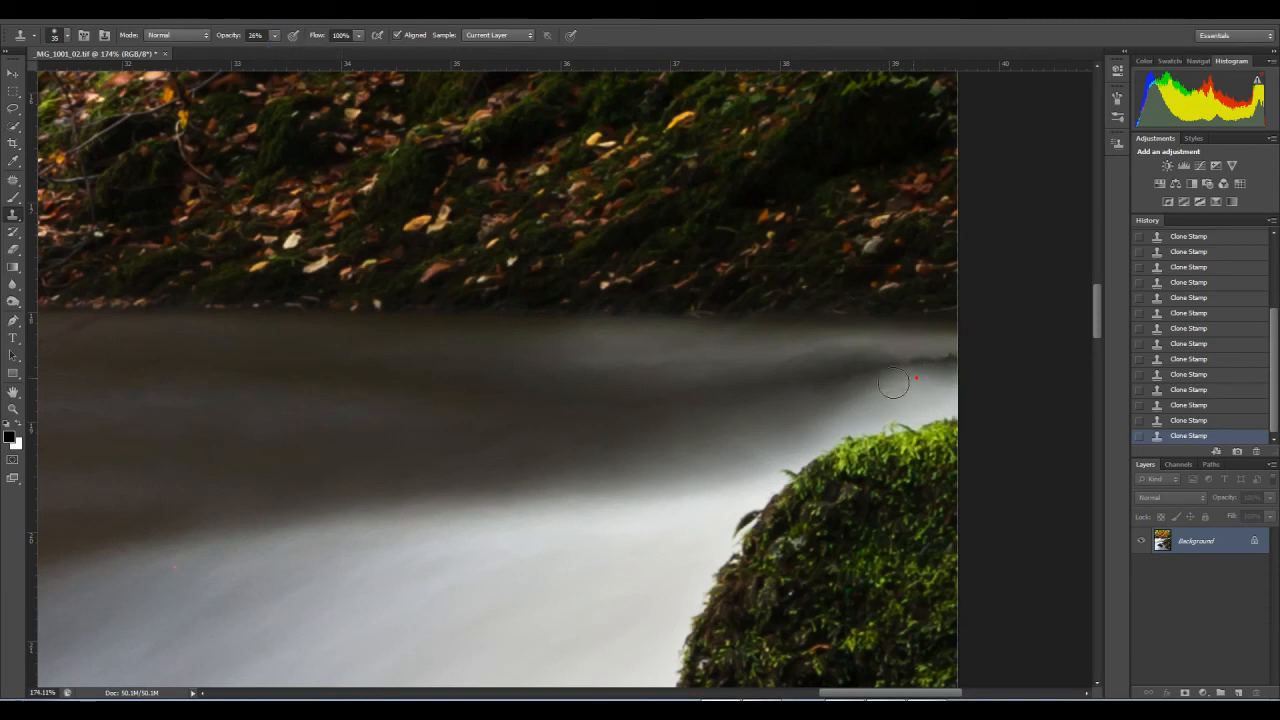
left_click(874, 346)
left_click(891, 351)
left_click(829, 347)
left_click(797, 351)
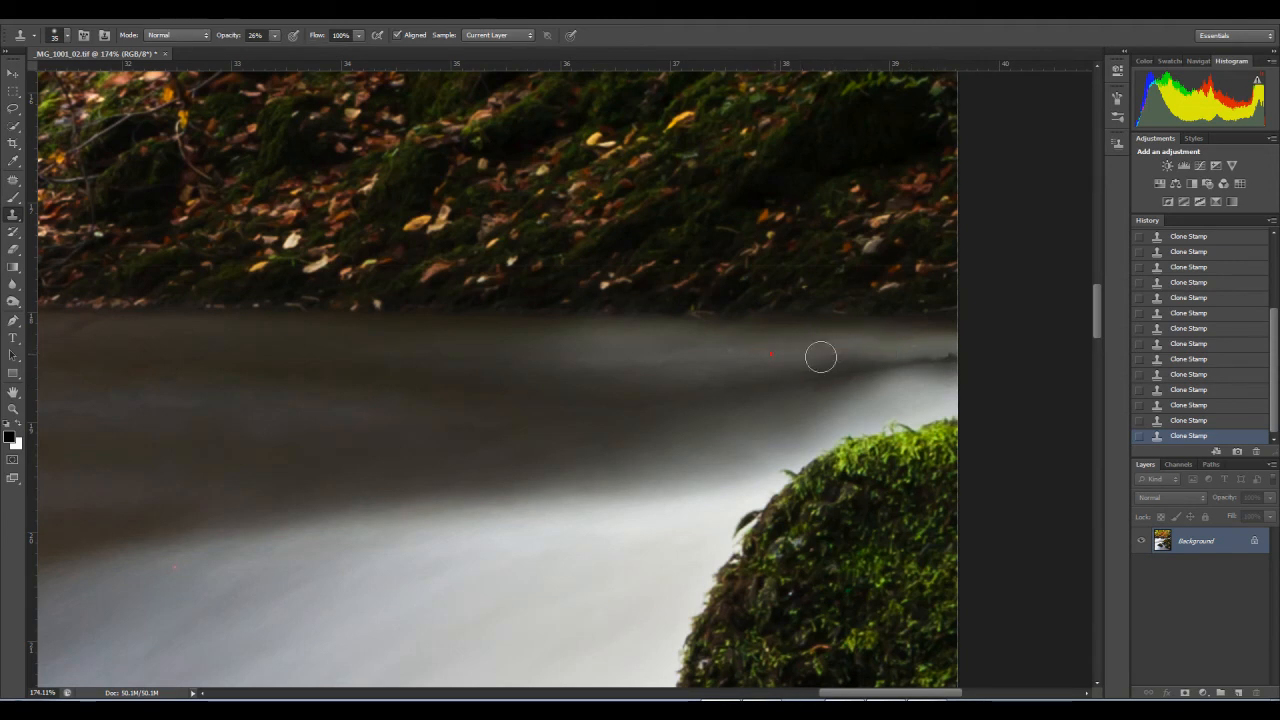
Step: Clone out the dark tip of the streak at the image's right border and smooth the white water below it
left_click(943, 357, "alt")
left_click(936, 358)
left_click(935, 357)
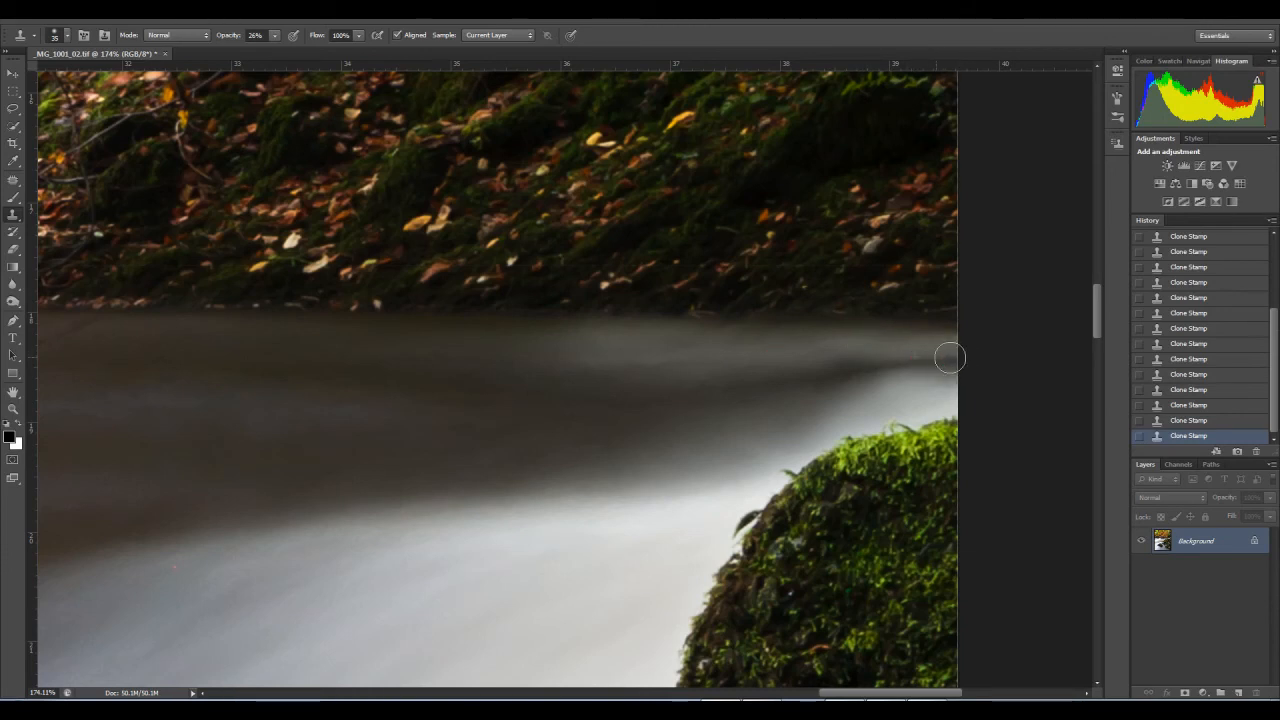
left_click(851, 389)
left_click(912, 391)
left_click(849, 389)
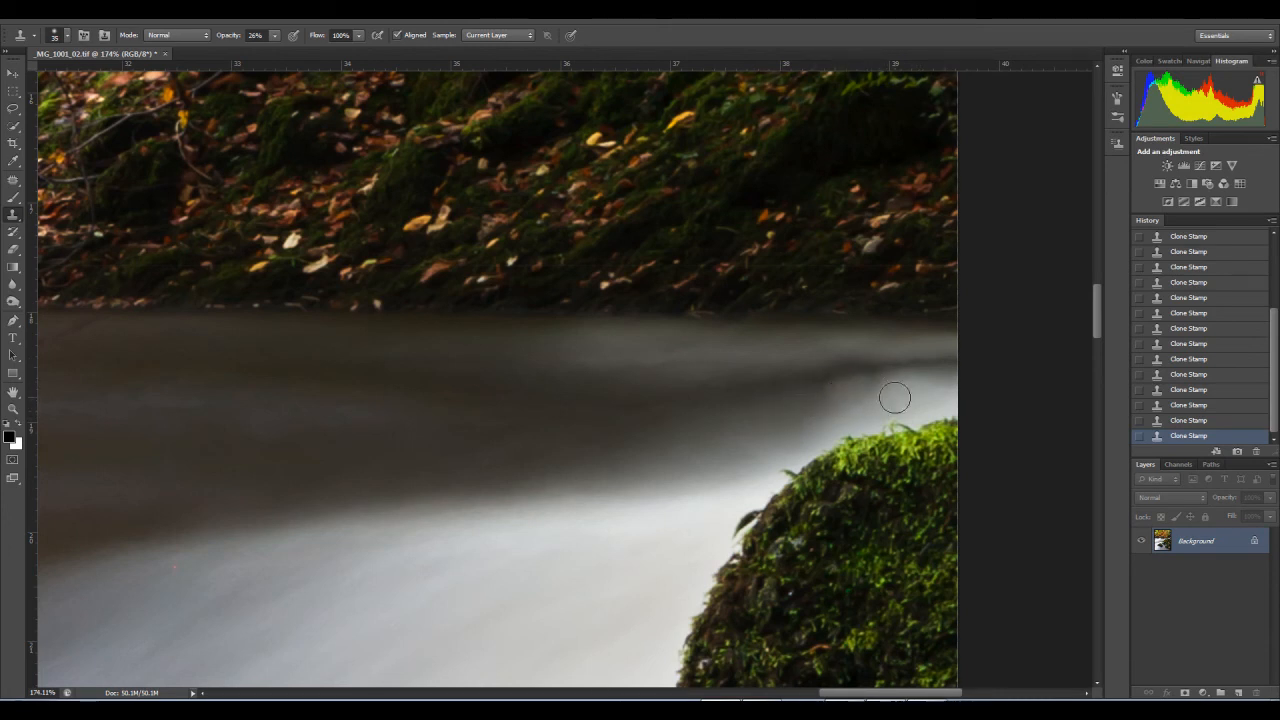
Step: Lower the Clone Stamp's opacity to 9% and blend the light patch in the dark water below the far bank
left_click_drag(509, 426, 600, 455)
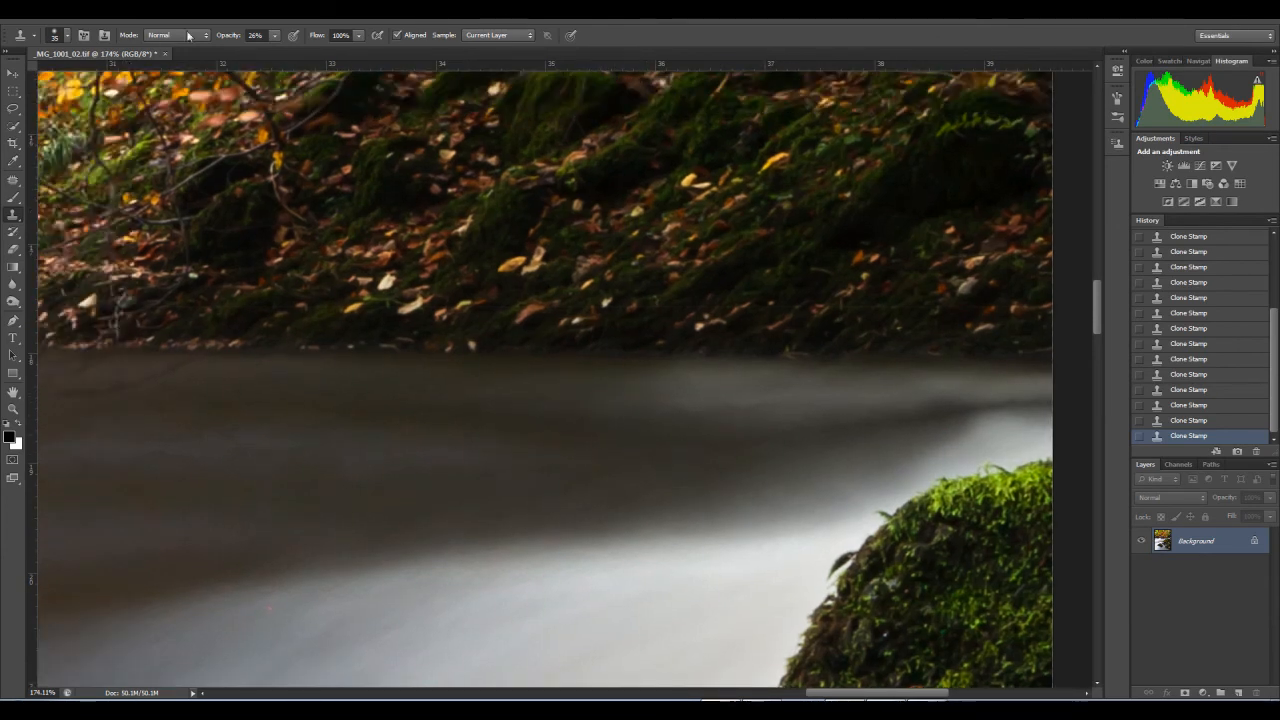
left_click(274, 36)
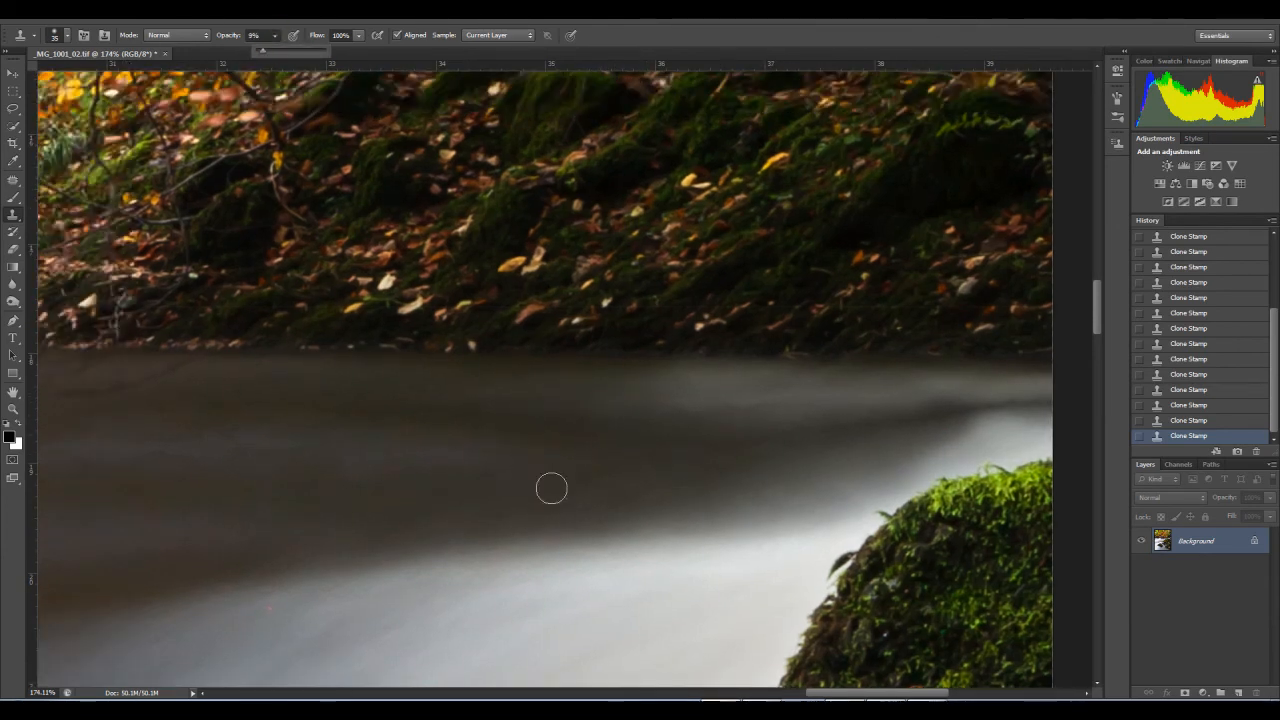
left_click(691, 404, "alt")
left_click_drag(648, 412, 645, 409)
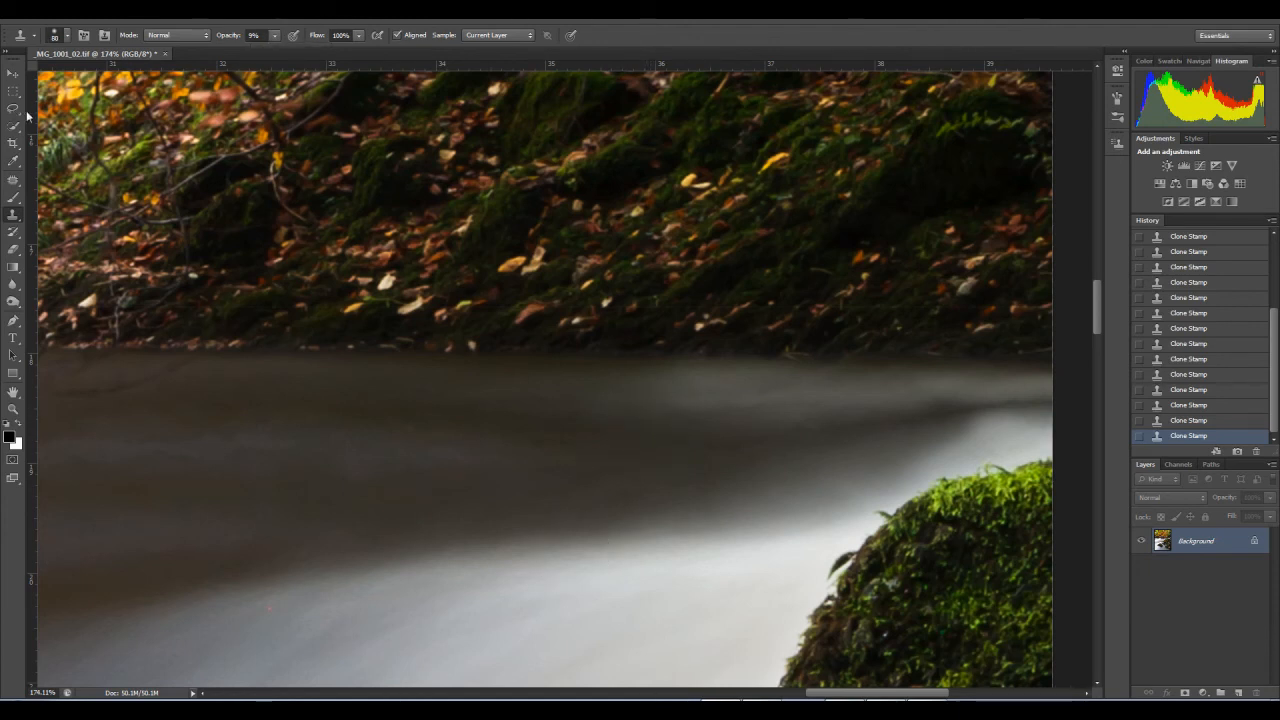
Step: Use the content-aware Spot Healing Brush on the blemish beside the pale branch at the image's left border
left_click(16, 183)
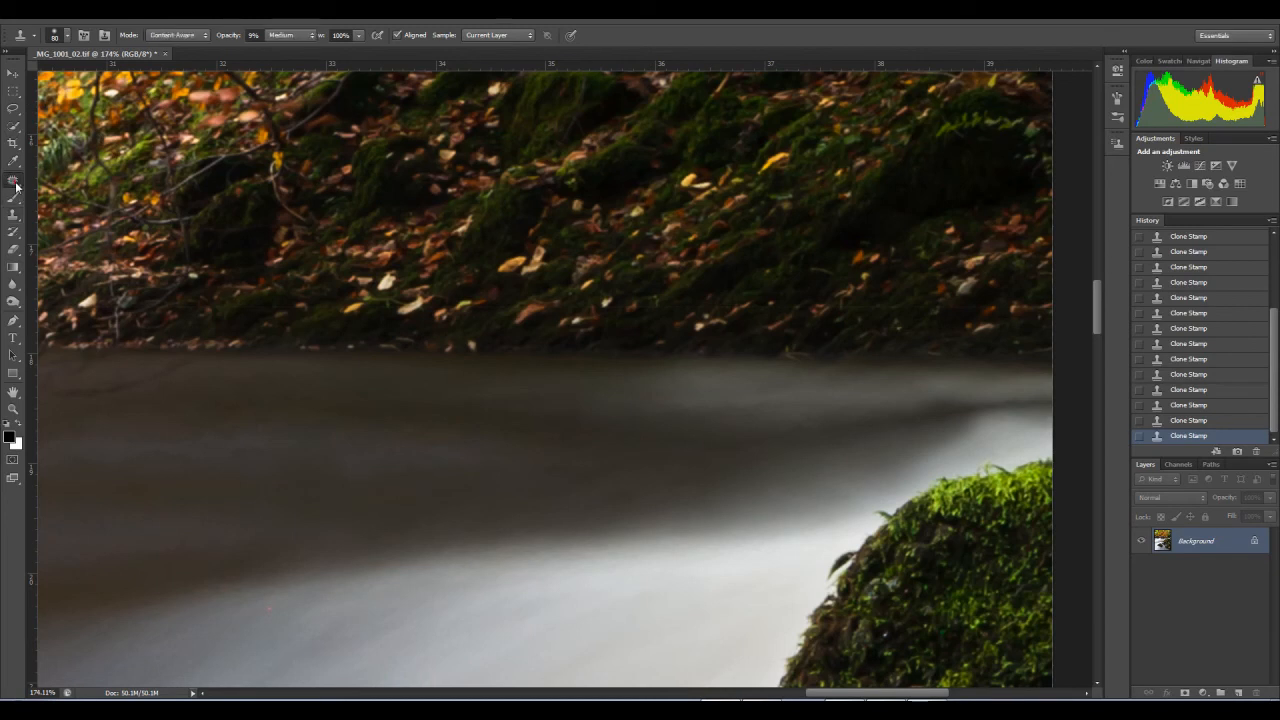
left_click(46, 180)
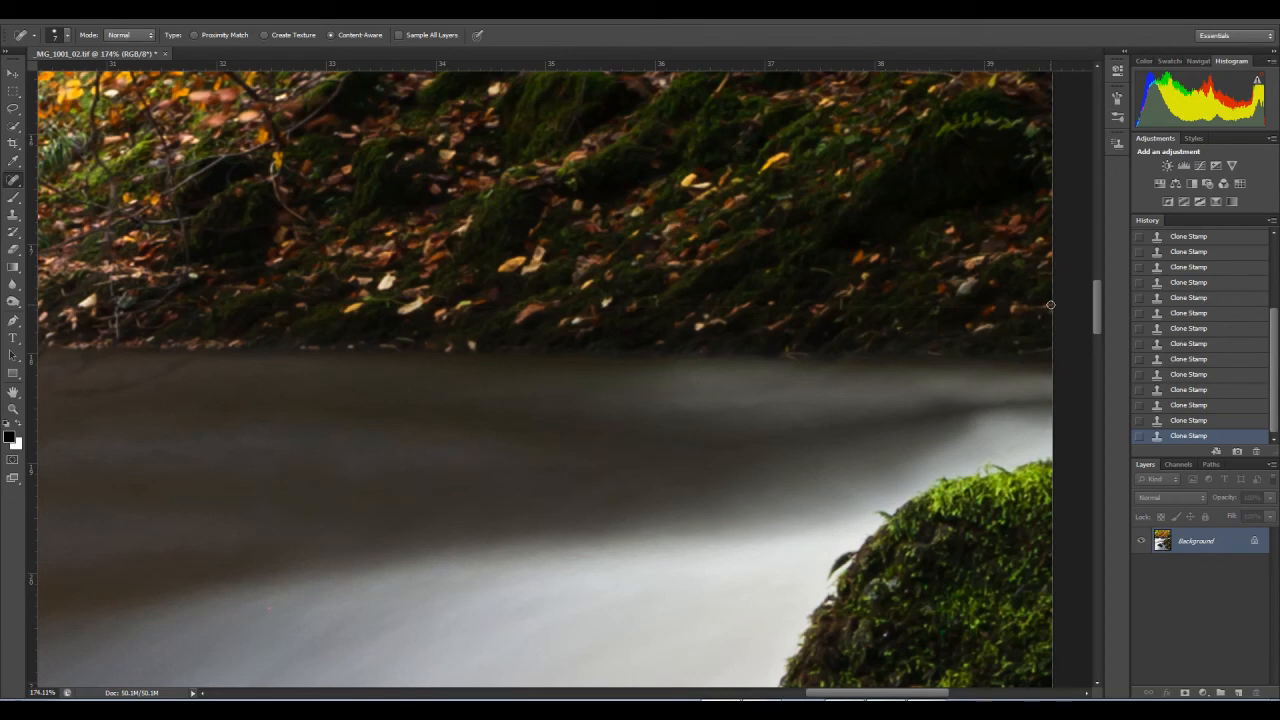
mouse_move(996, 310)
left_mouse_down()
mouse_move(716, 305)
mouse_move(484, 331)
mouse_move(60, 345)
mouse_move(20, 350)
mouse_move(2, 388)
mouse_move(671, 403)
left_mouse_up()
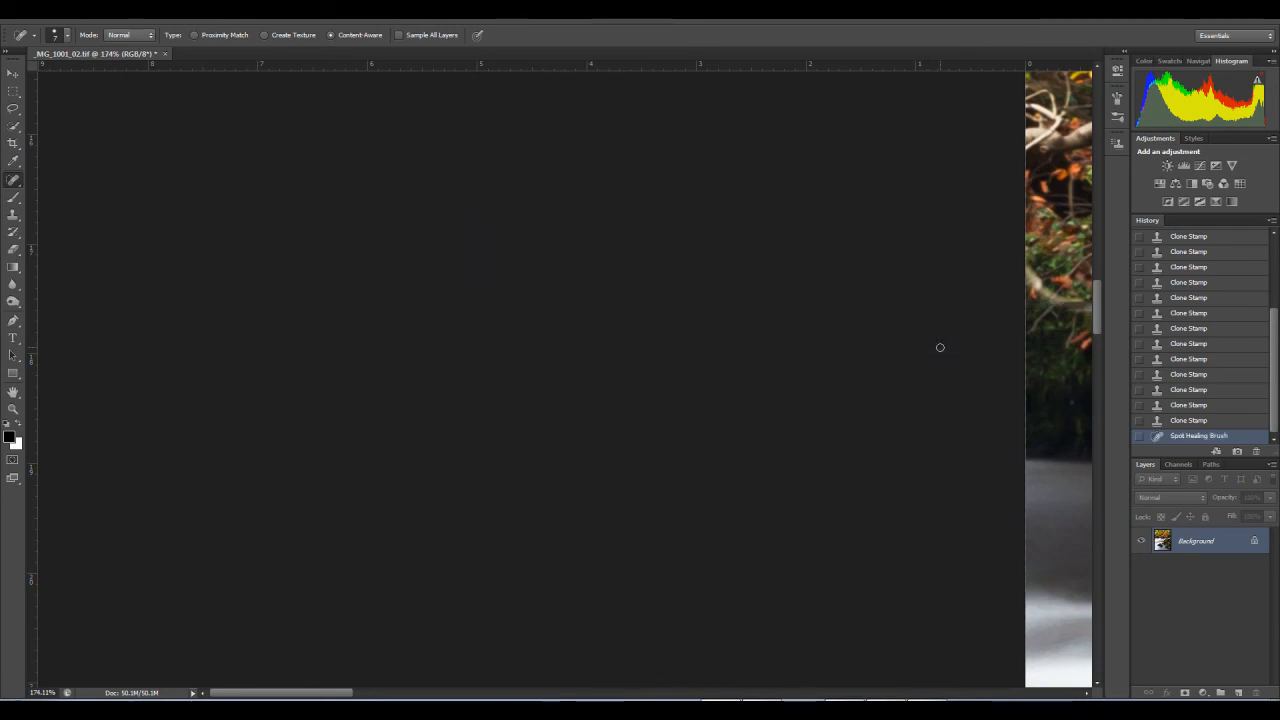
left_click_drag(940, 347, 274, 260)
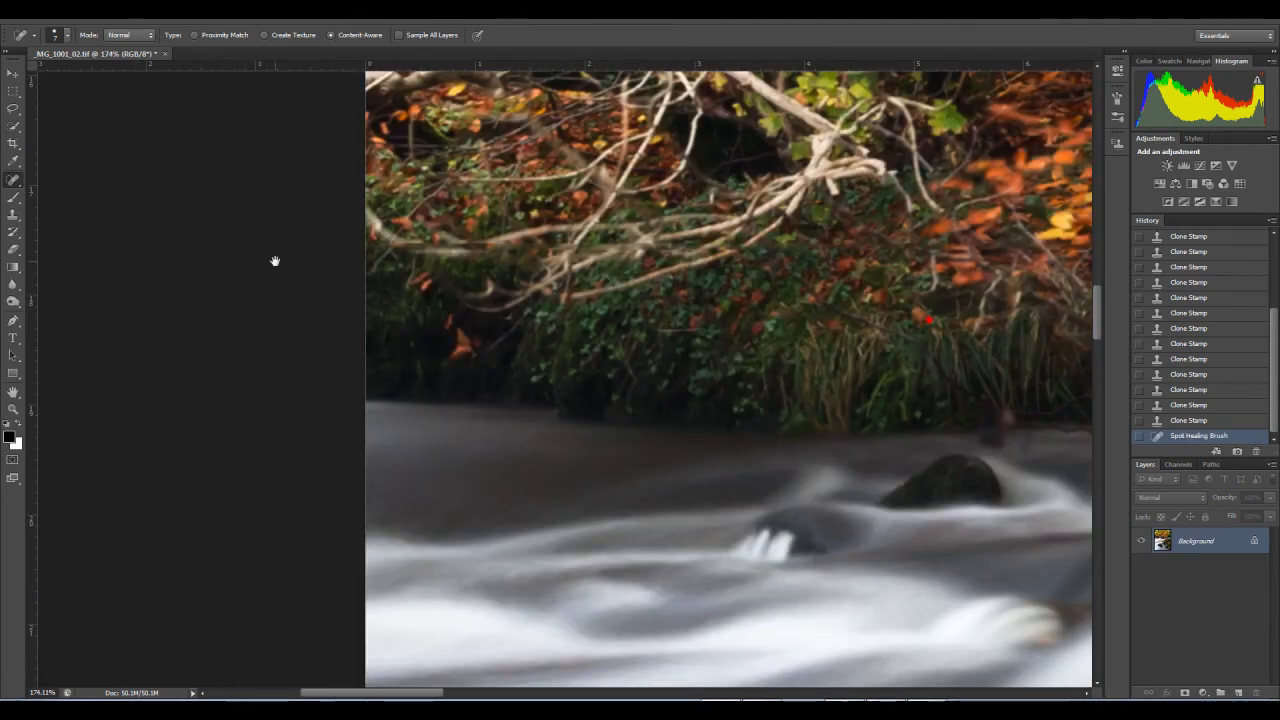
key("ctrl+z")
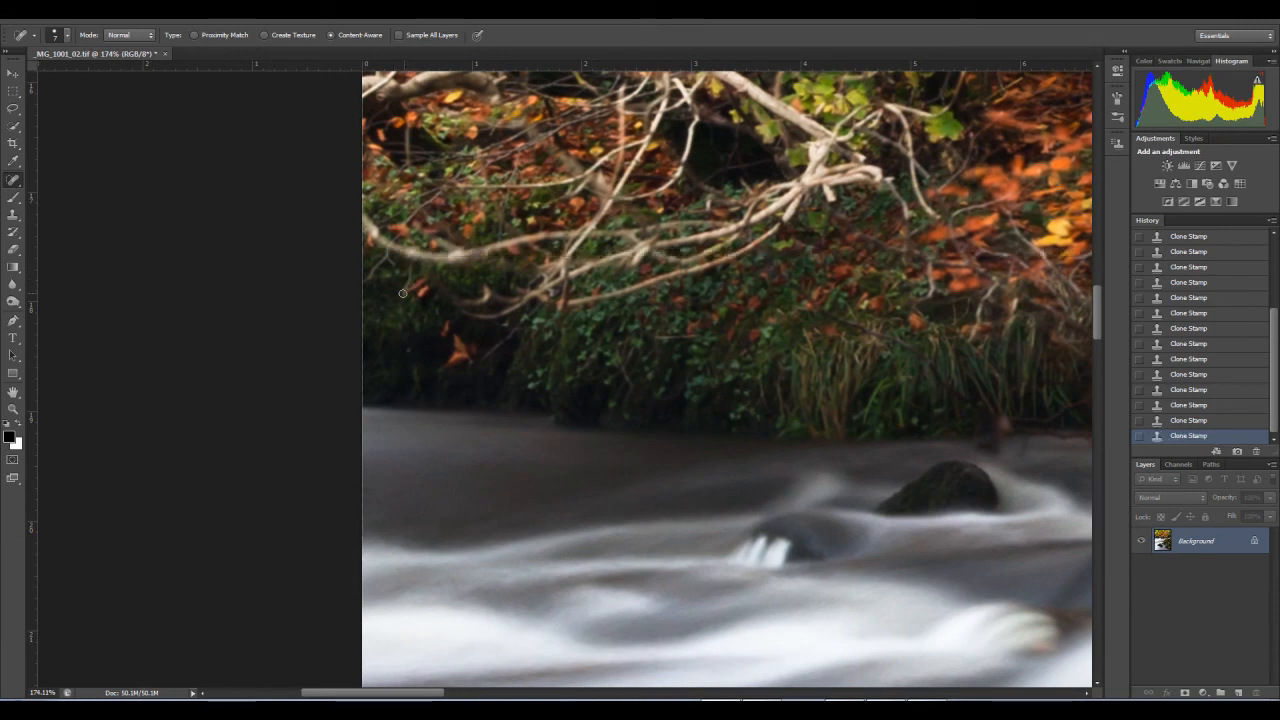
left_click_drag(365, 254, 397, 255)
key("ctrl+z")
left_click_drag(379, 253, 368, 253)
Step: Heal the blemishes among the ivy and leaves below the pale branches with the Spot Healing Brush
left_click_drag(742, 332, 665, 358)
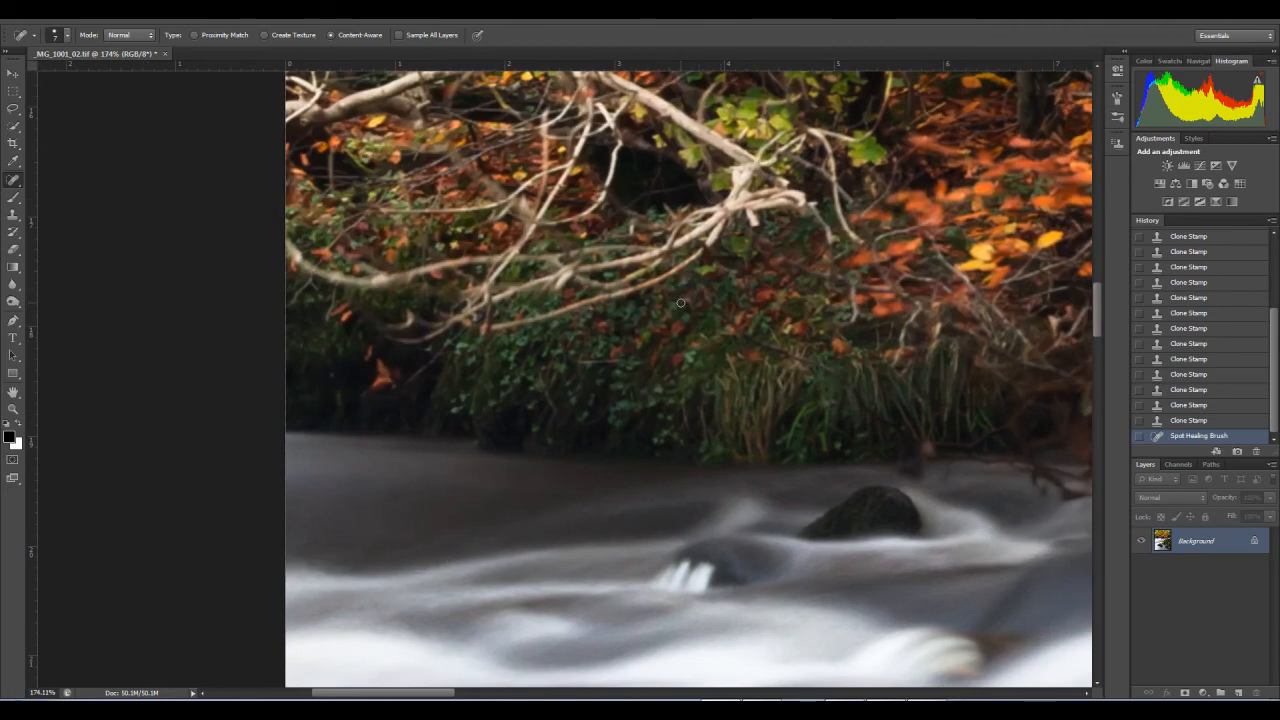
left_click_drag(693, 281, 852, 282)
key("ctrl+alt+z")
left_click(860, 285, "alt")
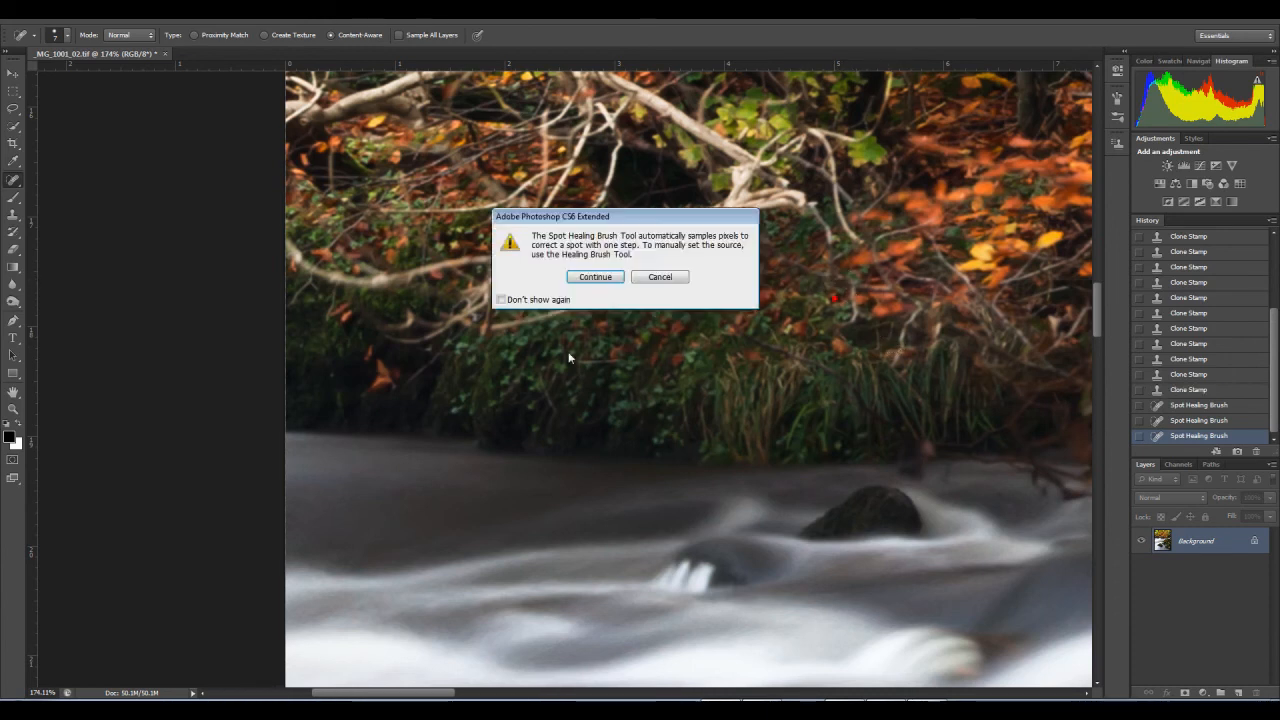
left_click(657, 279)
left_click_drag(829, 295, 545, 373)
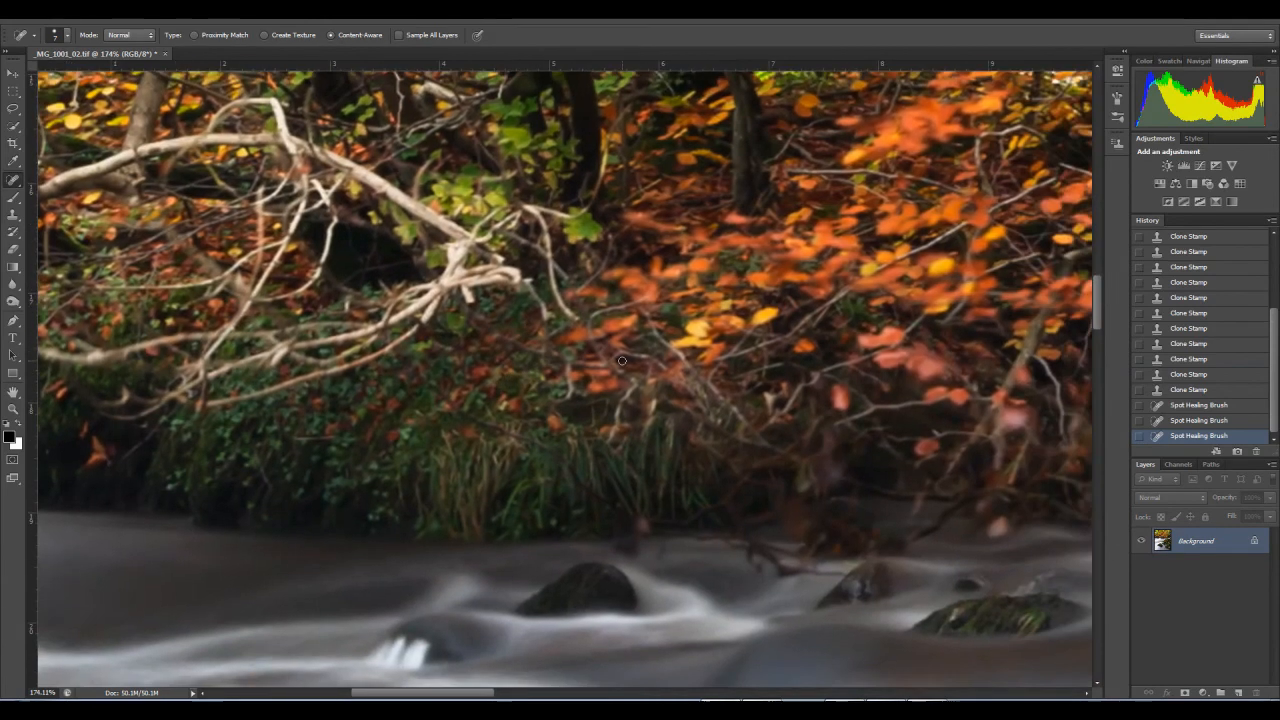
Step: Heal the blemishes in the undergrowth between the pale branches and the orange leaves with the Spot Healing Brush
left_click(523, 355)
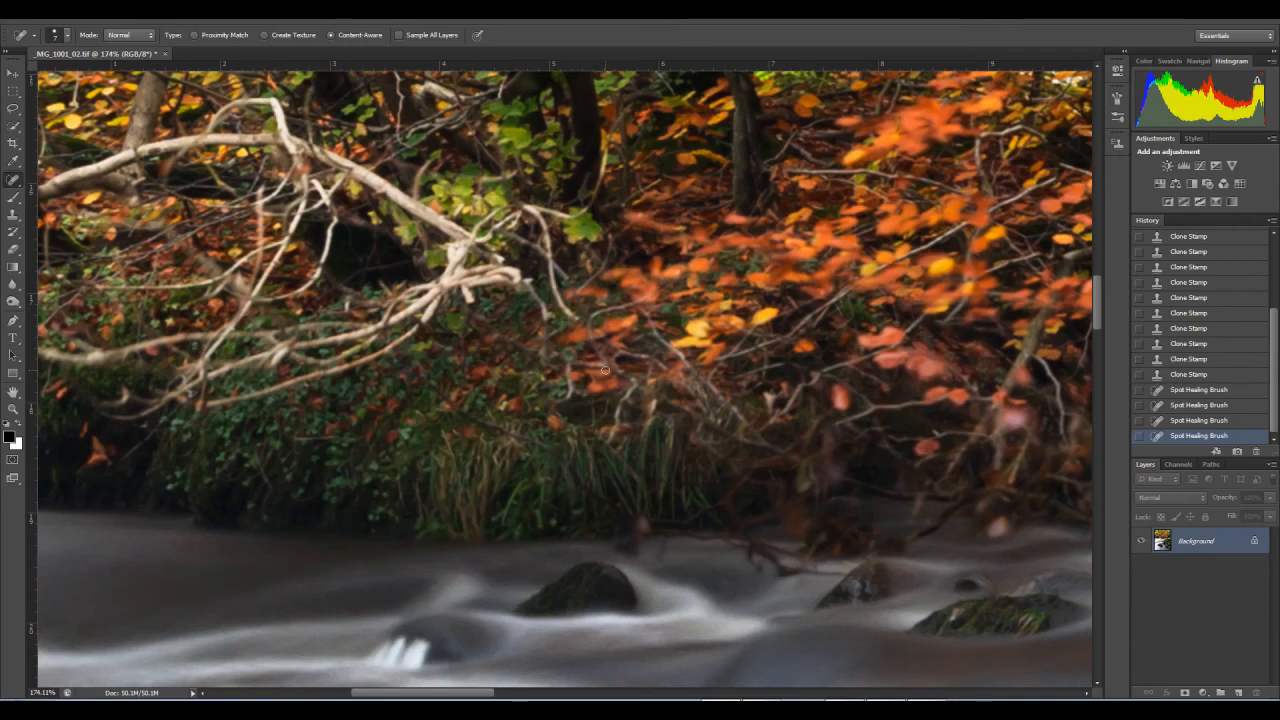
left_click(578, 355)
mouse_move(767, 378)
left_mouse_down()
mouse_move(729, 367)
mouse_move(746, 365)
mouse_move(726, 361)
mouse_move(766, 364)
left_mouse_up()
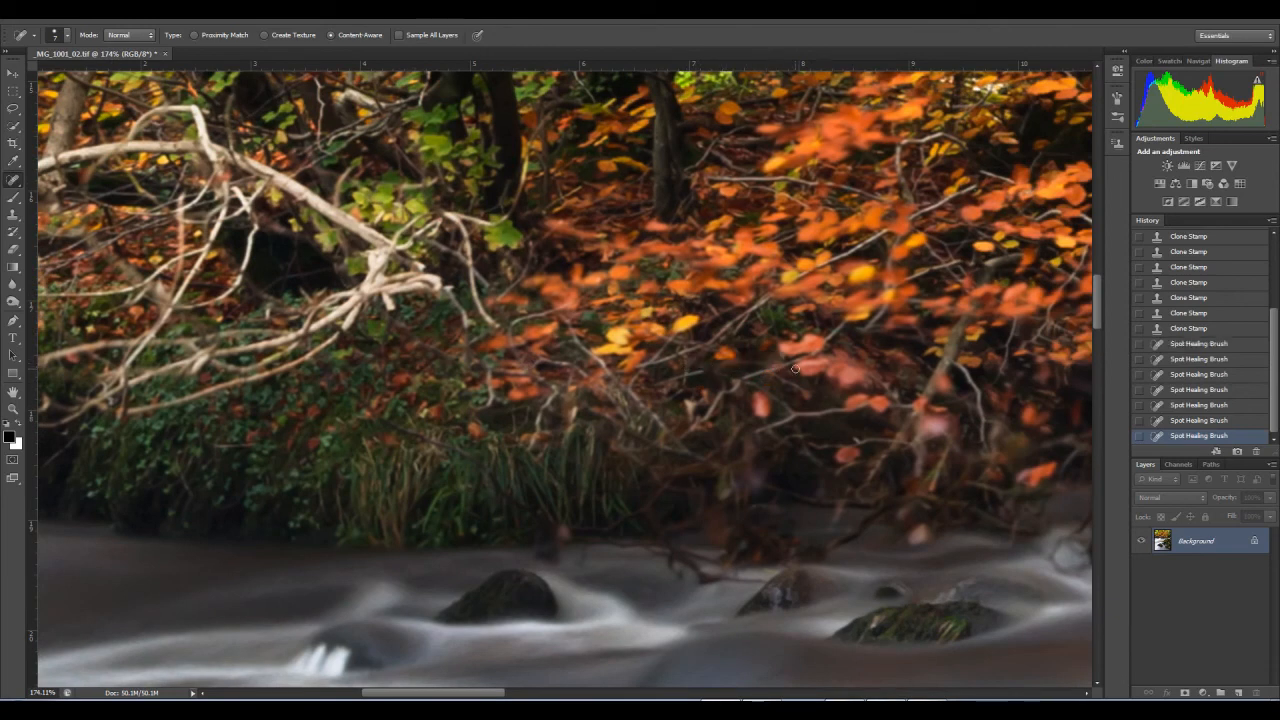
left_click(699, 368)
mouse_move(842, 365)
left_mouse_down()
mouse_move(690, 383)
mouse_move(898, 386)
left_mouse_up()
left_click(895, 415)
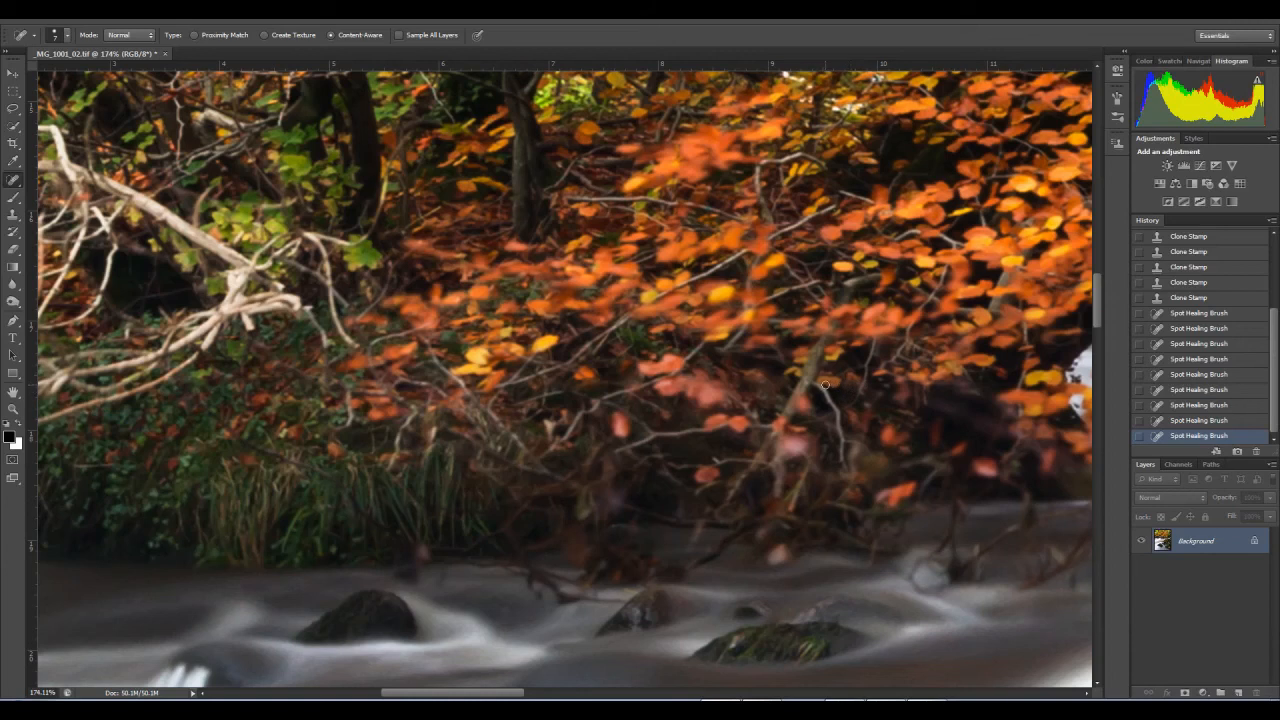
Step: Heal the small spots in the dark undergrowth beneath the orange leaves beside the leaning tree trunk
mouse_move(855, 382)
left_mouse_down()
mouse_move(1002, 384)
mouse_move(1017, 397)
left_mouse_up()
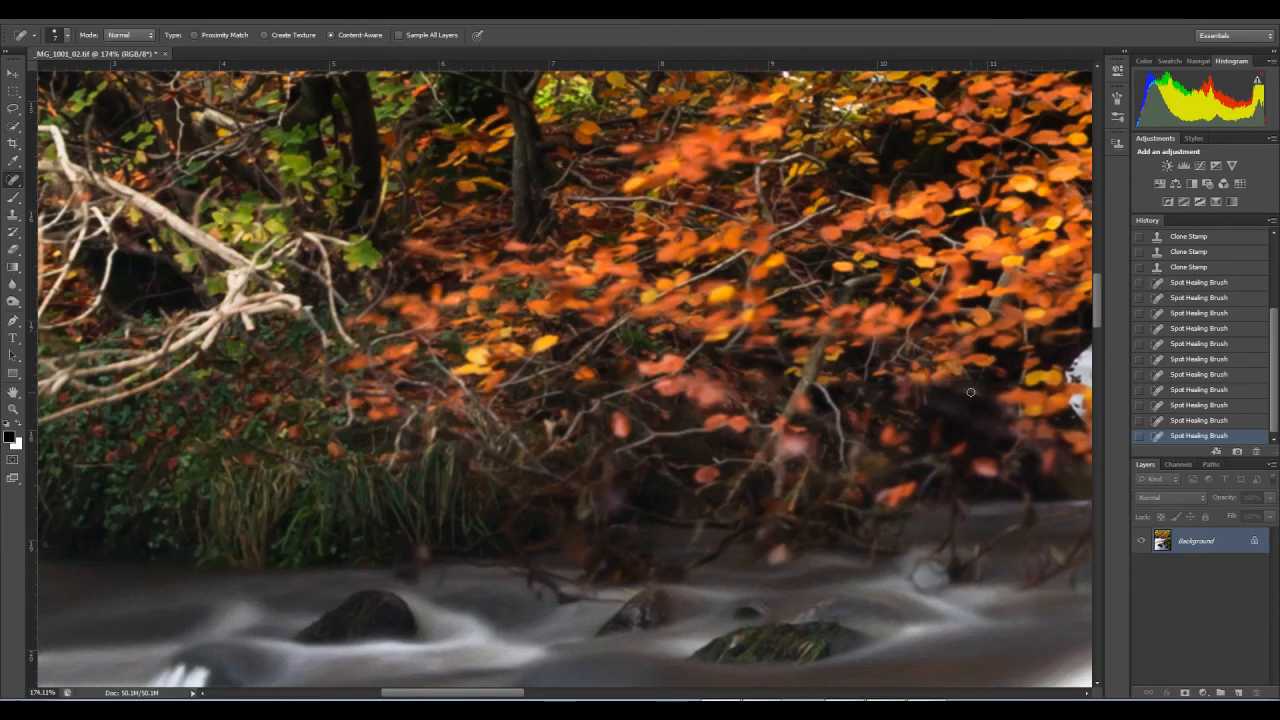
left_click_drag(968, 390, 578, 404)
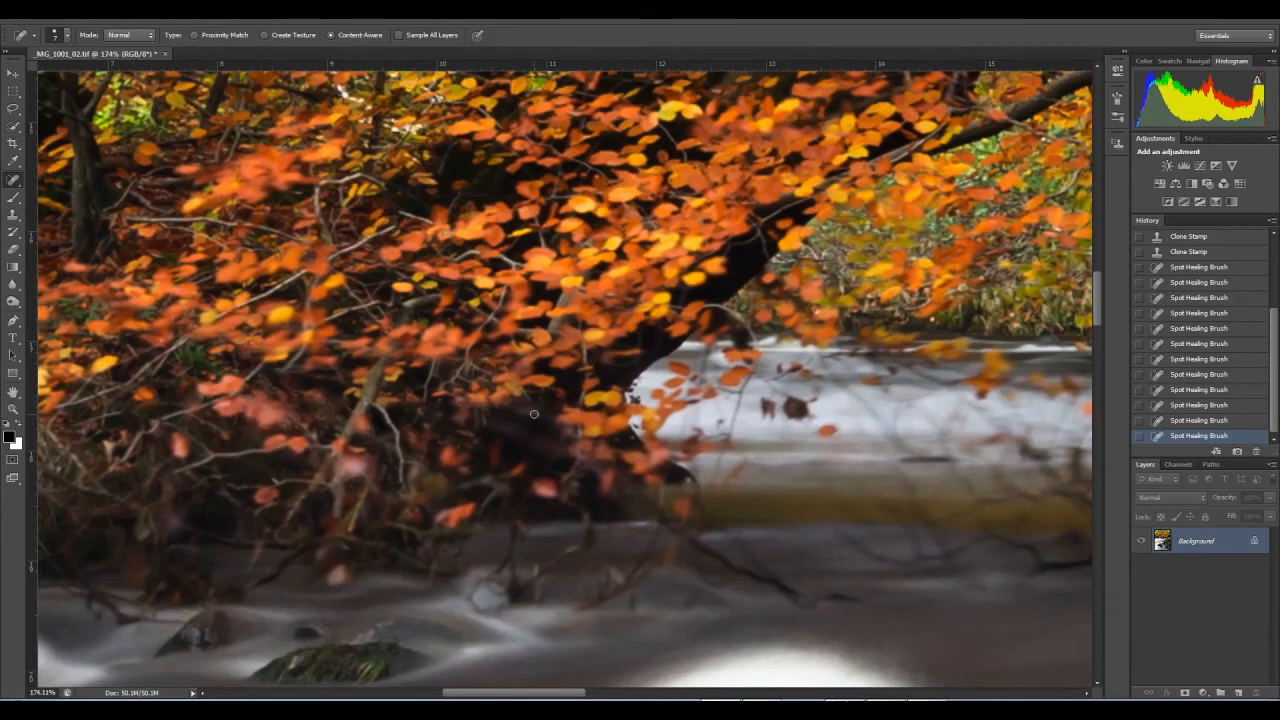
left_click(541, 400)
left_click(560, 402)
Step: Heal the dark specks around the hanging dark leaves in front of the white water beyond the trunk
left_click(766, 407)
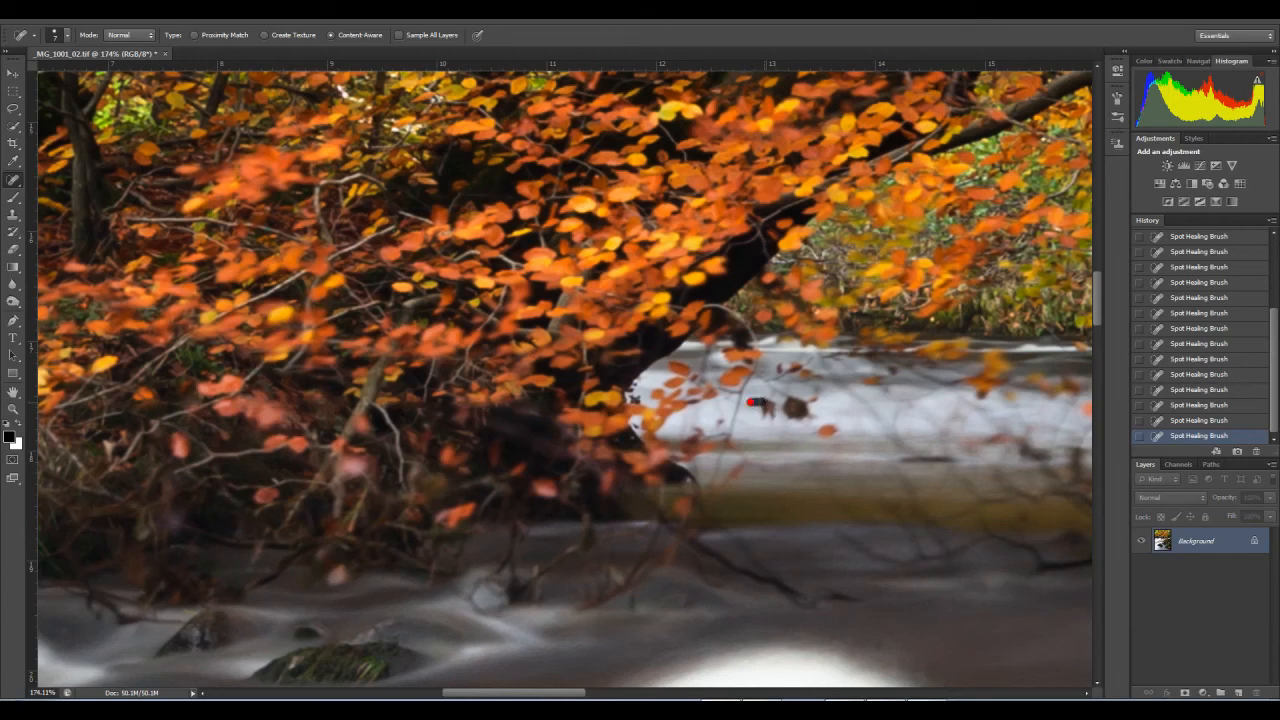
left_click_drag(780, 402, 795, 403)
left_click_drag(813, 406, 758, 406)
left_click(798, 405)
left_click_drag(813, 405, 618, 452)
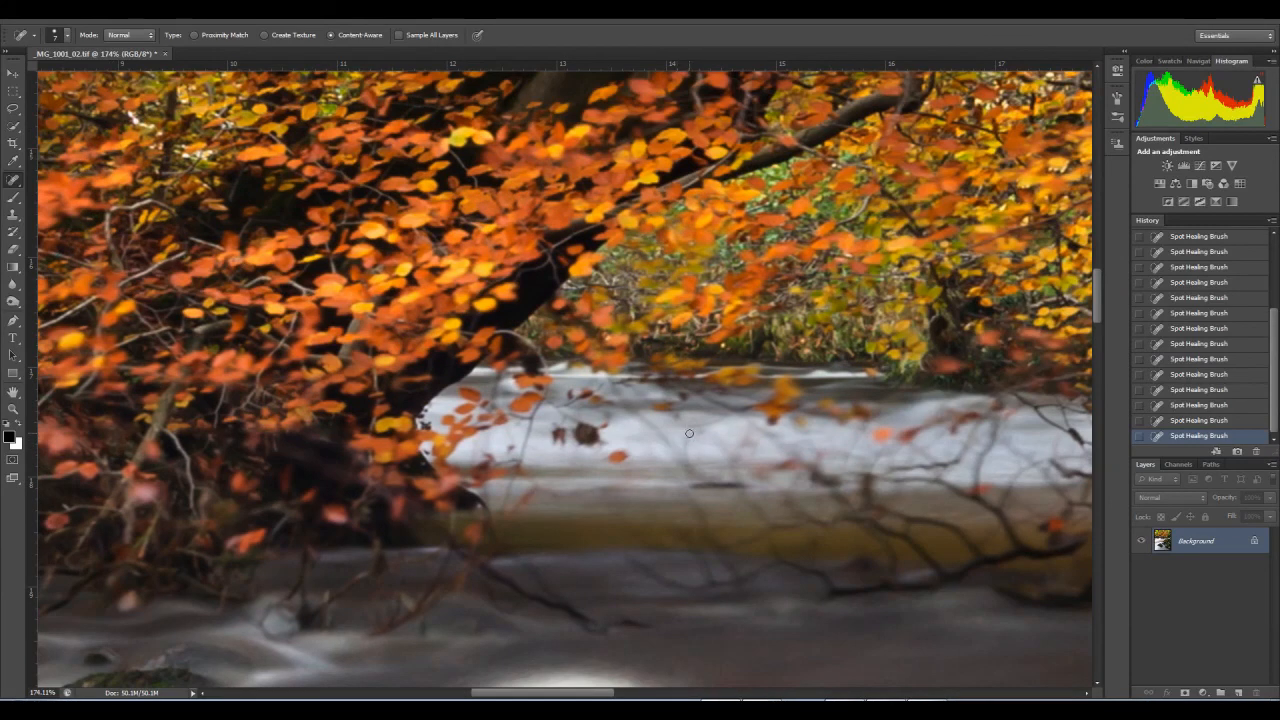
Step: Check the leaf-covered far bank along the waterline up to the image's right border and heal small spots there
left_click_drag(616, 429, 753, 430)
mouse_move(797, 475)
left_mouse_down()
mouse_move(537, 520)
mouse_move(312, 488)
left_mouse_up()
left_click_drag(820, 484, 301, 472)
left_click_drag(738, 462, 379, 444)
left_click_drag(806, 444, 314, 439)
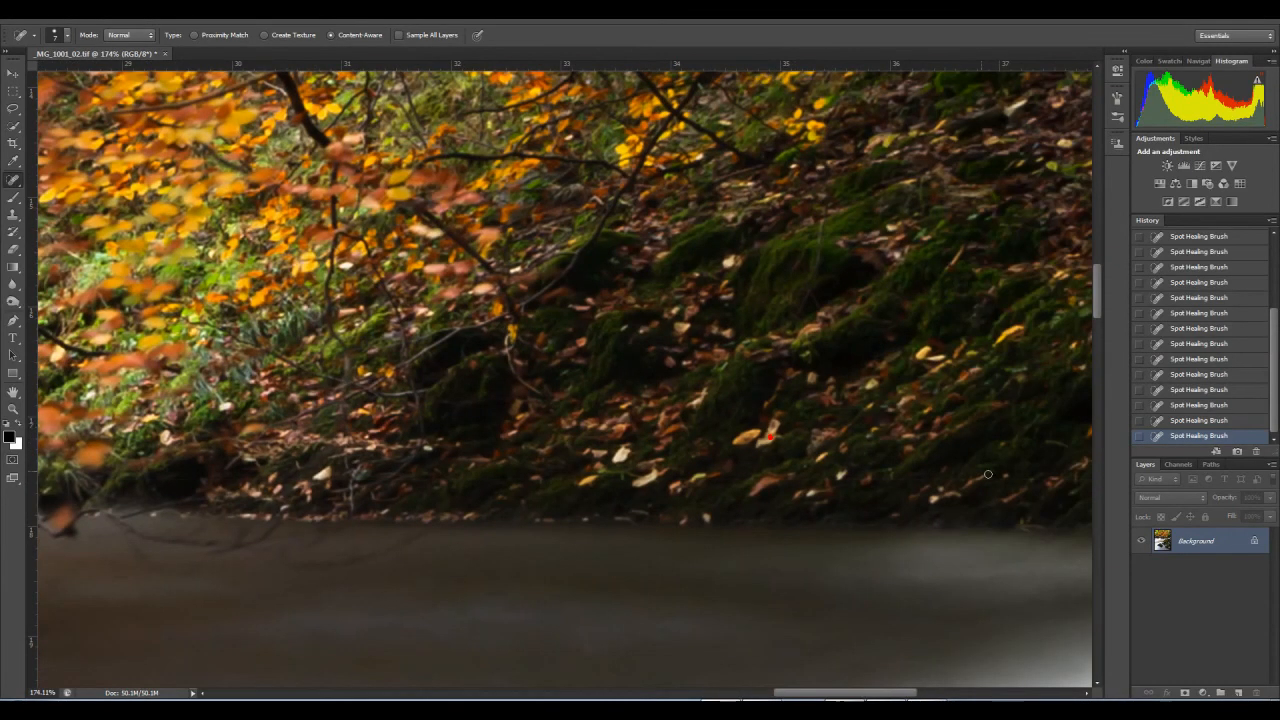
mouse_move(1027, 495)
left_mouse_down()
mouse_move(651, 507)
mouse_move(705, 504)
left_mouse_up()
left_click(960, 487, "shift")
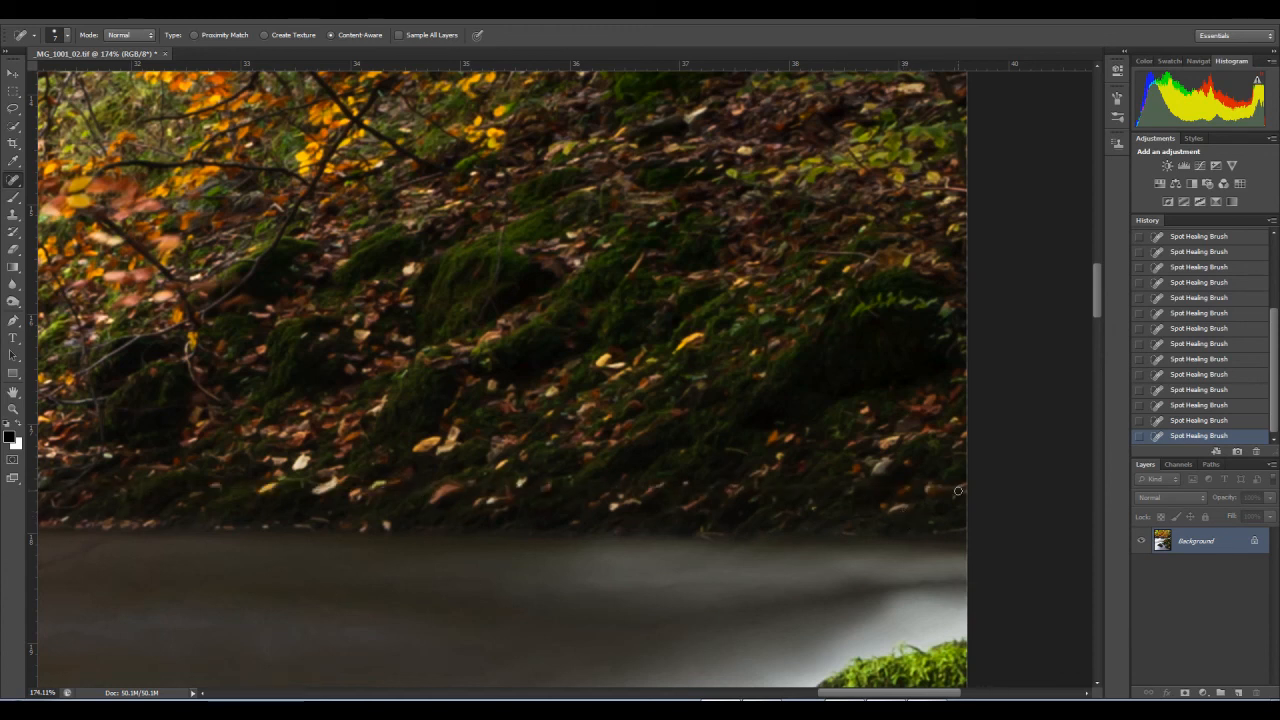
left_click_drag(934, 487, 525, 488)
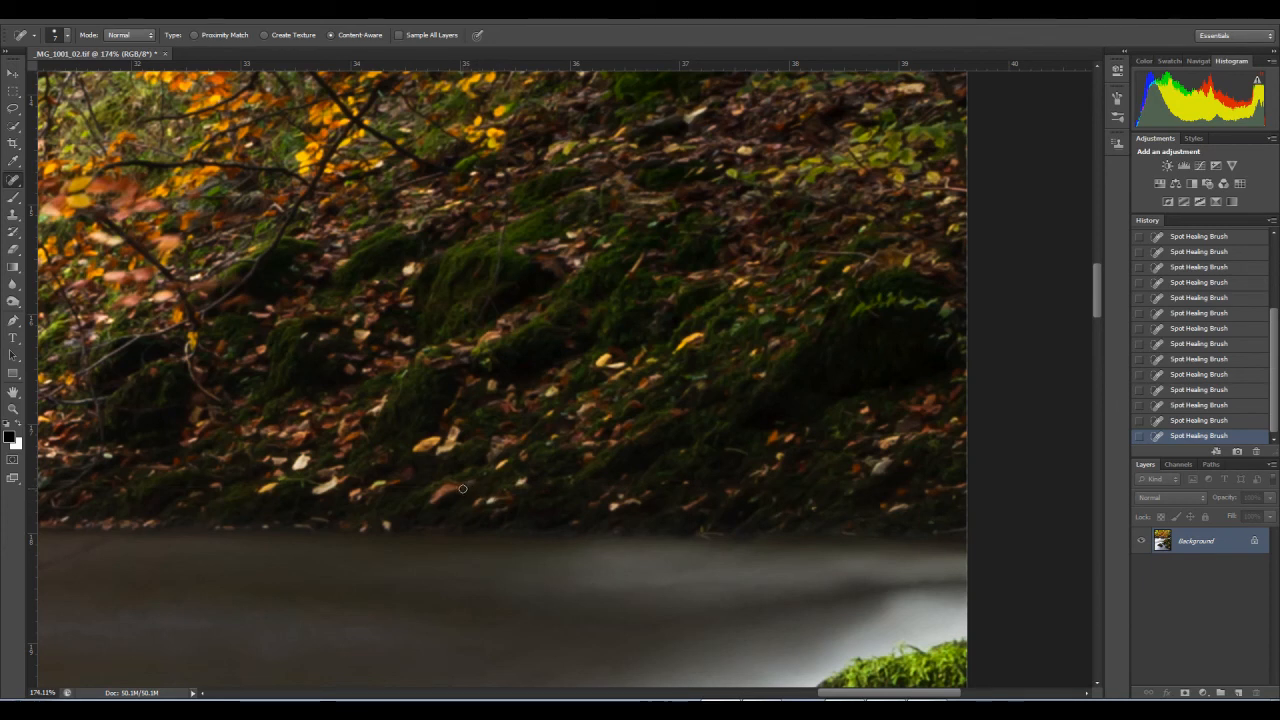
left_click_drag(461, 487, 335, 488)
left_click_drag(448, 499, 828, 458)
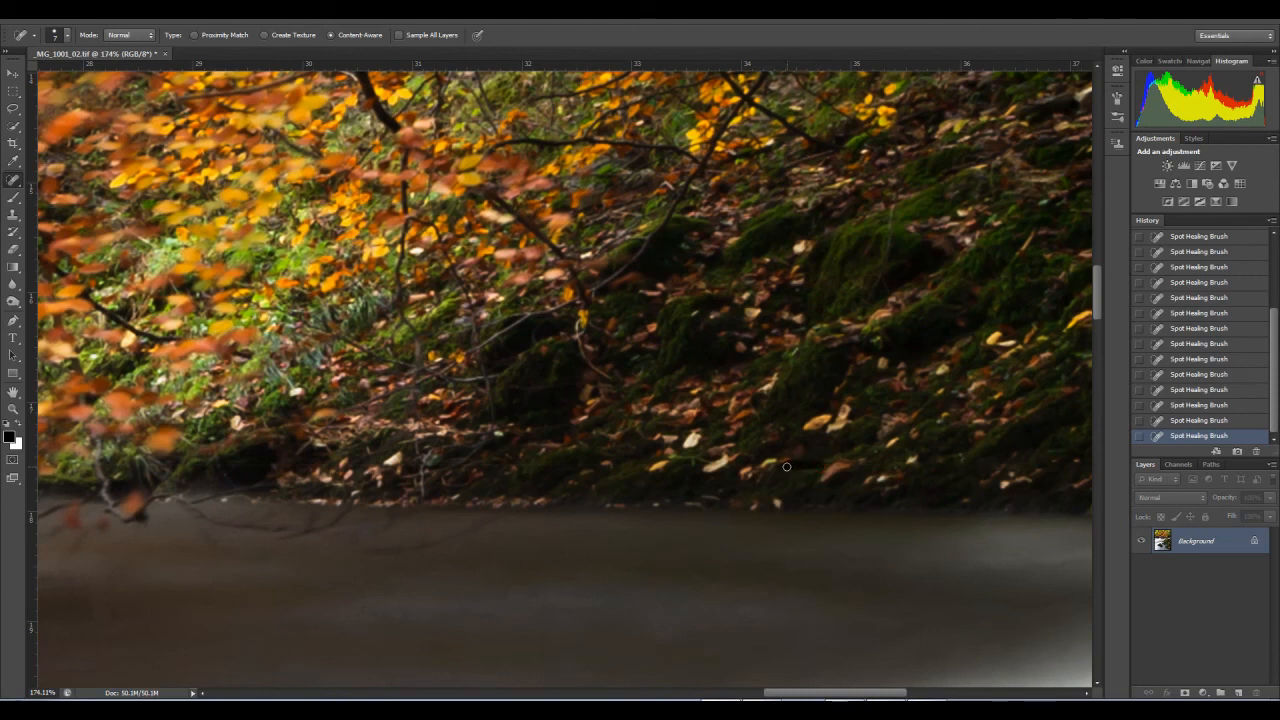
left_click(741, 463)
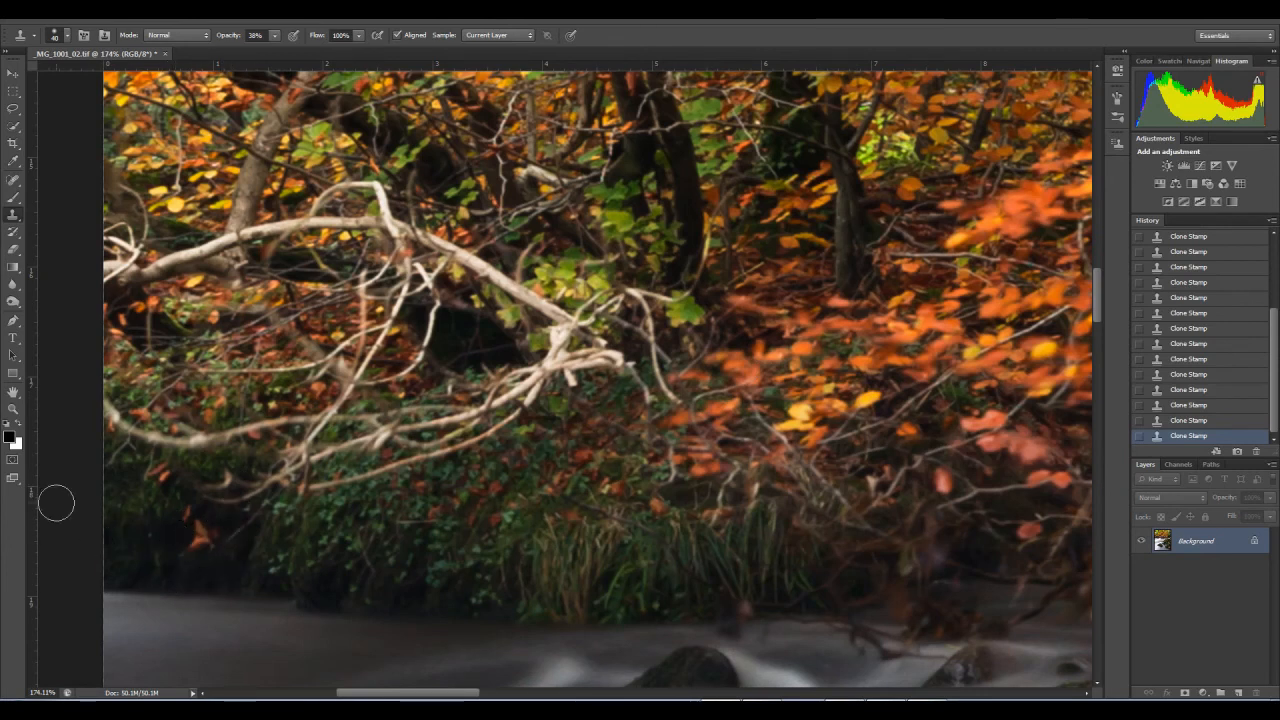
Step: Fit the whole image on screen and duplicate the Background layer
left_click(14, 410)
right_click(430, 442)
left_click(465, 449)
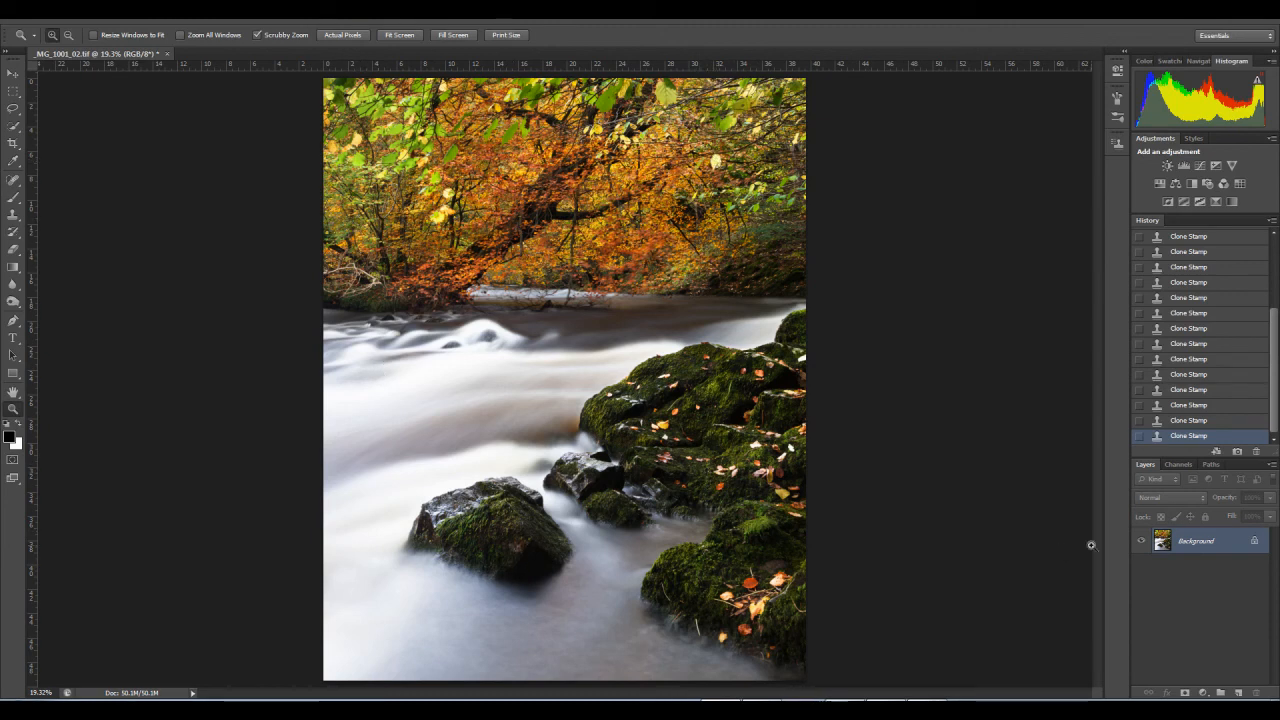
left_click_drag(1163, 541, 1238, 692)
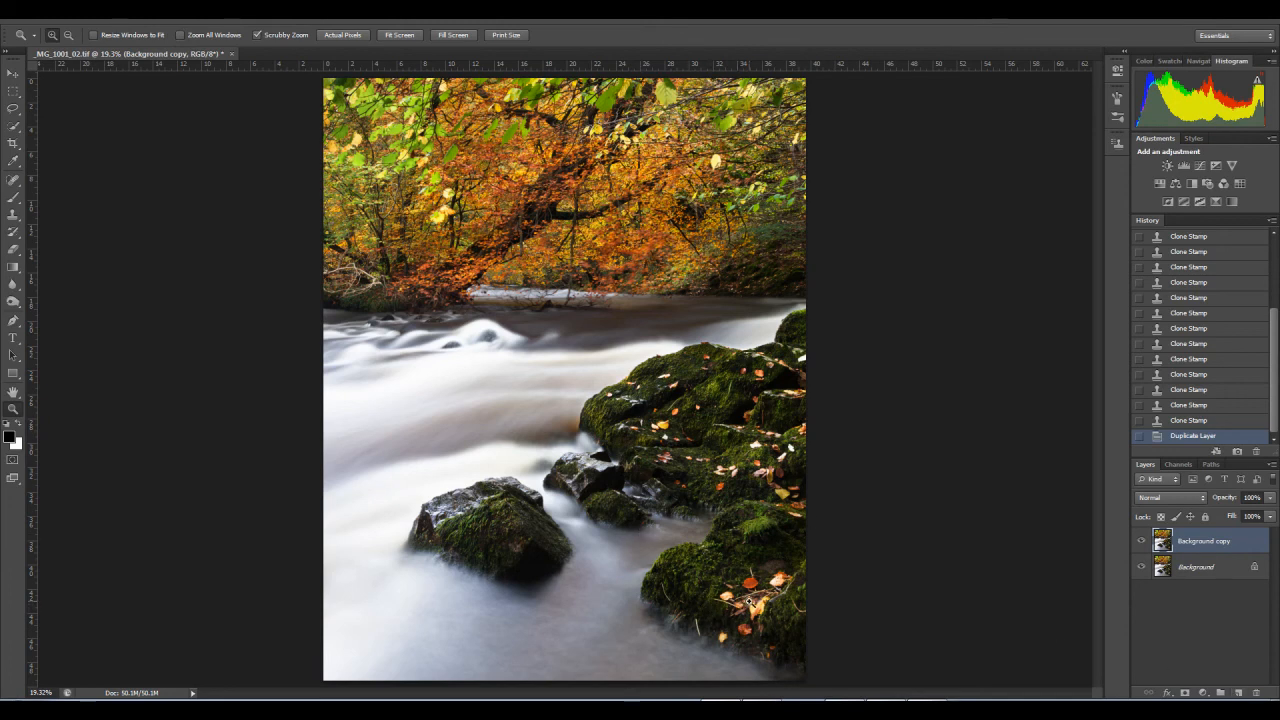
Step: Remove the pale twigs from the left flank and the water's edge of the lower-right mossy rock with the Spot Healing Brush
left_click_drag(757, 605, 549, 405)
left_click_drag(535, 336, 544, 403)
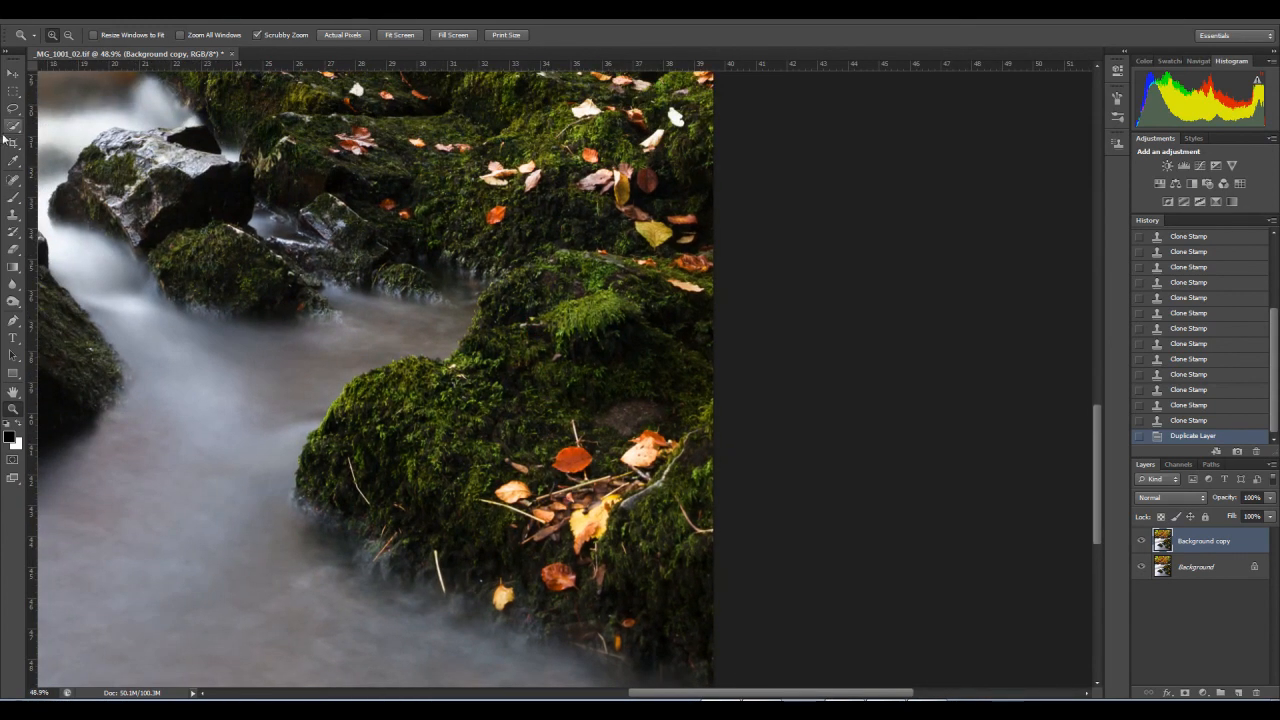
left_click(10, 180)
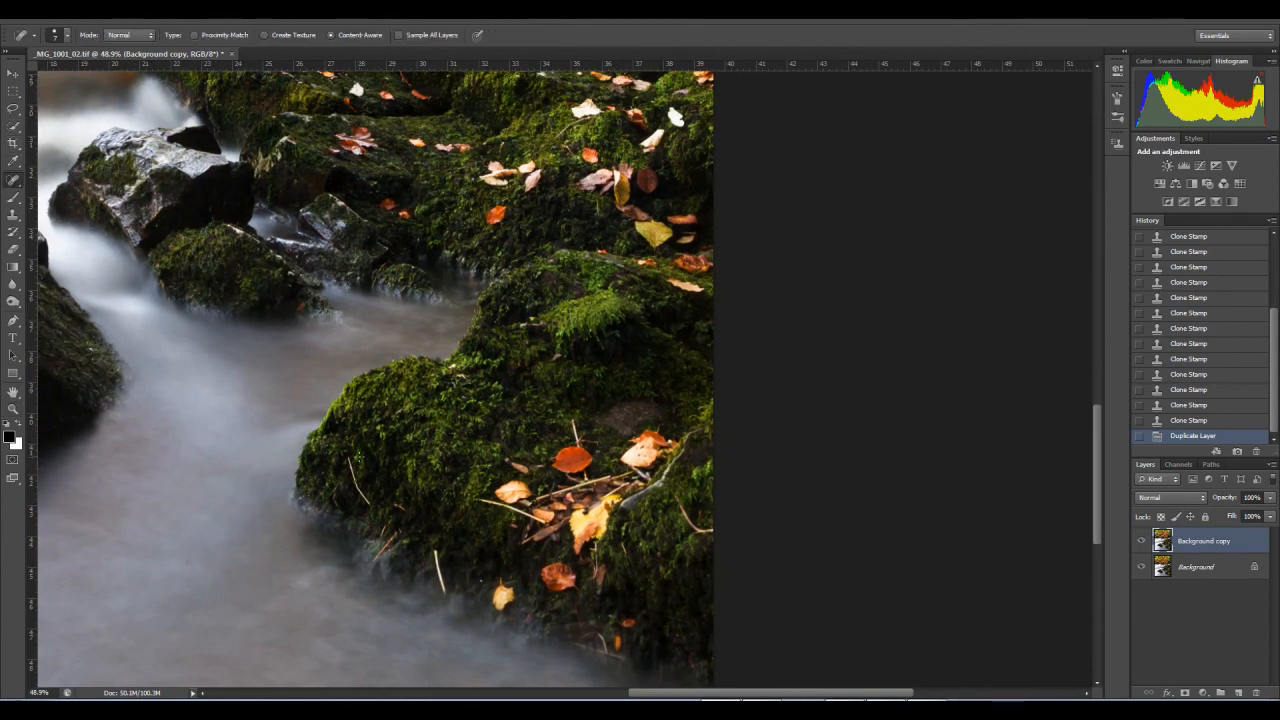
left_click_drag(348, 458, 353, 469)
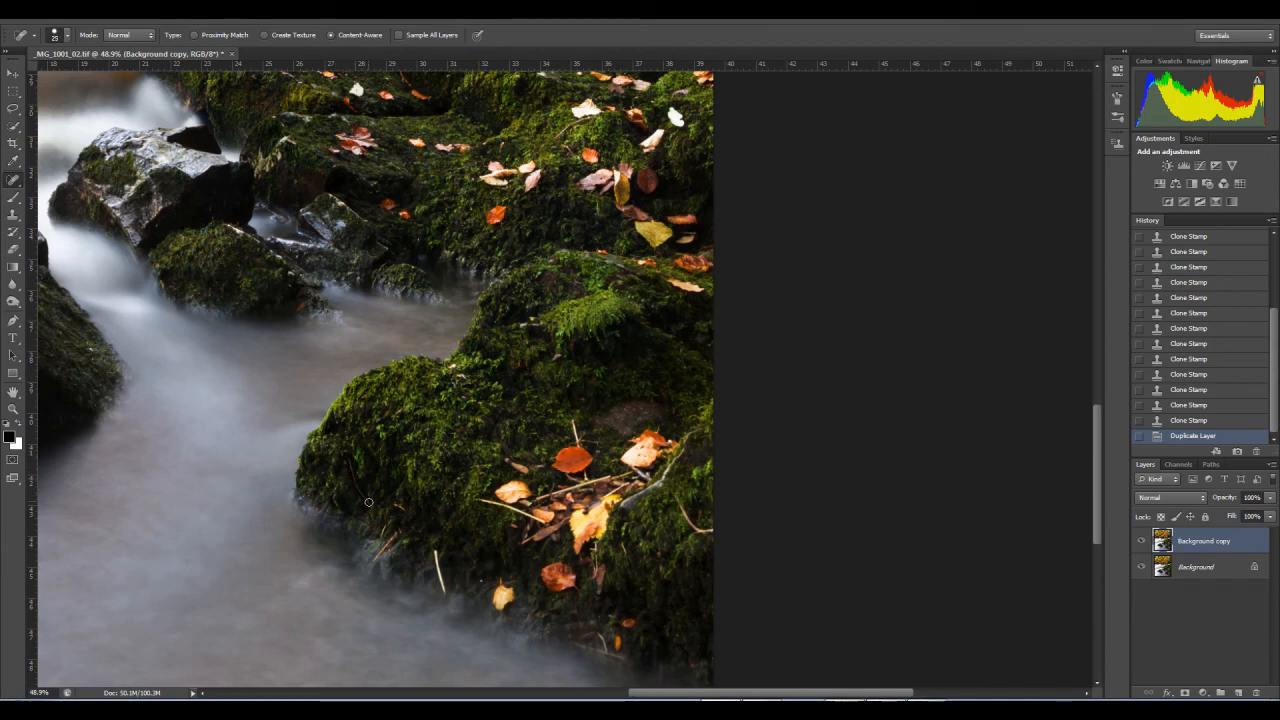
left_click(353, 478)
left_click_drag(435, 551, 445, 594)
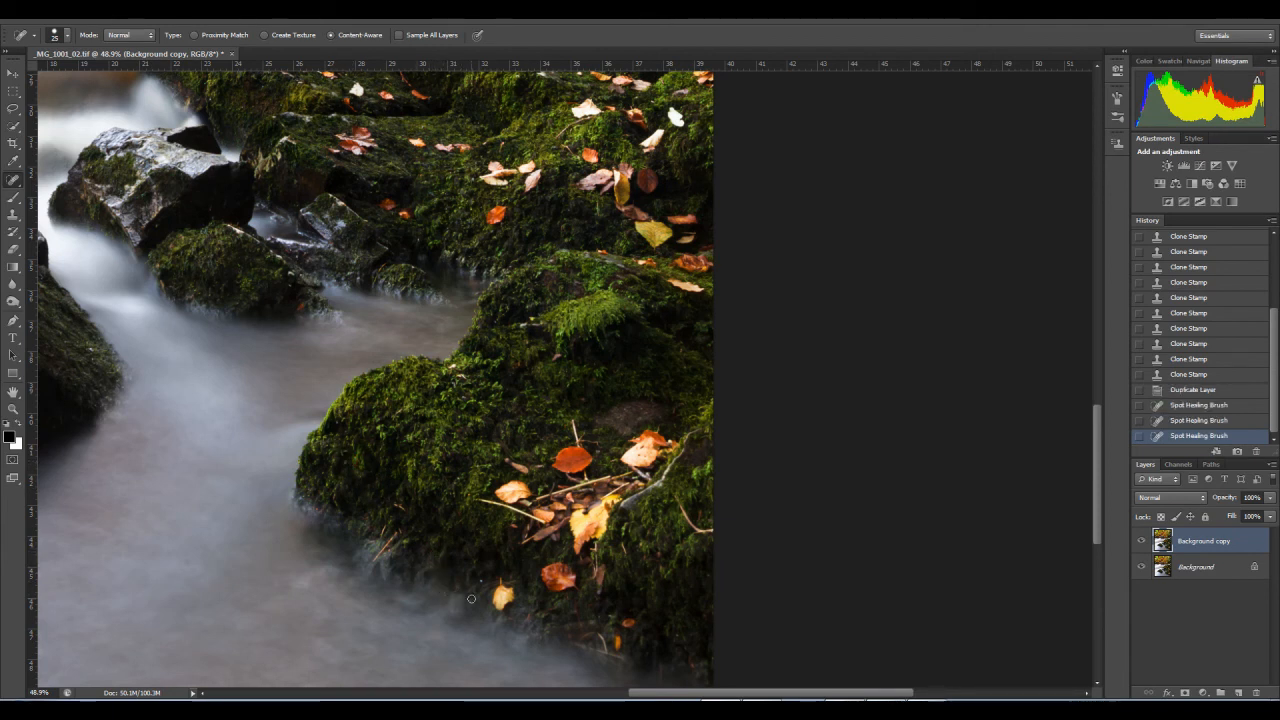
left_click(481, 583)
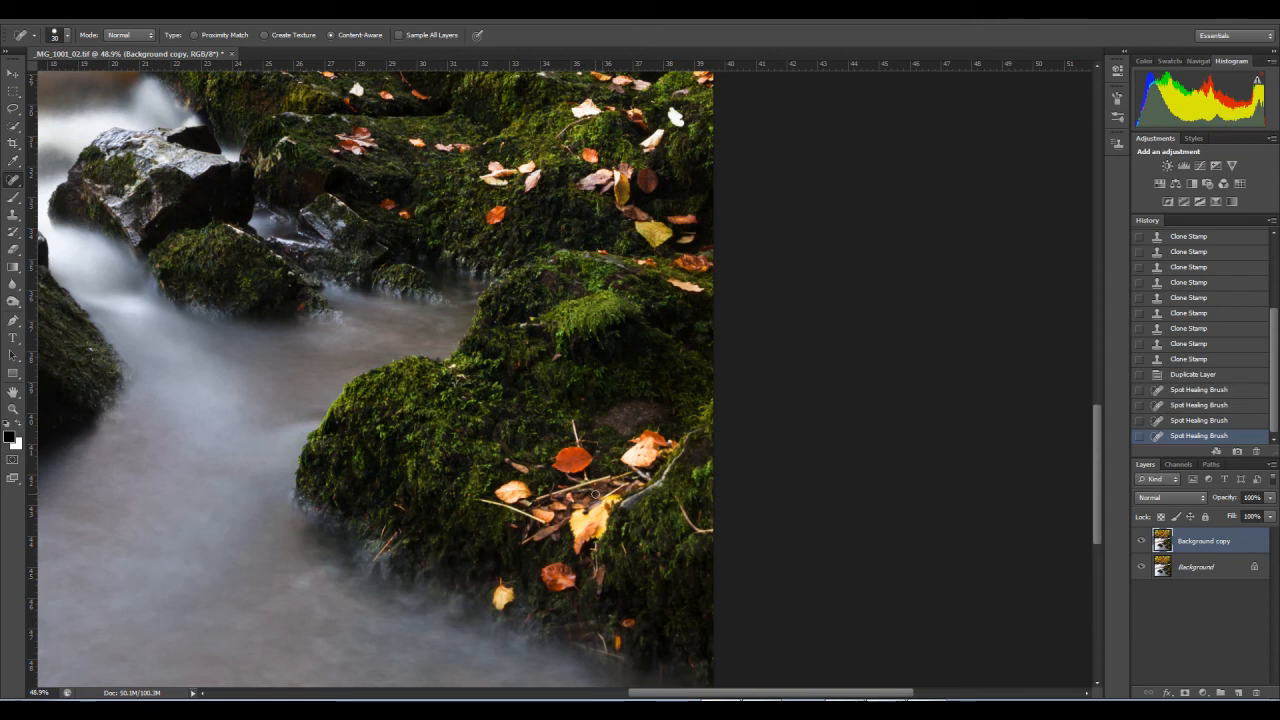
Step: Heal away the twig at the rock's right border and the pale twig beside the cluster of fallen leaves
left_click_drag(679, 507, 718, 528)
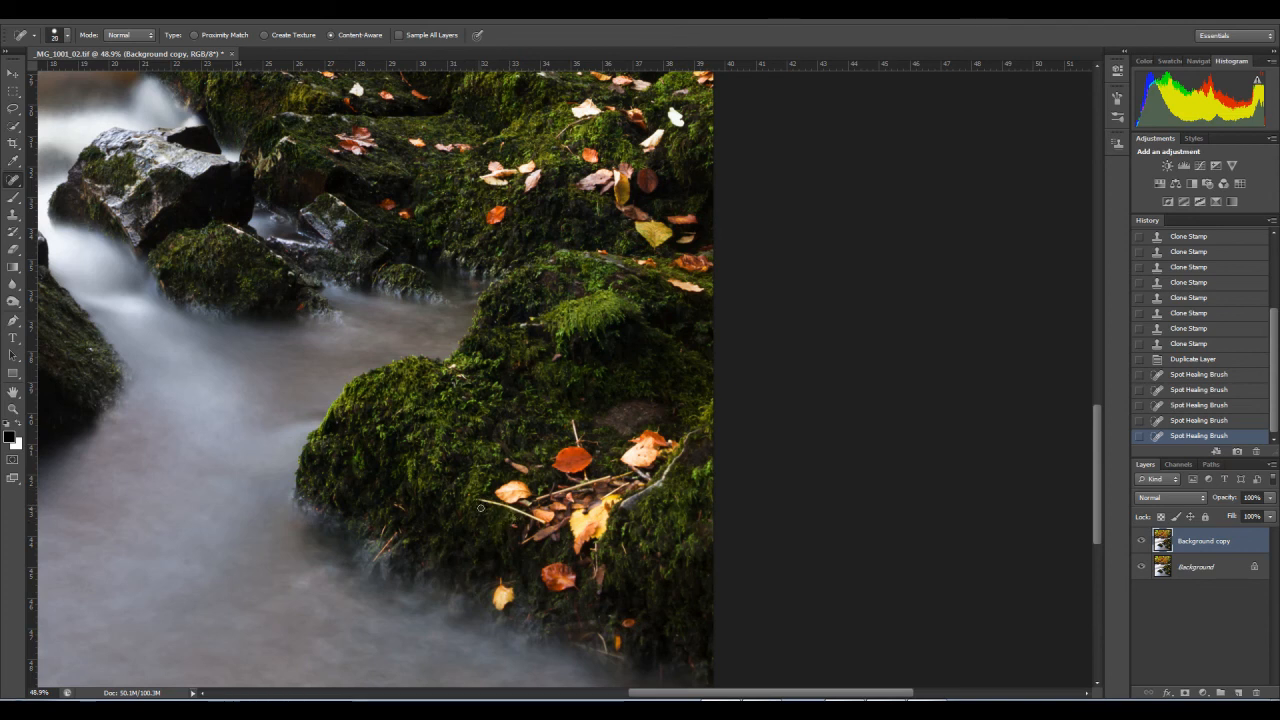
key("bracketright")
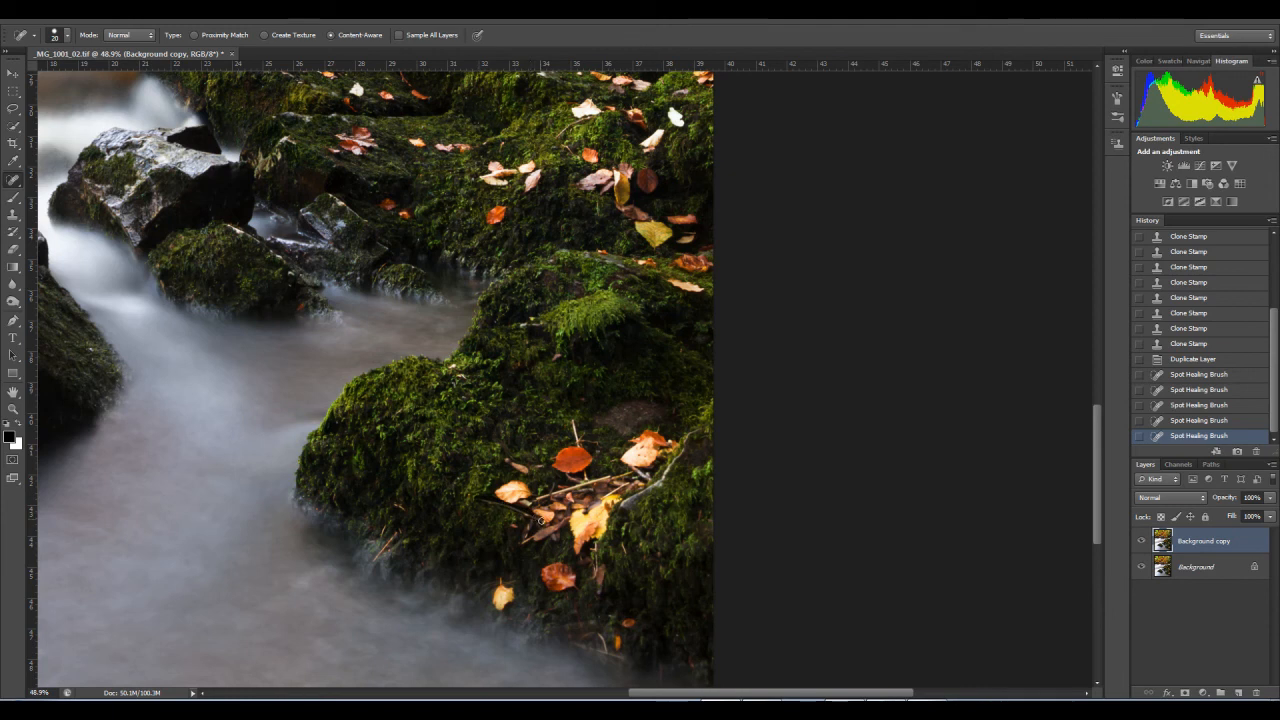
left_click_drag(480, 500, 553, 540)
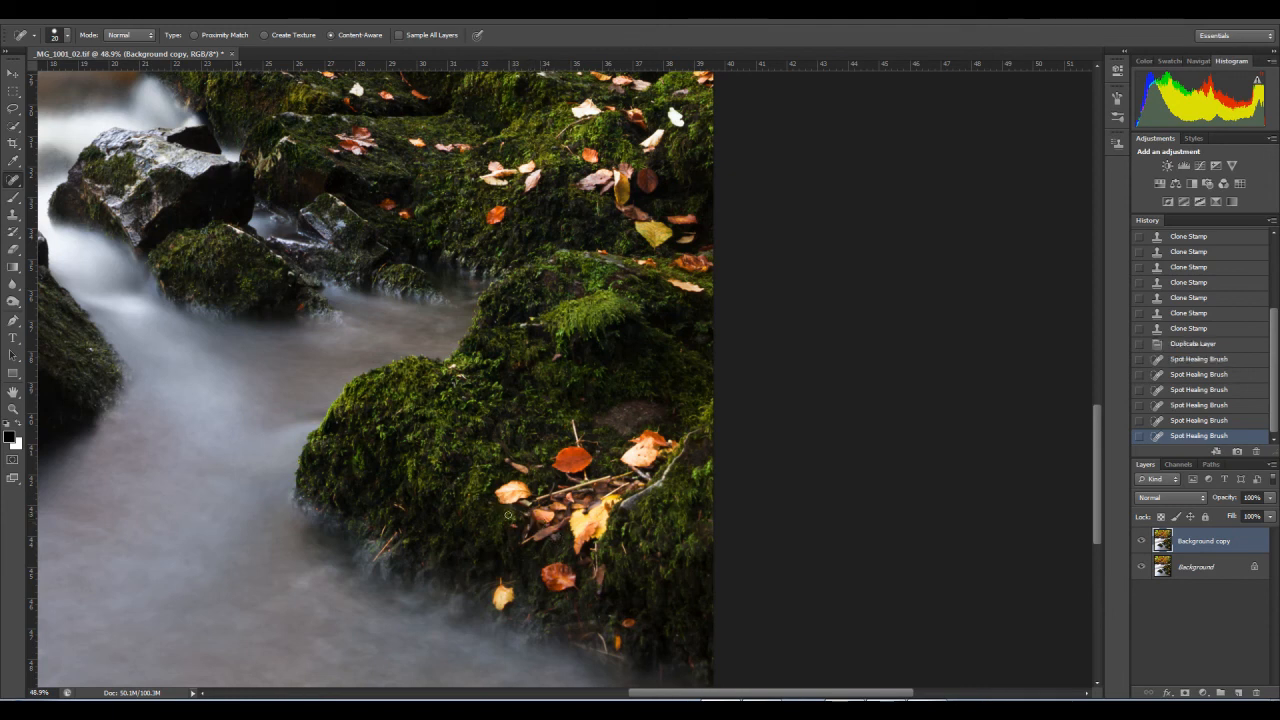
Step: Remove the small yellow leaf and the thin twigs at the foot of the mossy rock near the bottom-right corner
left_click(623, 646)
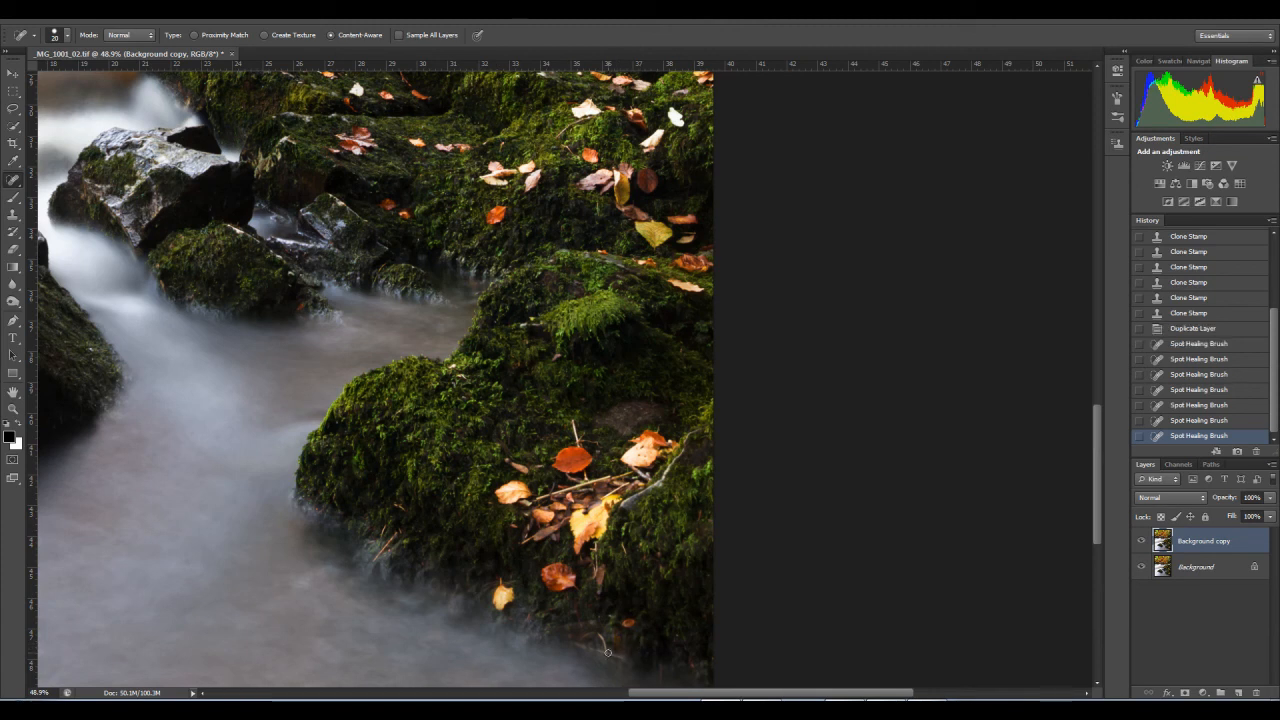
left_click(612, 640)
left_click(601, 636)
left_click(620, 658)
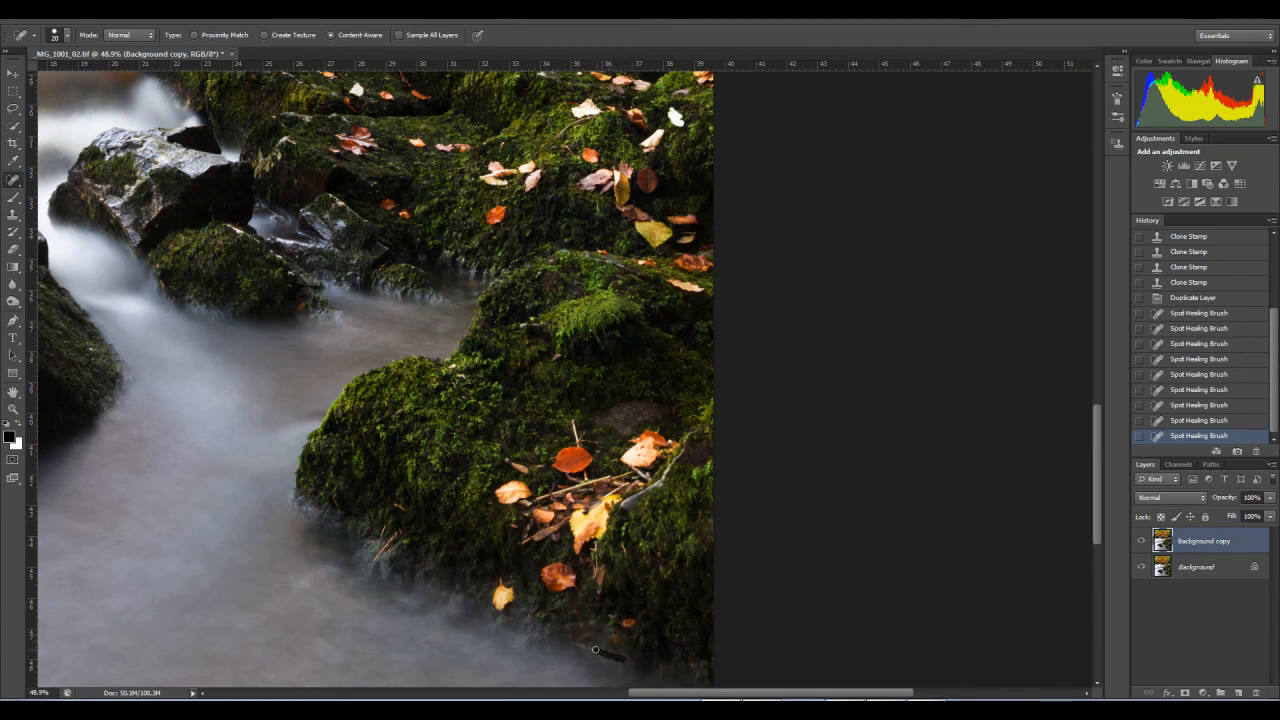
left_click(697, 665)
Step: Heal away the thin stem above the orange leaf on the lower mossy rock
left_click_drag(600, 476, 630, 534)
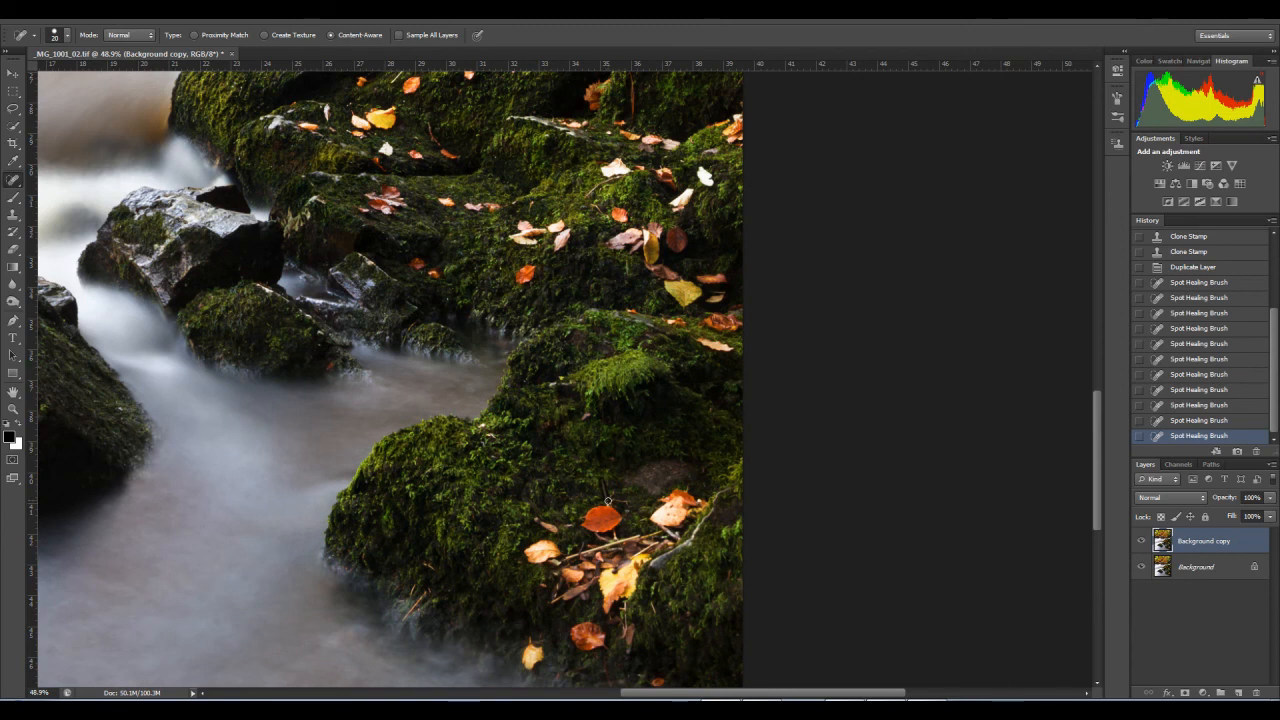
left_click(614, 501)
left_click(610, 498)
left_click(699, 501)
scroll(660, 450, "up", 5)
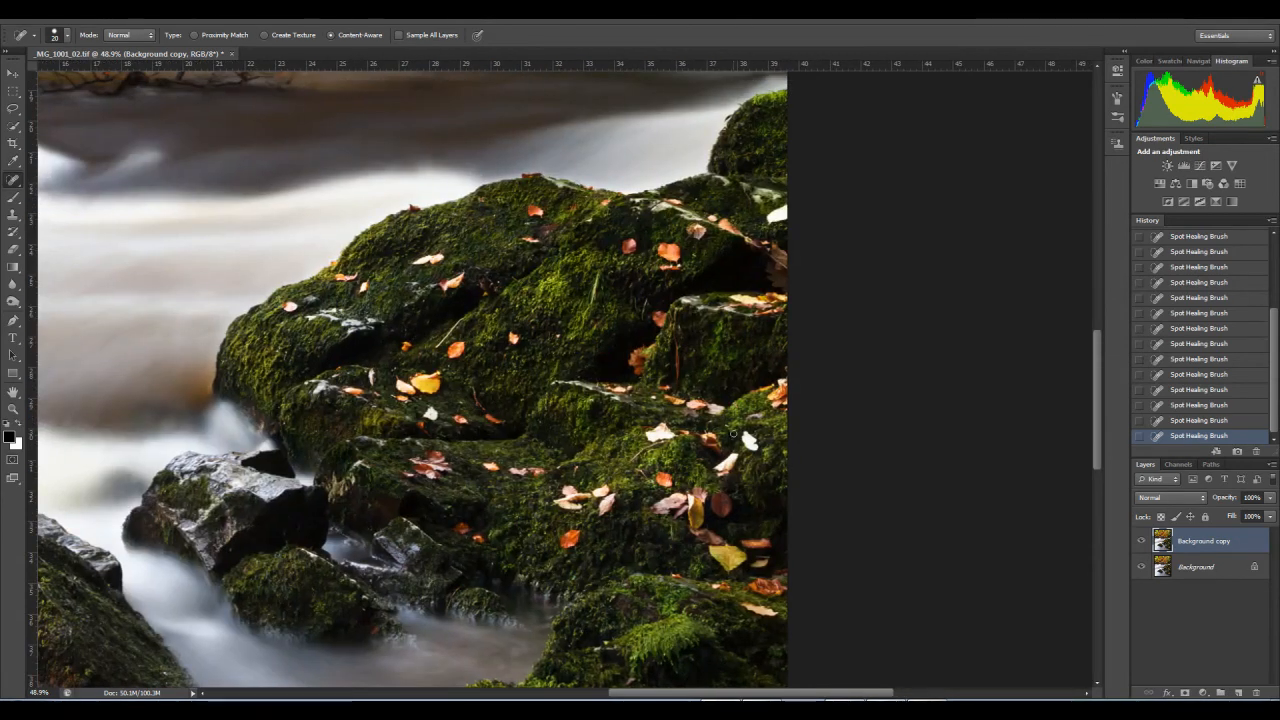
left_click(1120, 708)
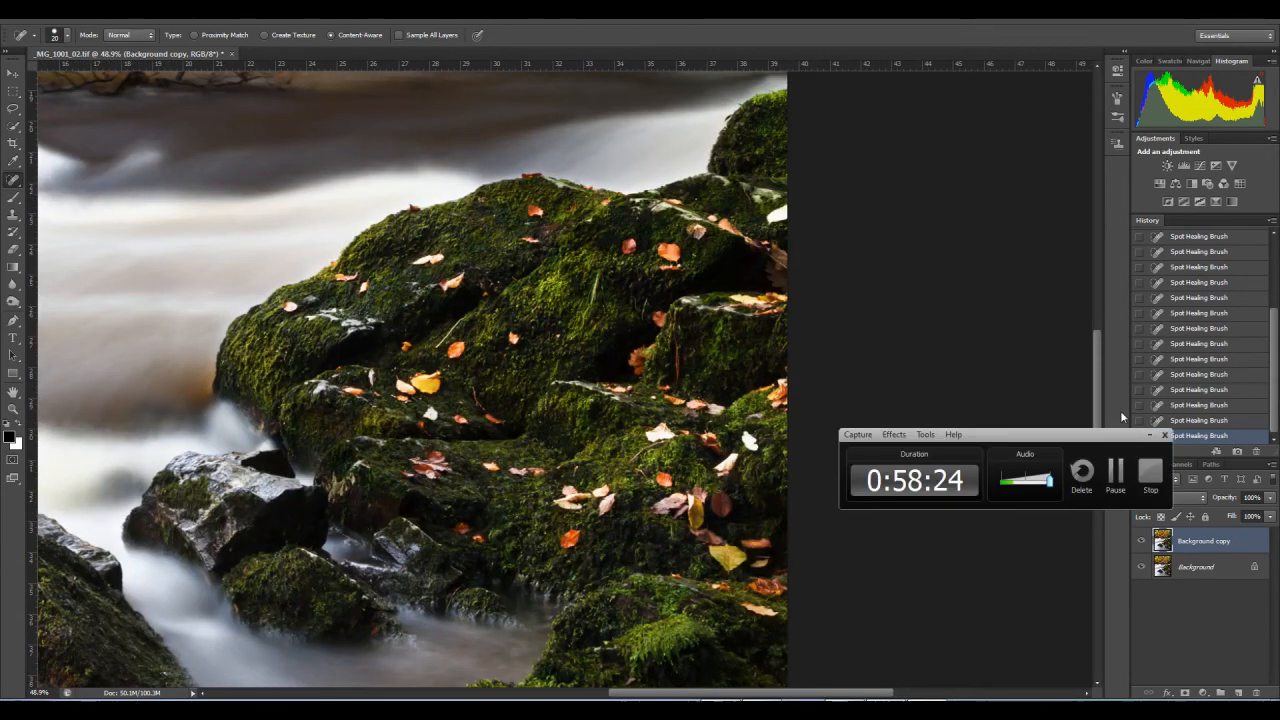
left_click(1115, 478)
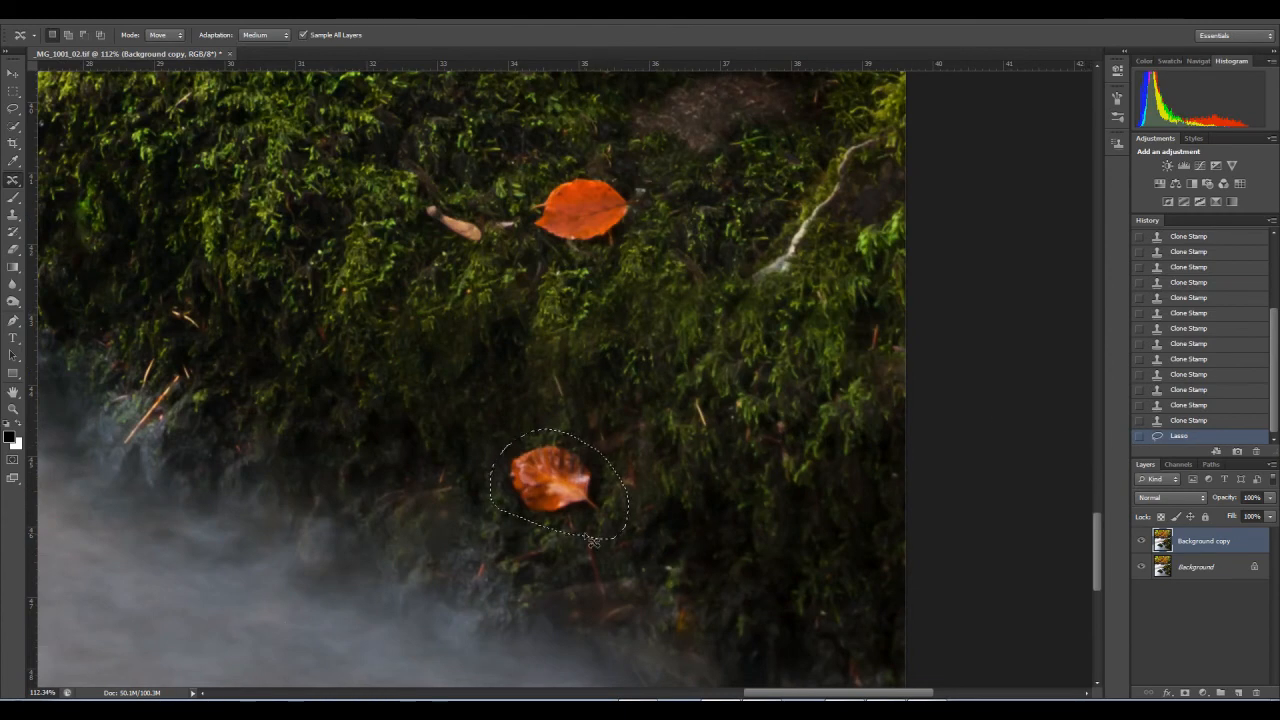
Step: Toggle the retouched Background copy layer's visibility to compare the cleaned-up rock with the original
key("z")
left_click_drag(543, 431, 440, 454)
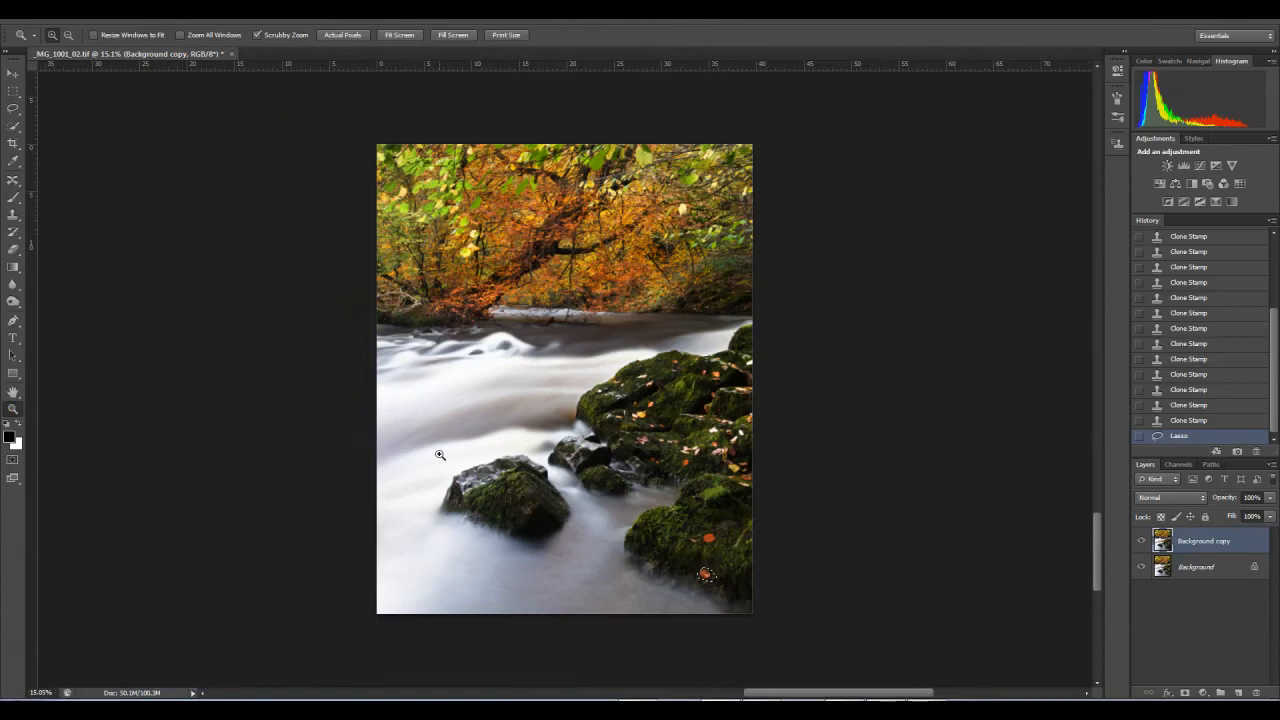
left_click(1141, 541)
left_click(1141, 541)
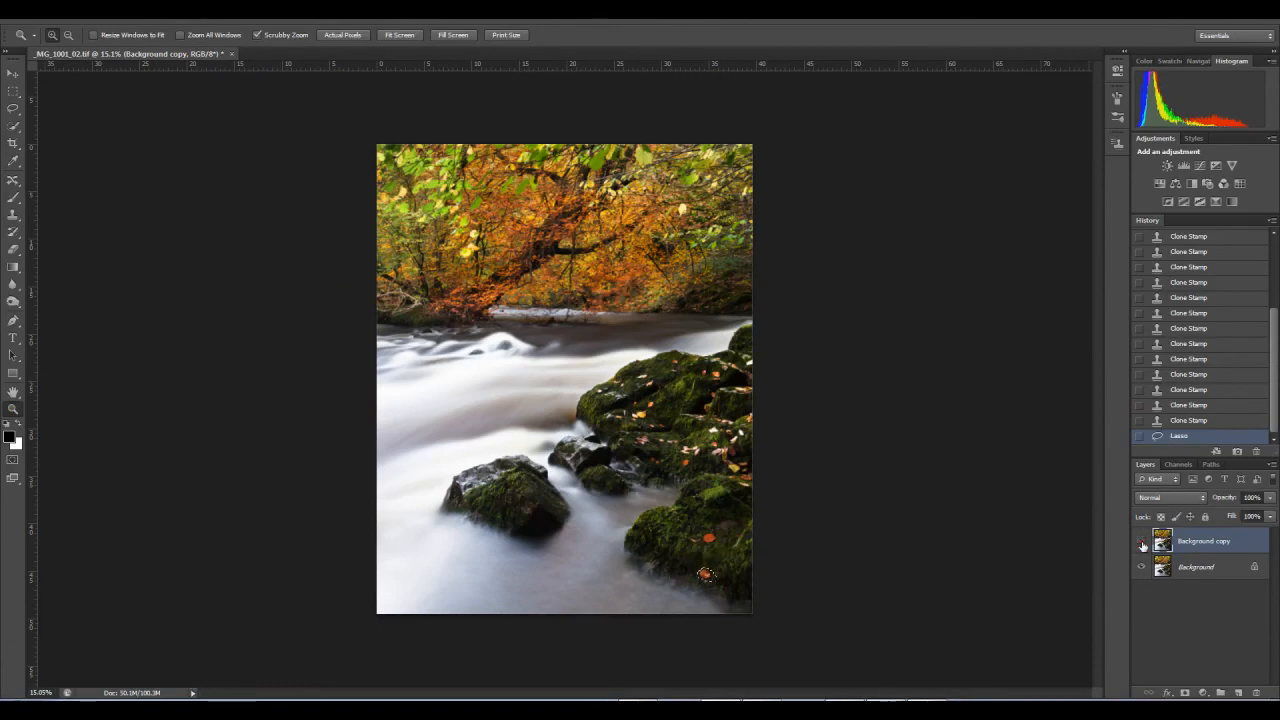
left_click_drag(729, 561, 748, 566)
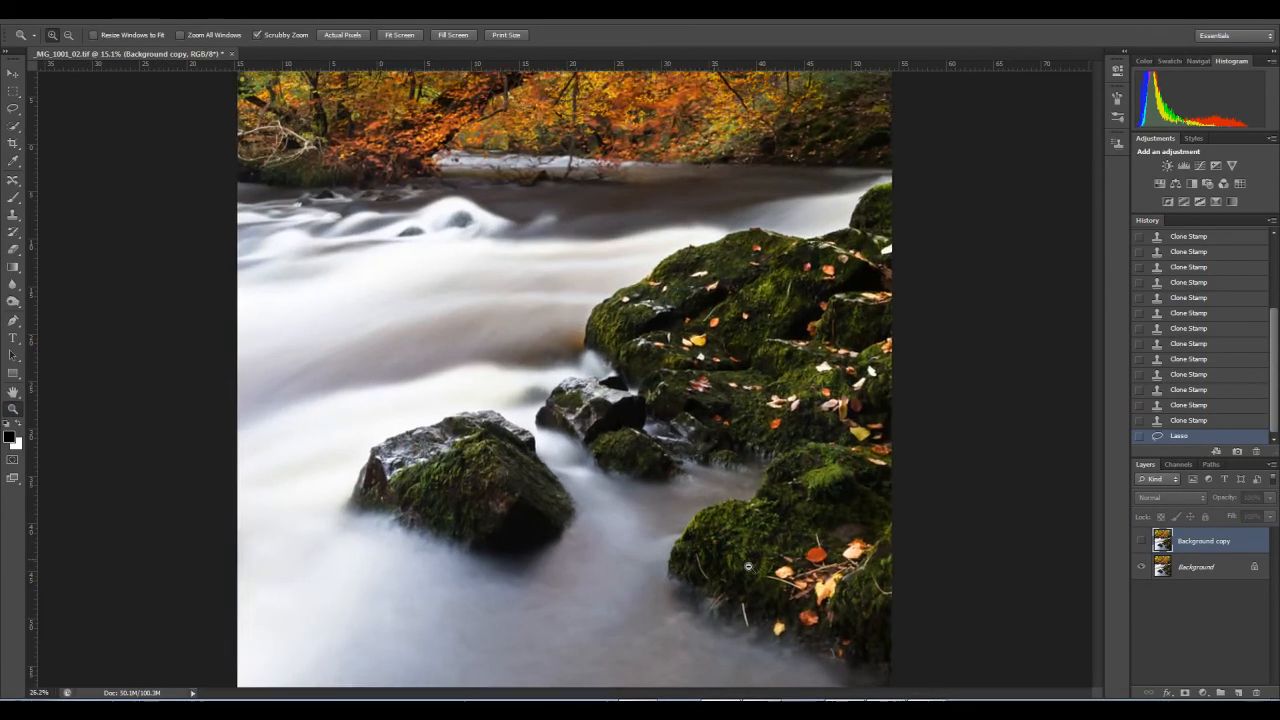
left_click(1142, 542)
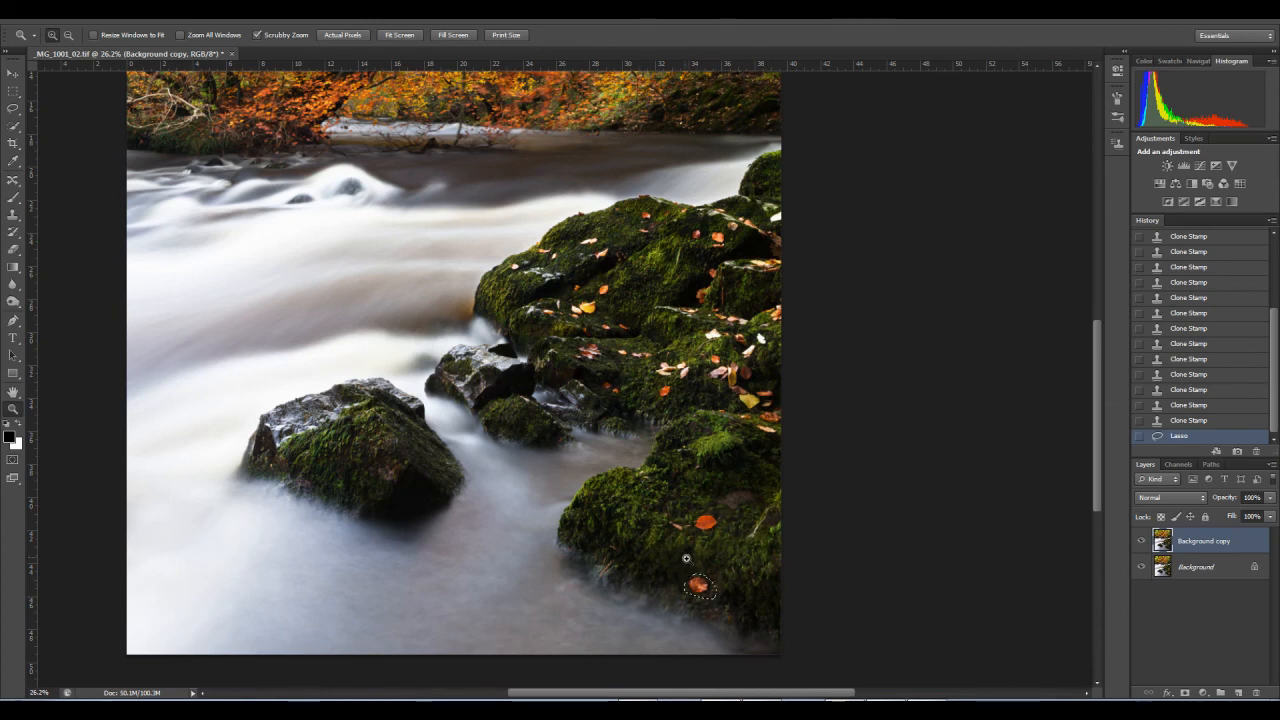
Step: Use the Content-Aware Move Tool to shift the lower leaf toward the rock's right edge and the upper orange leaf to the left
left_click_drag(684, 557, 726, 577)
scroll(712, 562, "down", 3)
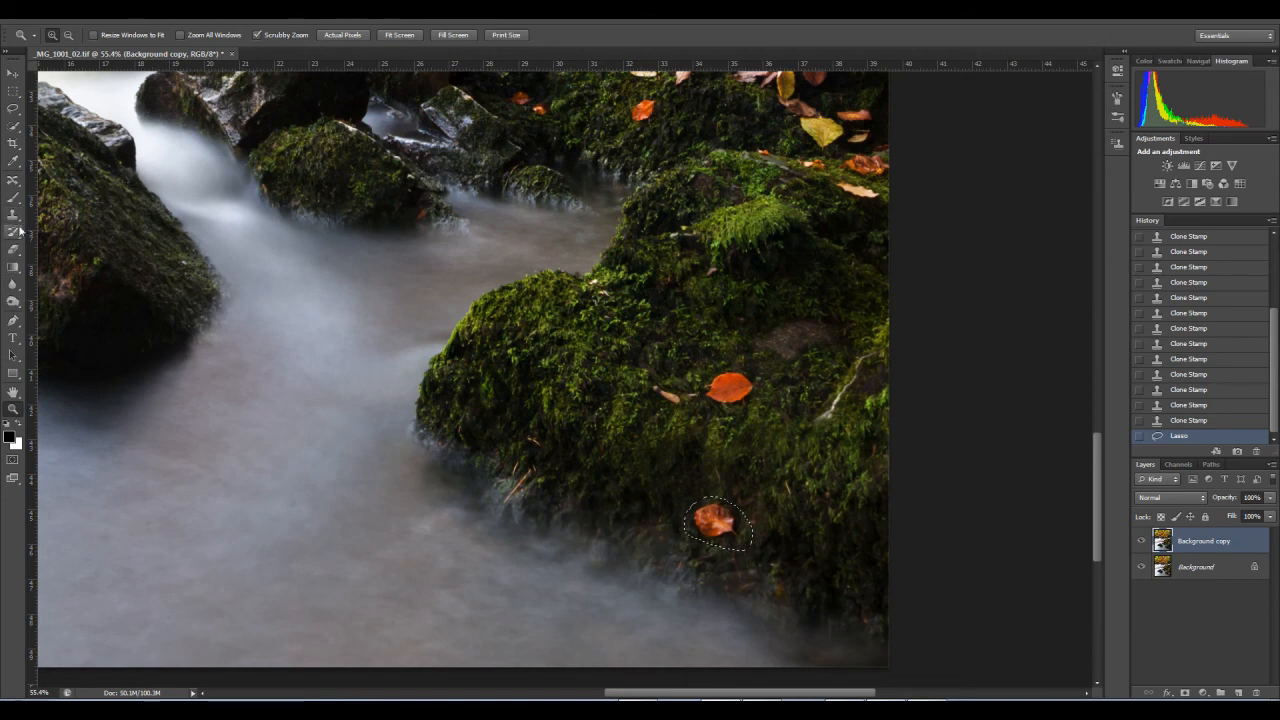
left_click(13, 181)
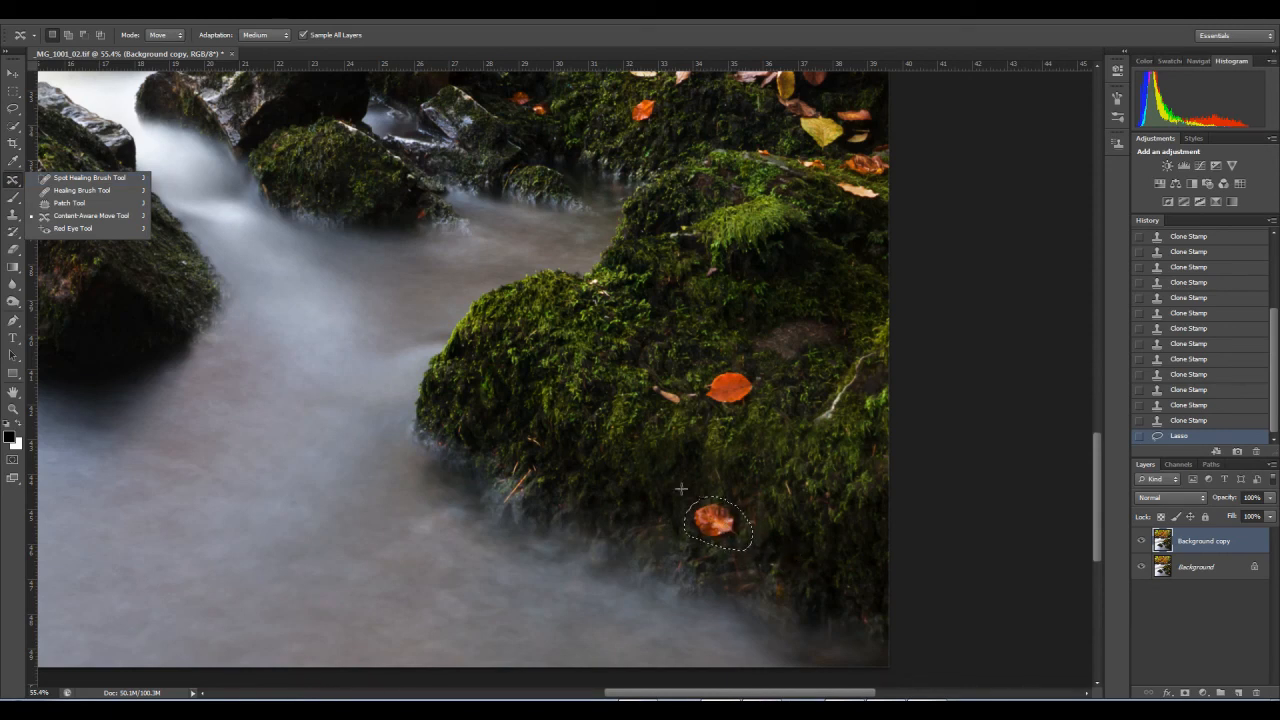
left_click_drag(722, 530, 777, 545)
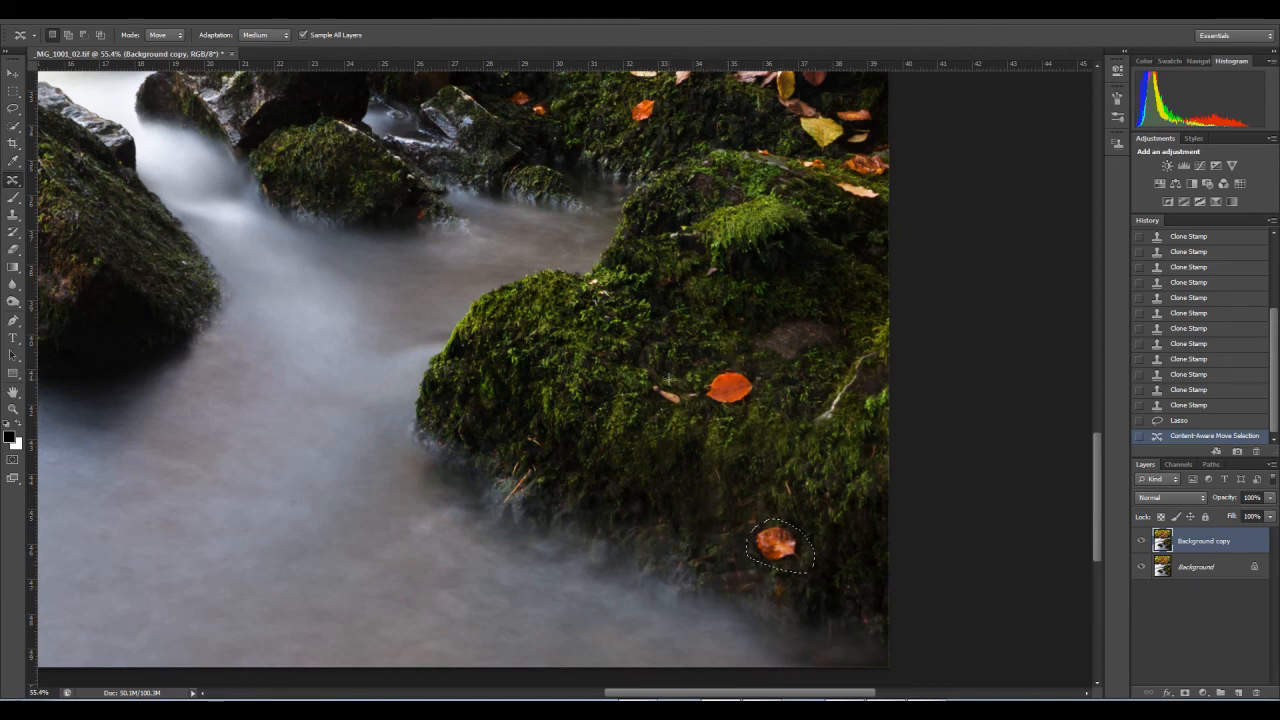
mouse_move(730, 366)
left_mouse_down()
mouse_move(697, 392)
mouse_move(711, 408)
mouse_move(762, 400)
mouse_move(745, 365)
mouse_move(695, 391)
mouse_move(630, 362)
left_mouse_up()
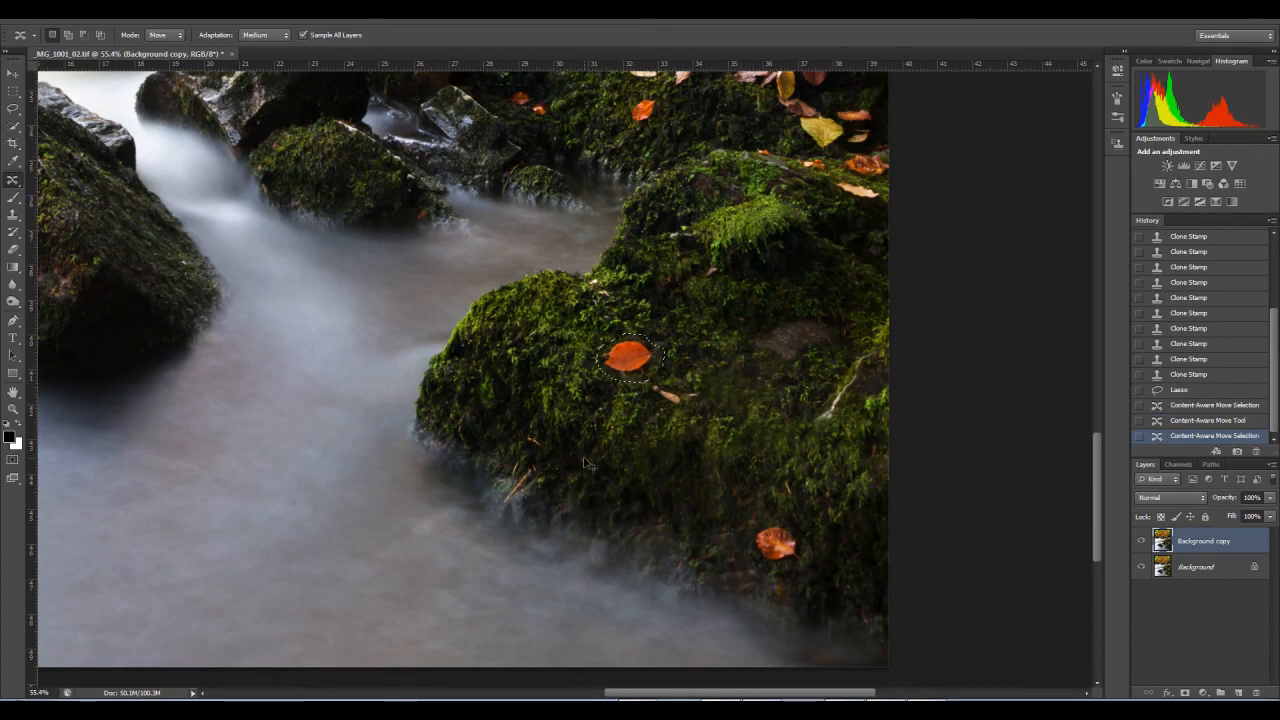
Step: Compare the orange leaf's positions by stepping back through the history, revert its leftward move on the mossy rock, and clear the selection
key("ctrl+d")
left_click(12, 410)
left_click_drag(573, 374, 474, 404)
left_click(1207, 421)
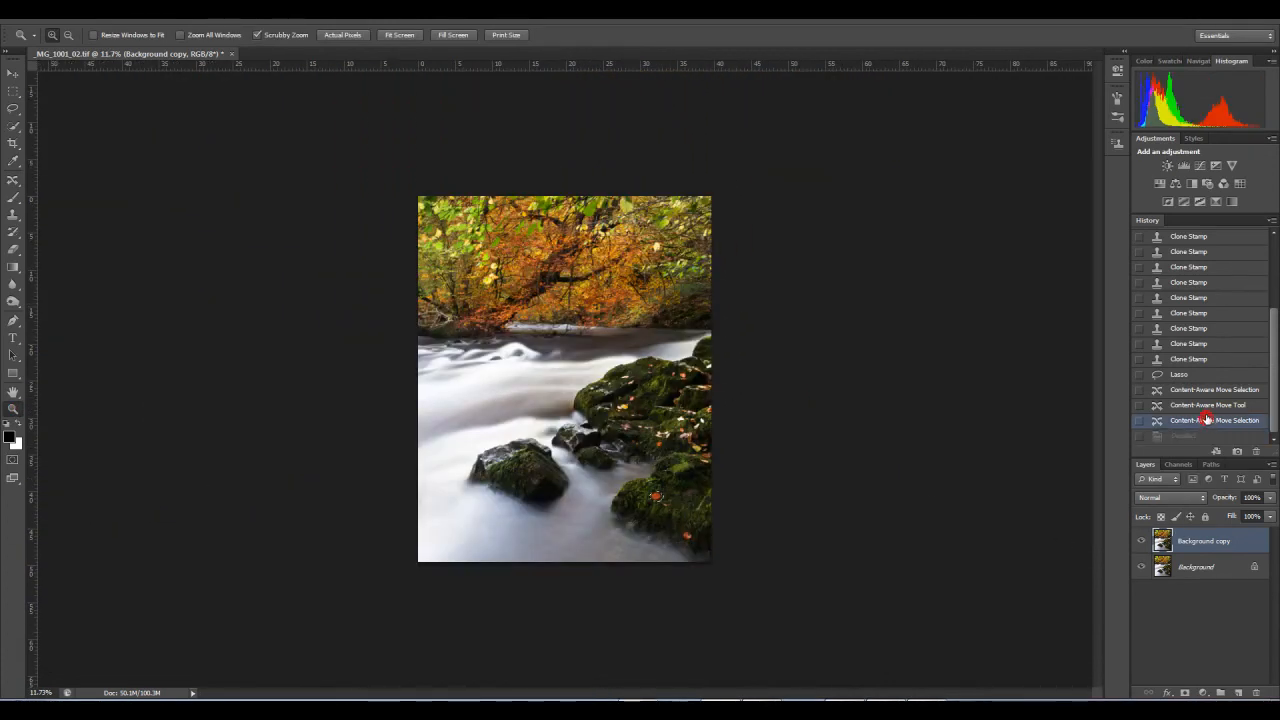
left_click(1204, 405)
left_click(1204, 389)
left_click(1205, 405)
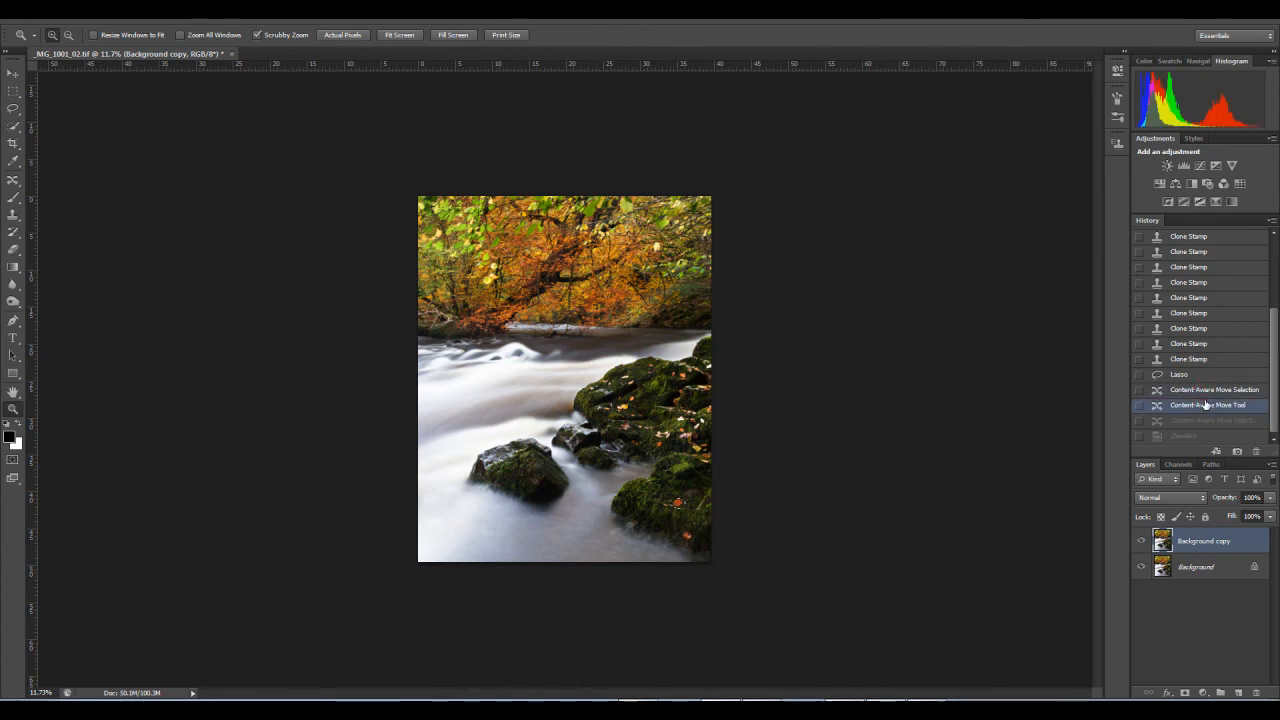
key("ctrl+d")
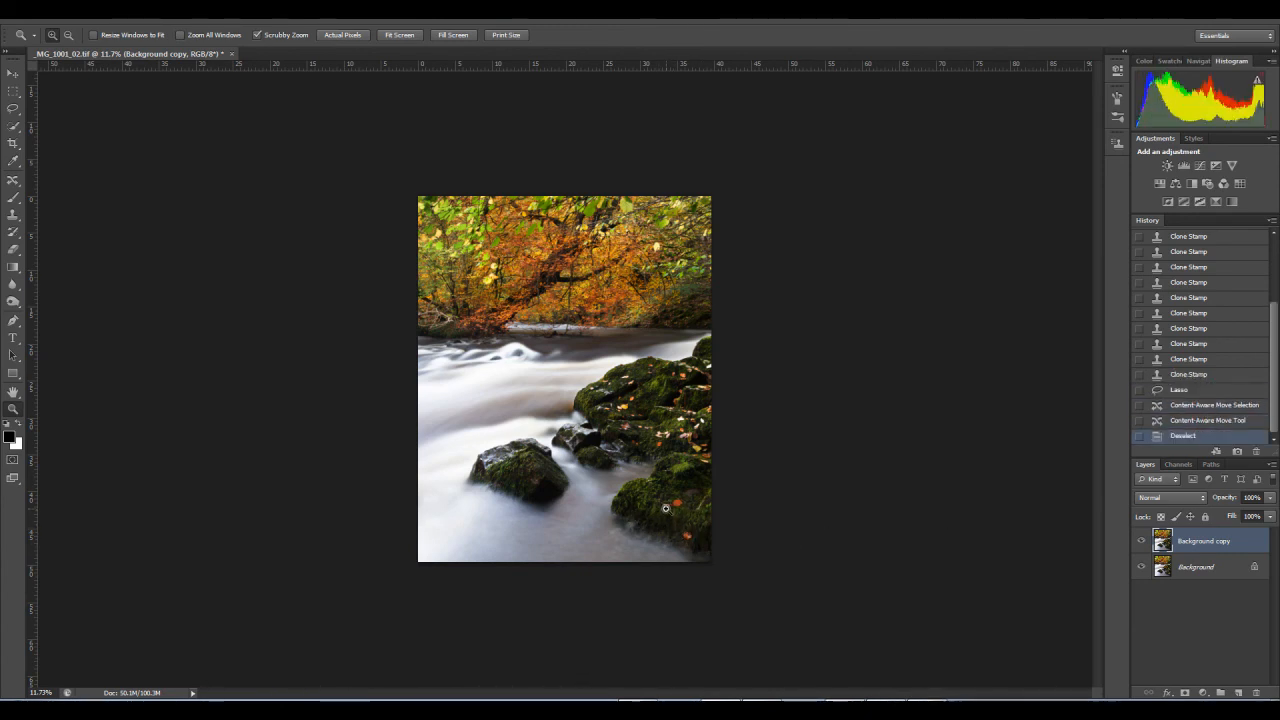
Step: Use the Content-Aware Move Tool to shift the small brown leaf down and left, and the orange leaf beside it slightly left
left_click_drag(662, 515, 731, 462)
left_click_drag(639, 484, 688, 482)
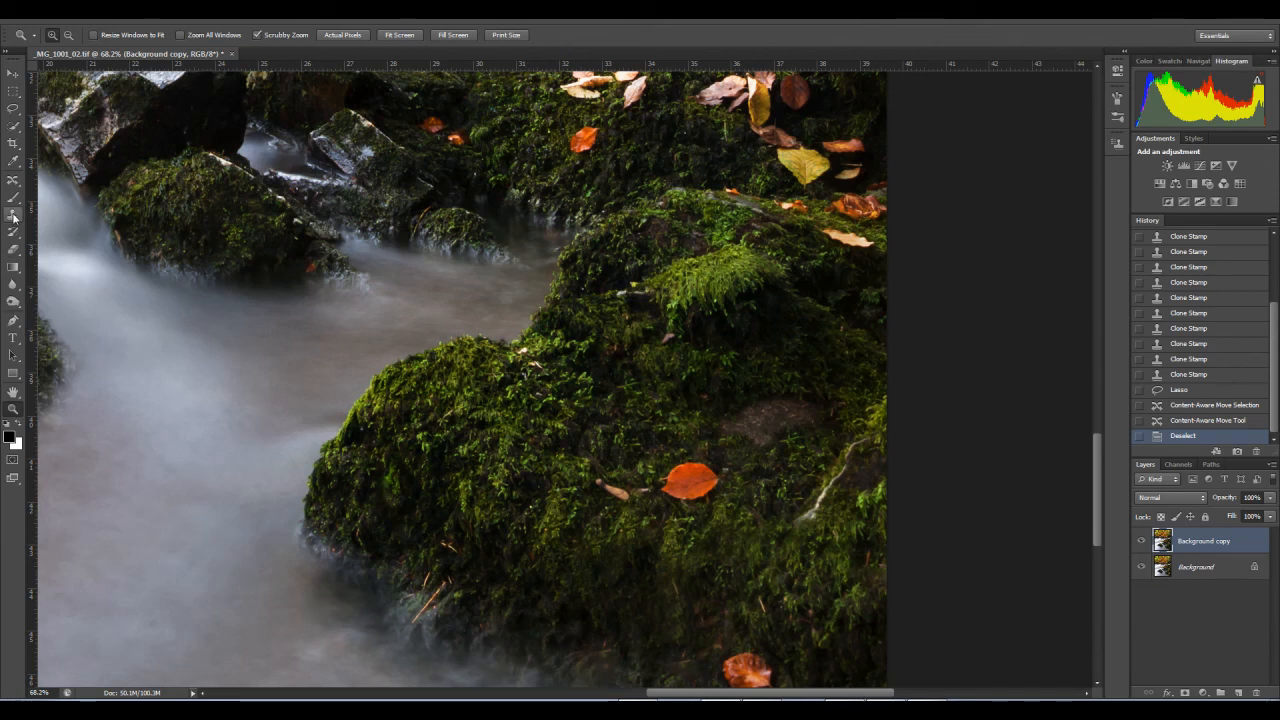
left_click(13, 180)
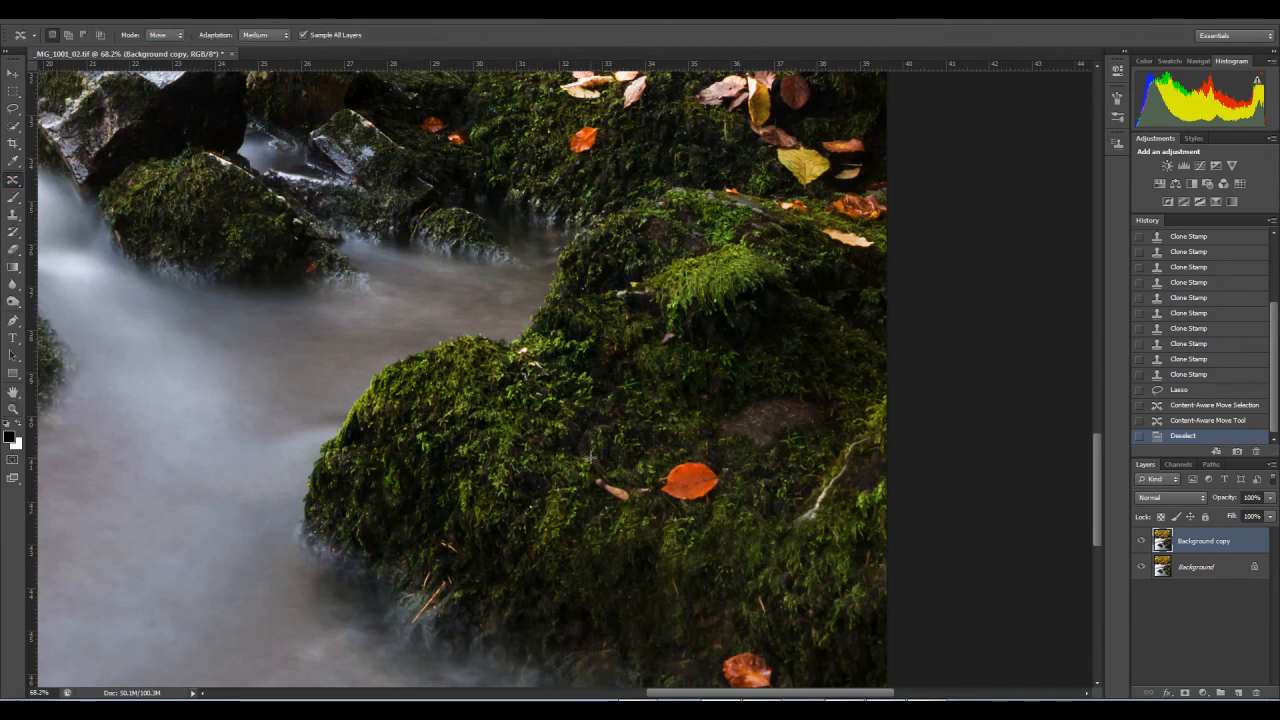
mouse_move(633, 477)
left_mouse_down()
mouse_move(585, 464)
mouse_move(584, 487)
mouse_move(607, 505)
mouse_move(639, 514)
mouse_move(642, 490)
mouse_move(565, 508)
left_mouse_up()
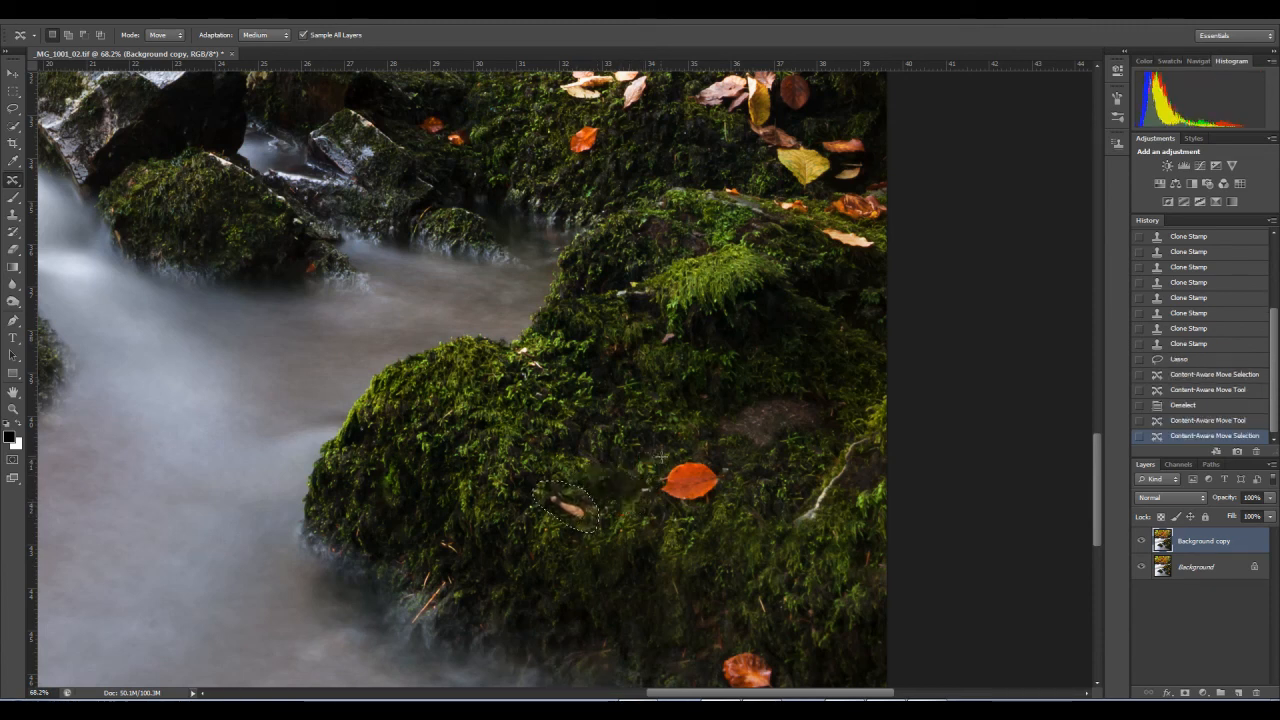
mouse_move(664, 464)
left_mouse_down()
mouse_move(656, 504)
mouse_move(701, 512)
mouse_move(731, 488)
mouse_move(733, 462)
mouse_move(691, 456)
mouse_move(632, 470)
left_mouse_up()
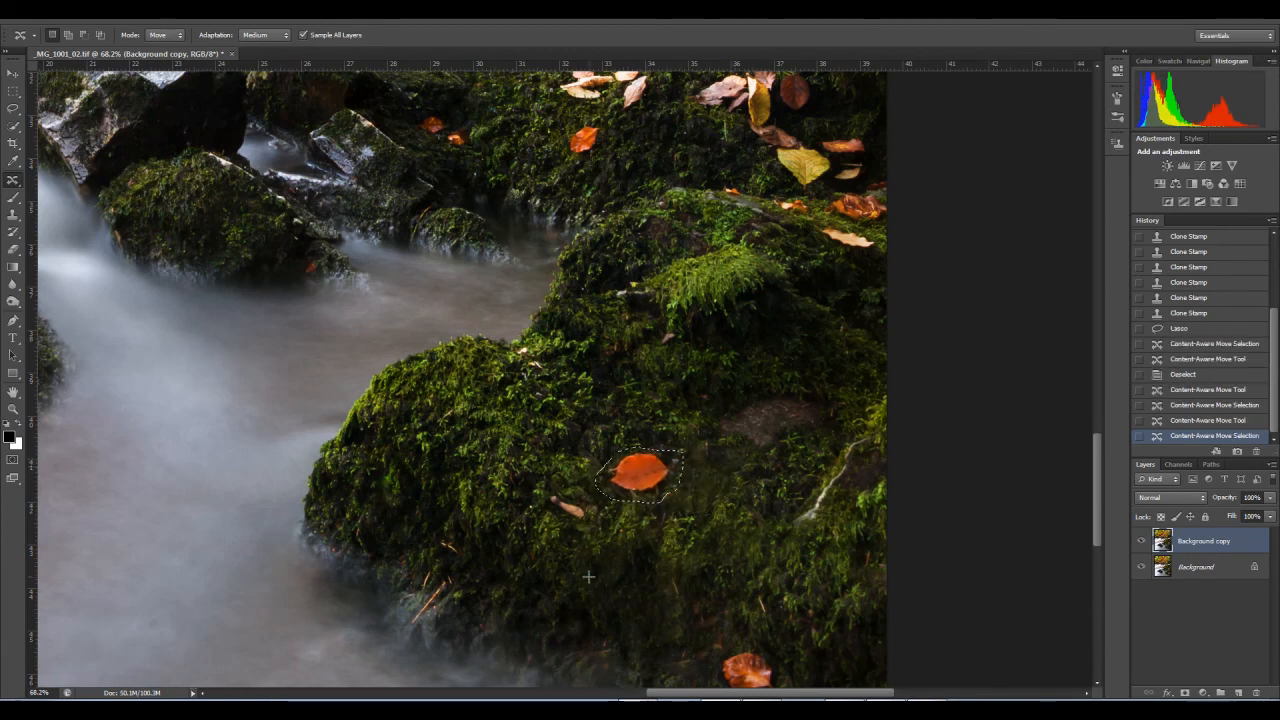
Step: Clear the selection and toggle the Background copy layer's visibility to compare the whole retouched image with the original
left_click(14, 410)
left_click_drag(577, 422, 548, 445)
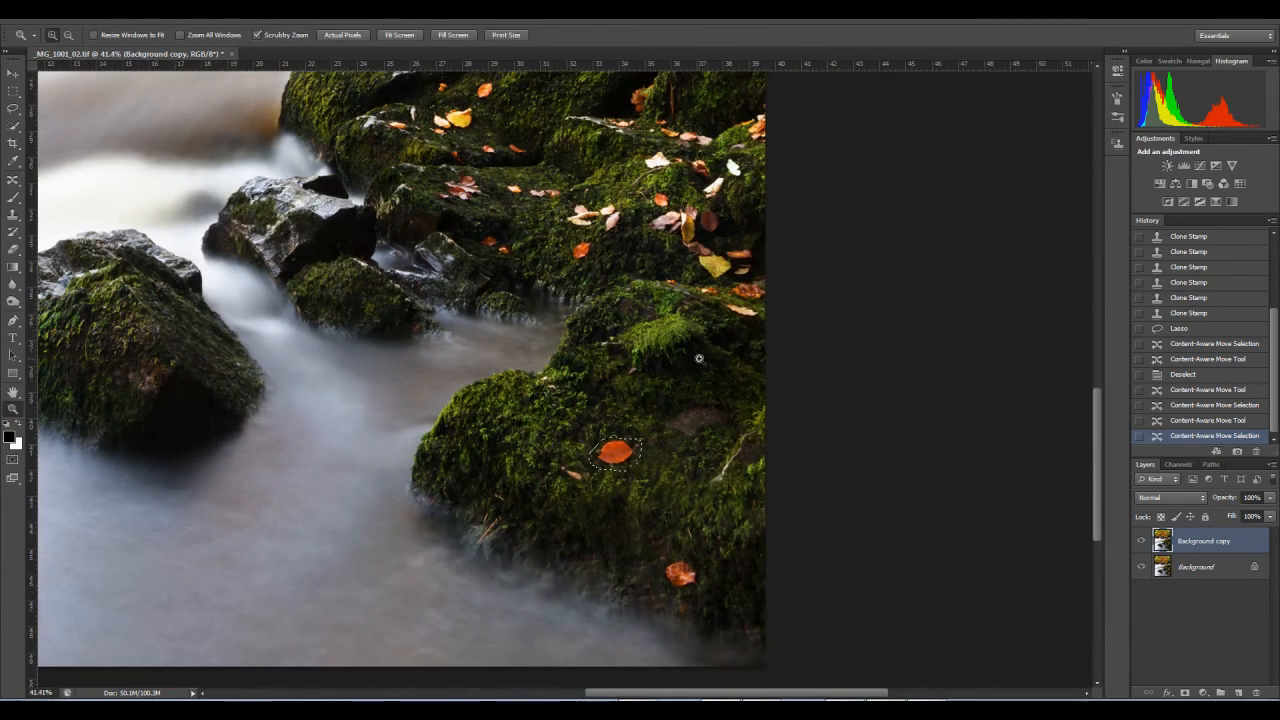
left_click_drag(650, 261, 662, 300)
right_click(514, 491)
left_click(538, 498)
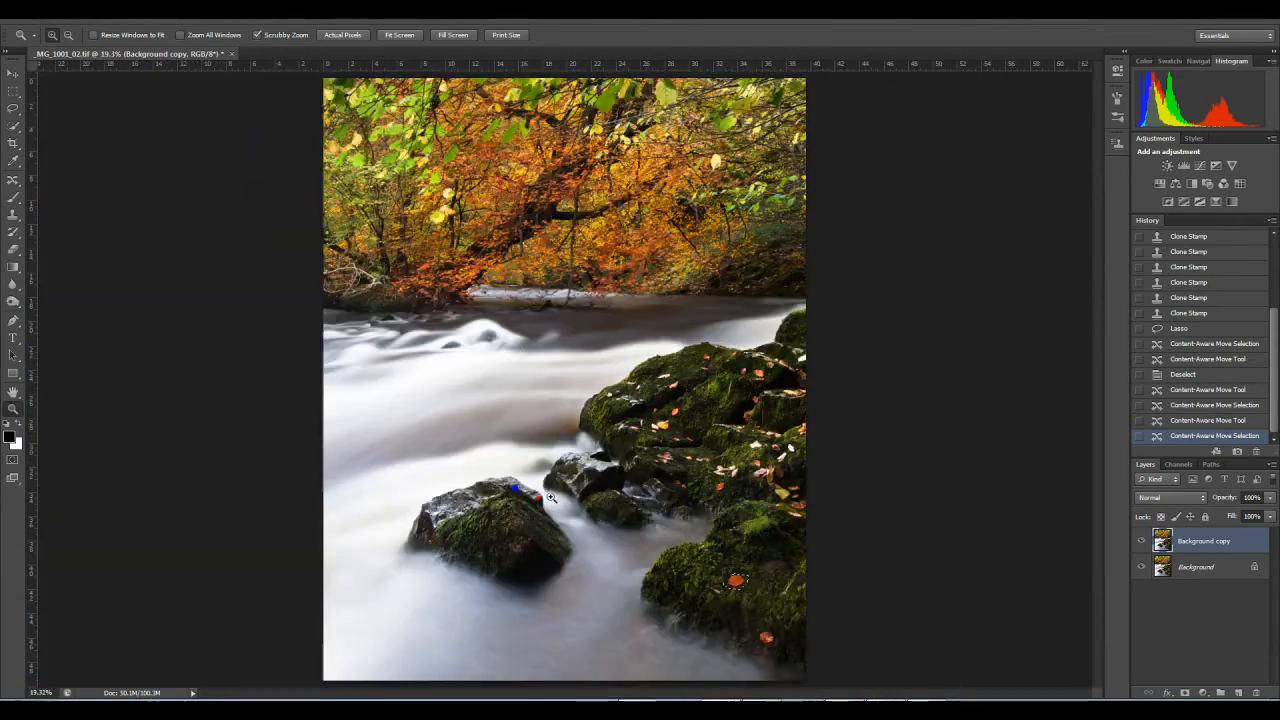
key("ctrl+d")
left_click(1141, 541)
left_click(1141, 541)
left_click(1141, 541)
left_click(1141, 541)
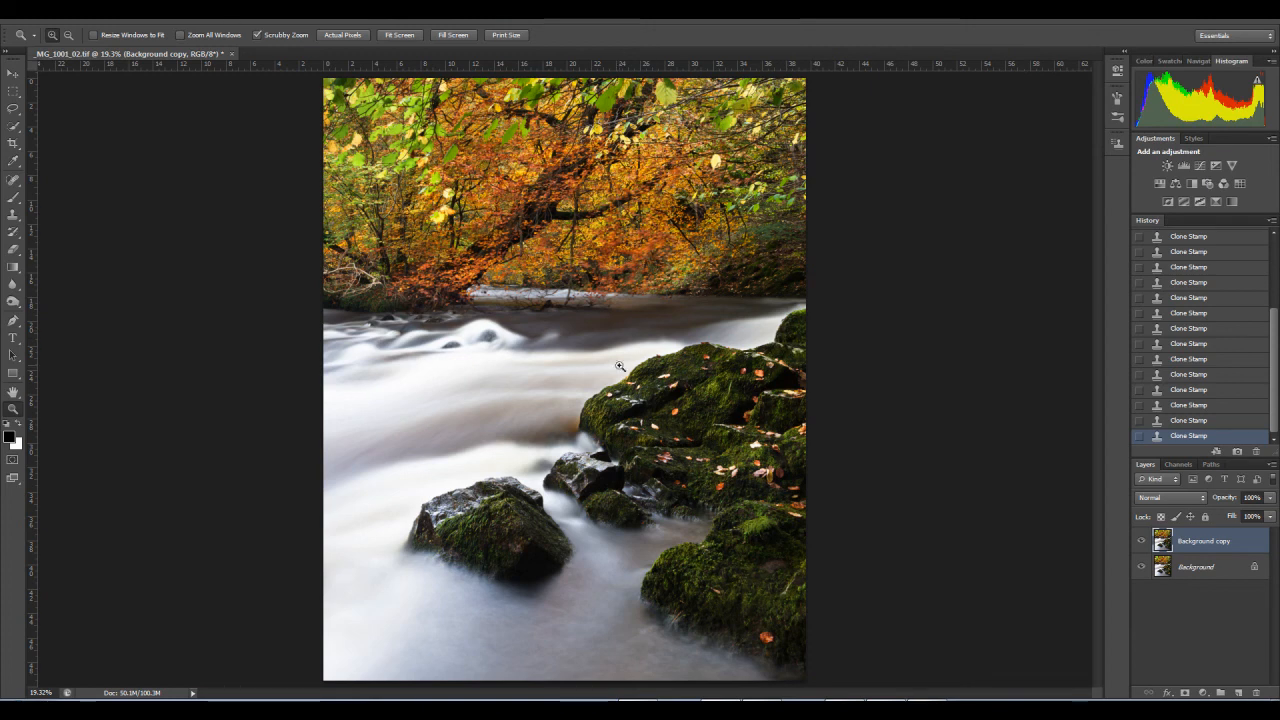
Step: Heal away the small pale upright leaf on the ledge of the large upper mossy rock with the Spot Healing Brush
left_click_drag(642, 421, 760, 421)
left_click(12, 180)
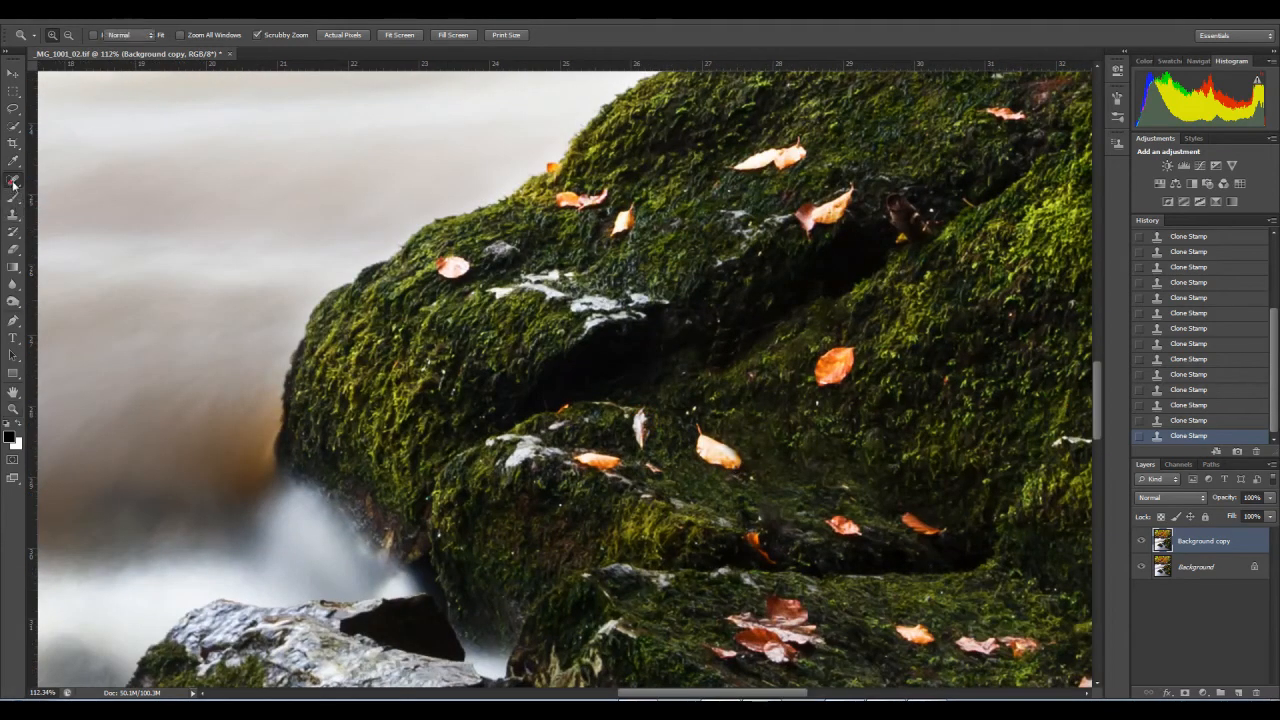
left_click_drag(642, 410, 660, 460)
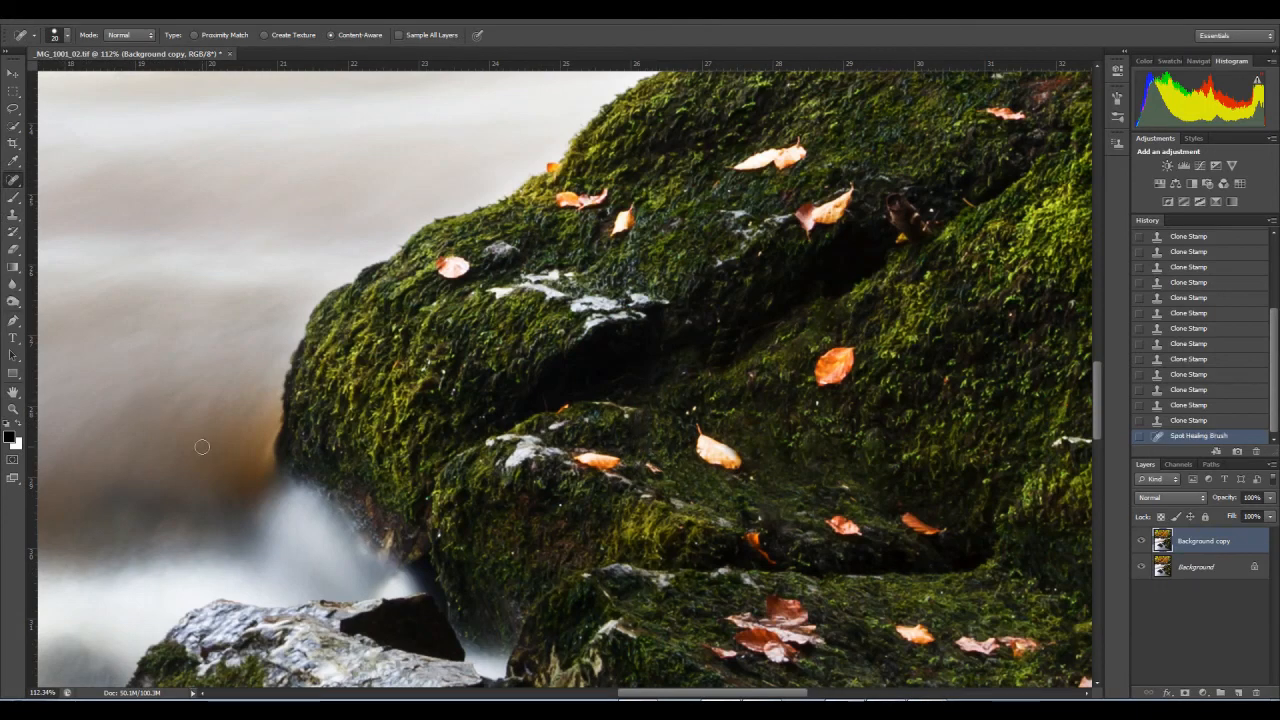
Step: Toggle the Background copy layer's visibility to compare the lower mossy rock with the original
left_click(12, 409)
left_click_drag(545, 432, 486, 432)
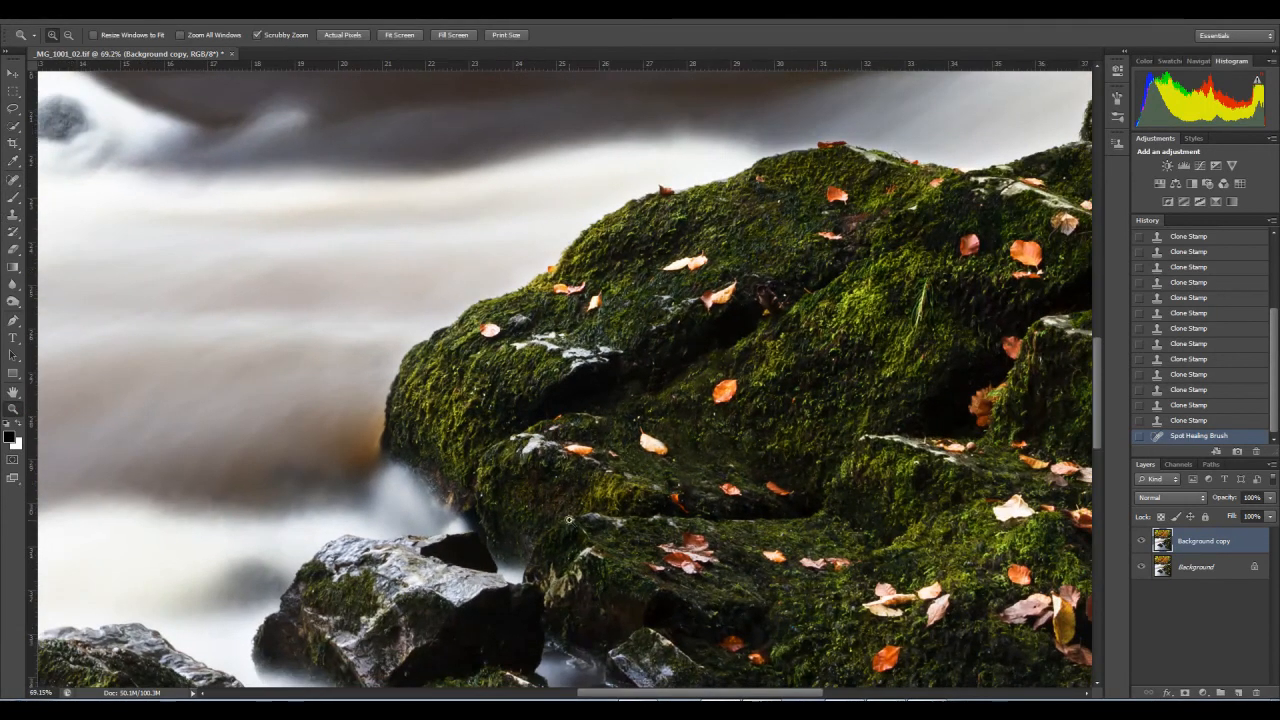
left_click_drag(602, 533, 466, 323)
left_click_drag(593, 476, 498, 248)
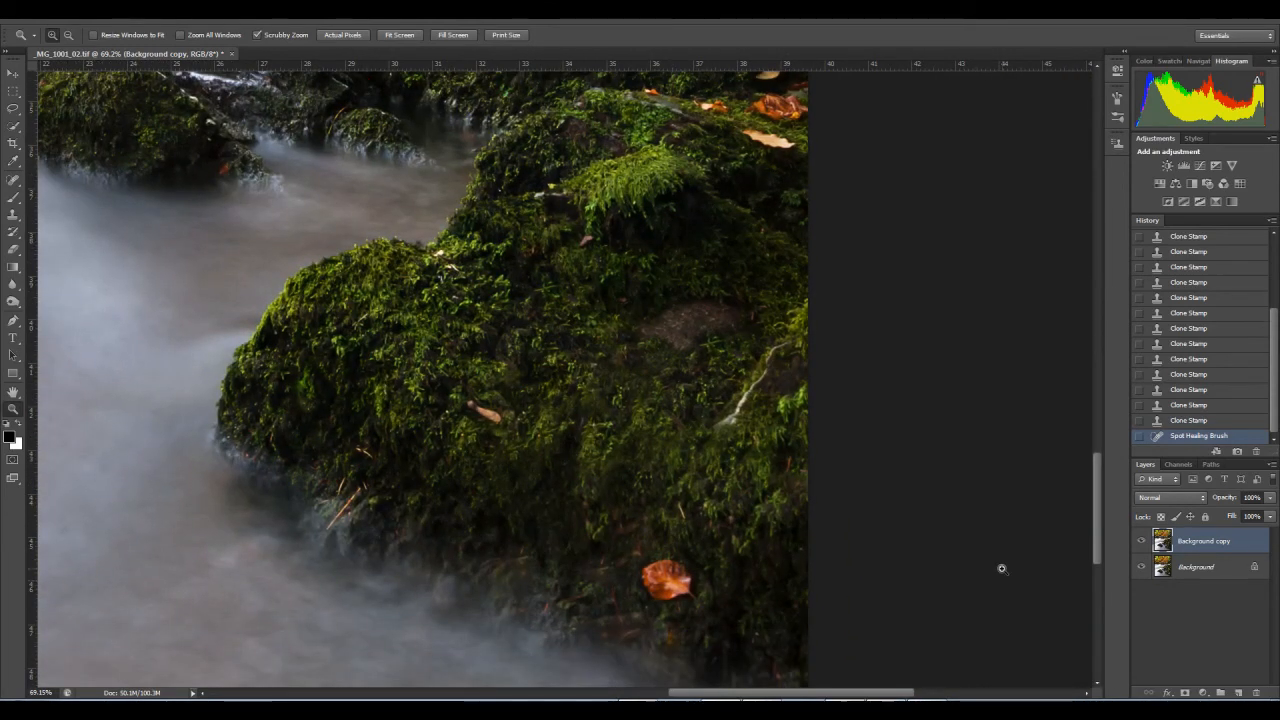
left_click(1144, 542)
left_click(1144, 542)
Step: Use the Clone Stamp to cover the uneven moss above the orange leaf with moss sampled from the rock's left side
left_click(13, 215)
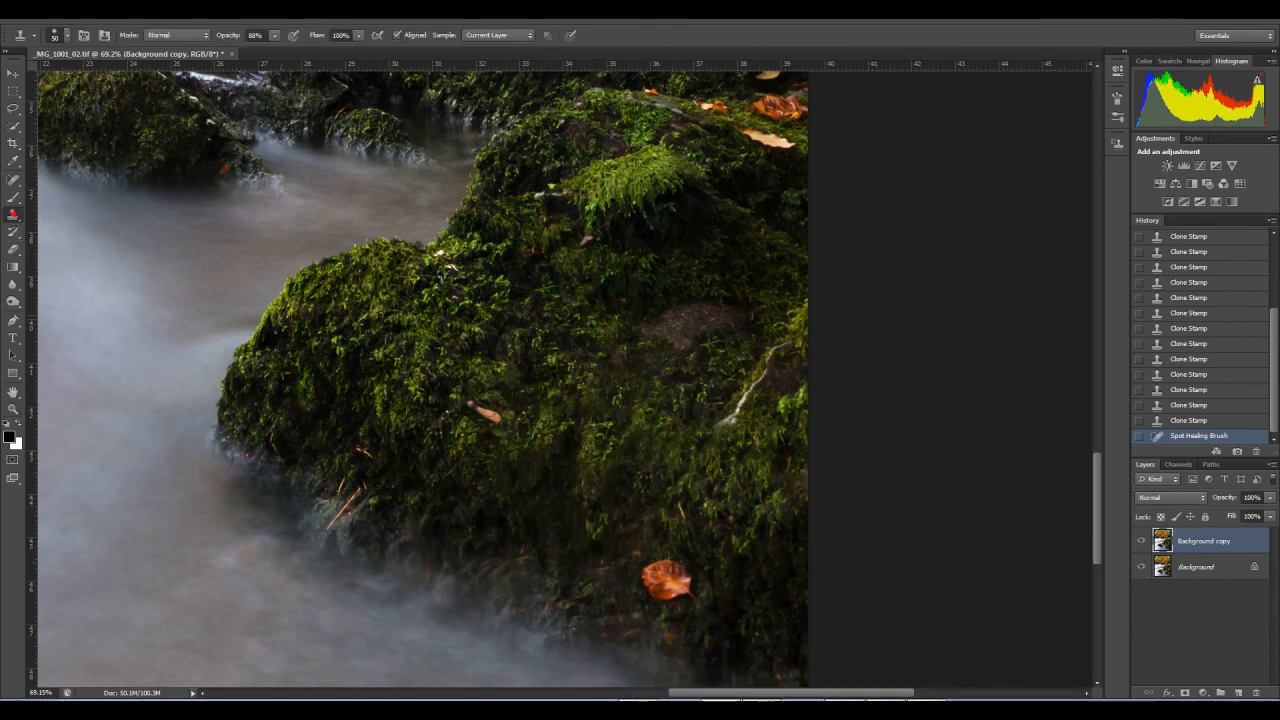
scroll(617, 481, "up", 6)
scroll(616, 474, "down", 5)
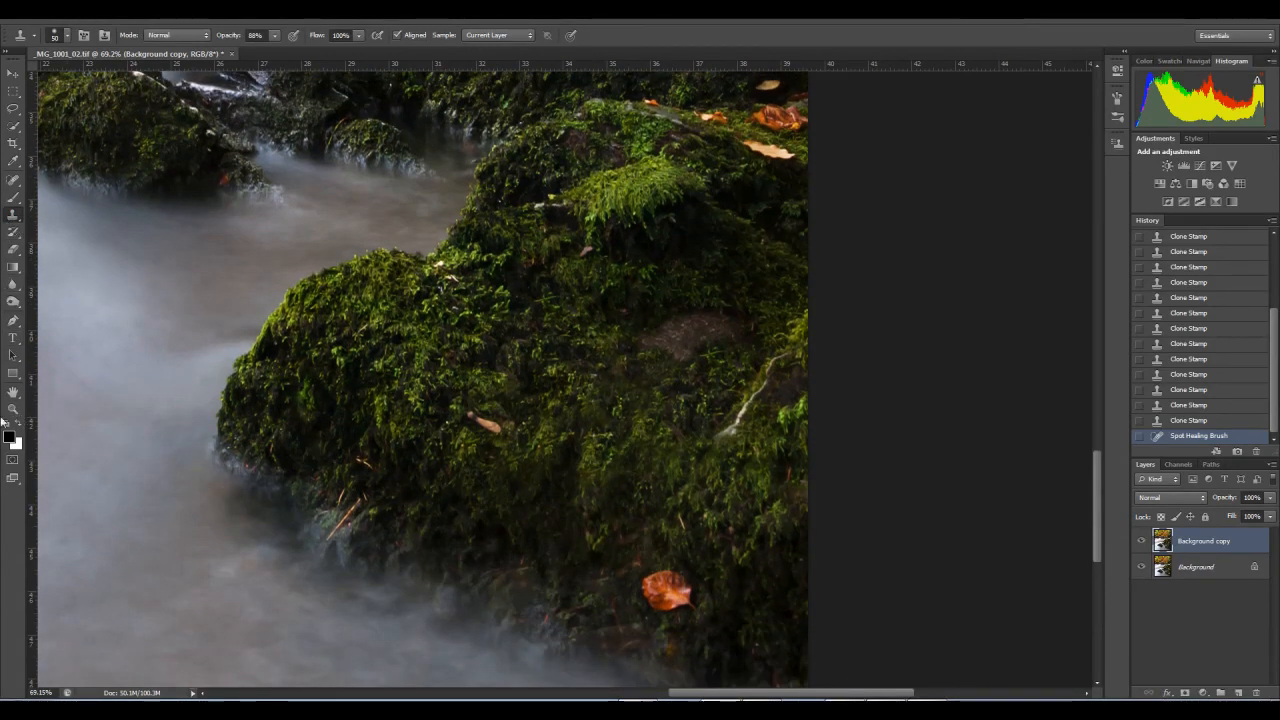
left_click(13, 408)
mouse_move(580, 488)
left_mouse_down()
mouse_move(603, 486)
mouse_move(573, 499)
left_mouse_up()
key("s")
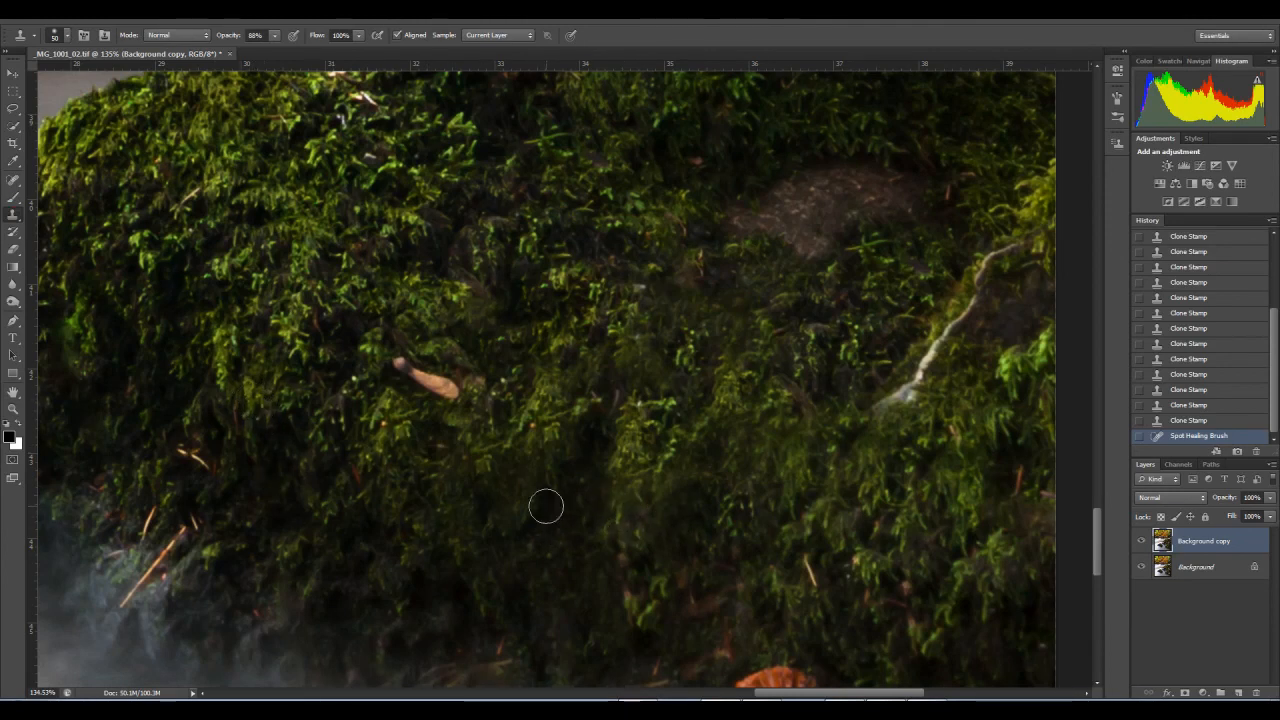
mouse_move(735, 501)
left_mouse_down()
mouse_move(711, 413)
mouse_move(710, 425)
left_mouse_up()
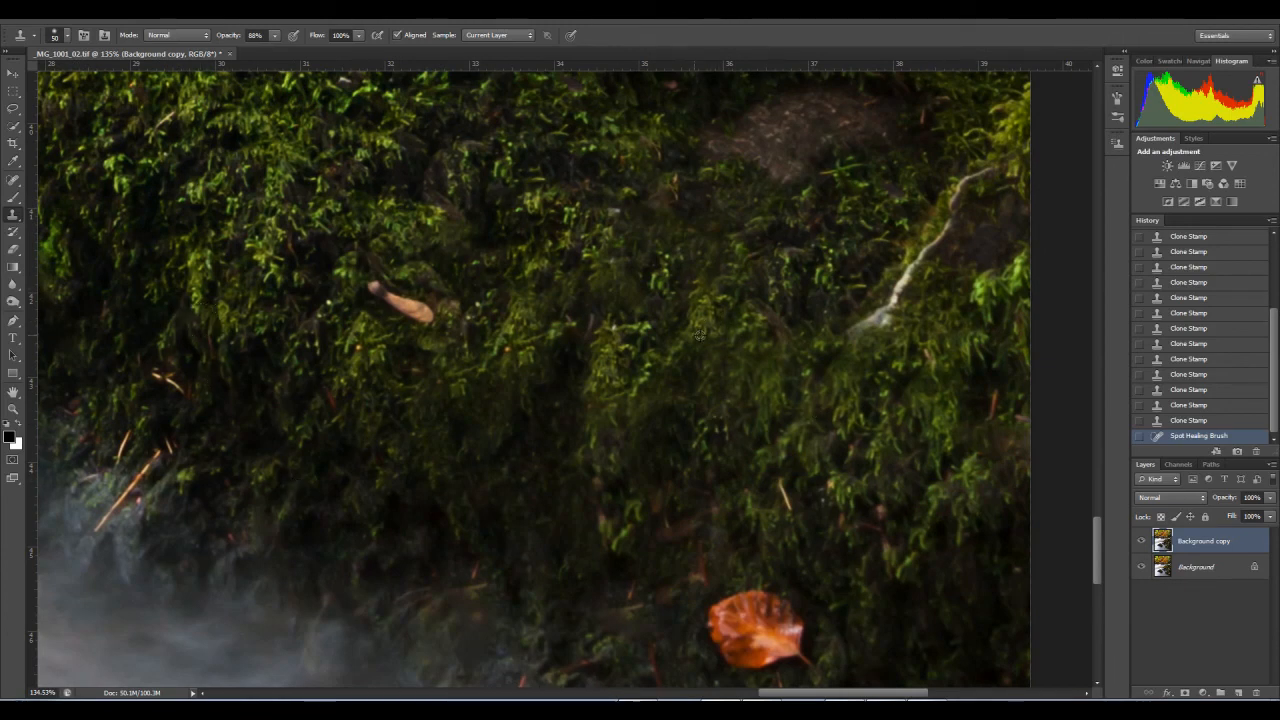
left_click(224, 323, "alt")
left_click(734, 387, "alt")
left_click(732, 377)
left_click(735, 381)
left_click(735, 368)
left_click(733, 363)
left_click(733, 366)
left_click(740, 372)
left_click(742, 375)
left_click(732, 383)
left_click(732, 396)
left_click(722, 409)
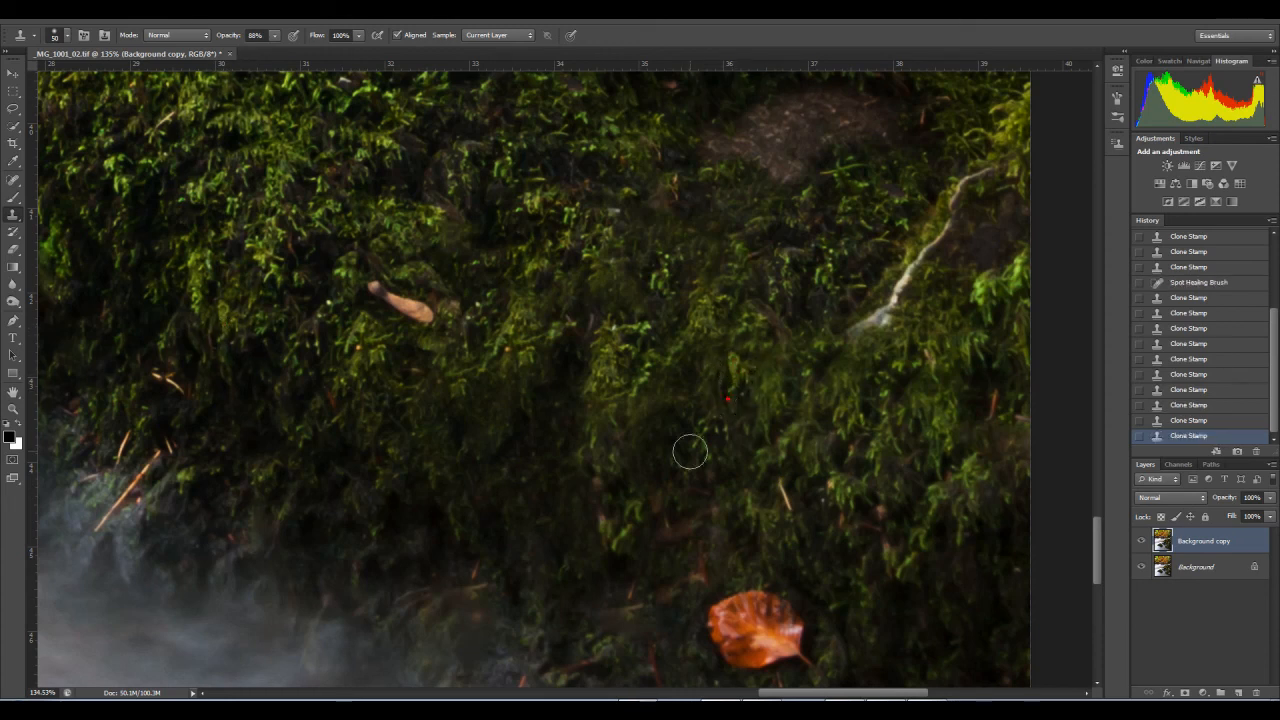
Step: Clone moss over the patchy spots between the small brown leaf and the bare brown patch on the lower rock
left_click_drag(695, 416, 583, 453)
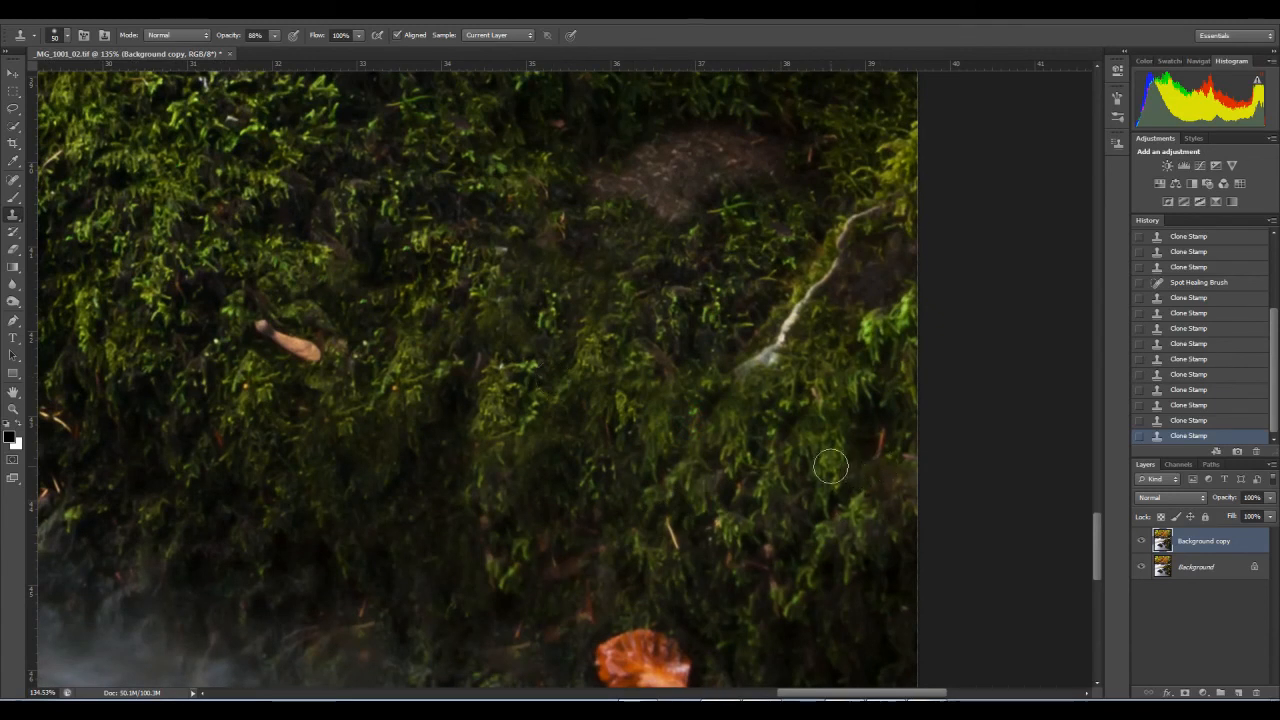
mouse_move(537, 462)
left_mouse_down()
mouse_move(617, 462)
mouse_move(657, 480)
mouse_move(703, 543)
left_mouse_up()
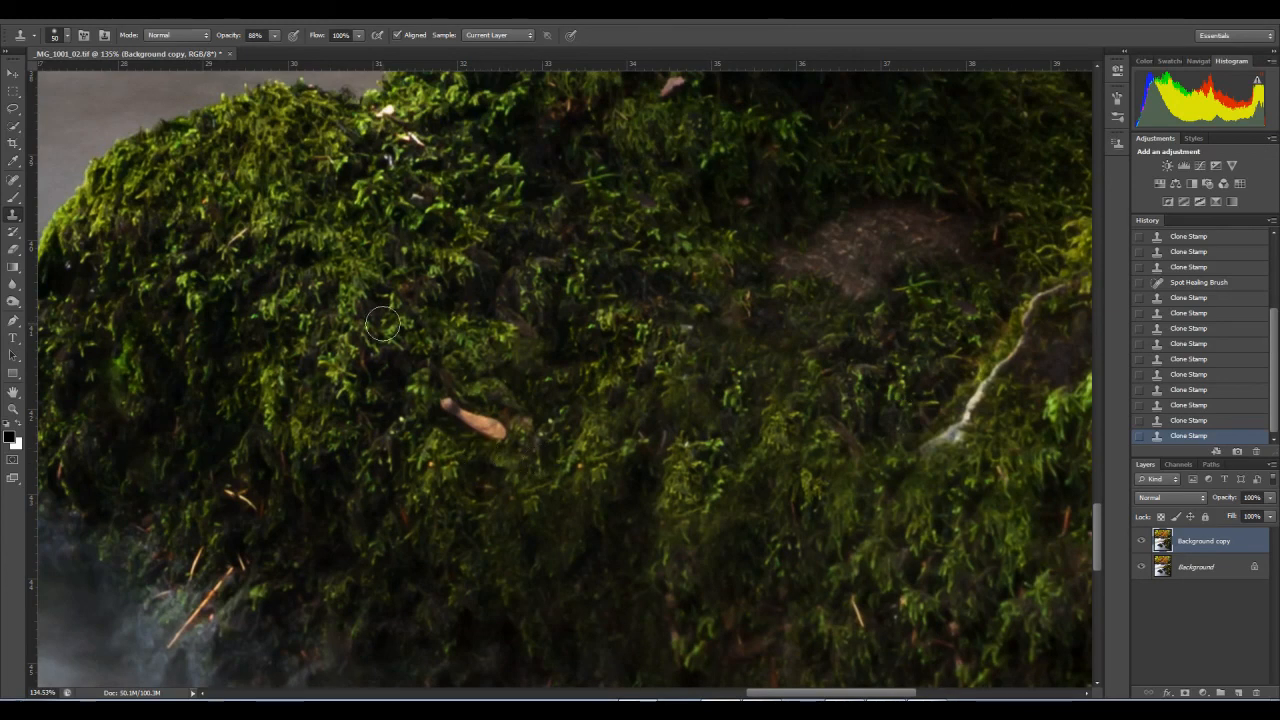
left_click(688, 389)
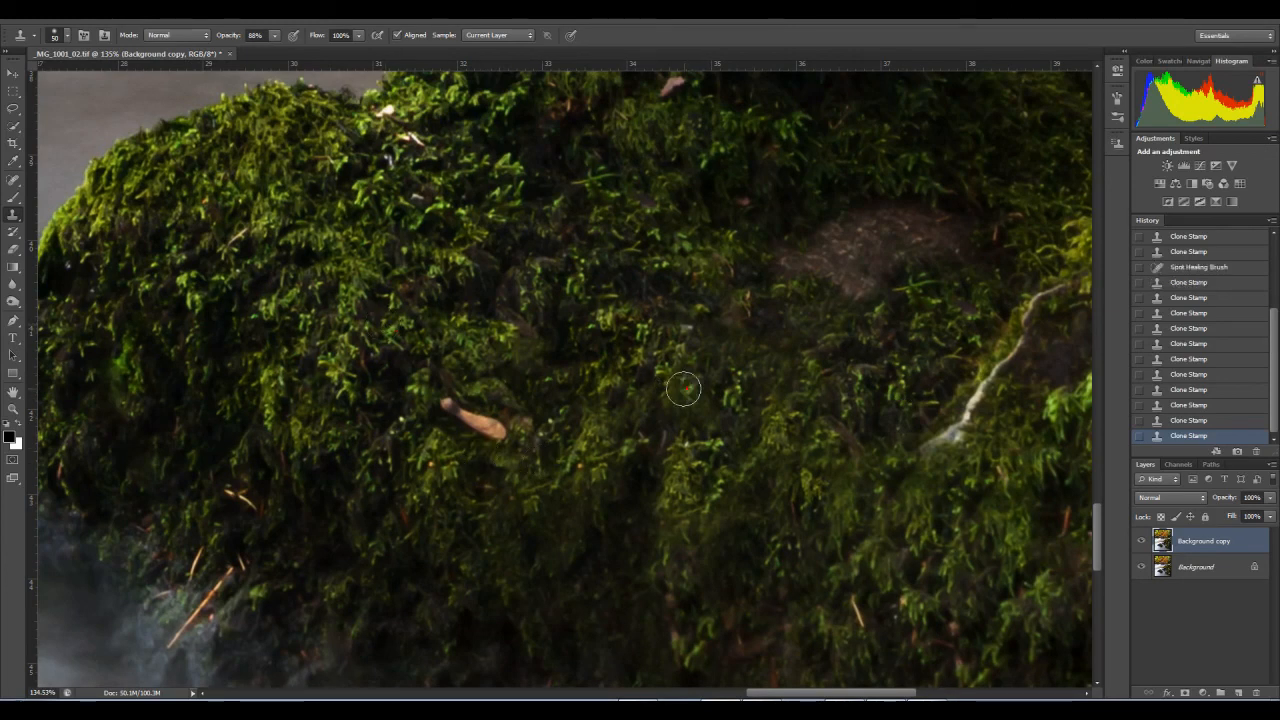
left_click(747, 356)
mouse_move(669, 480)
left_mouse_down()
mouse_move(652, 416)
mouse_move(634, 436)
left_mouse_up()
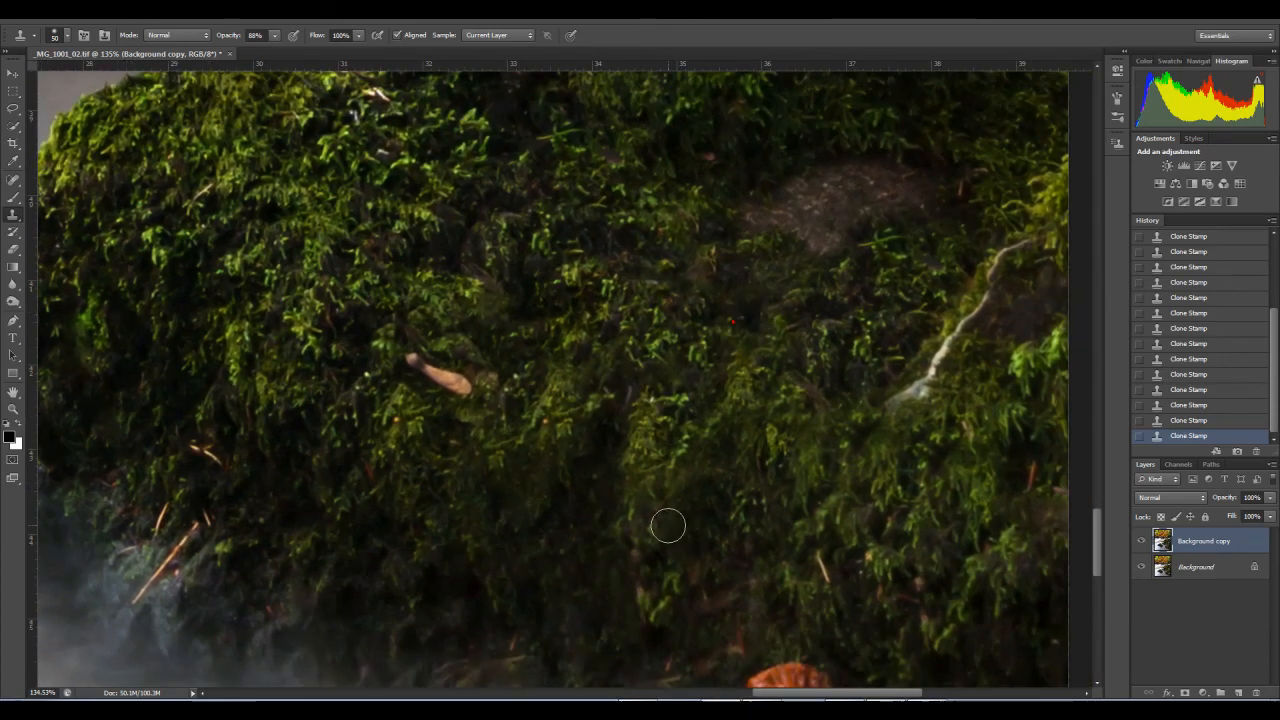
Step: Clone moss from the rock's left side over the dark area below and right of the small brown leaf
left_click_drag(666, 523, 694, 417)
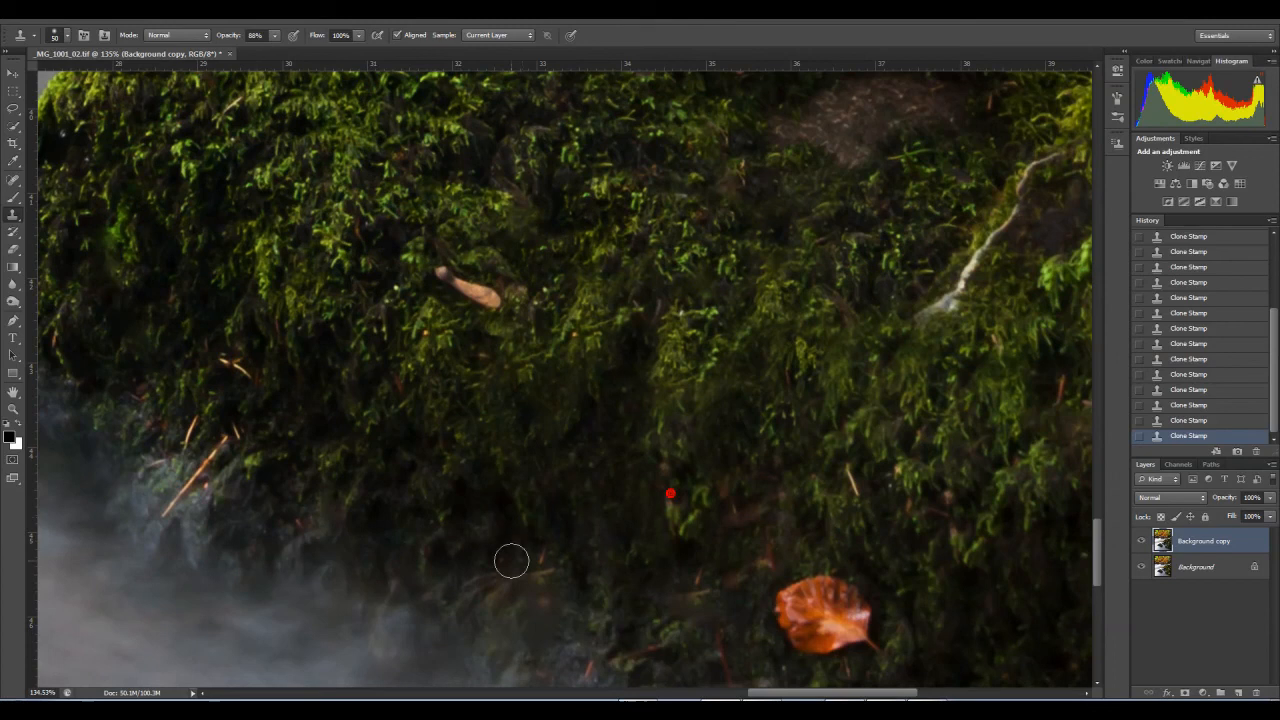
left_click(314, 366, "alt")
mouse_move(532, 404)
left_mouse_down()
mouse_move(531, 436)
mouse_move(548, 374)
left_mouse_up()
left_click(566, 426)
left_click(577, 386)
left_click(615, 378)
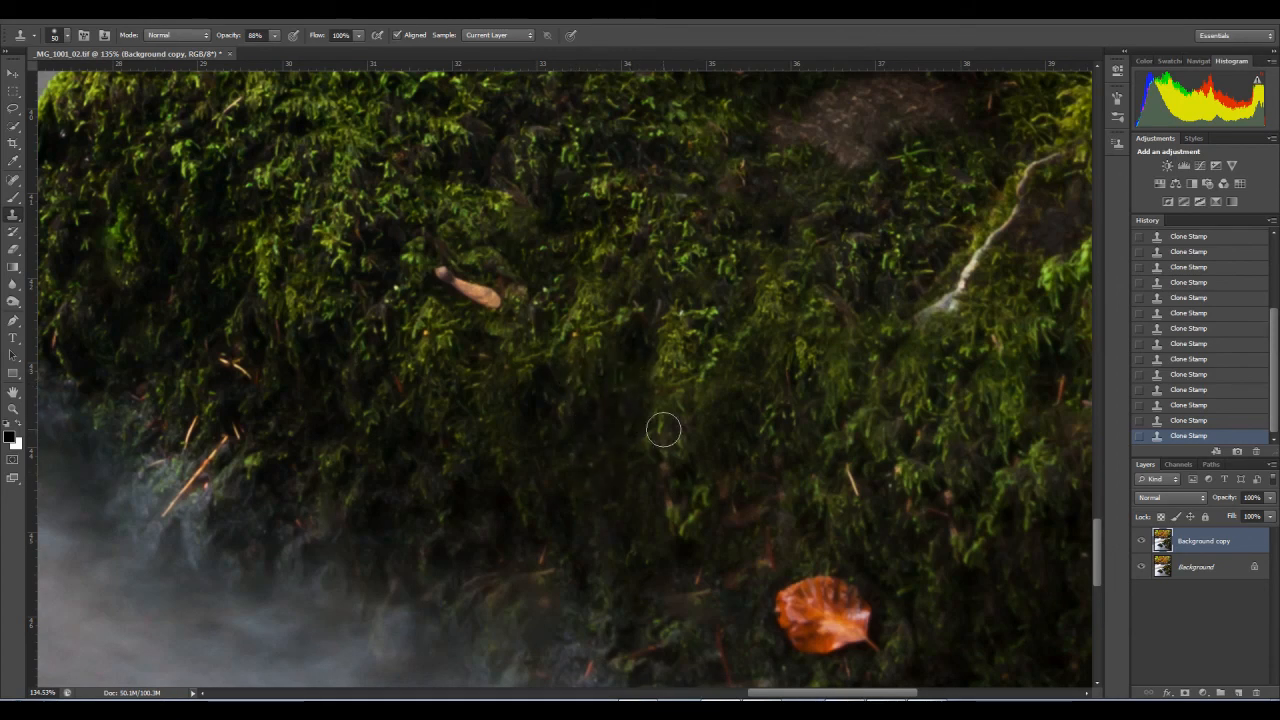
Step: Spot-heal the thin twigs along the lower rock's left waterline and the small brown and pale specks beside the bright moss tuft
left_click_drag(646, 370, 714, 564)
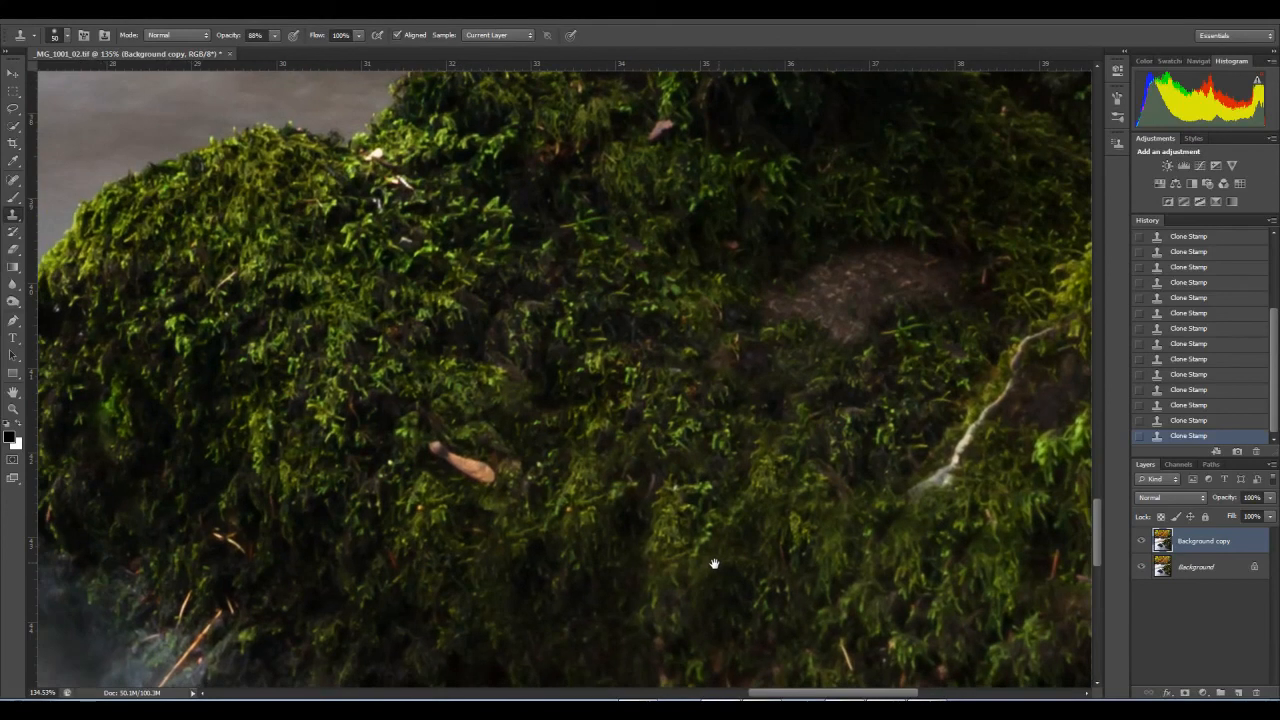
left_click(13, 409)
left_click_drag(482, 419, 403, 412)
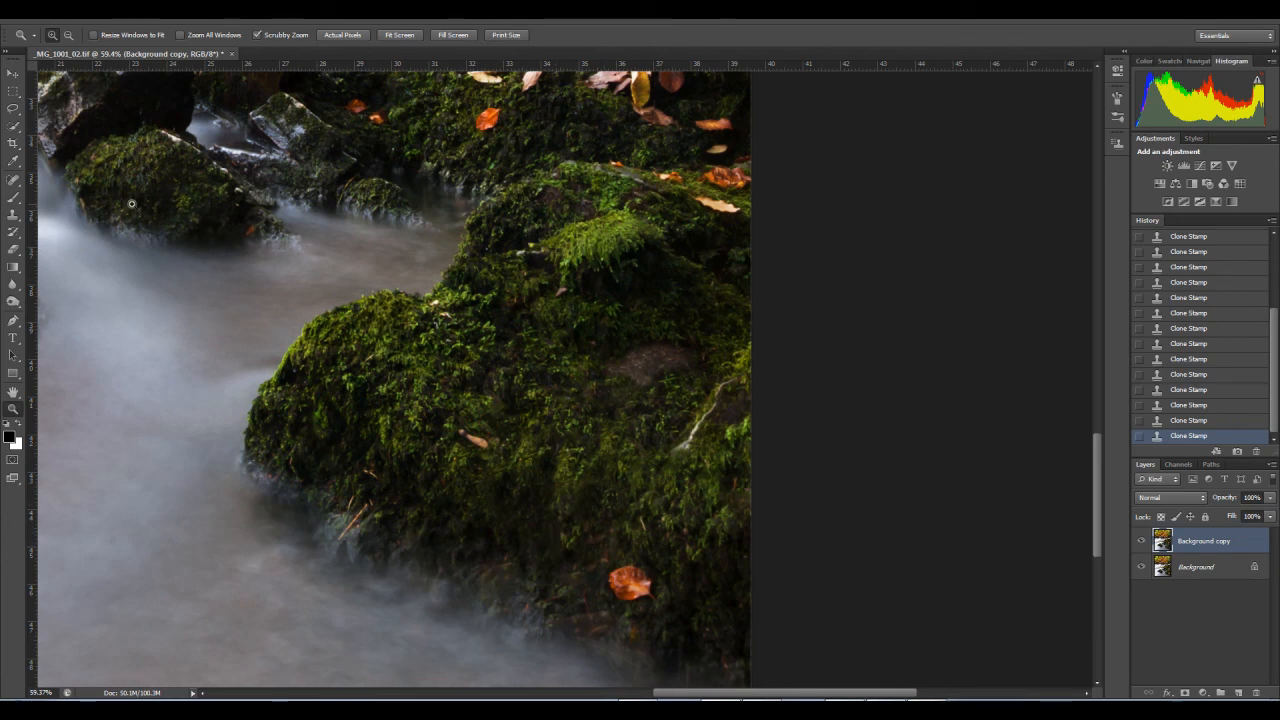
left_click(13, 180)
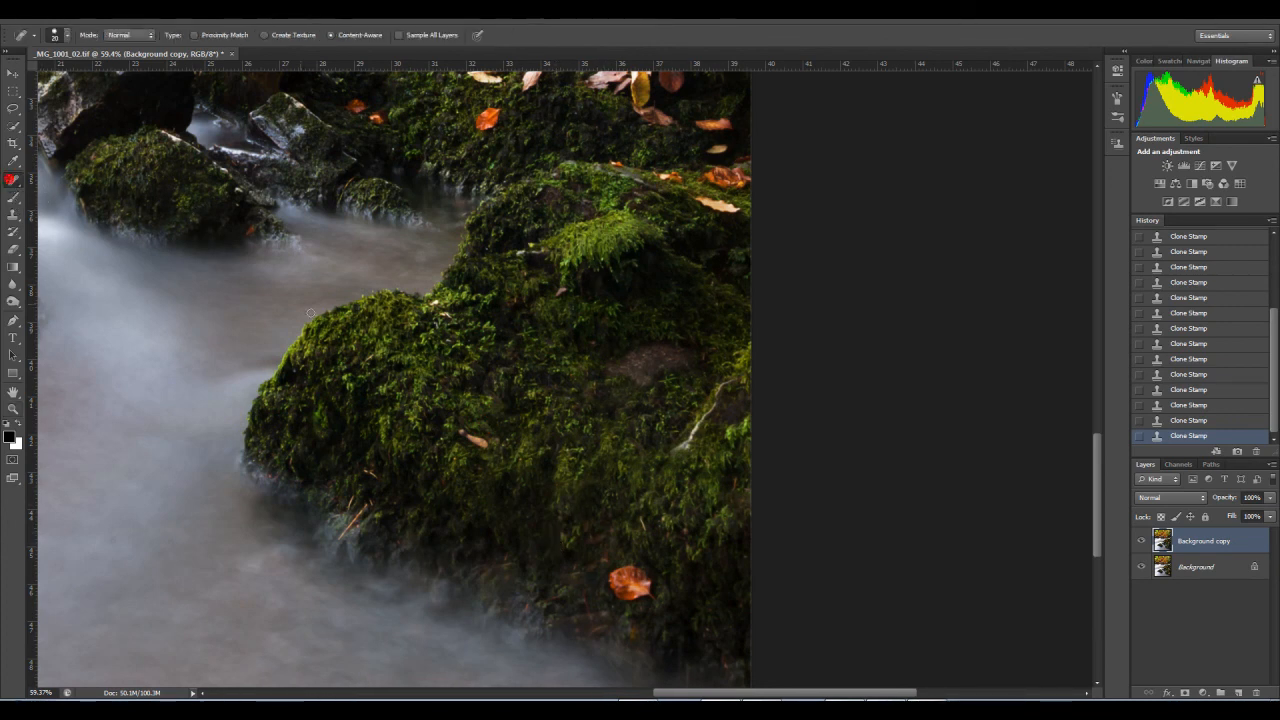
left_click(349, 508)
left_click_drag(338, 536, 357, 514)
left_click(370, 502)
left_click(378, 479)
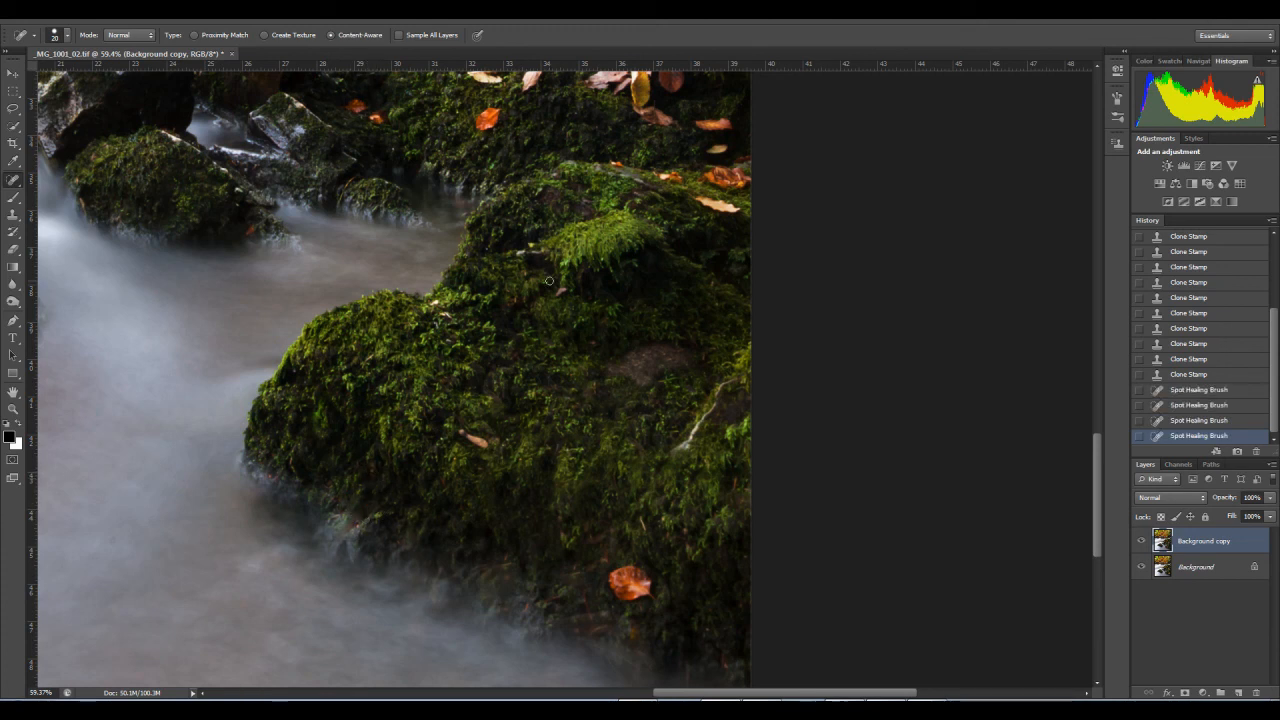
left_click(558, 292)
left_click(532, 243)
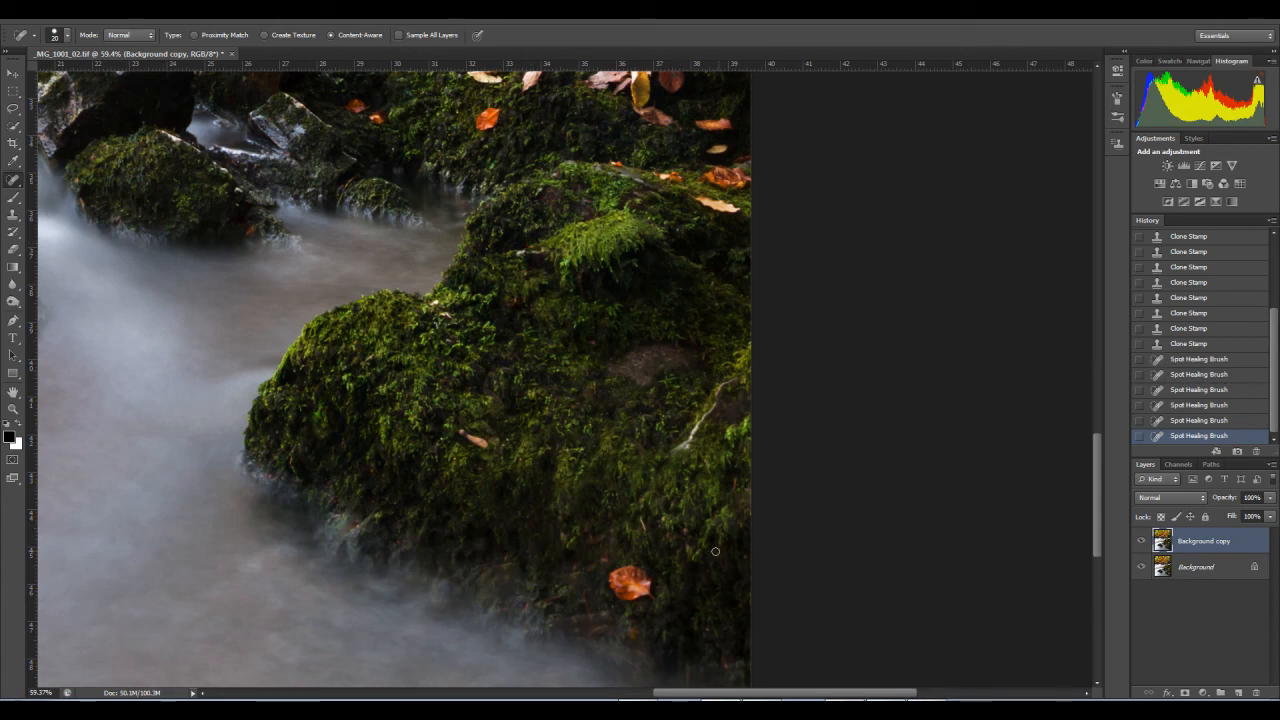
Step: Hide and show the Background copy layer to compare the cleaned-up lower rock with the original across the full image
left_click(13, 408)
left_click_drag(519, 462, 446, 492)
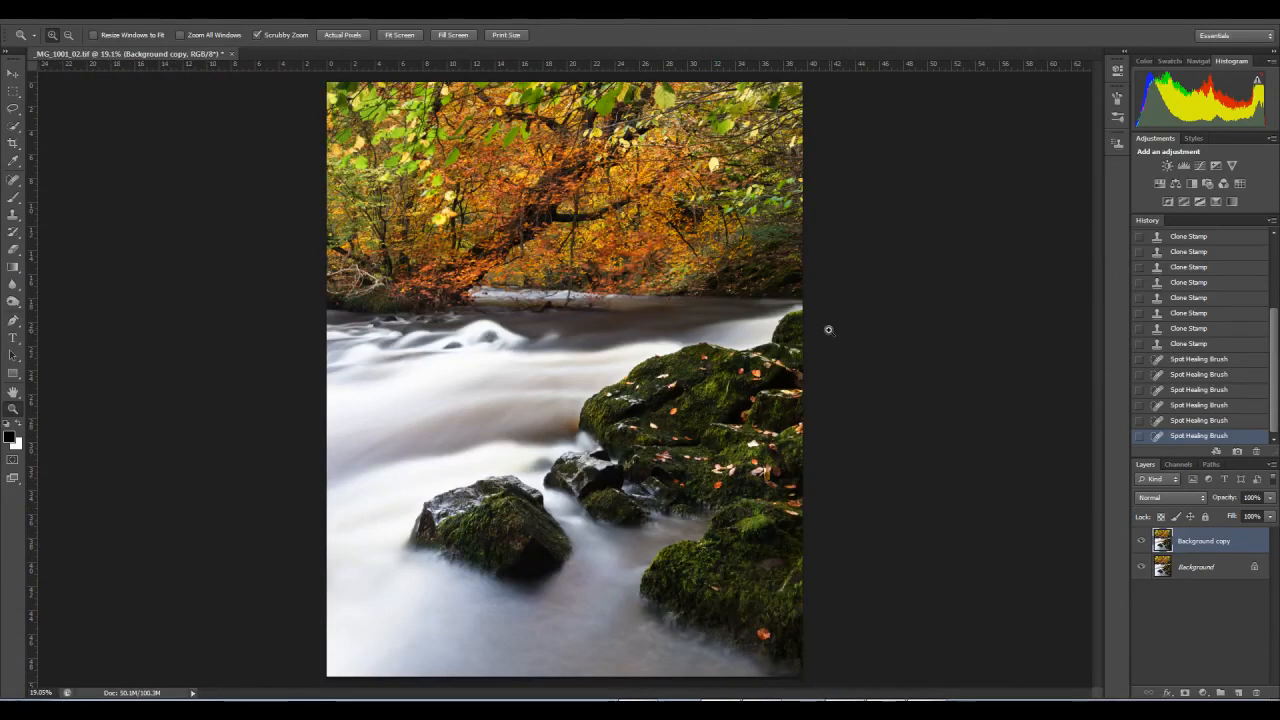
left_click(1141, 541)
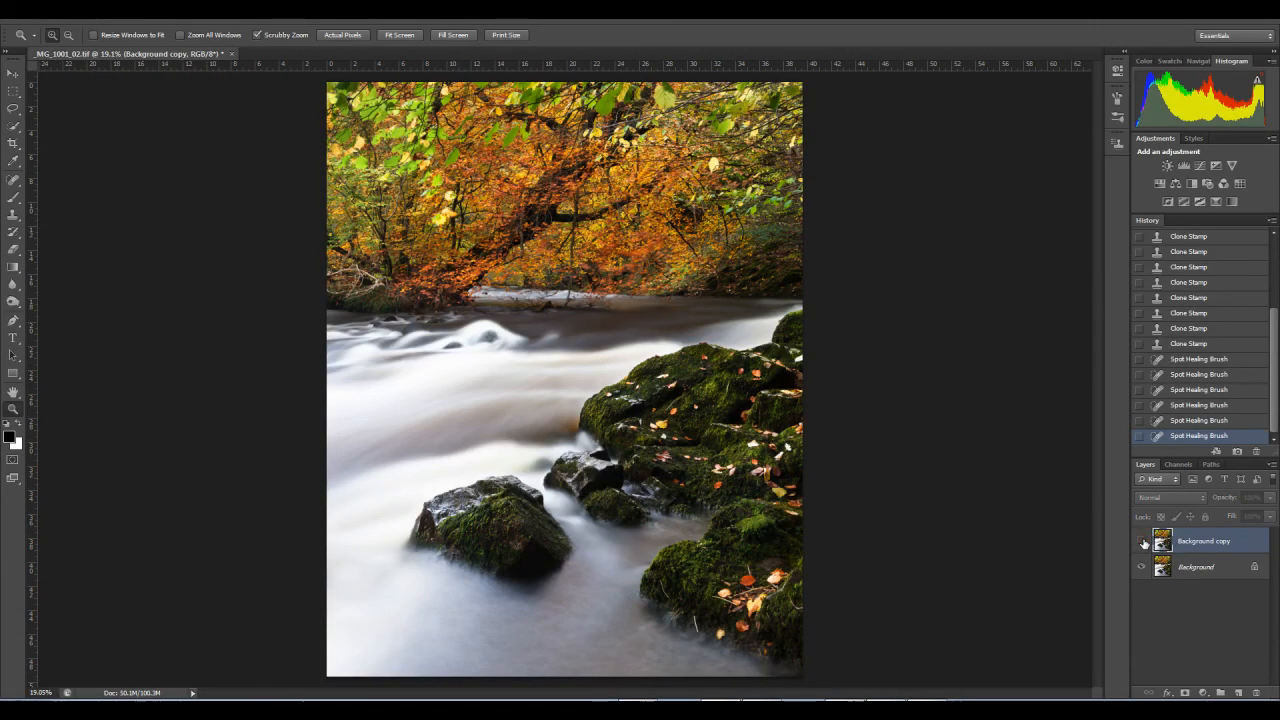
left_click(1141, 541)
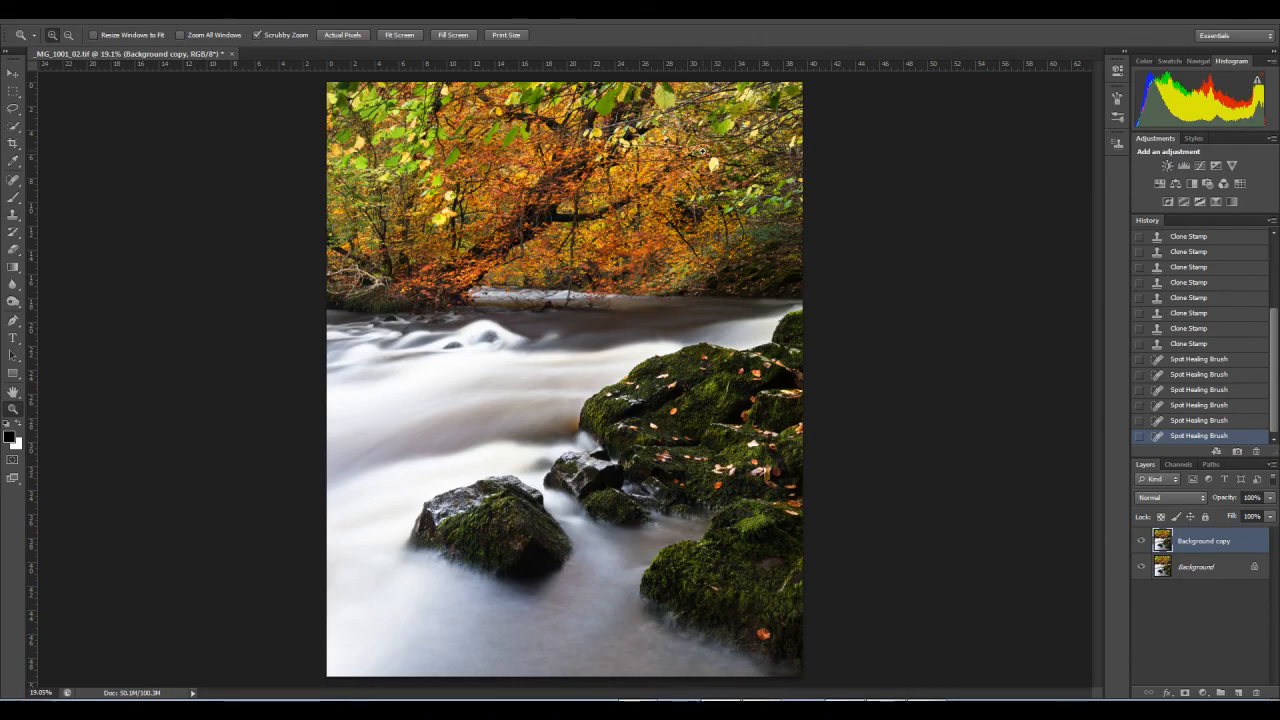
Step: Clone nearby foliage over the top edge of the large pale yellow leaf, using a smaller Clone Stamp brush at 48% opacity
left_click_drag(697, 130, 762, 276)
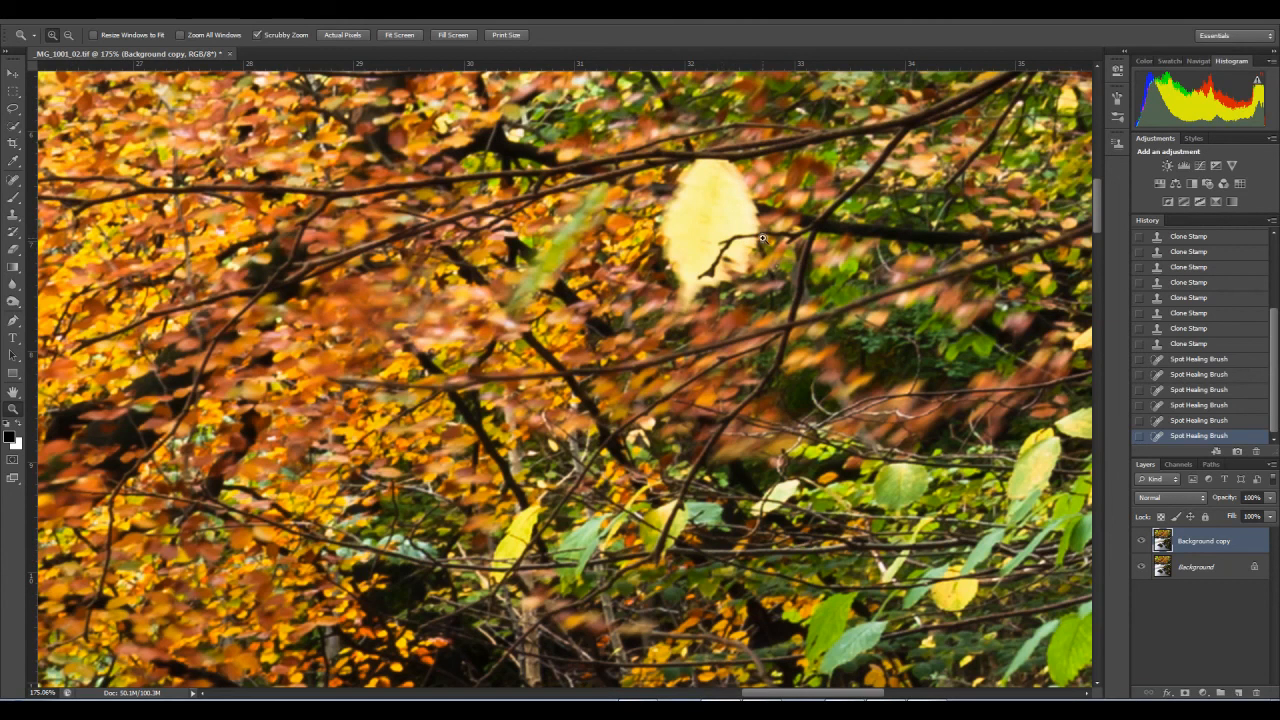
left_click(13, 216)
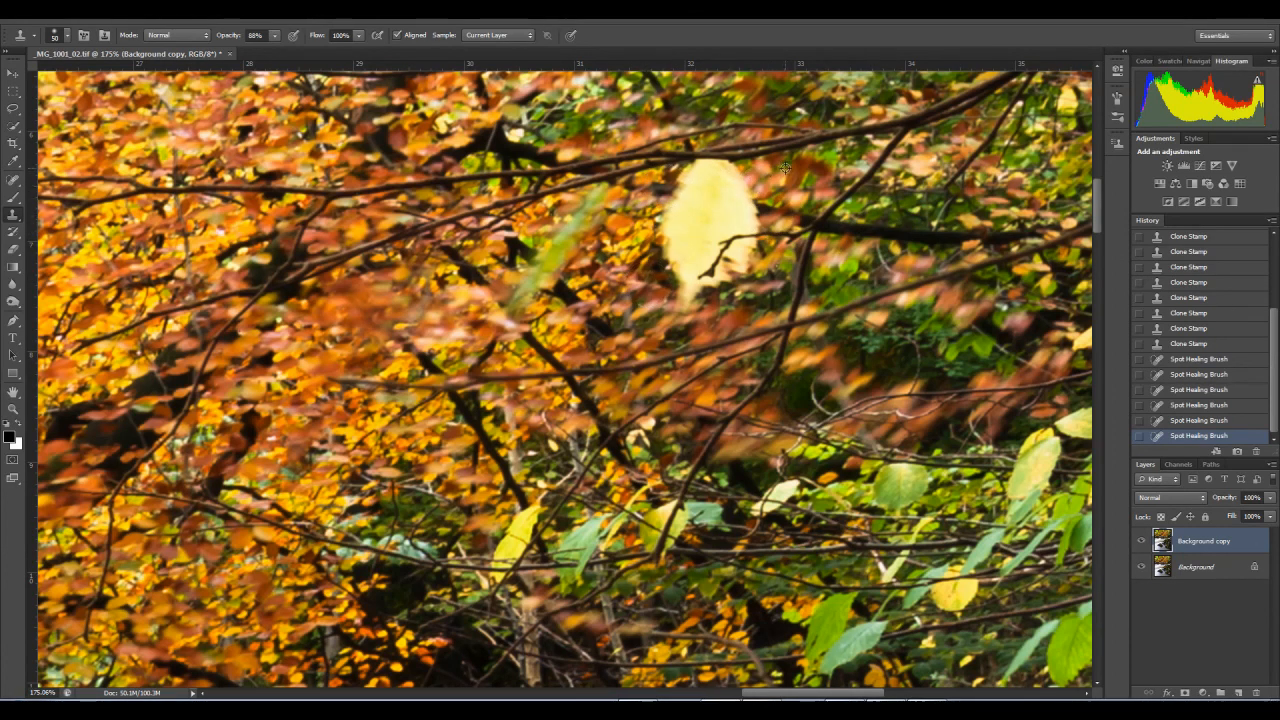
left_click(273, 38)
key("[")
left_click(736, 170)
left_click(735, 169)
left_click(732, 168)
left_click(728, 168)
left_click(724, 167)
double_click(719, 166)
left_click(717, 166)
double_click(722, 166)
left_click(722, 166)
left_click(716, 168)
left_click(713, 168)
left_click(738, 177)
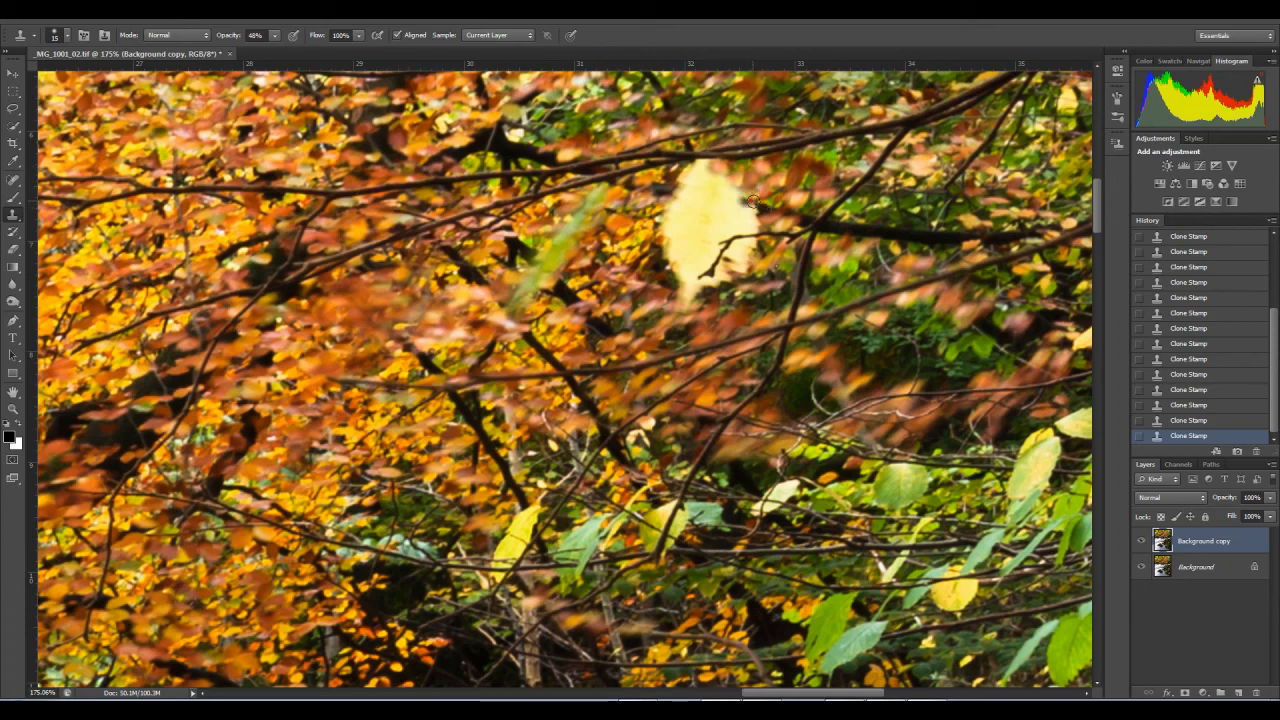
Step: Clone dark twig detail and orange foliage over the upper and left parts of the large pale yellow leaf
left_click(776, 205, "alt")
left_click(727, 194, "alt")
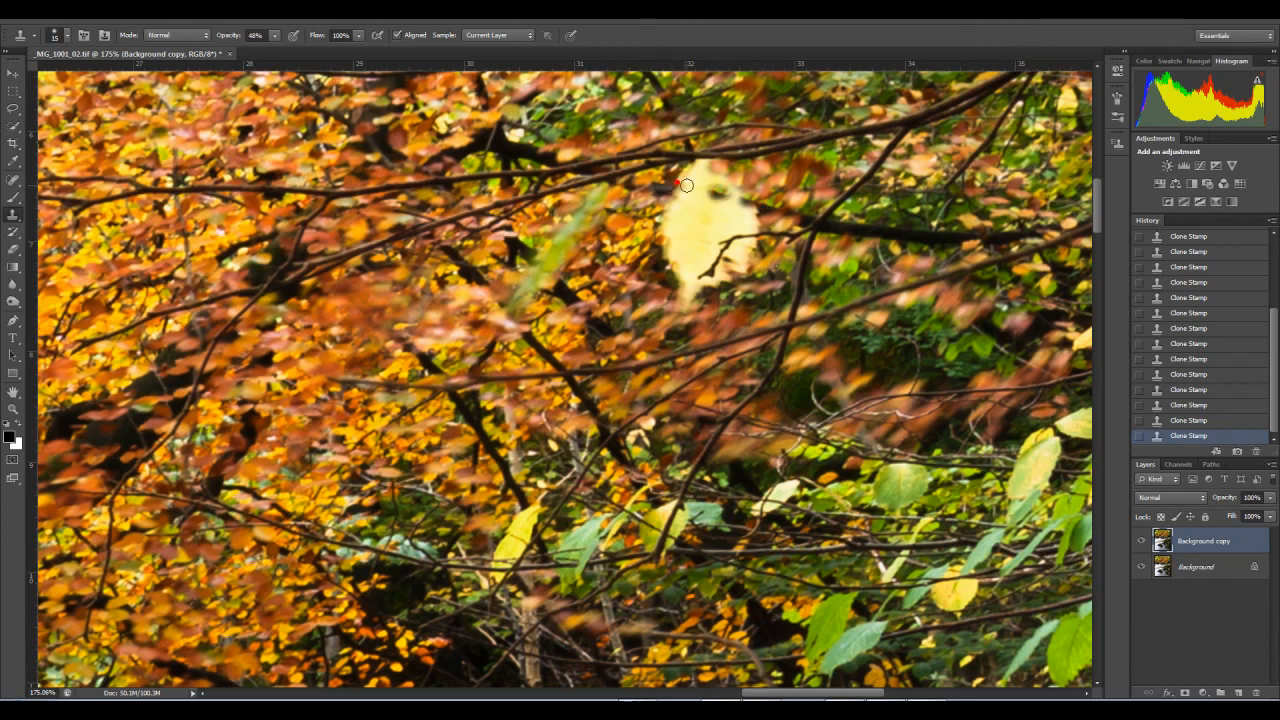
left_click(689, 186, "alt")
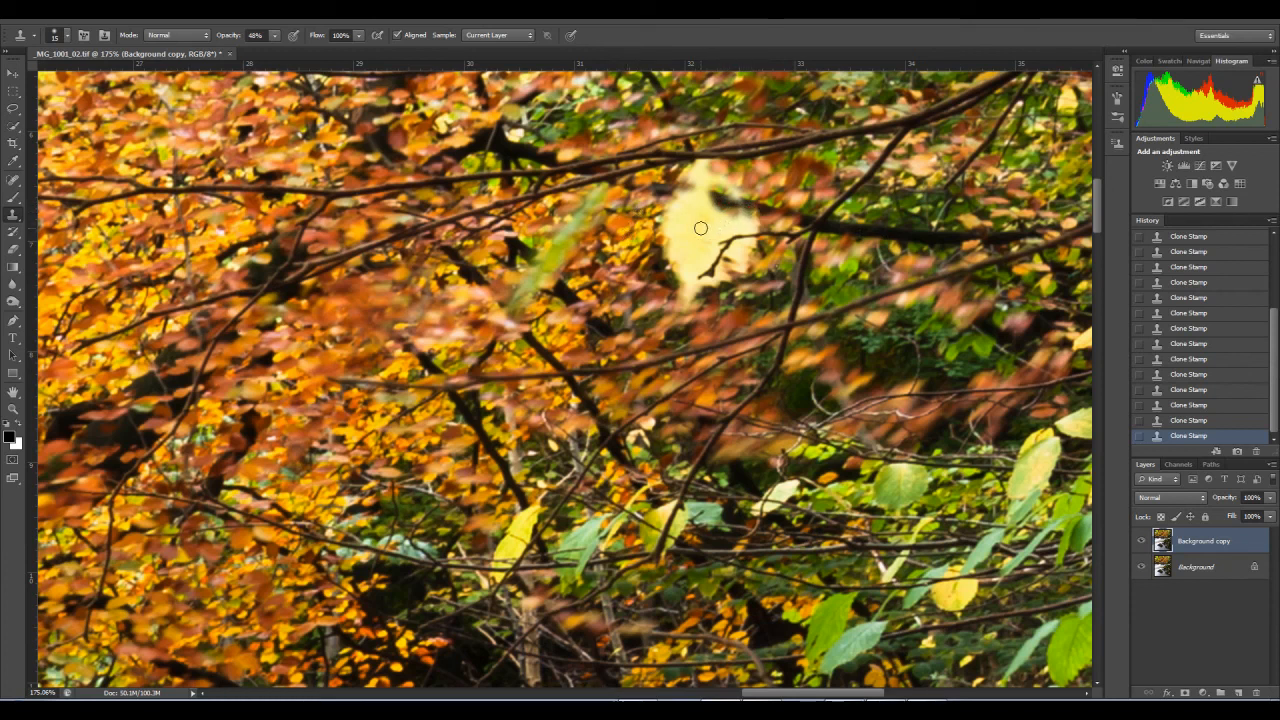
mouse_move(682, 229)
left_mouse_down()
mouse_move(713, 222)
mouse_move(674, 248)
mouse_move(693, 261)
mouse_move(664, 285)
mouse_move(683, 299)
mouse_move(676, 280)
mouse_move(699, 211)
mouse_move(735, 176)
mouse_move(760, 173)
mouse_move(706, 194)
mouse_move(697, 180)
mouse_move(687, 193)
mouse_move(773, 193)
mouse_move(738, 181)
mouse_move(763, 177)
mouse_move(718, 191)
mouse_move(742, 202)
mouse_move(704, 232)
left_mouse_up()
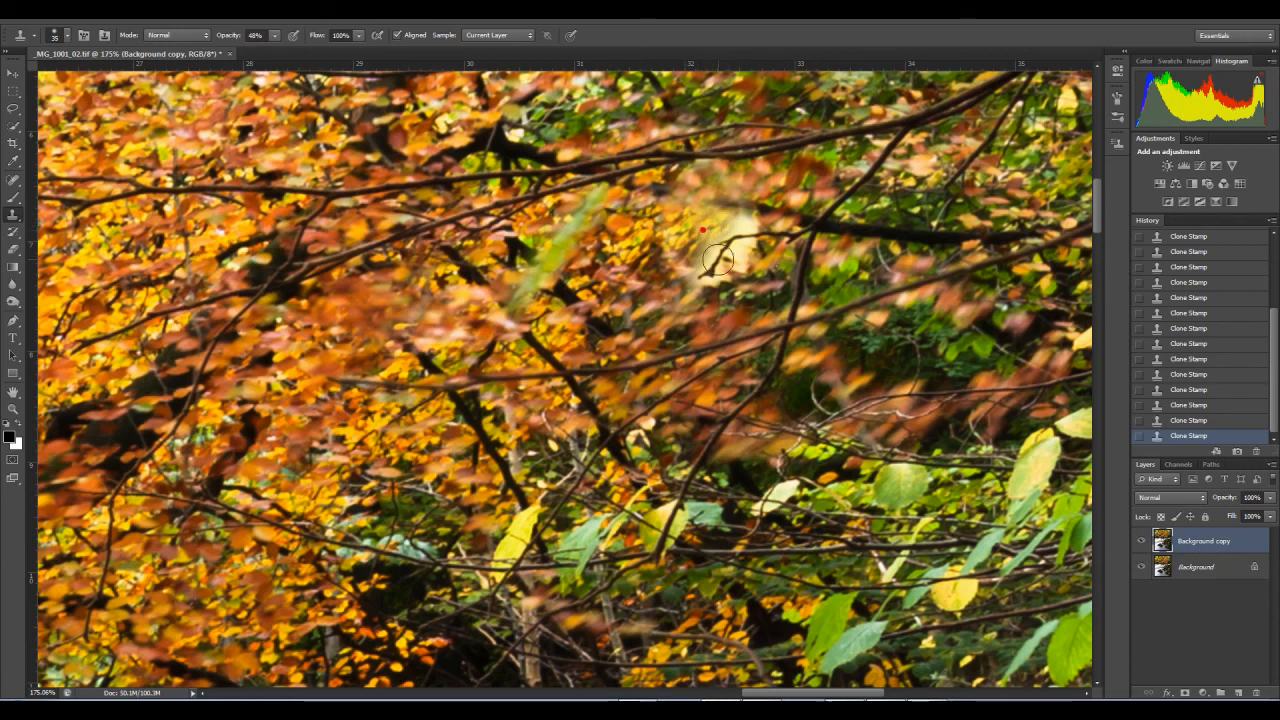
Step: Clone over the pale leaf's remaining right edge just above the dark twig with a size 10 brush
key("bracketleft")
key("bracketleft")
key("bracketleft")
key("bracketleft")
key("bracketleft")
left_click_drag(755, 226, 755, 227)
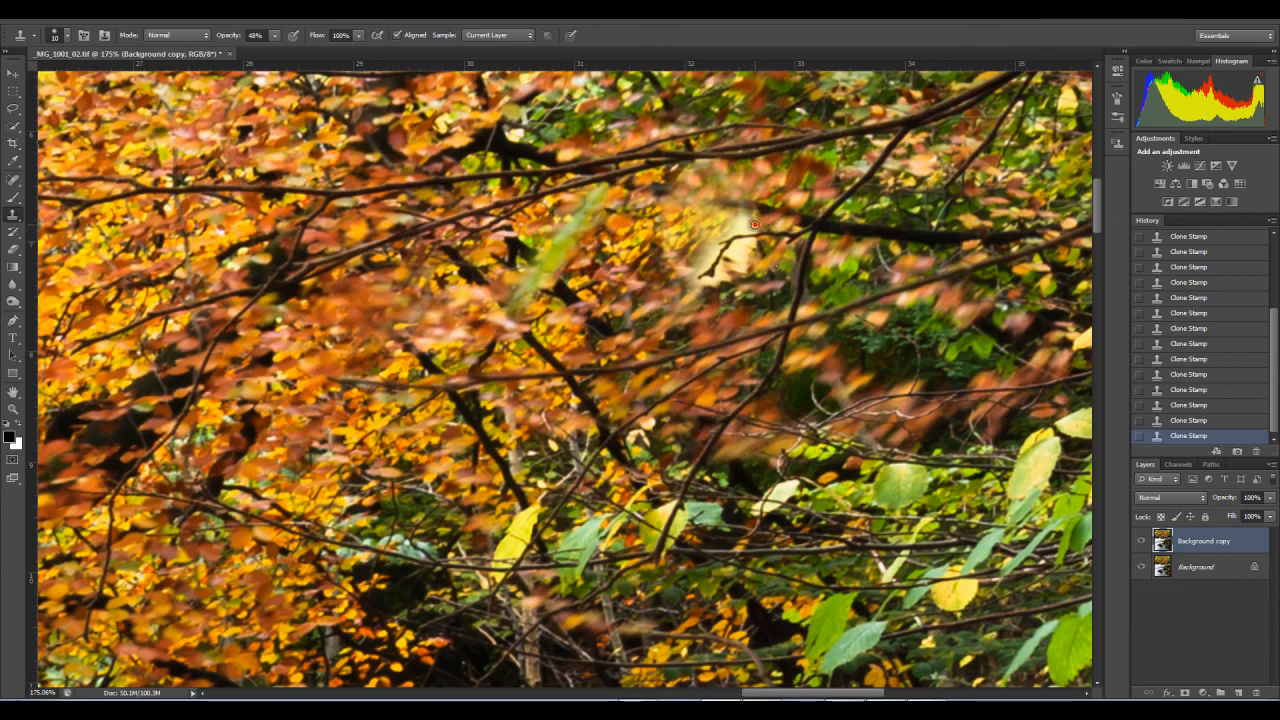
left_click(736, 220)
left_click(741, 223)
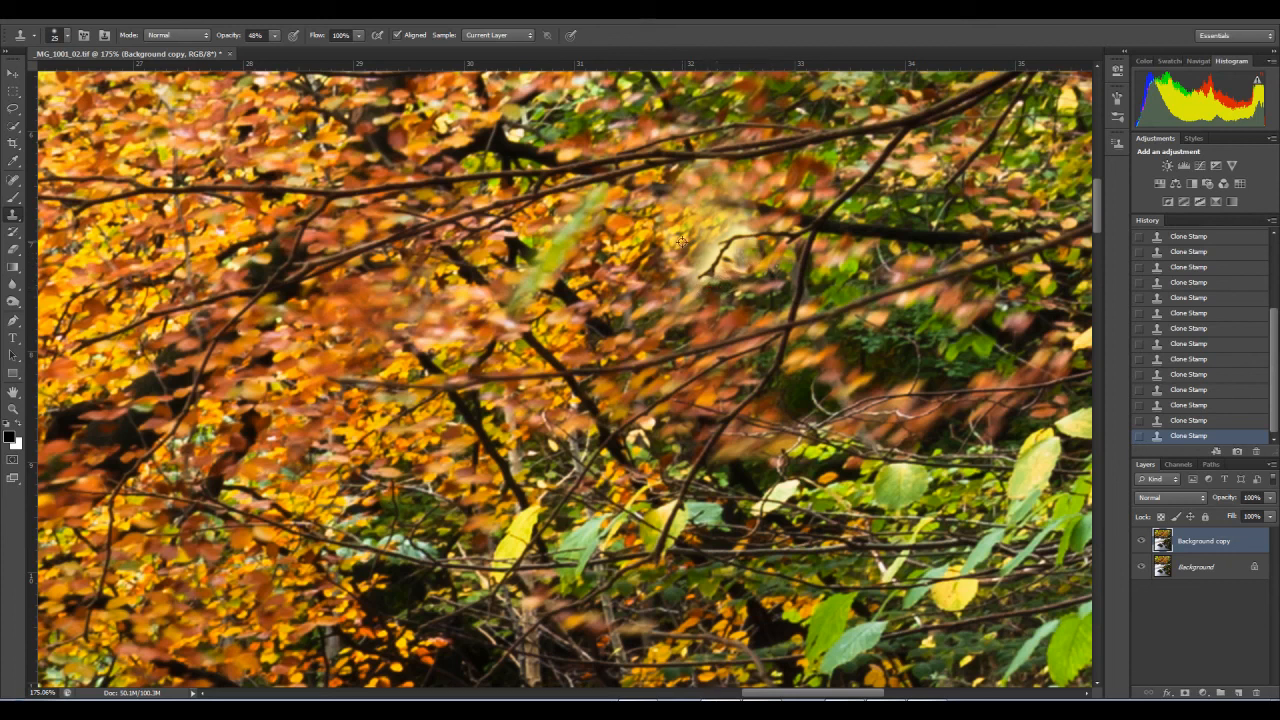
Step: Hide and show the Background copy layer to compare the pale leaf removal with the original foliage
left_click(13, 408)
left_click_drag(762, 258, 698, 284)
left_click(1141, 541)
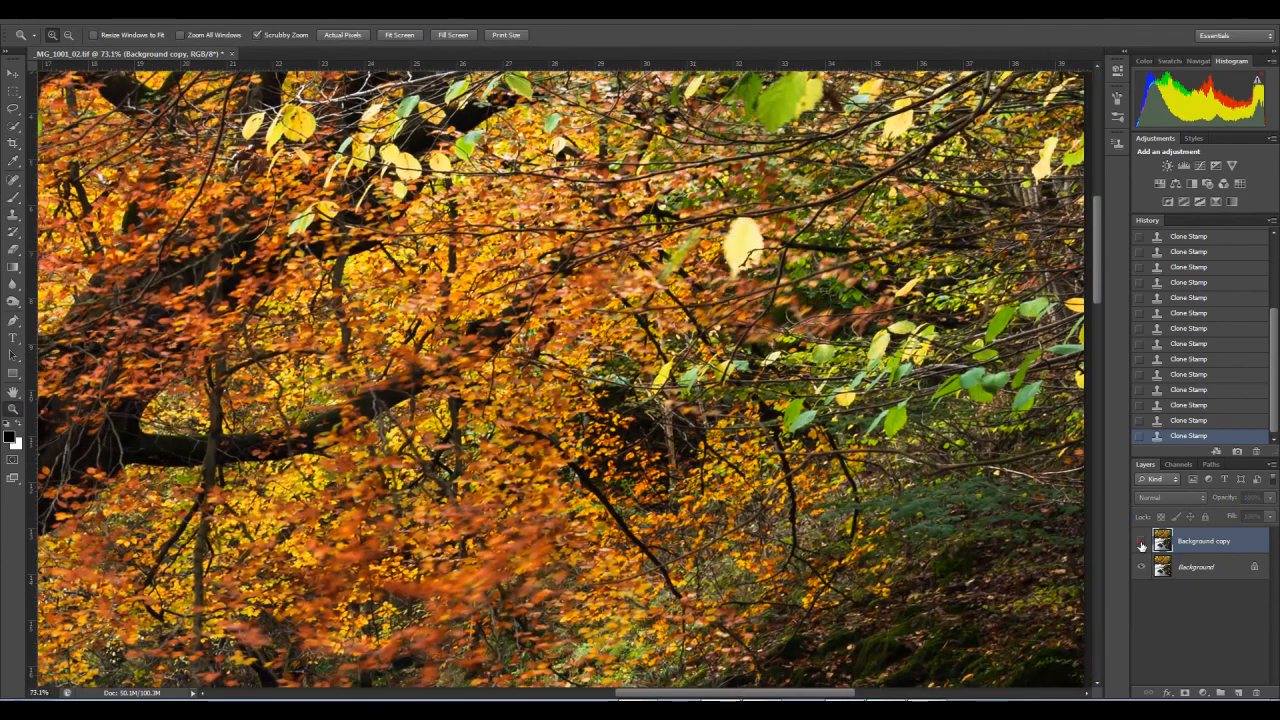
left_click(1141, 541)
left_click_drag(671, 304, 611, 307)
left_click(1141, 541)
left_click(1141, 541)
Step: Clone foliage over the remaining pale patch around the small twig where the large yellow leaf was, using a size 25 brush
left_click_drag(713, 304, 771, 304)
mouse_move(720, 250)
left_mouse_down()
mouse_move(780, 289)
mouse_move(705, 252)
left_mouse_up()
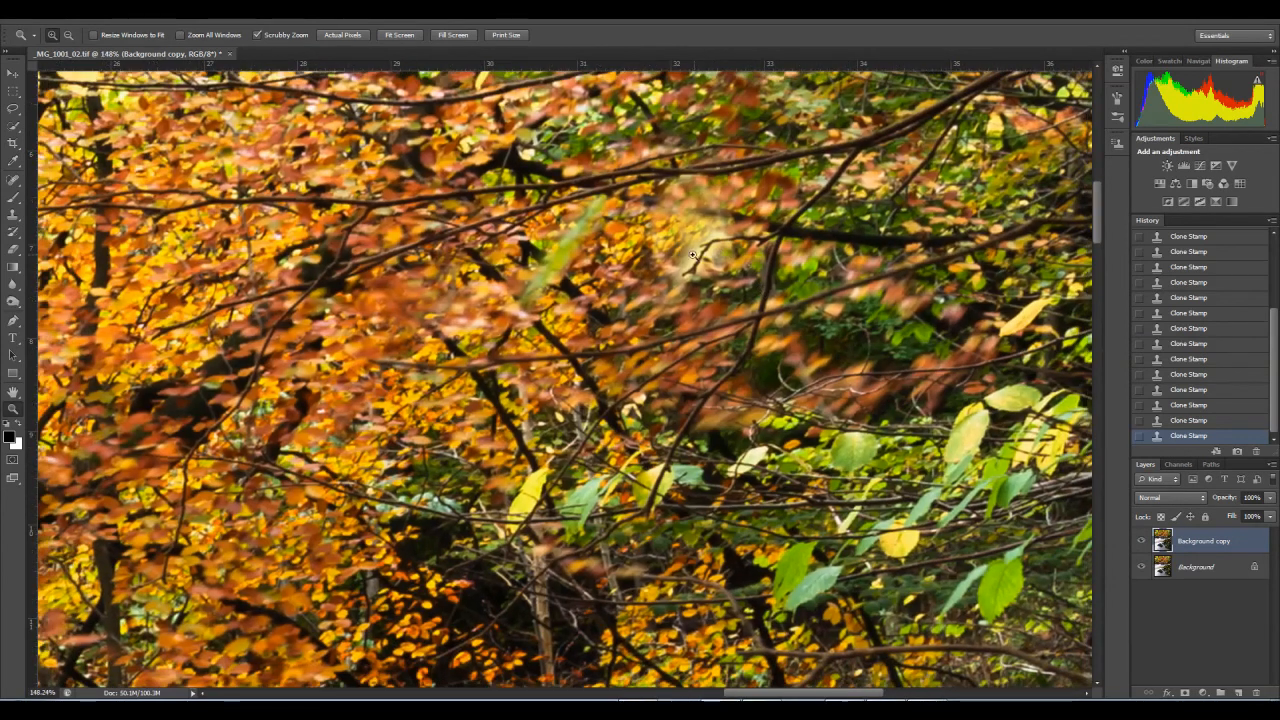
left_click_drag(614, 220, 792, 288)
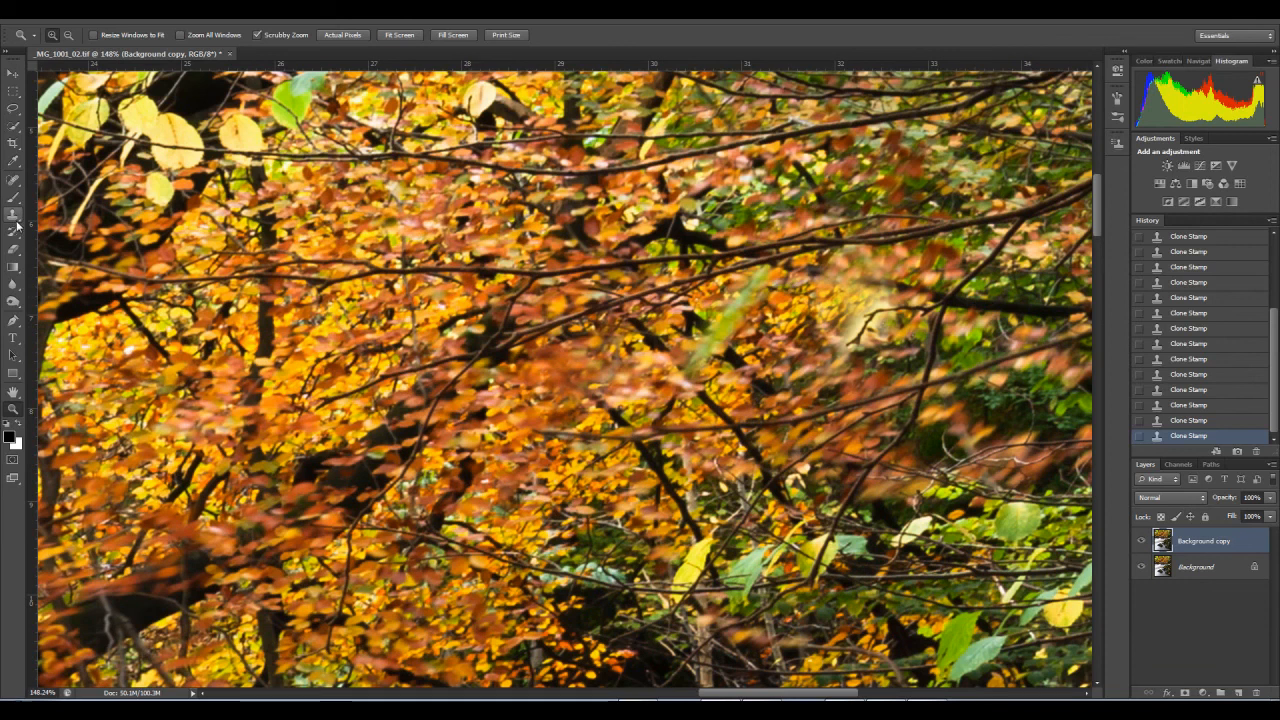
key("s")
left_click(845, 331, "alt")
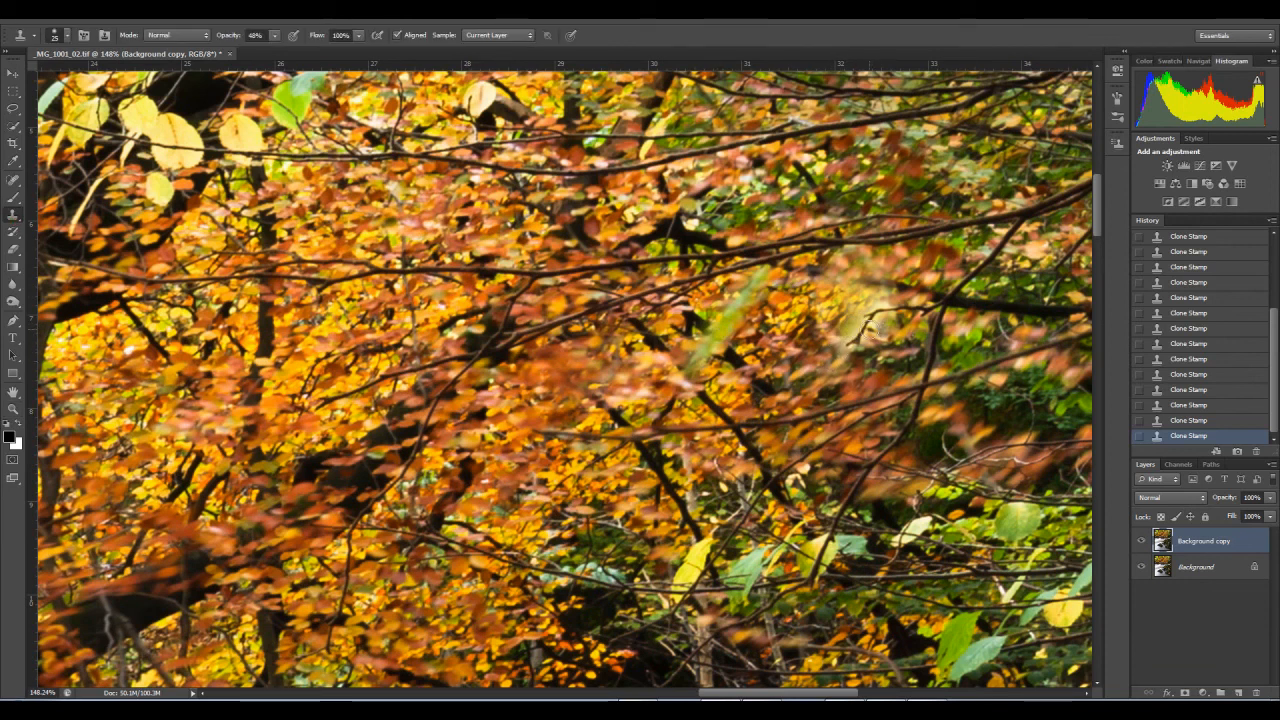
left_click(880, 302)
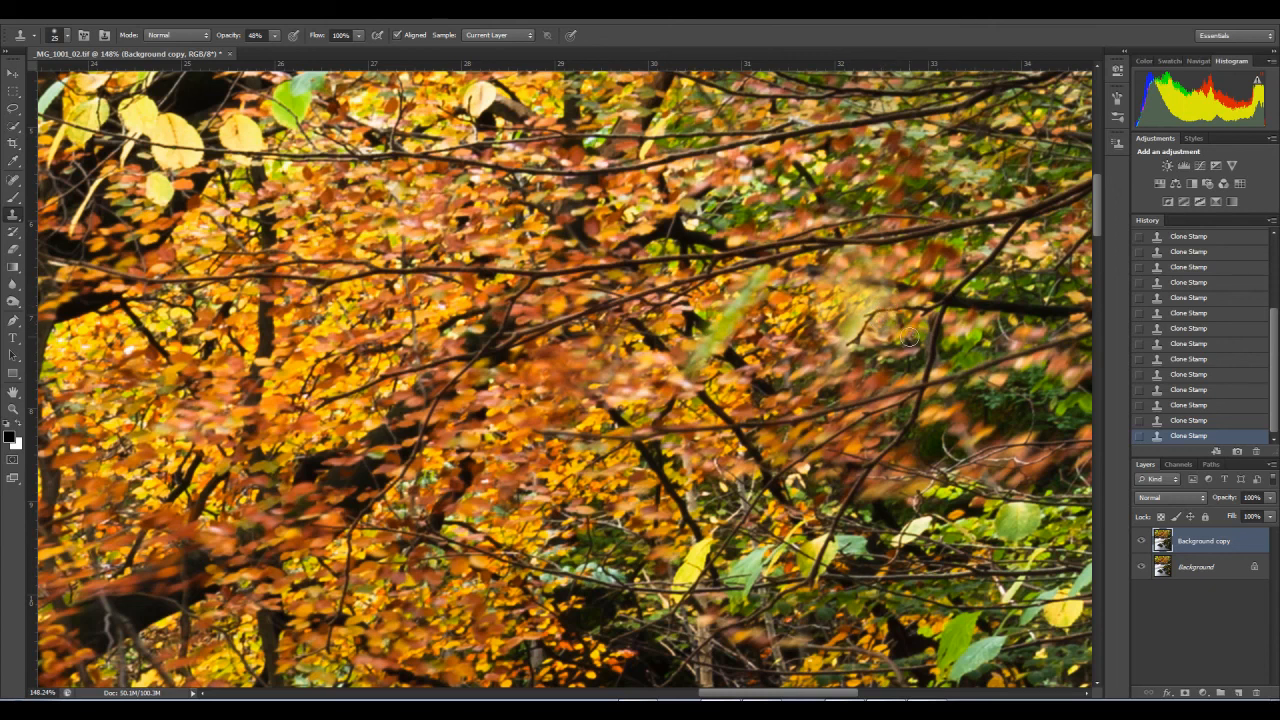
left_click(871, 291)
left_click_drag(819, 339, 670, 348)
left_click(699, 355)
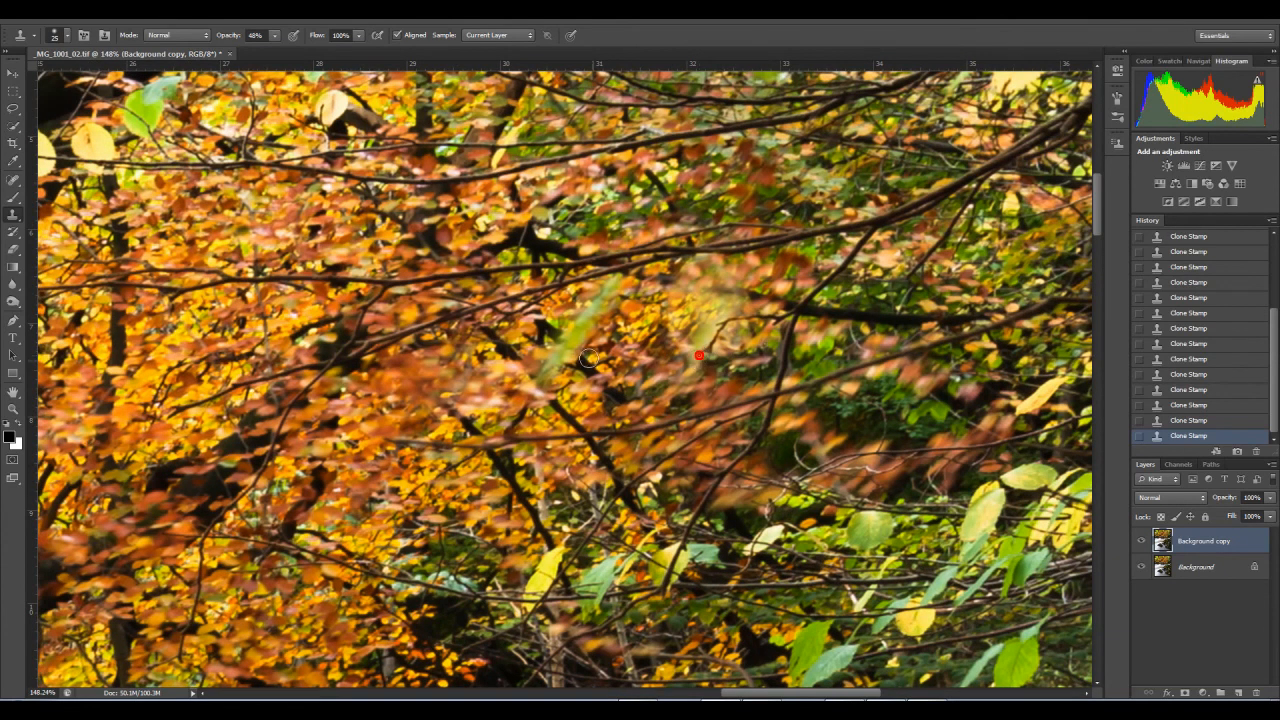
left_click_drag(636, 289, 766, 309)
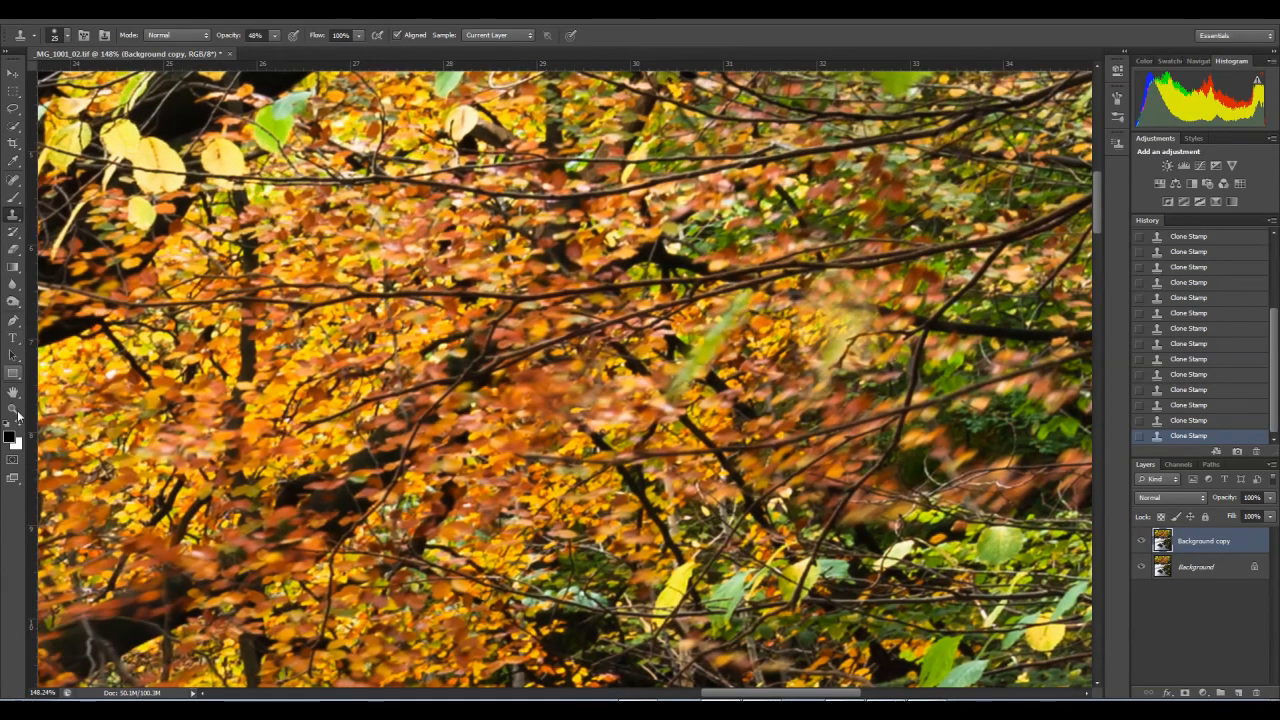
Step: Lasso the adjoining yellow-green and orange leaves beside the thin trunk, replace them with a Content-Aware fill at 100% opacity, and deselect
left_click(14, 411)
left_click_drag(650, 396, 580, 420)
mouse_move(475, 440)
left_mouse_down()
mouse_move(619, 402)
mouse_move(627, 379)
mouse_move(614, 378)
left_mouse_up()
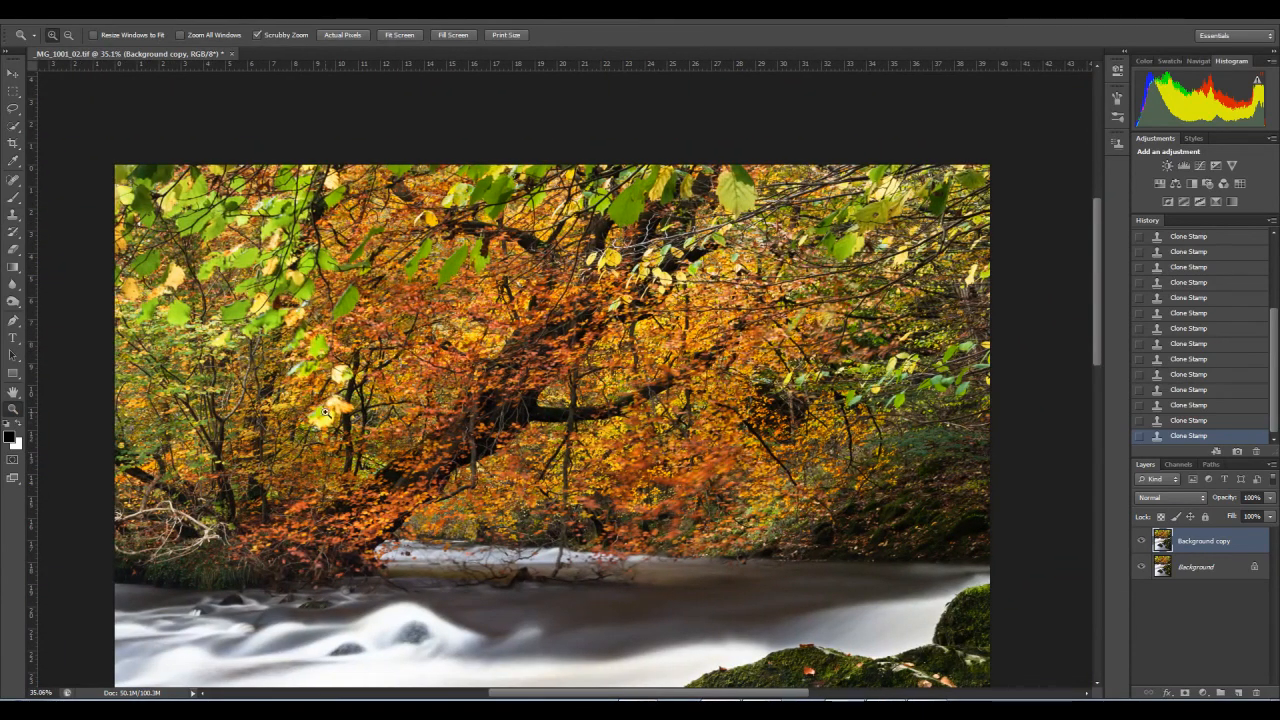
left_click_drag(331, 426, 371, 428)
left_click(12, 181)
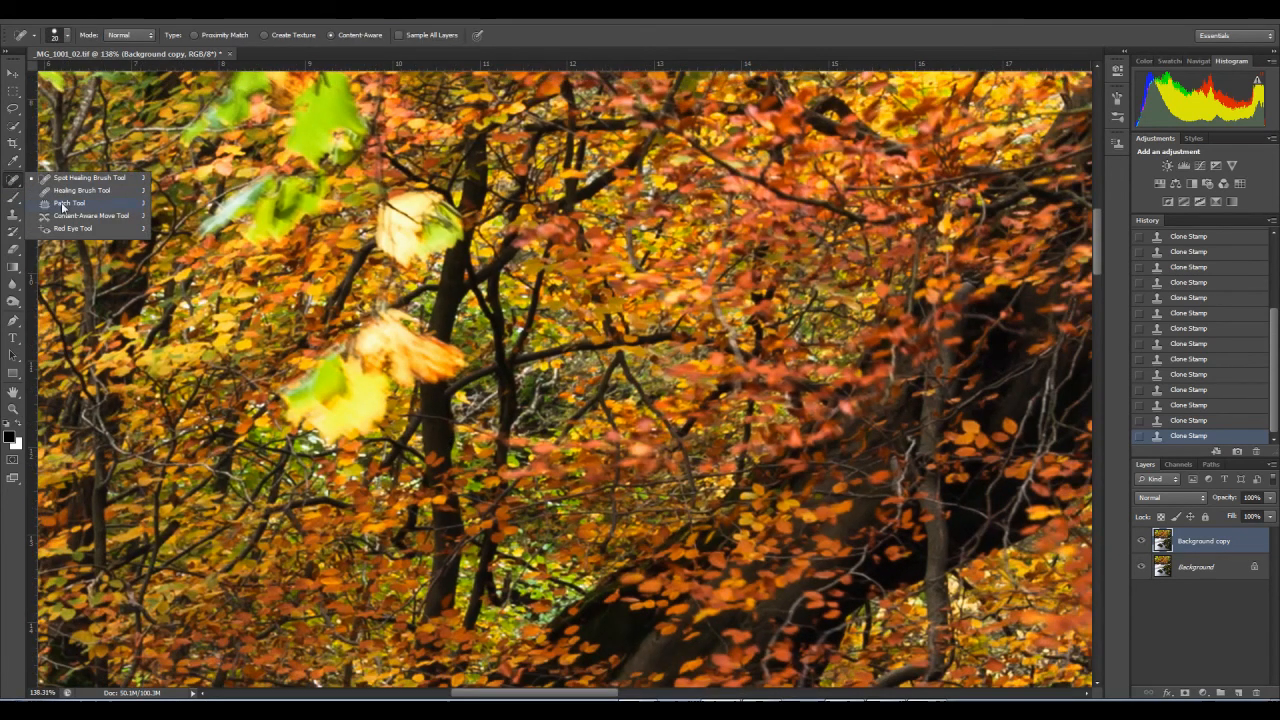
left_click(69, 203)
left_click(13, 107)
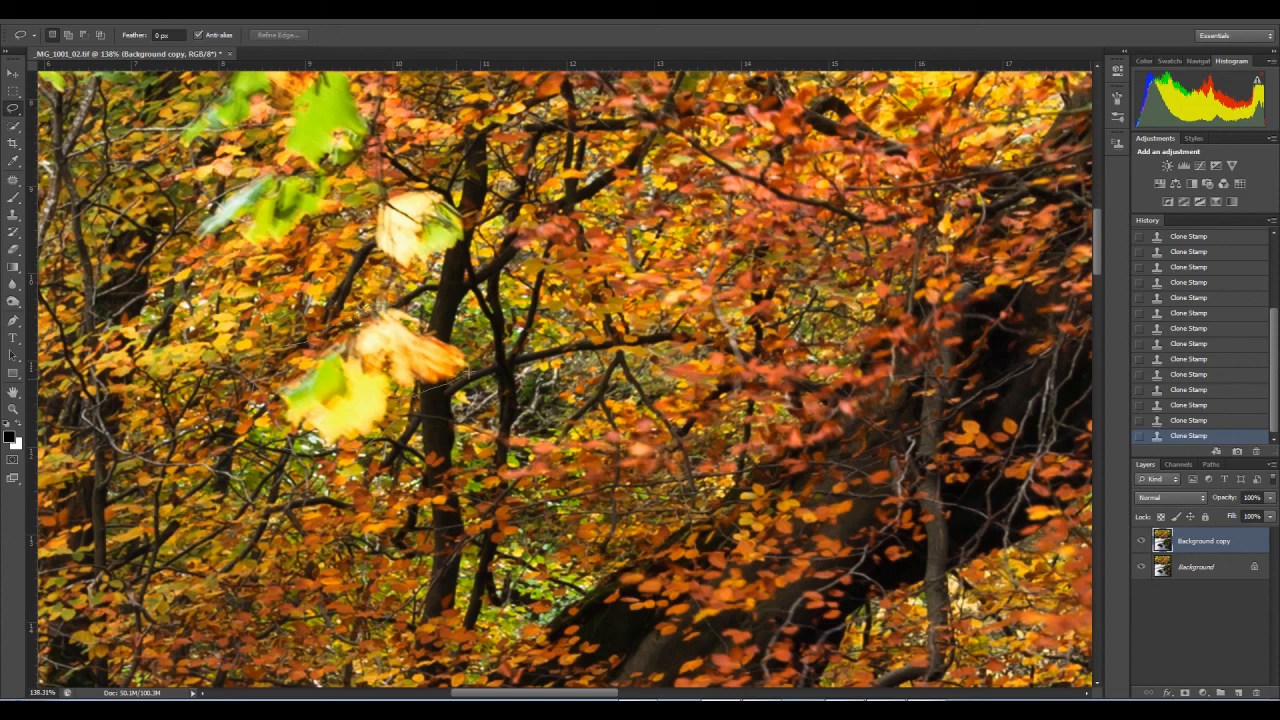
left_click_drag(440, 365, 448, 368)
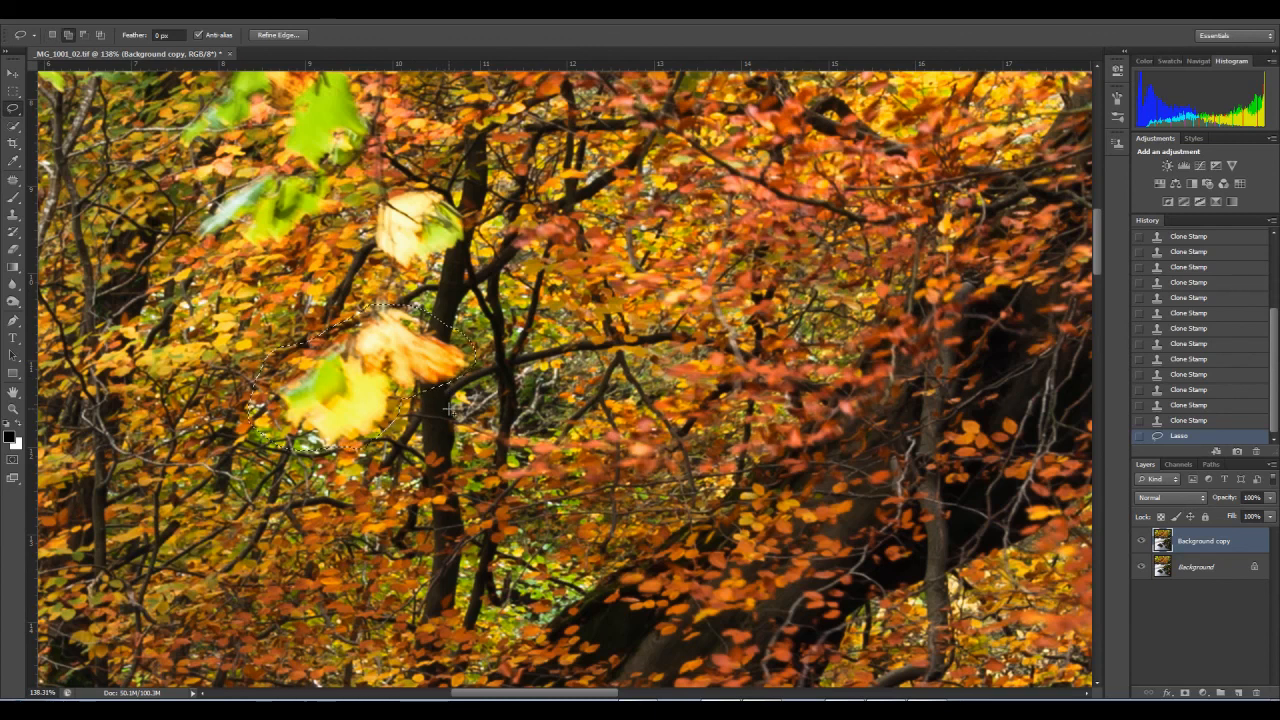
key("shift+BackSpace")
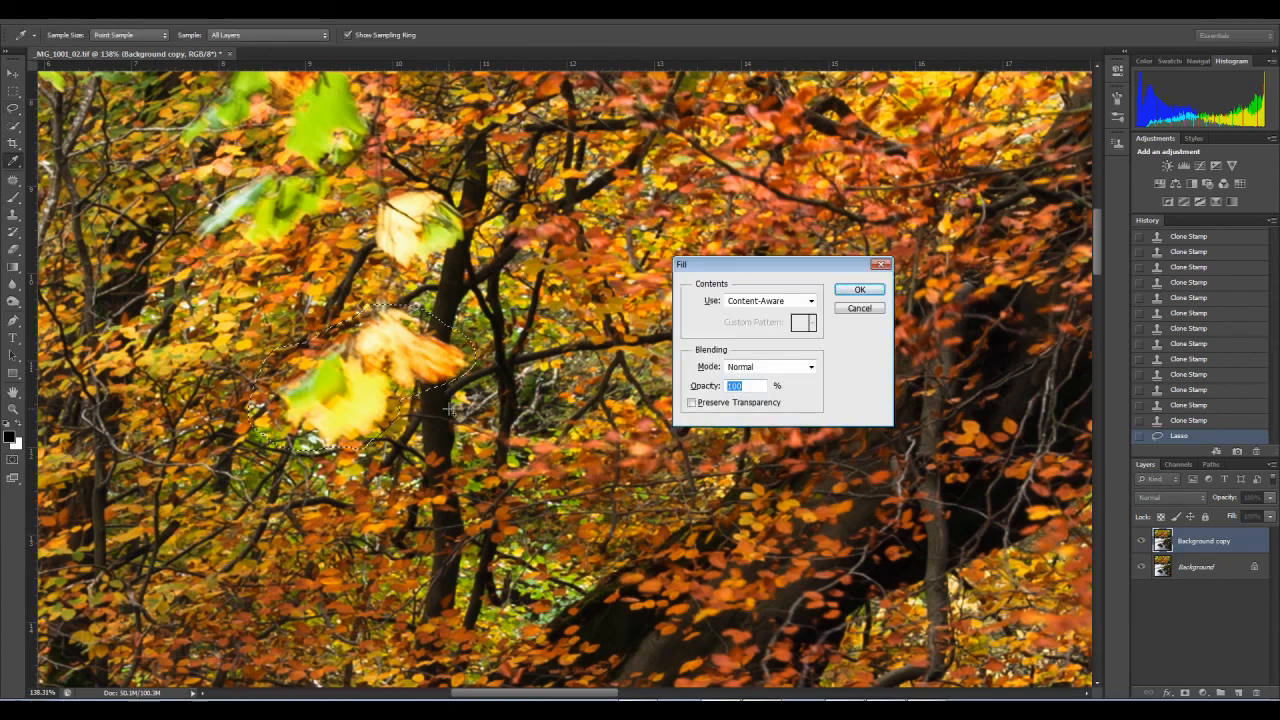
key("Return")
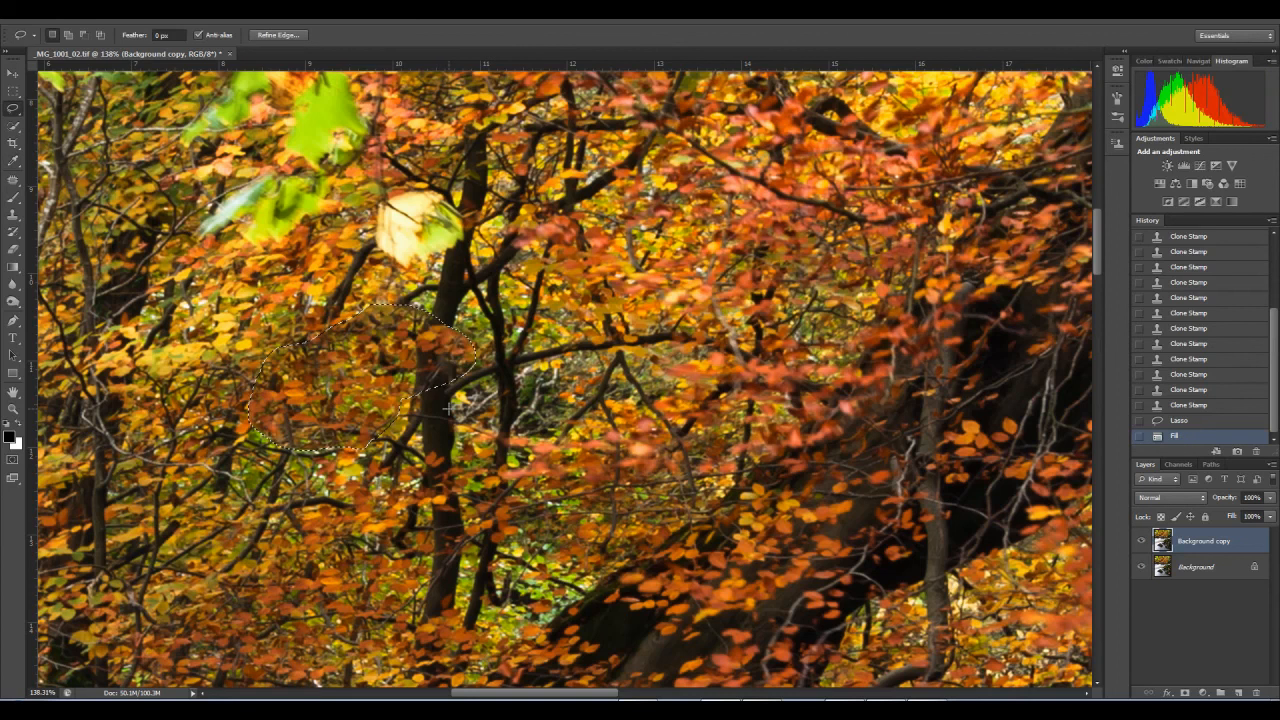
left_click(13, 408)
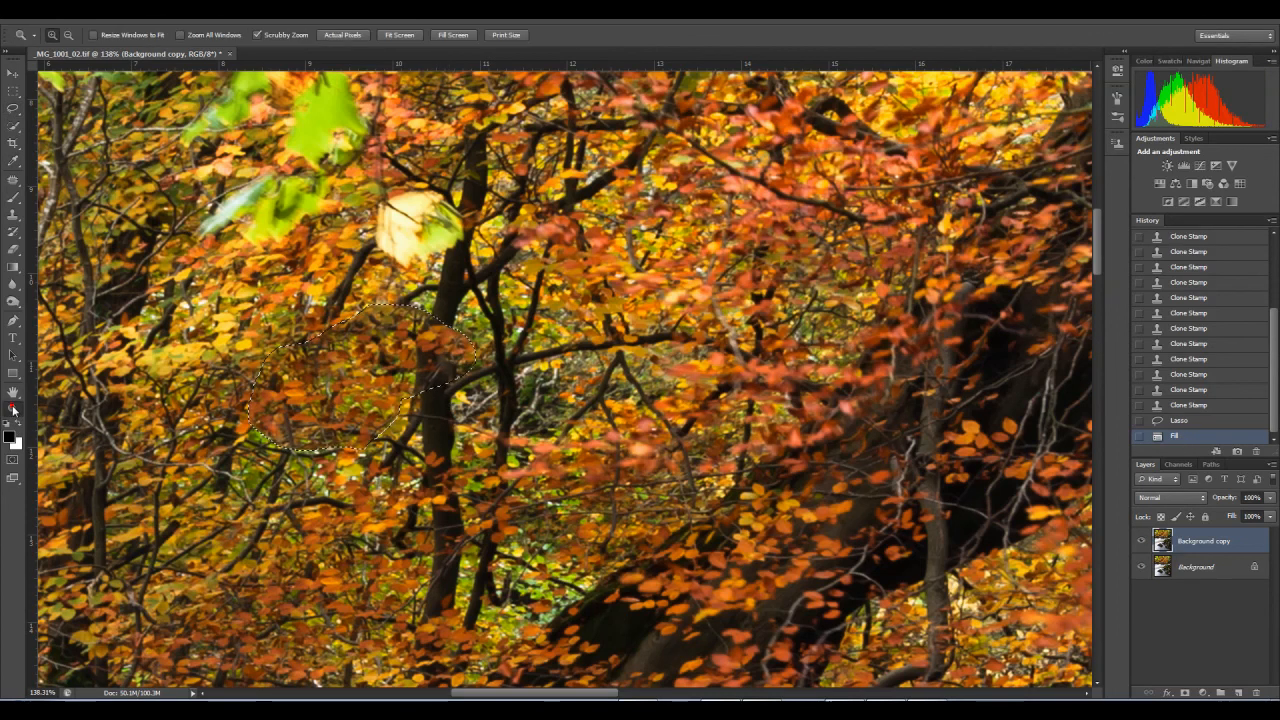
key("ctrl+d")
Step: Add a layer mask to the Background copy layer and brush white at 20% opacity along the filled trunk's left edge
left_click_drag(480, 368, 517, 373)
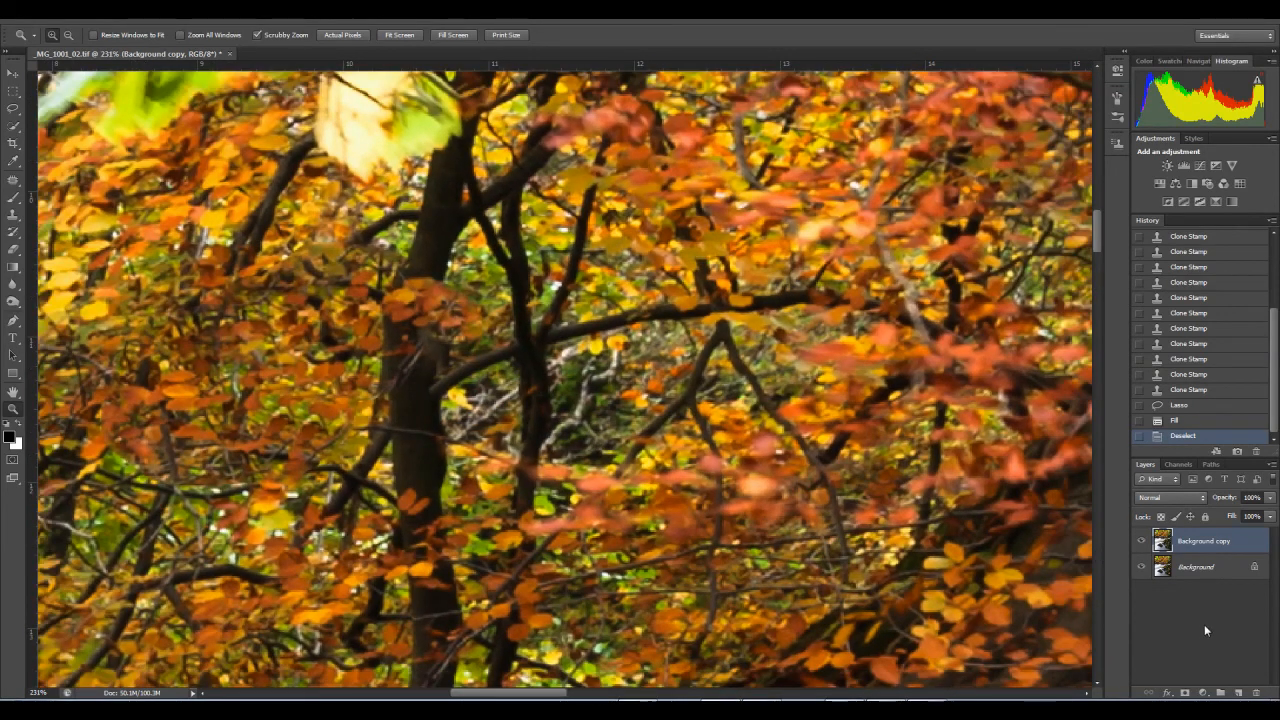
left_click(1184, 692)
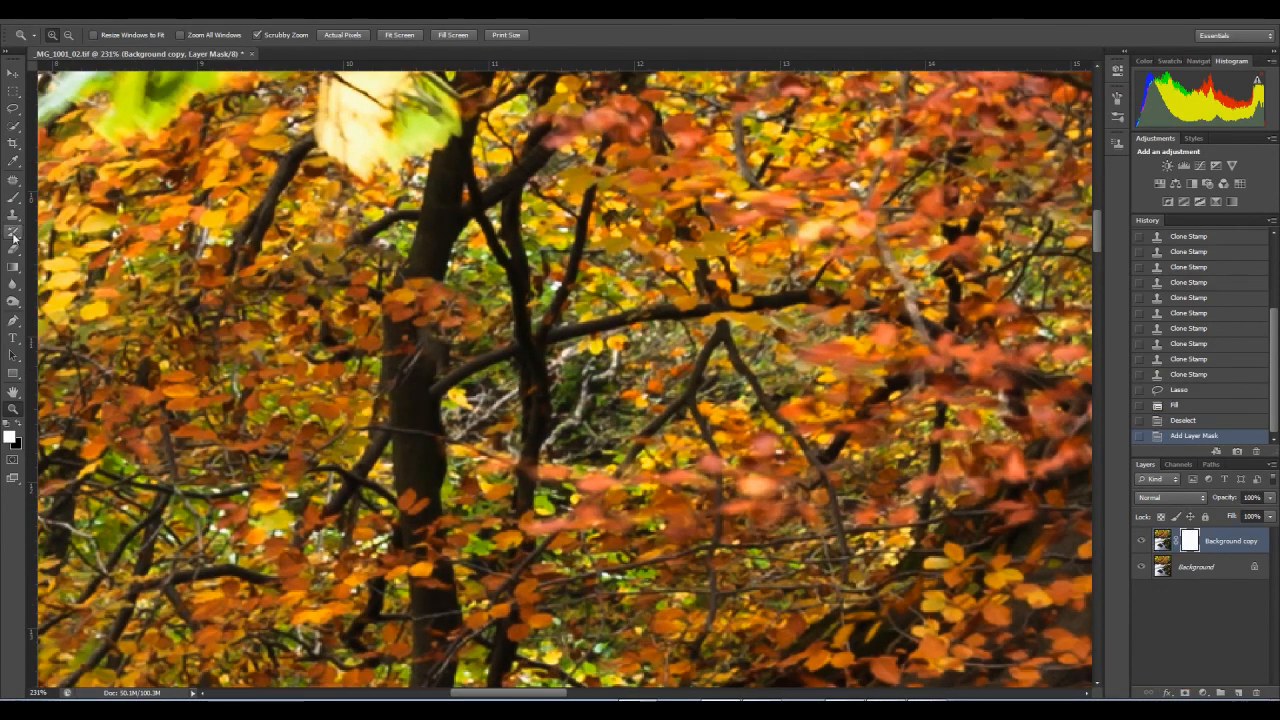
left_click(13, 232)
left_click(13, 197)
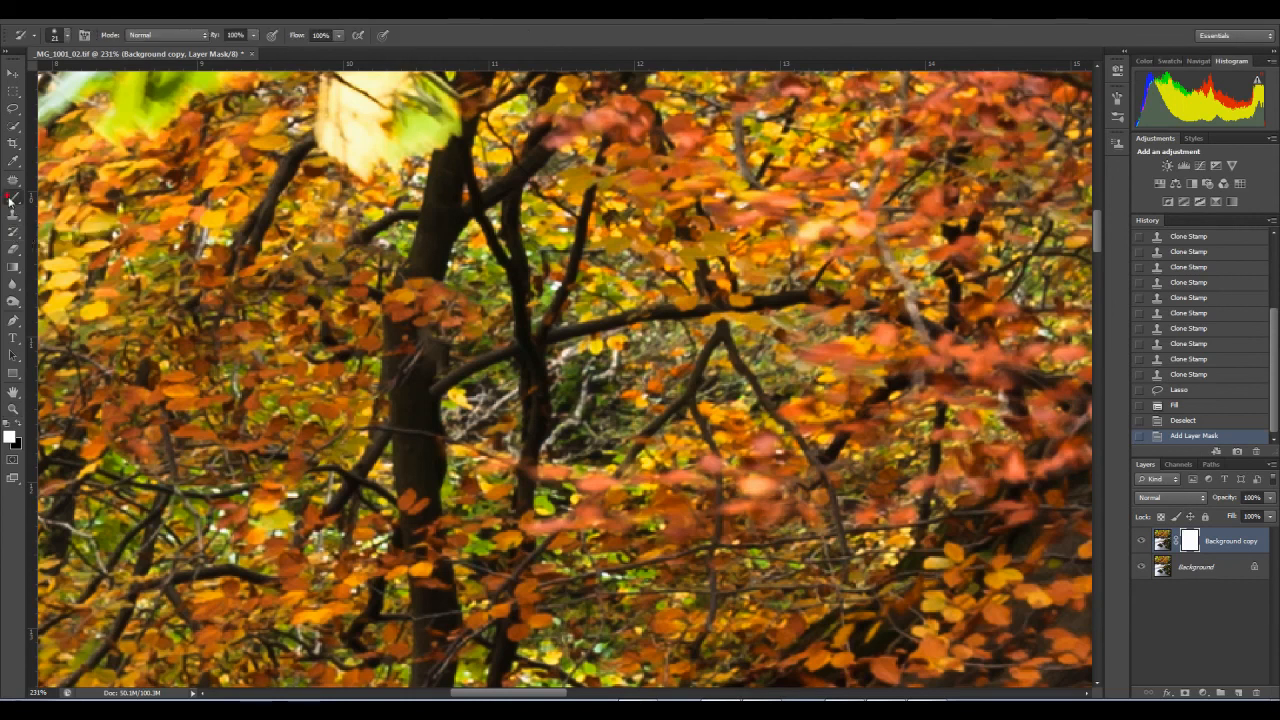
key("bracketleft")
key("bracketleft")
key("bracketleft")
key("bracketleft")
key("bracketleft")
key("bracketleft")
key("bracketleft")
key("bracketleft")
key("bracketleft")
key("bracketleft")
key("bracketleft")
key("bracketleft")
key("bracketleft")
key("bracketleft")
key("bracketleft")
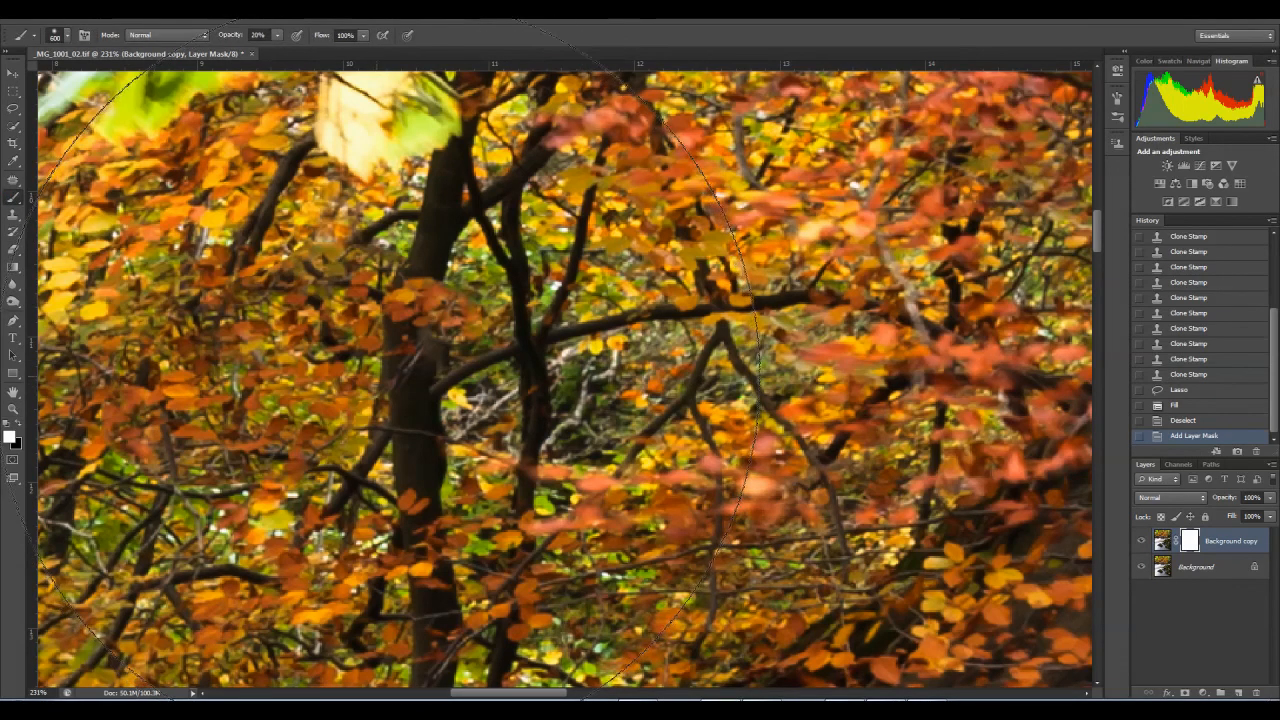
key("bracketleft")
key("bracketleft")
left_click(383, 388)
left_click(383, 387)
left_click(383, 385)
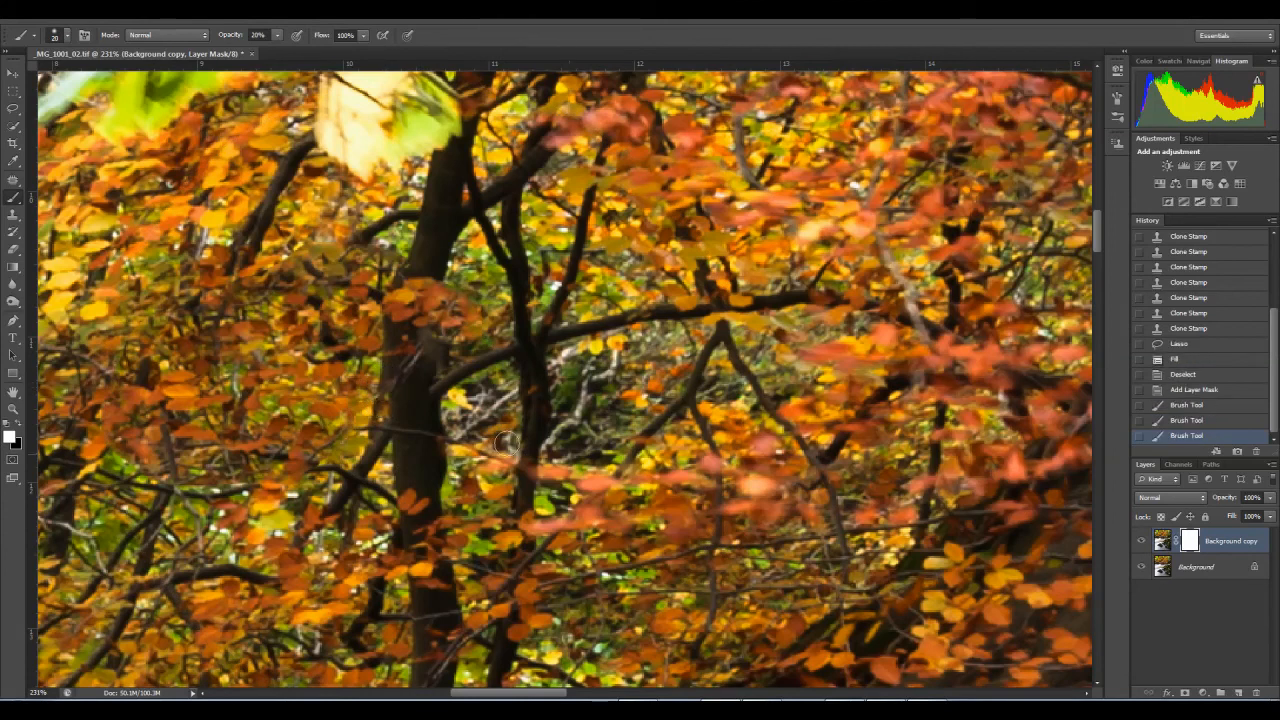
Step: Paint black on the layer mask at the trunk's left edge with a size 20 brush at 20% opacity to reveal the original
key("x")
left_click(384, 373)
left_click(384, 373)
left_click(384, 374)
left_click(384, 374)
left_click(384, 375)
left_click(384, 376)
left_click(384, 377)
left_click(384, 377)
left_click(385, 377)
left_click(386, 378)
left_click(385, 378)
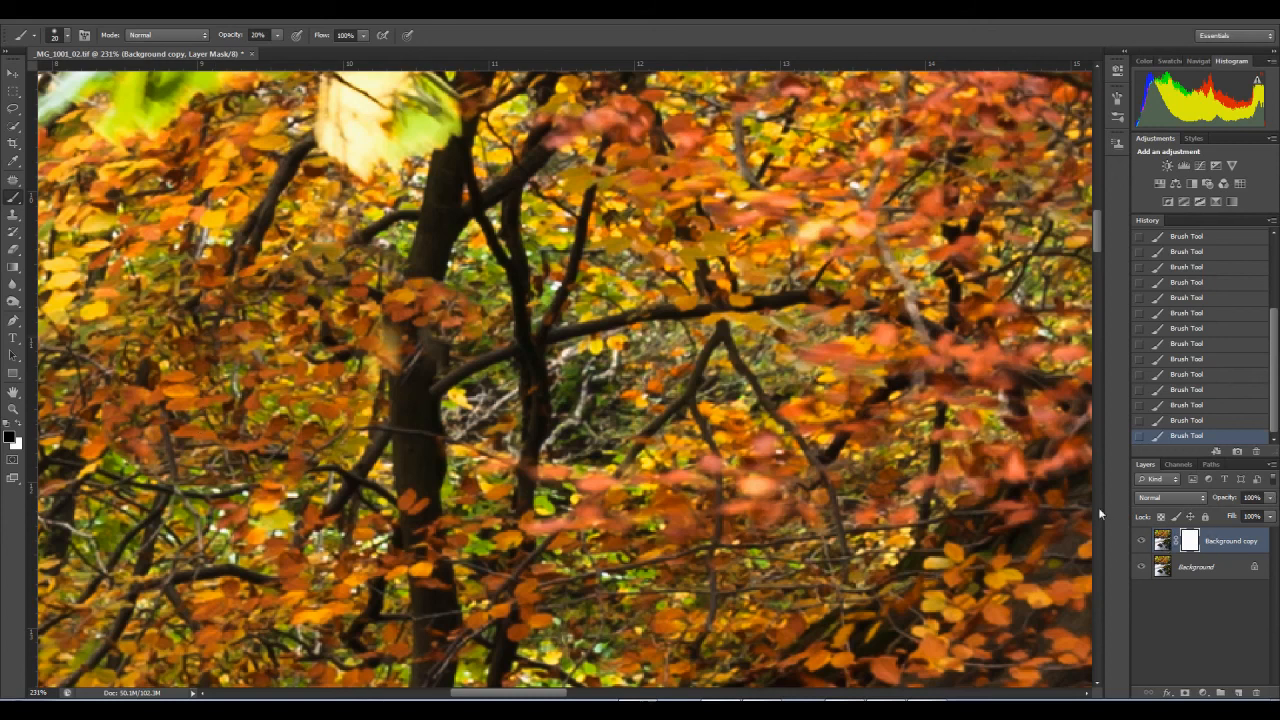
Step: Duplicate the Background layer, merge the copy with the masked retouch layer, and toggle the merged layer to compare it with the original
left_click_drag(1154, 575, 1220, 692)
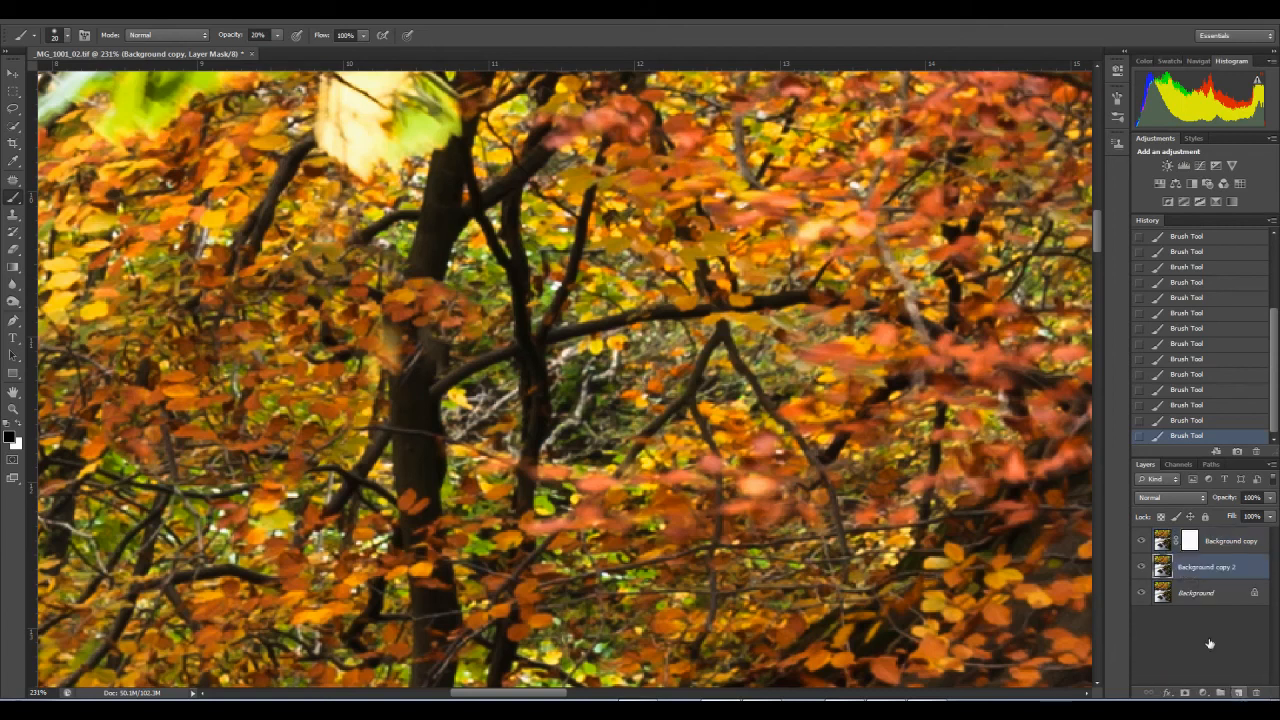
left_click(1273, 467)
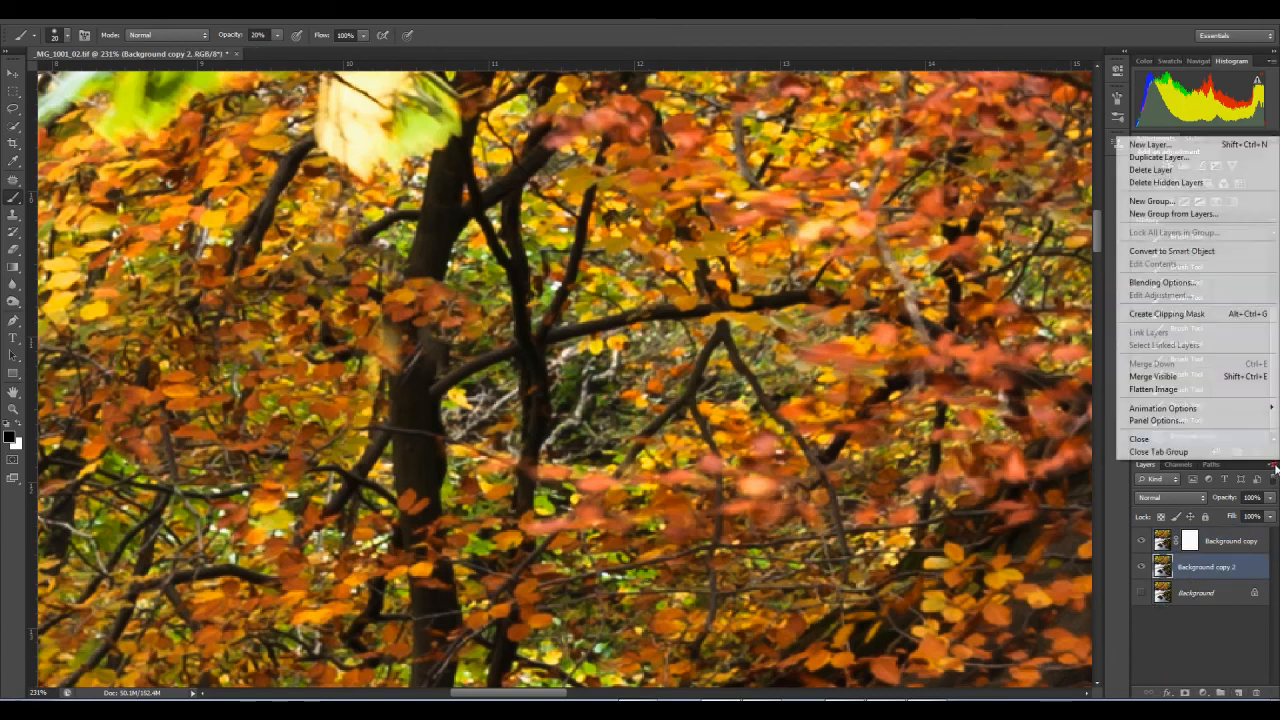
left_click(1190, 378)
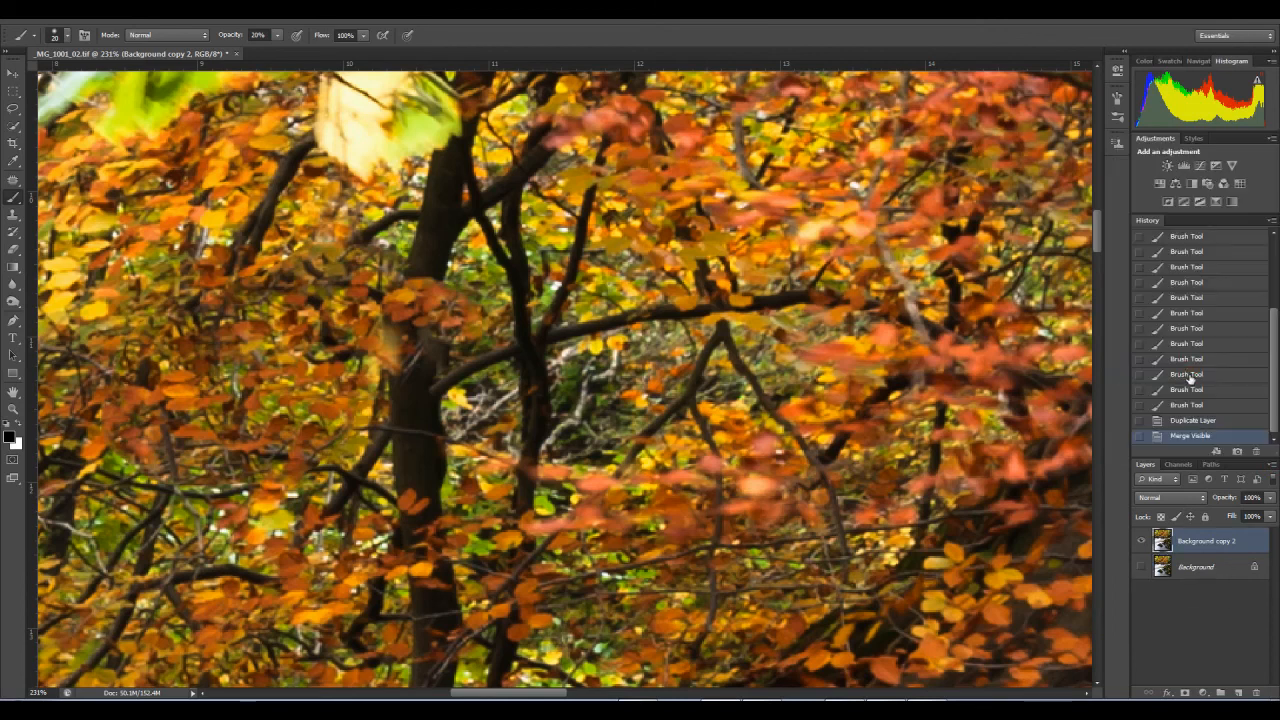
left_click(1142, 540)
left_click(1142, 540)
Step: Clone foliage over the pale leaf remnant along the trunk's left edge with the Clone Stamp at 48% opacity
left_click(12, 215)
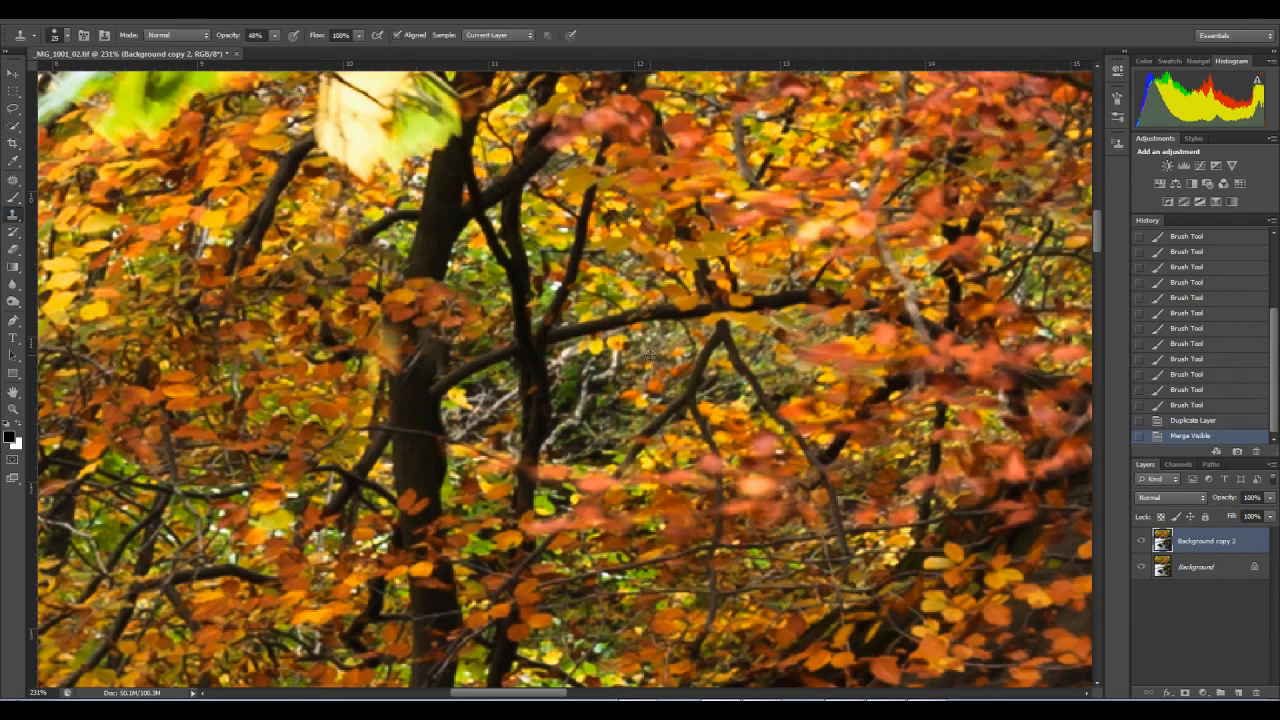
left_click(380, 344)
left_click(390, 340)
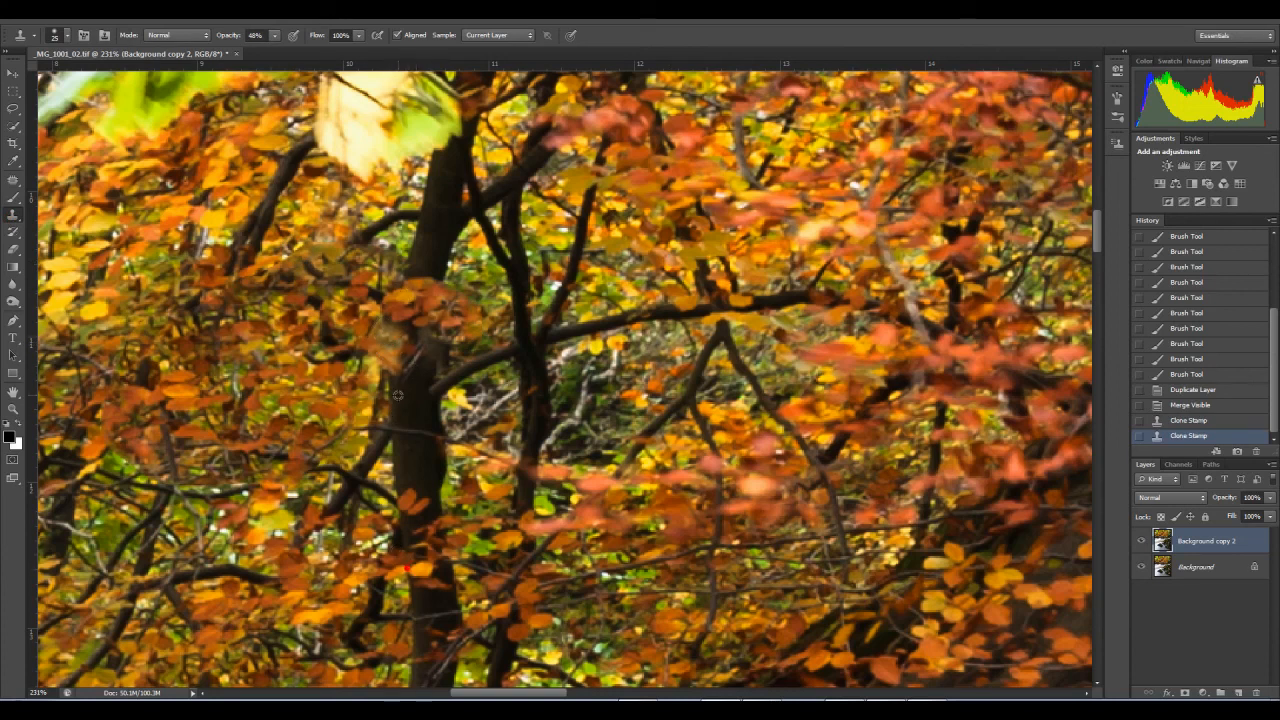
left_click(387, 342)
left_click(388, 339)
left_click(389, 335)
left_click(388, 338)
left_click(386, 346)
left_click(384, 356)
left_click(380, 362)
left_click(375, 368)
Step: Clone yellow leaves over the content-aware filled area to the left of the trunk to break up the repeated orange foliage
scroll(456, 392, "left", 5)
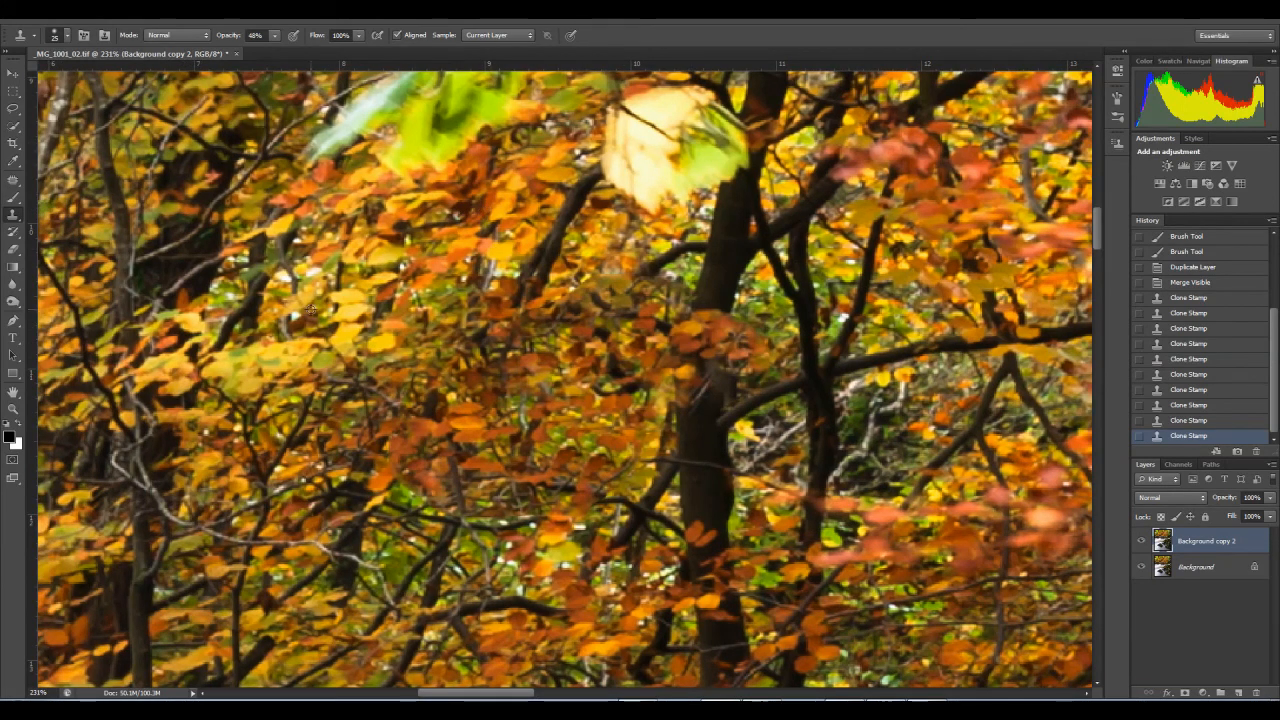
left_click(507, 359)
left_click(505, 360)
left_click(510, 359)
left_click(532, 340)
left_click(536, 336)
left_click(518, 346)
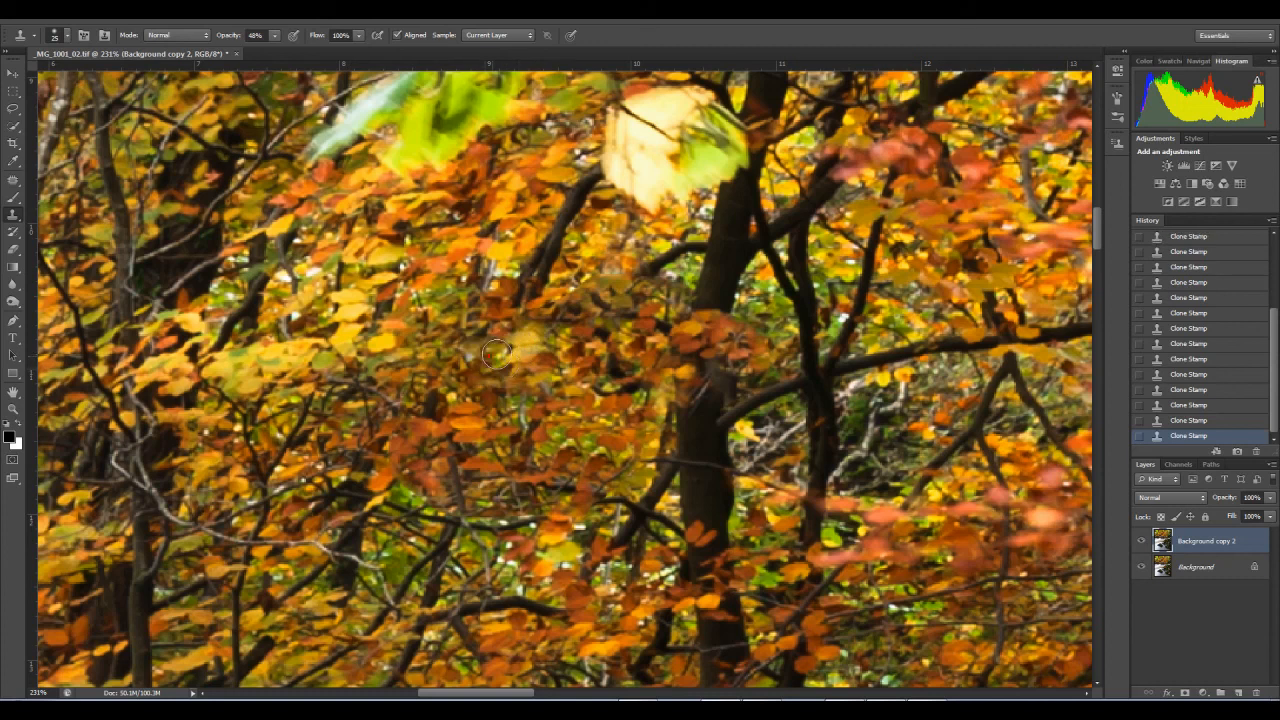
Step: Clone foliage at 48% opacity over the smudged patches left of the trunk, working up to beneath the large pale leaf
left_click(482, 343)
left_click(491, 346)
left_click(568, 311)
left_click(550, 307)
left_click(543, 320)
left_click(621, 290)
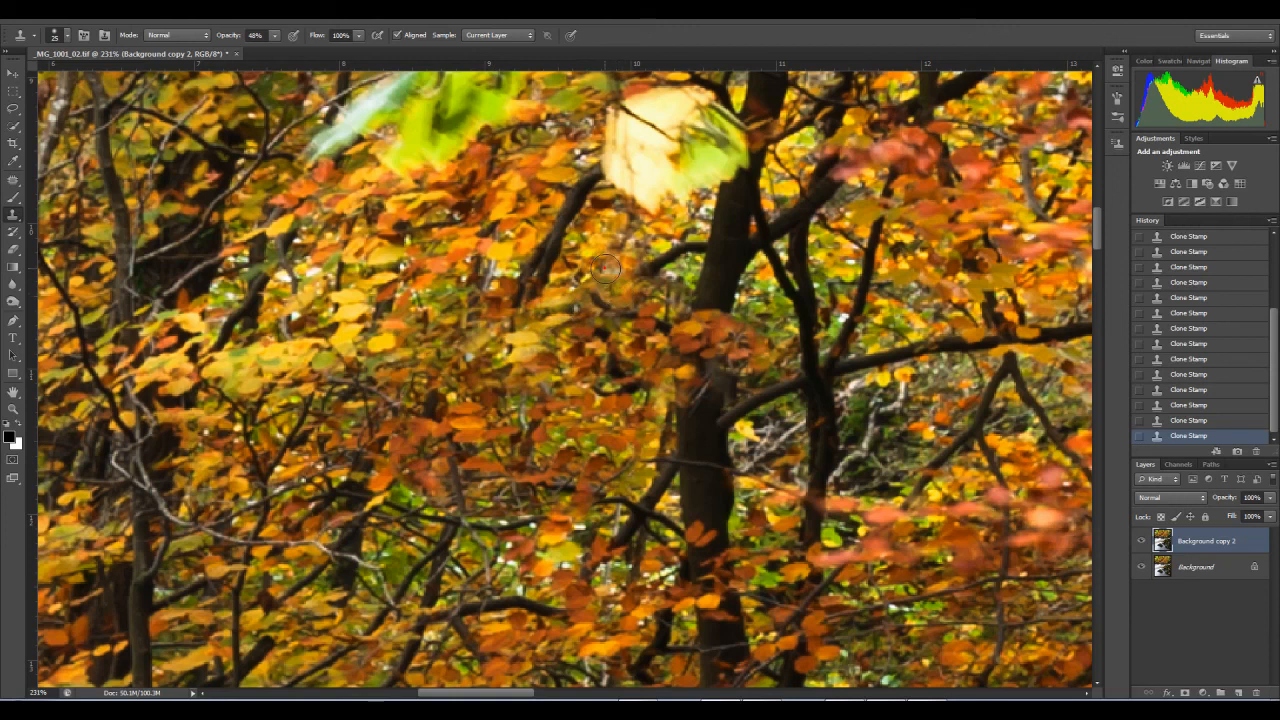
left_click(594, 275)
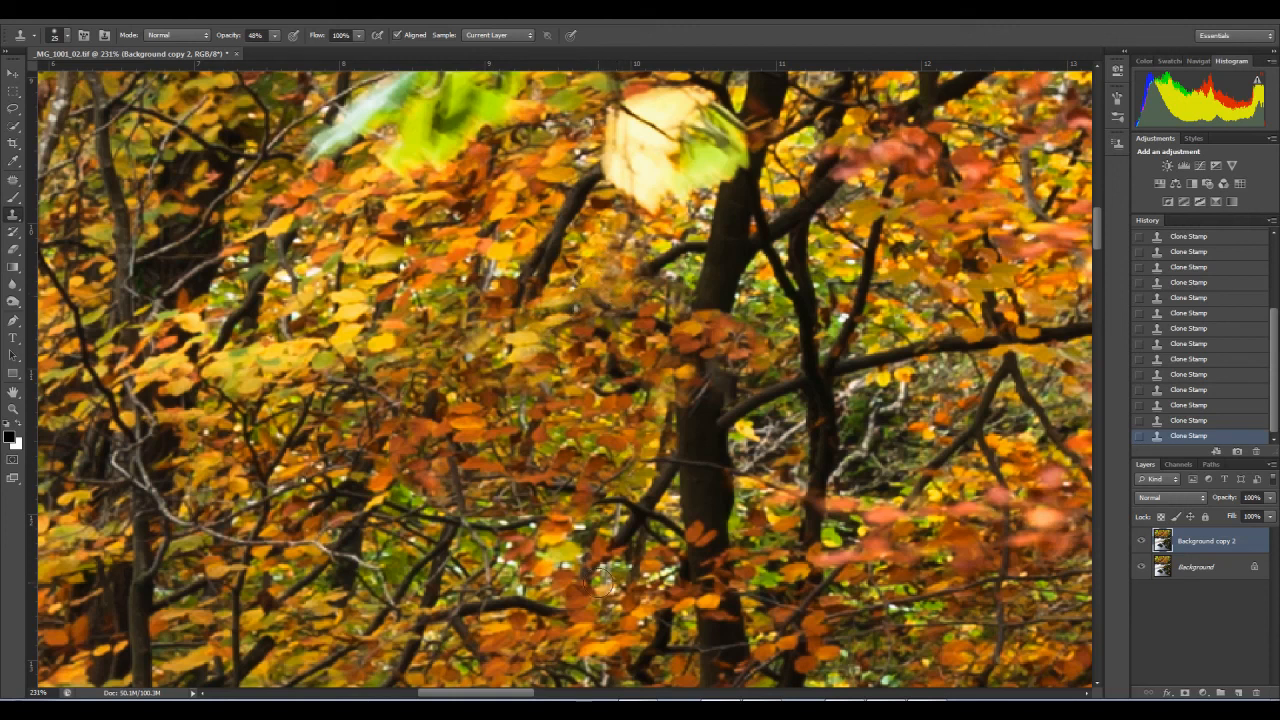
Step: Compare the retouched layer with the original by toggling its visibility, both close up and at 100% magnification
mouse_move(565, 568)
left_mouse_down()
mouse_move(605, 452)
mouse_move(598, 465)
left_mouse_up()
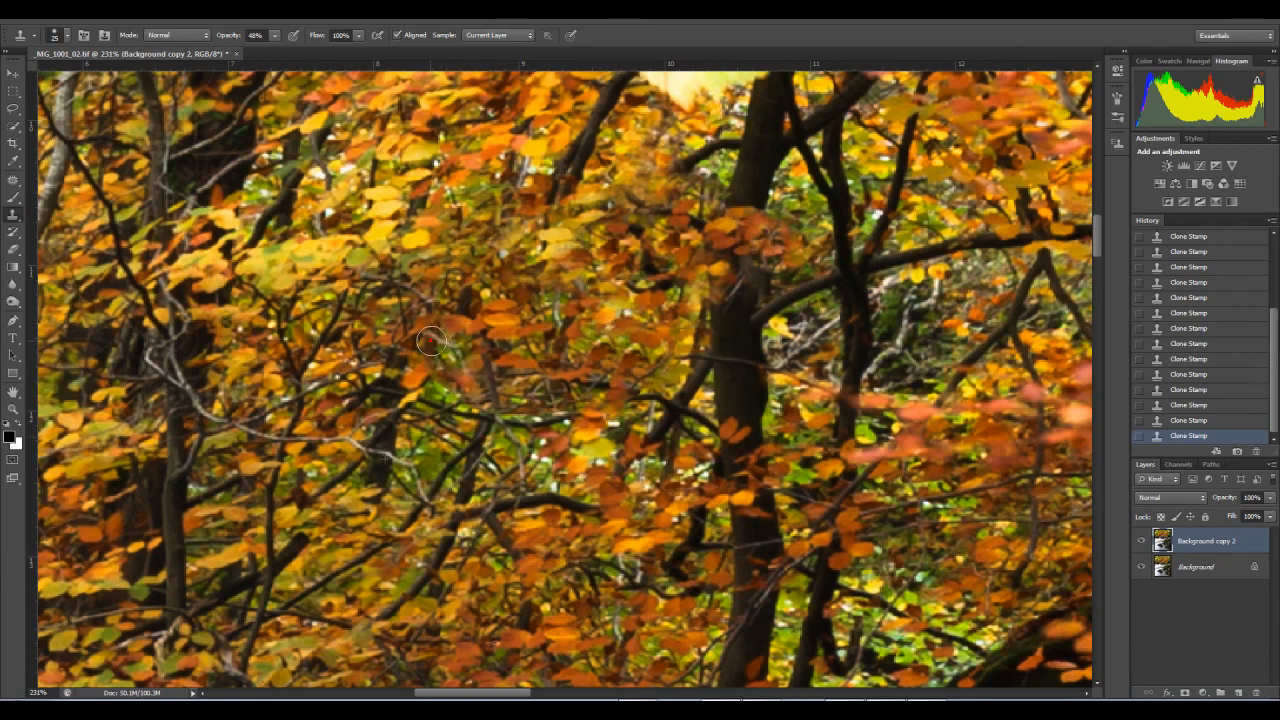
left_click(1143, 541)
left_click(1140, 543)
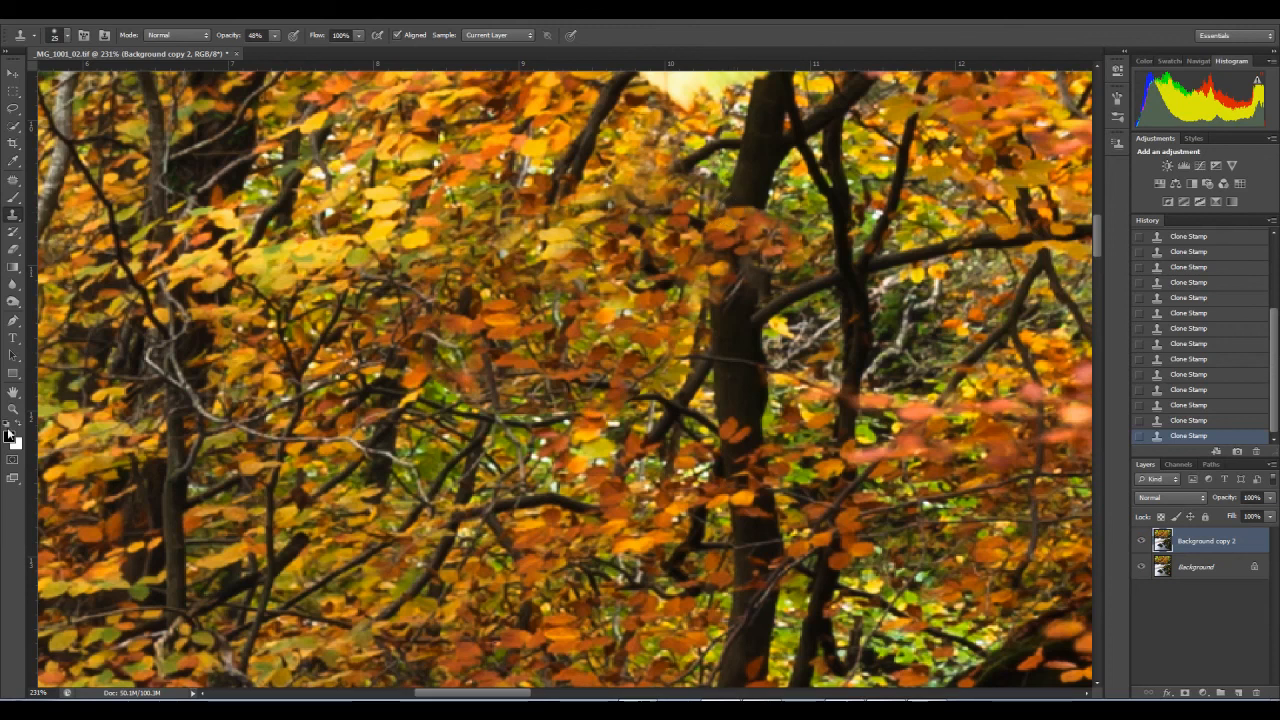
left_click(13, 409)
right_click(642, 316)
left_click(678, 341)
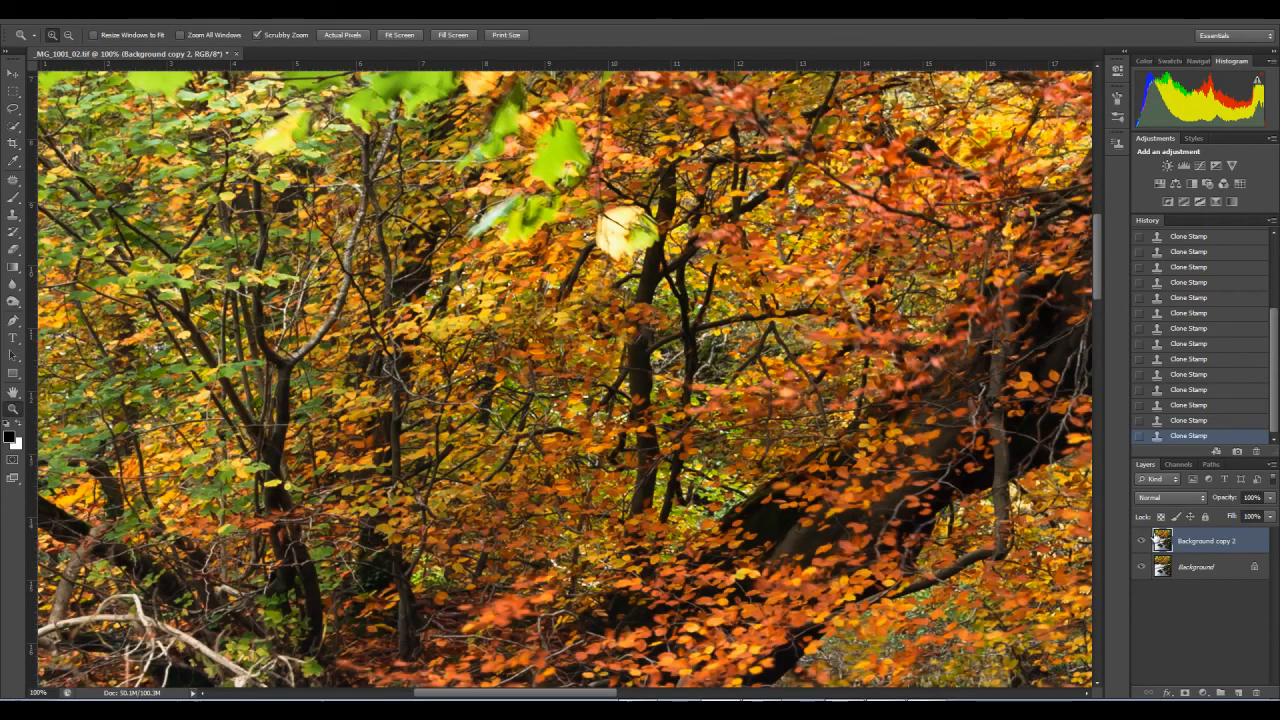
left_click(1142, 542)
left_click(1142, 542)
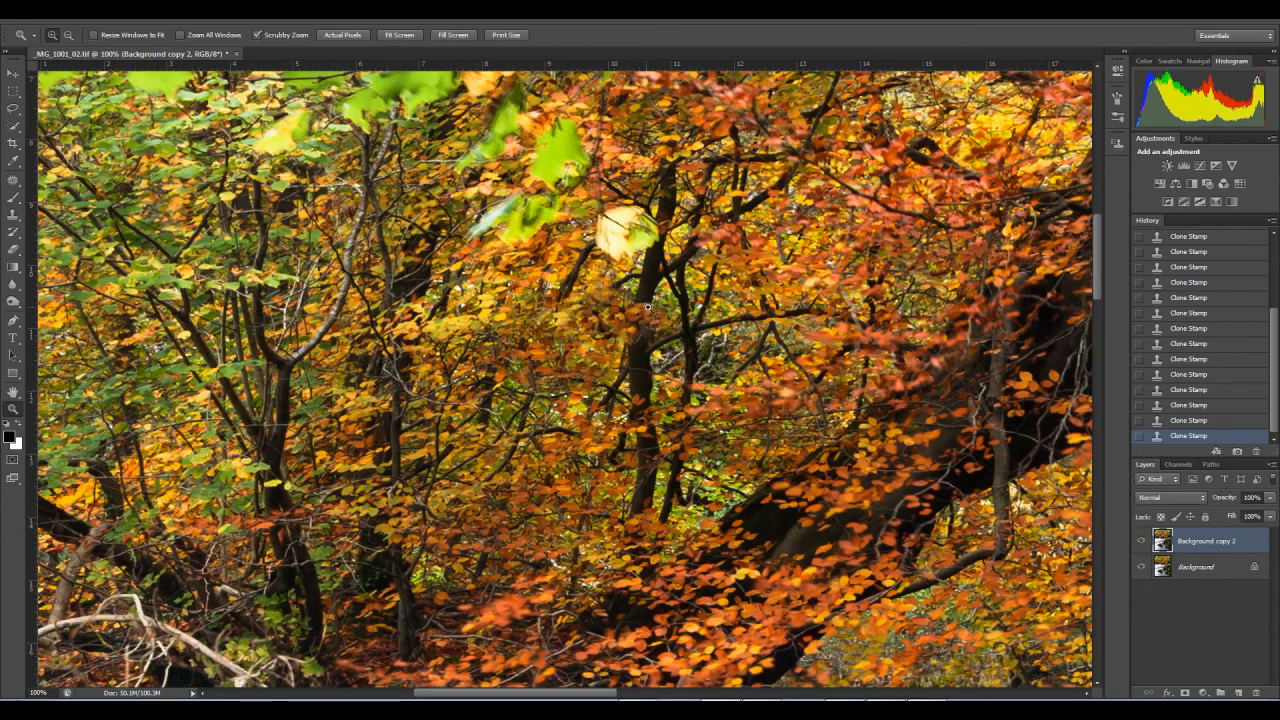
Step: Clone over the blurry patch beside the trunk, below the large pale leaf, and reduce the Clone Stamp brush size to 15
left_click_drag(633, 301, 655, 301)
key("s")
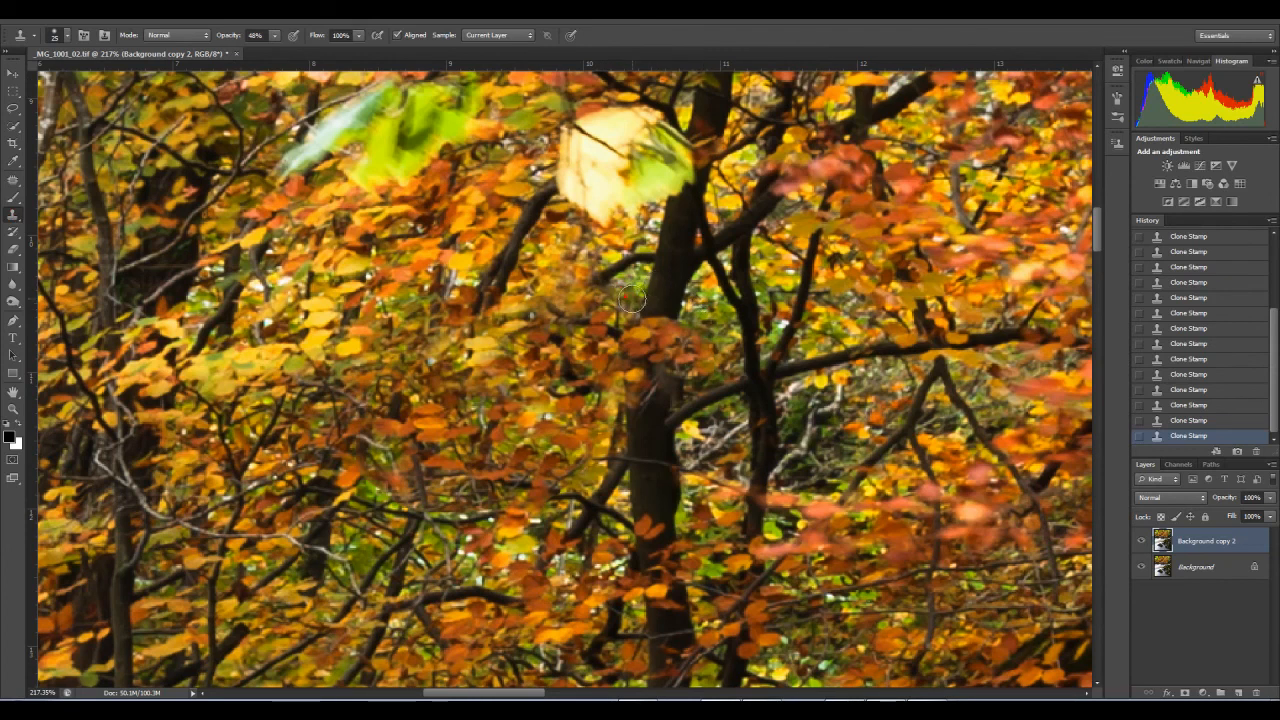
left_click(617, 301, "alt")
left_click_drag(597, 274, 586, 275)
key("bracketleft")
key("bracketleft")
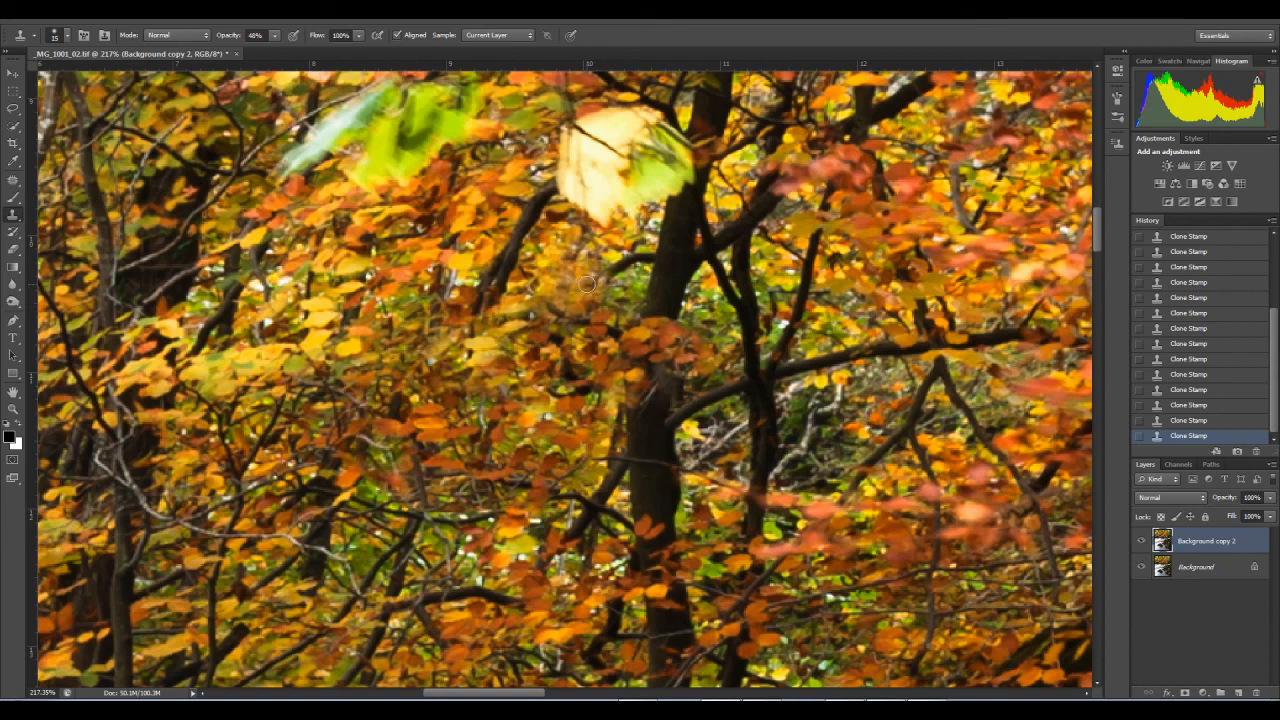
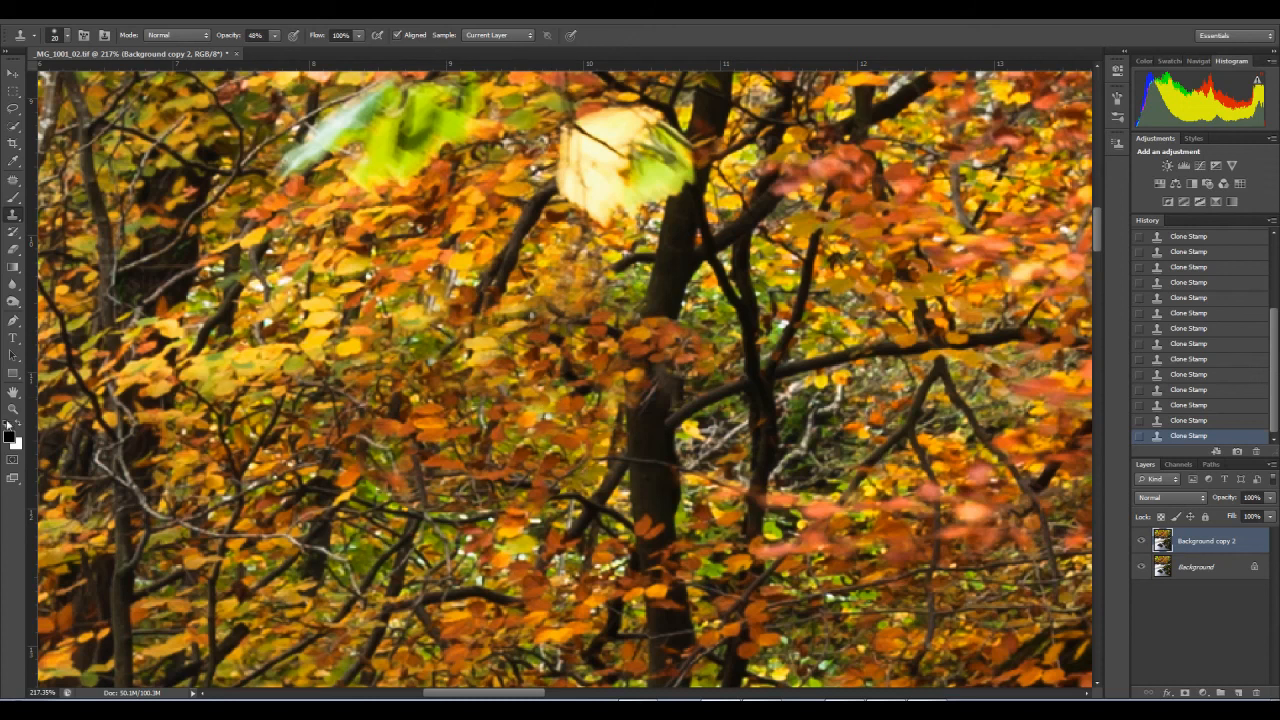
Step: Fit the whole image in view and flatten the retouched layer into the background
left_click(13, 408)
right_click(440, 384)
left_click(467, 392)
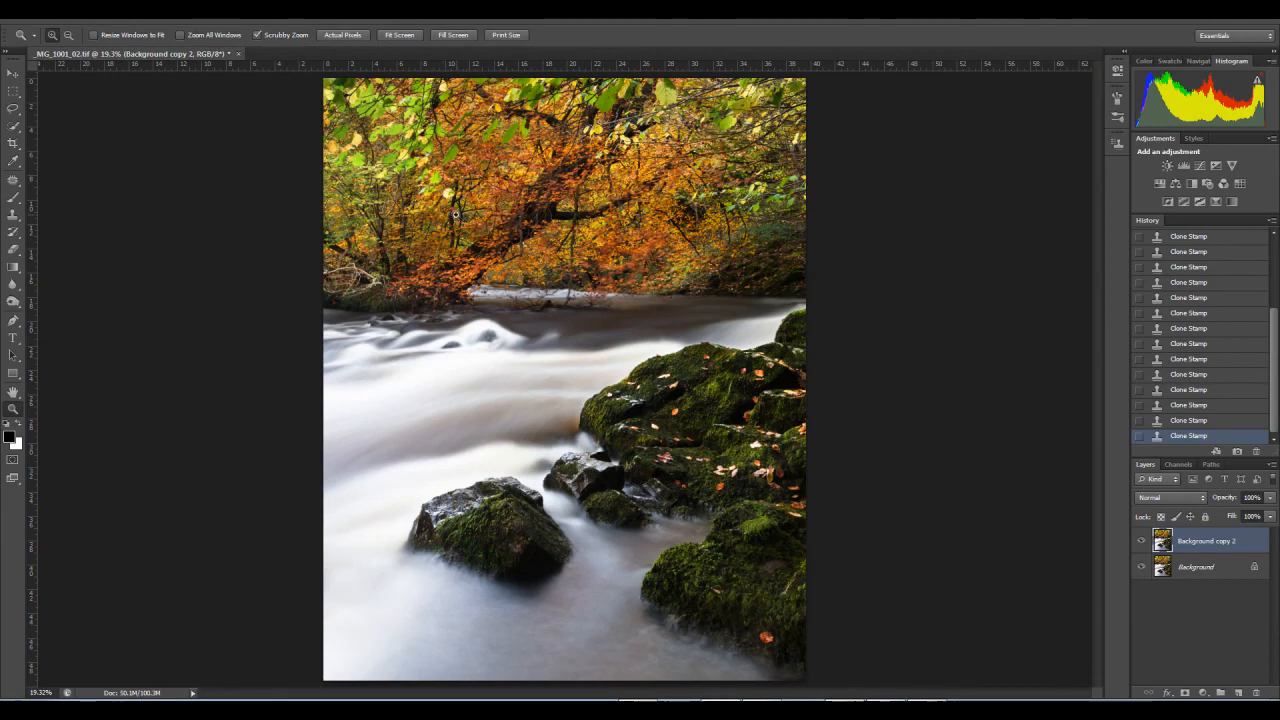
left_click_drag(458, 207, 455, 192)
left_click_drag(536, 213, 491, 235)
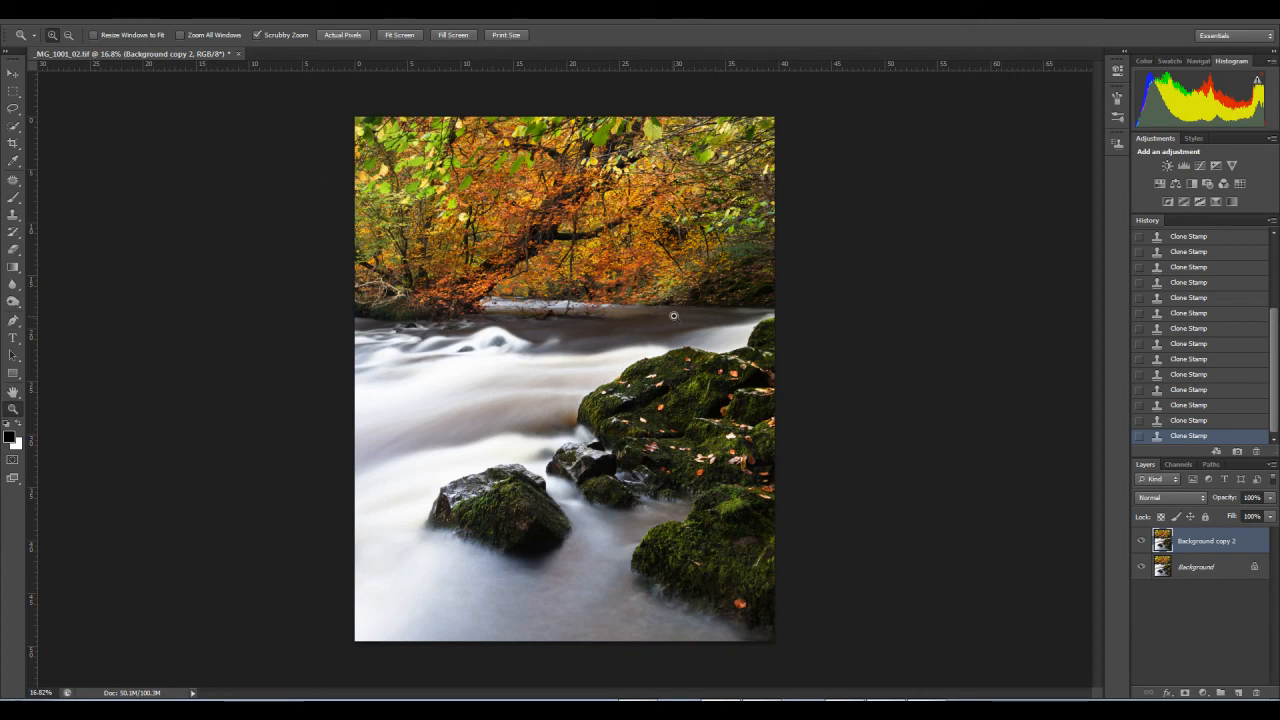
left_click(1272, 464)
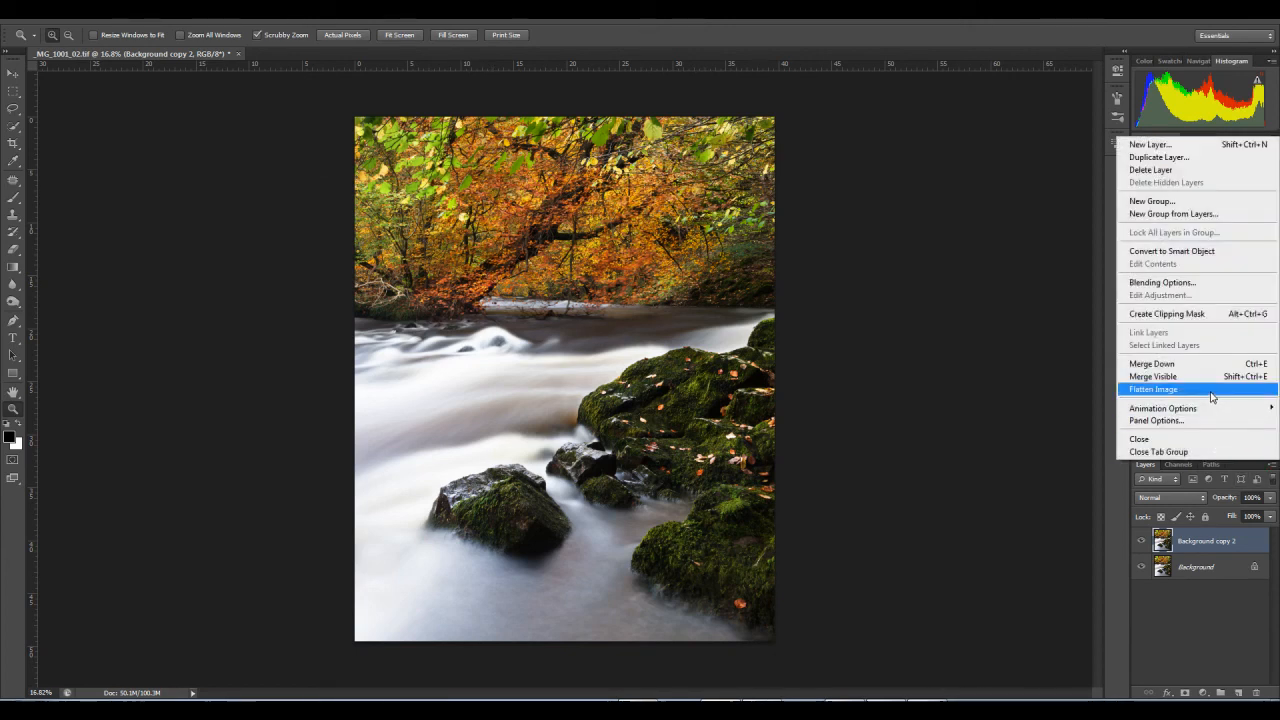
left_click(1212, 398)
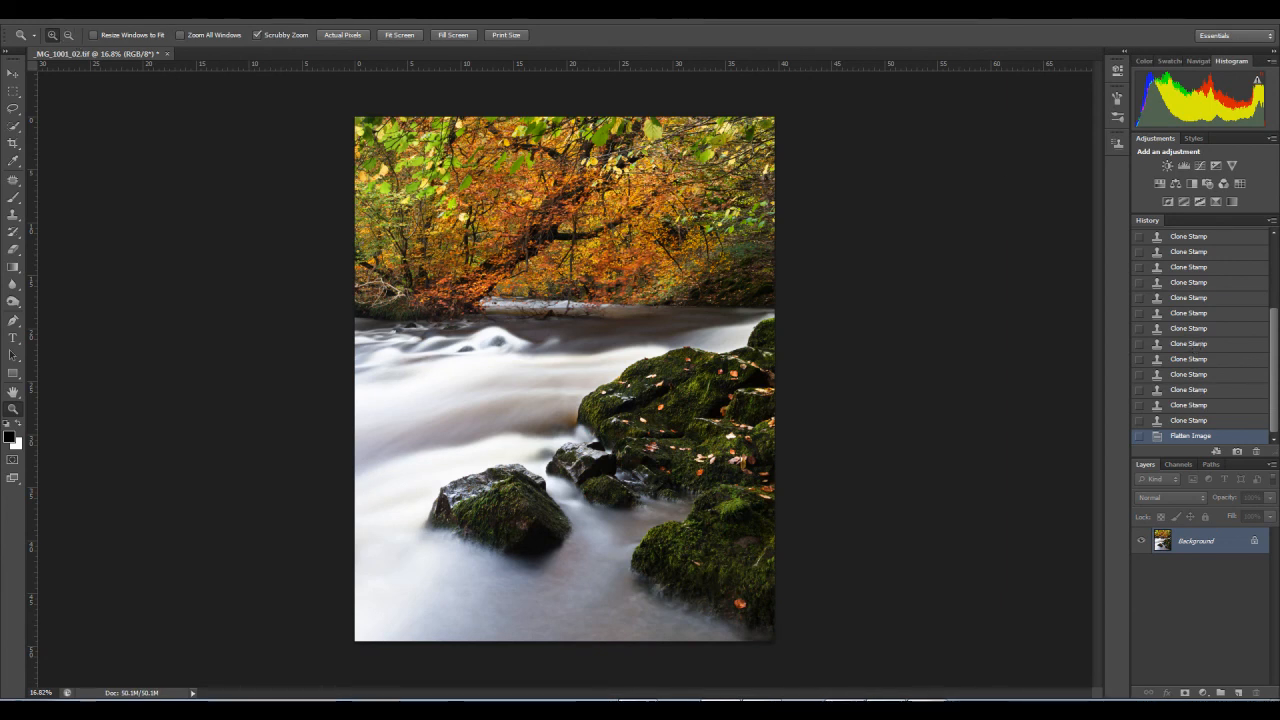
left_click(95, 8)
mouse_move(121, 48)
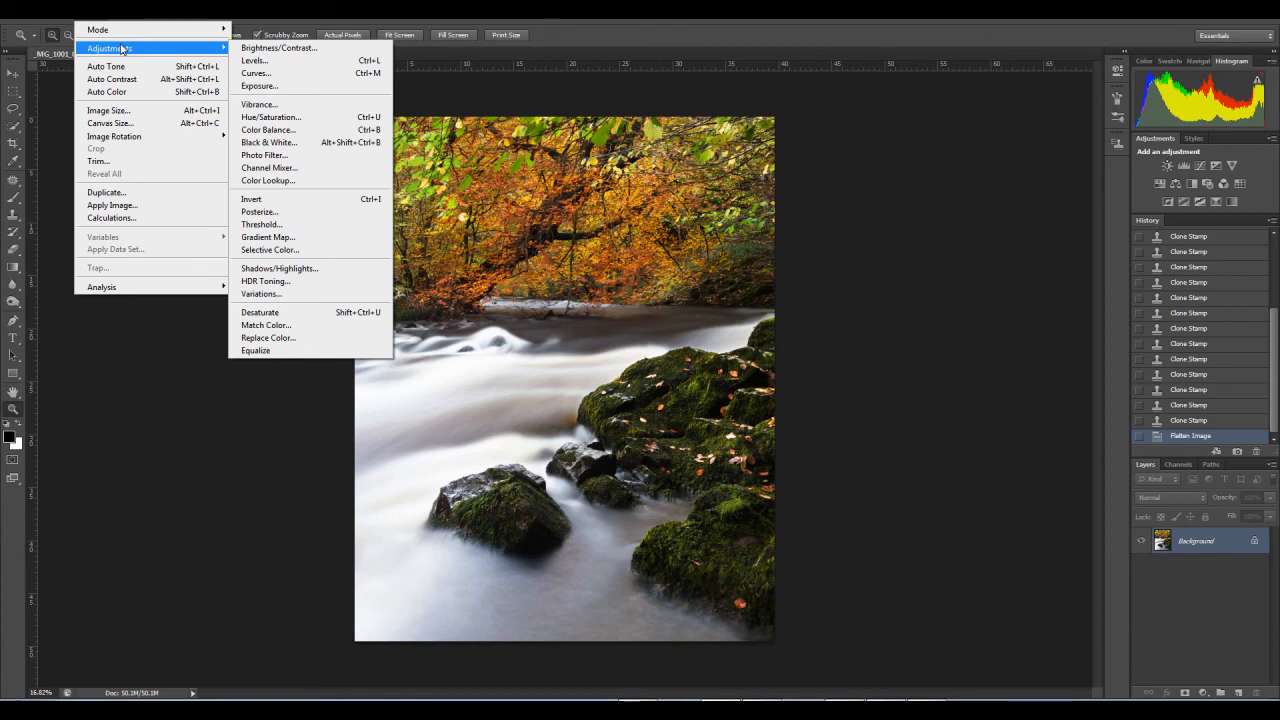
mouse_move(65, 8)
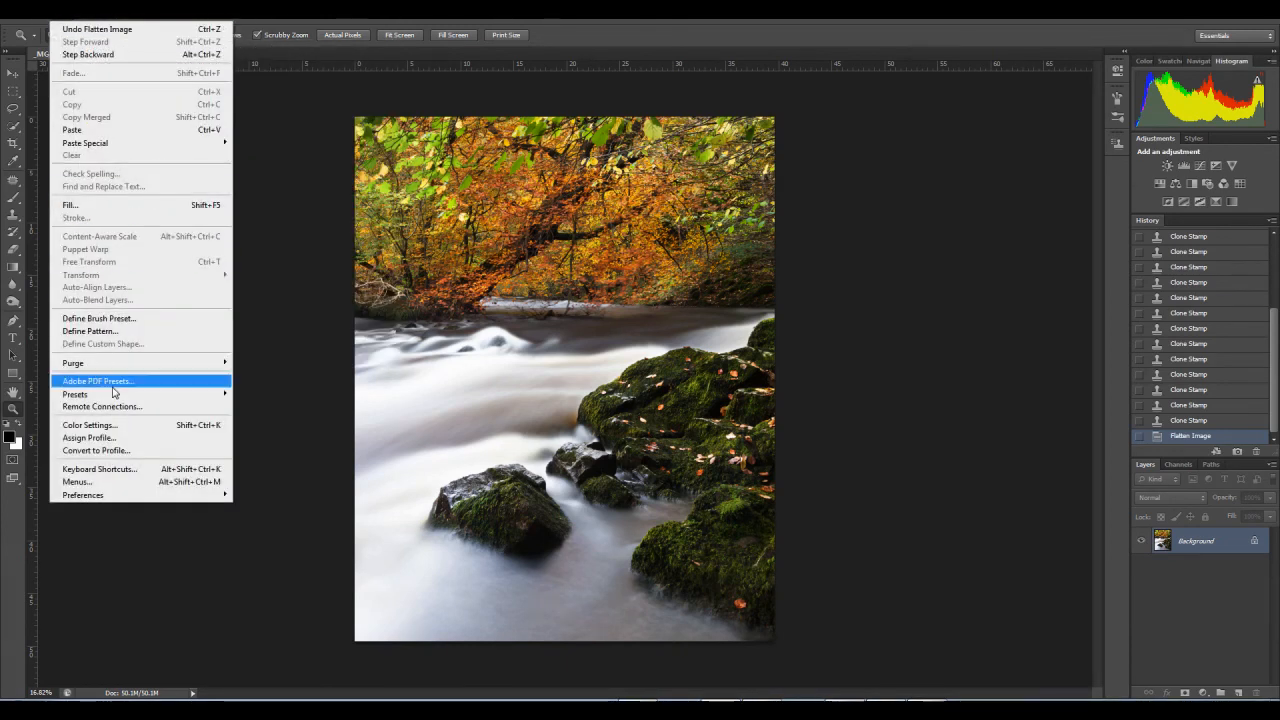
left_click(108, 451)
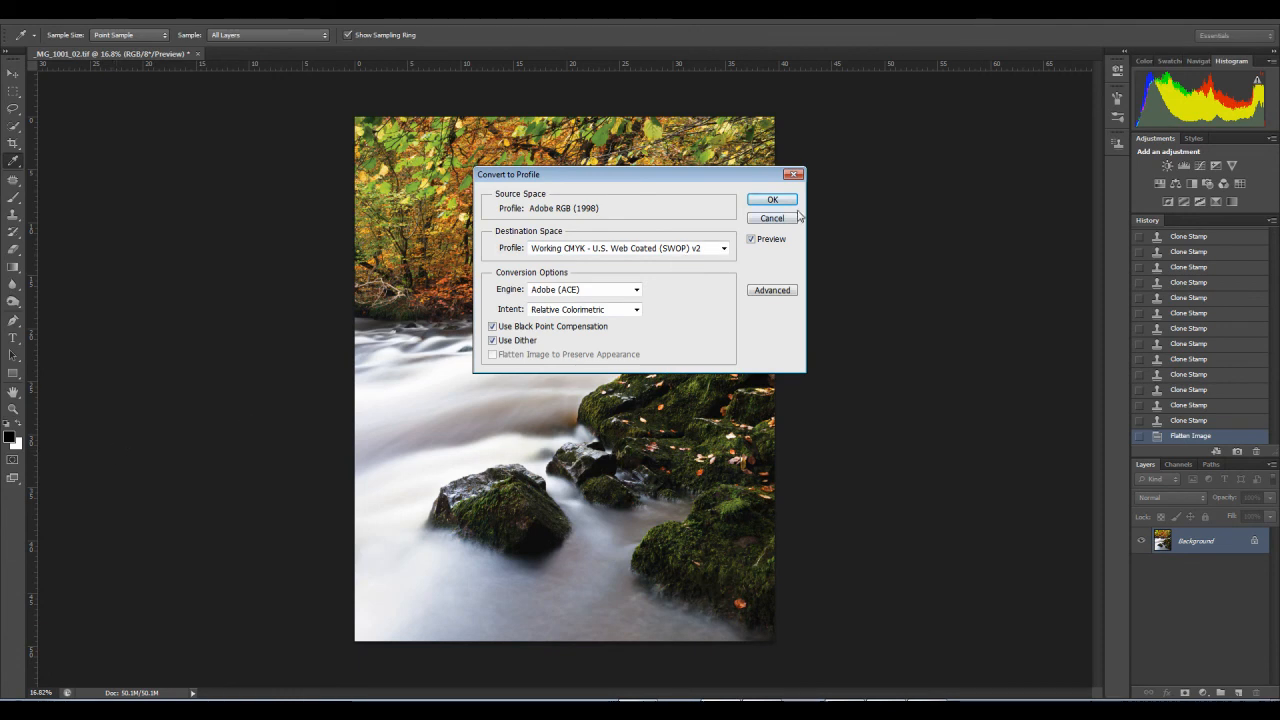
left_click(787, 217)
Step: Save the flattened TIFF image
left_click(33, 12)
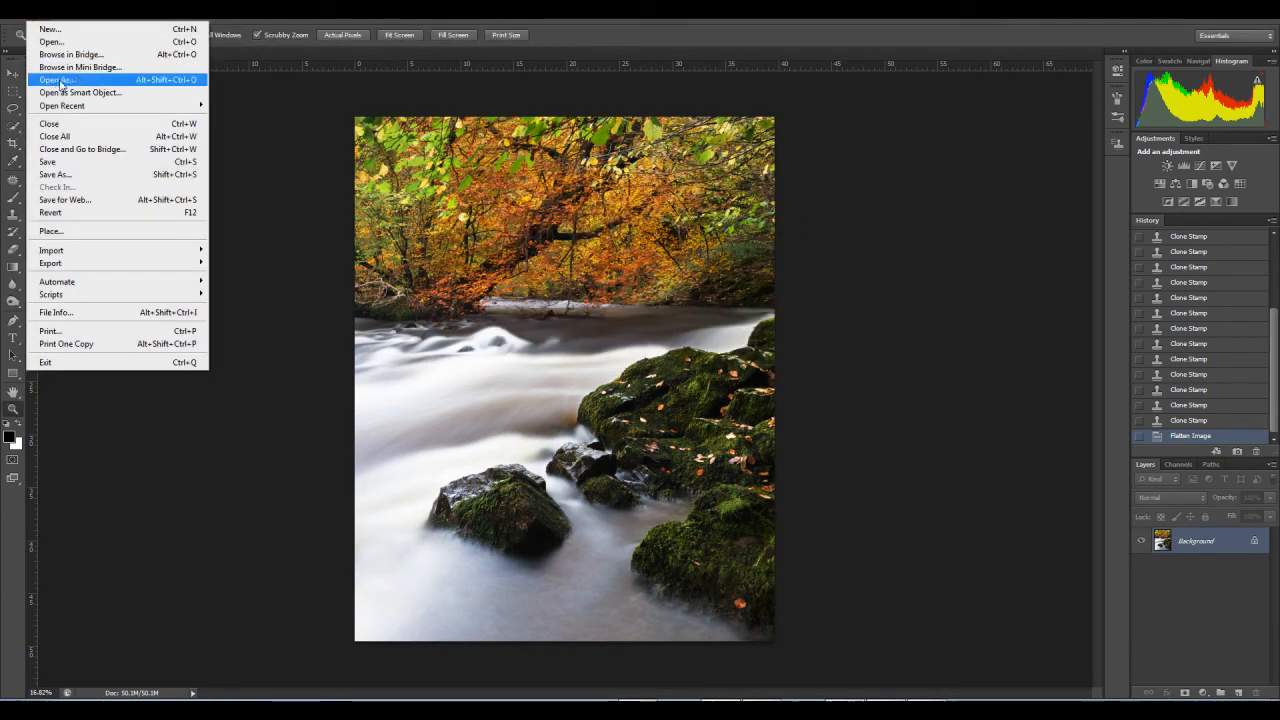
left_click(71, 162)
Step: Convert the image's colour profile to sRGB IEC61966-2.1 using the Adobe (ACE) engine, Relative Colorimetric intent, black point compensation and dither
left_click(92, 12)
left_click(110, 47)
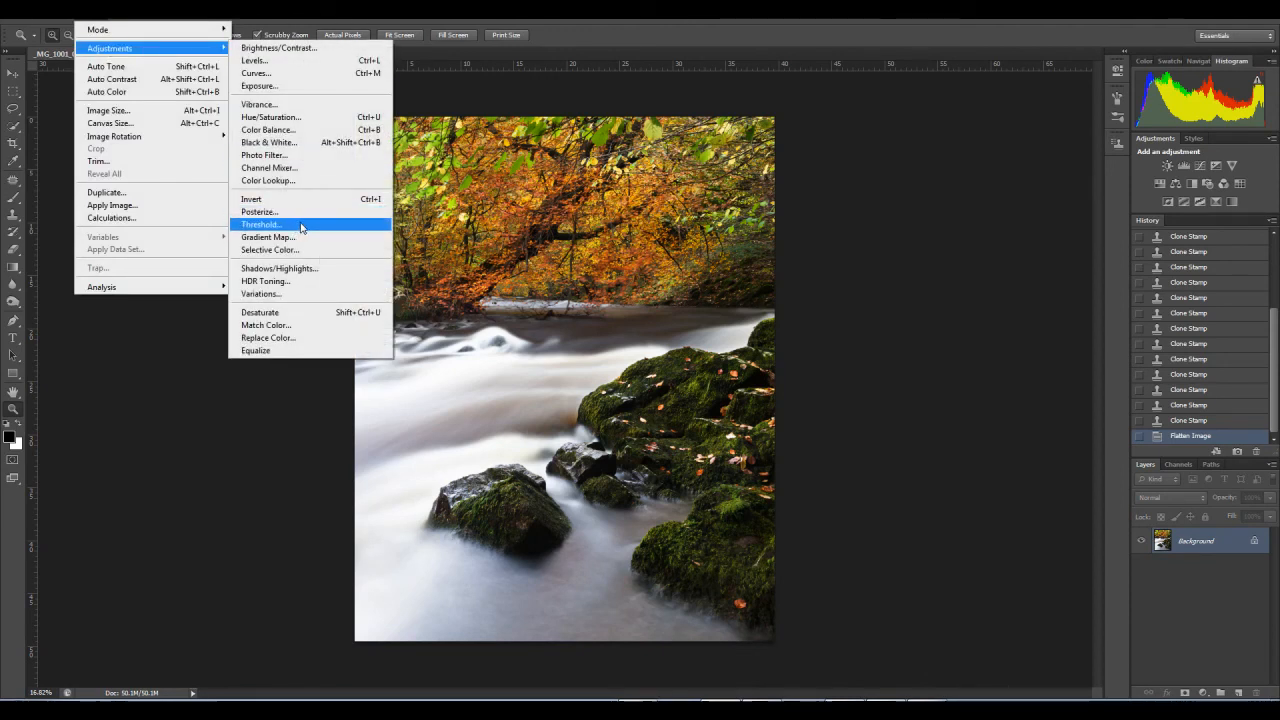
mouse_move(62, 12)
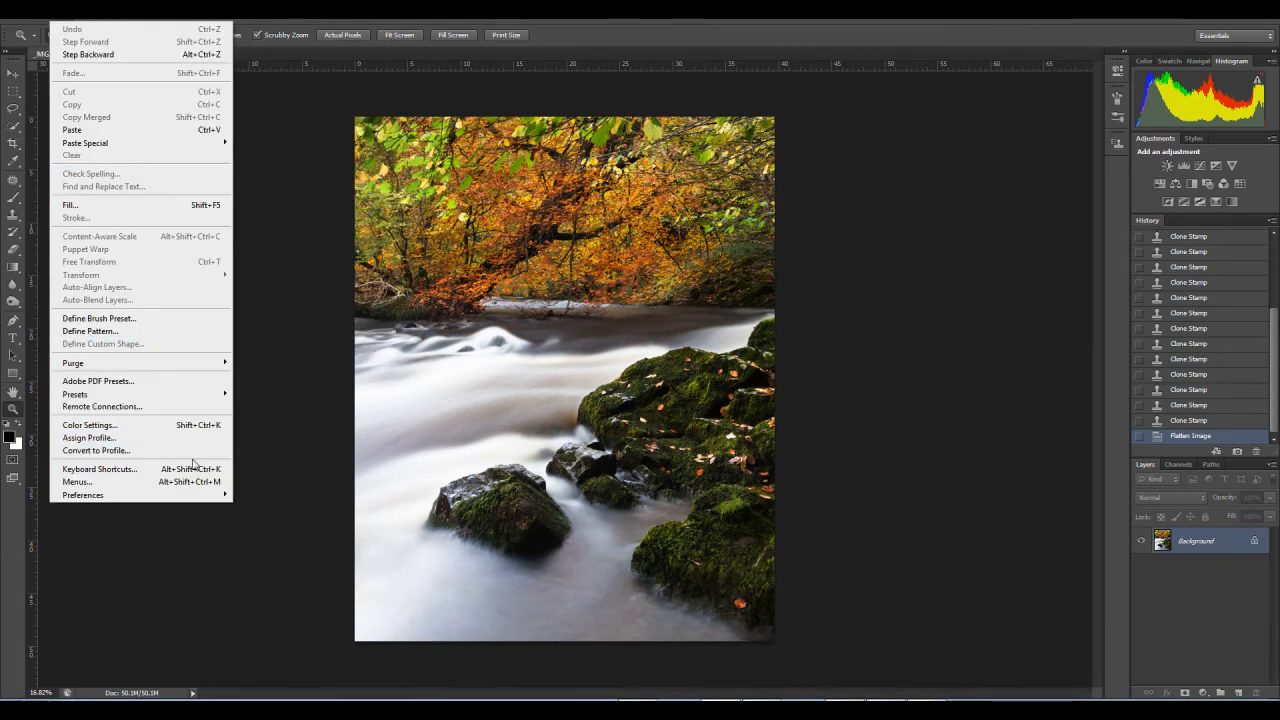
left_click(200, 452)
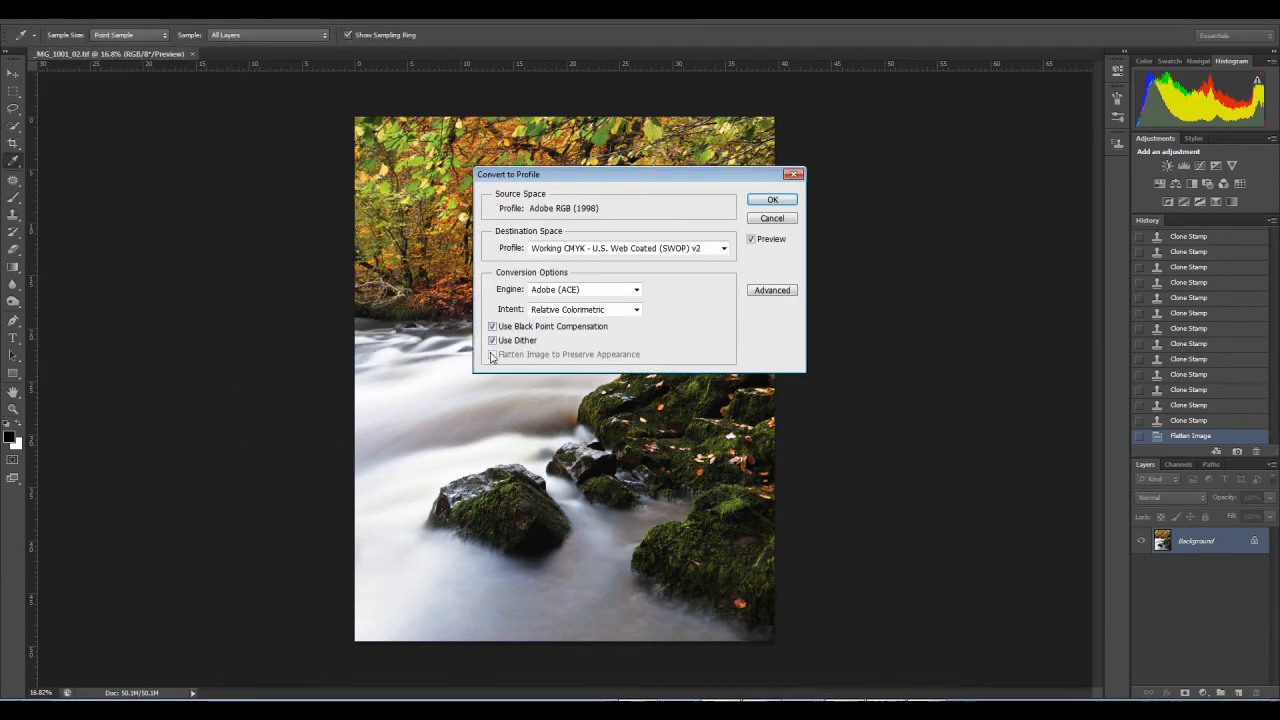
left_click_drag(612, 176, 597, 221)
left_click(638, 298)
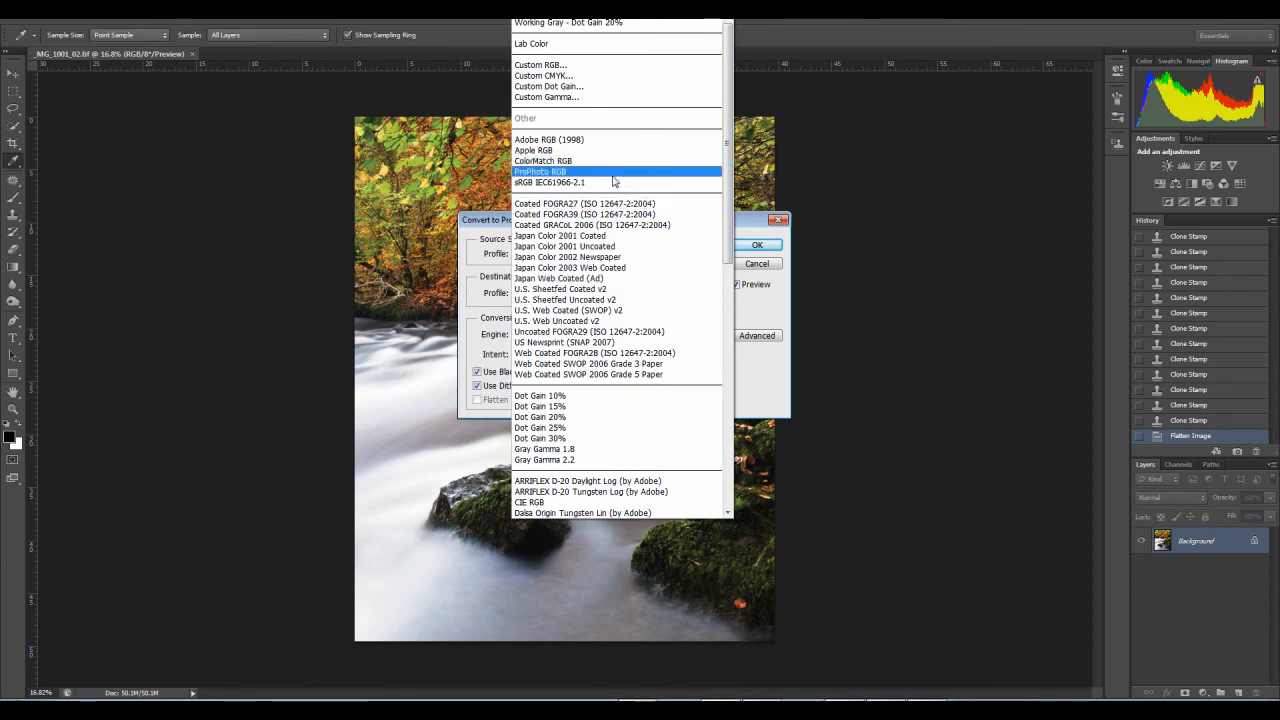
left_click(583, 185)
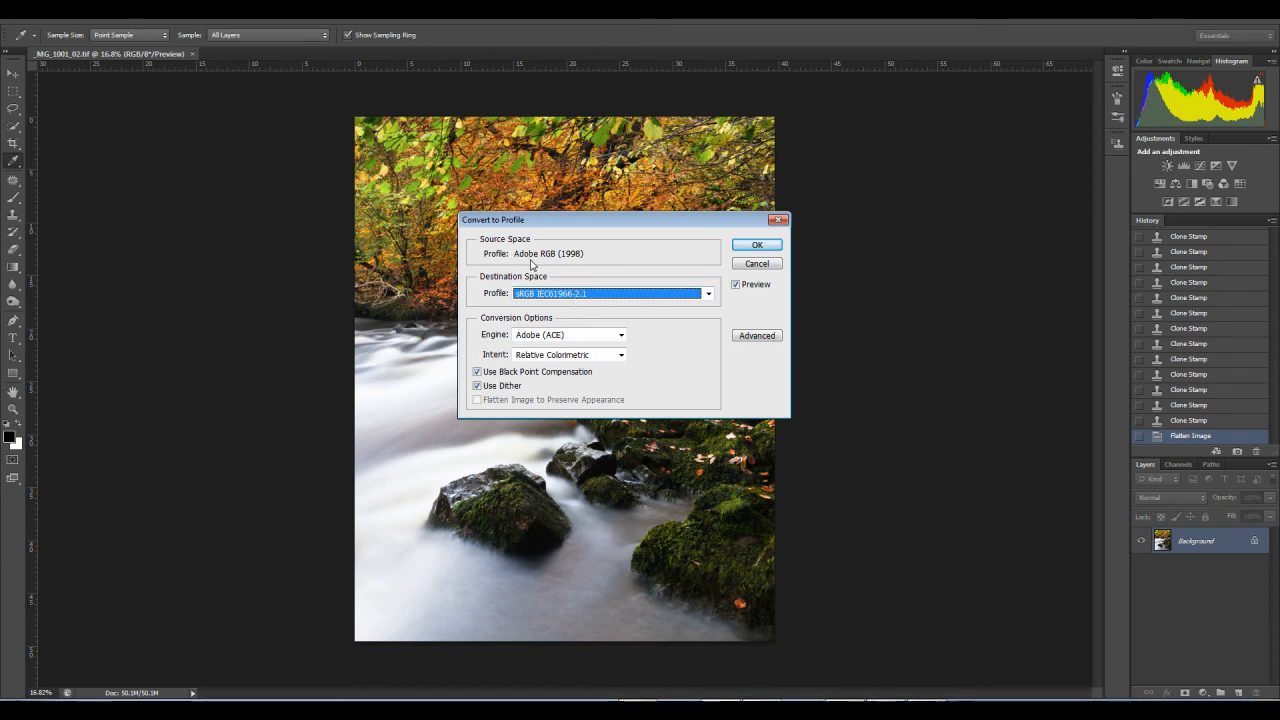
left_click_drag(568, 219, 564, 241)
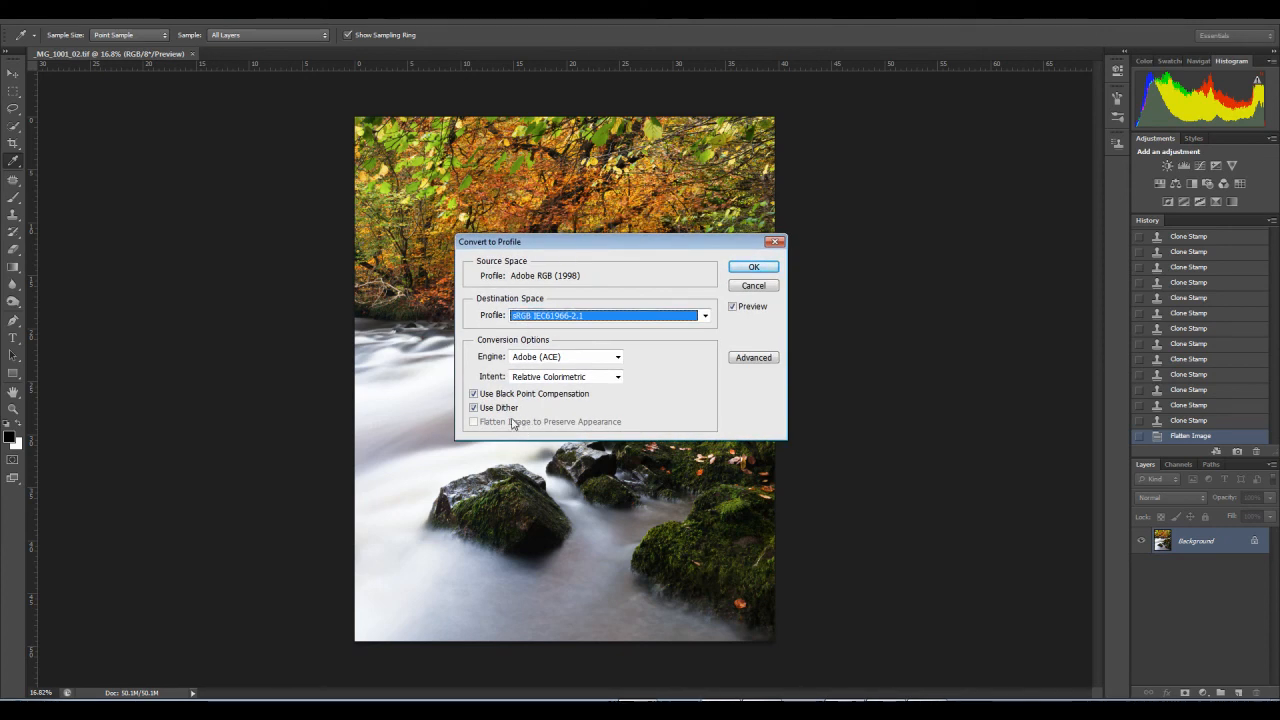
left_click(754, 266)
key("z")
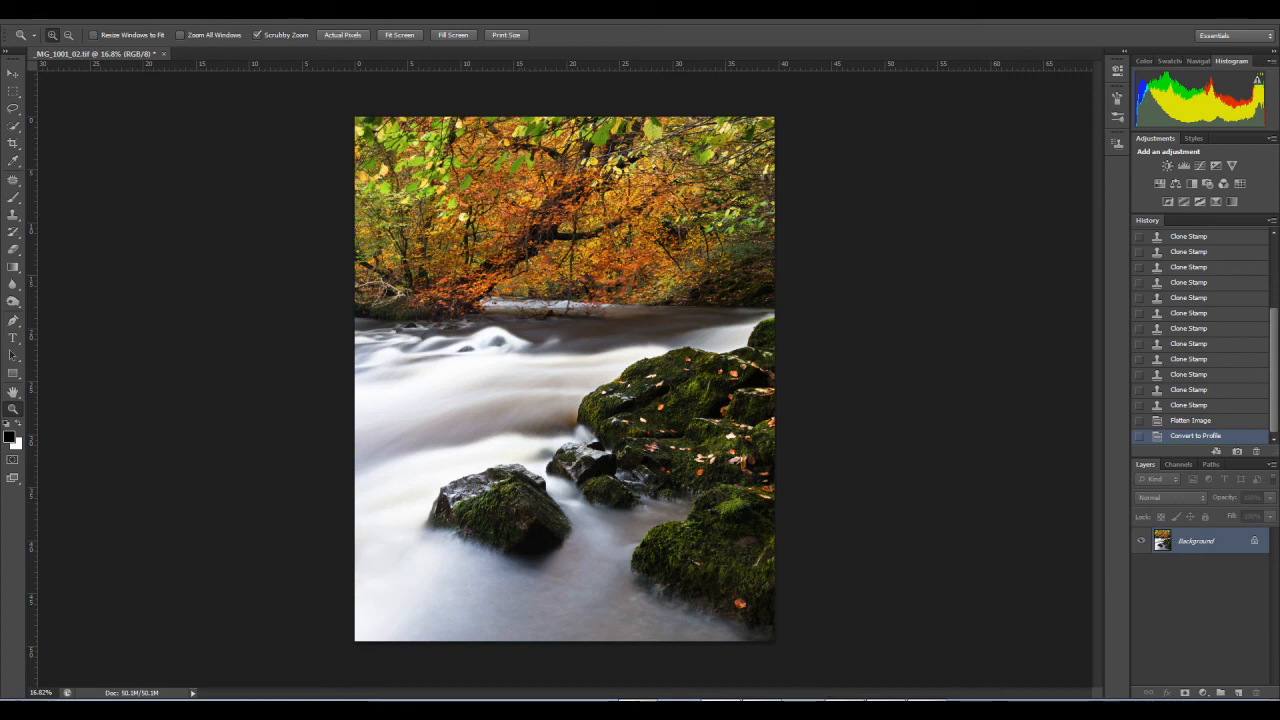
Step: Resample the image to a height of 1000 pixels at 72 pixels/inch with proportions constrained
left_click(88, 9)
left_click(128, 113)
double_click(588, 223)
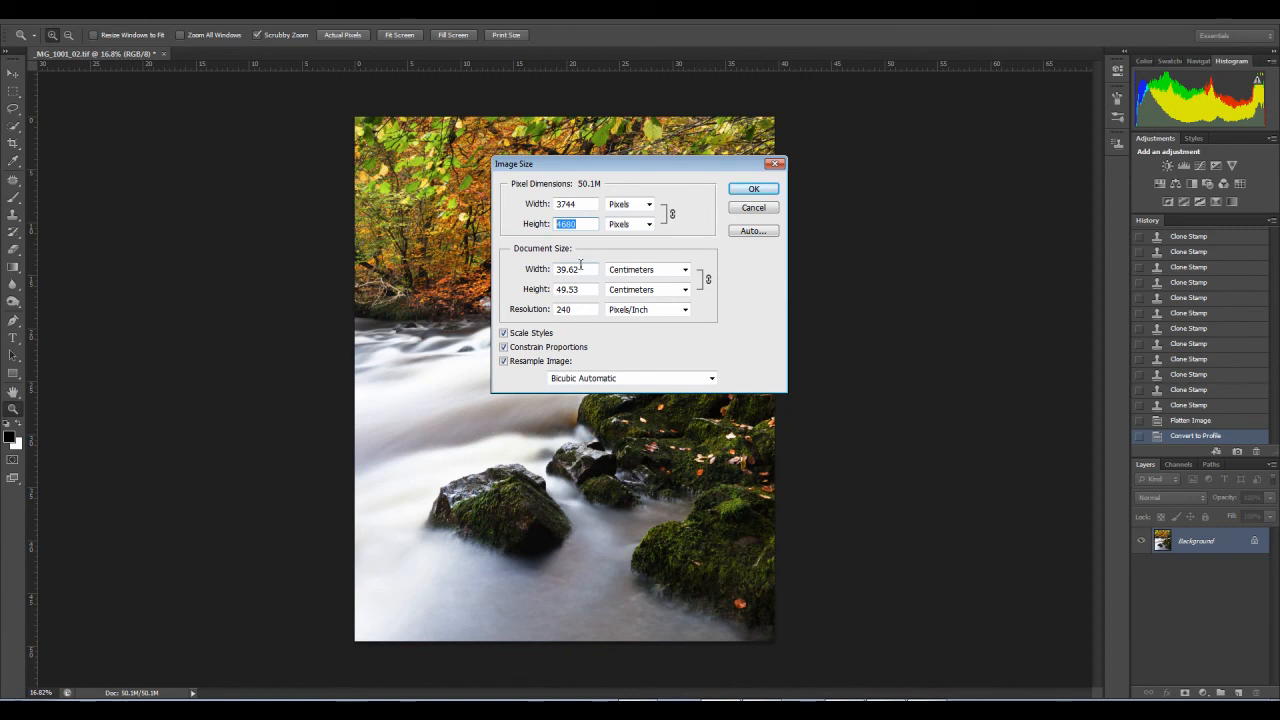
type("1000")
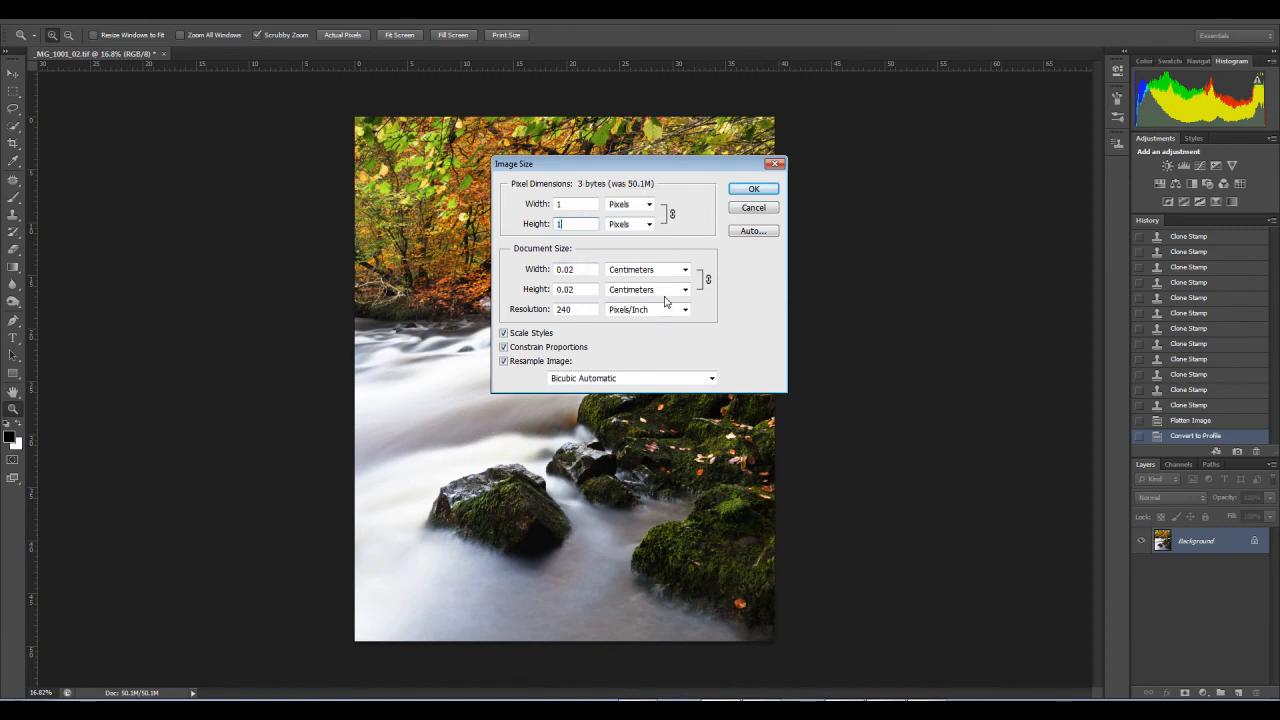
double_click(566, 309)
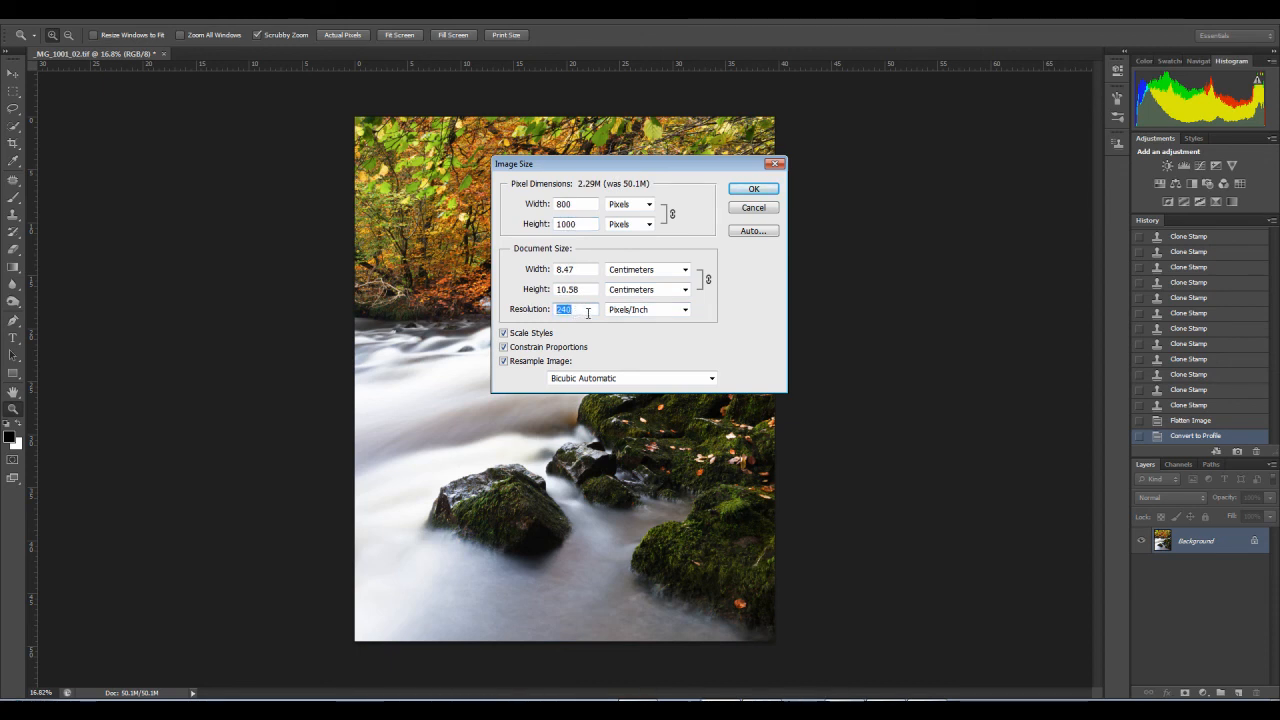
type("72")
left_click_drag(588, 224, 527, 229)
type("1000")
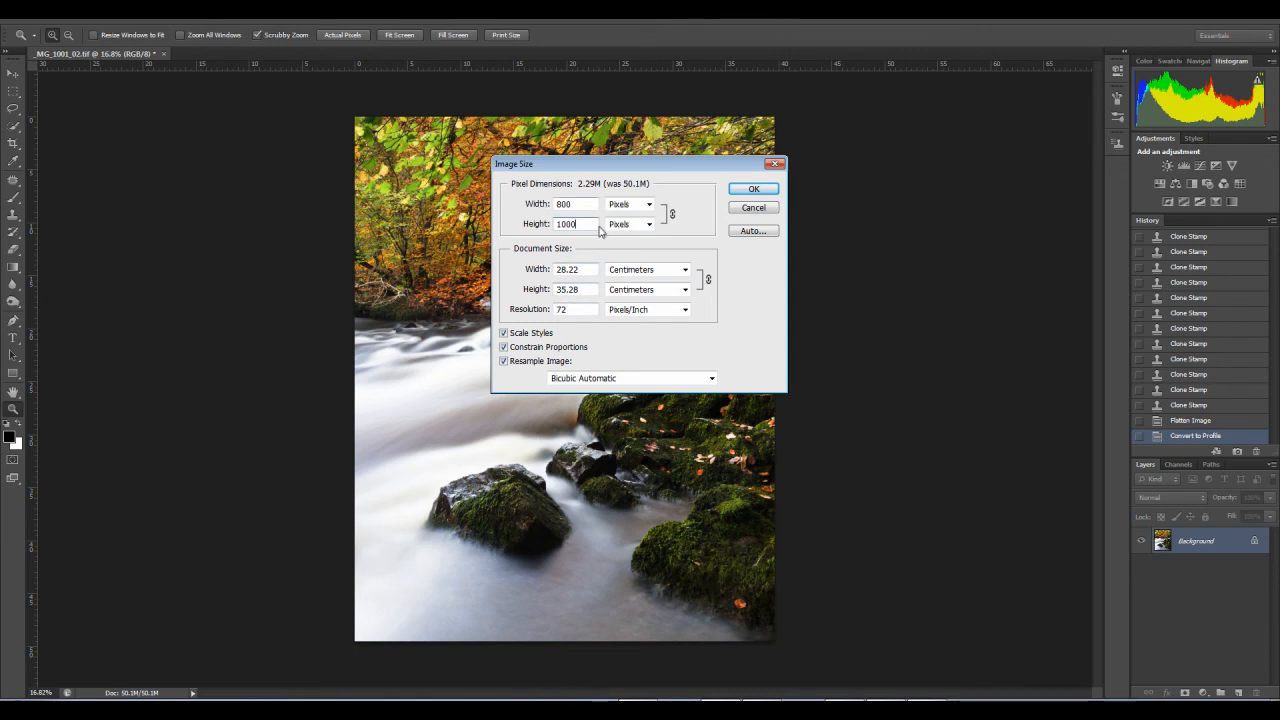
left_click(756, 190)
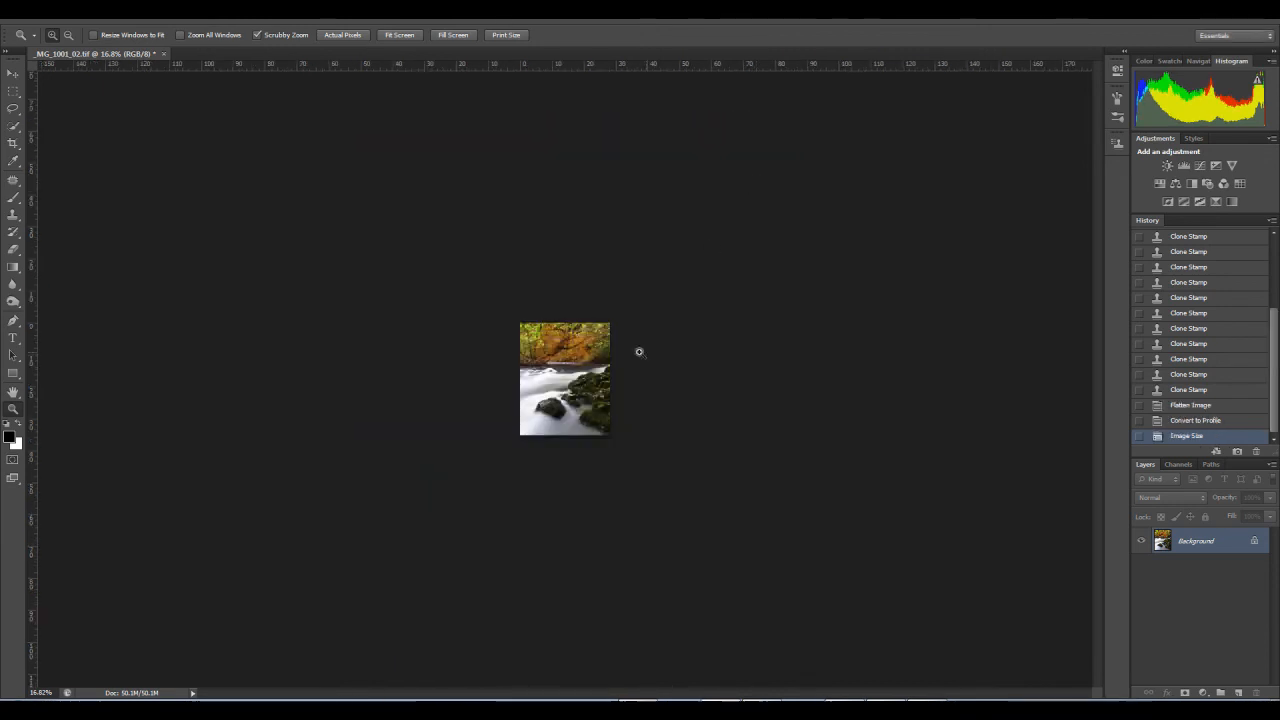
Step: Add the photographer's website address as 12 pt black Tahoma text over the white water and lower its layer opacity to 34%
left_click_drag(571, 371, 648, 401)
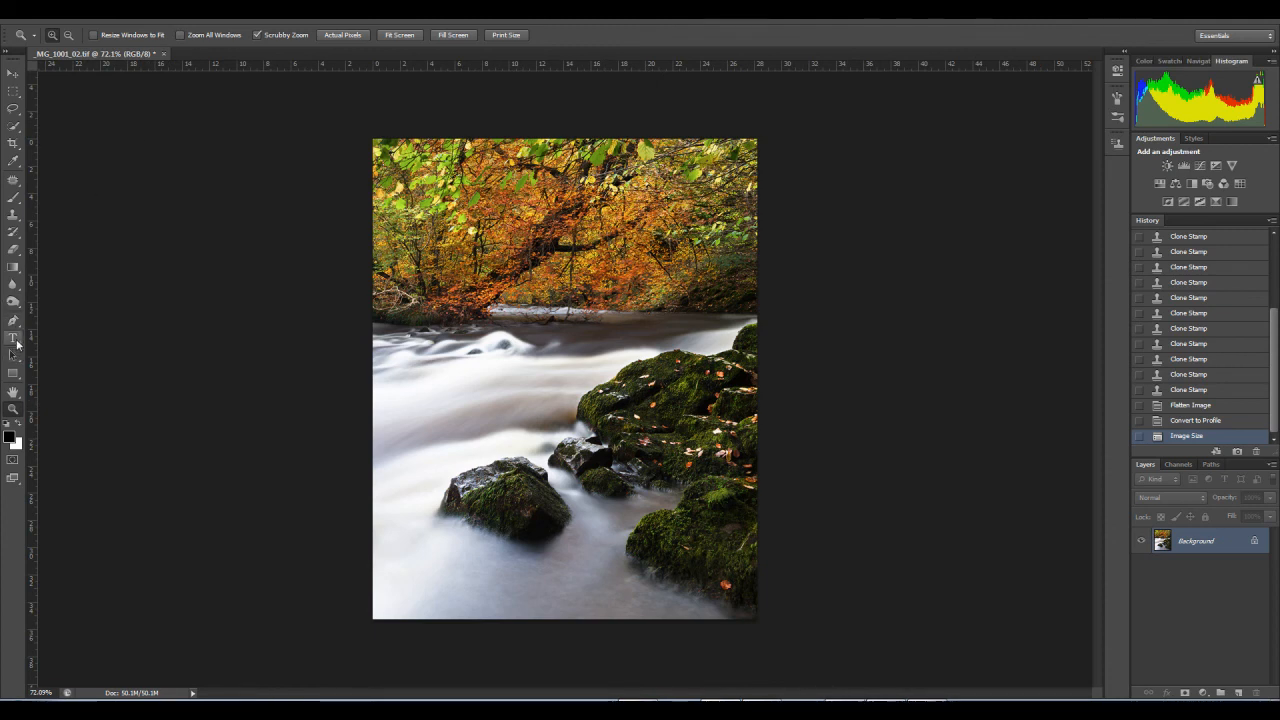
left_click(14, 340)
left_click(455, 377)
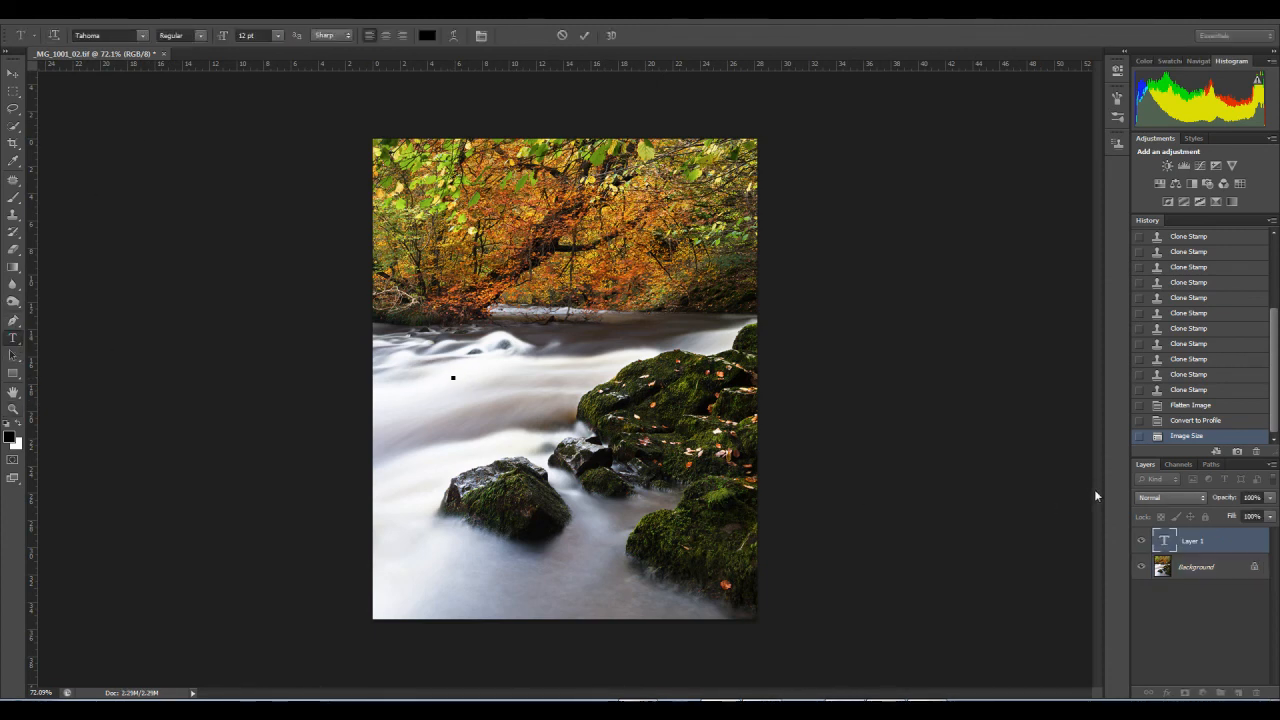
type("www.jasontheaker.com")
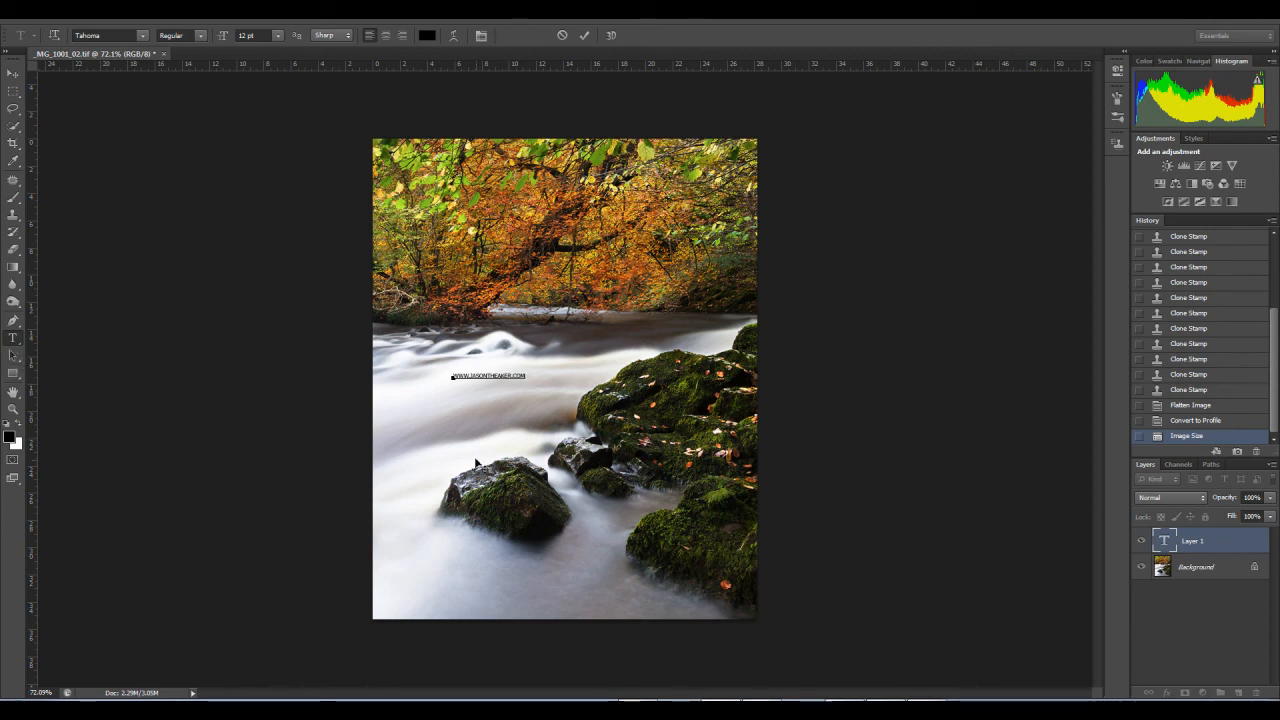
left_click_drag(1270, 497, 1228, 518)
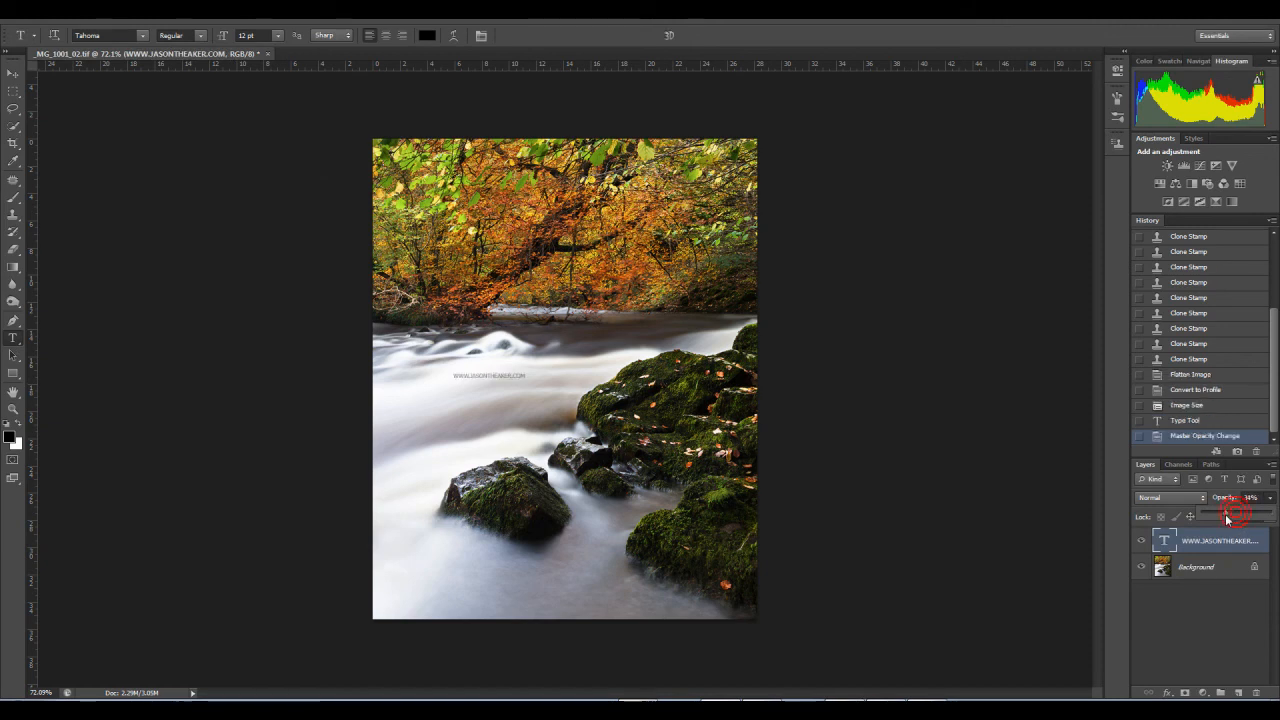
Step: Move the watermark text onto the dark water above the mossy rocks and rotate it about 14° counterclockwise to follow the flow
left_click(13, 76)
left_click_drag(483, 377, 599, 524)
left_click_drag(617, 590, 657, 318)
key("ctrl+t")
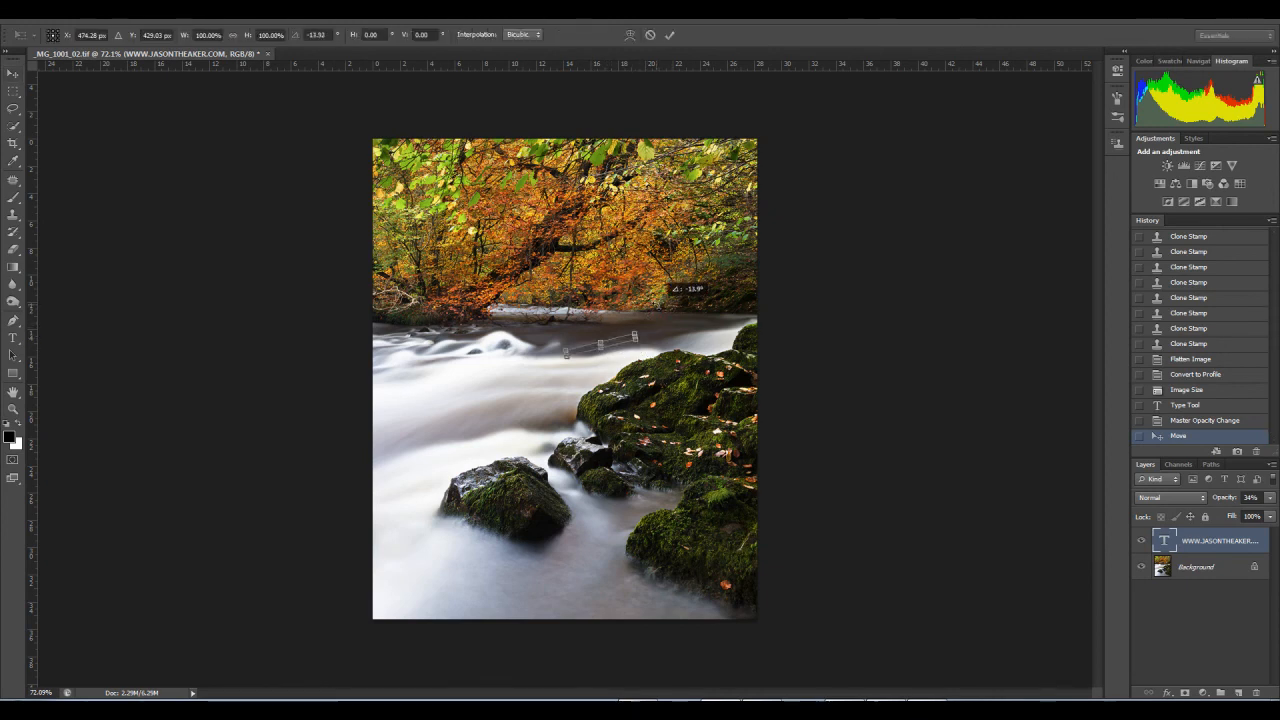
key("Return")
left_click_drag(605, 350, 651, 333)
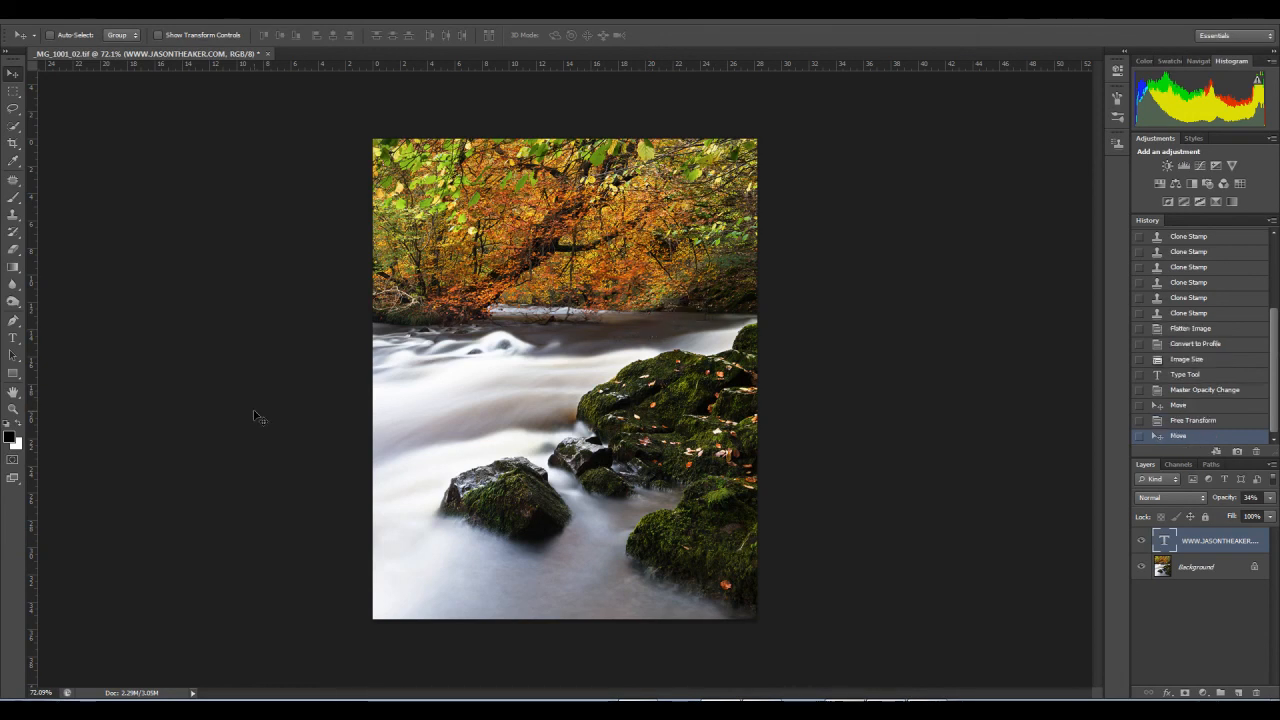
Step: Reduce the watermark text's opacity to 9% and nudge it slightly lower on the dark water
left_click(13, 409)
left_click(620, 340)
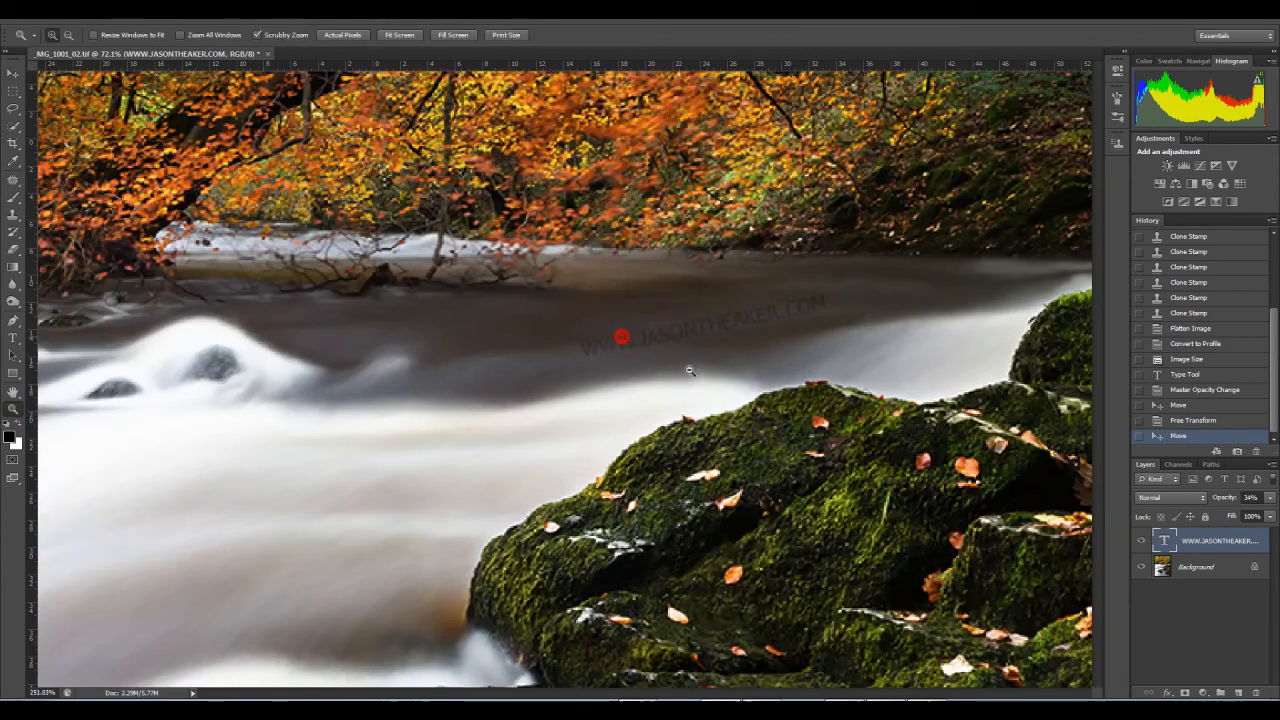
left_click(1269, 503)
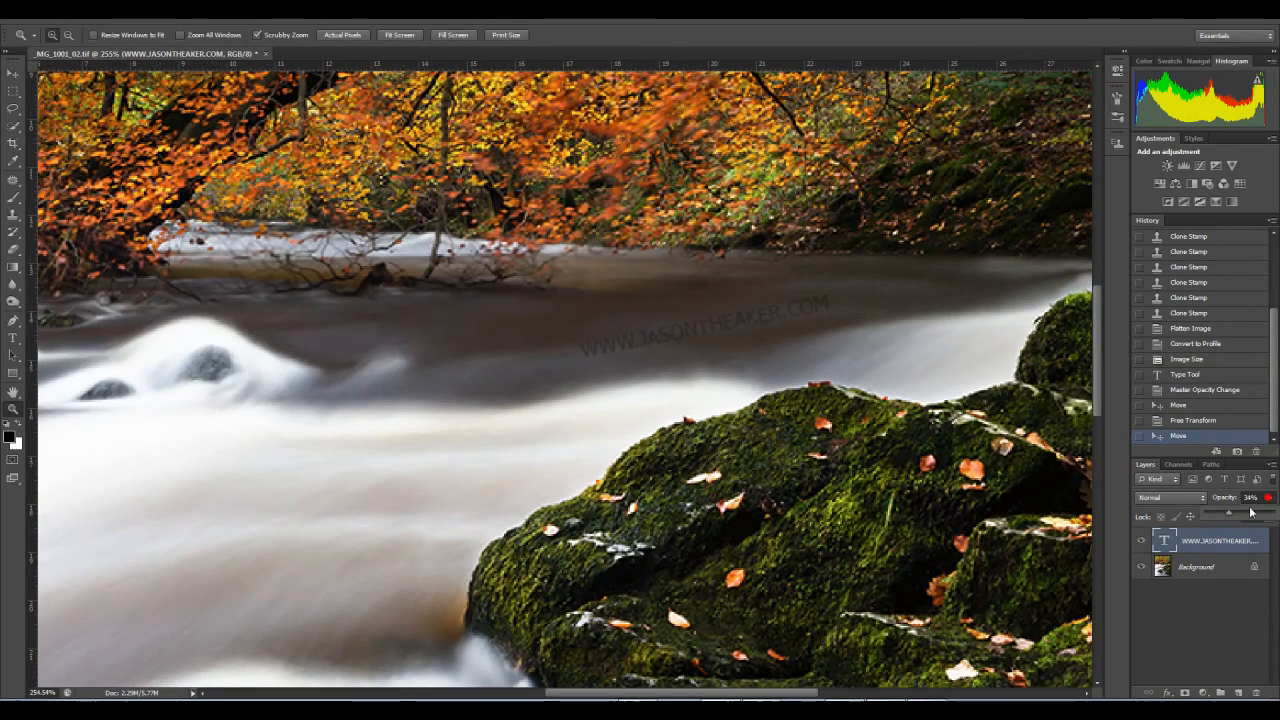
left_click_drag(1230, 517, 1220, 511)
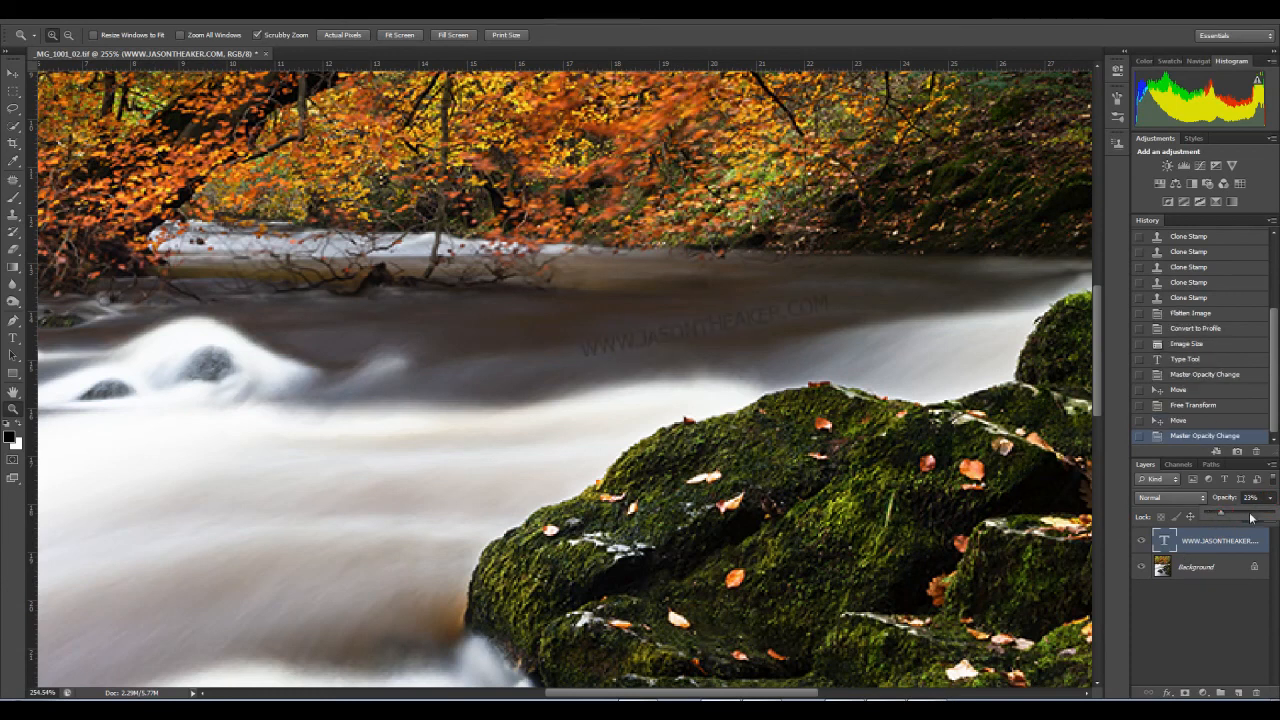
left_click_drag(1225, 510, 1217, 510)
left_click(12, 73)
mouse_move(748, 317)
left_mouse_down()
mouse_move(789, 325)
mouse_move(714, 326)
mouse_move(736, 337)
left_mouse_up()
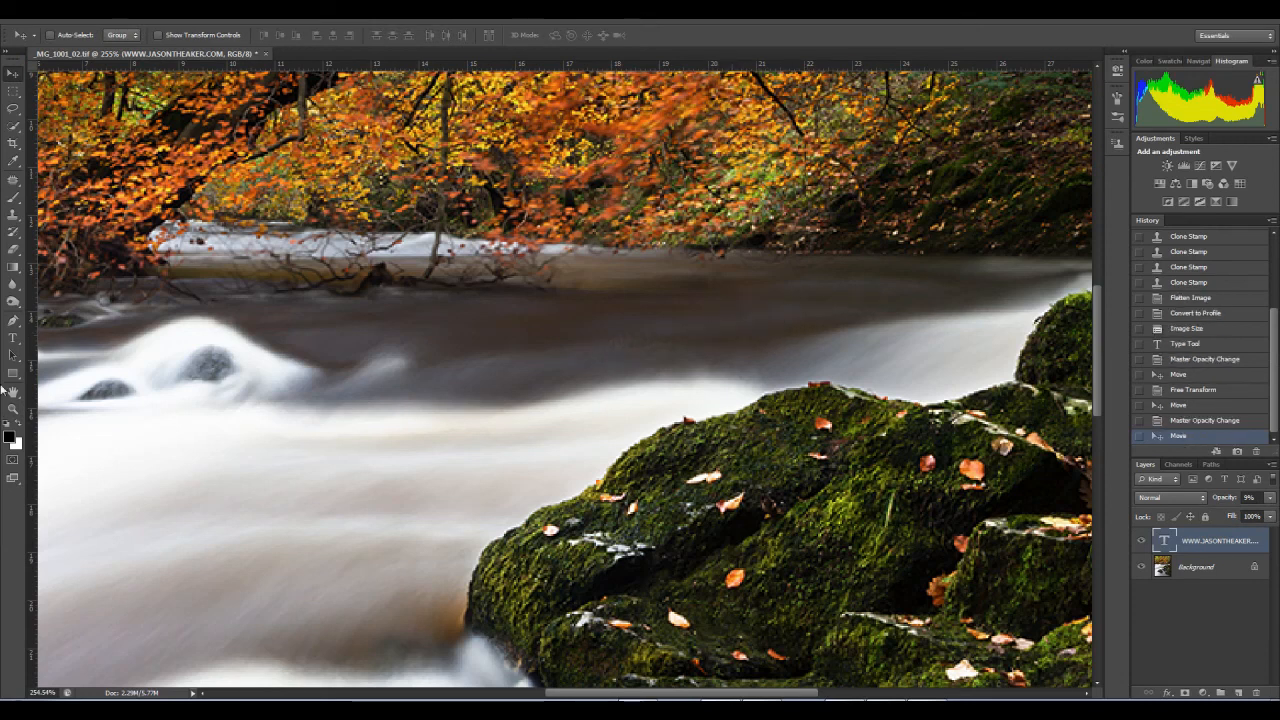
Step: Fit the whole image in view and flatten the watermark text layer into the background
left_click(13, 408)
right_click(278, 407)
left_click(303, 415)
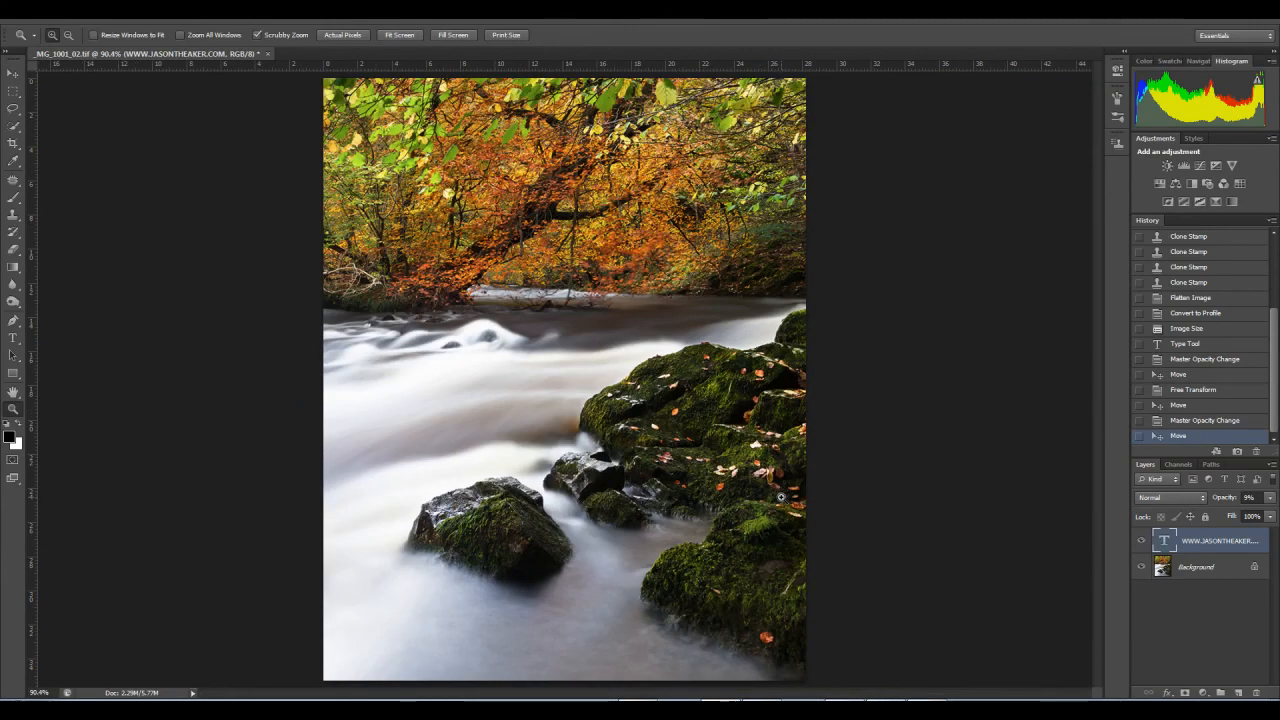
left_click(1273, 465)
left_click(1197, 389)
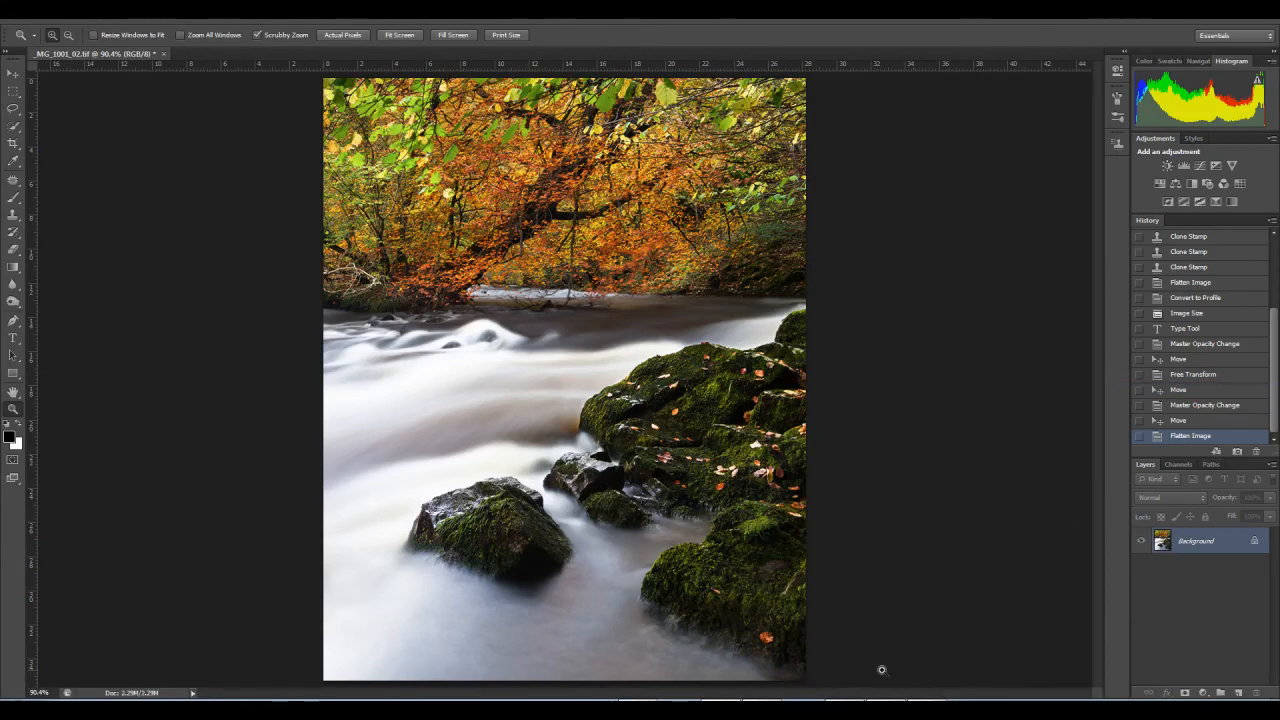
left_click(940, 703)
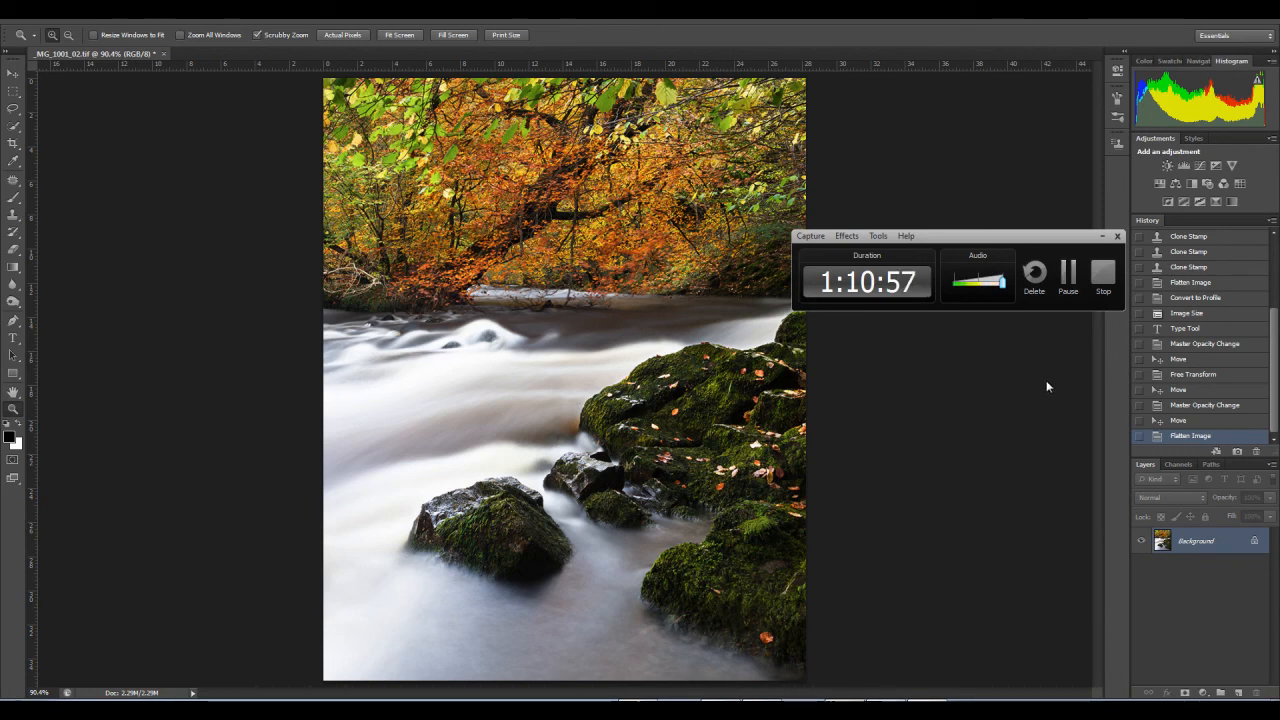
left_click_drag(933, 240, 986, 233)
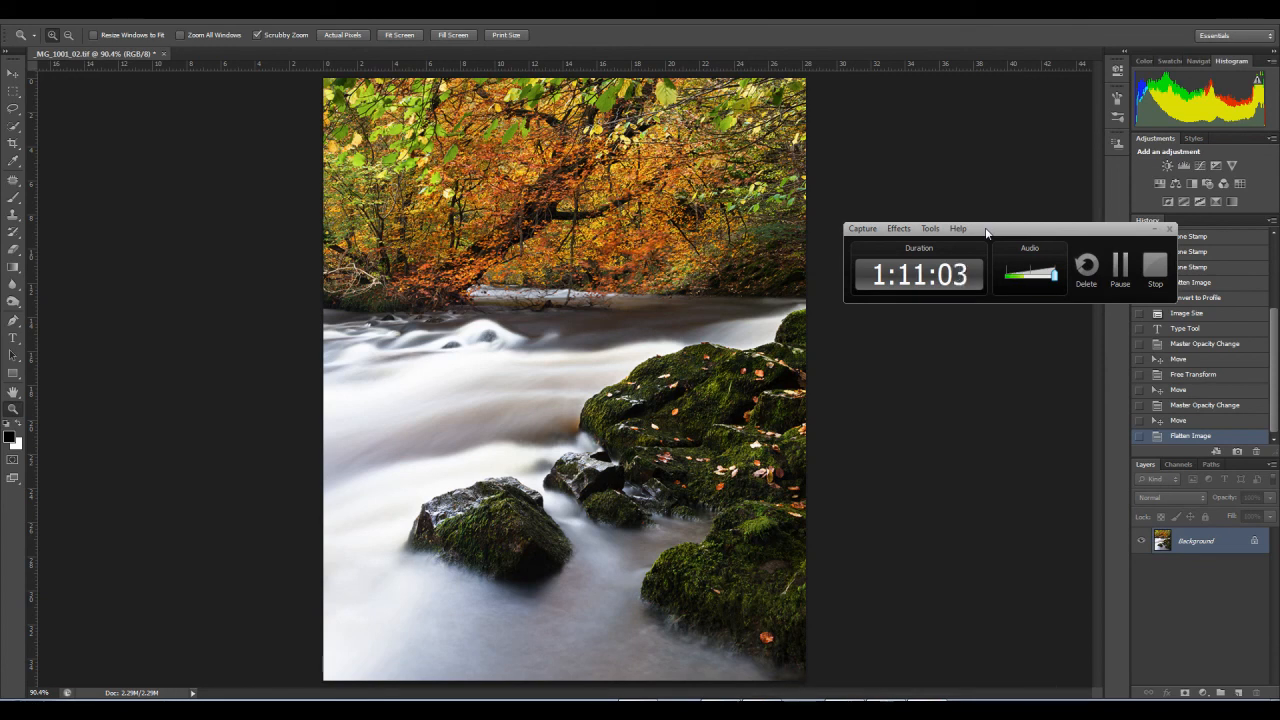
left_click_drag(986, 233, 963, 99)
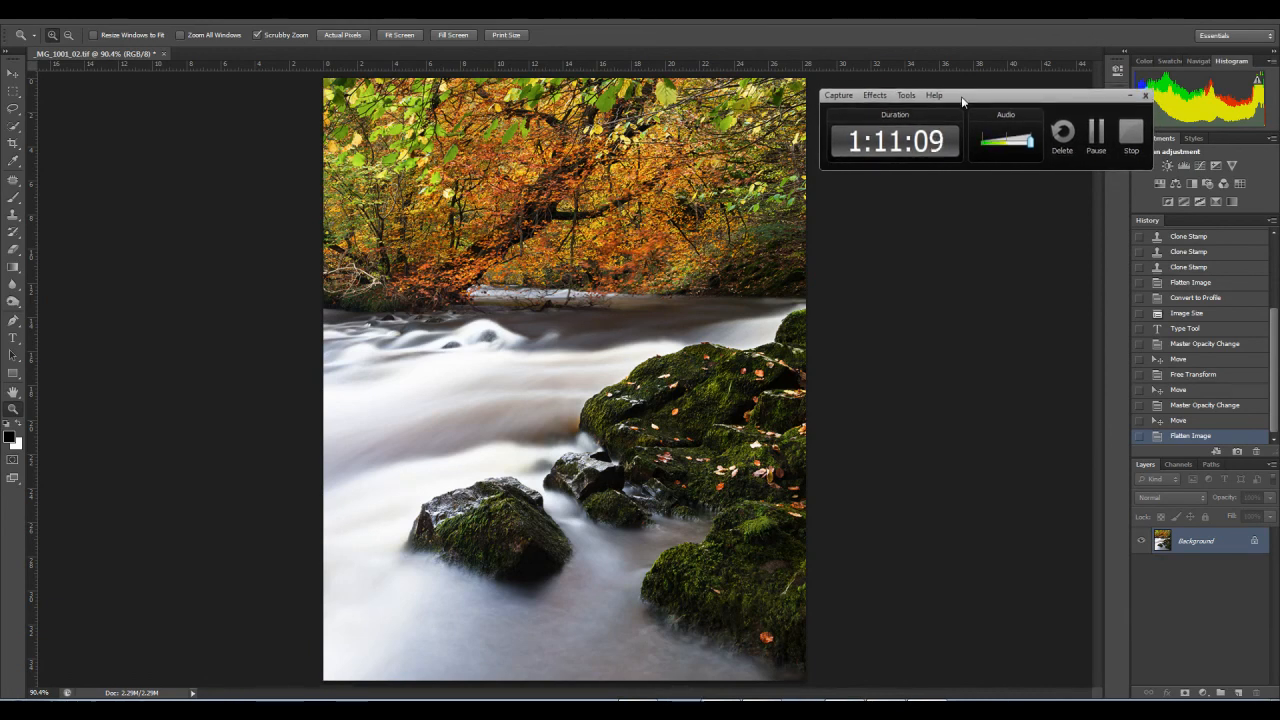